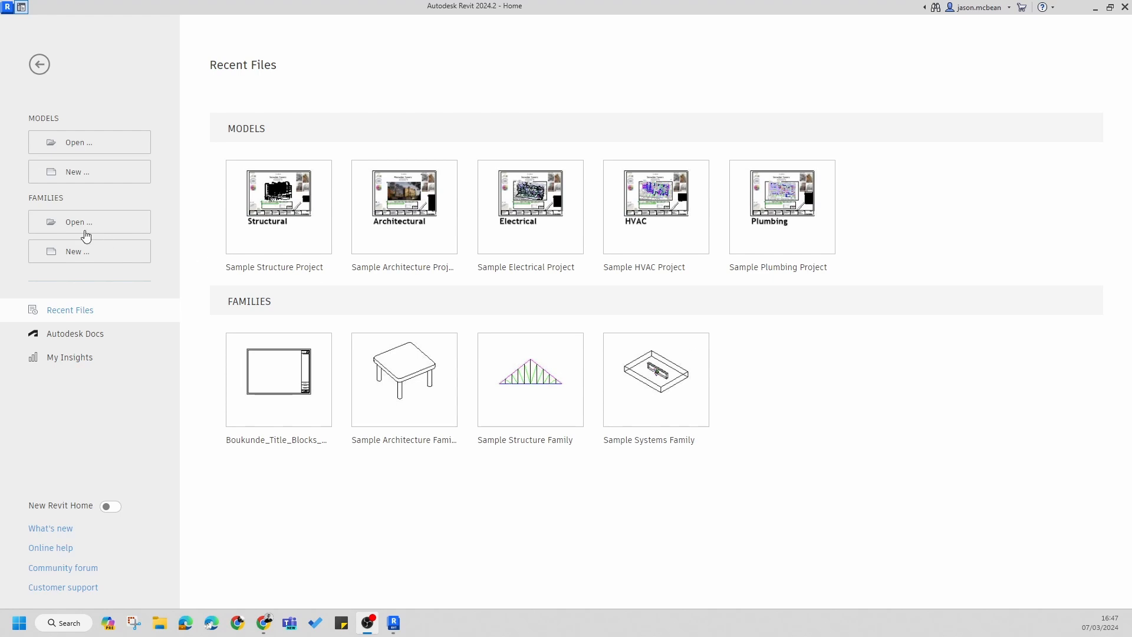
- Create a new project from FORM C TEMPLATE - V24.rte in the BIM Library's Revit Templates folder
{"action": "left_click", "coordinate": [83, 169]}
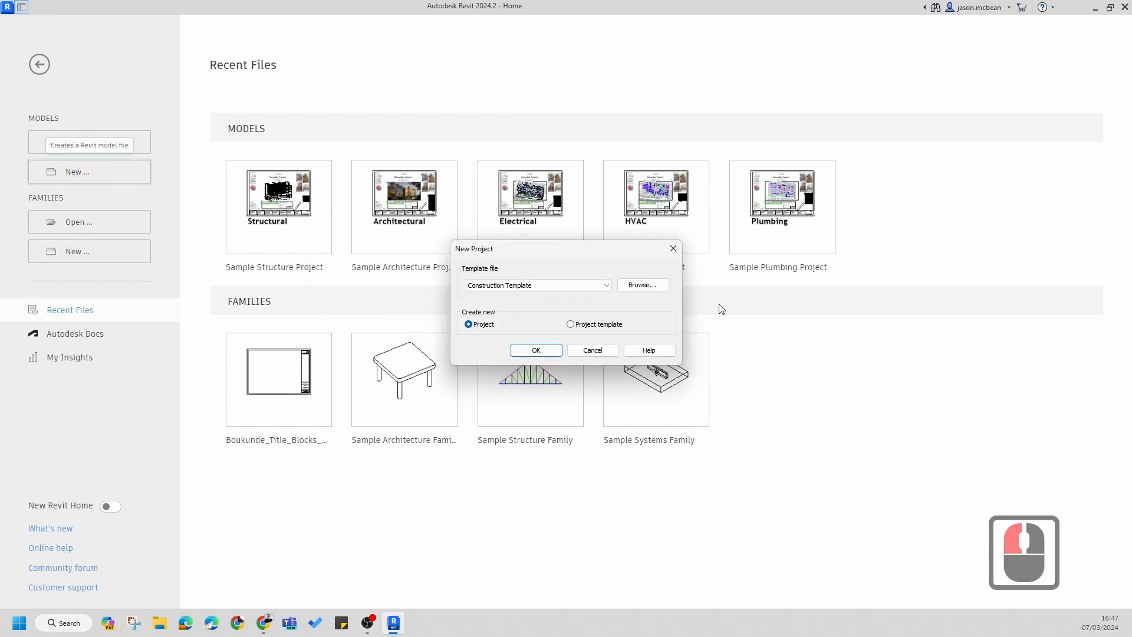
{"action": "left_click", "coordinate": [644, 286]}
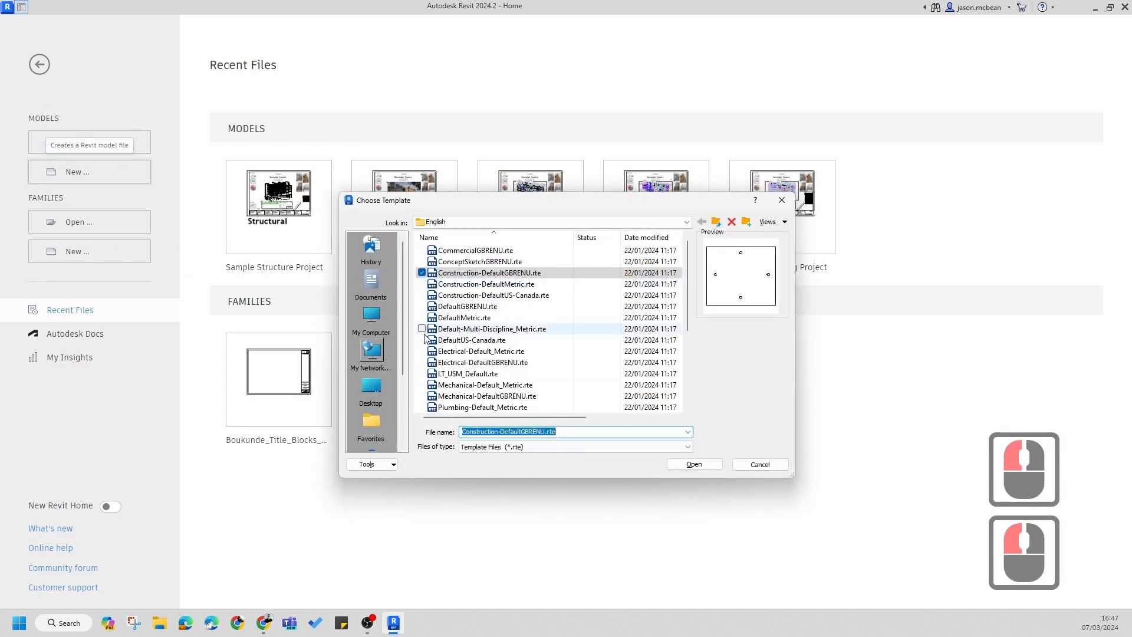
{"action": "scroll", "coordinate": [374, 391], "scroll_direction": "down", "scroll_amount": 4}
{"action": "scroll", "coordinate": [373, 391], "scroll_direction": "down", "scroll_amount": 1}
{"action": "left_click", "coordinate": [371, 423]}
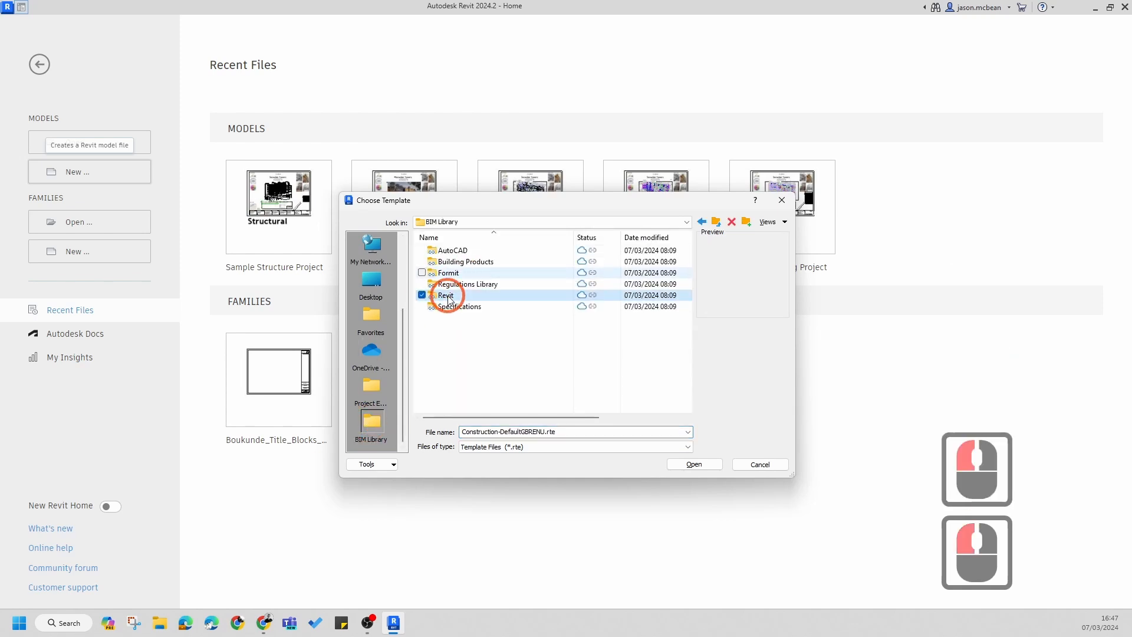
{"action": "double_click", "coordinate": [453, 296]}
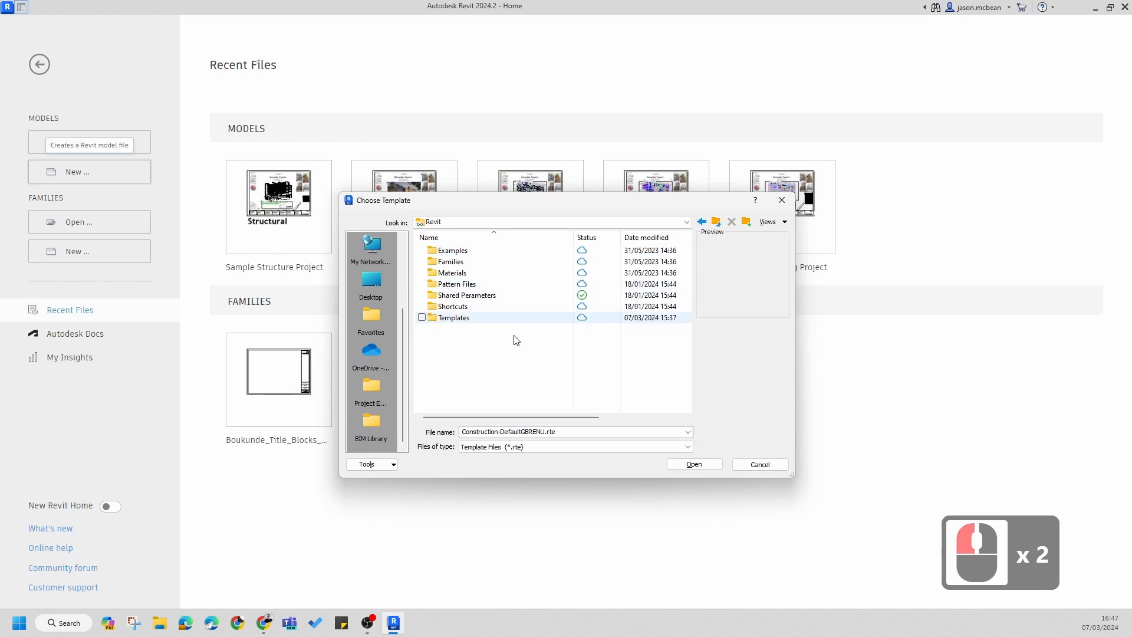
{"action": "double_click", "coordinate": [451, 318]}
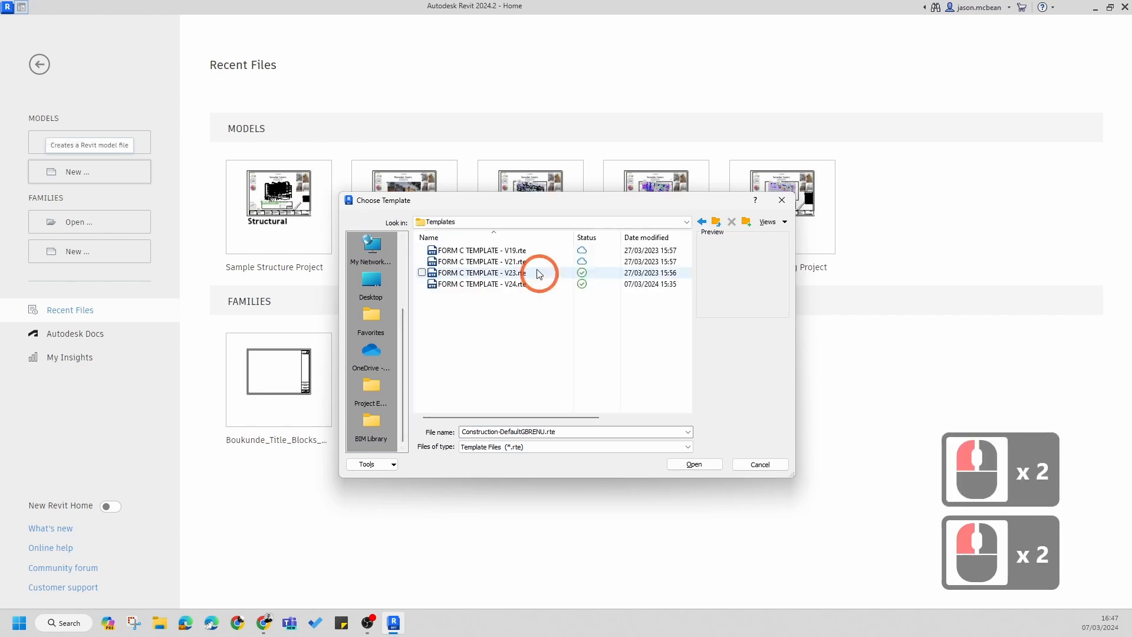
{"action": "left_click", "coordinate": [454, 284]}
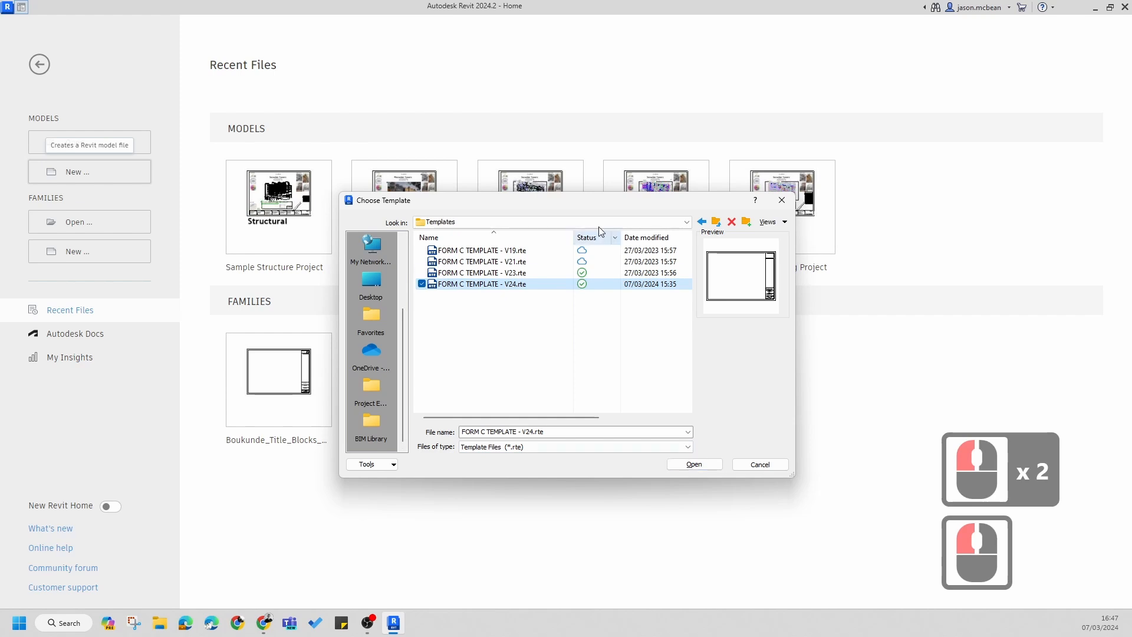
{"action": "left_click", "coordinate": [693, 465]}
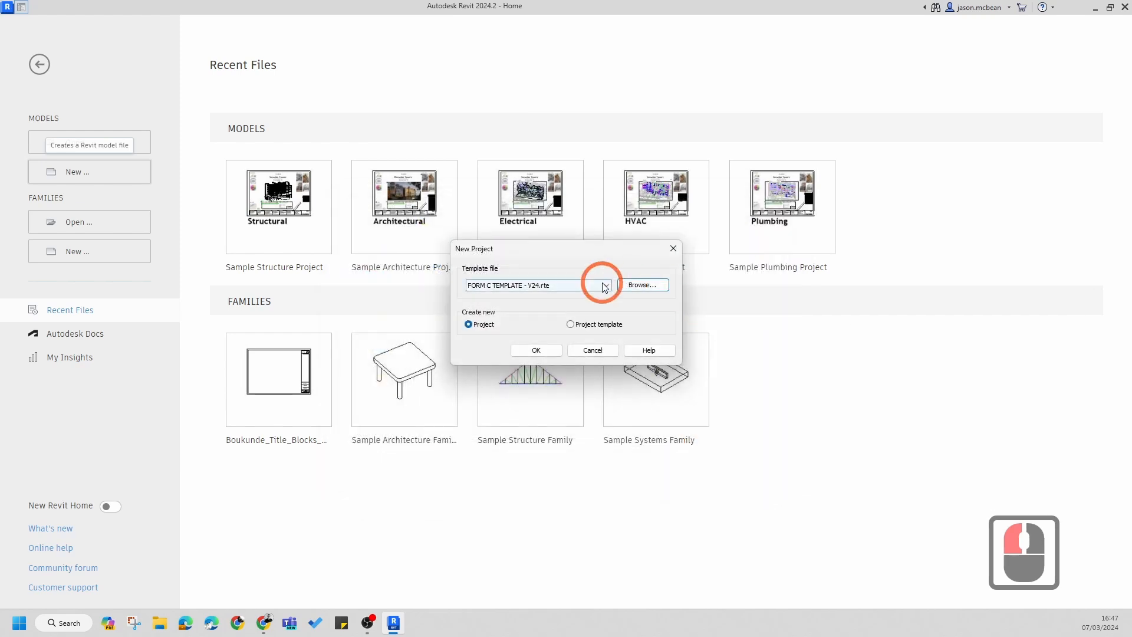
{"action": "left_click", "coordinate": [536, 349]}
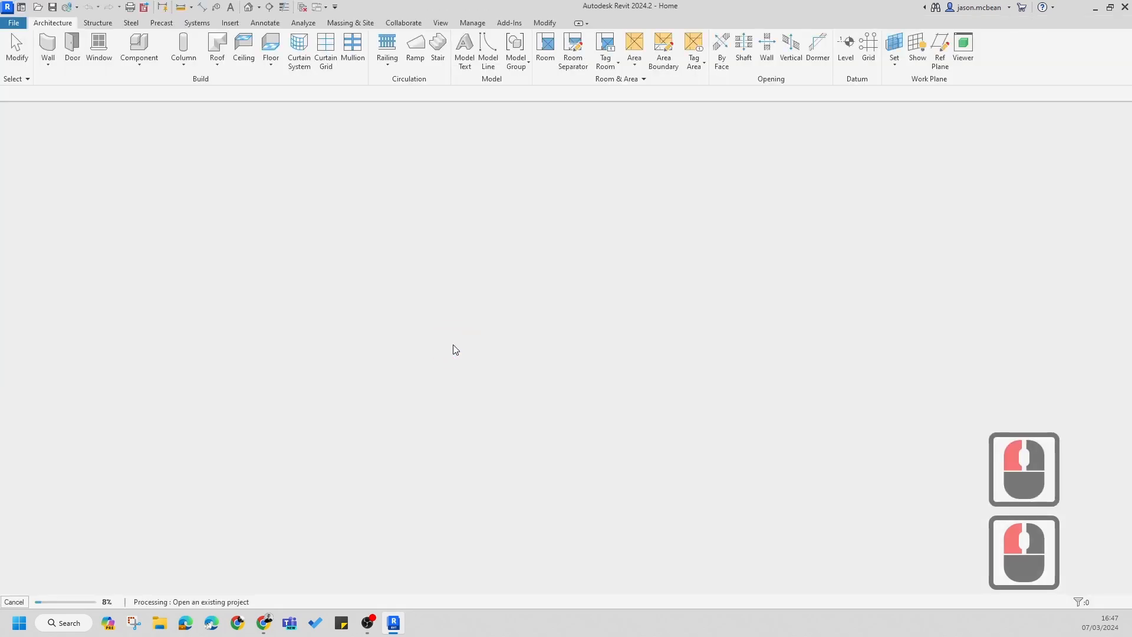
- Save the project to the Desktop as a project file named SiteModel
{"action": "left_click", "coordinate": [13, 22]}
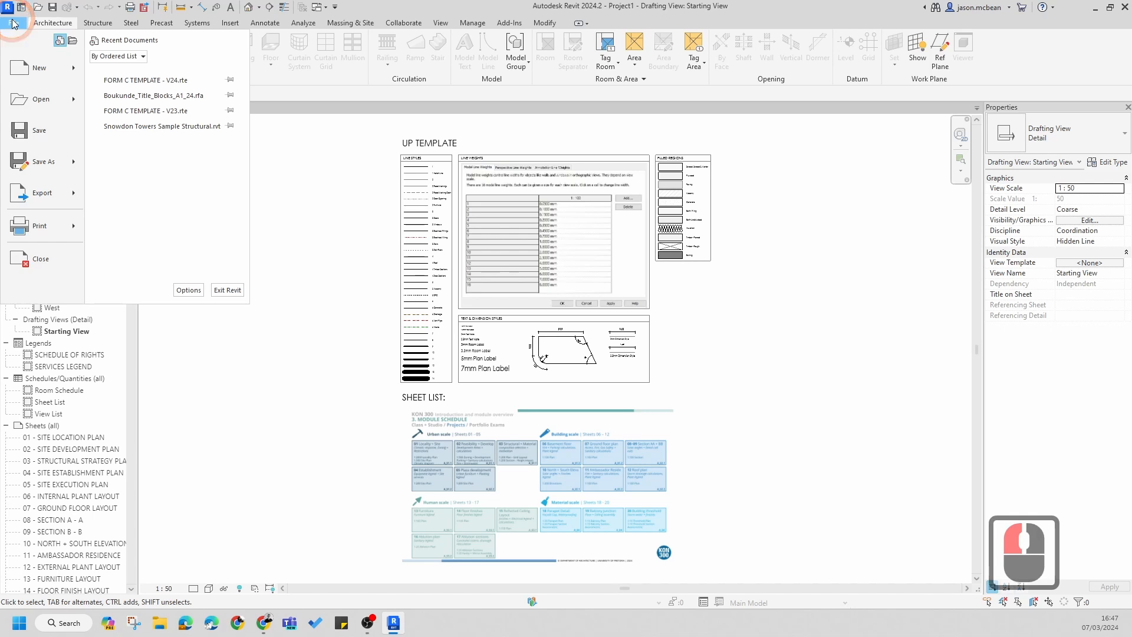
{"action": "left_click", "coordinate": [51, 155]}
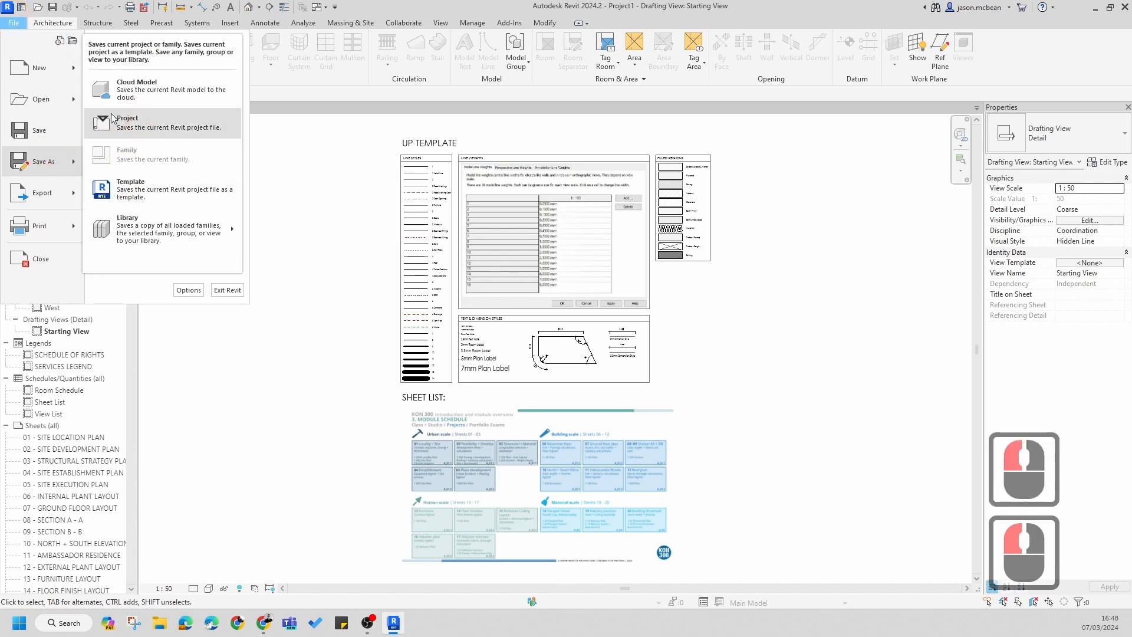
{"action": "left_click", "coordinate": [126, 117]}
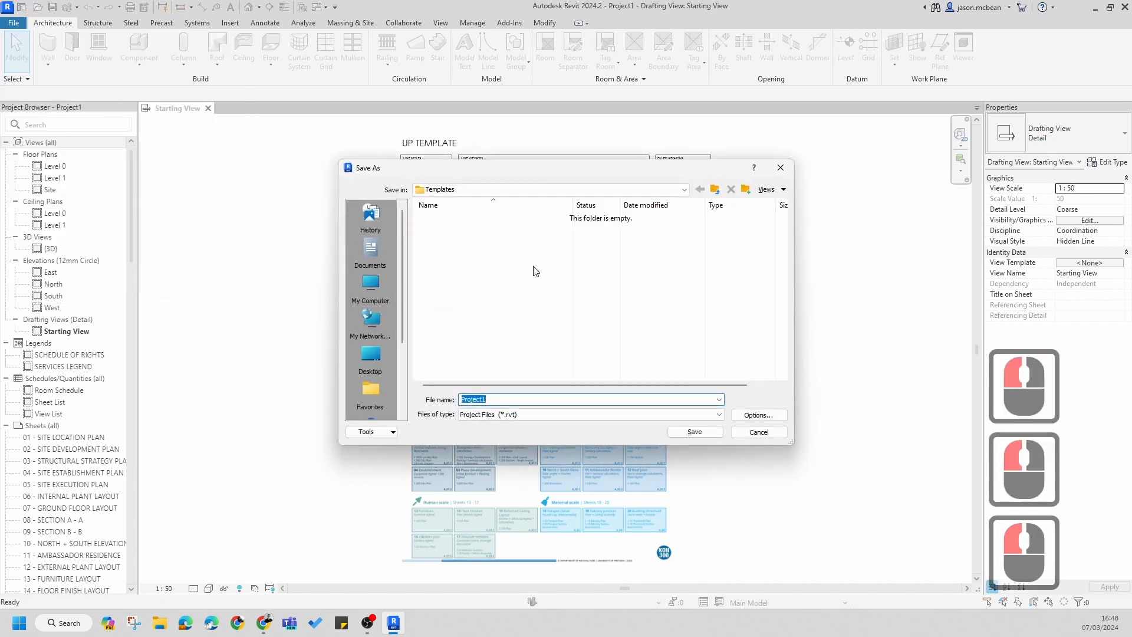
{"action": "left_click", "coordinate": [370, 356]}
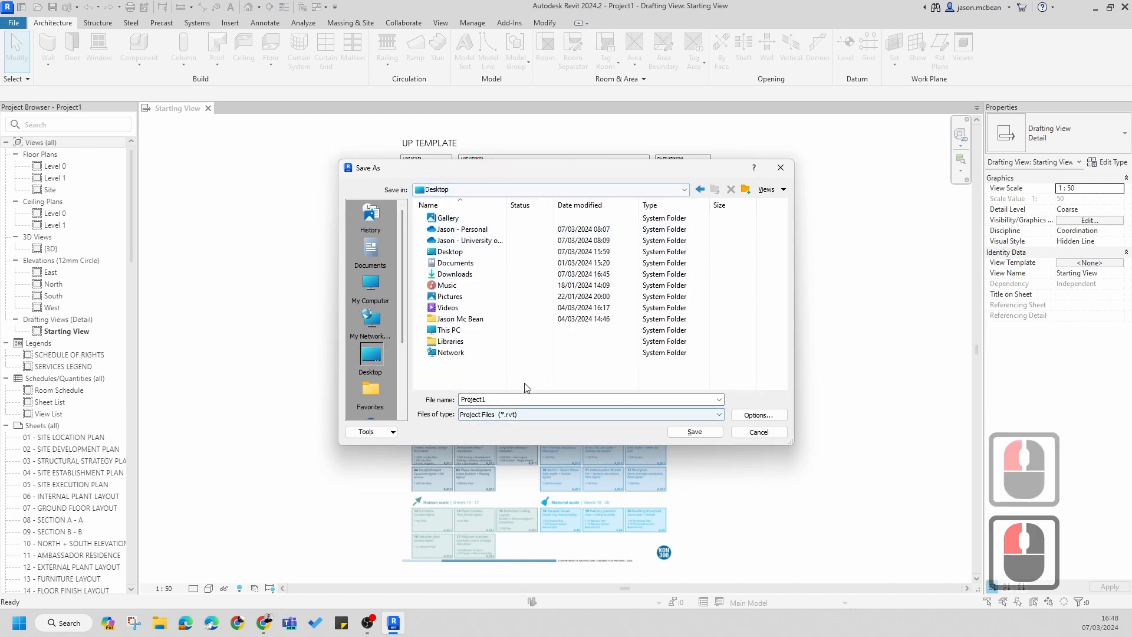
{"action": "double_click", "coordinate": [529, 401]}
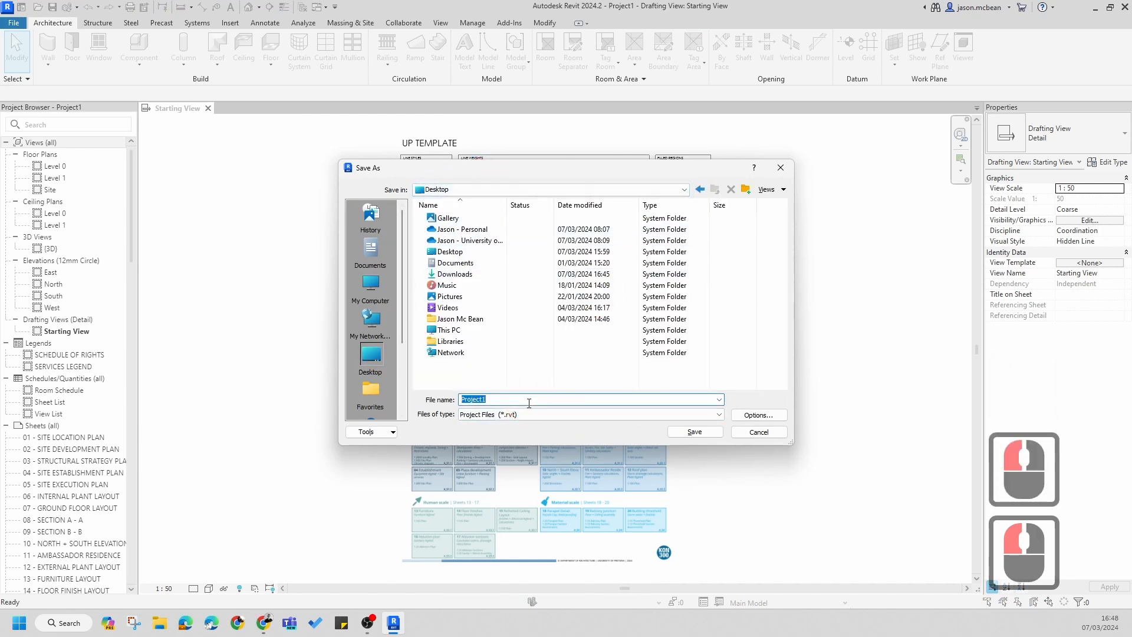
{"action": "type", "text": "Site"}
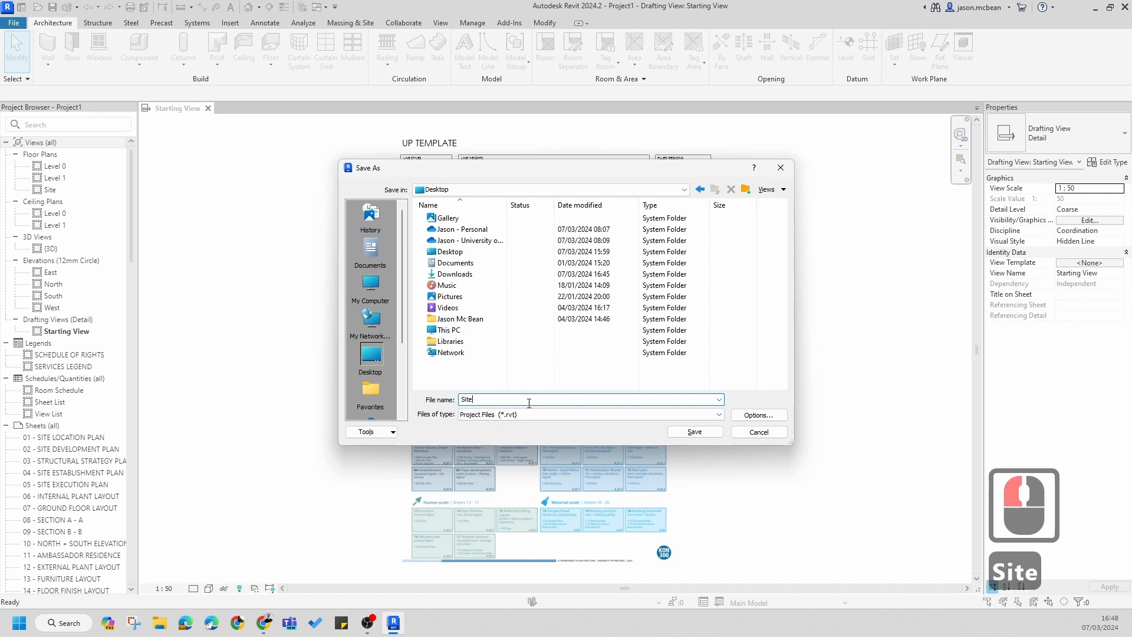
{"action": "type", "text": "Mode"}
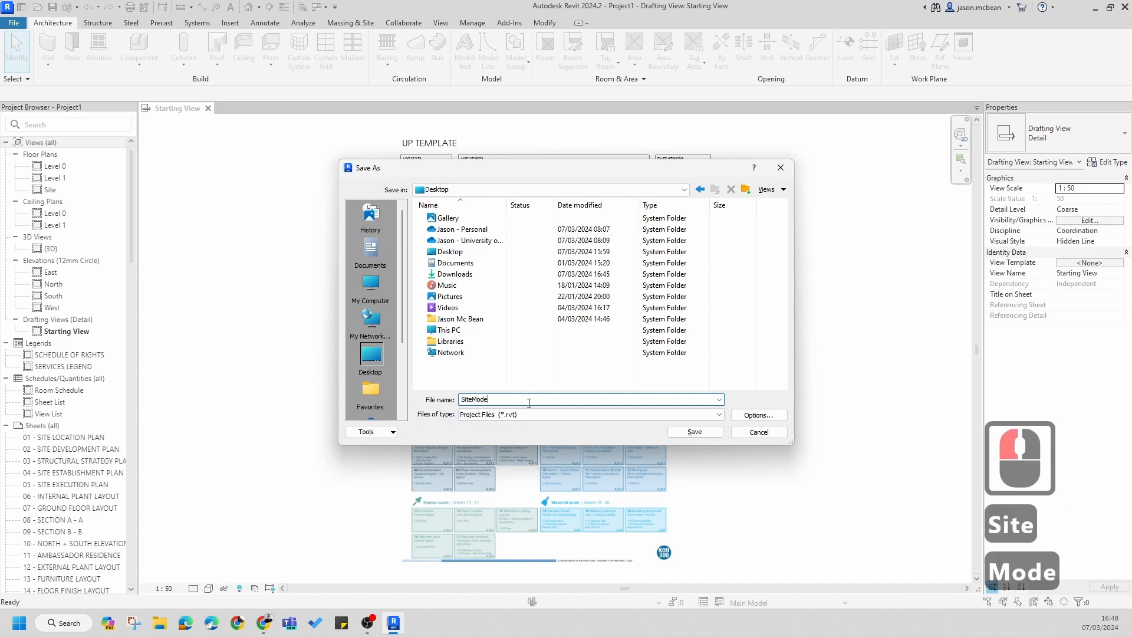
{"action": "type", "text": "ll"}
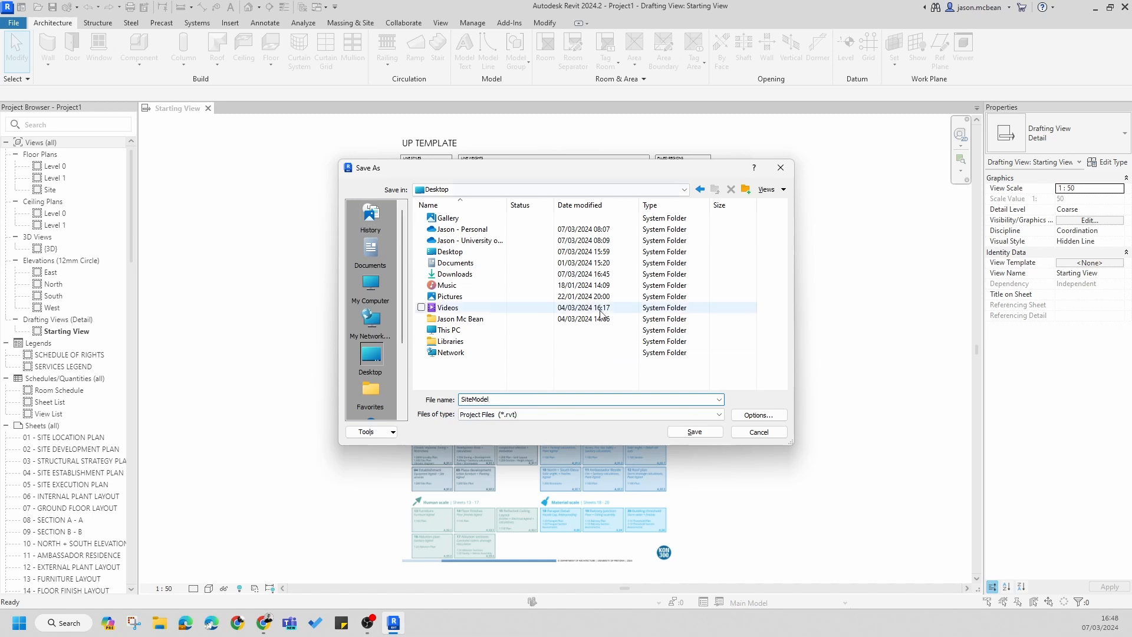
{"action": "left_click", "coordinate": [712, 437]}
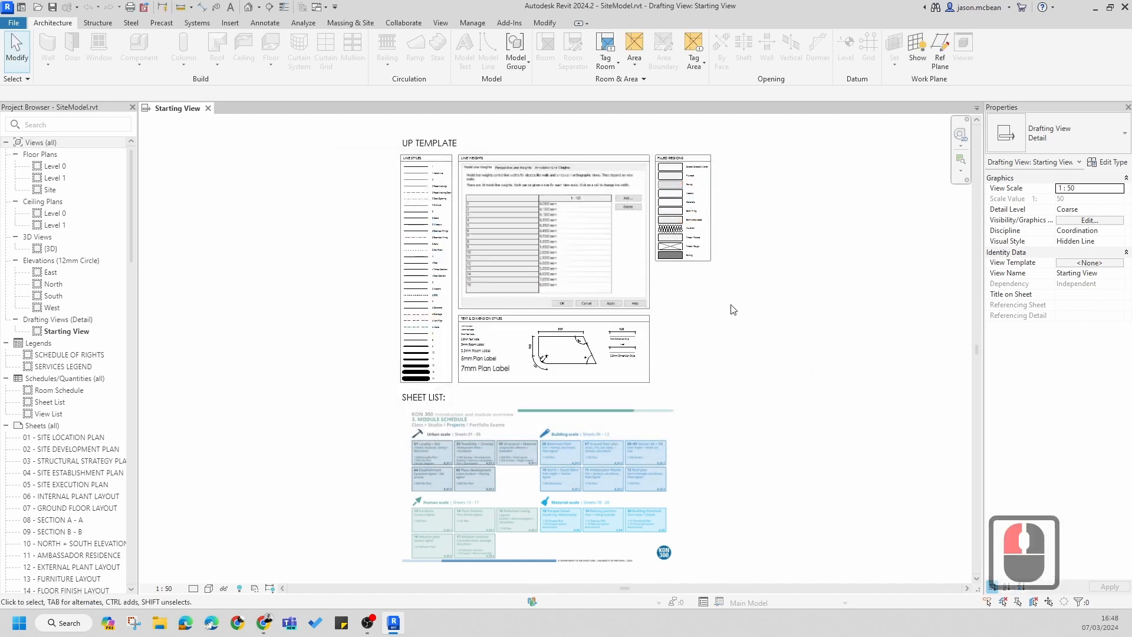
{"action": "mouse_move", "coordinate": [731, 307]}
{"action": "middle_mouse_down"}
{"action": "mouse_move", "coordinate": [717, 356]}
{"action": "mouse_move", "coordinate": [715, 308]}
{"action": "middle_mouse_up"}
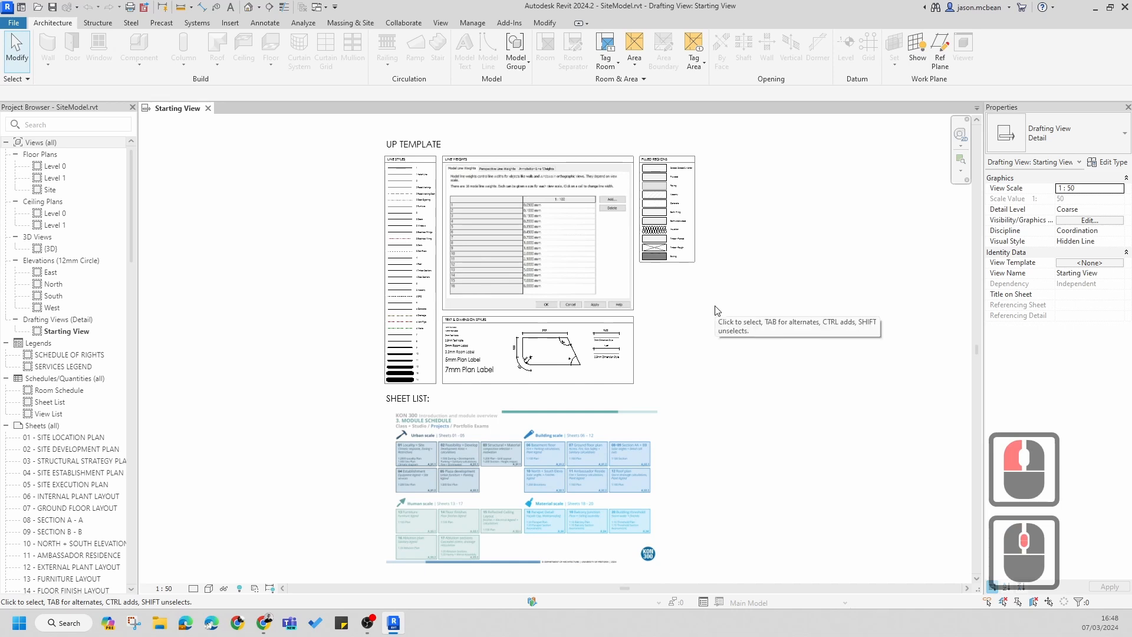
{"action": "left_click", "coordinate": [349, 25]}
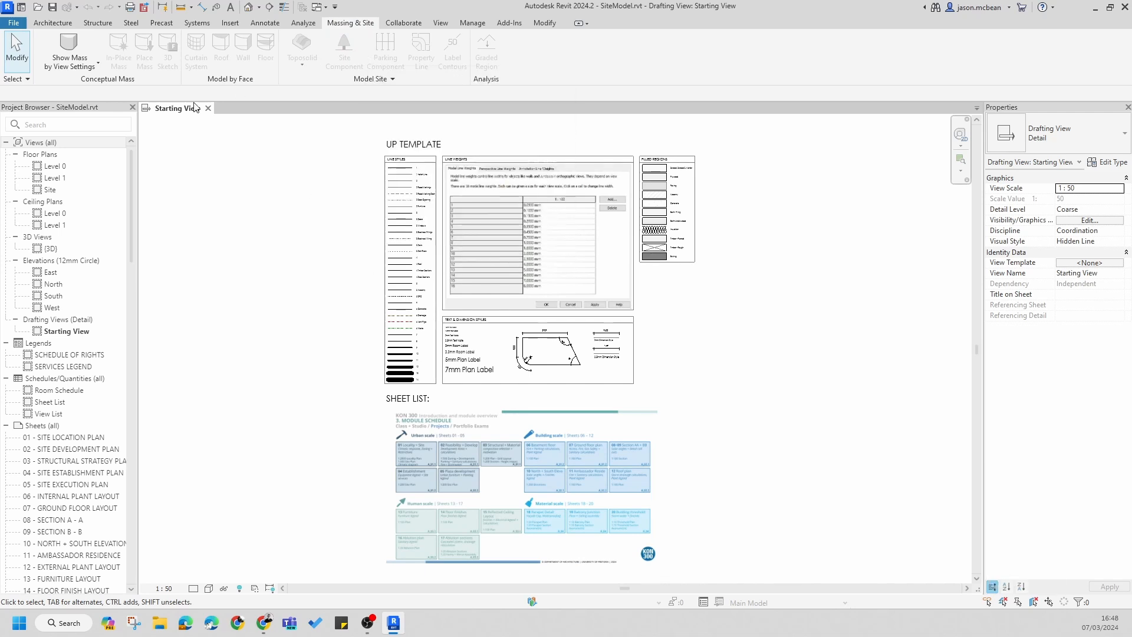
{"action": "left_click", "coordinate": [298, 234]}
{"action": "left_click", "coordinate": [331, 209]}
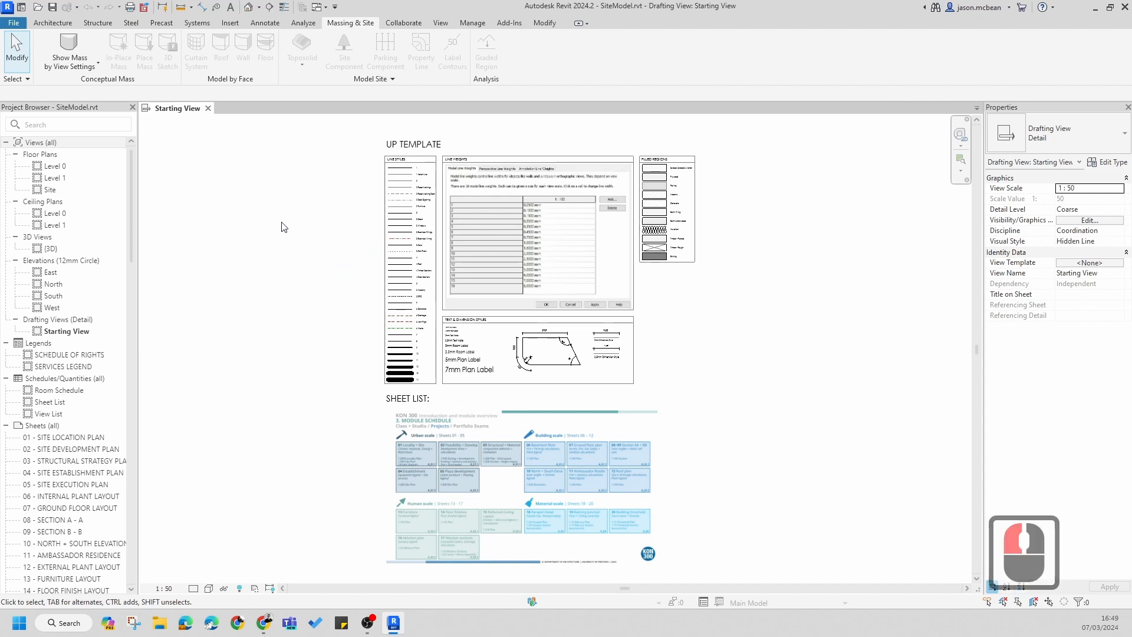
- Open the Site floor plan view
{"action": "double_click", "coordinate": [51, 190]}
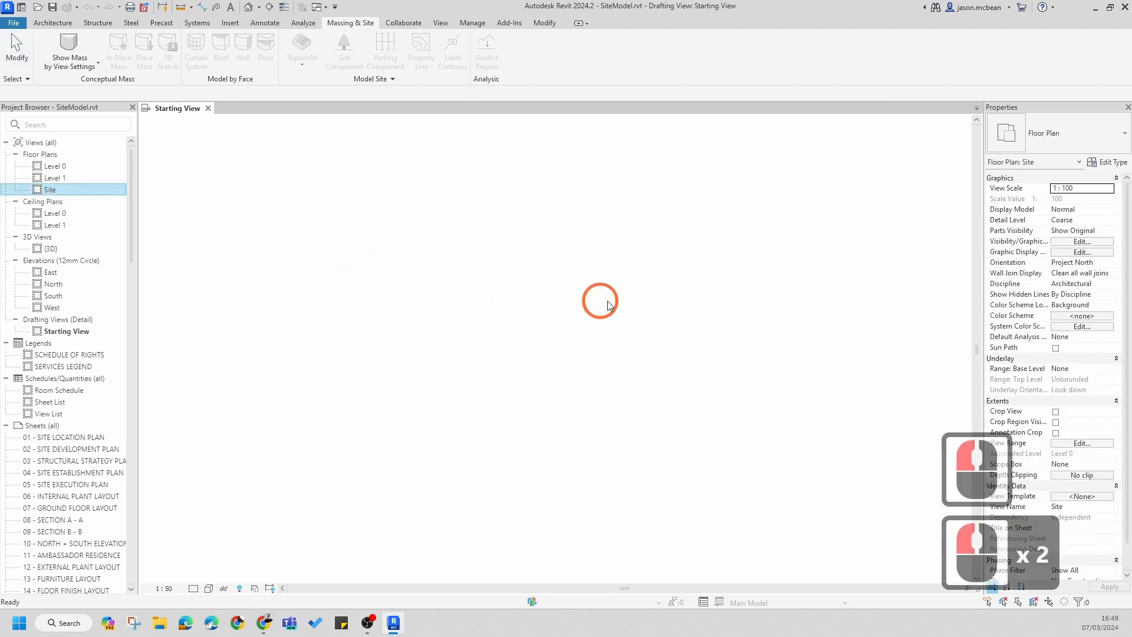
{"action": "middle_click_drag", "start_coordinate": [647, 312], "coordinate": [569, 334]}
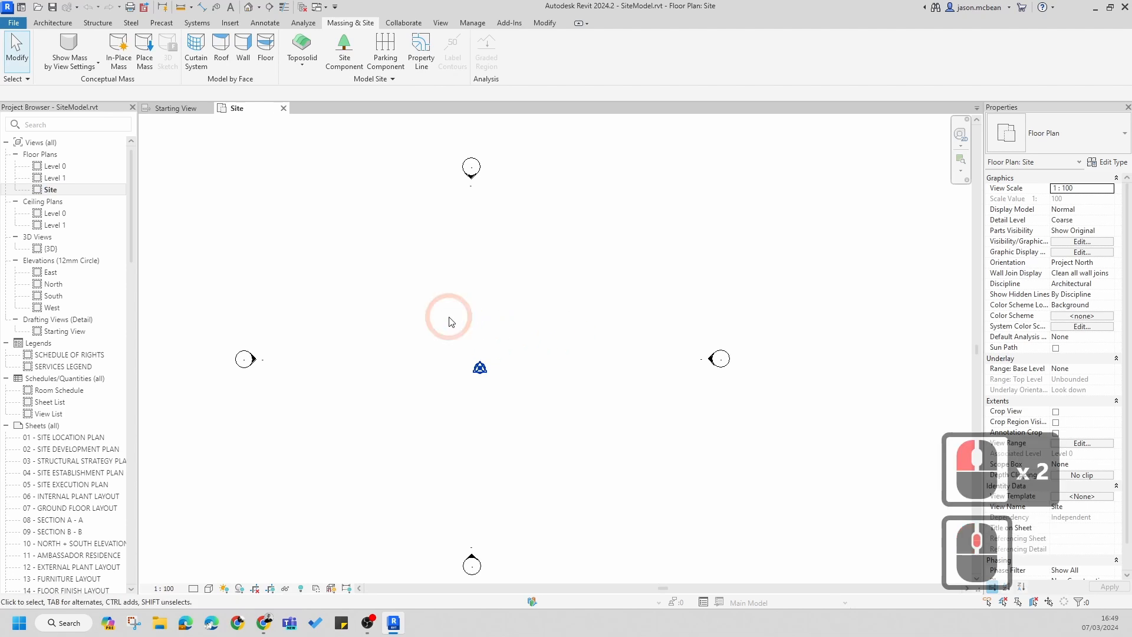
{"action": "middle_click_drag", "start_coordinate": [449, 318], "coordinate": [477, 319]}
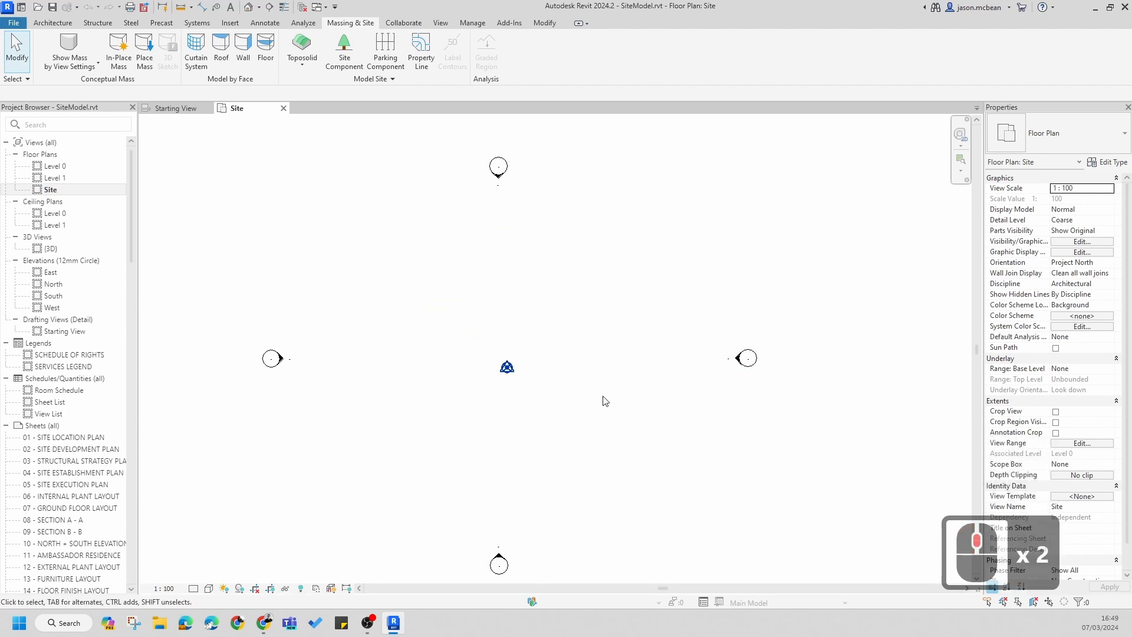
- Set the Site plan's view scale to 1:1000
{"action": "left_click", "coordinate": [164, 588]}
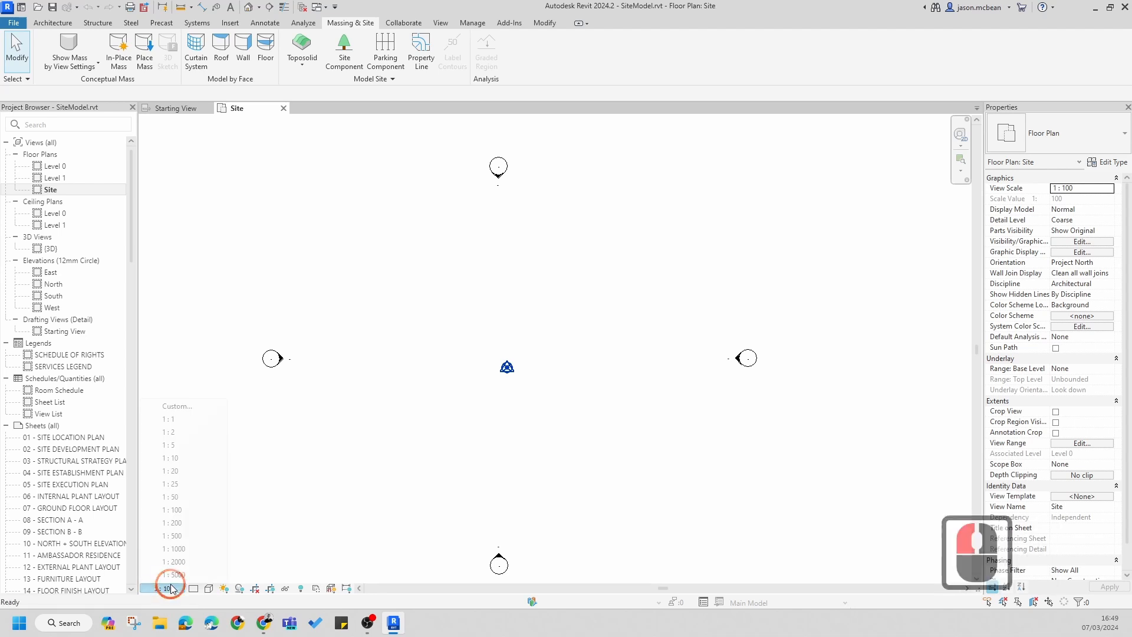
{"action": "left_click", "coordinate": [174, 548]}
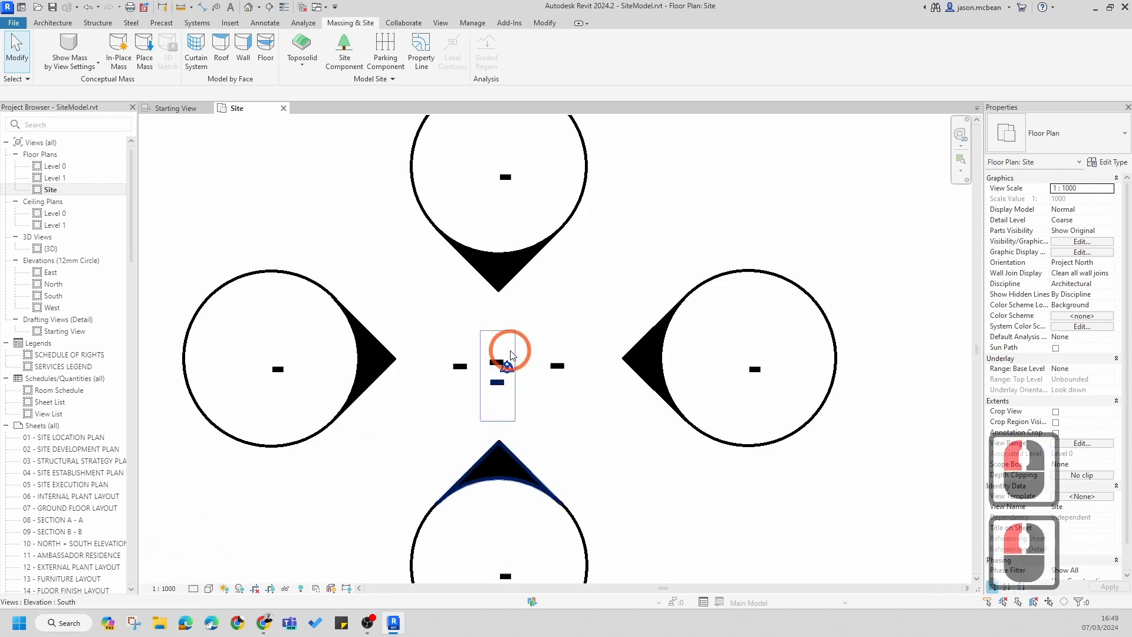
{"action": "scroll", "coordinate": [505, 360], "scroll_direction": "down", "scroll_amount": 6}
{"action": "middle_click_drag", "start_coordinate": [609, 422], "coordinate": [590, 450]}
{"action": "middle_click_drag", "start_coordinate": [523, 336], "coordinate": [561, 354]}
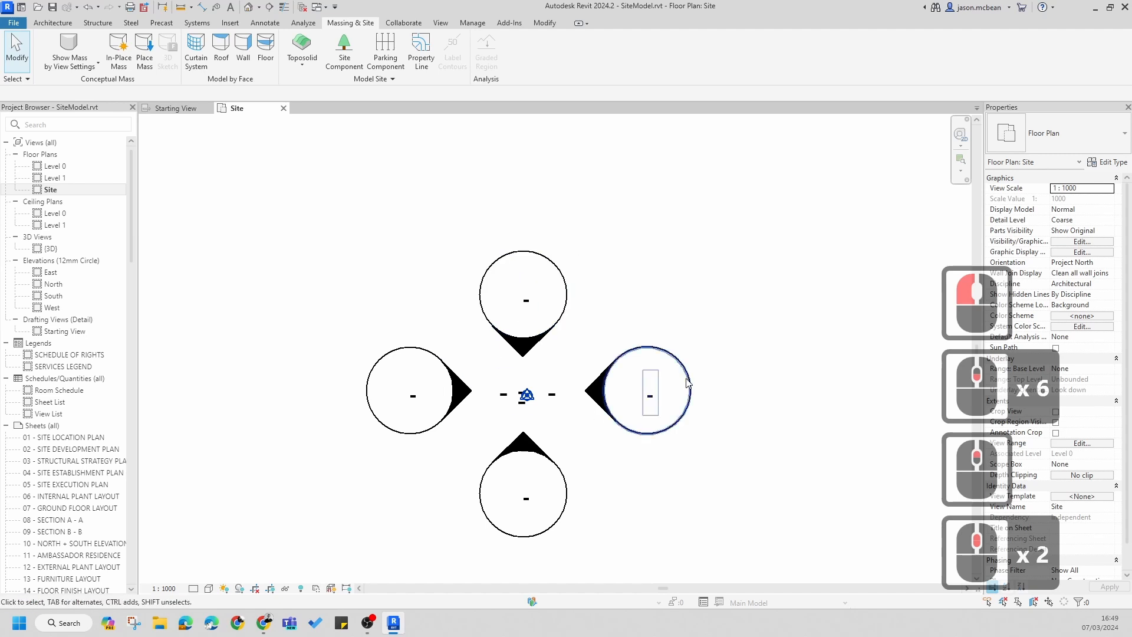
{"action": "middle_click_drag", "start_coordinate": [634, 433], "coordinate": [513, 404]}
{"action": "key", "text": "Escape"}
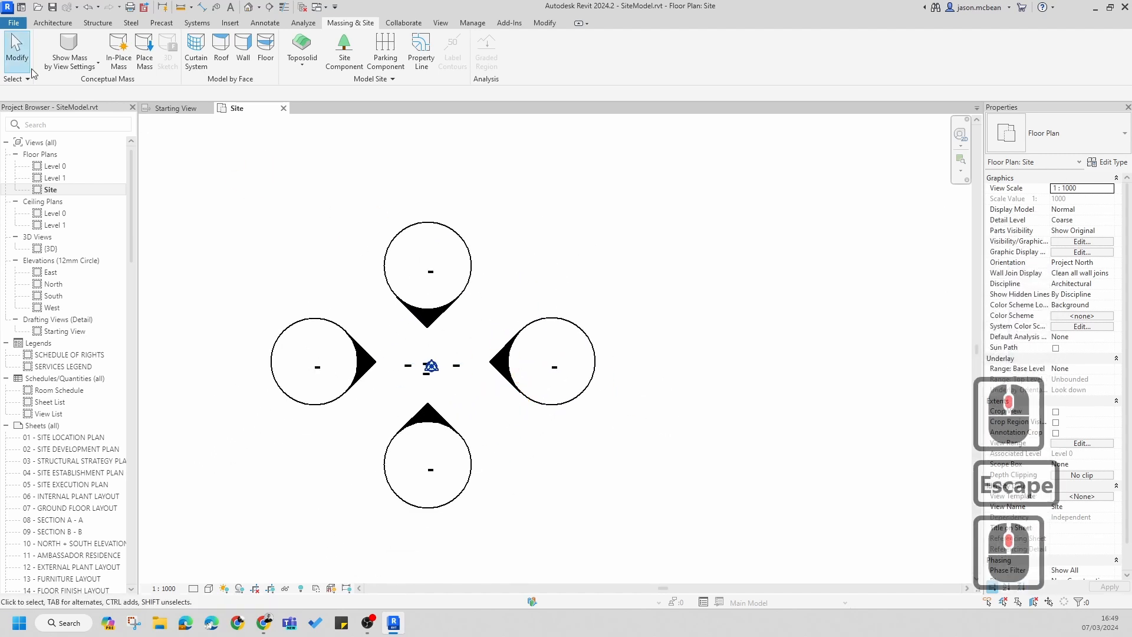
- Start a CAD link and select SiteCivil.dwg in Project Example Files > OKU 300 > CapeTown > Revit Site
{"action": "left_click", "coordinate": [231, 24]}
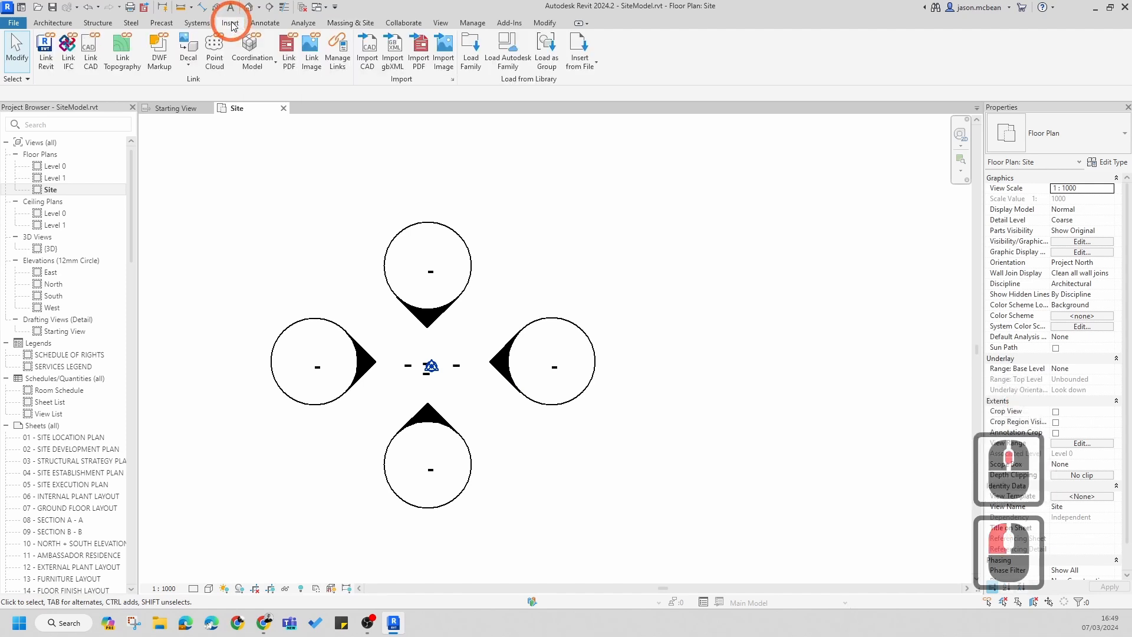
{"action": "left_click", "coordinate": [97, 59]}
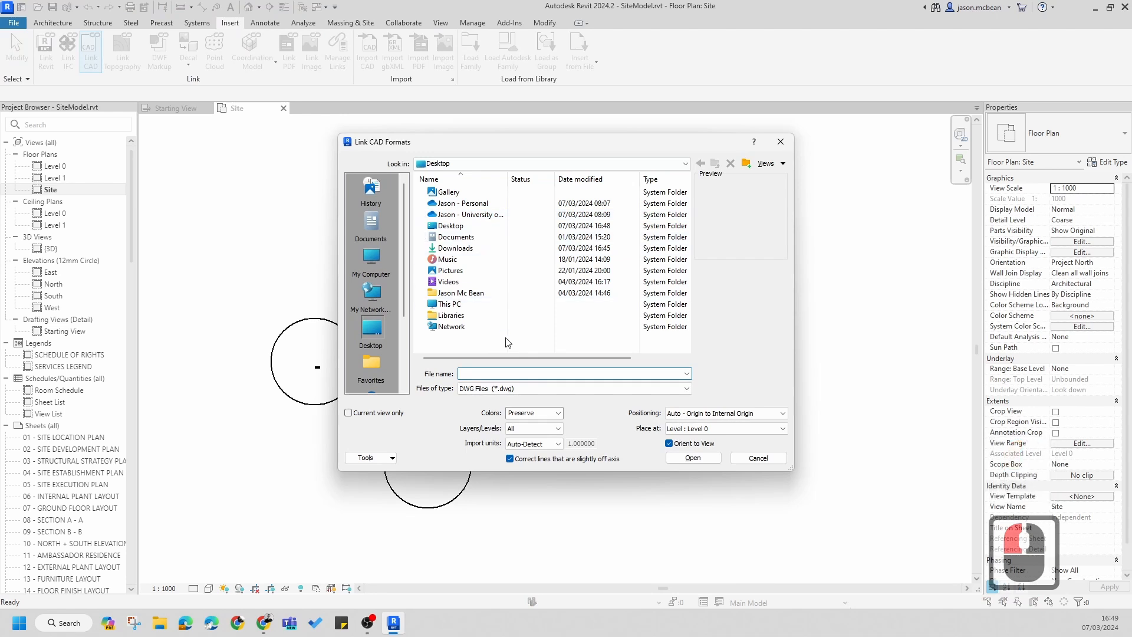
{"action": "scroll", "coordinate": [371, 332], "scroll_direction": "down", "scroll_amount": 4}
{"action": "scroll", "coordinate": [371, 333], "scroll_direction": "down", "scroll_amount": 1}
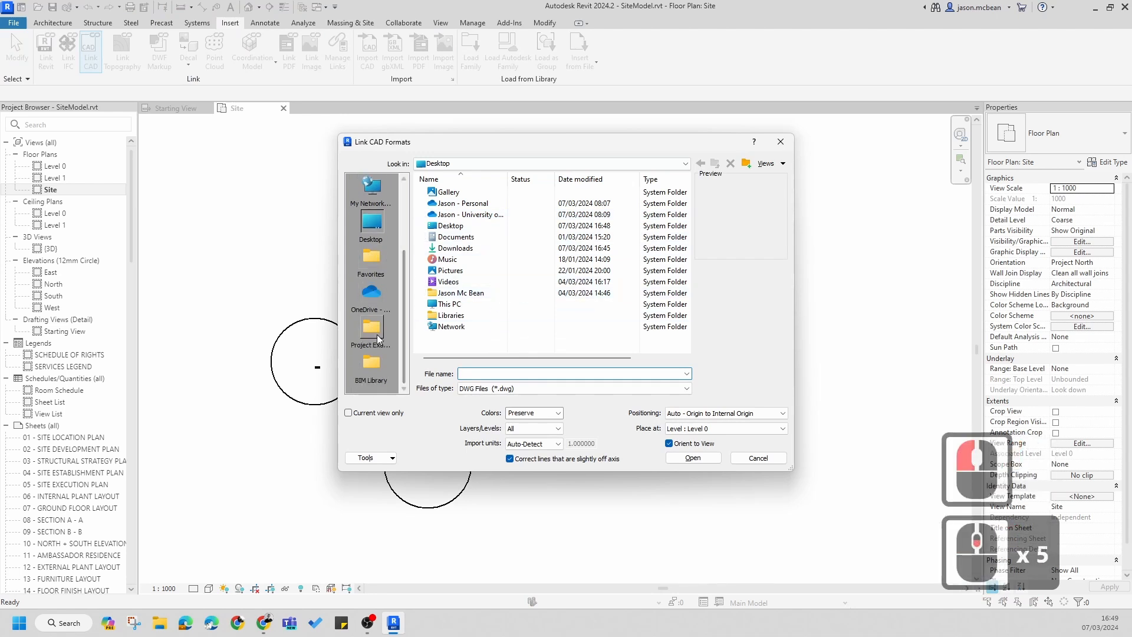
{"action": "left_click", "coordinate": [372, 331]}
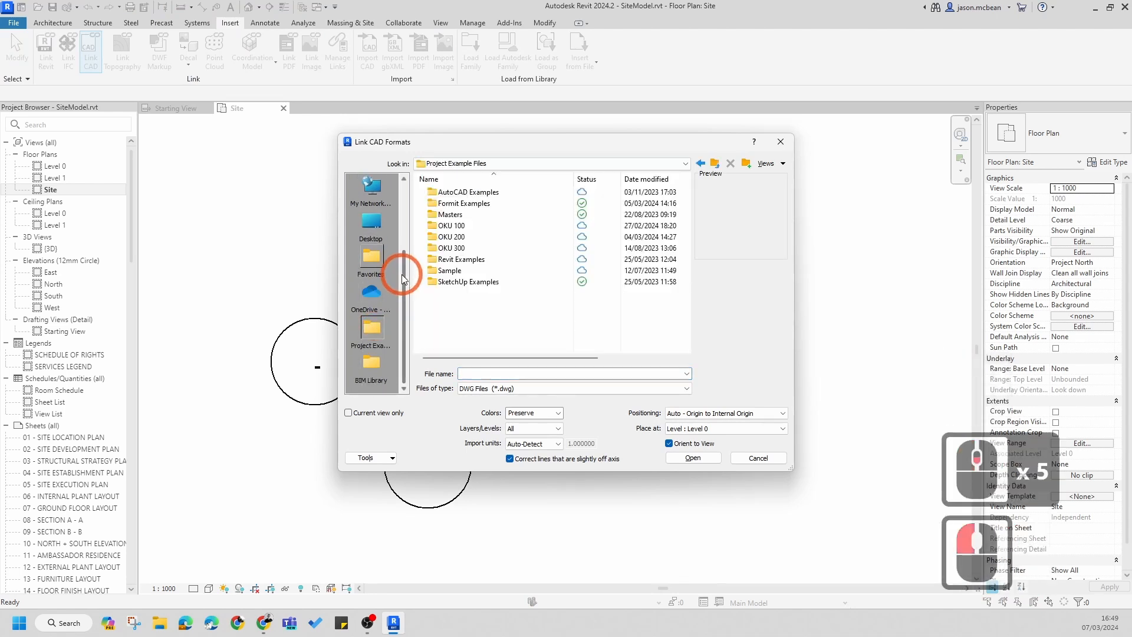
{"action": "double_click", "coordinate": [451, 247]}
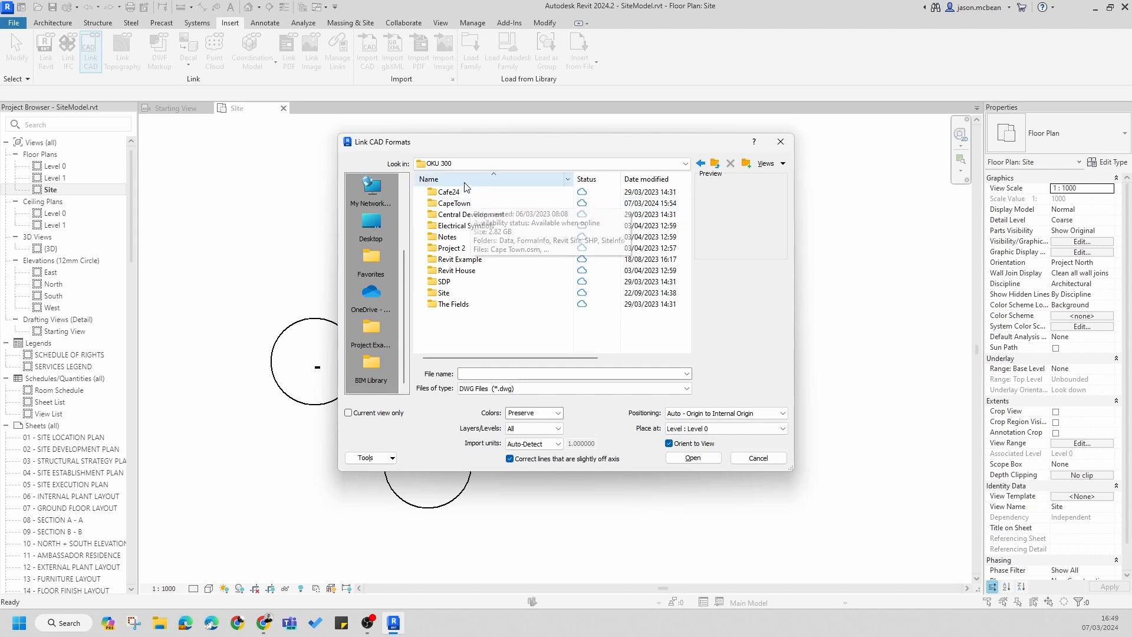
{"action": "double_click", "coordinate": [530, 204]}
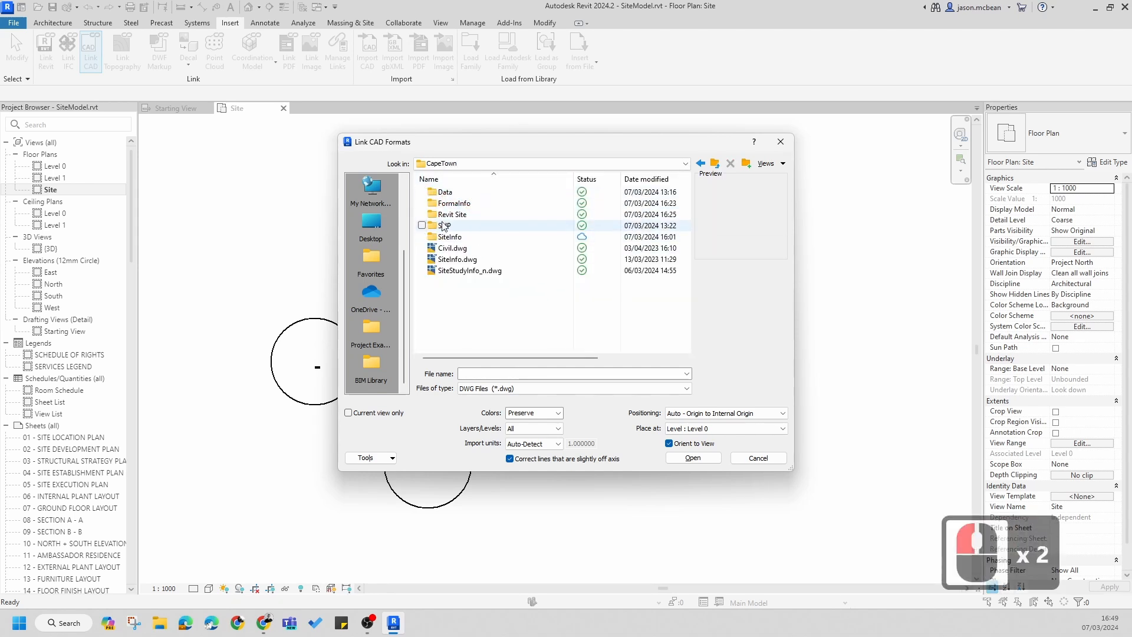
{"action": "double_click", "coordinate": [454, 215]}
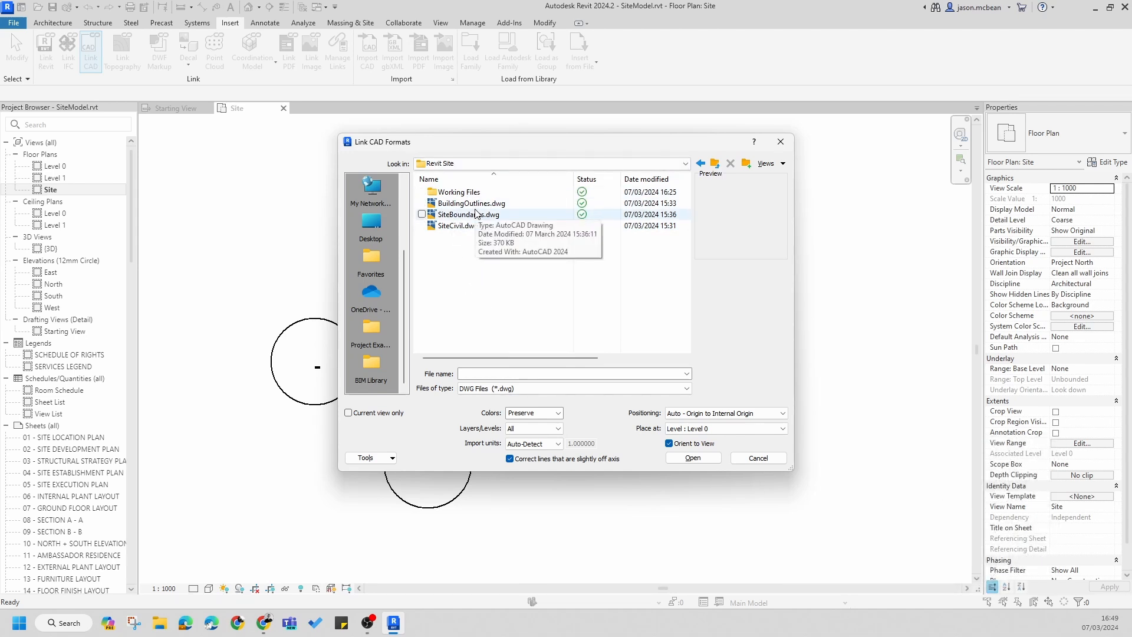
{"action": "left_click", "coordinate": [487, 252]}
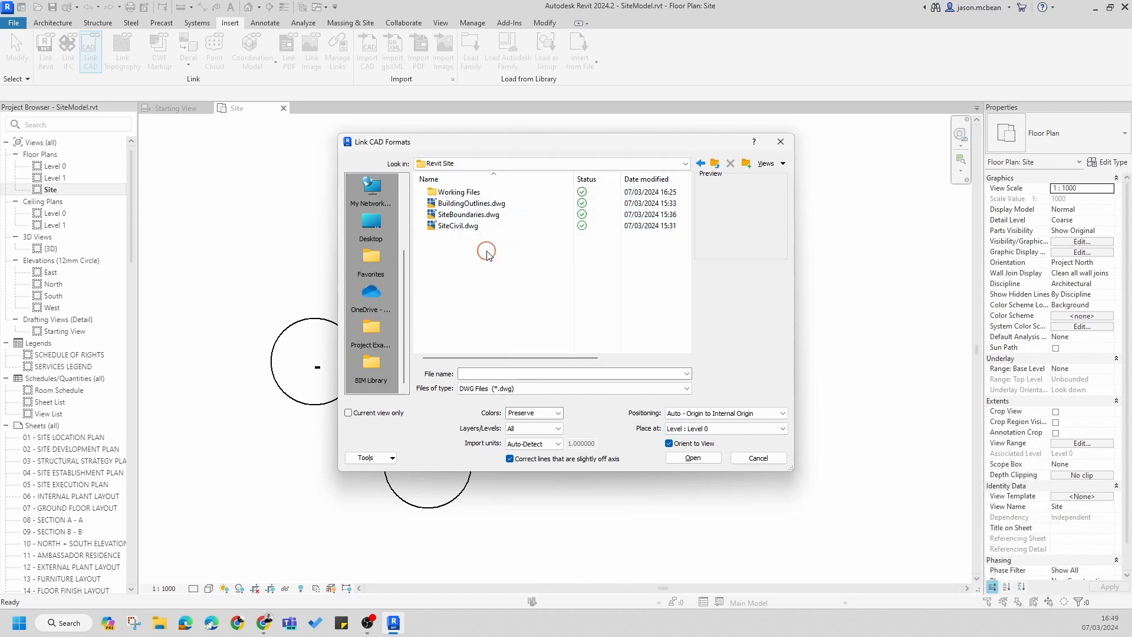
{"action": "left_click", "coordinate": [459, 226]}
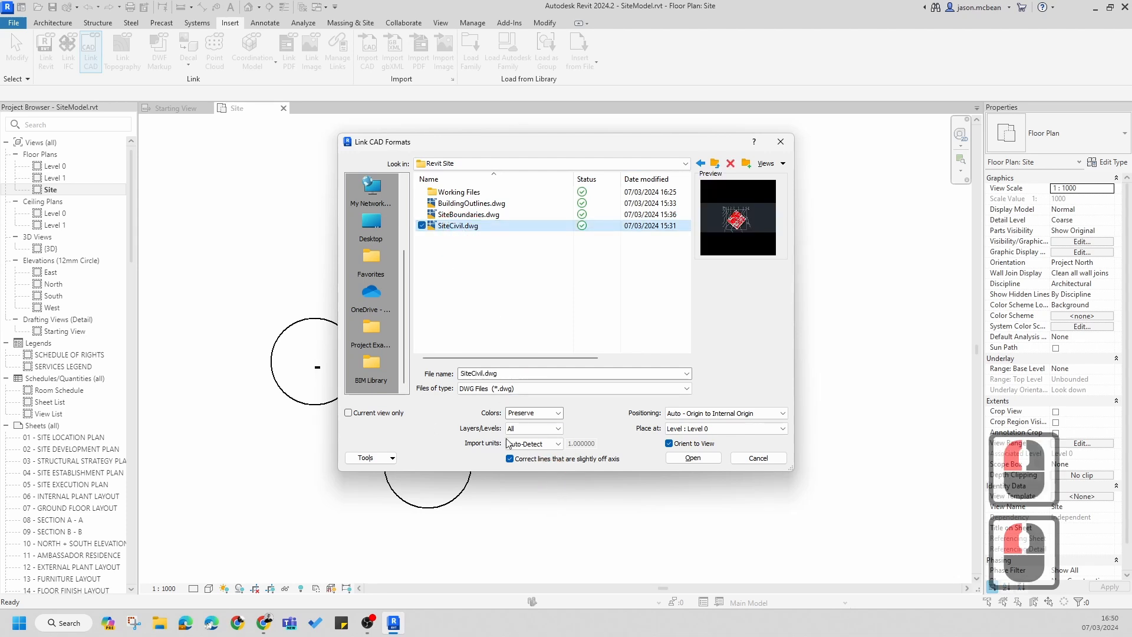
- Set the link's import units to meter and disable both the correction of slightly off-axis lines and Orient to View
{"action": "left_click", "coordinate": [545, 444]}
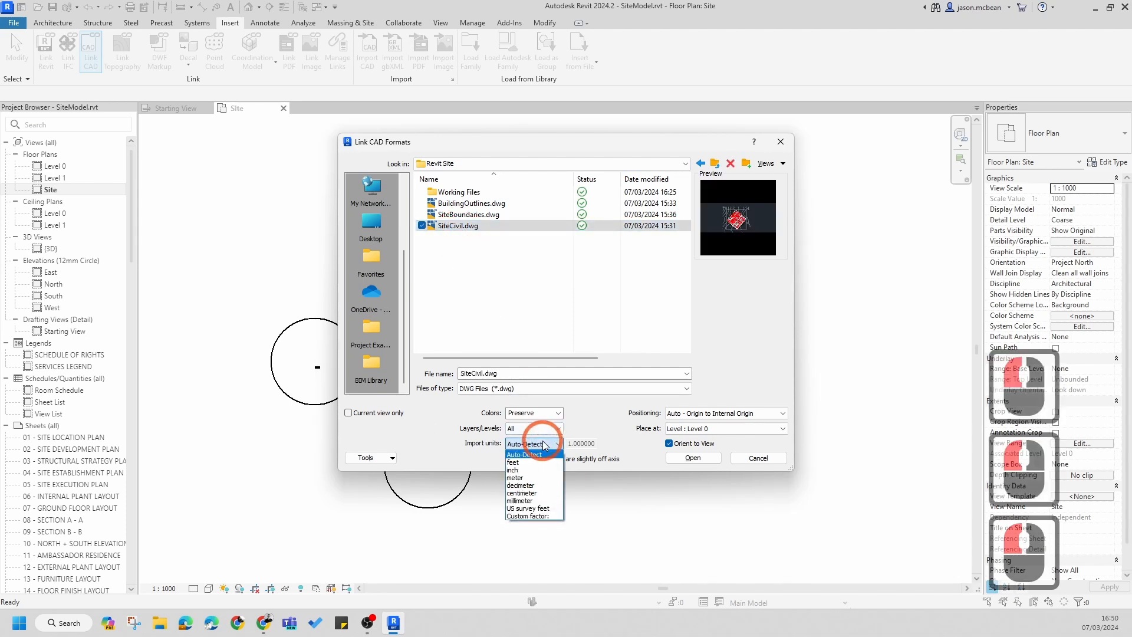
{"action": "left_click", "coordinate": [515, 478]}
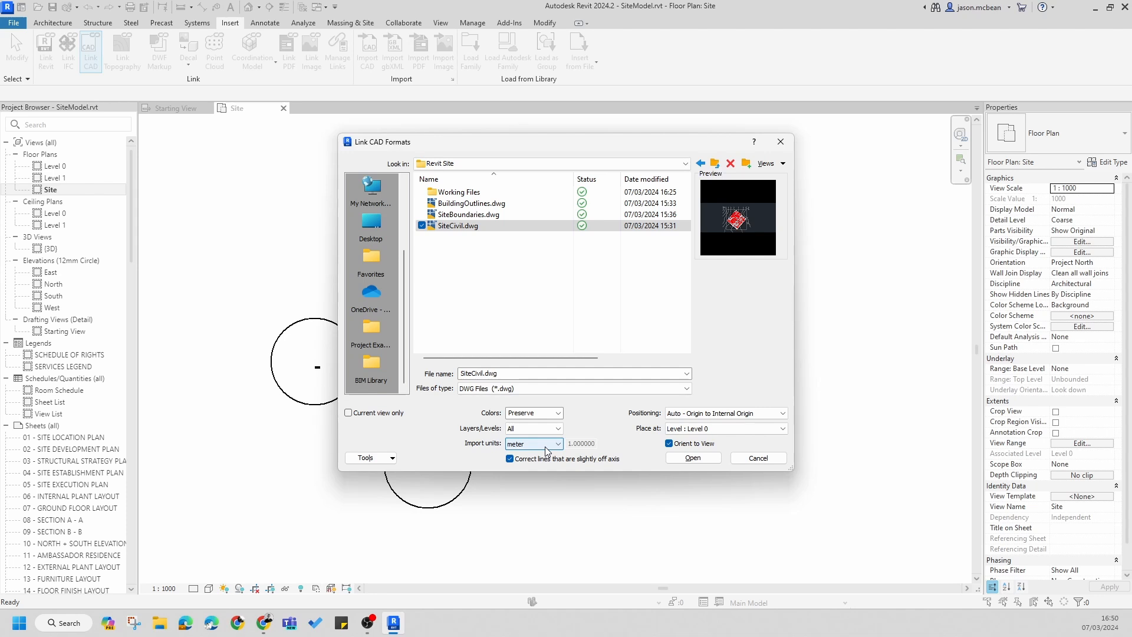
{"action": "left_click", "coordinate": [510, 459]}
{"action": "left_click", "coordinate": [669, 443]}
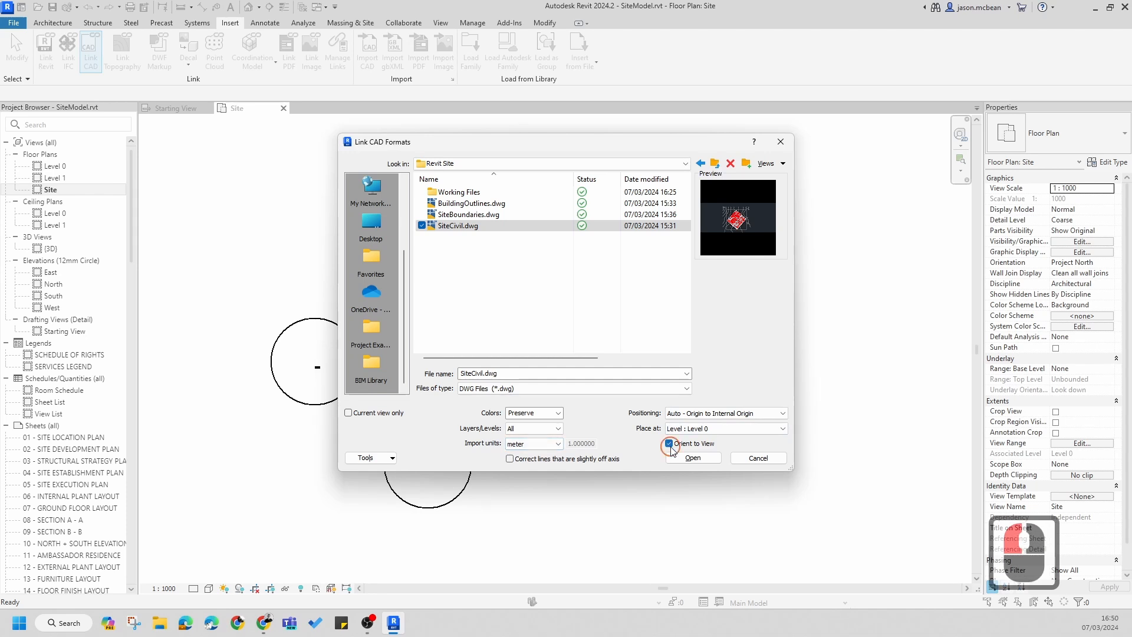
{"action": "left_click", "coordinate": [701, 443]}
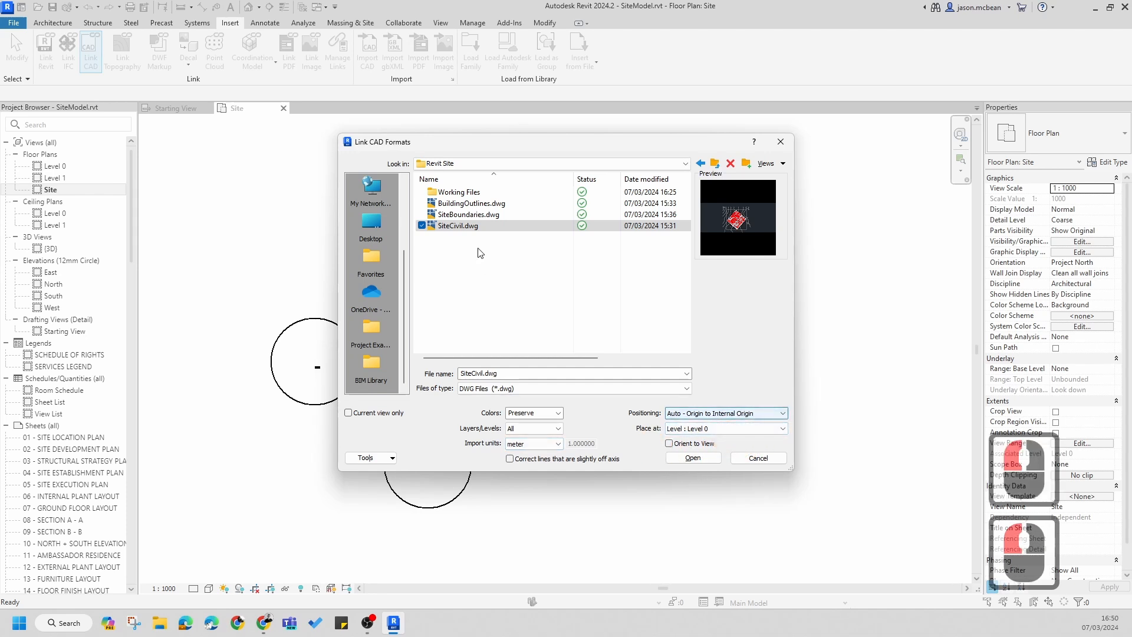
- Choose Auto - Origin to Internal Origin positioning and link SiteCivil.dwg into the Site plan
{"action": "left_click", "coordinate": [729, 415]}
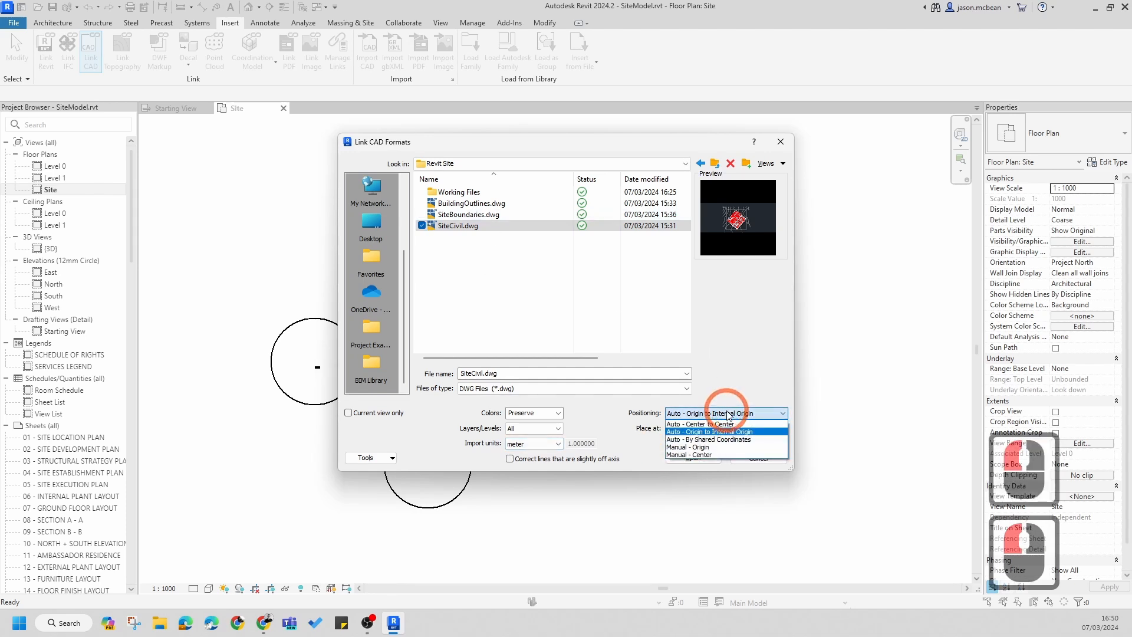
{"action": "left_click", "coordinate": [702, 433]}
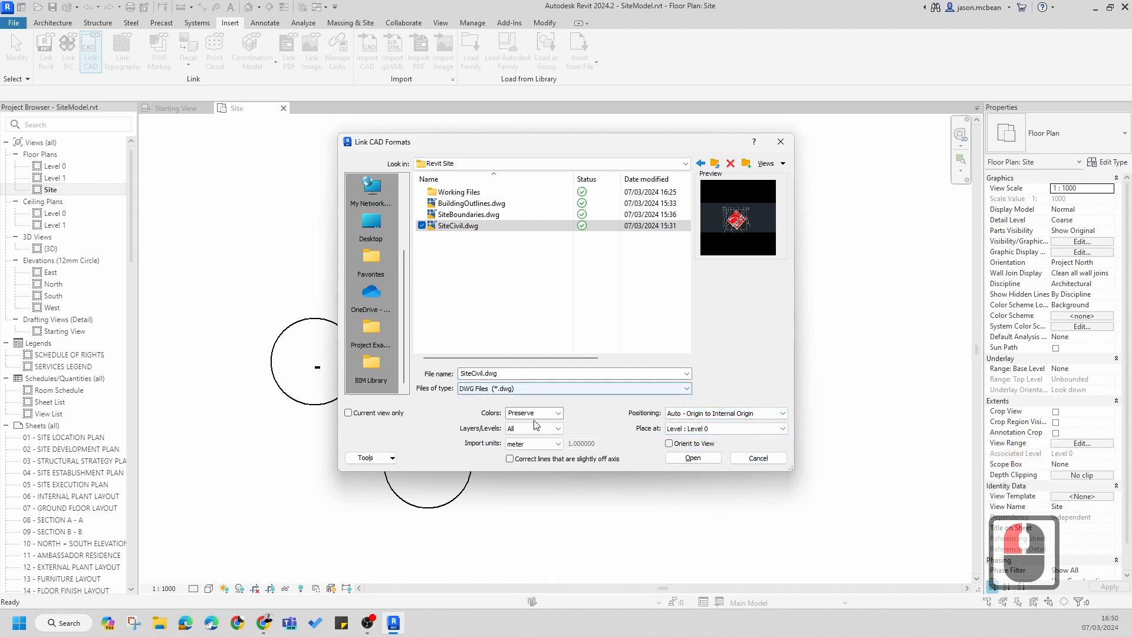
{"action": "left_click", "coordinate": [555, 436]}
{"action": "left_click", "coordinate": [537, 439]}
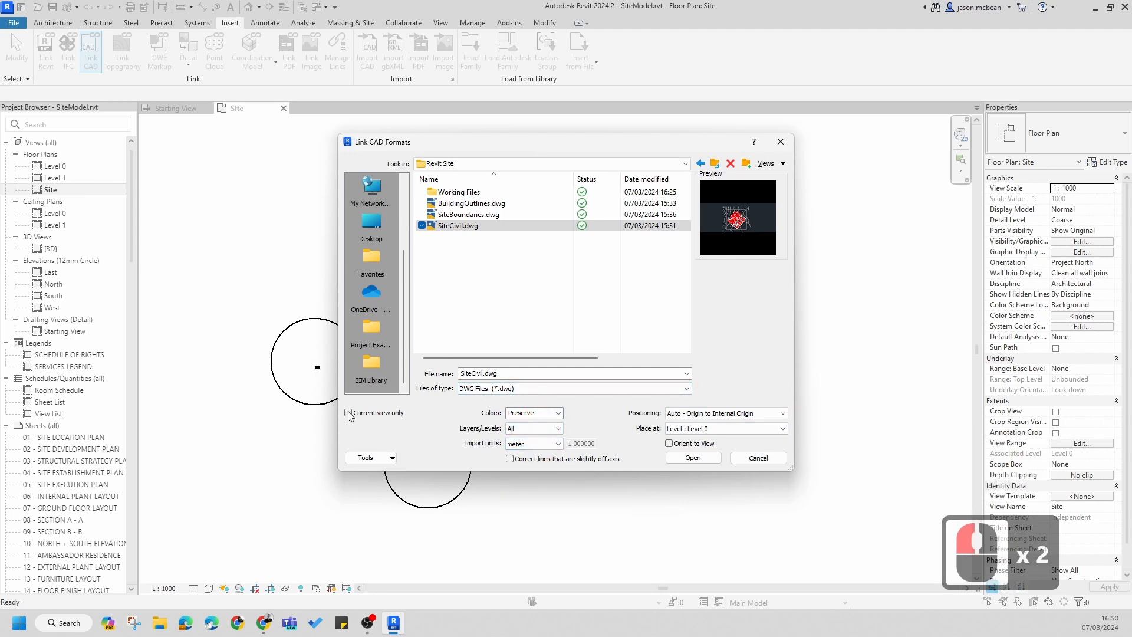
{"action": "left_click", "coordinate": [693, 458]}
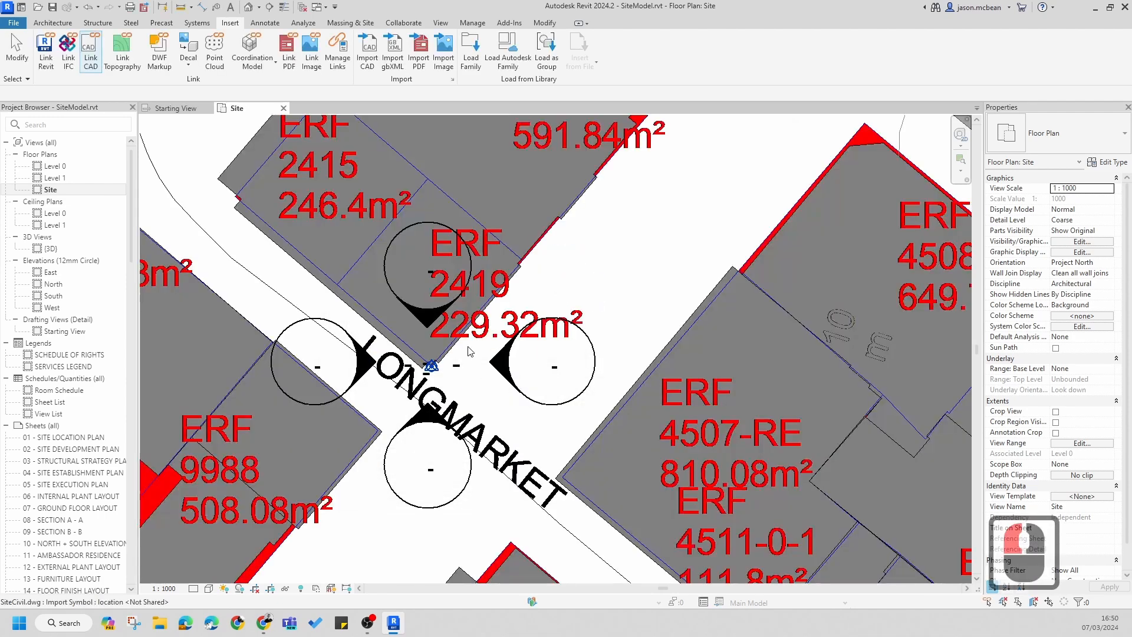
- Examine where the linked drawing sits relative to the Project Base Point at the Longmarket street corner and across the surrounding blocks
{"action": "scroll", "coordinate": [449, 348], "scroll_direction": "down", "scroll_amount": 5}
{"action": "scroll", "coordinate": [533, 314], "scroll_direction": "up", "scroll_amount": 6}
{"action": "scroll", "coordinate": [499, 354], "scroll_direction": "up", "scroll_amount": 20}
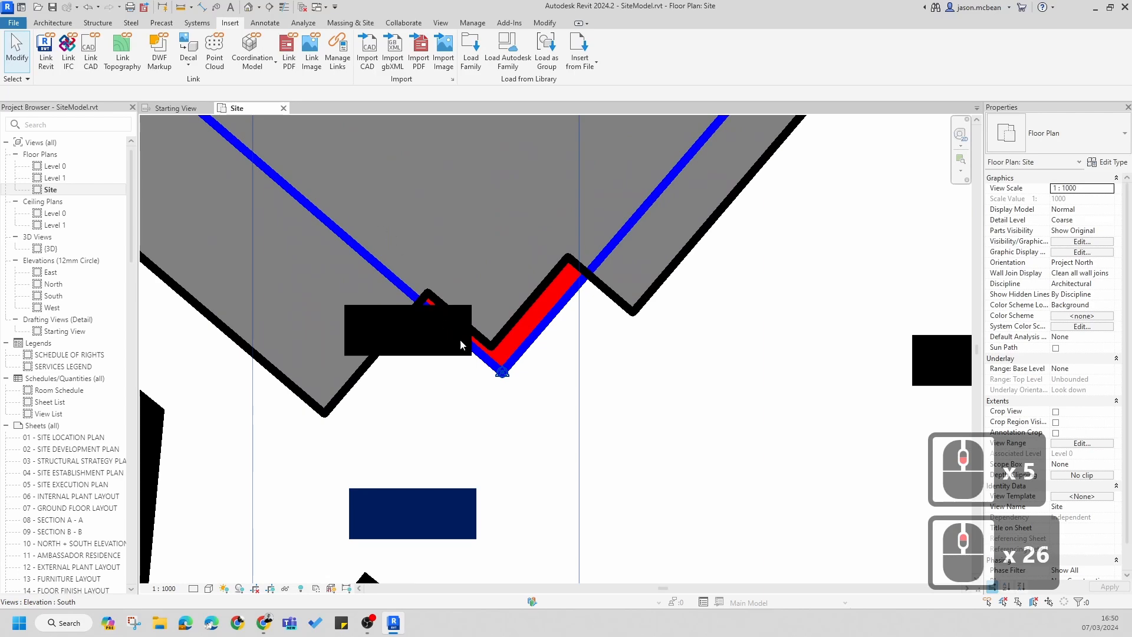
{"action": "scroll", "coordinate": [634, 329], "scroll_direction": "up", "scroll_amount": 11}
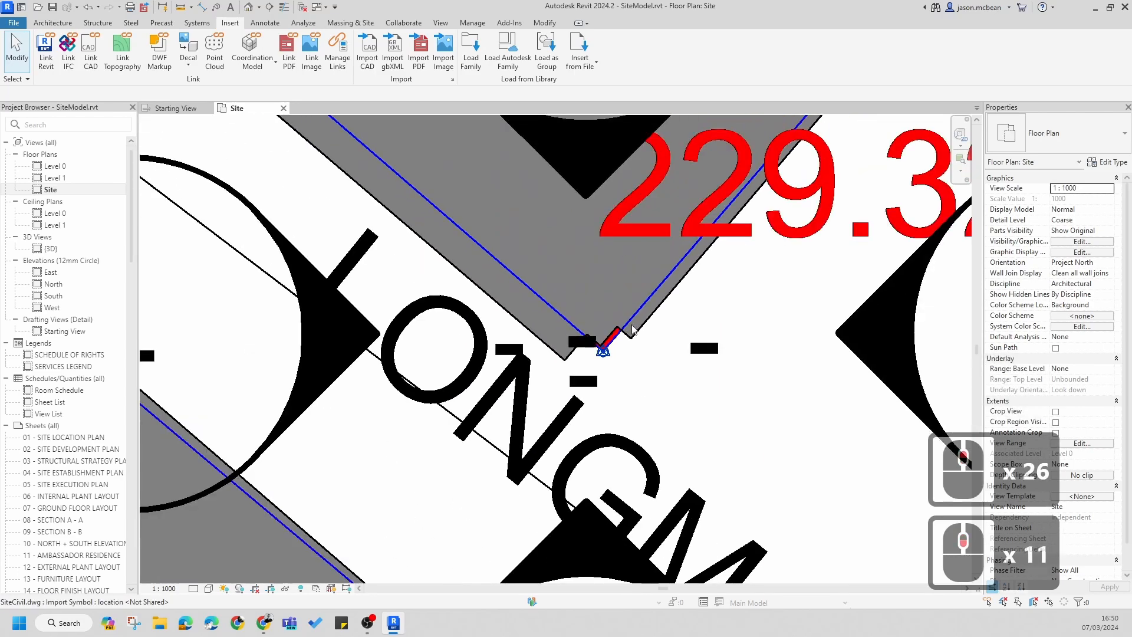
{"action": "scroll", "coordinate": [648, 254], "scroll_direction": "down", "scroll_amount": 3}
{"action": "scroll", "coordinate": [540, 503], "scroll_direction": "up", "scroll_amount": 11}
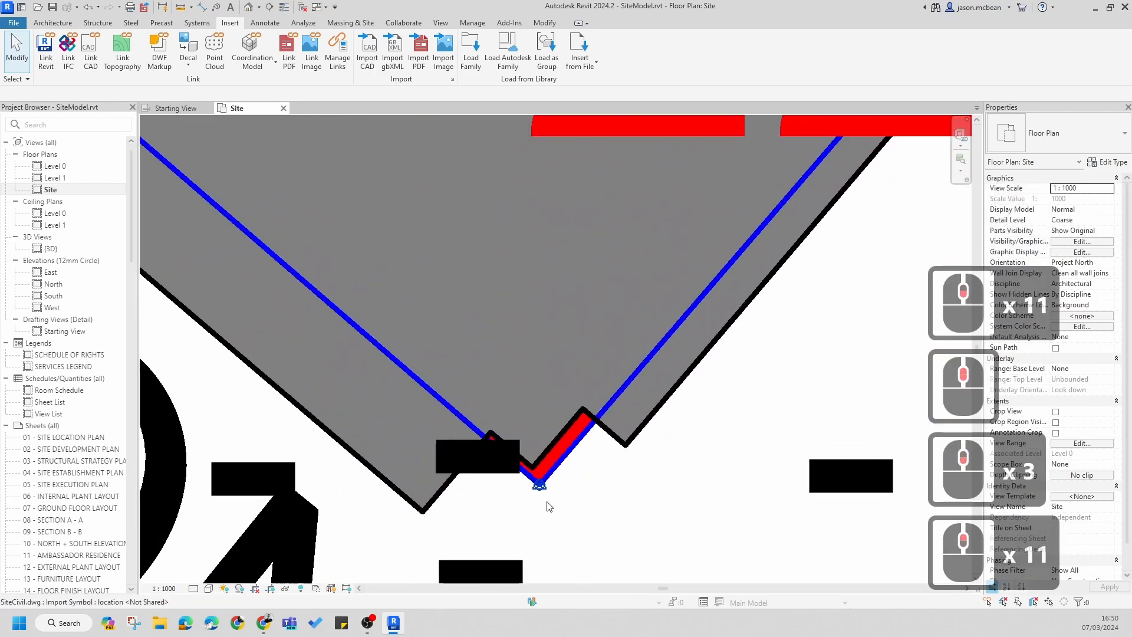
{"action": "scroll", "coordinate": [539, 487], "scroll_direction": "down", "scroll_amount": 20}
{"action": "scroll", "coordinate": [519, 399], "scroll_direction": "up", "scroll_amount": 5}
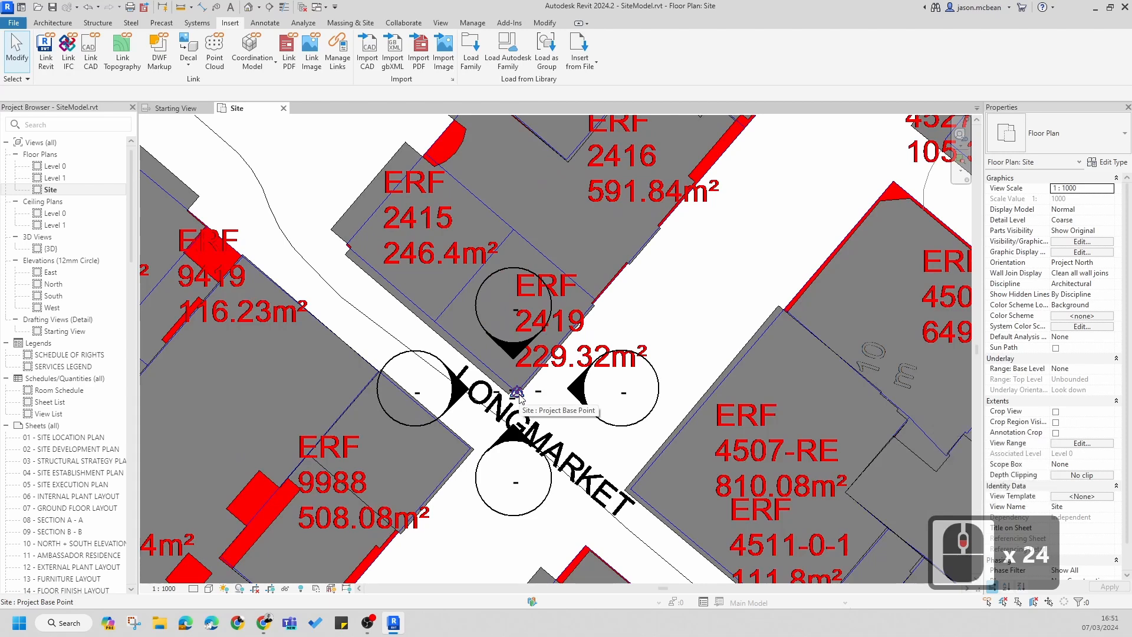
{"action": "scroll", "coordinate": [519, 398], "scroll_direction": "down", "scroll_amount": 4}
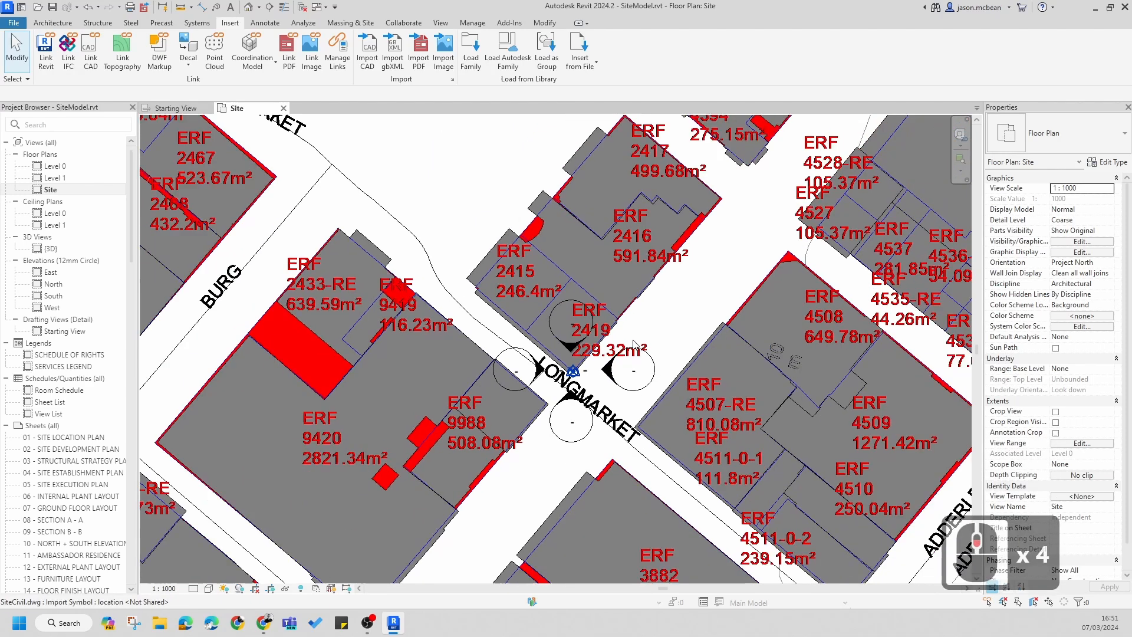
{"action": "middle_click_drag", "start_coordinate": [551, 409], "coordinate": [625, 408]}
{"action": "scroll", "coordinate": [708, 322], "scroll_direction": "down", "scroll_amount": 2}
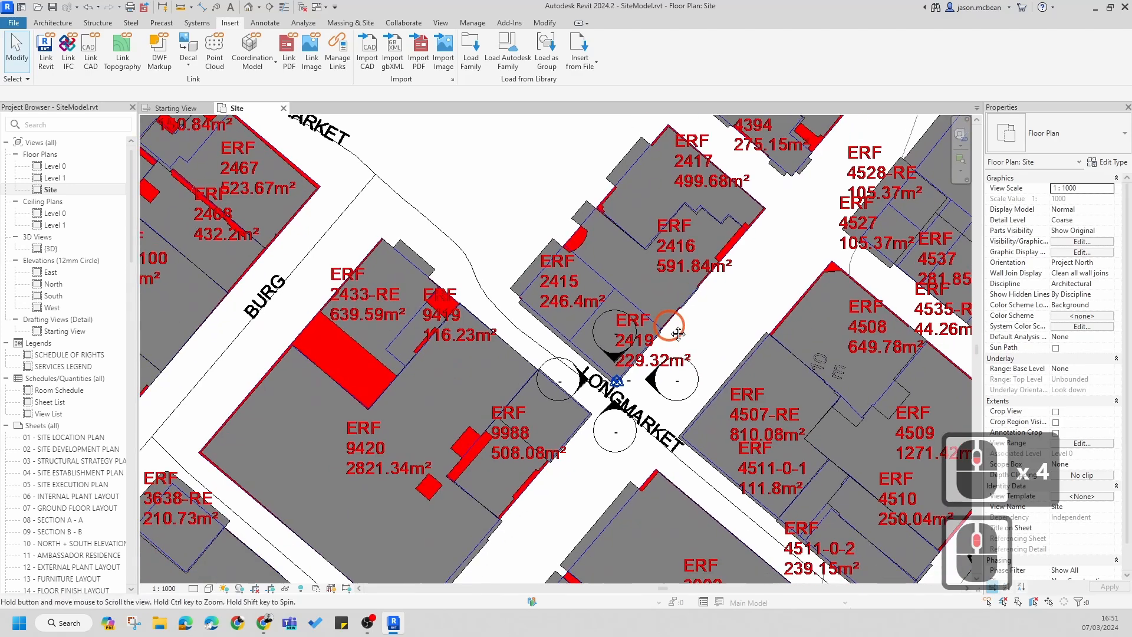
{"action": "scroll", "coordinate": [656, 317], "scroll_direction": "down", "scroll_amount": 6}
{"action": "middle_click_drag", "start_coordinate": [656, 313], "coordinate": [604, 331]}
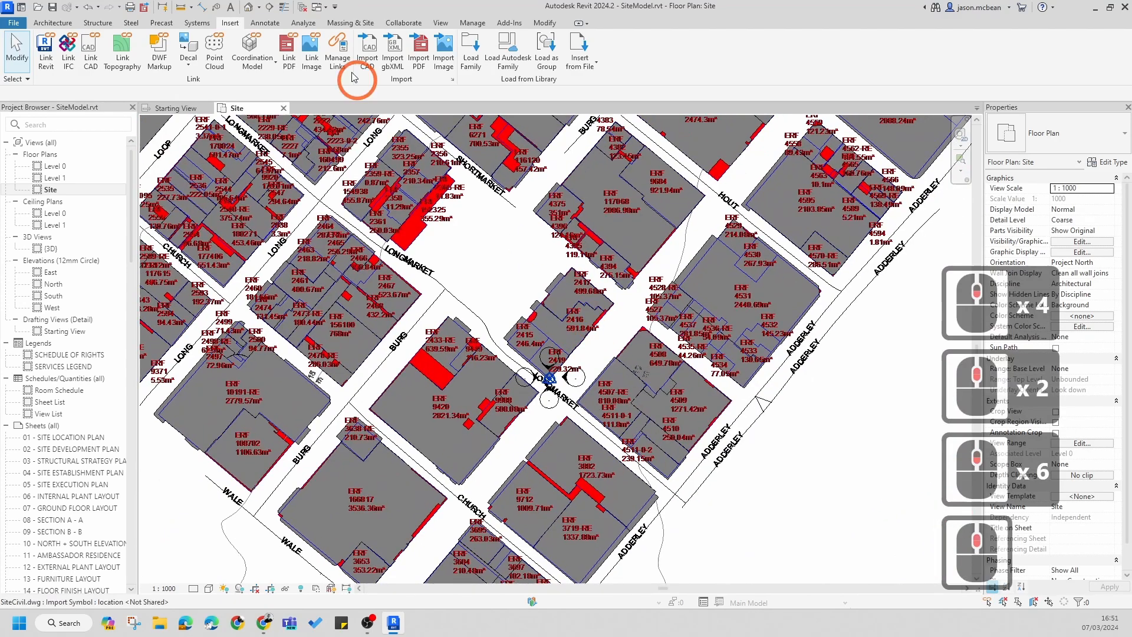
- Open the default 3D view and examine the linked site drawing and its contours from the back and at an angle
{"action": "left_click", "coordinate": [250, 7]}
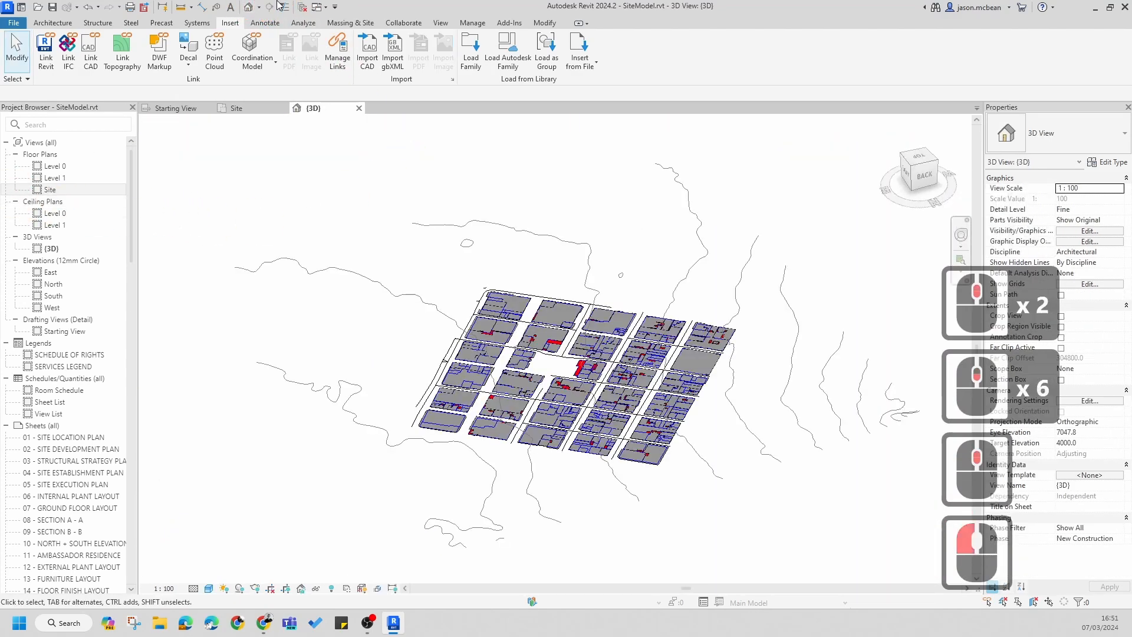
{"action": "left_click", "coordinate": [41, 237]}
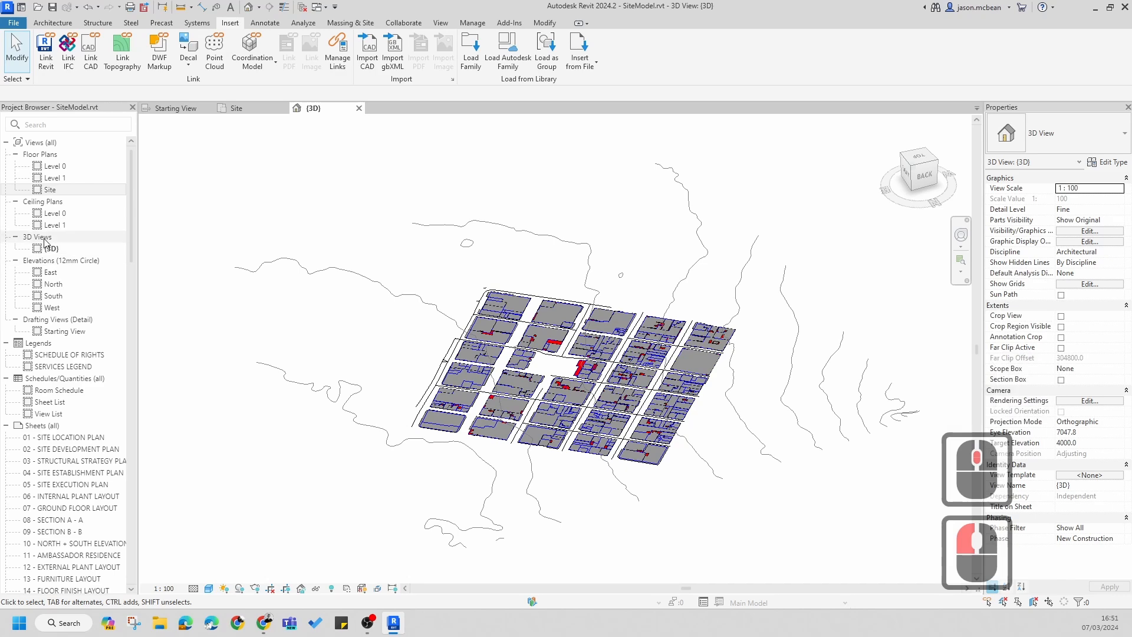
{"action": "left_click", "coordinate": [16, 237]}
{"action": "left_click", "coordinate": [16, 237]}
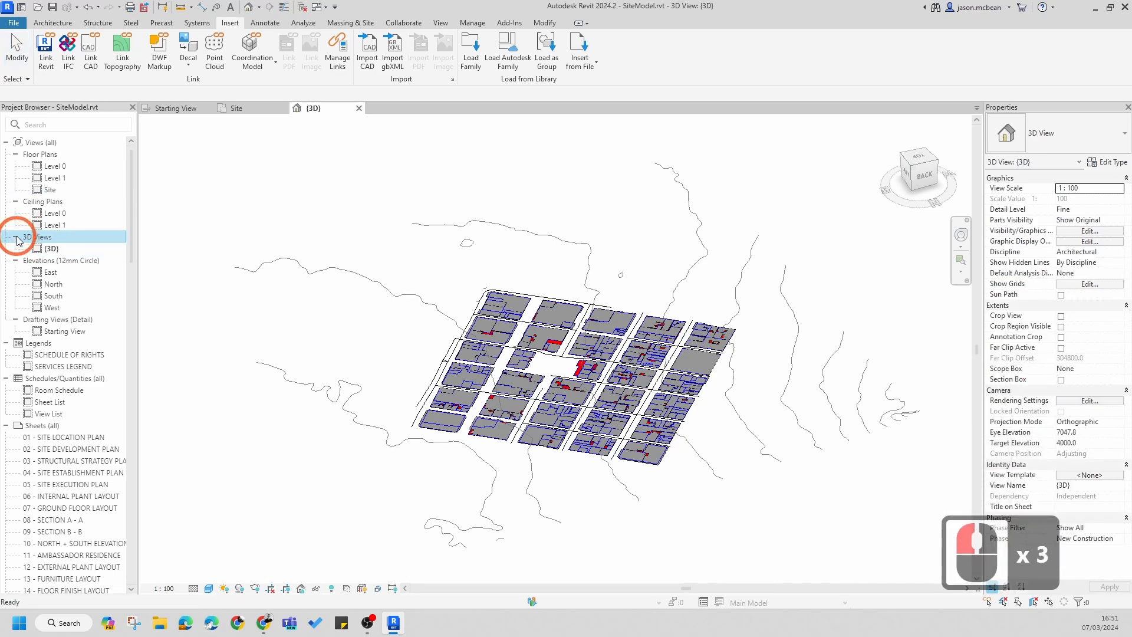
{"action": "scroll", "coordinate": [587, 364], "scroll_direction": "up", "scroll_amount": 5}
{"action": "scroll", "coordinate": [615, 412], "scroll_direction": "down", "scroll_amount": 4}
{"action": "left_click", "coordinate": [629, 403]}
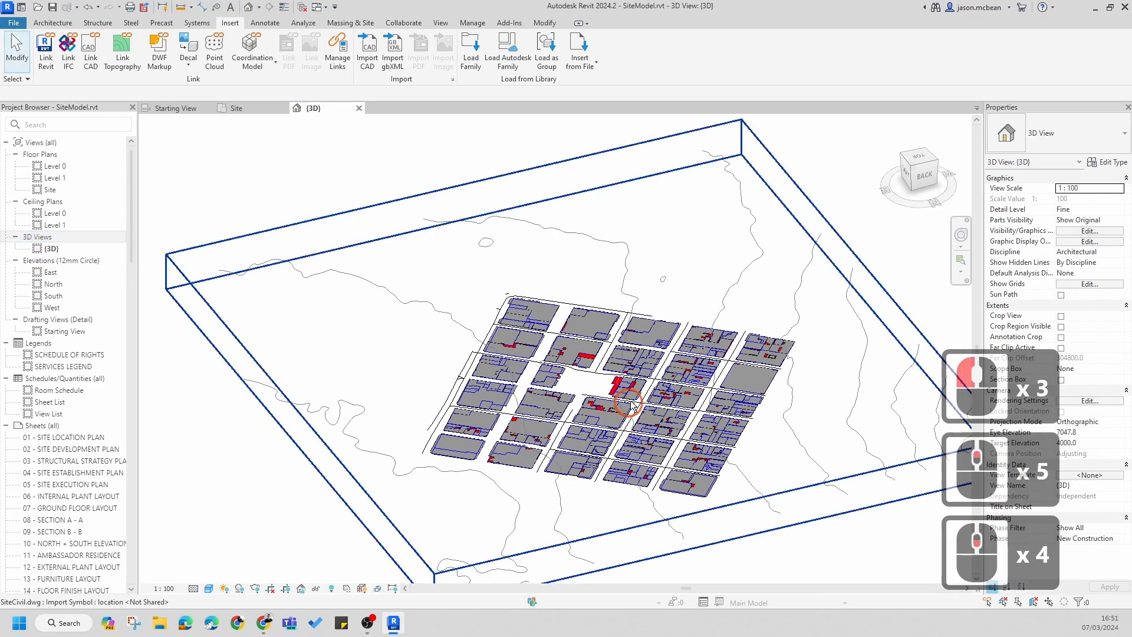
{"action": "left_click", "coordinate": [926, 179]}
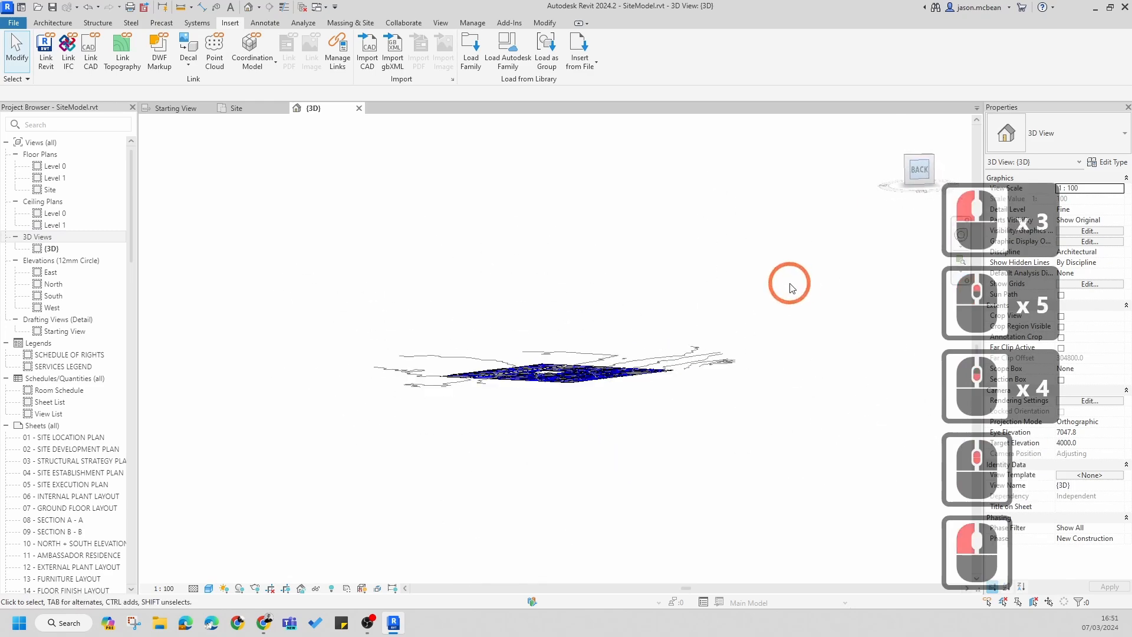
{"action": "scroll", "coordinate": [672, 352], "scroll_direction": "up", "scroll_amount": 6}
{"action": "middle_click_drag", "start_coordinate": [480, 331], "coordinate": [902, 127], "text": "shift"}
{"action": "scroll", "coordinate": [496, 340], "scroll_direction": "down", "scroll_amount": 4}
{"action": "left_click", "coordinate": [669, 344]}
- Orient the 3D view to Top and examine the city blocks, street names and surrounding contours
{"action": "left_click", "coordinate": [919, 161]}
{"action": "scroll", "coordinate": [373, 524], "scroll_direction": "up", "scroll_amount": 12}
{"action": "scroll", "coordinate": [373, 524], "scroll_direction": "down", "scroll_amount": 6}
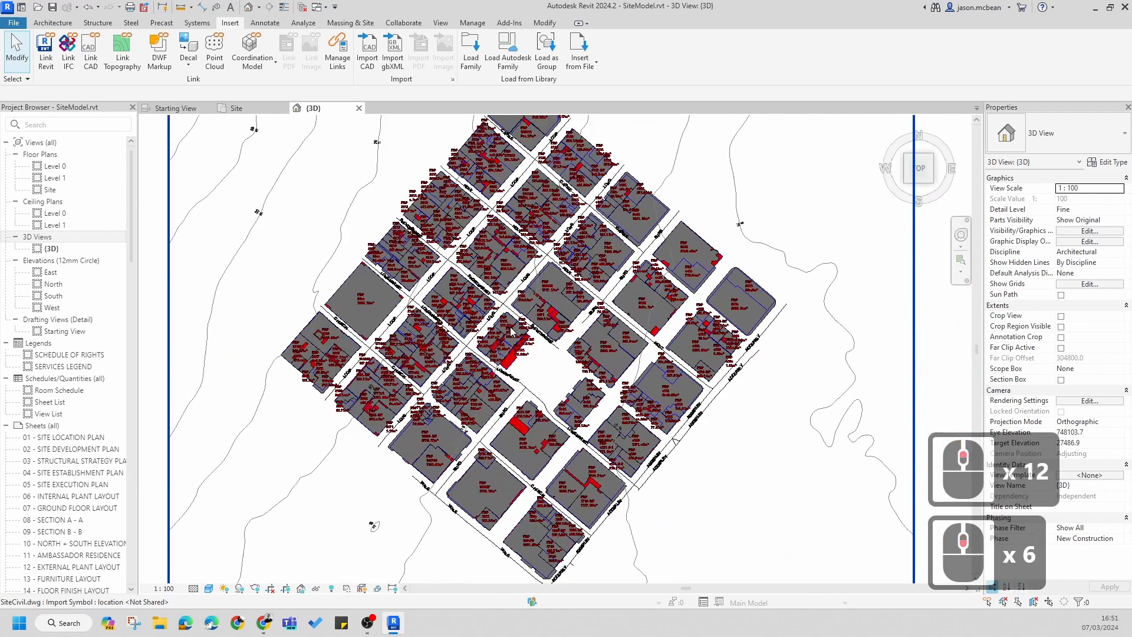
{"action": "scroll", "coordinate": [374, 526], "scroll_direction": "up", "scroll_amount": 3}
{"action": "scroll", "coordinate": [606, 378], "scroll_direction": "down", "scroll_amount": 3}
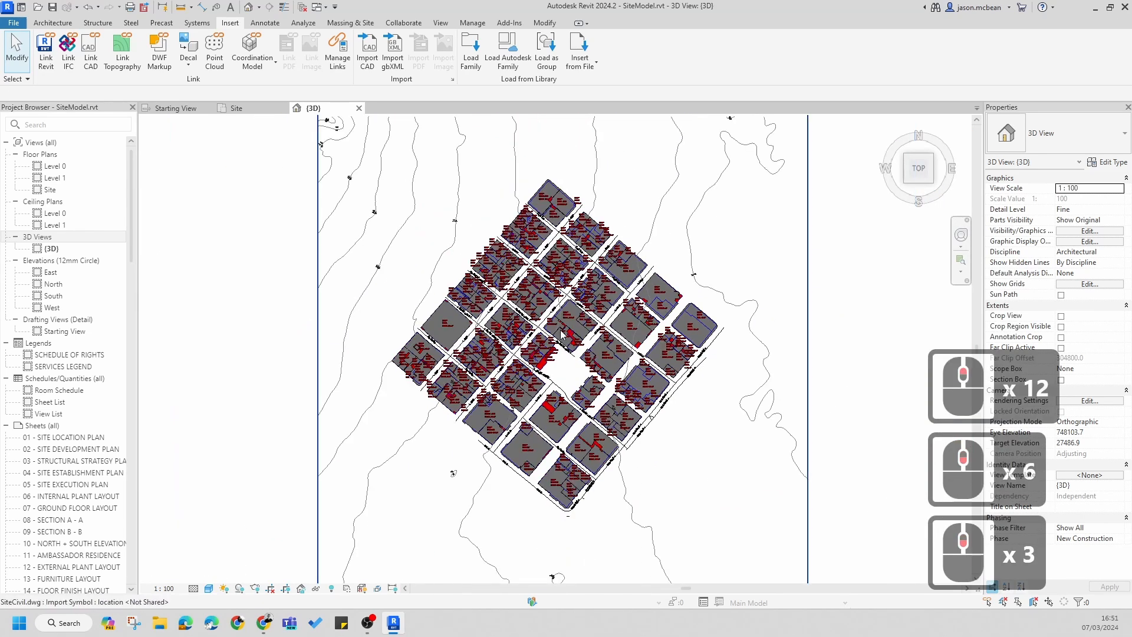
{"action": "scroll", "coordinate": [557, 333], "scroll_direction": "up", "scroll_amount": 20}
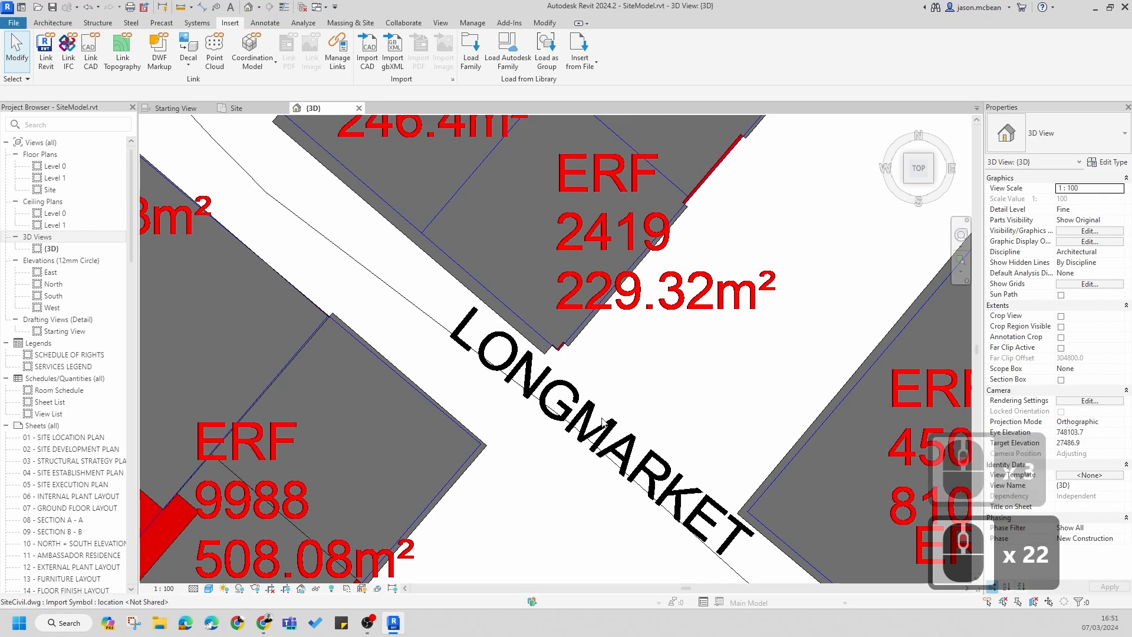
{"action": "scroll", "coordinate": [514, 357], "scroll_direction": "down", "scroll_amount": 12}
{"action": "middle_click_drag", "start_coordinate": [571, 255], "coordinate": [530, 316]}
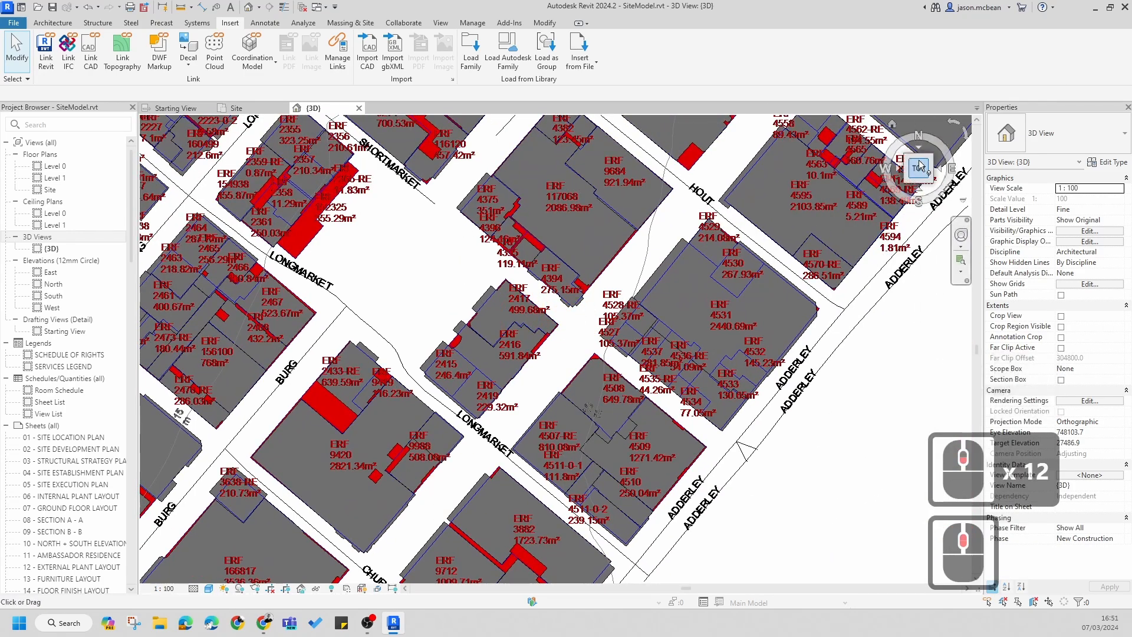
{"action": "scroll", "coordinate": [602, 223], "scroll_direction": "down", "scroll_amount": 7}
{"action": "middle_click_drag", "start_coordinate": [601, 224], "coordinate": [573, 303]}
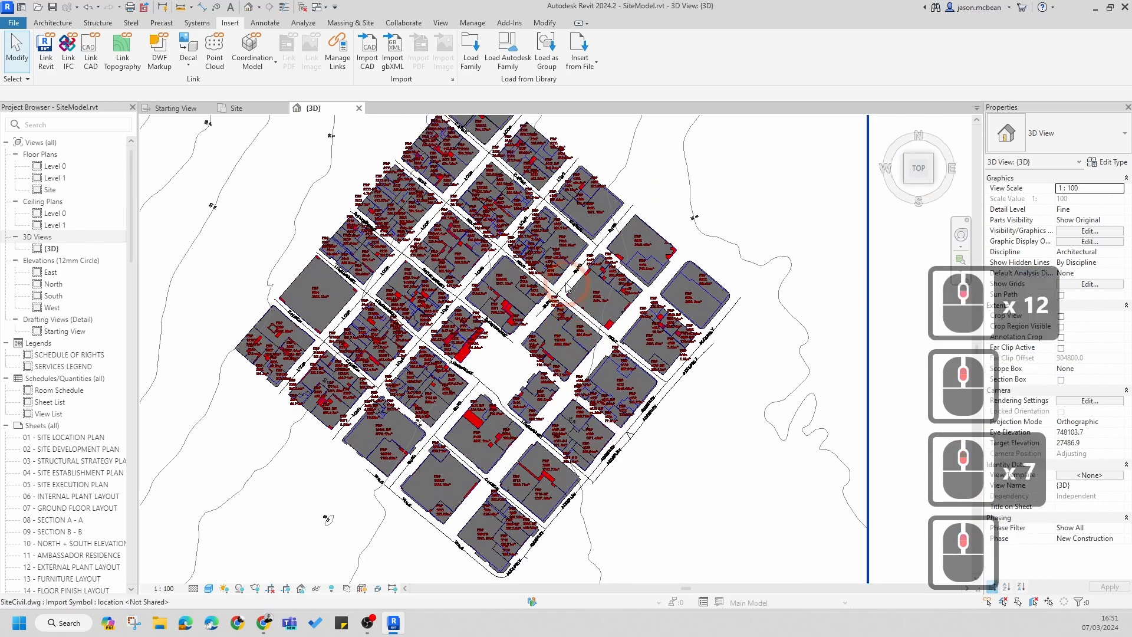
- Create a toposolid from the linked SiteCivil.dwg, taking its points from the Contours layer only
{"action": "left_click", "coordinate": [353, 23]}
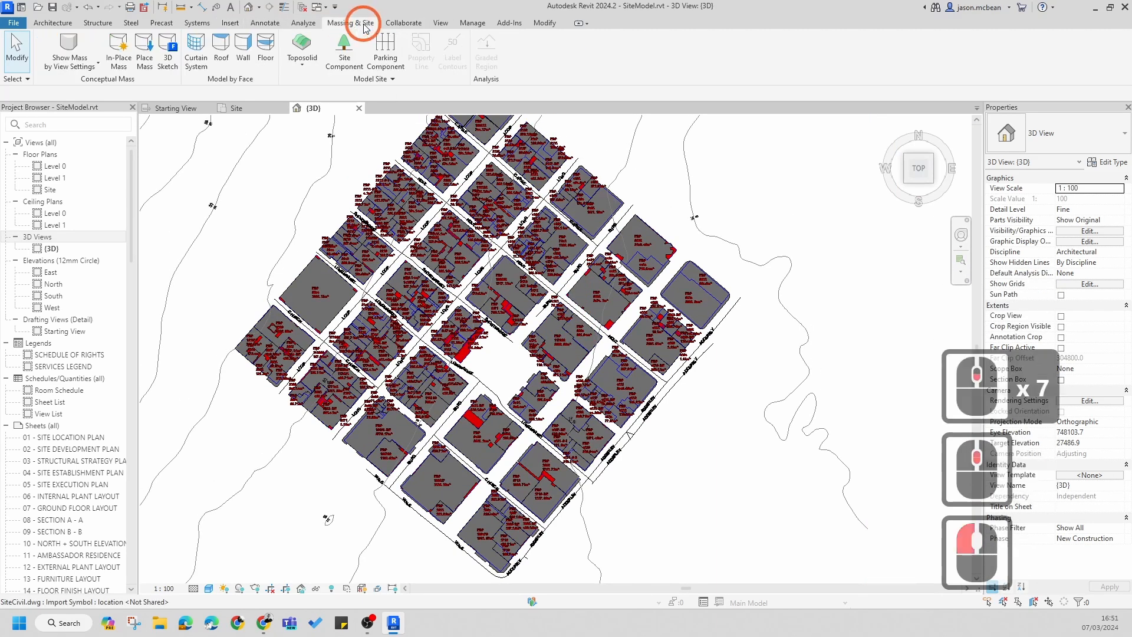
{"action": "left_click", "coordinate": [302, 47]}
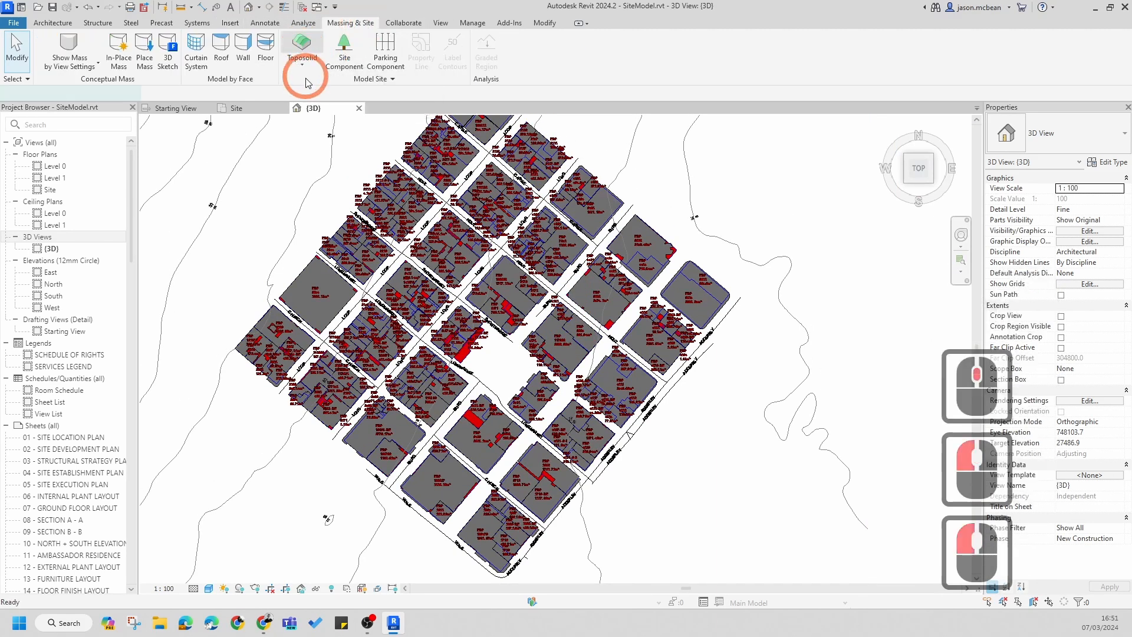
{"action": "left_click", "coordinate": [510, 42]}
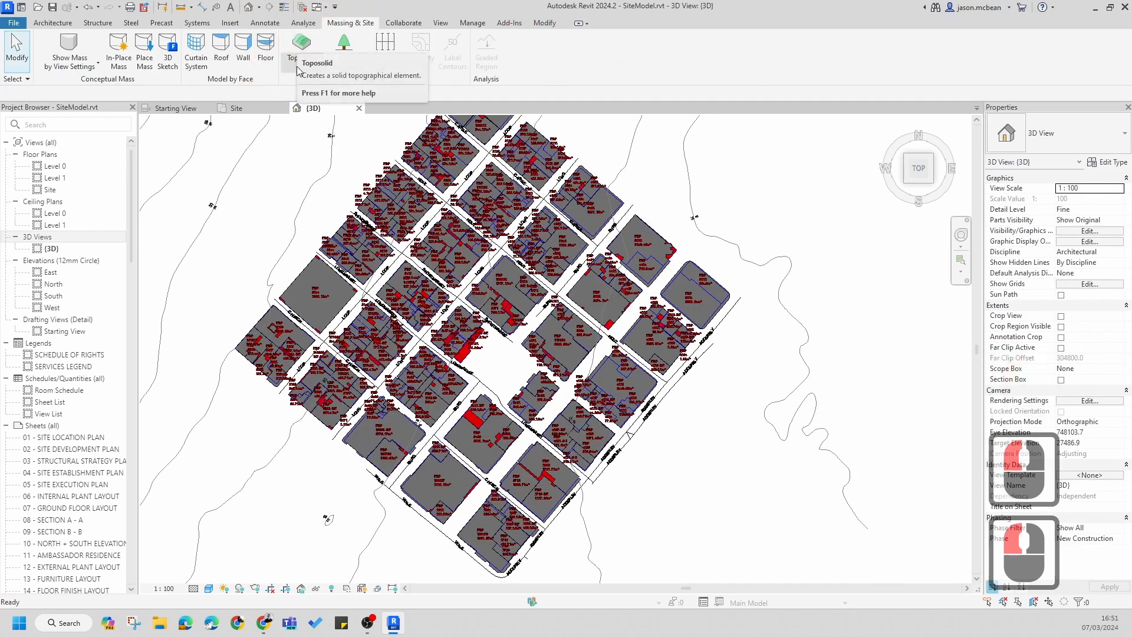
{"action": "left_click", "coordinate": [298, 67]}
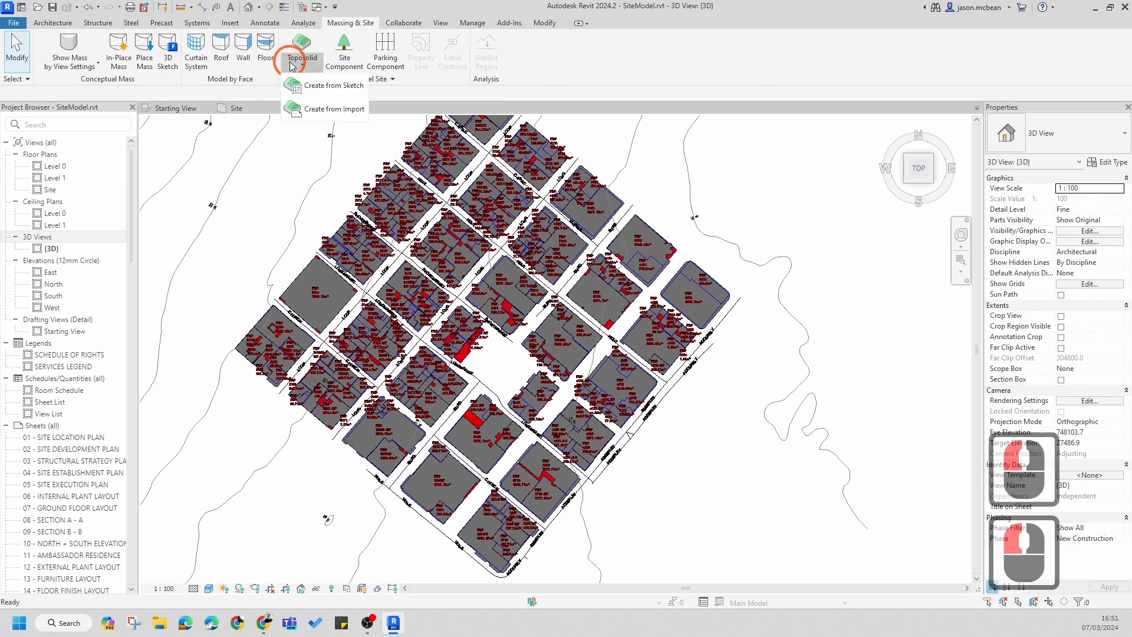
{"action": "left_click", "coordinate": [309, 113]}
{"action": "scroll", "coordinate": [504, 193], "scroll_direction": "down", "scroll_amount": 4}
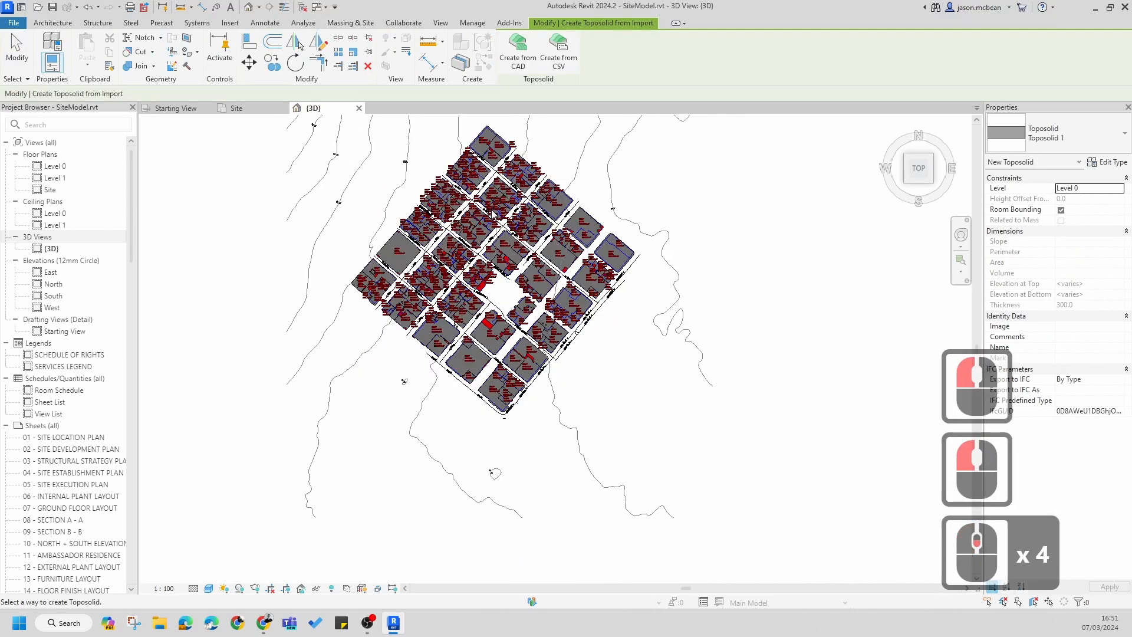
{"action": "left_click", "coordinate": [495, 208]}
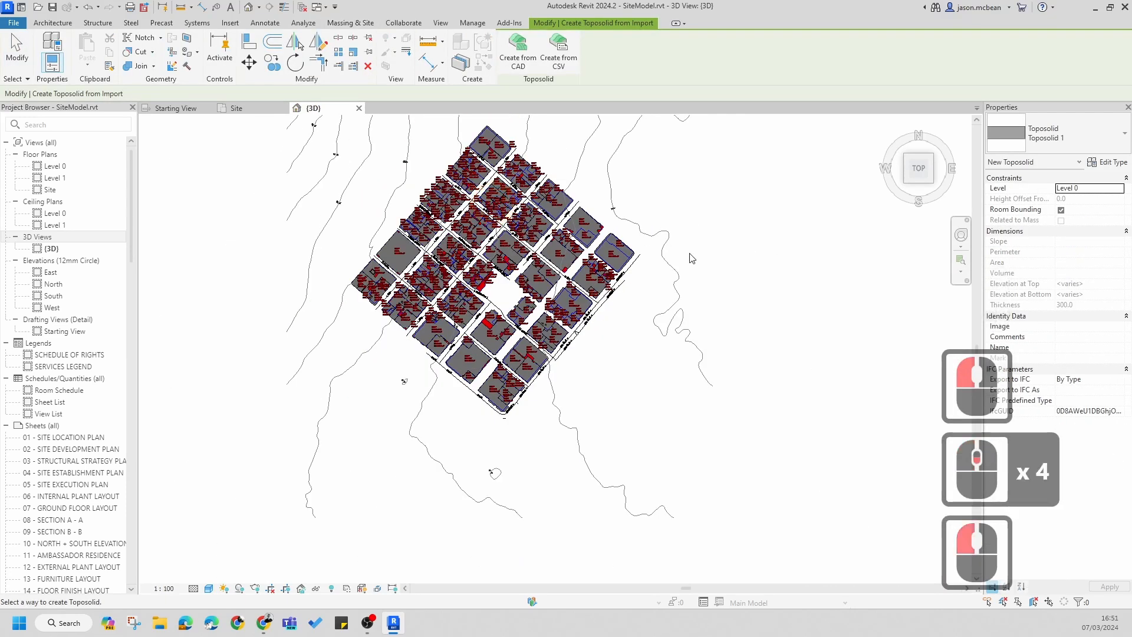
{"action": "left_click", "coordinate": [518, 50]}
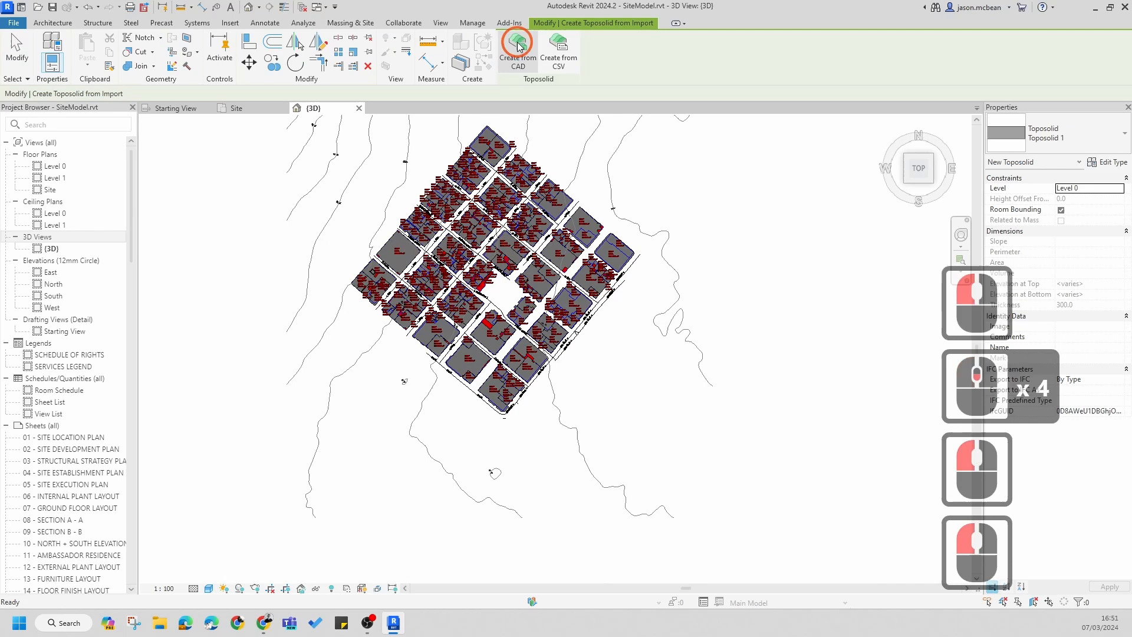
{"action": "left_click", "coordinate": [595, 280]}
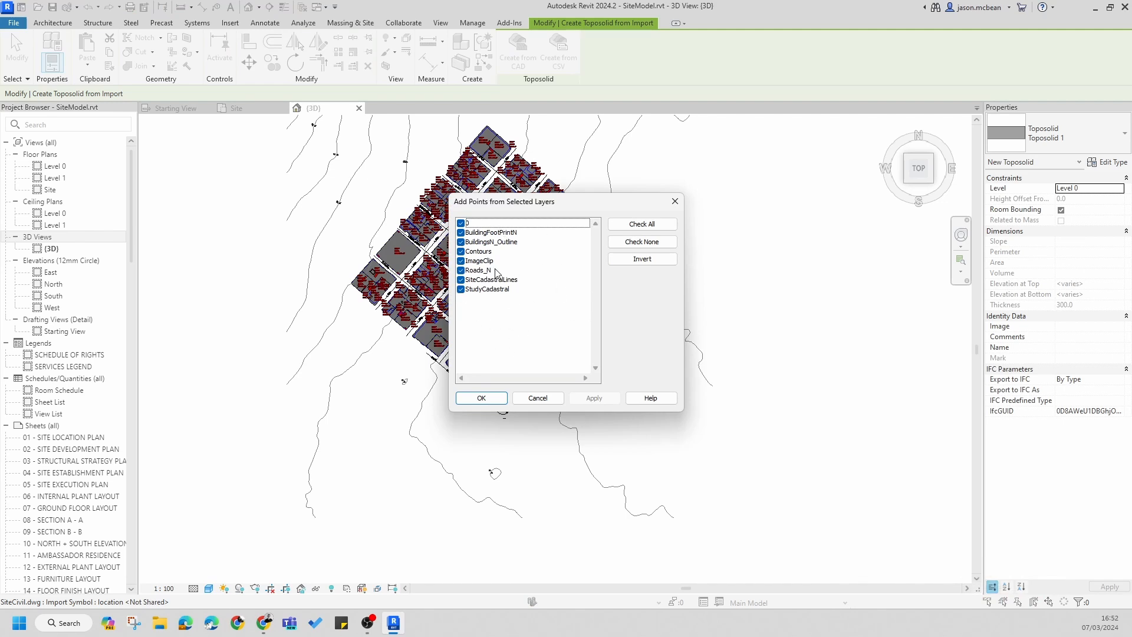
{"action": "left_click", "coordinate": [642, 242]}
{"action": "left_click", "coordinate": [461, 252]}
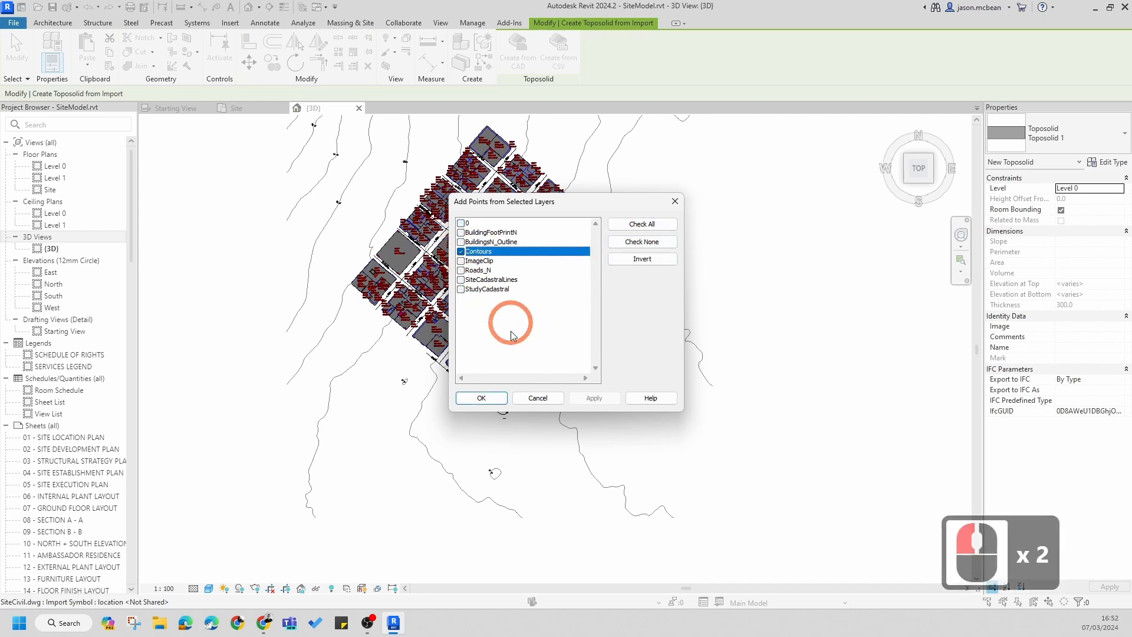
{"action": "left_click", "coordinate": [495, 406]}
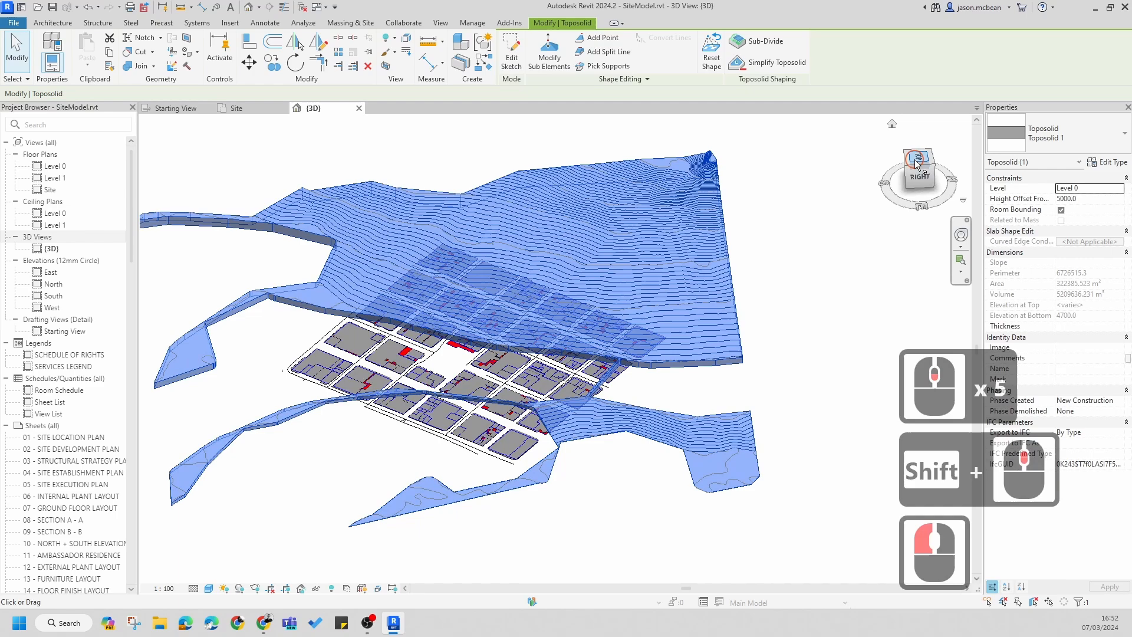
- Orient the view to Top with north up, then open the toposolid's boundary sketch and delete all its existing lines
{"action": "left_click", "coordinate": [920, 159]}
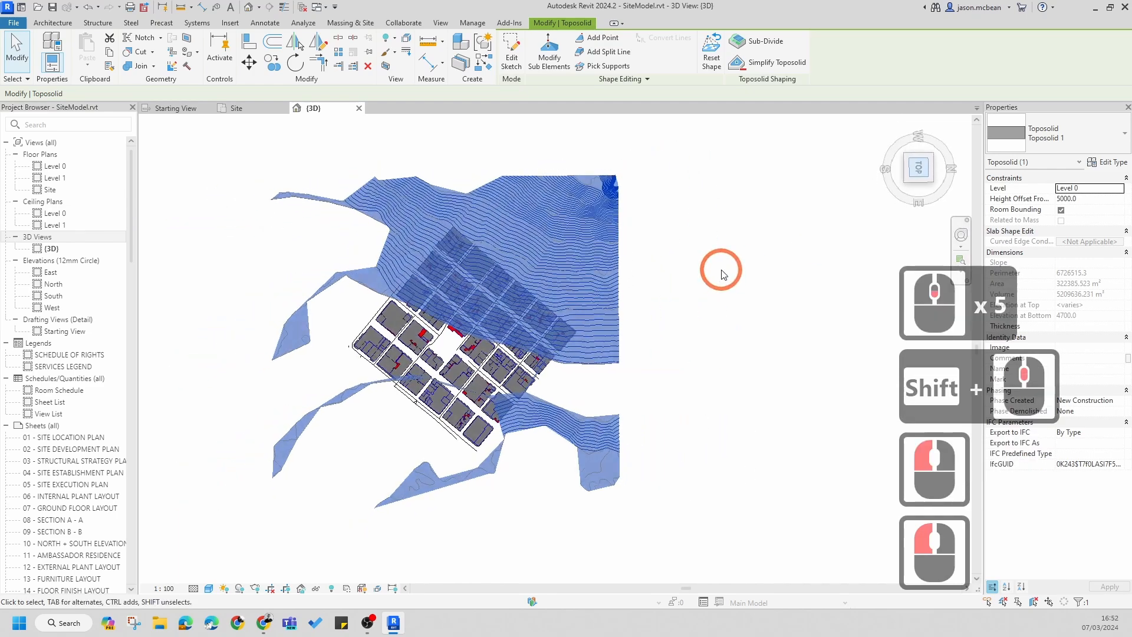
{"action": "left_click", "coordinate": [955, 117]}
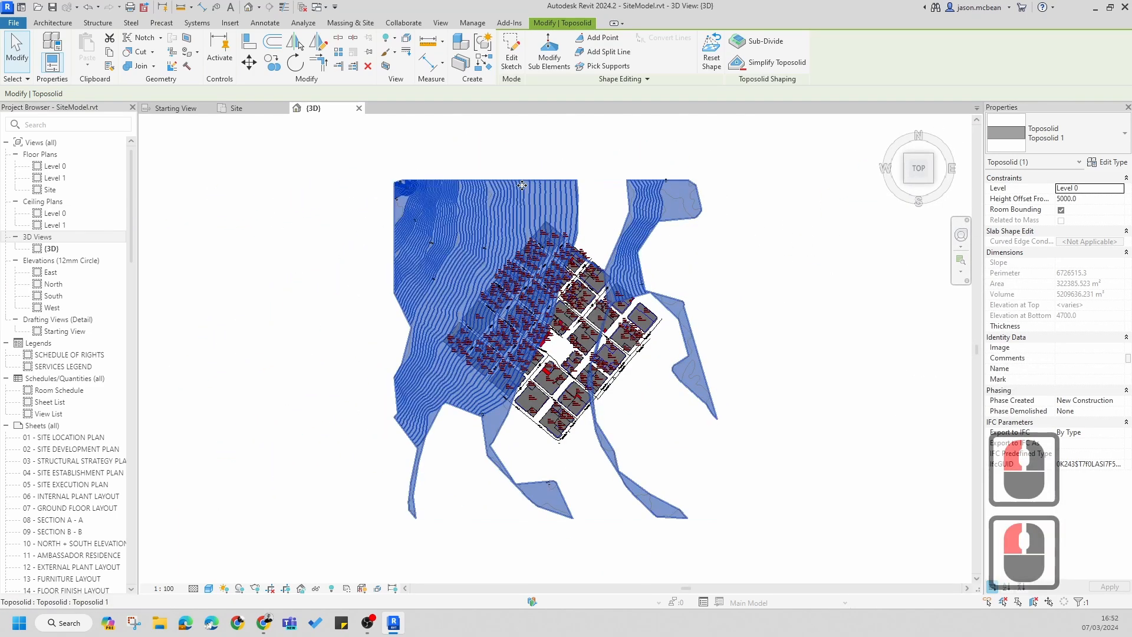
{"action": "left_click", "coordinate": [510, 58]}
{"action": "scroll", "coordinate": [586, 394], "scroll_direction": "down", "scroll_amount": 3}
{"action": "left_click_drag", "start_coordinate": [425, 219], "coordinate": [715, 512]}
{"action": "key", "text": "Delete"}
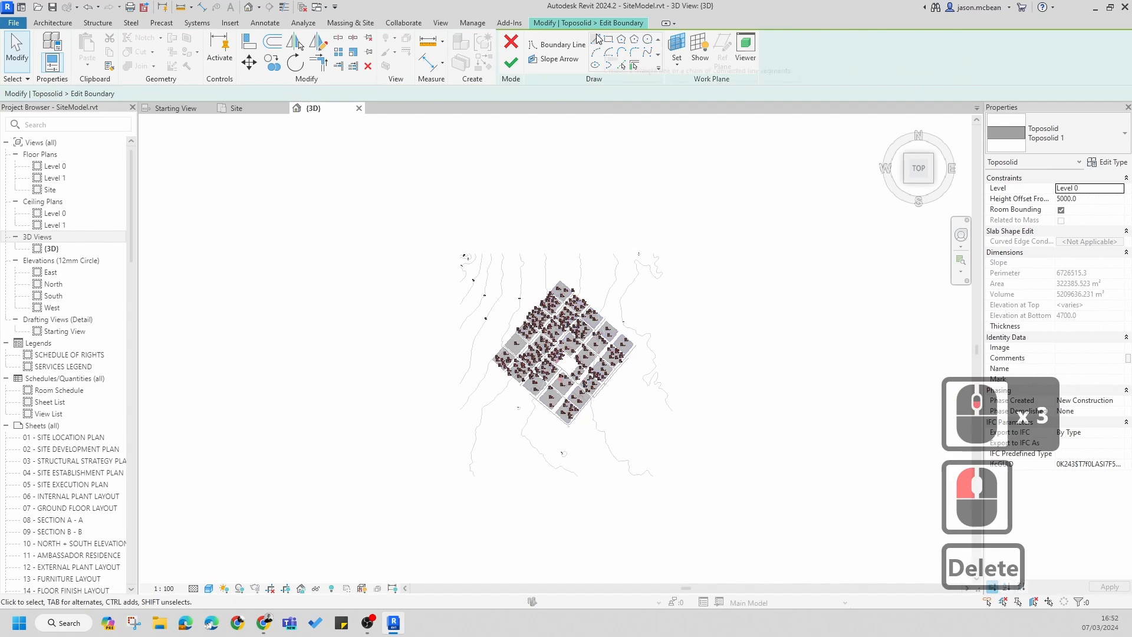
- Sketch three connected boundary lines around the city blocks, about 436000, 420000 and 436000 mm long, leaving the southwest side open
{"action": "left_click", "coordinate": [597, 40]}
{"action": "scroll", "coordinate": [472, 350], "scroll_direction": "up", "scroll_amount": 10}
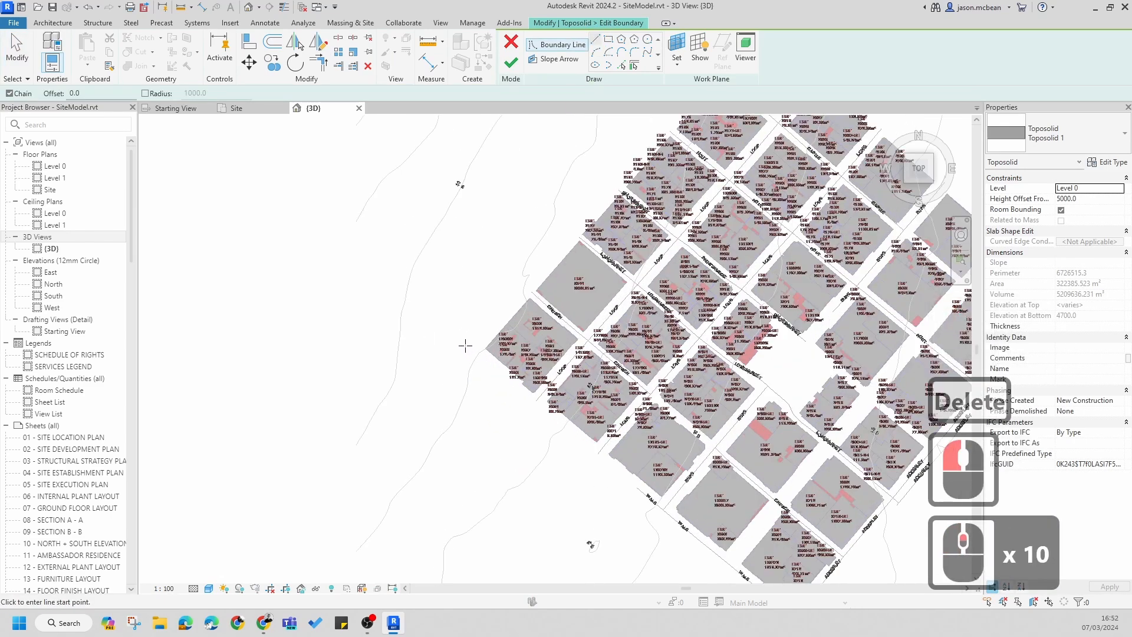
{"action": "left_click", "coordinate": [465, 346]}
{"action": "scroll", "coordinate": [472, 333], "scroll_direction": "down", "scroll_amount": 3}
{"action": "middle_click_drag", "start_coordinate": [629, 177], "coordinate": [584, 201]}
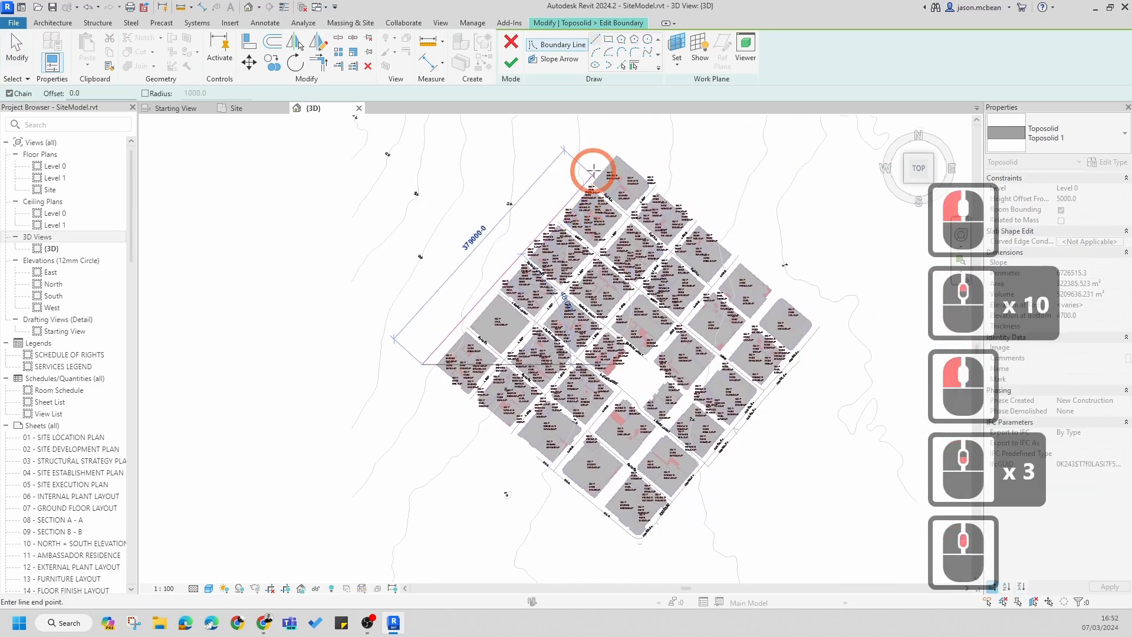
{"action": "left_click", "coordinate": [615, 144]}
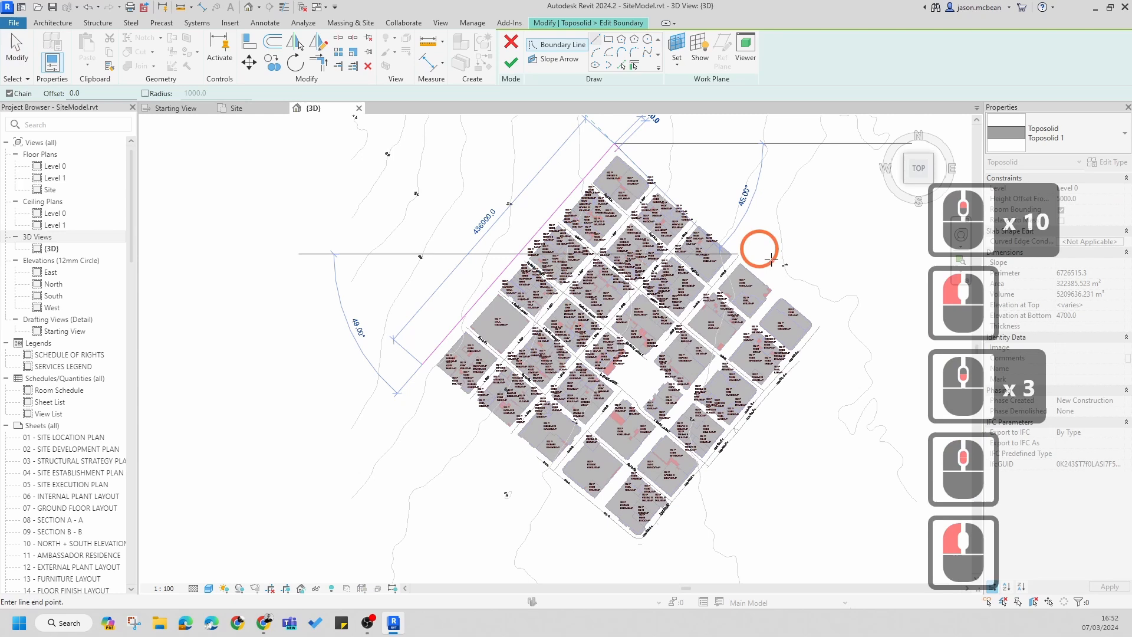
{"action": "left_click", "coordinate": [830, 321]}
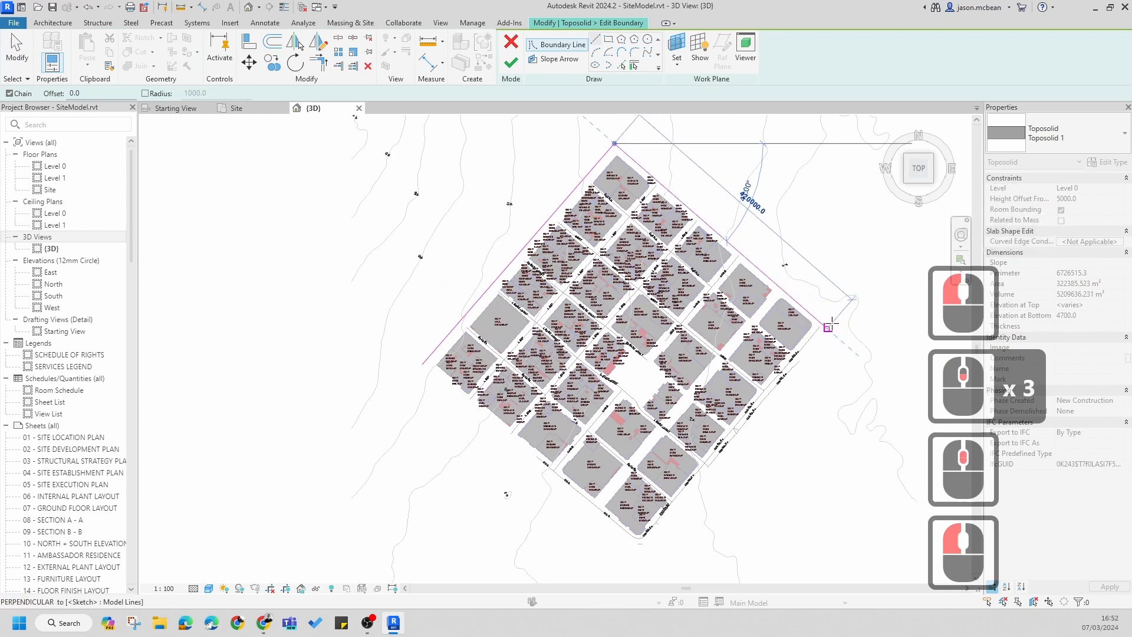
{"action": "left_click", "coordinate": [635, 549]}
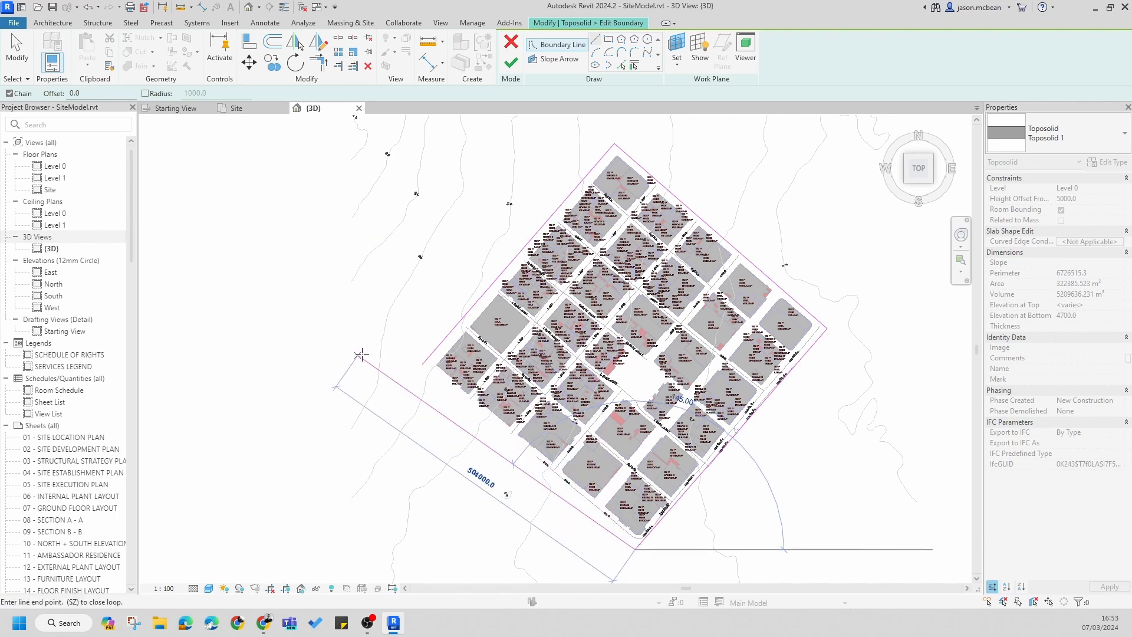
{"action": "key", "text": "z"}
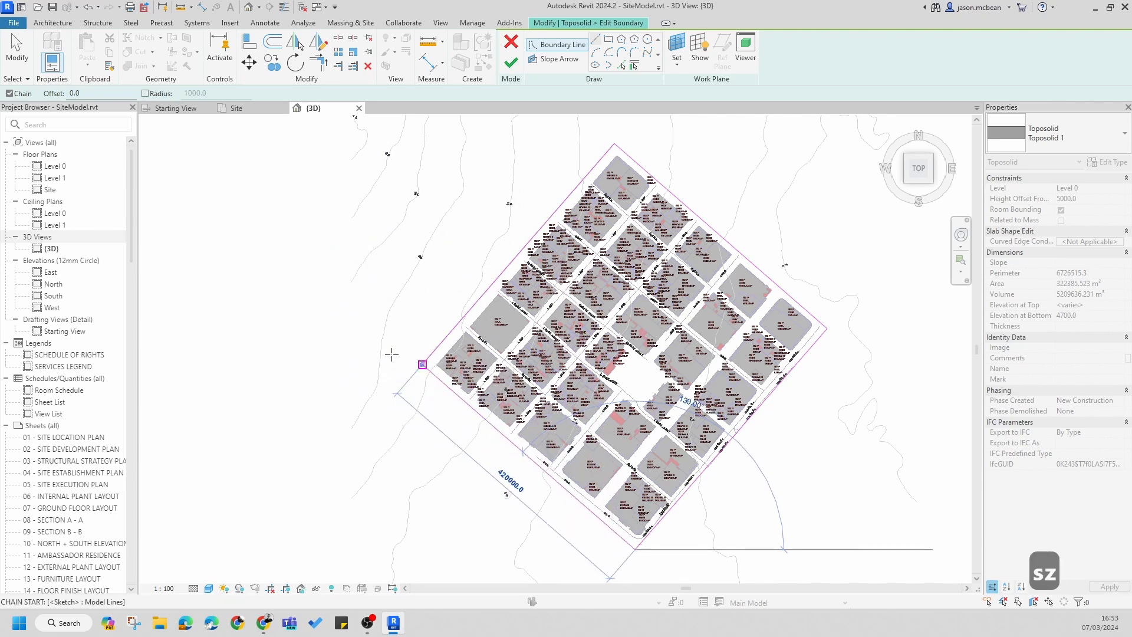
{"action": "key", "text": "Return"}
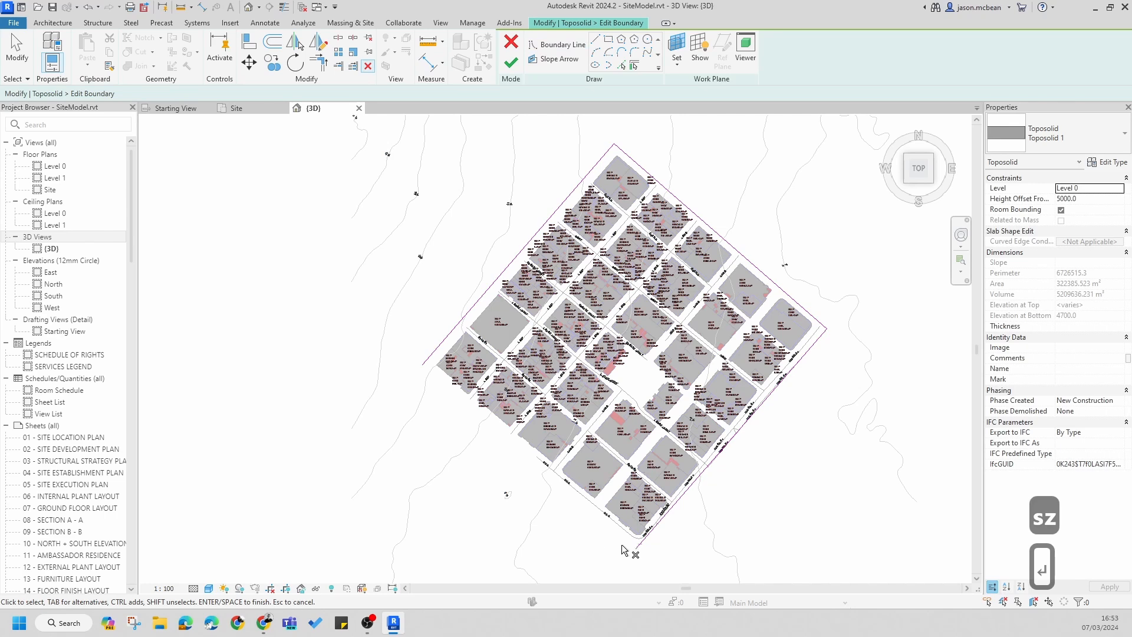
- Close the toposolid boundary along the southwest side with a straight line about 420000 mm long between the two open corners
{"action": "left_click", "coordinate": [598, 37]}
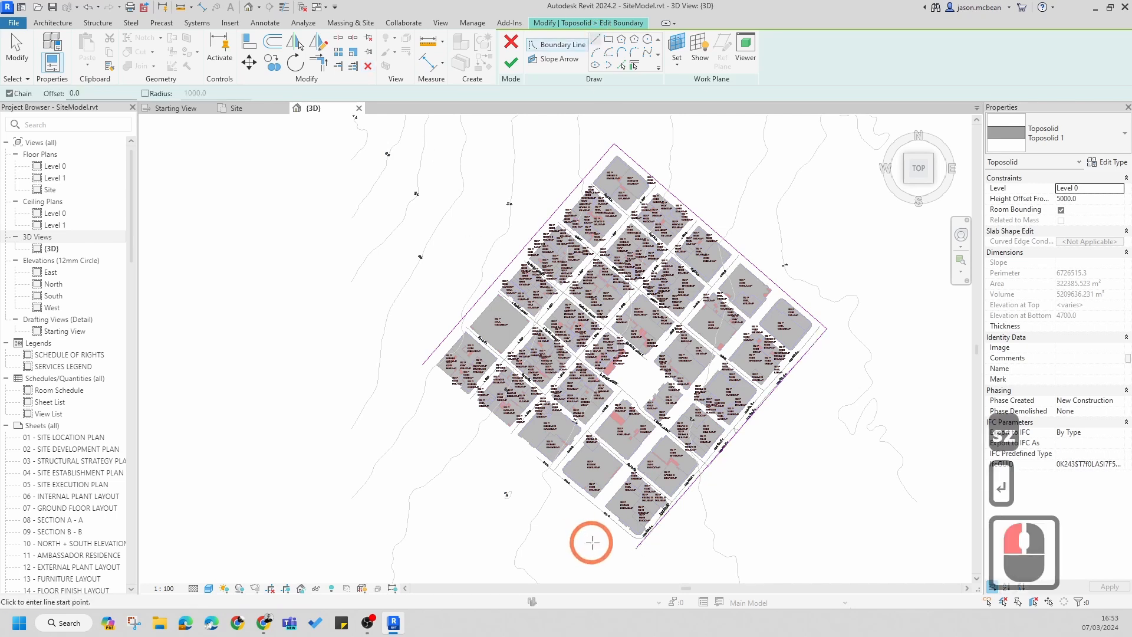
{"action": "left_click", "coordinate": [636, 548]}
{"action": "left_click", "coordinate": [414, 379]}
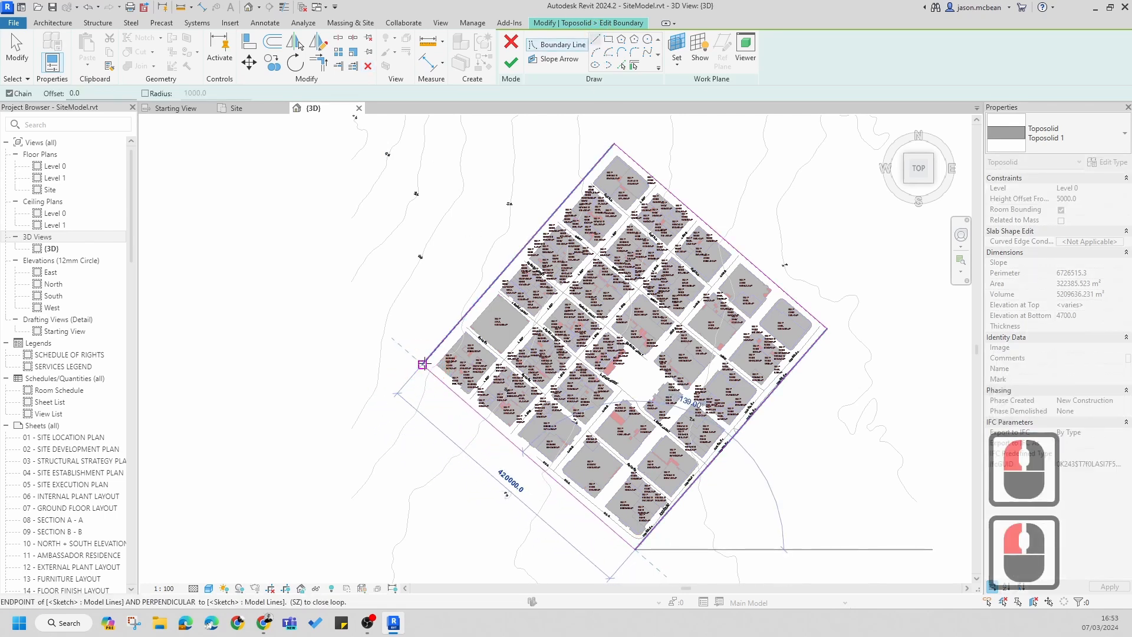
{"action": "left_click", "coordinate": [283, 288]}
{"action": "left_click", "coordinate": [476, 326]}
{"action": "left_click", "coordinate": [598, 317]}
{"action": "key", "text": "Escape"}
{"action": "key", "text": "Escape"}
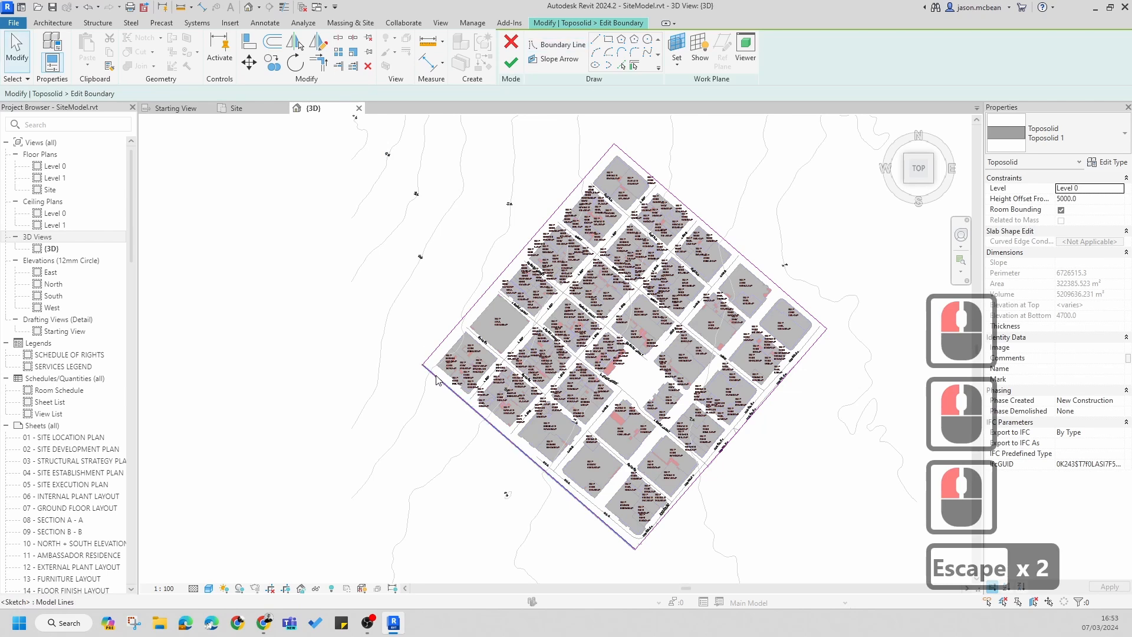
- Select the whole chain of boundary lines to check that the sketch forms a connected loop
{"action": "key", "text": "Tab"}
{"action": "left_click", "coordinate": [246, 531]}
{"action": "scroll", "coordinate": [412, 362], "scroll_direction": "down", "scroll_amount": 4}
{"action": "key", "text": "Escape"}
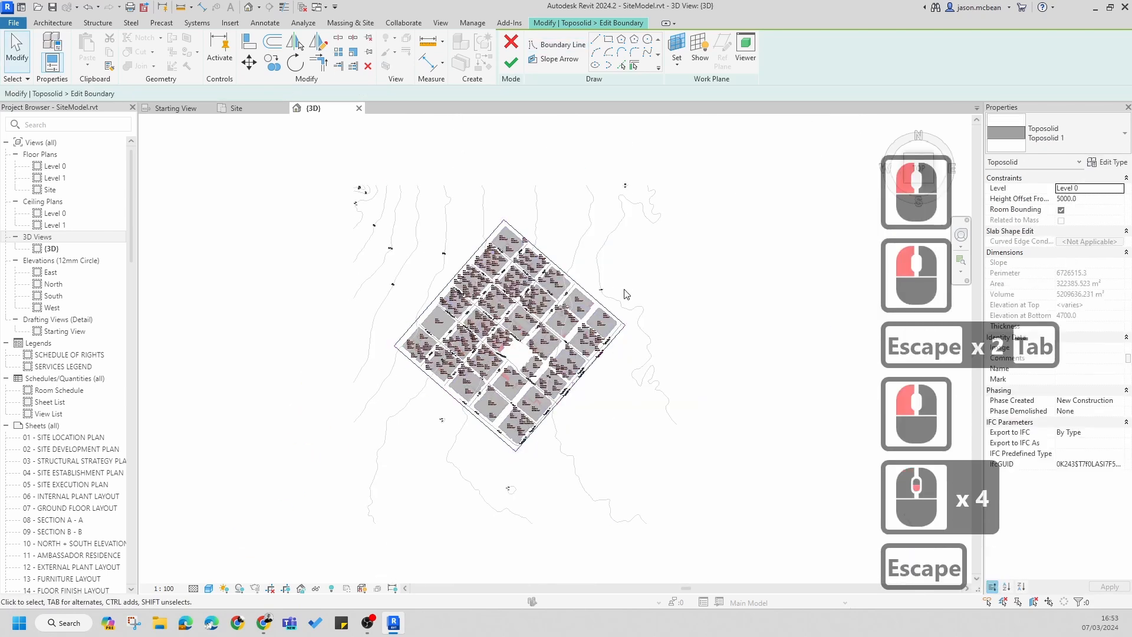
{"action": "left_click", "coordinate": [624, 330]}
{"action": "key", "text": "Tab"}
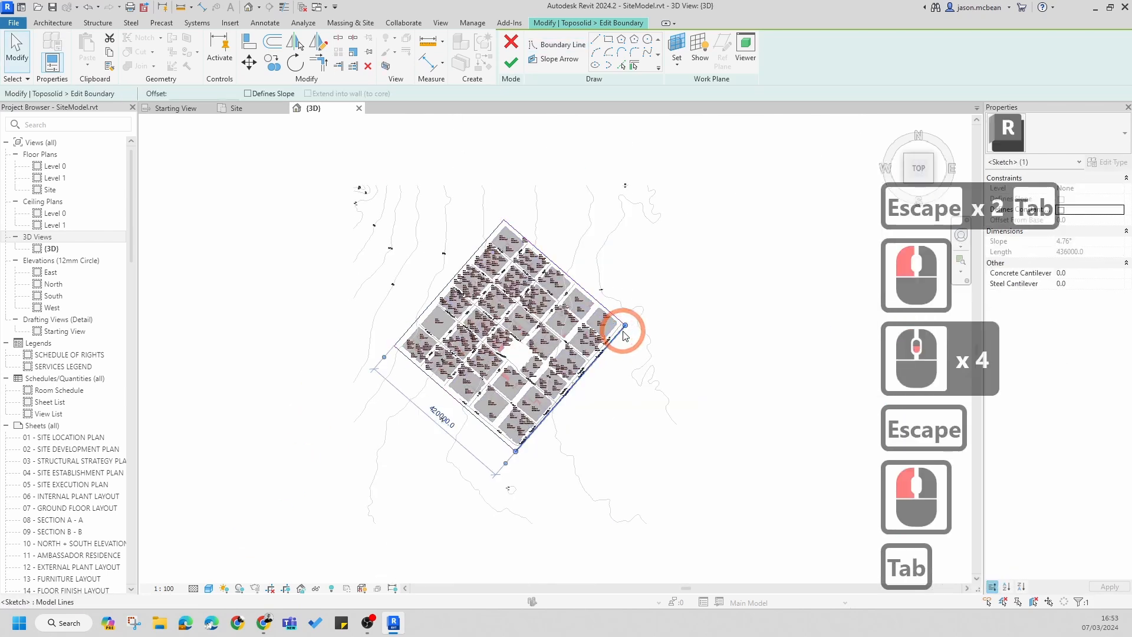
{"action": "left_click", "coordinate": [623, 336]}
{"action": "left_click", "coordinate": [620, 335]}
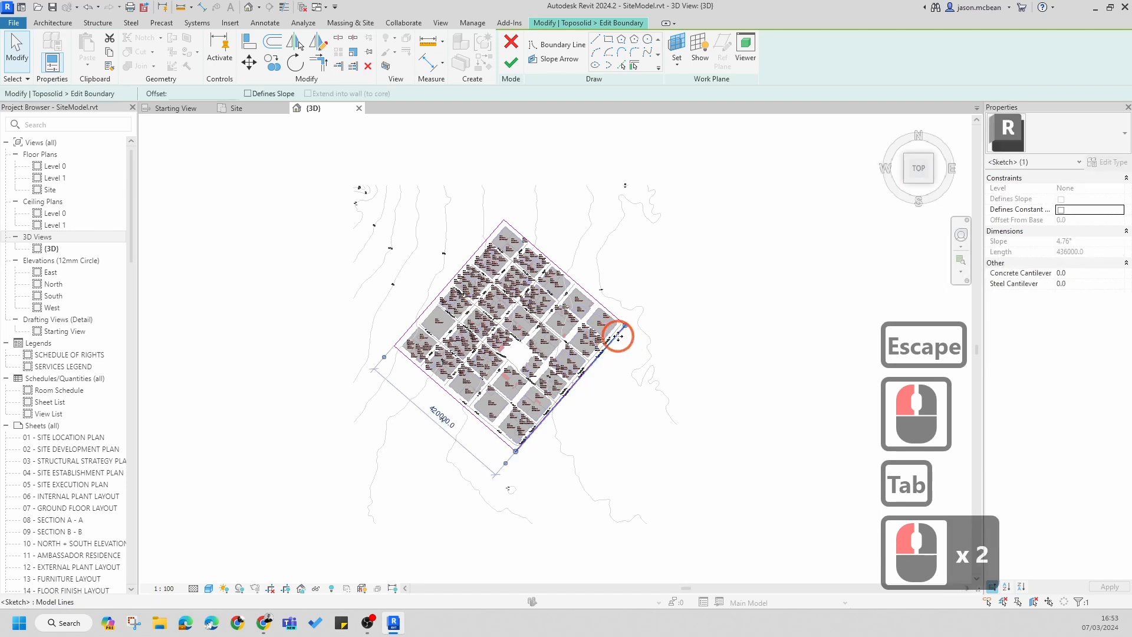
{"action": "key", "text": "Tab"}
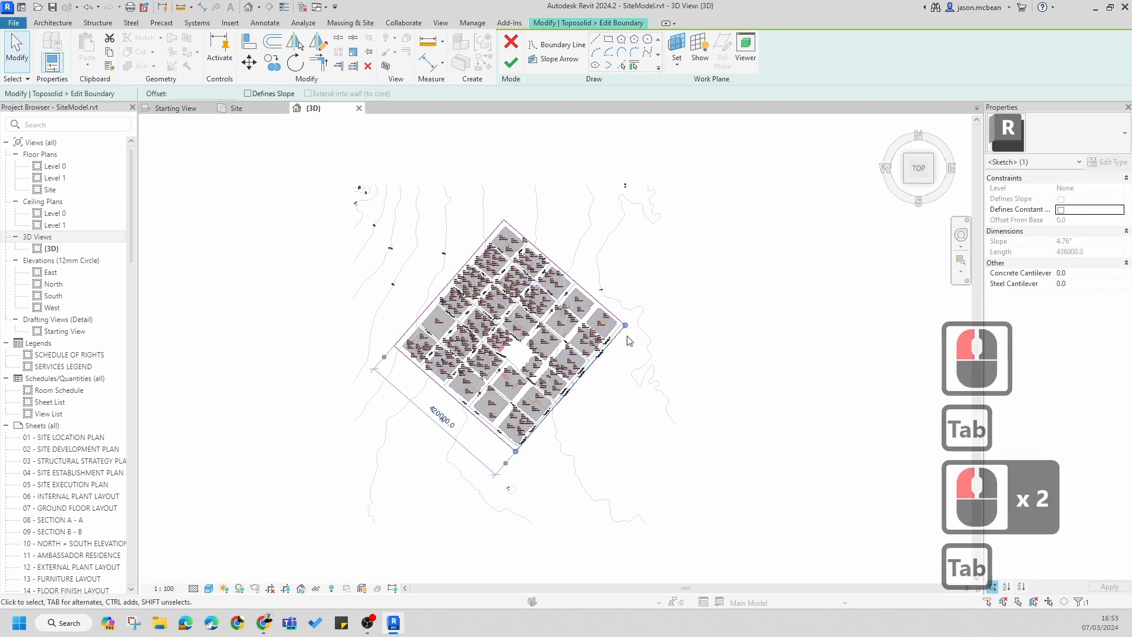
{"action": "key", "text": "Tab"}
{"action": "left_click", "coordinate": [616, 329]}
{"action": "key", "text": "Tab"}
{"action": "left_click", "coordinate": [616, 329]}
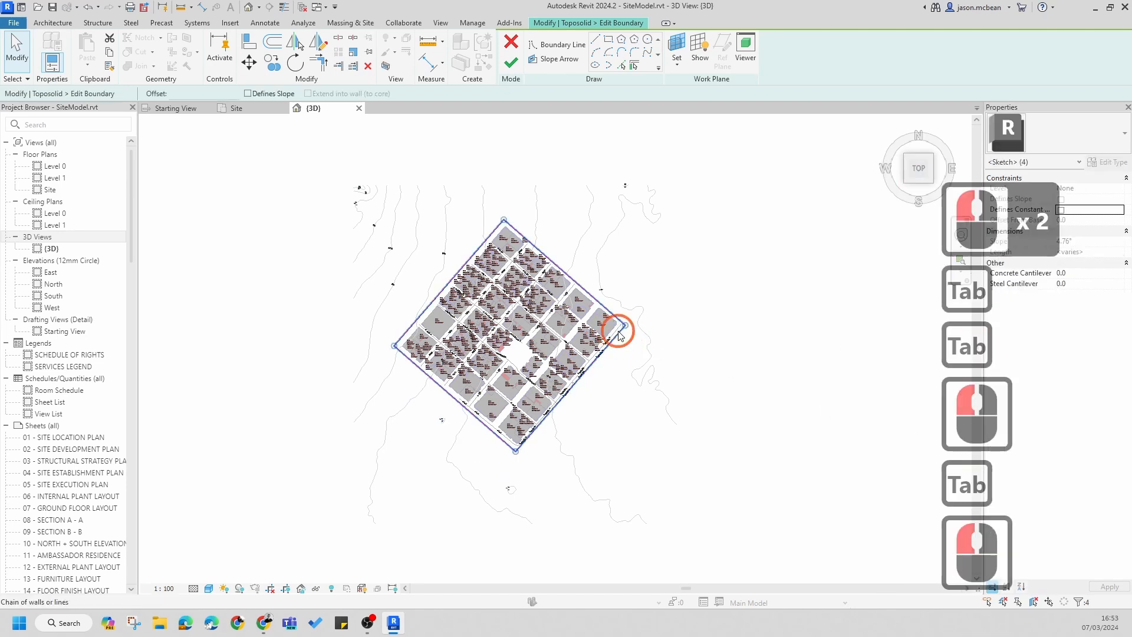
- Inspect the boundary corners and adjust the northeast line's endpoint at the eastern corner near Adderley Street
{"action": "scroll", "coordinate": [404, 336], "scroll_direction": "up", "scroll_amount": 6}
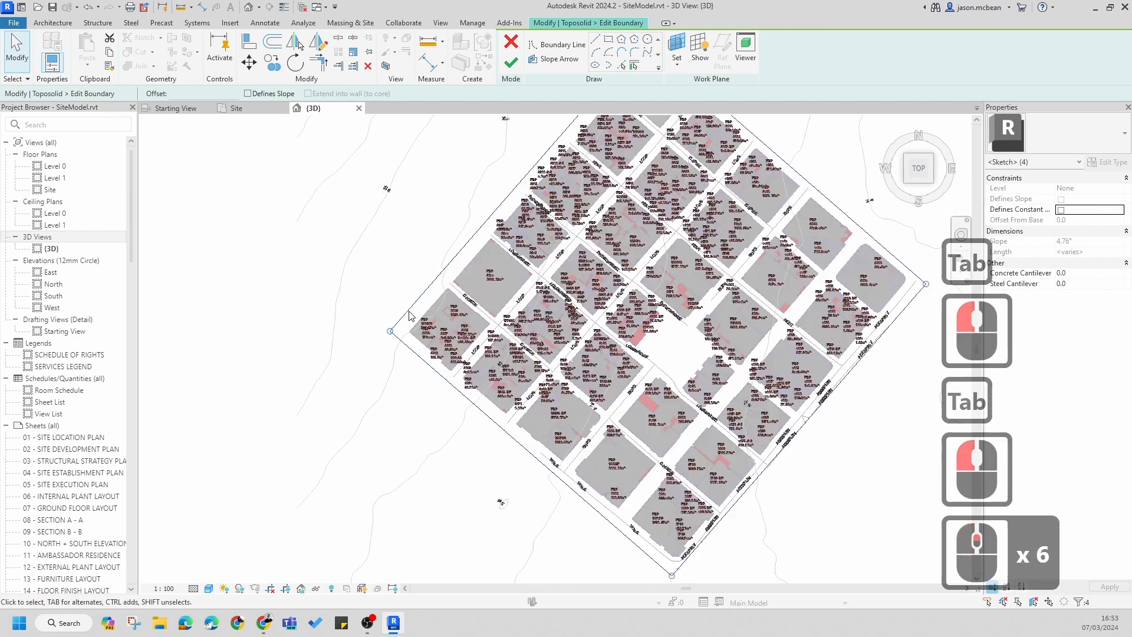
{"action": "scroll", "coordinate": [389, 336], "scroll_direction": "down", "scroll_amount": 5}
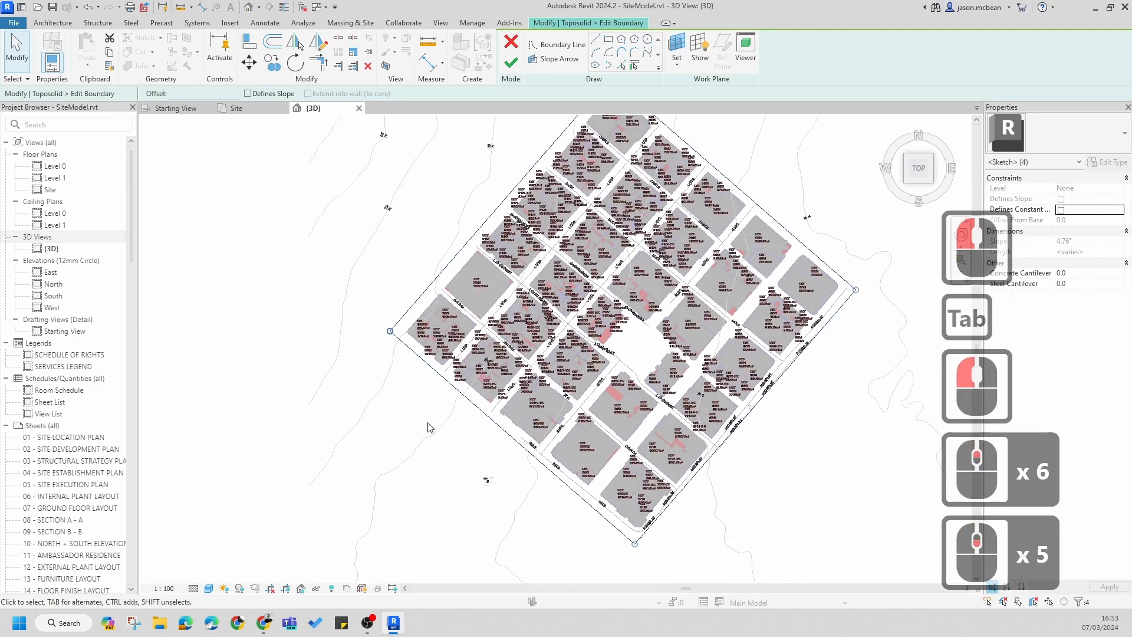
{"action": "scroll", "coordinate": [664, 307], "scroll_direction": "up", "scroll_amount": 6}
{"action": "scroll", "coordinate": [663, 308], "scroll_direction": "down", "scroll_amount": 5}
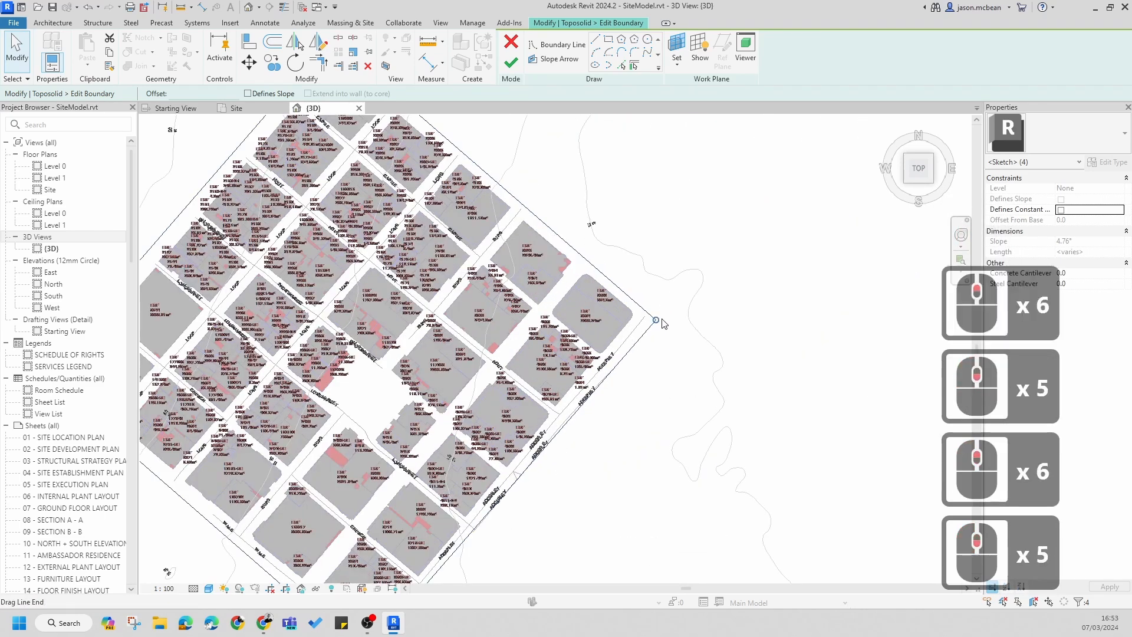
{"action": "scroll", "coordinate": [664, 308], "scroll_direction": "up", "scroll_amount": 15}
{"action": "key", "text": "Escape"}
{"action": "left_click", "coordinate": [639, 325]}
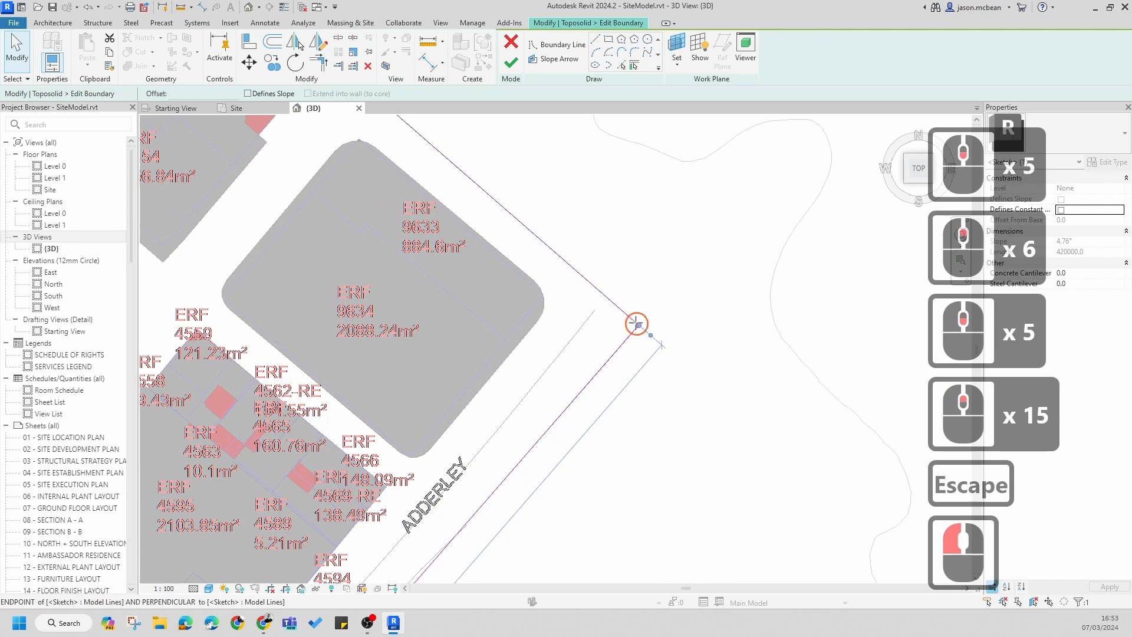
{"action": "left_click", "coordinate": [632, 304]}
{"action": "key", "text": "Escape"}
{"action": "scroll", "coordinate": [702, 303], "scroll_direction": "down", "scroll_amount": 6}
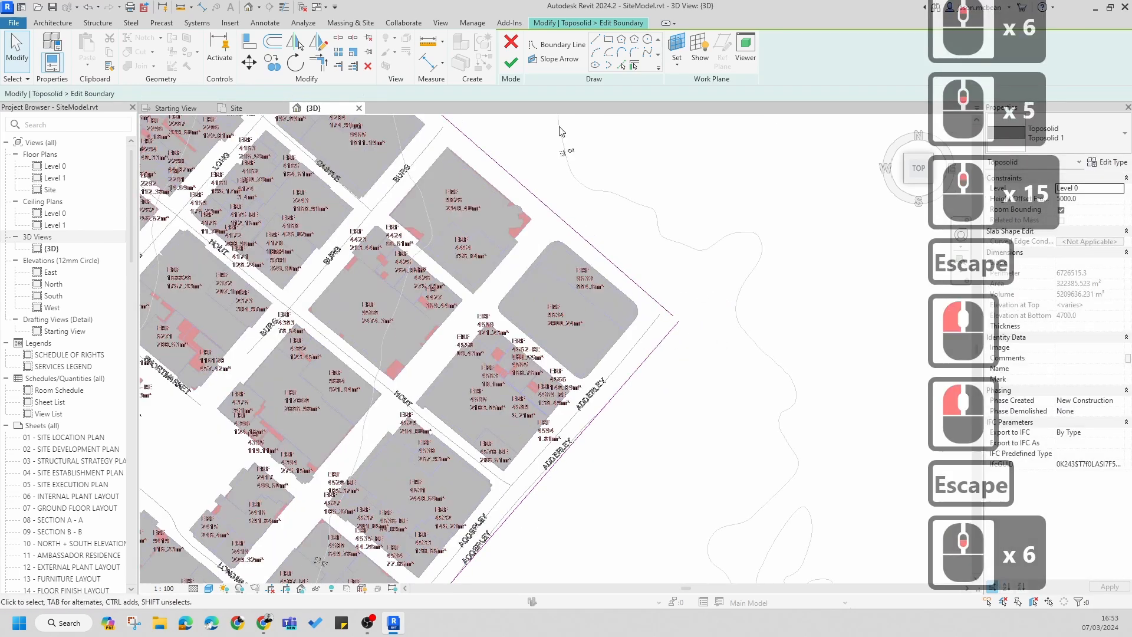
- Close the boundary gap by moving the northeast line's endpoint onto the end of the southeast line at the eastern corner
{"action": "left_click", "coordinate": [511, 62]}
{"action": "scroll", "coordinate": [761, 407], "scroll_direction": "down", "scroll_amount": 5}
{"action": "key", "text": "Escape"}
{"action": "left_click", "coordinate": [726, 387]}
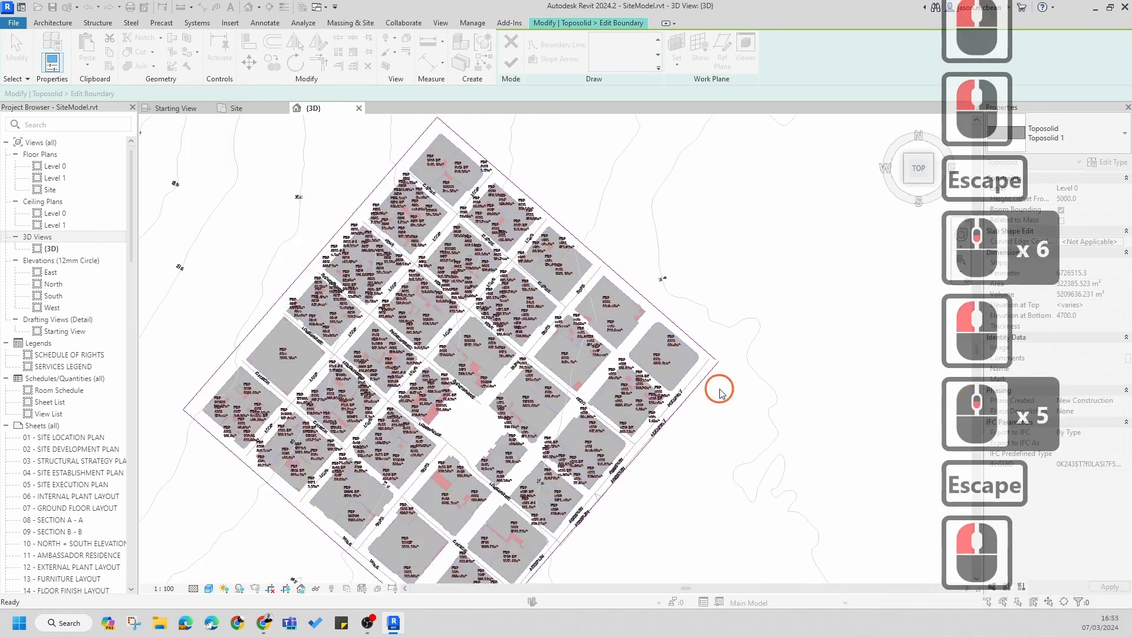
{"action": "scroll", "coordinate": [735, 387], "scroll_direction": "up", "scroll_amount": 12}
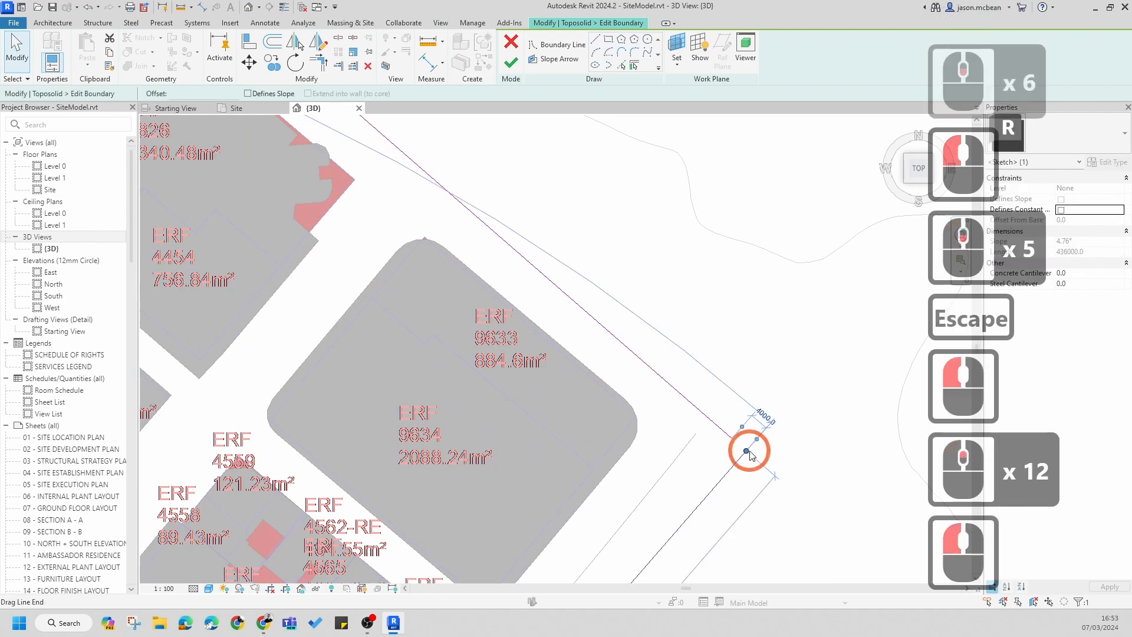
{"action": "left_click_drag", "start_coordinate": [747, 450], "coordinate": [732, 438]}
{"action": "left_click", "coordinate": [759, 395]}
- Finish the toposolid boundary edit with the sketch around the city blocks and clear the selection
{"action": "scroll", "coordinate": [759, 395], "scroll_direction": "down", "scroll_amount": 14}
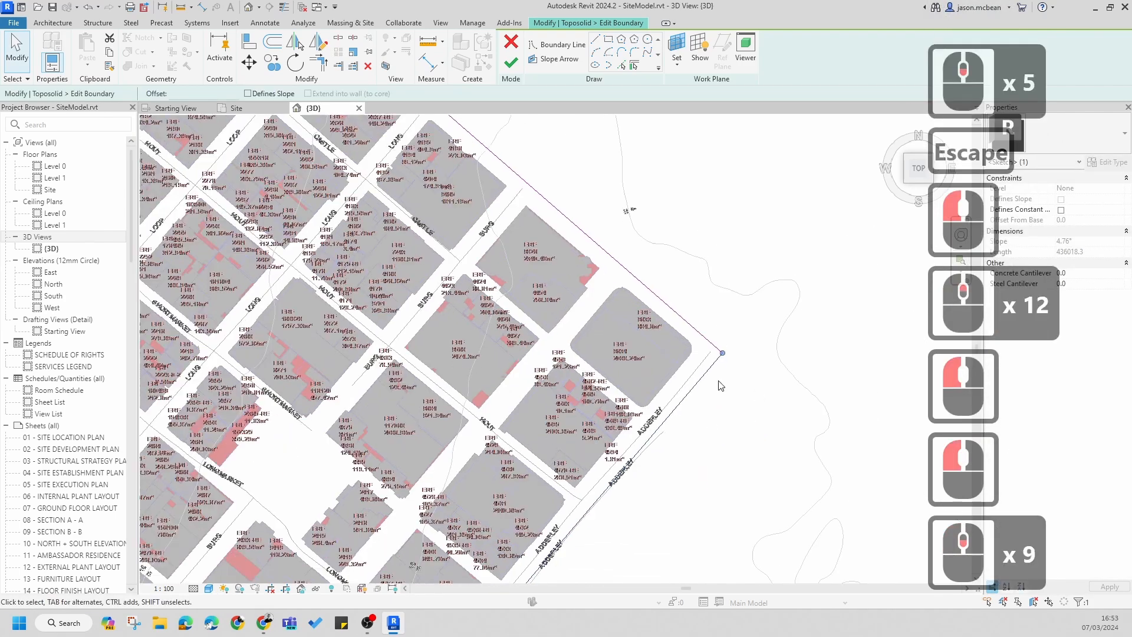
{"action": "key", "text": "Escape"}
{"action": "middle_click_drag", "start_coordinate": [626, 407], "coordinate": [589, 404]}
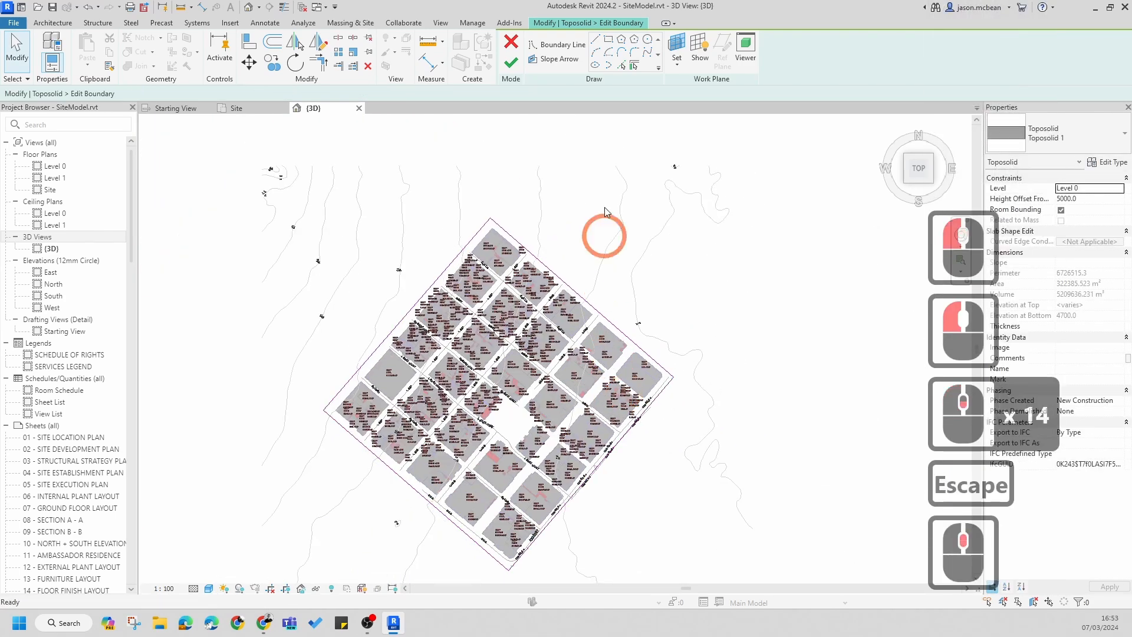
{"action": "key", "text": "Escape"}
{"action": "left_click", "coordinate": [512, 62]}
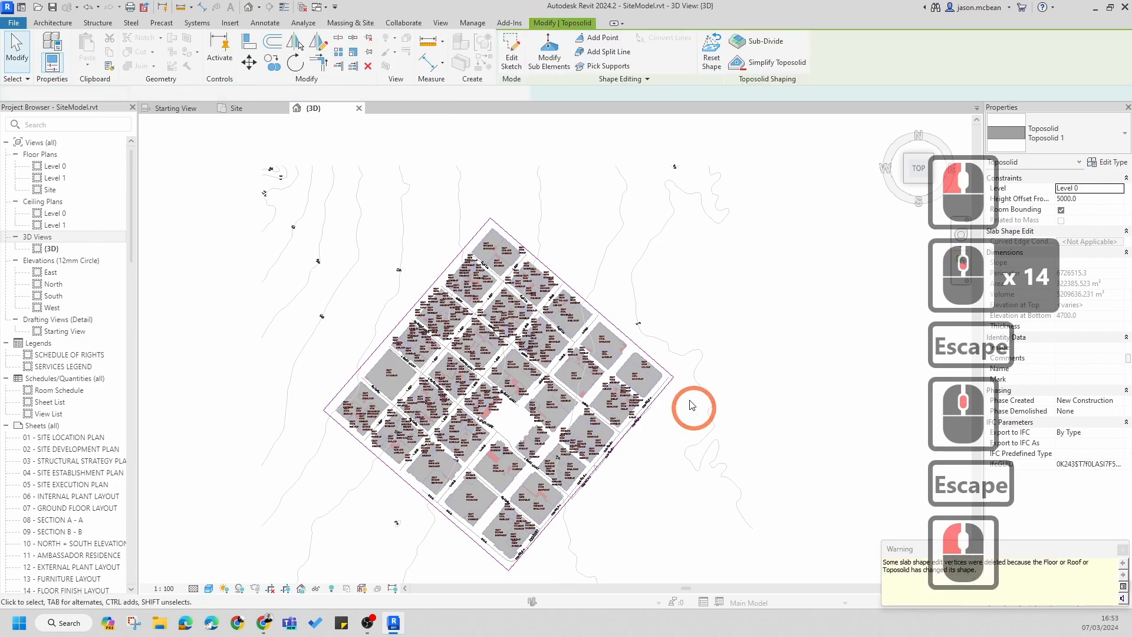
{"action": "left_click", "coordinate": [650, 471]}
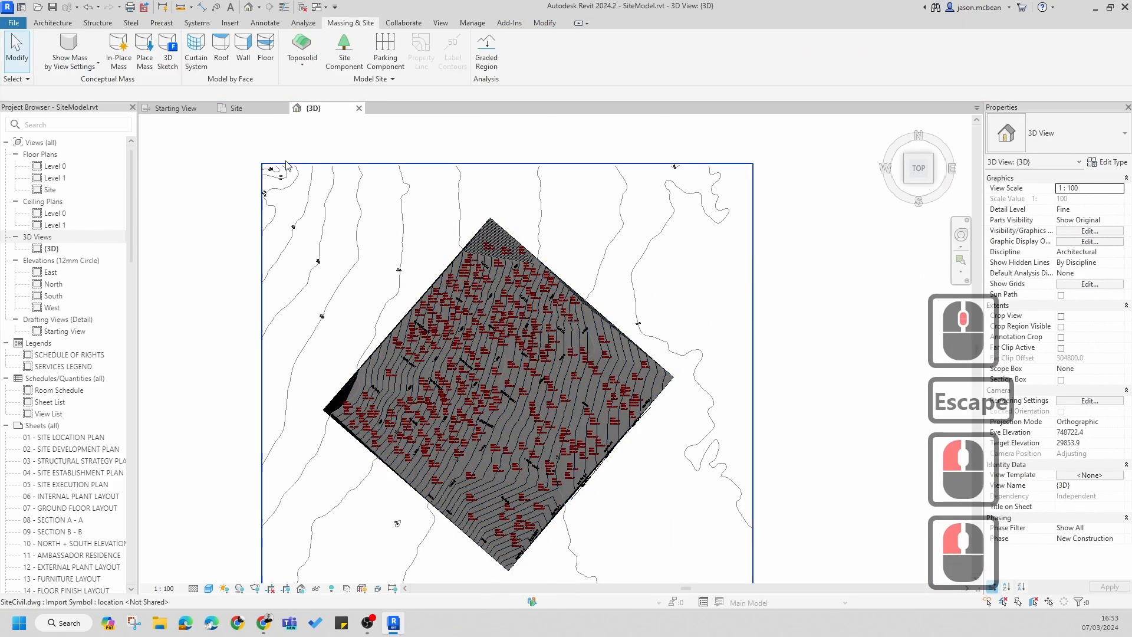
{"action": "left_click", "coordinate": [625, 529]}
- Examine the trimmed toposolid from several angles in 3D, especially the slopes along its edges and corners
{"action": "middle_click_drag", "start_coordinate": [625, 530], "coordinate": [700, 303], "text": "shift"}
{"action": "scroll", "coordinate": [435, 434], "scroll_direction": "up", "scroll_amount": 6}
{"action": "middle_click_drag", "start_coordinate": [710, 446], "coordinate": [566, 383], "text": "shift"}
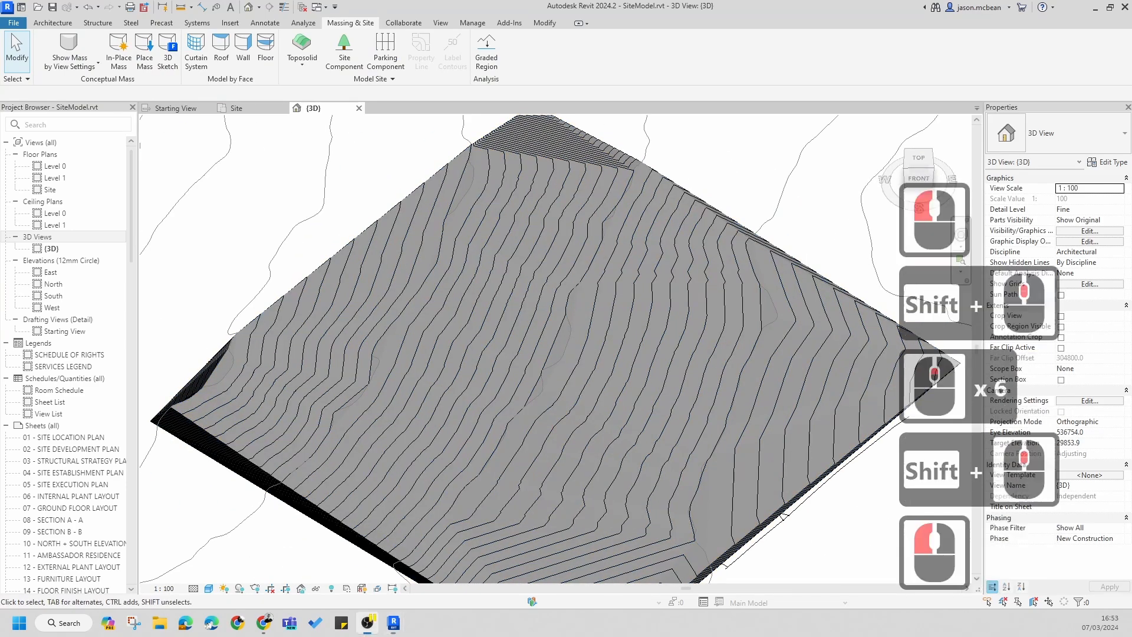
{"action": "scroll", "coordinate": [588, 354], "scroll_direction": "up", "scroll_amount": 5}
{"action": "scroll", "coordinate": [653, 338], "scroll_direction": "down", "scroll_amount": 6}
{"action": "middle_click_drag", "start_coordinate": [653, 338], "coordinate": [873, 198], "text": "shift"}
{"action": "left_click", "coordinate": [903, 166]}
{"action": "scroll", "coordinate": [572, 343], "scroll_direction": "up", "scroll_amount": 6}
{"action": "middle_click_drag", "start_coordinate": [572, 344], "coordinate": [484, 283], "text": "shift"}
{"action": "scroll", "coordinate": [573, 344], "scroll_direction": "up", "scroll_amount": 4}
{"action": "middle_click_drag", "start_coordinate": [649, 354], "coordinate": [560, 307], "text": "shift"}
{"action": "scroll", "coordinate": [648, 330], "scroll_direction": "down", "scroll_amount": 4}
{"action": "middle_click_drag", "start_coordinate": [855, 413], "coordinate": [804, 389], "text": "shift"}
{"action": "scroll", "coordinate": [804, 389], "scroll_direction": "up", "scroll_amount": 12}
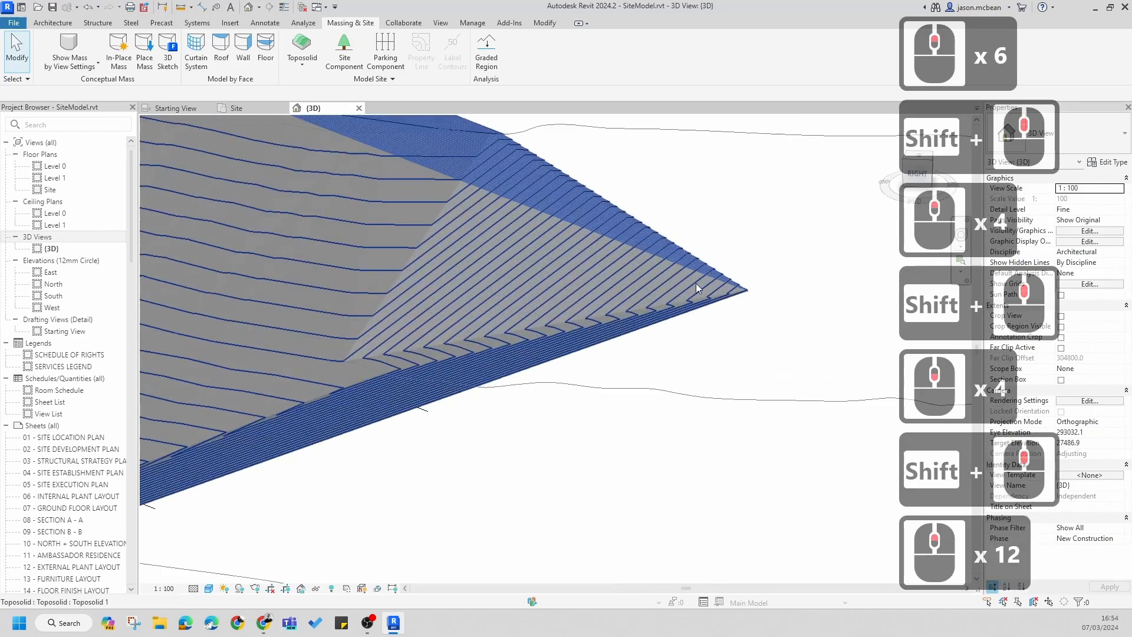
{"action": "scroll", "coordinate": [700, 295], "scroll_direction": "down", "scroll_amount": 6}
- Start editing the toposolid's sub-elements and raise its northern corner point to an elevation of about 17865 mm
{"action": "left_click", "coordinate": [670, 295]}
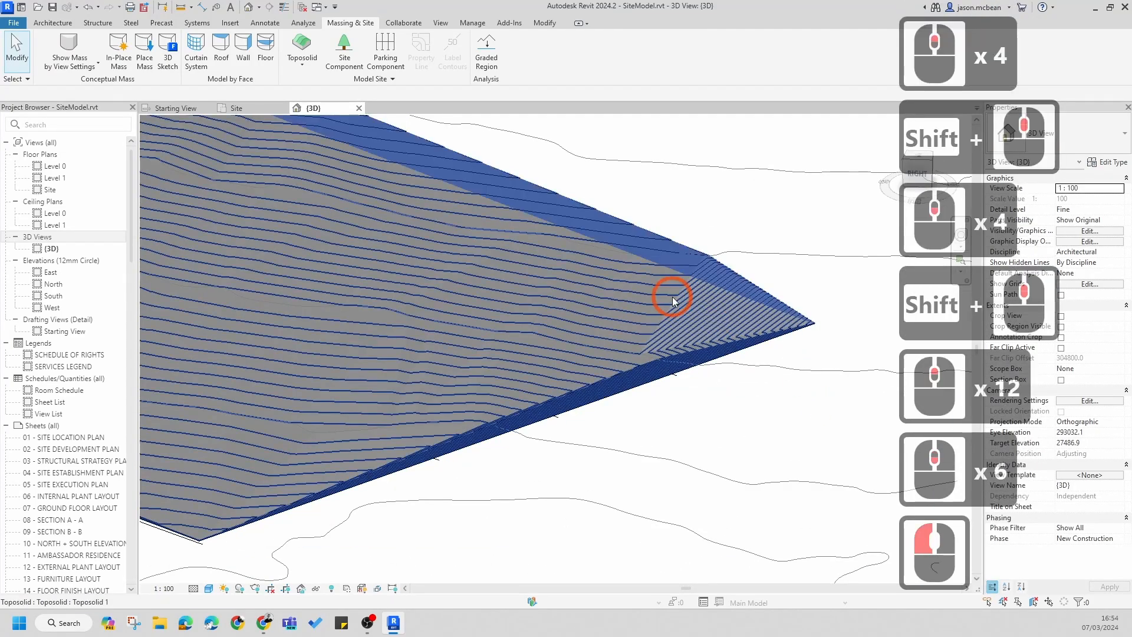
{"action": "left_click", "coordinate": [687, 295]}
{"action": "left_click", "coordinate": [548, 57]}
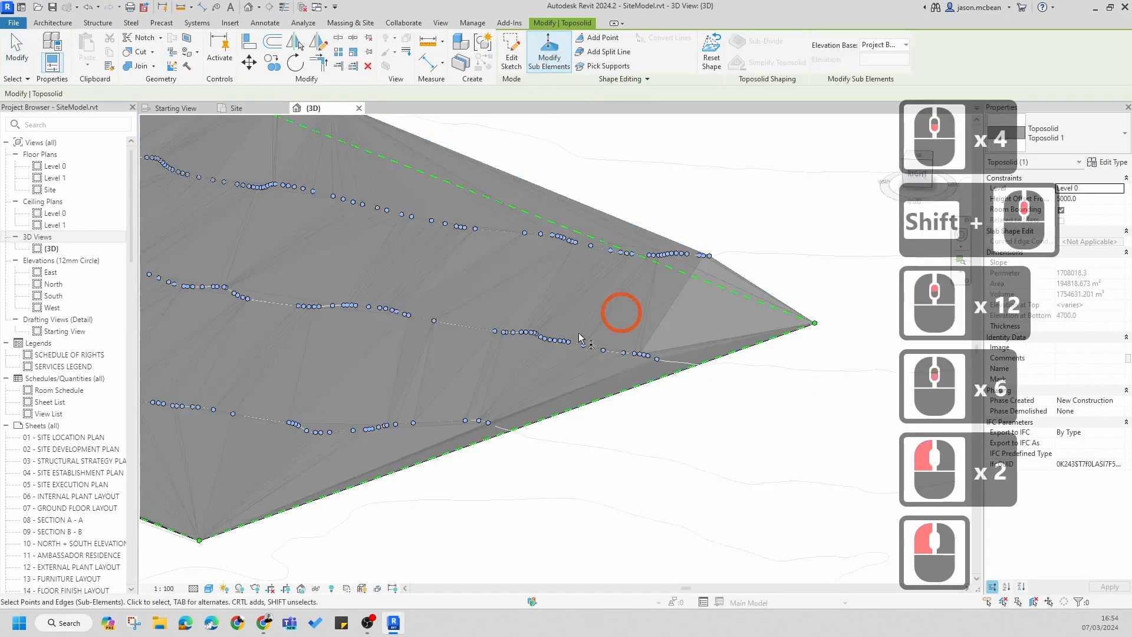
{"action": "middle_click_drag", "start_coordinate": [804, 384], "coordinate": [819, 318], "text": "shift"}
{"action": "left_click_drag", "start_coordinate": [818, 318], "coordinate": [834, 330]}
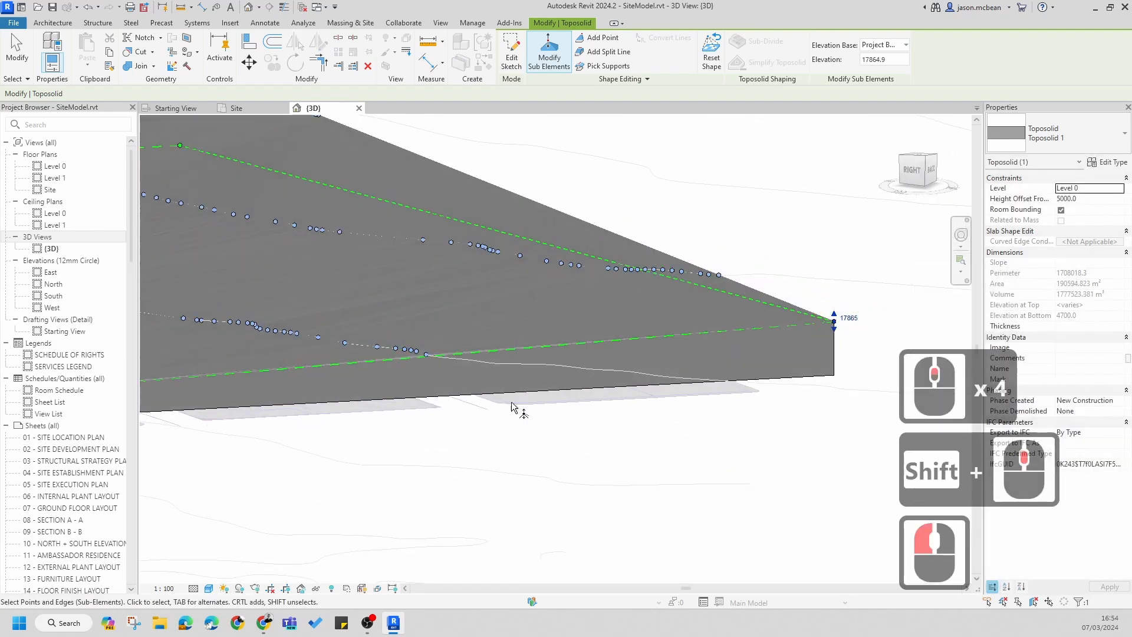
{"action": "scroll", "coordinate": [512, 405], "scroll_direction": "up", "scroll_amount": 10}
{"action": "scroll", "coordinate": [419, 360], "scroll_direction": "down", "scroll_amount": 17}
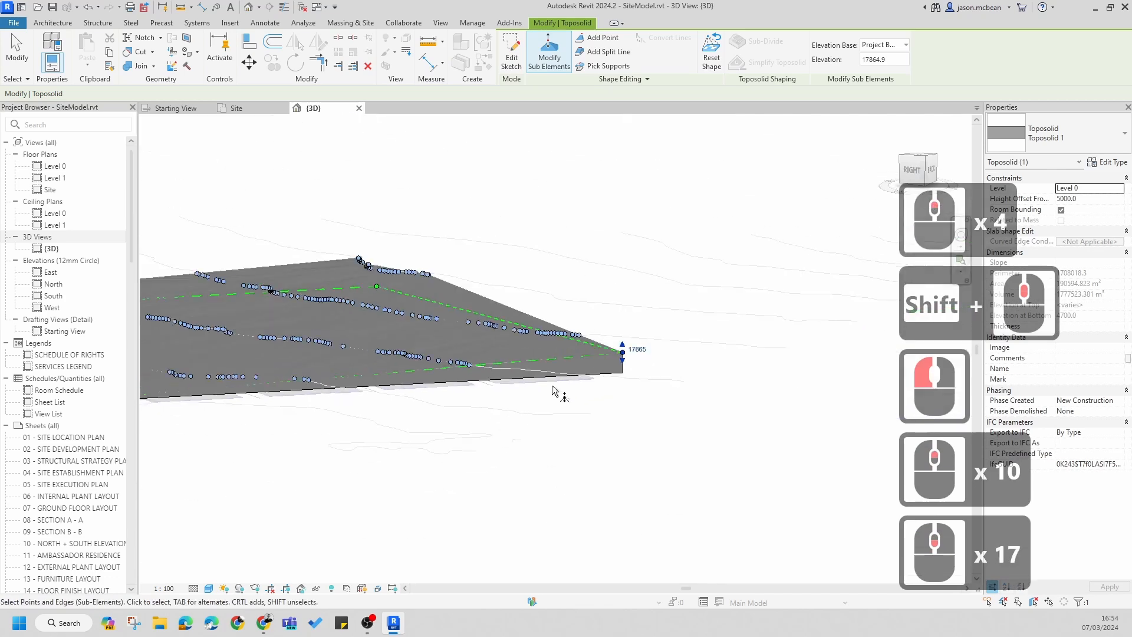
- Raise the toposolid's western corner point to slightly above an elevation of 19000 mm
{"action": "middle_click_drag", "start_coordinate": [554, 391], "coordinate": [462, 430], "text": "shift"}
{"action": "scroll", "coordinate": [505, 384], "scroll_direction": "up", "scroll_amount": 9}
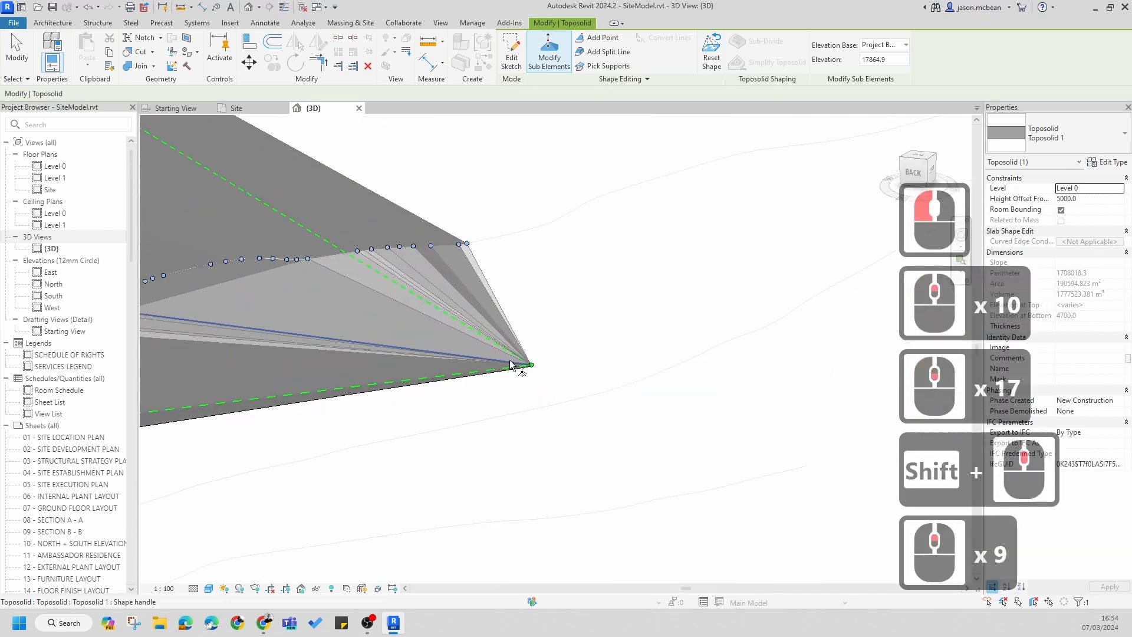
{"action": "left_click", "coordinate": [530, 365]}
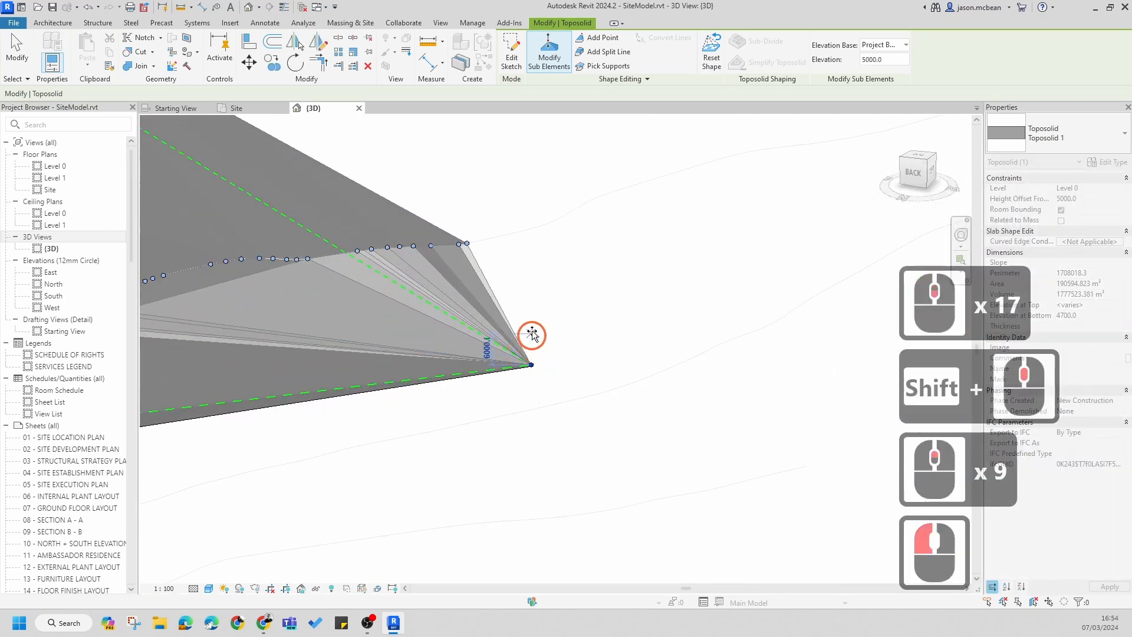
{"action": "left_click_drag", "start_coordinate": [533, 335], "coordinate": [537, 293]}
{"action": "scroll", "coordinate": [518, 265], "scroll_direction": "up", "scroll_amount": 4}
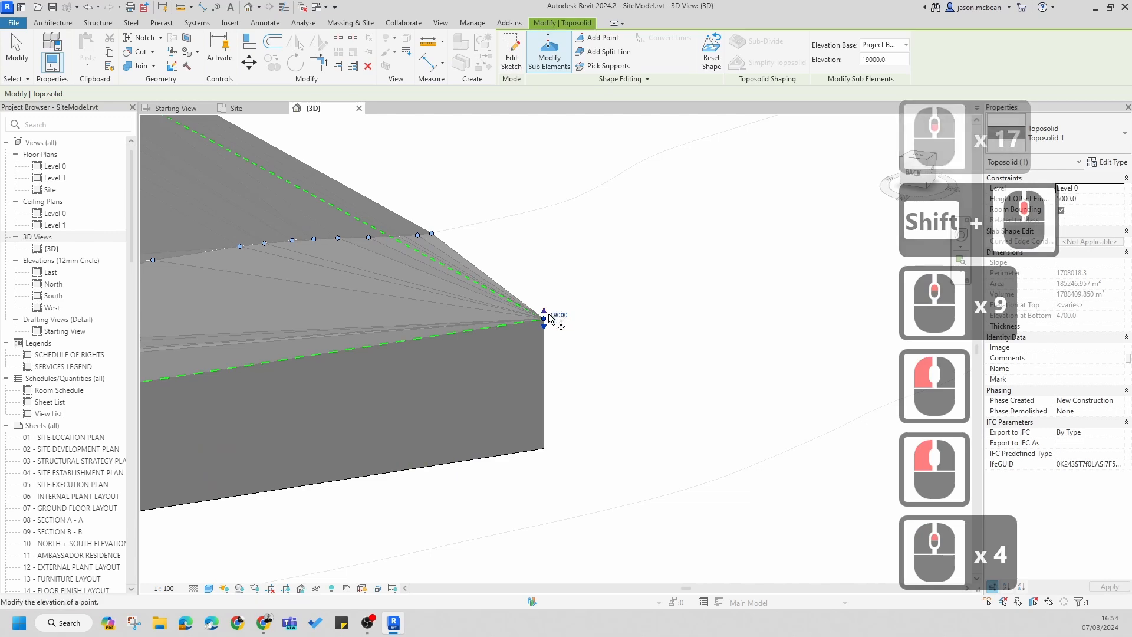
{"action": "left_click", "coordinate": [540, 299]}
{"action": "left_click", "coordinate": [711, 365]}
{"action": "scroll", "coordinate": [712, 366], "scroll_direction": "down", "scroll_amount": 5}
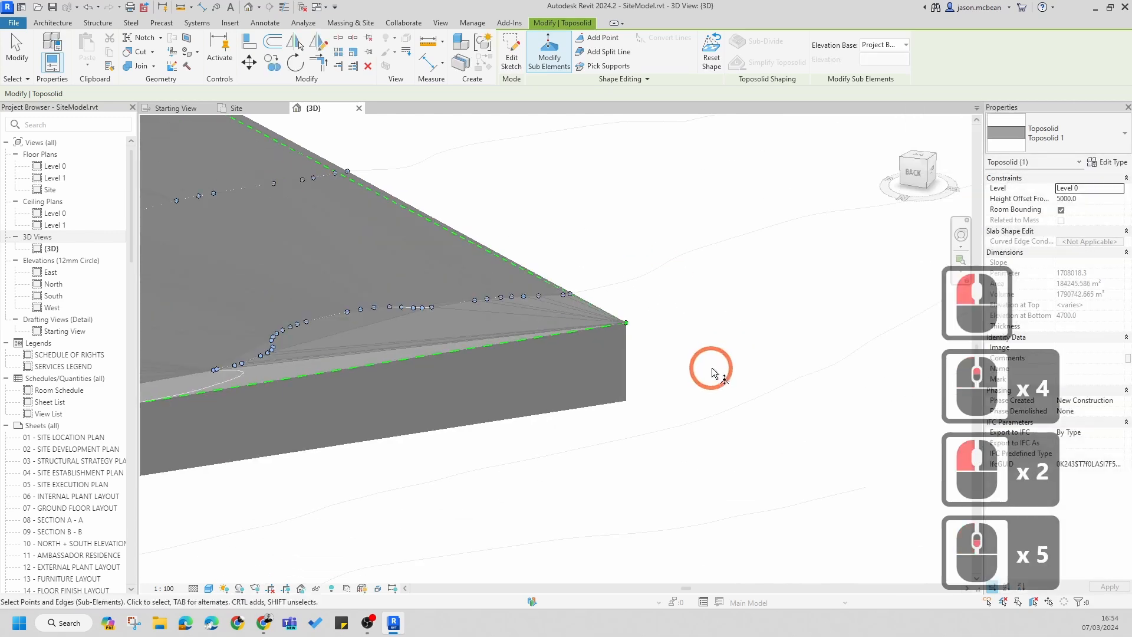
- Raise the toposolid's western corner point further to an elevation of about 28000 mm
{"action": "middle_click_drag", "start_coordinate": [712, 367], "coordinate": [559, 388], "text": "shift"}
{"action": "scroll", "coordinate": [765, 372], "scroll_direction": "up", "scroll_amount": 5}
{"action": "scroll", "coordinate": [765, 380], "scroll_direction": "down", "scroll_amount": 7}
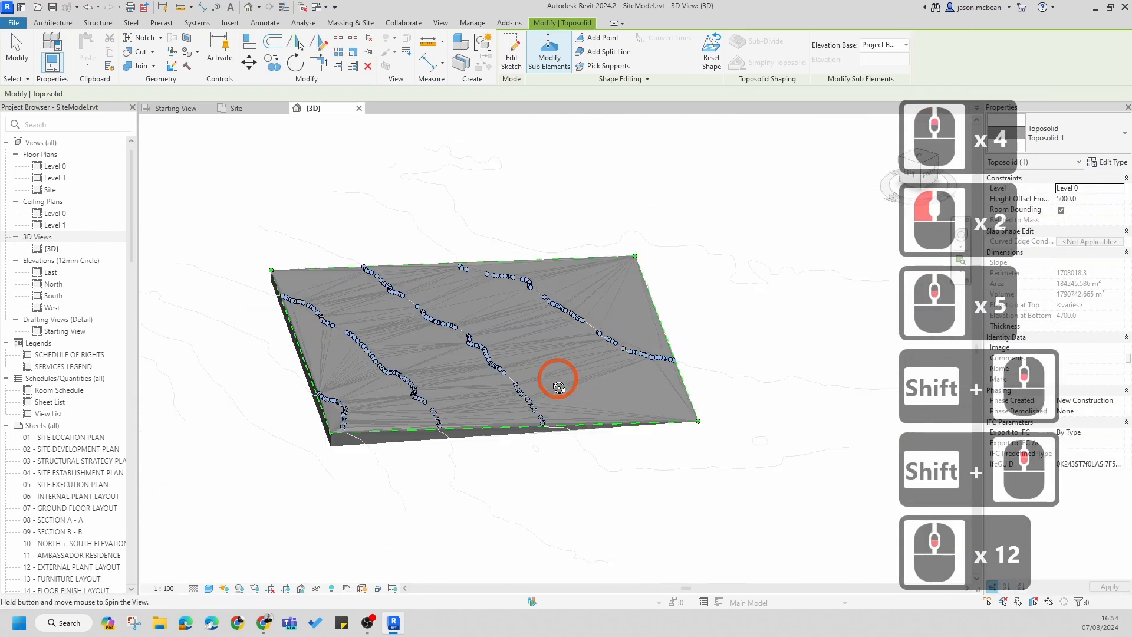
{"action": "scroll", "coordinate": [333, 375], "scroll_direction": "up", "scroll_amount": 6}
{"action": "scroll", "coordinate": [273, 397], "scroll_direction": "up", "scroll_amount": 12}
{"action": "scroll", "coordinate": [255, 407], "scroll_direction": "up", "scroll_amount": 4}
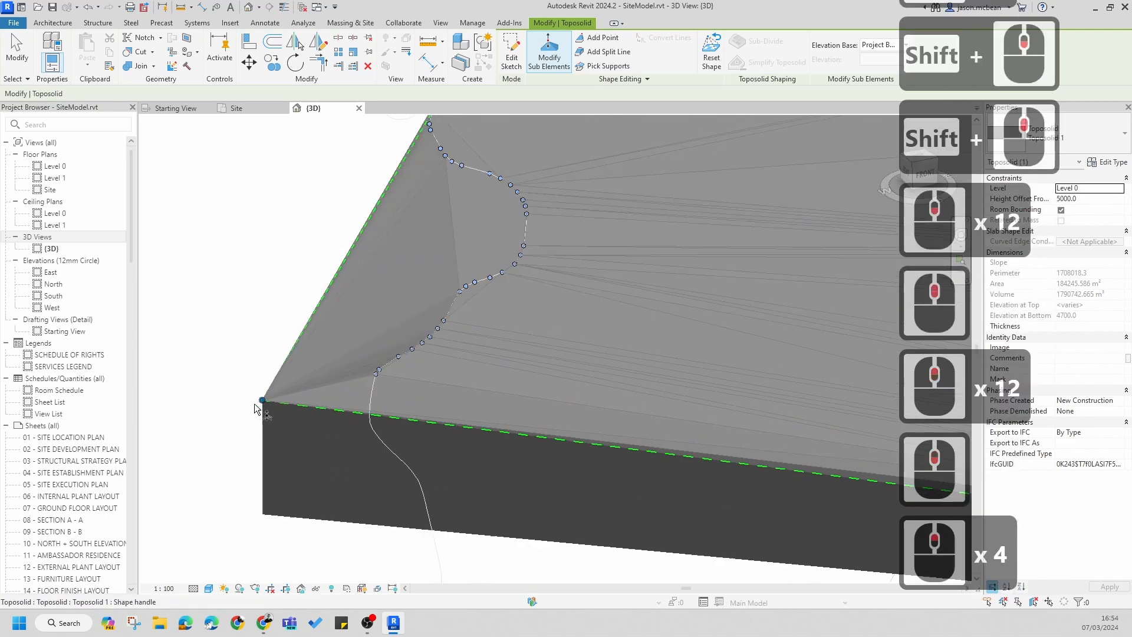
{"action": "scroll", "coordinate": [255, 407], "scroll_direction": "up", "scroll_amount": 1}
{"action": "left_click_drag", "start_coordinate": [264, 399], "coordinate": [263, 352]}
- Raise the toposolid's southern corner point to follow the surrounding terrain and leave shape editing
{"action": "scroll", "coordinate": [331, 309], "scroll_direction": "down", "scroll_amount": 4}
{"action": "middle_click_drag", "start_coordinate": [329, 431], "coordinate": [362, 352], "text": "shift"}
{"action": "scroll", "coordinate": [649, 460], "scroll_direction": "down", "scroll_amount": 9}
{"action": "scroll", "coordinate": [637, 428], "scroll_direction": "up", "scroll_amount": 1}
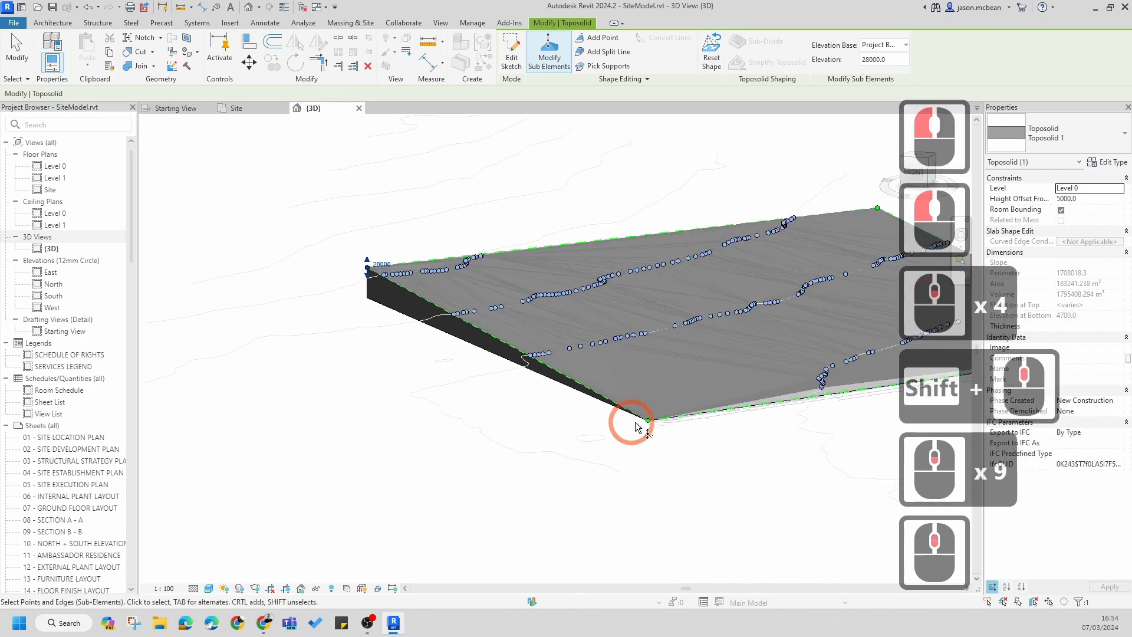
{"action": "scroll", "coordinate": [637, 427], "scroll_direction": "up", "scroll_amount": 9}
{"action": "scroll", "coordinate": [531, 472], "scroll_direction": "down", "scroll_amount": 1}
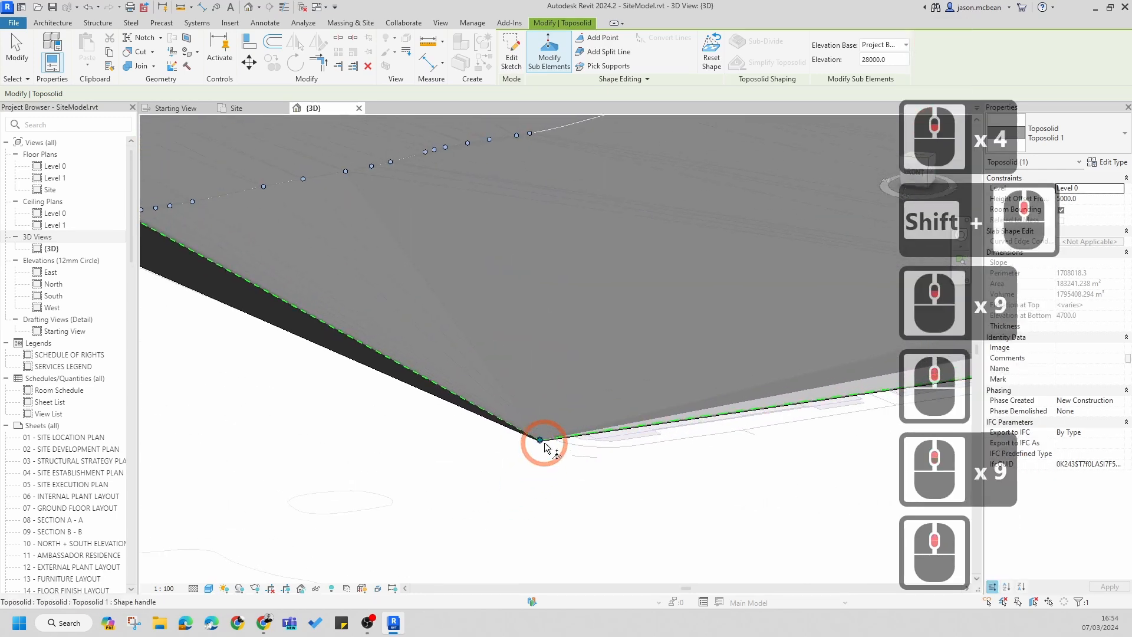
{"action": "left_click", "coordinate": [541, 423]}
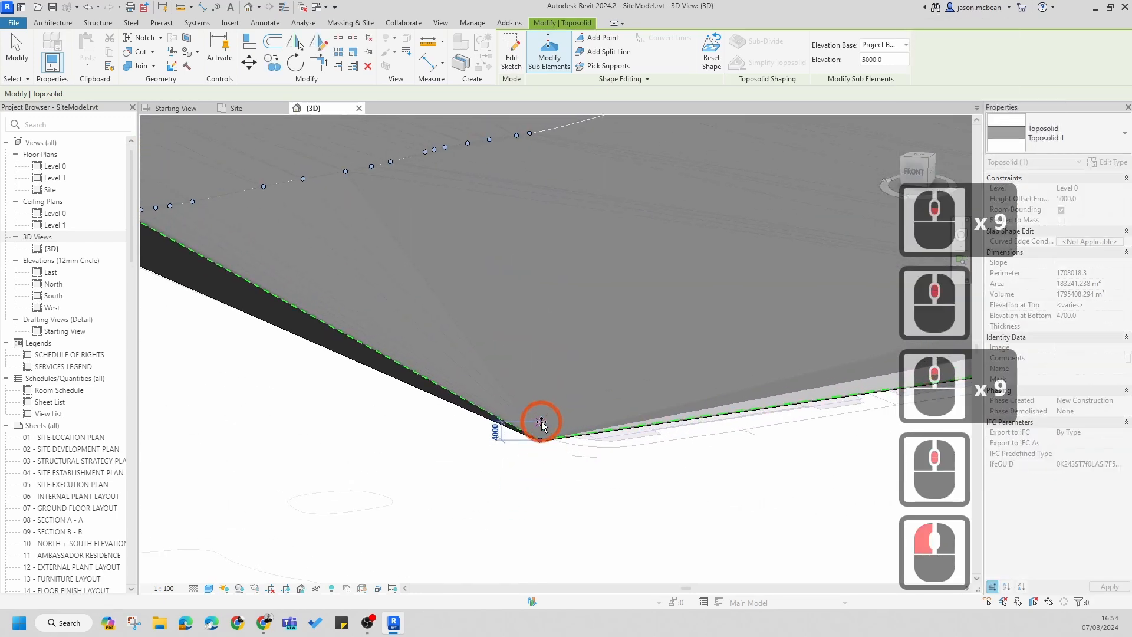
{"action": "left_click_drag", "start_coordinate": [541, 424], "coordinate": [554, 371]}
{"action": "scroll", "coordinate": [558, 367], "scroll_direction": "down", "scroll_amount": 5}
{"action": "middle_click_drag", "start_coordinate": [526, 399], "coordinate": [572, 399]}
{"action": "scroll", "coordinate": [571, 399], "scroll_direction": "down", "scroll_amount": 8}
{"action": "key", "text": "Escape"}
{"action": "scroll", "coordinate": [572, 399], "scroll_direction": "up", "scroll_amount": 4}
{"action": "middle_click_drag", "start_coordinate": [571, 354], "coordinate": [587, 405], "text": "shift"}
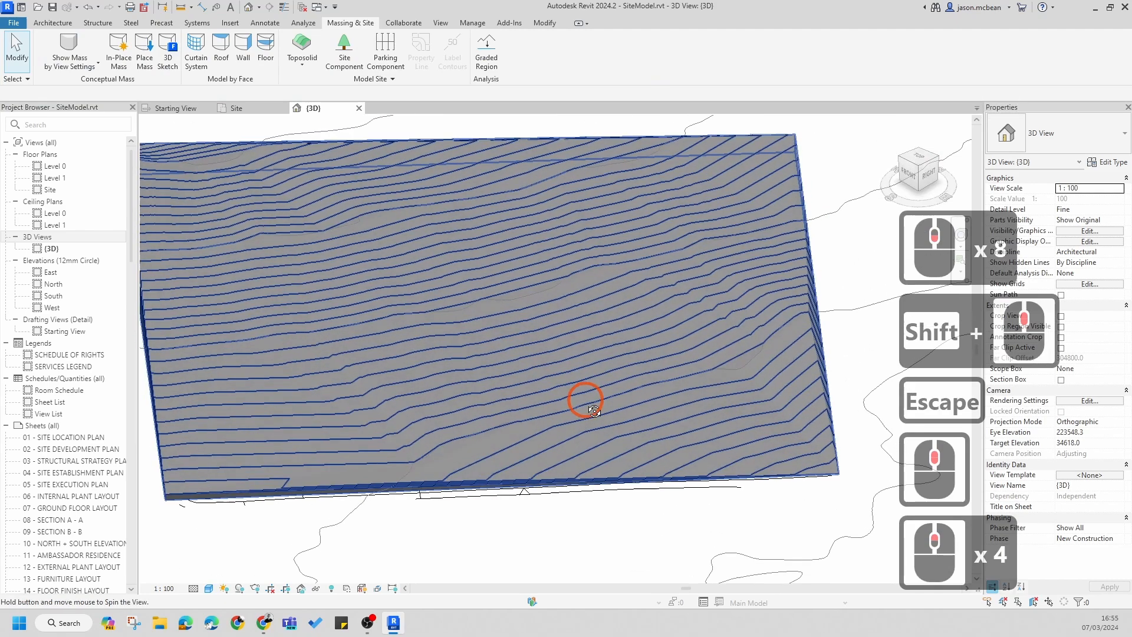
- Select the toposolid and examine its surface, level and height offset against the city blocks and surrounding contours
{"action": "scroll", "coordinate": [583, 410], "scroll_direction": "down", "scroll_amount": 5}
{"action": "middle_click_drag", "start_coordinate": [674, 387], "coordinate": [606, 454]}
{"action": "left_click", "coordinate": [669, 399]}
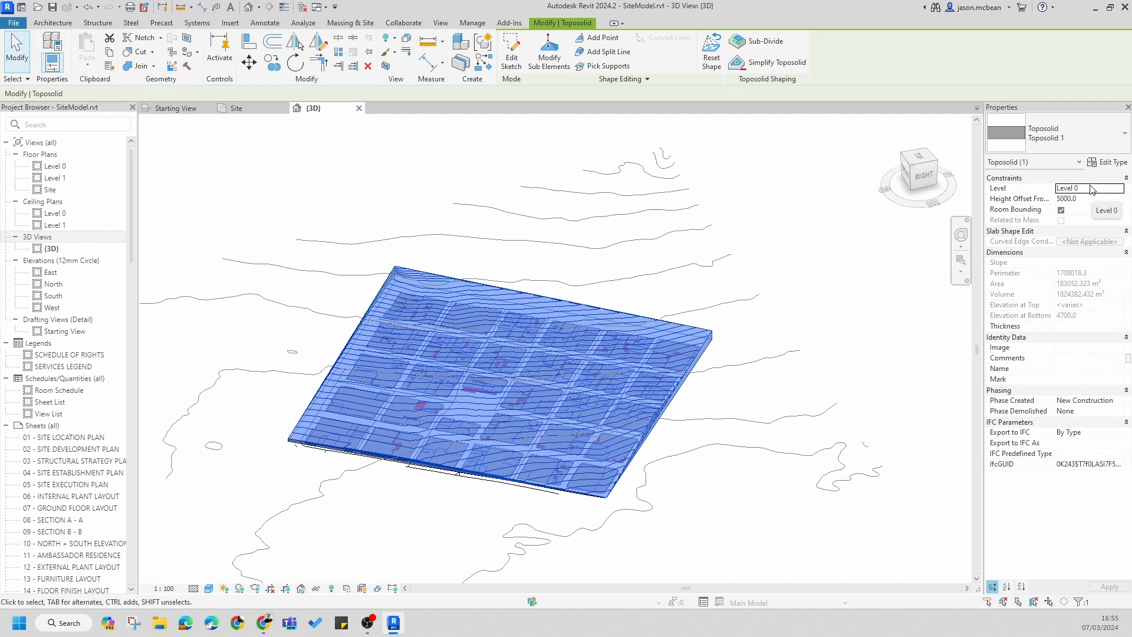
{"action": "scroll", "coordinate": [568, 356], "scroll_direction": "up", "scroll_amount": 5}
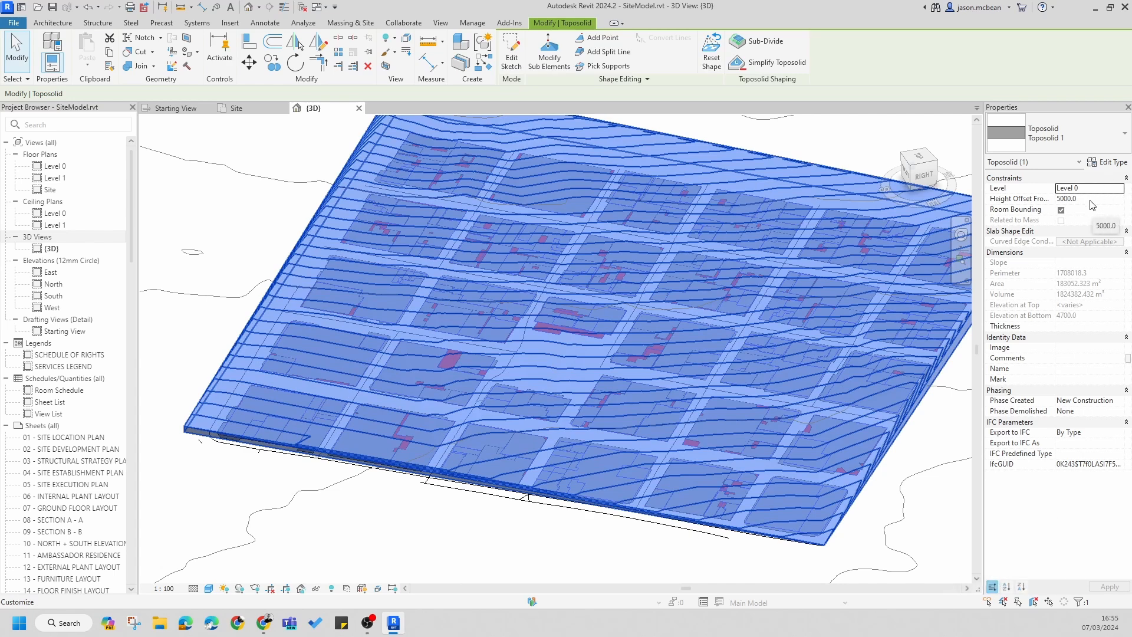
{"action": "scroll", "coordinate": [858, 256], "scroll_direction": "down", "scroll_amount": 3}
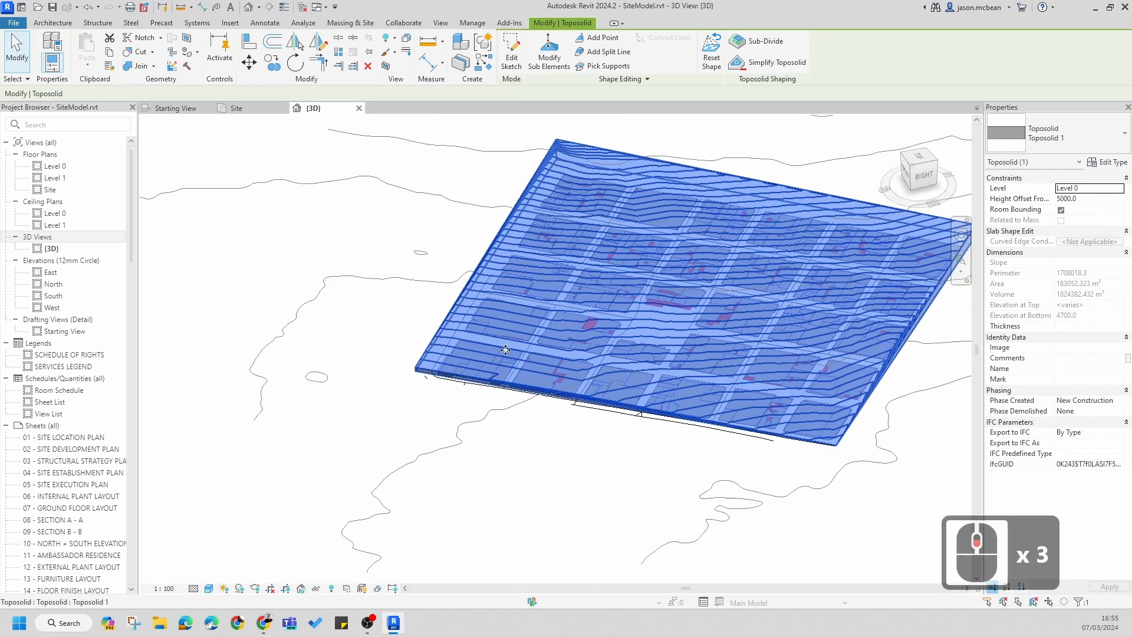
{"action": "scroll", "coordinate": [476, 438], "scroll_direction": "up", "scroll_amount": 1}
{"action": "scroll", "coordinate": [566, 379], "scroll_direction": "down", "scroll_amount": 3}
{"action": "scroll", "coordinate": [525, 373], "scroll_direction": "up", "scroll_amount": 6}
{"action": "middle_click_drag", "start_coordinate": [526, 372], "coordinate": [520, 426], "text": "shift"}
{"action": "scroll", "coordinate": [521, 426], "scroll_direction": "down", "scroll_amount": 5}
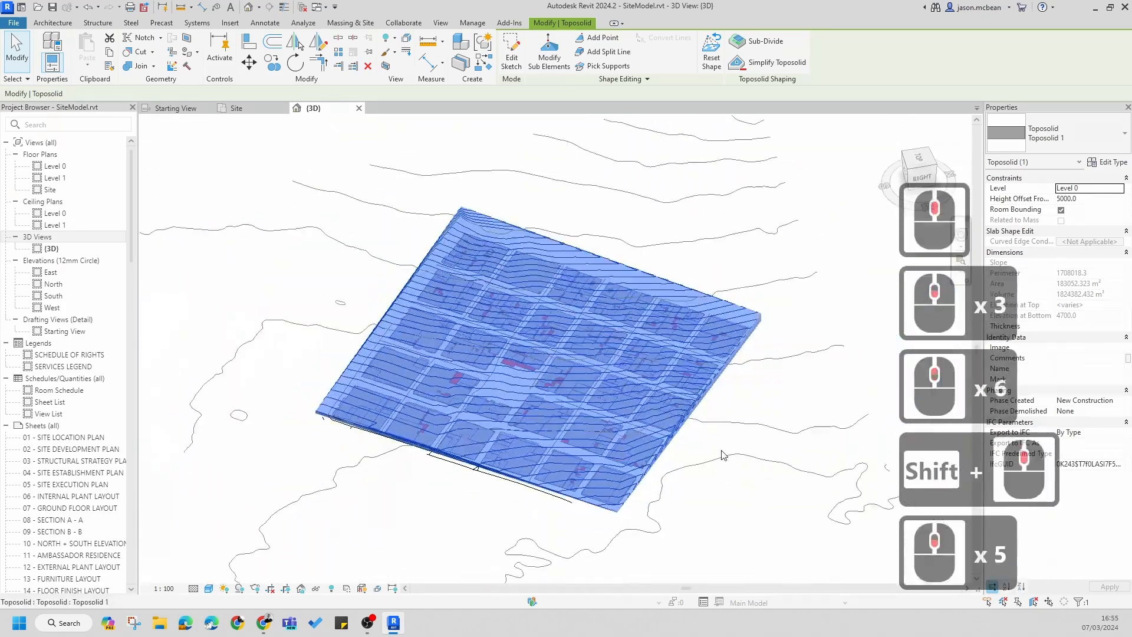
- Edit the structure of the type Toposolid 1 and set its 300 mm layer's function to Finish 2 [5]
{"action": "left_click", "coordinate": [767, 320]}
{"action": "left_click", "coordinate": [760, 318]}
{"action": "left_click", "coordinate": [1089, 160]}
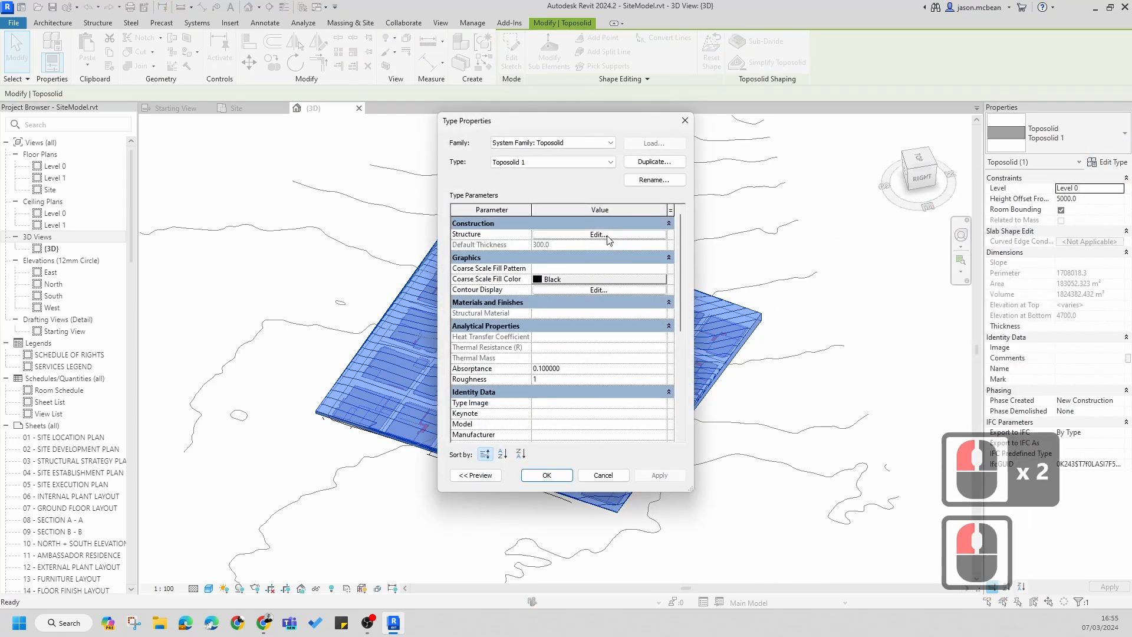
{"action": "left_click", "coordinate": [599, 235]}
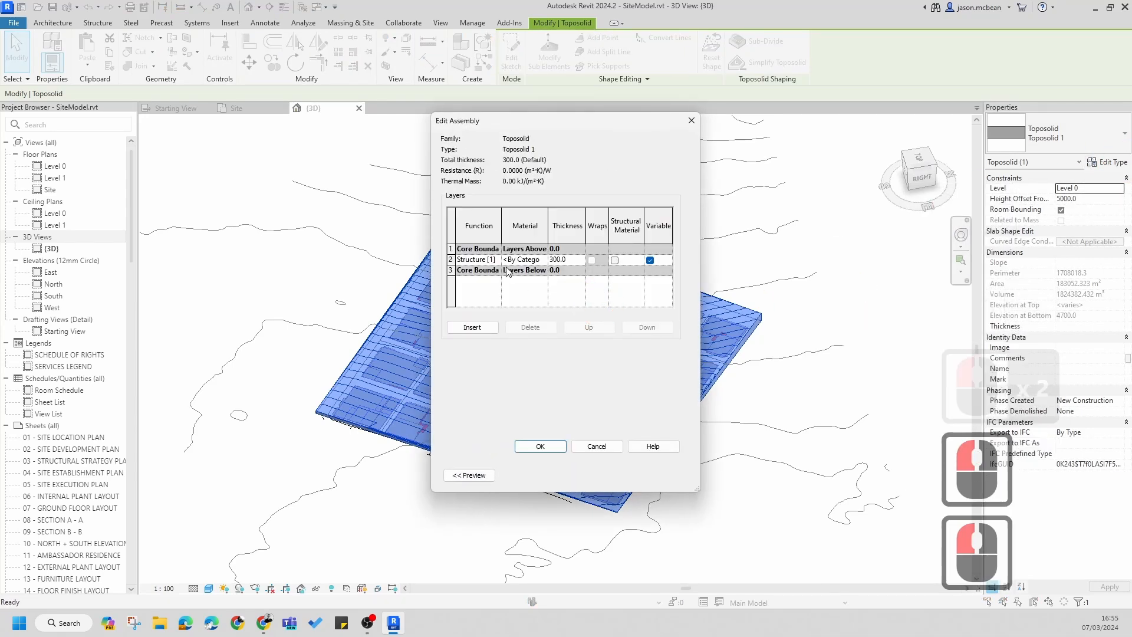
{"action": "left_click", "coordinate": [474, 259]}
{"action": "left_click", "coordinate": [496, 260]}
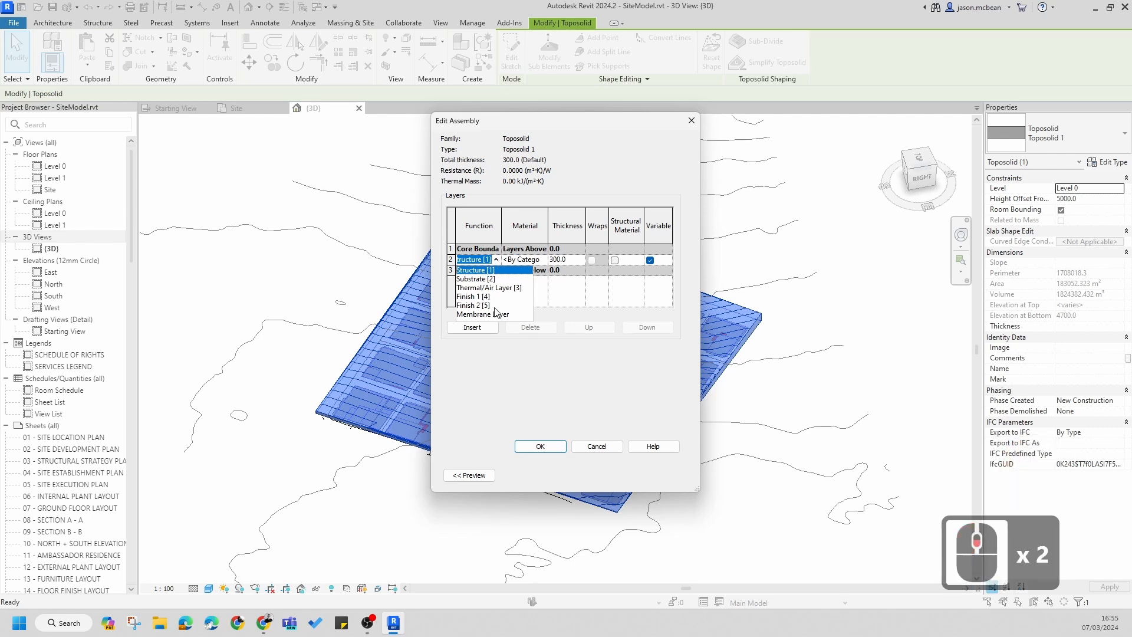
{"action": "left_click", "coordinate": [473, 305]}
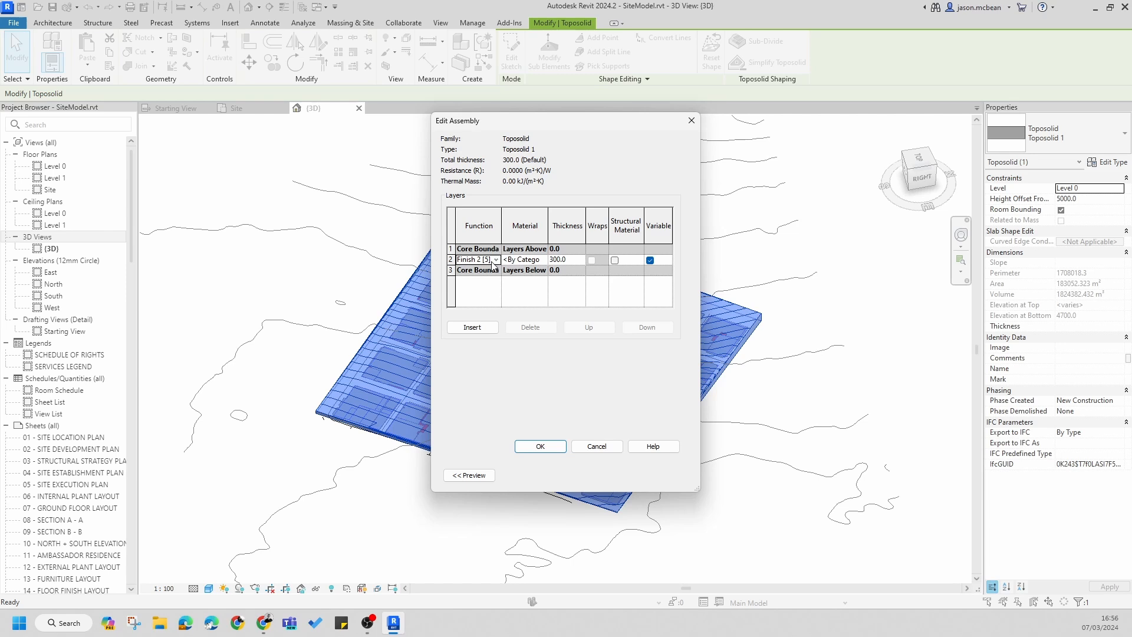
- Open the material browser for the toposolid's Finish 2 [5] layer, expand the Home library and enlarge the library list
{"action": "left_click", "coordinate": [542, 260]}
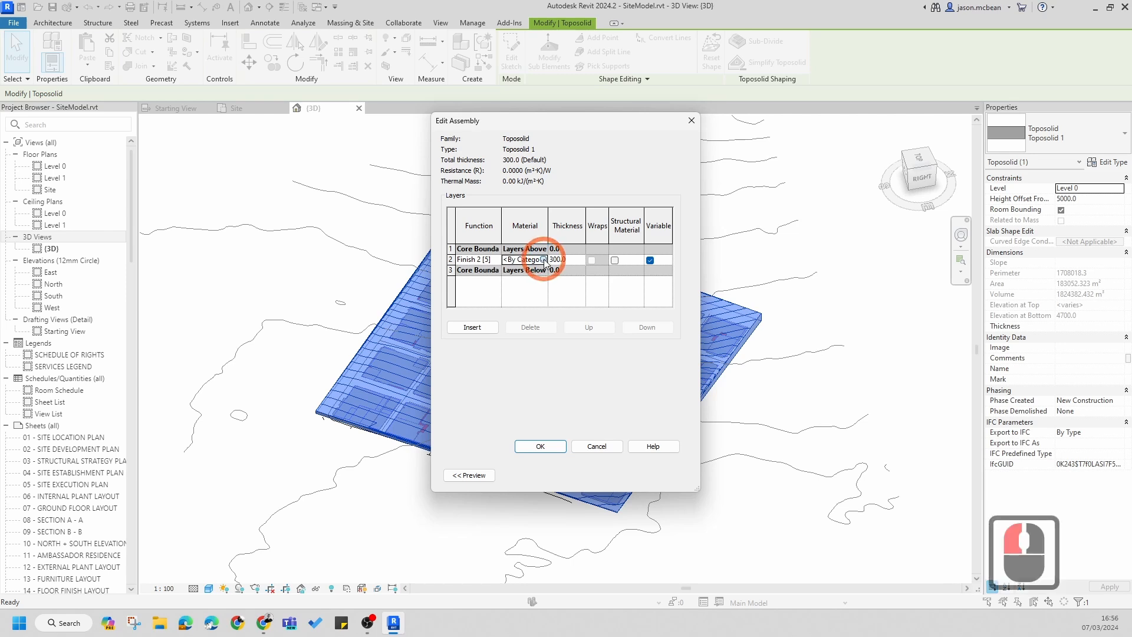
{"action": "left_click", "coordinate": [545, 260]}
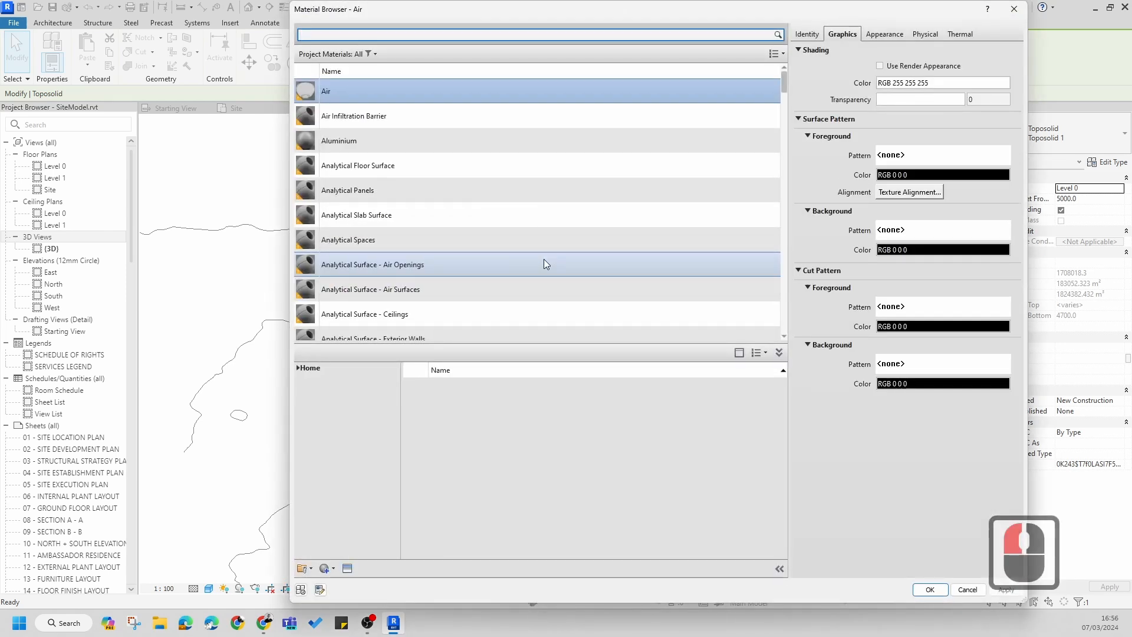
{"action": "scroll", "coordinate": [553, 219], "scroll_direction": "down", "scroll_amount": 1}
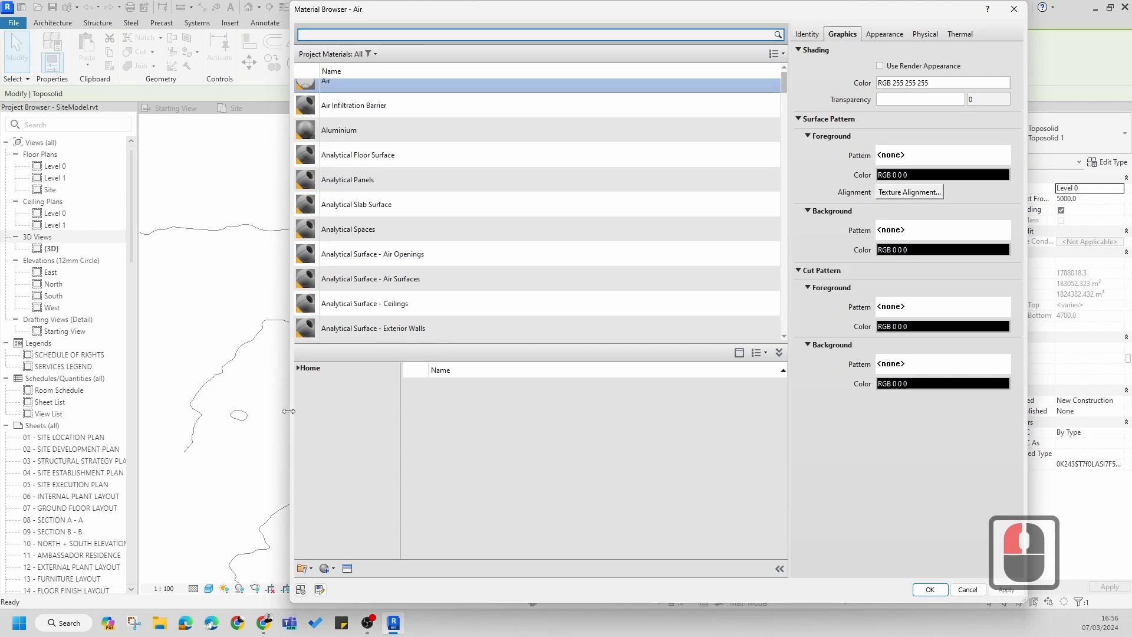
{"action": "left_click", "coordinate": [298, 368]}
{"action": "scroll", "coordinate": [506, 195], "scroll_direction": "up", "scroll_amount": 1}
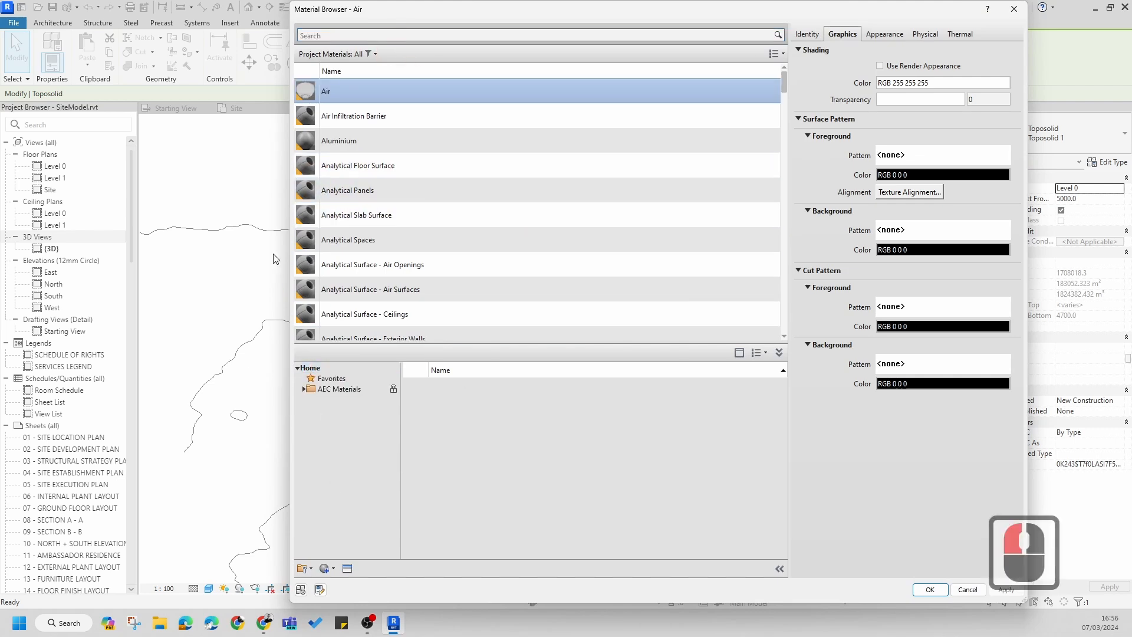
{"action": "scroll", "coordinate": [517, 184], "scroll_direction": "down", "scroll_amount": 6}
{"action": "scroll", "coordinate": [507, 236], "scroll_direction": "up", "scroll_amount": 6}
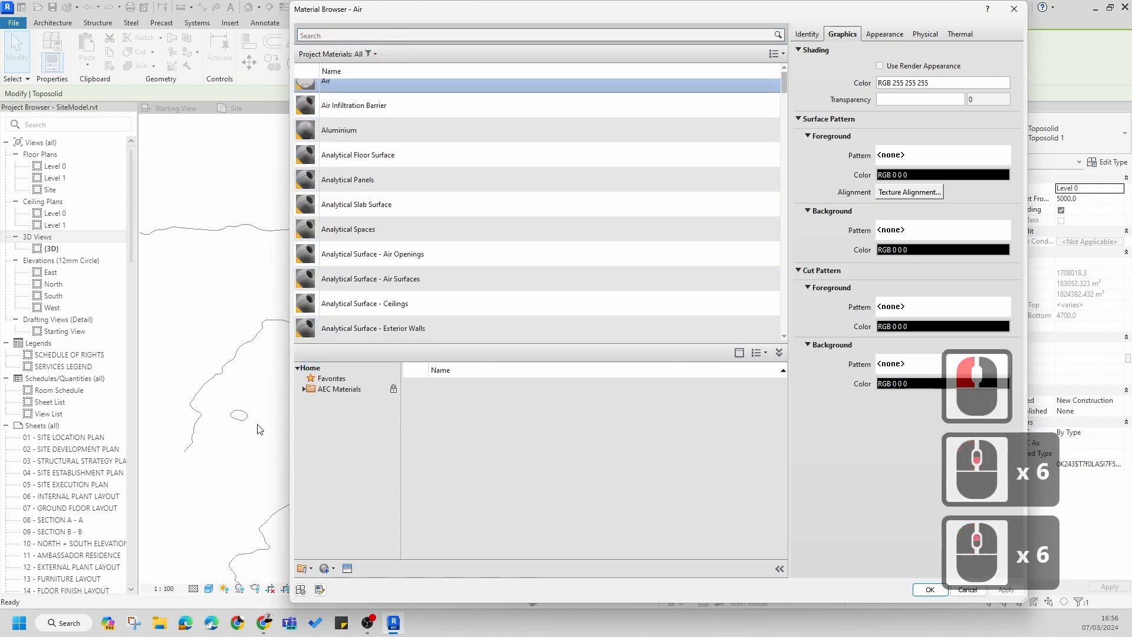
{"action": "left_click", "coordinate": [297, 368]}
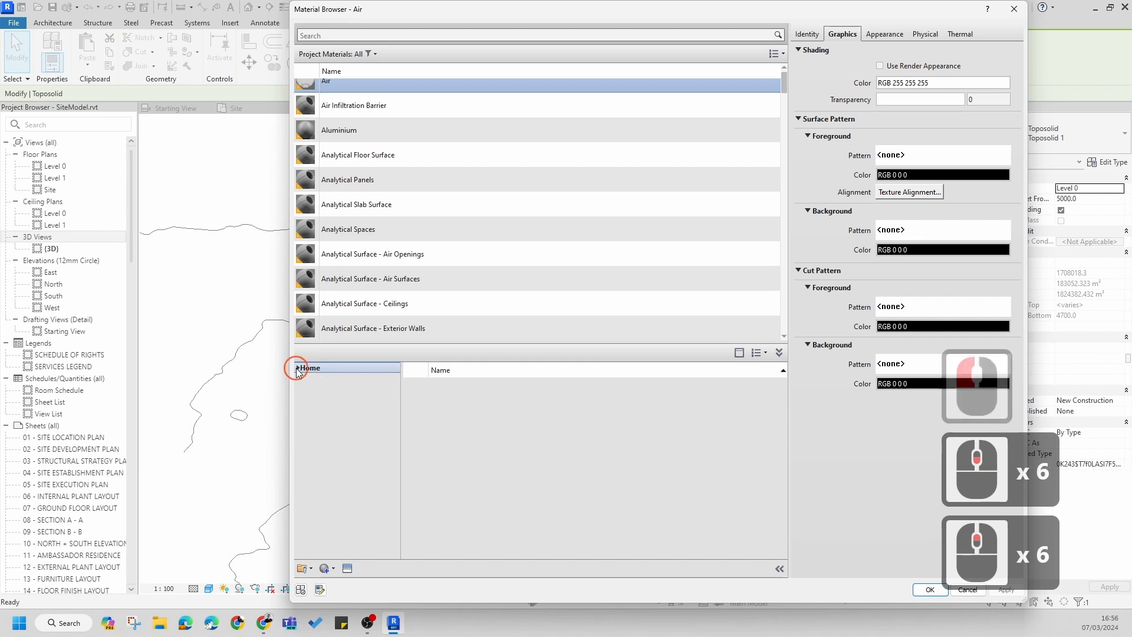
{"action": "left_click", "coordinate": [297, 368]}
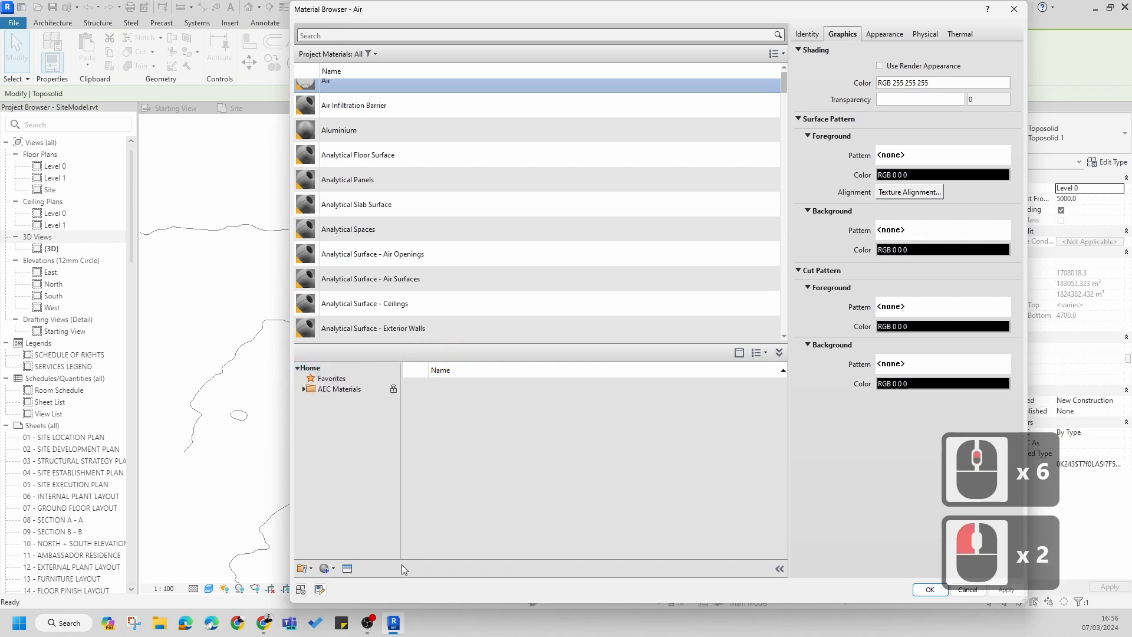
{"action": "left_click_drag", "start_coordinate": [431, 342], "coordinate": [413, 560]}
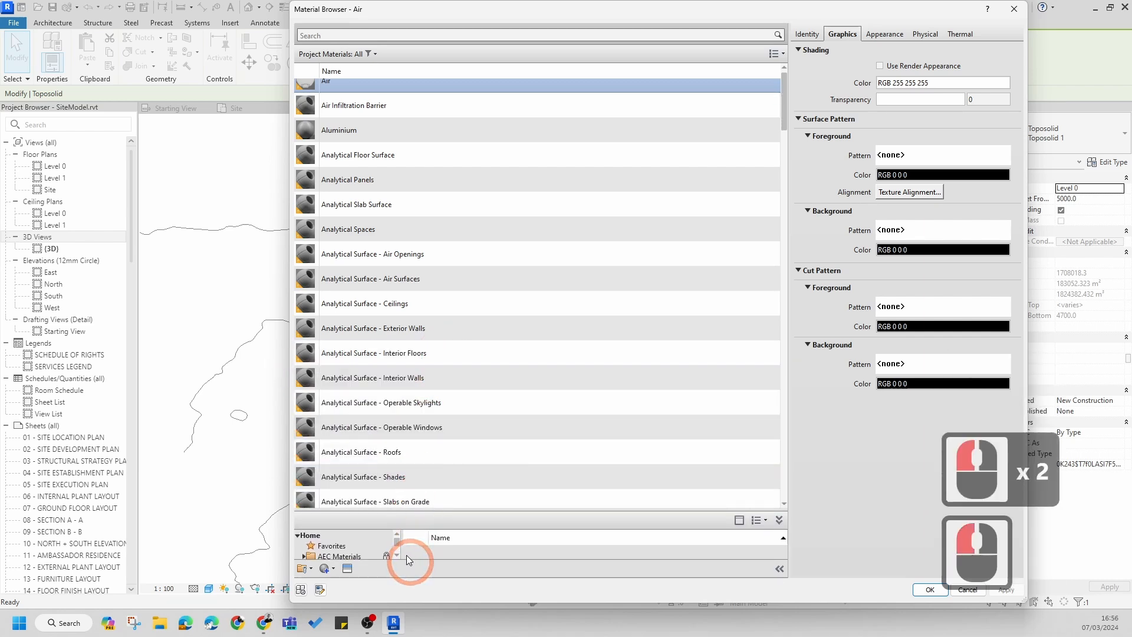
{"action": "left_click", "coordinate": [297, 538]}
{"action": "left_click", "coordinate": [297, 539]}
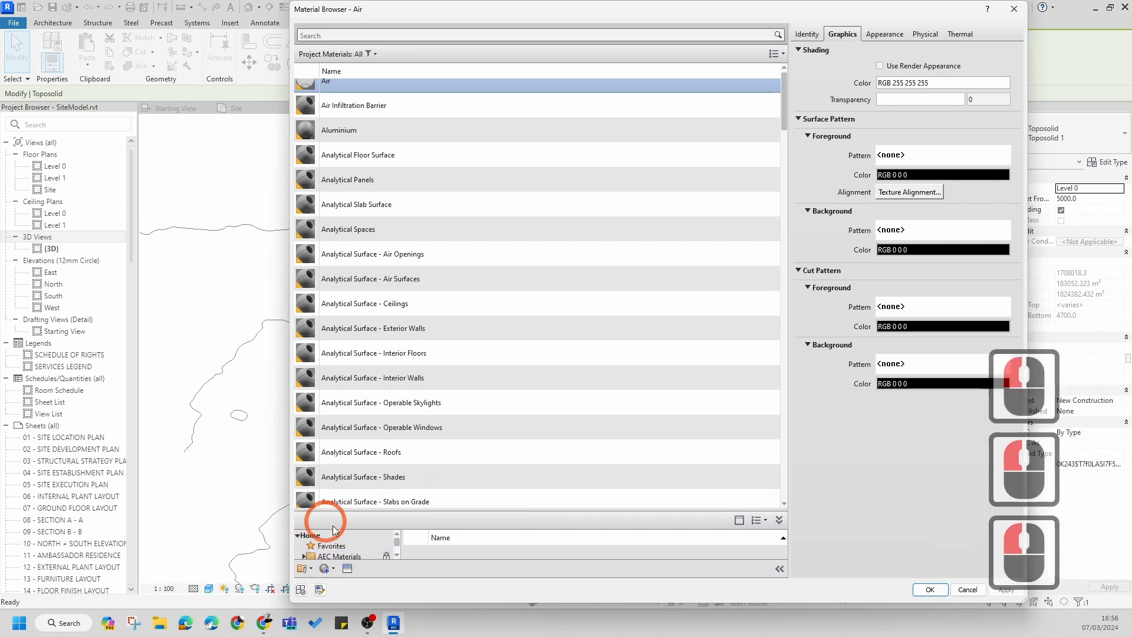
{"action": "left_click_drag", "start_coordinate": [500, 509], "coordinate": [528, 315]}
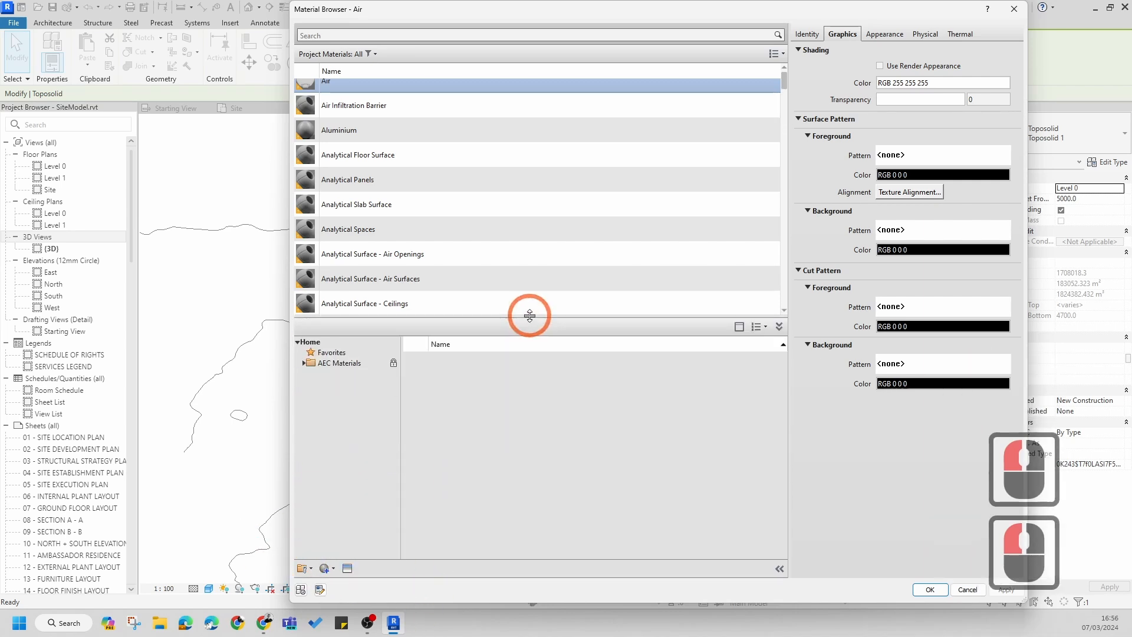
- Browse the Misc category of the AEC Materials library for a suitable ground surface material
{"action": "left_click", "coordinate": [304, 362]}
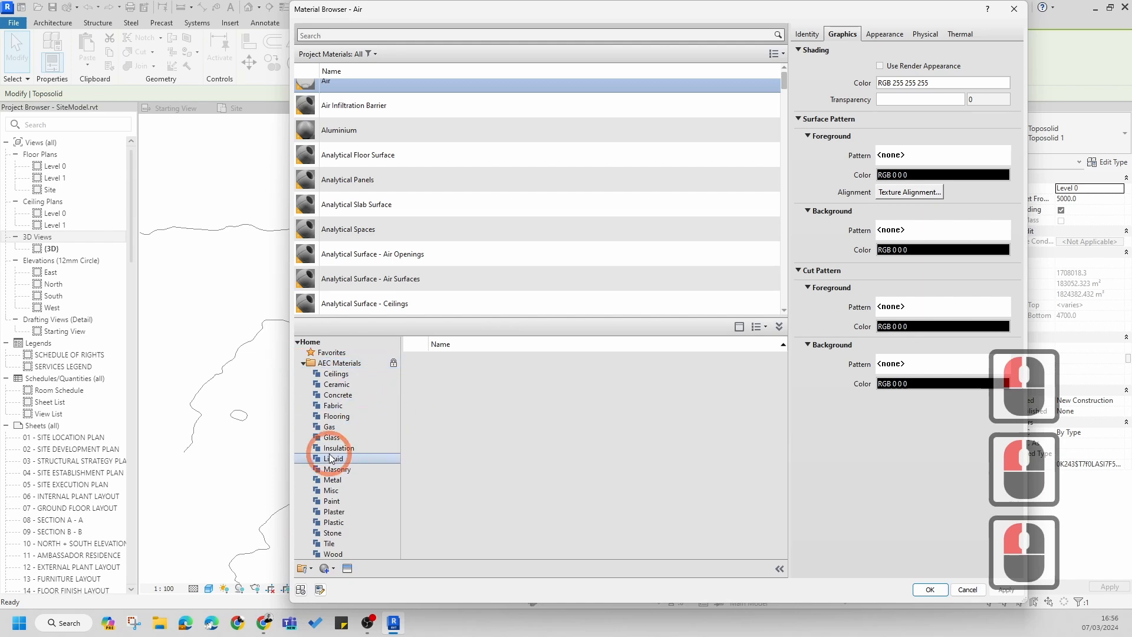
{"action": "scroll", "coordinate": [363, 422], "scroll_direction": "down", "scroll_amount": 4}
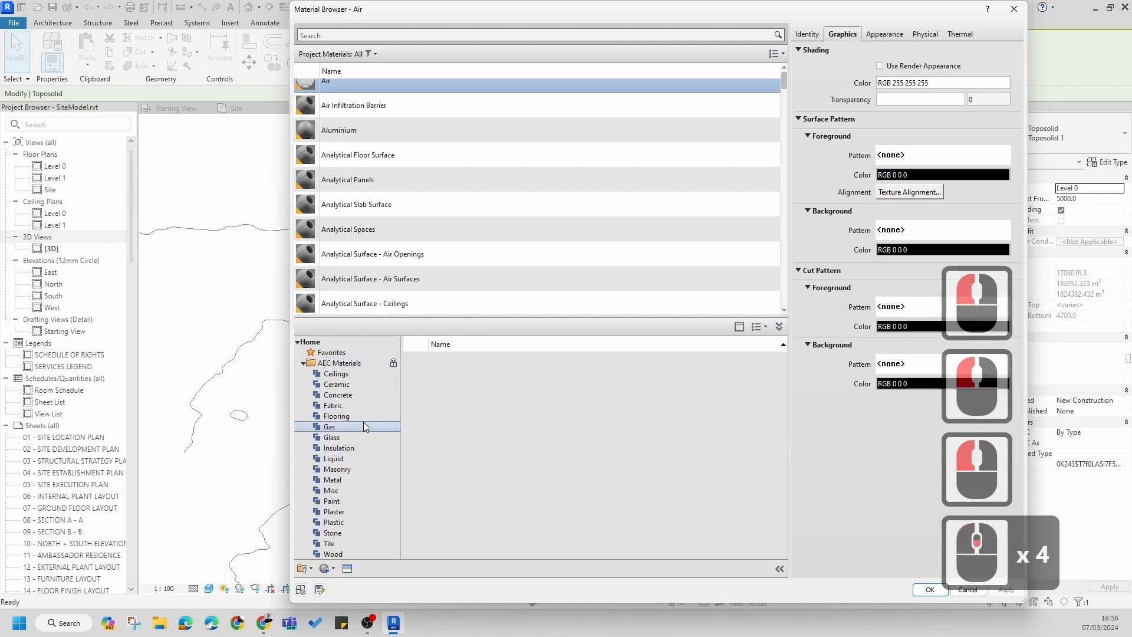
{"action": "double_click", "coordinate": [352, 490]}
{"action": "scroll", "coordinate": [557, 480], "scroll_direction": "down", "scroll_amount": 20}
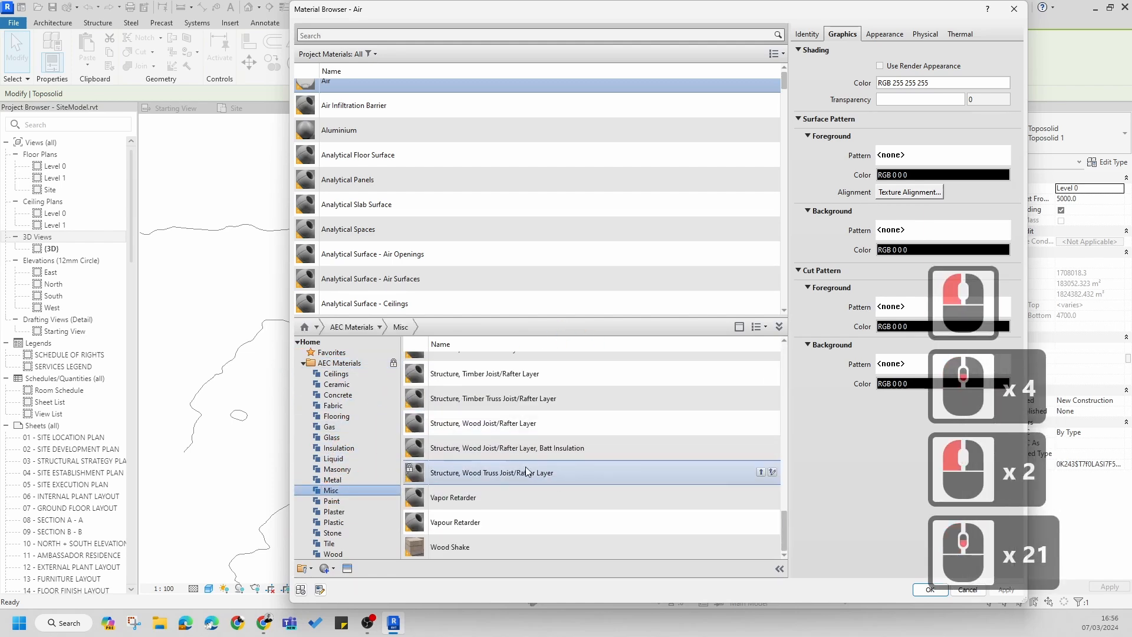
{"action": "scroll", "coordinate": [554, 466], "scroll_direction": "up", "scroll_amount": 6}
{"action": "scroll", "coordinate": [551, 439], "scroll_direction": "down", "scroll_amount": 3}
{"action": "scroll", "coordinate": [331, 475], "scroll_direction": "down", "scroll_amount": 6}
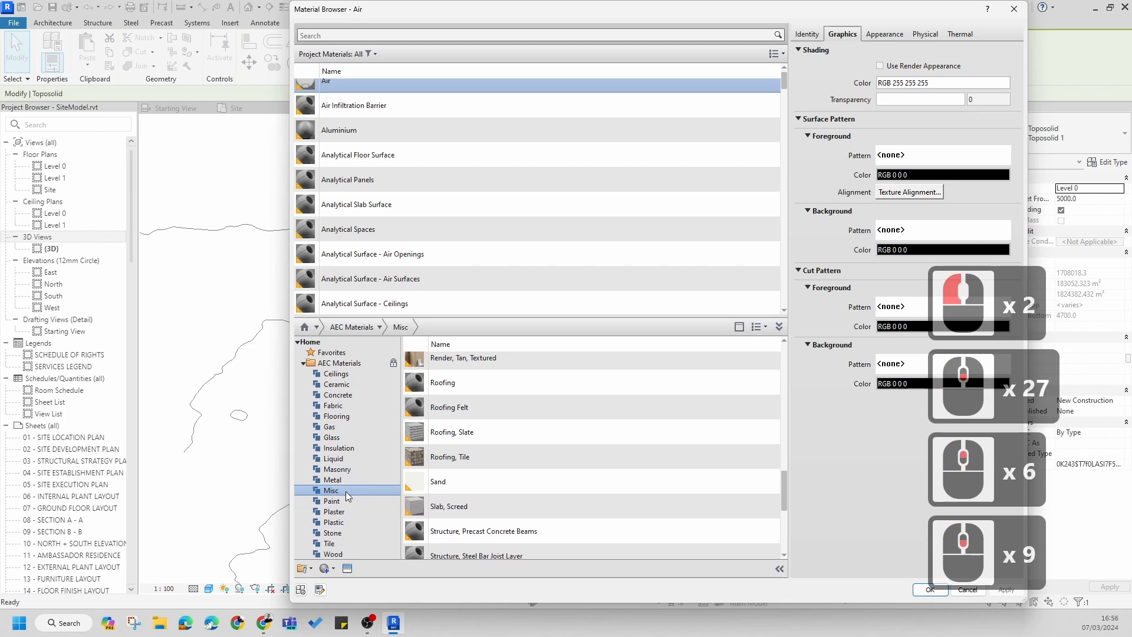
{"action": "scroll", "coordinate": [307, 466], "scroll_direction": "up", "scroll_amount": 6}
{"action": "scroll", "coordinate": [463, 384], "scroll_direction": "up", "scroll_amount": 18}
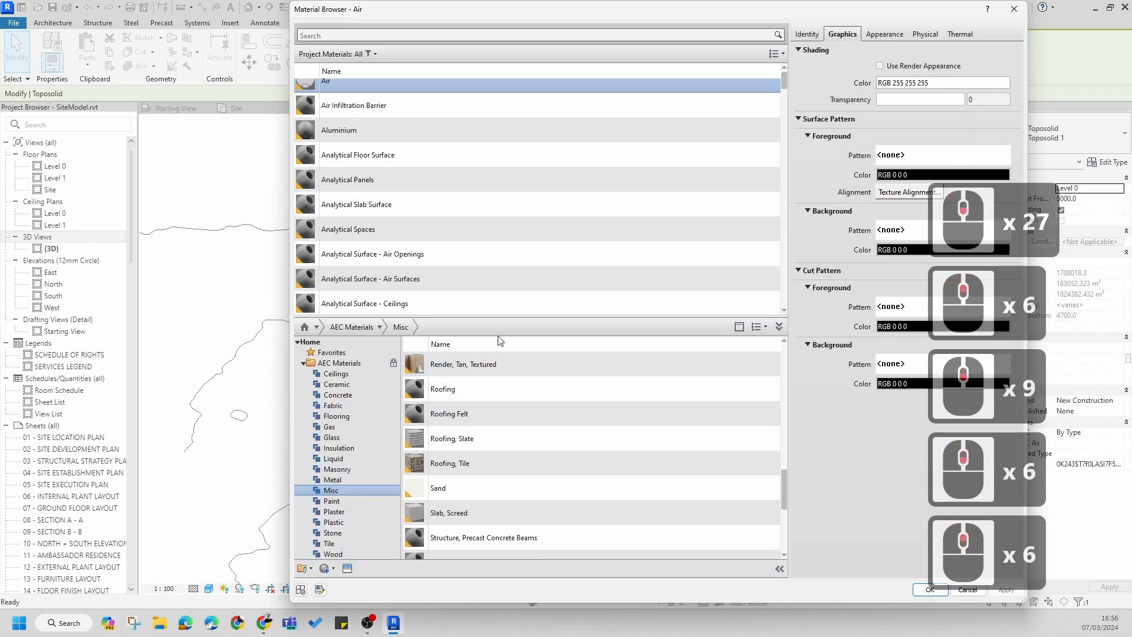
{"action": "scroll", "coordinate": [461, 369], "scroll_direction": "up", "scroll_amount": 20}
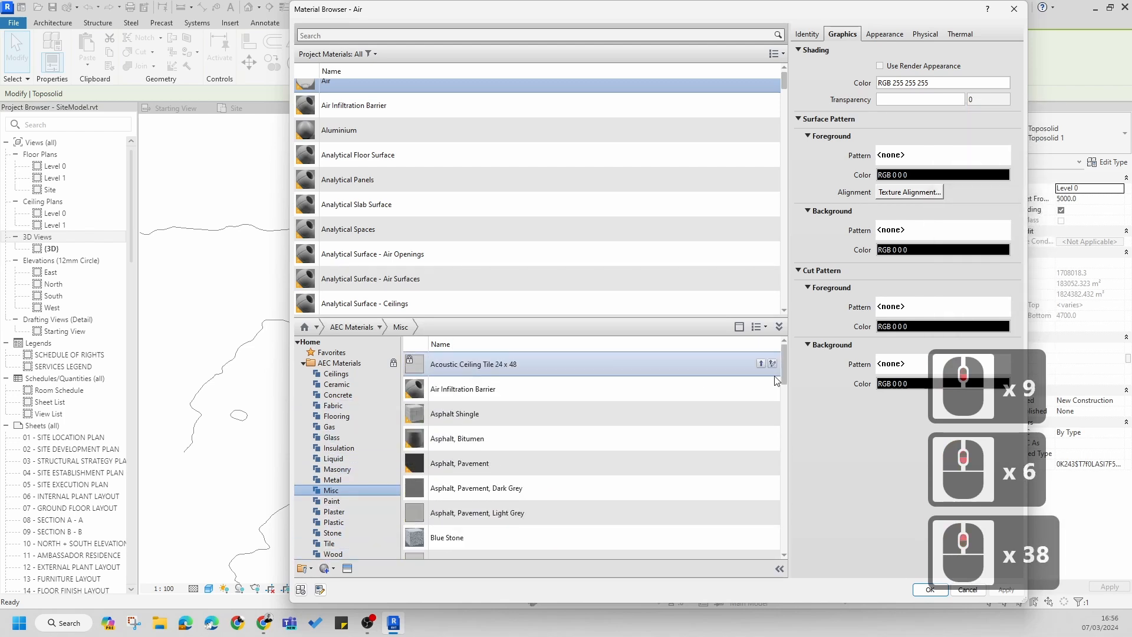
{"action": "scroll", "coordinate": [442, 293], "scroll_direction": "up", "scroll_amount": 5}
- Search the materials for grass, add the library's Grass material to the project and assign it to the Finish 2 [5] layer
{"action": "left_click", "coordinate": [352, 36]}
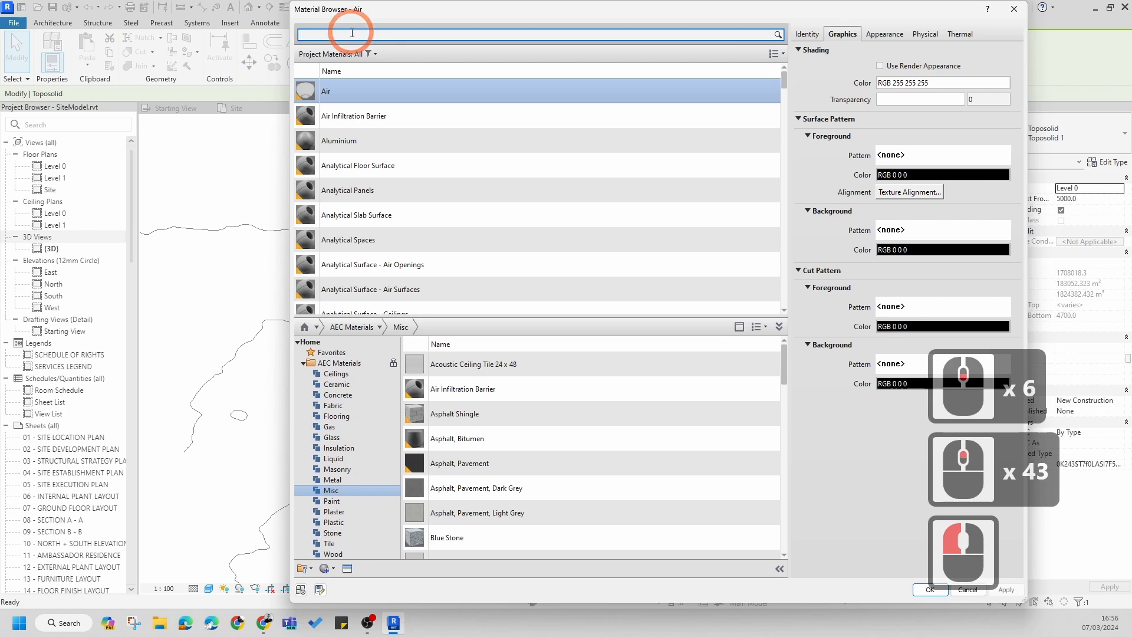
{"action": "type", "text": "grass"}
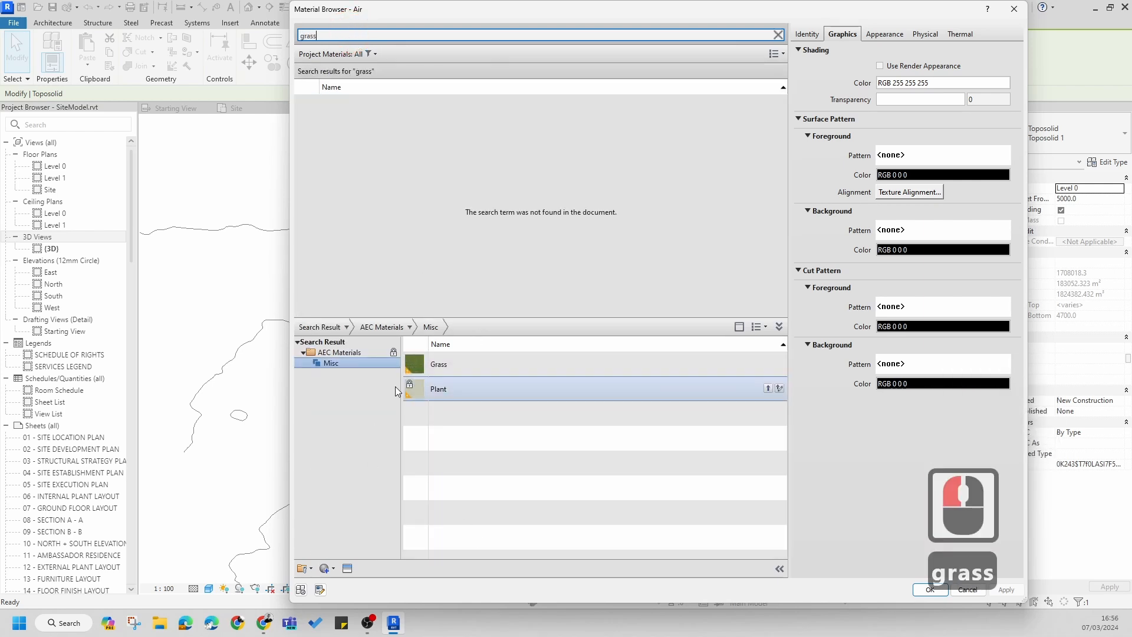
{"action": "left_click", "coordinate": [431, 366]}
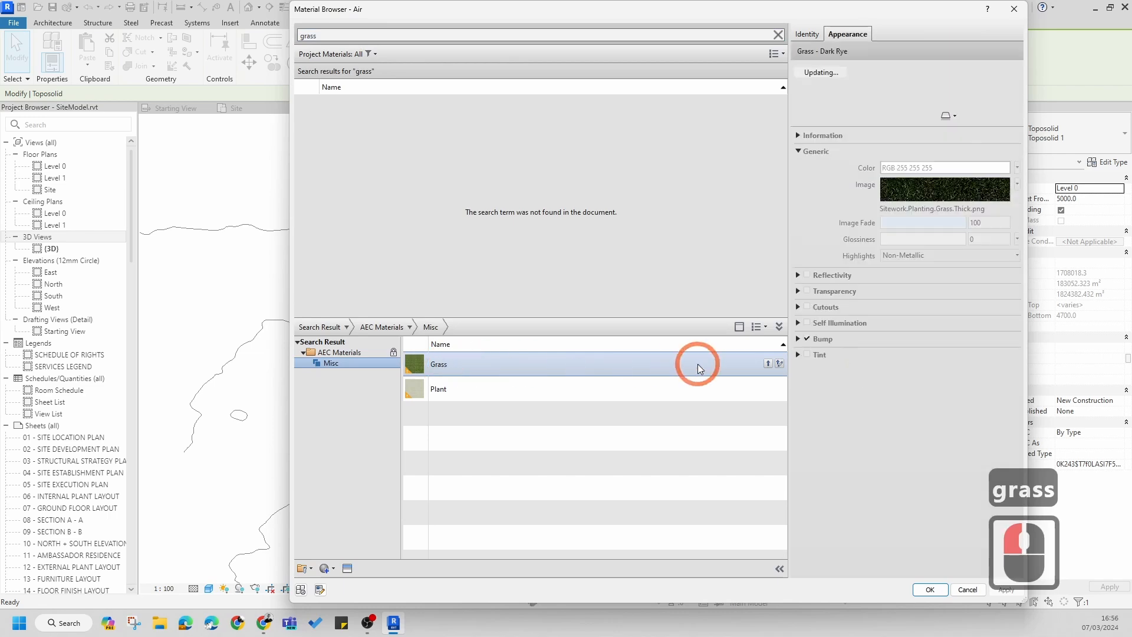
{"action": "left_click", "coordinate": [768, 364]}
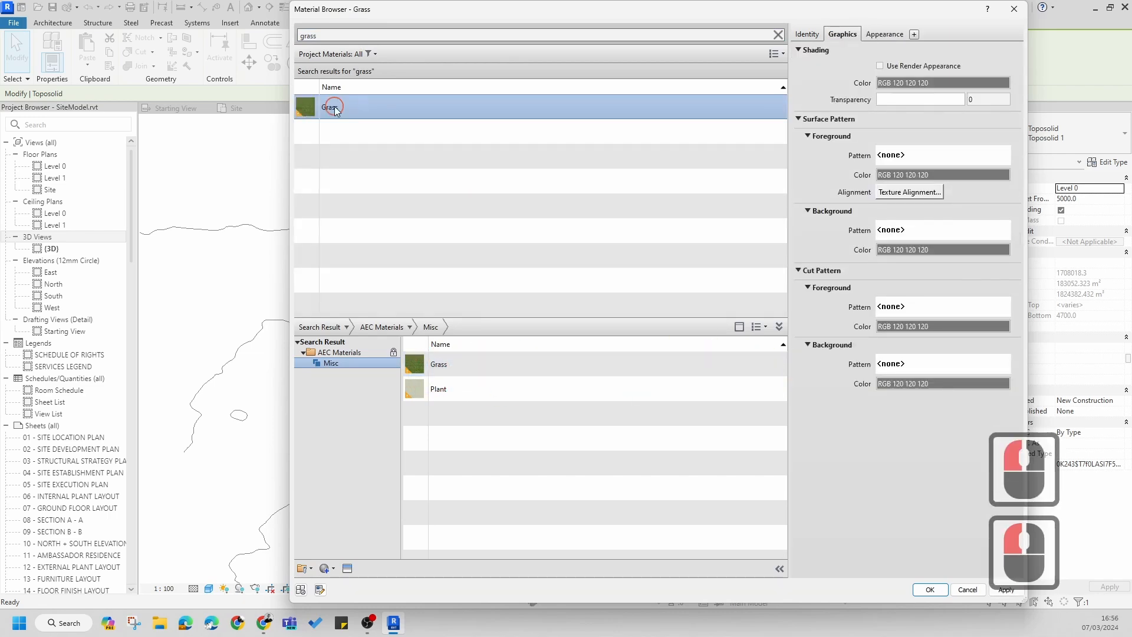
{"action": "double_click", "coordinate": [335, 110]}
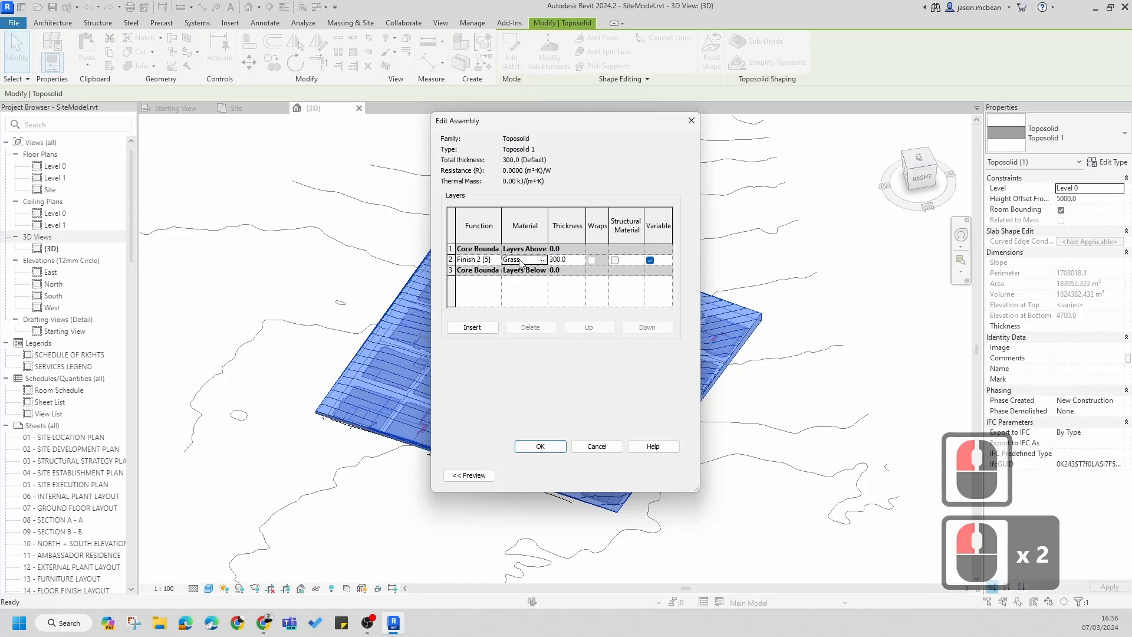
- Set the thickness of the toposolid's Grass layer to 15000 mm
{"action": "left_click", "coordinate": [576, 260]}
{"action": "left_click", "coordinate": [558, 260]}
{"action": "left_click", "coordinate": [600, 375]}
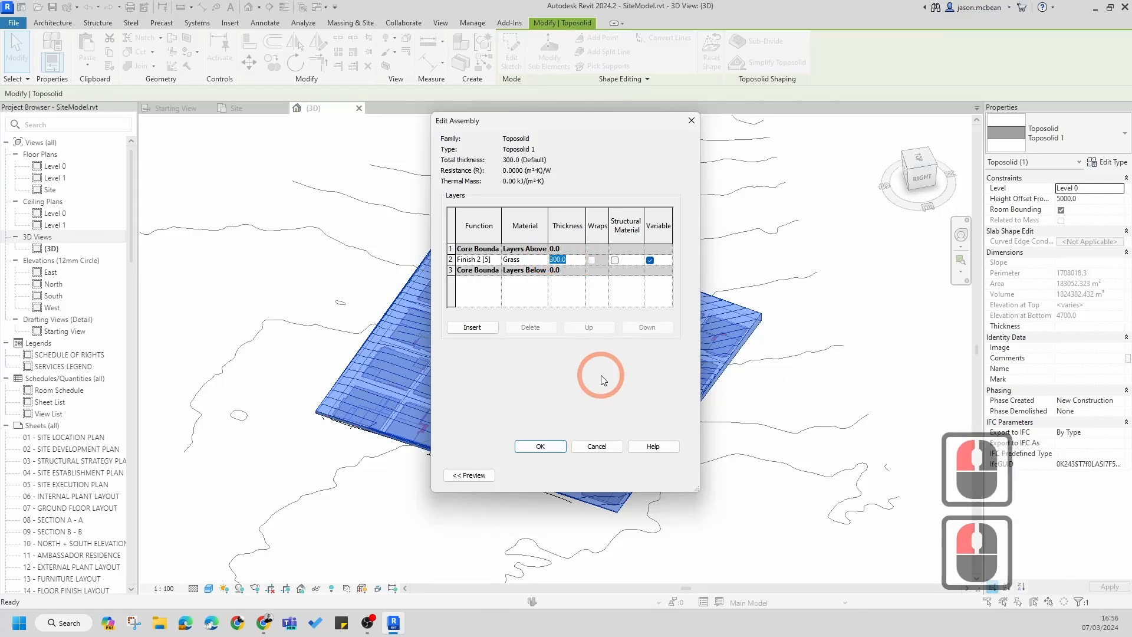
{"action": "type", "text": "1500"}
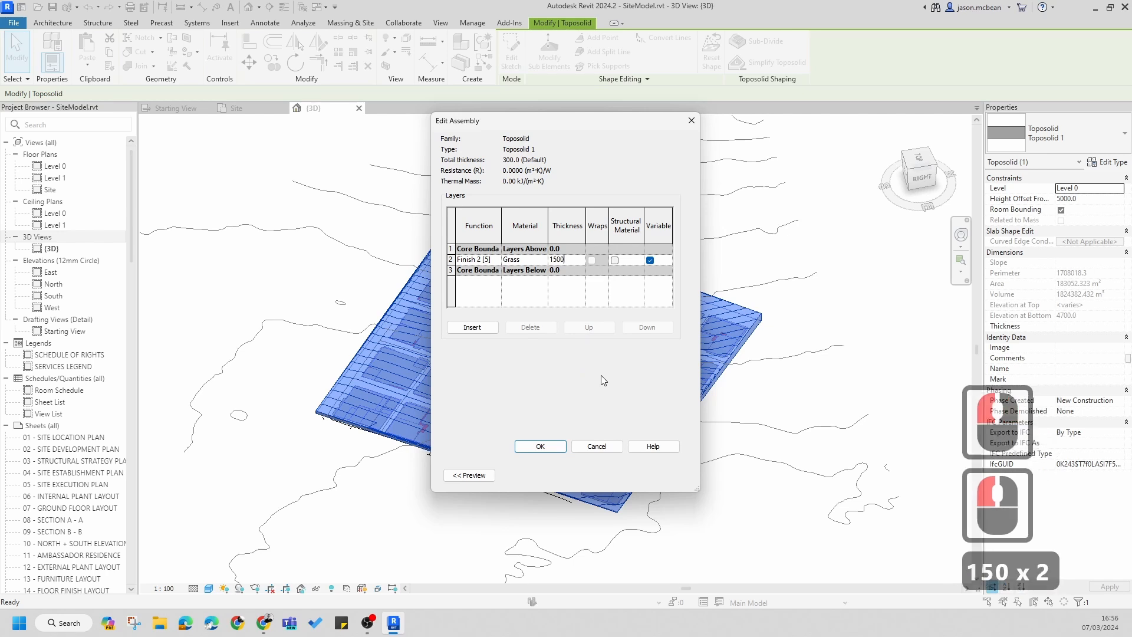
{"action": "type", "text": "0"}
{"action": "key", "text": "Return"}
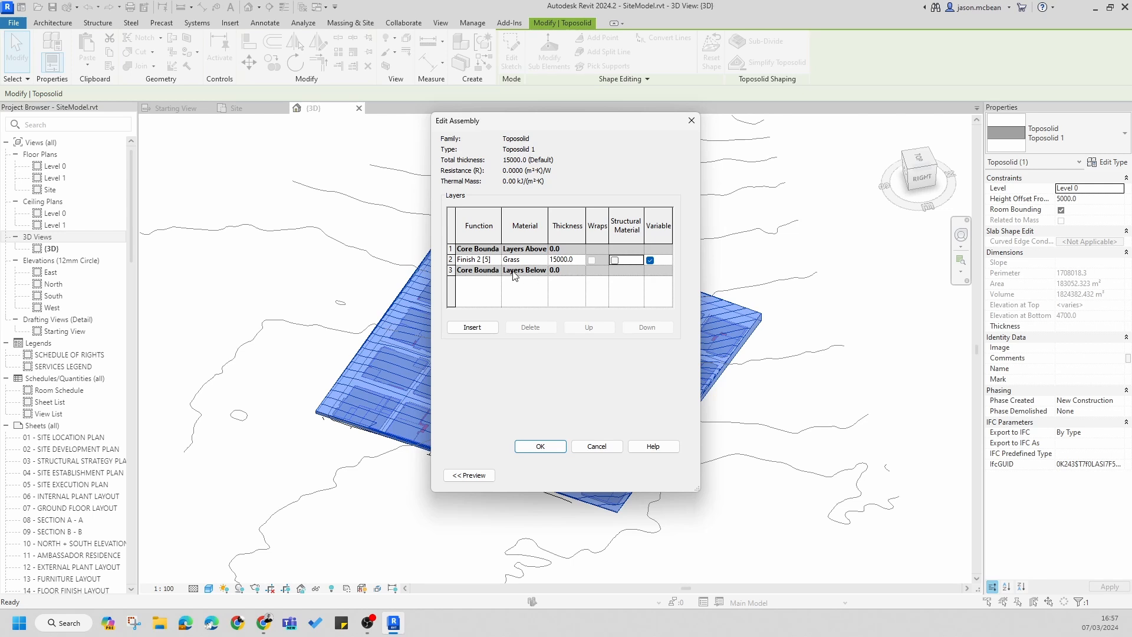
- Set the Grass material's shading colour to a medium green, RGB 081-140-066
{"action": "left_click", "coordinate": [530, 259]}
{"action": "left_click", "coordinate": [543, 260]}
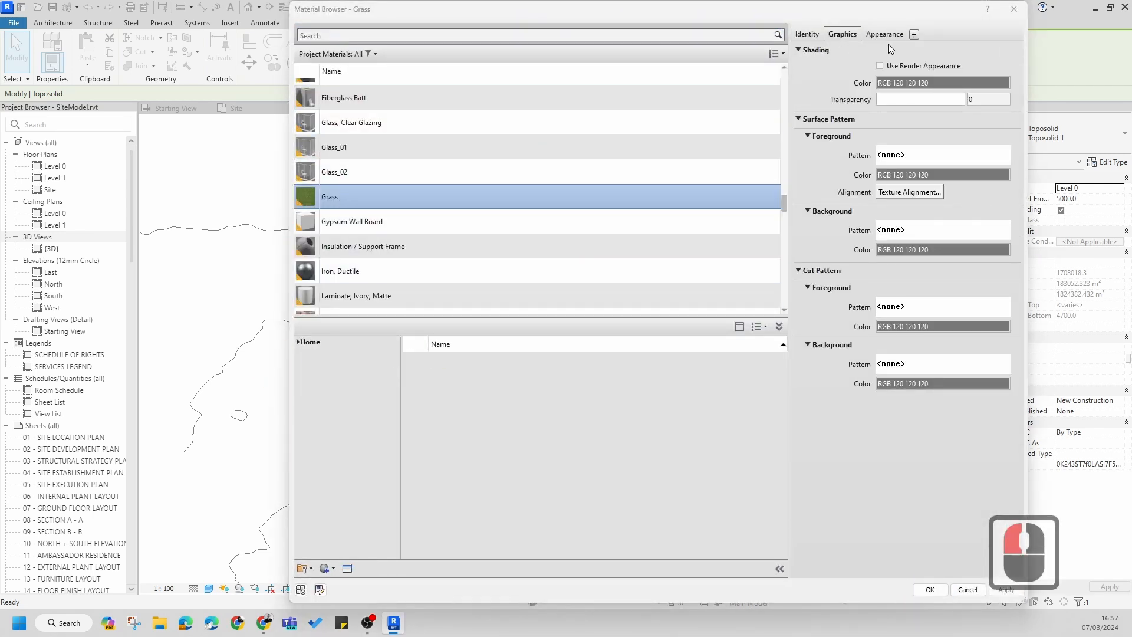
{"action": "left_click", "coordinate": [888, 80]}
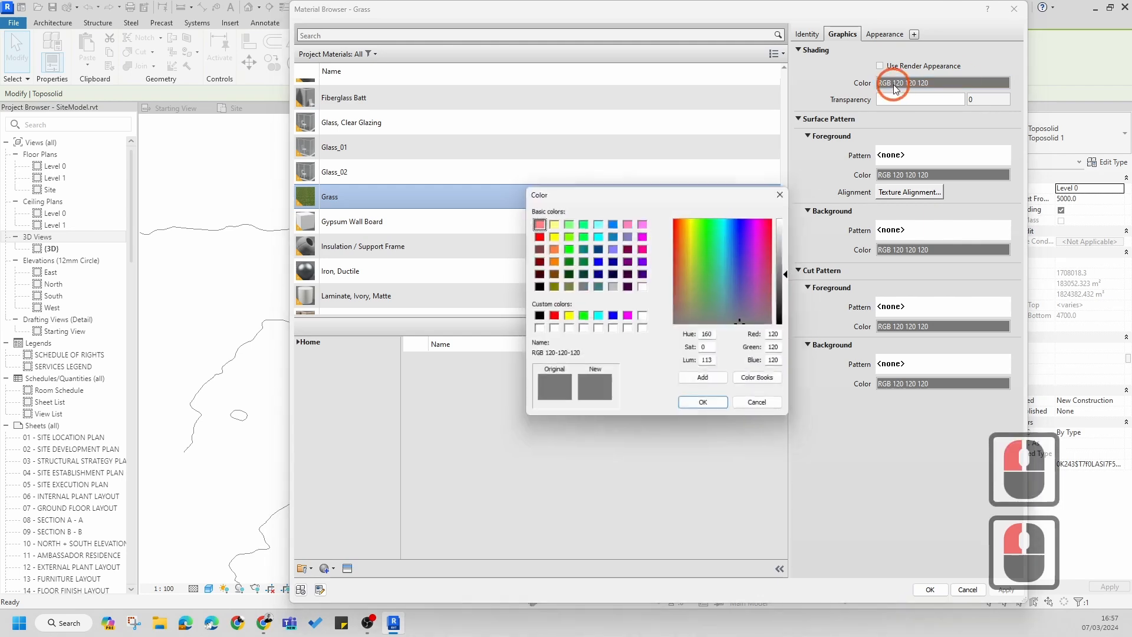
{"action": "left_click", "coordinate": [711, 276]}
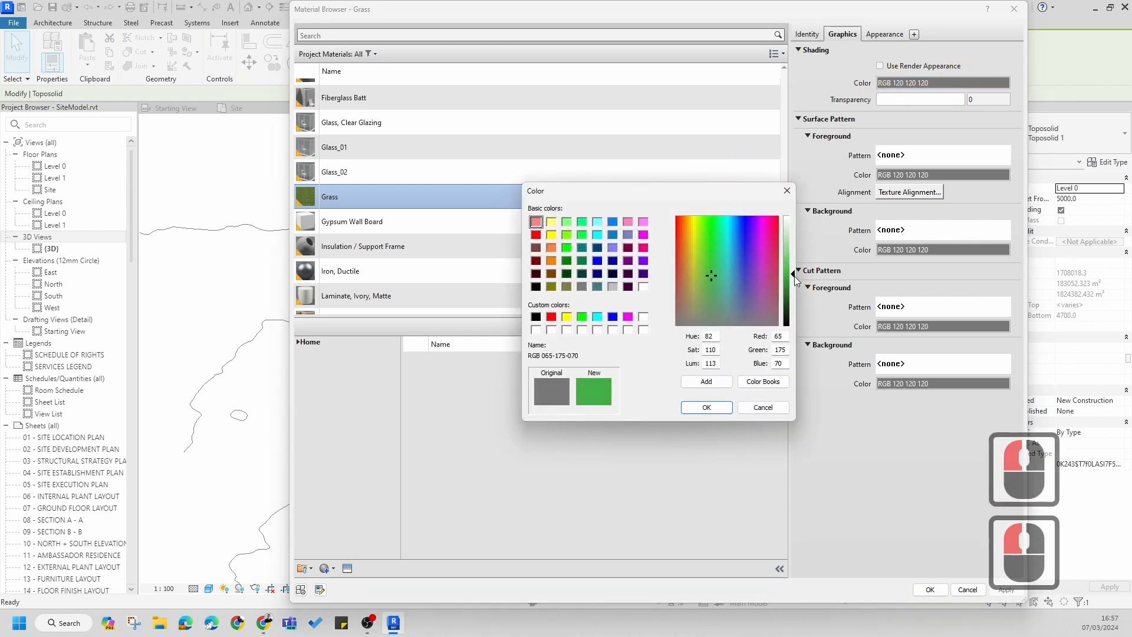
{"action": "left_click_drag", "start_coordinate": [794, 276], "coordinate": [794, 289]}
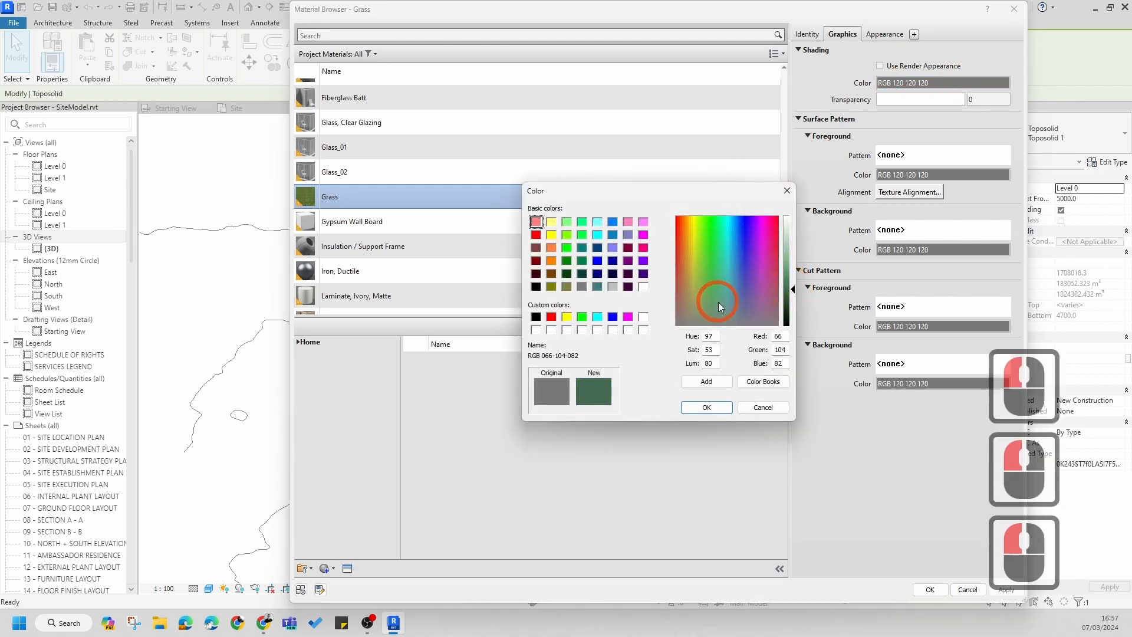
{"action": "left_click", "coordinate": [708, 287]}
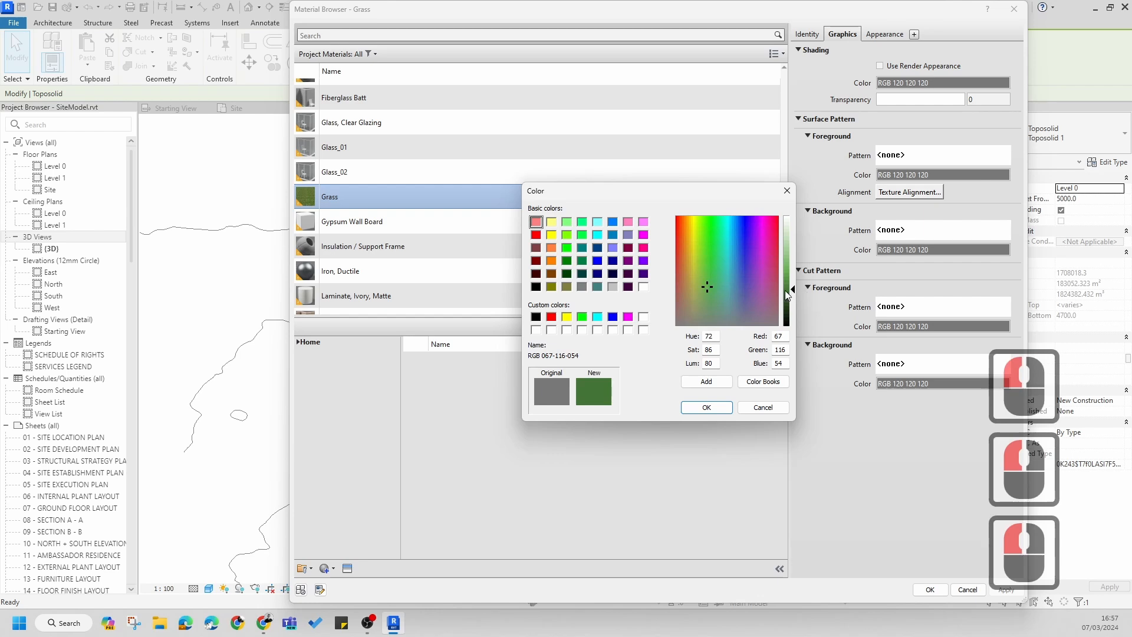
{"action": "left_click_drag", "start_coordinate": [787, 295], "coordinate": [789, 282]}
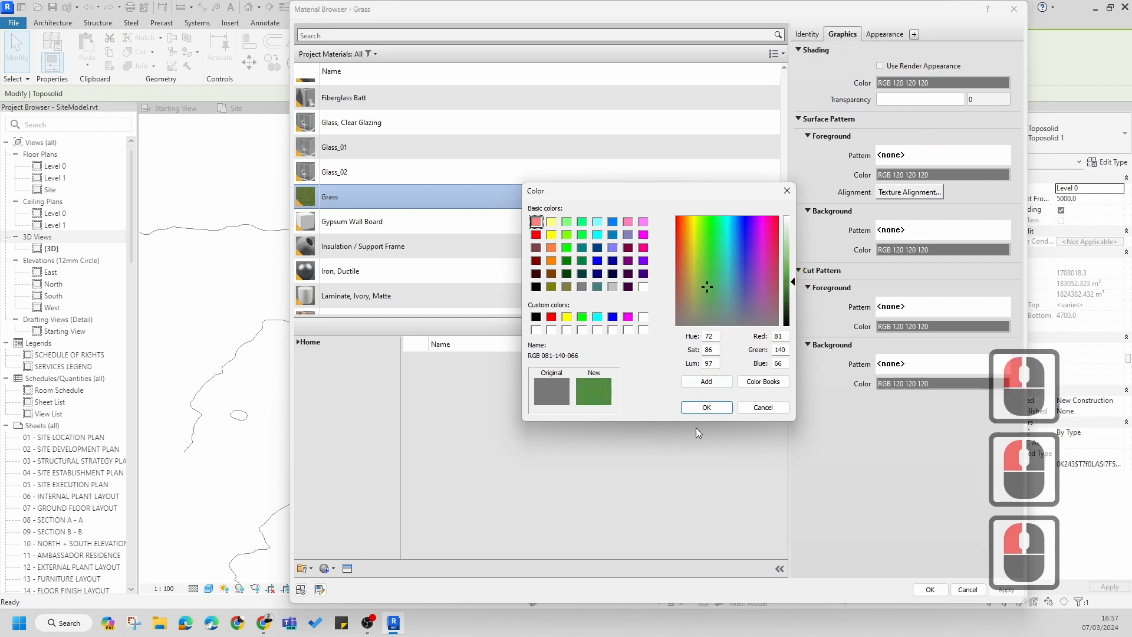
{"action": "left_click", "coordinate": [706, 407]}
- Set the 3D view's visual style to Hidden Line and inspect the thickened toposolid against the SiteCivil.dwg contours
{"action": "left_click_drag", "start_coordinate": [785, 119], "coordinate": [782, 119]}
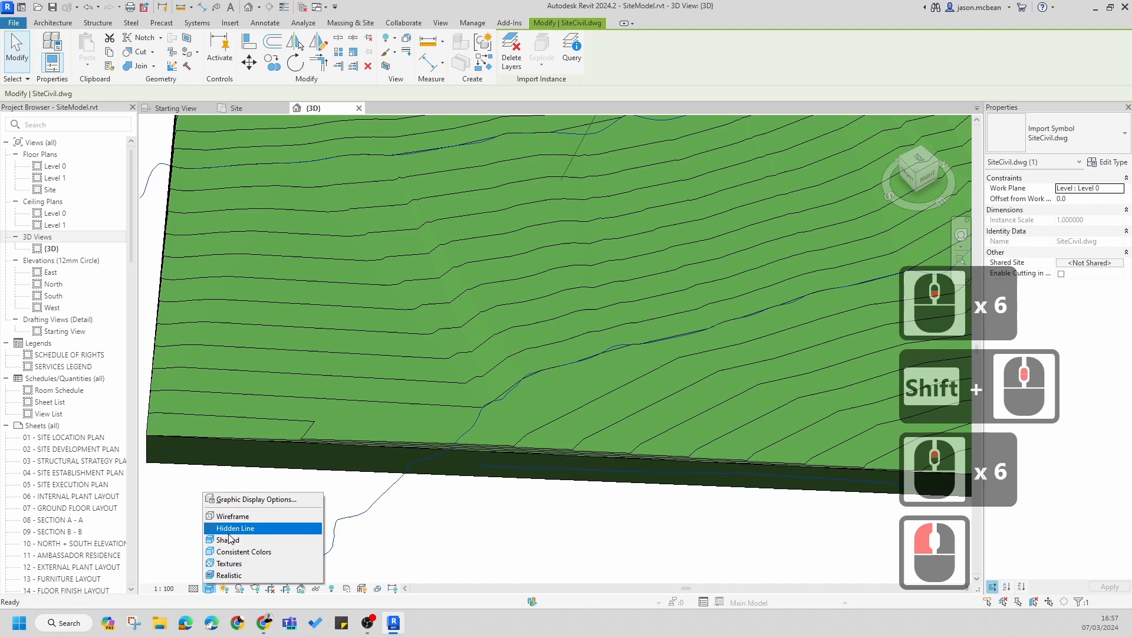
{"action": "left_click", "coordinate": [248, 528]}
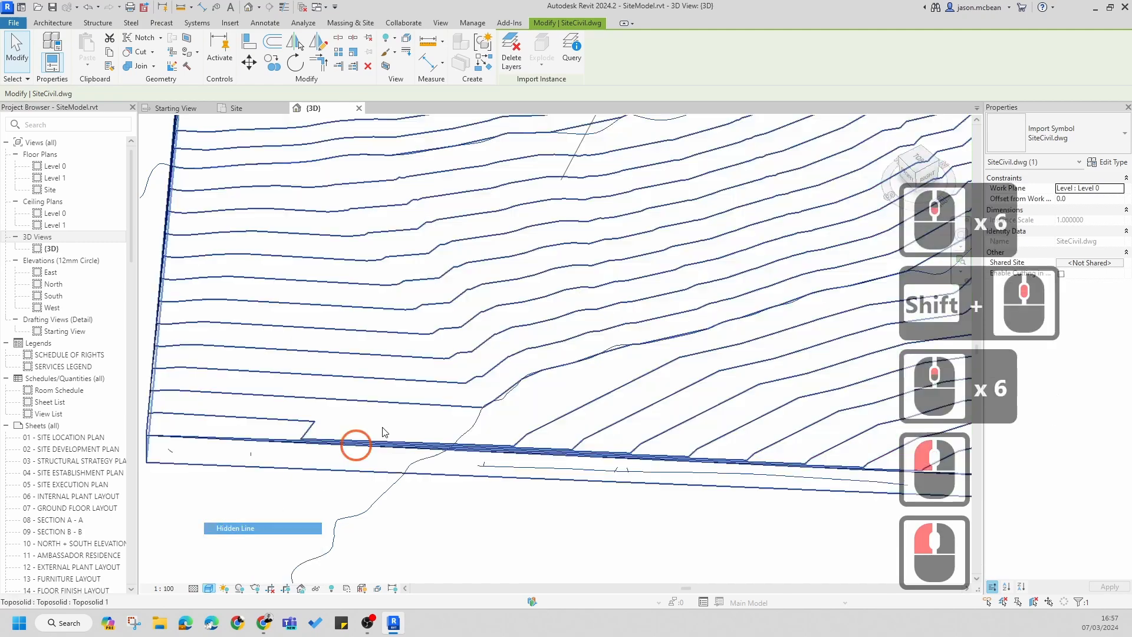
{"action": "scroll", "coordinate": [383, 432], "scroll_direction": "down", "scroll_amount": 7}
{"action": "middle_click_drag", "start_coordinate": [525, 450], "coordinate": [532, 403], "text": "shift"}
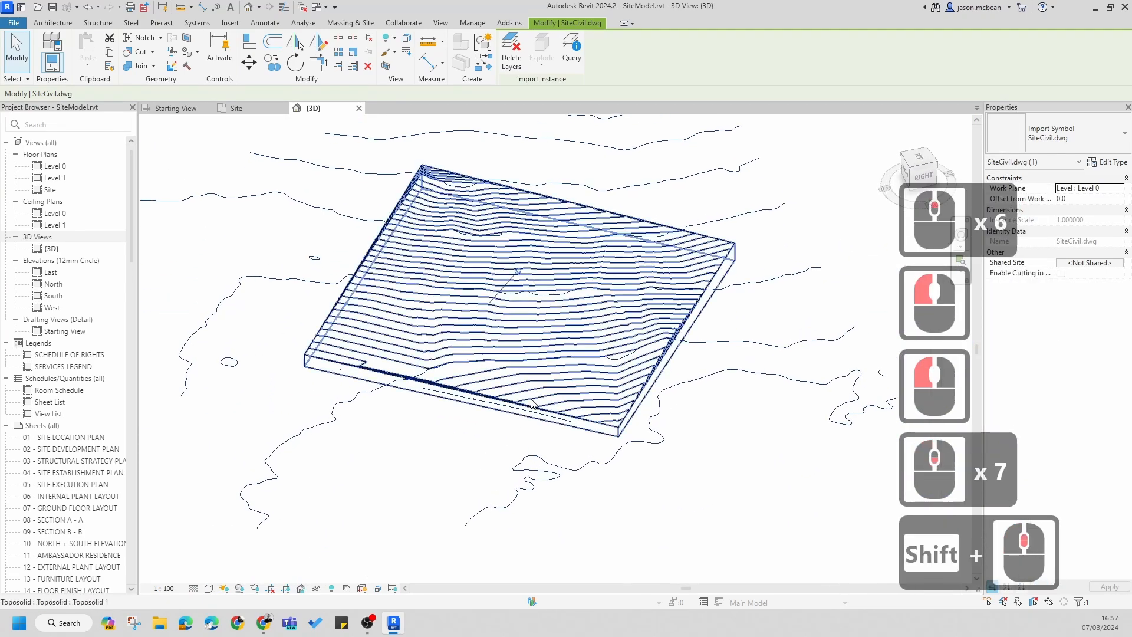
{"action": "scroll", "coordinate": [533, 404], "scroll_direction": "up", "scroll_amount": 4}
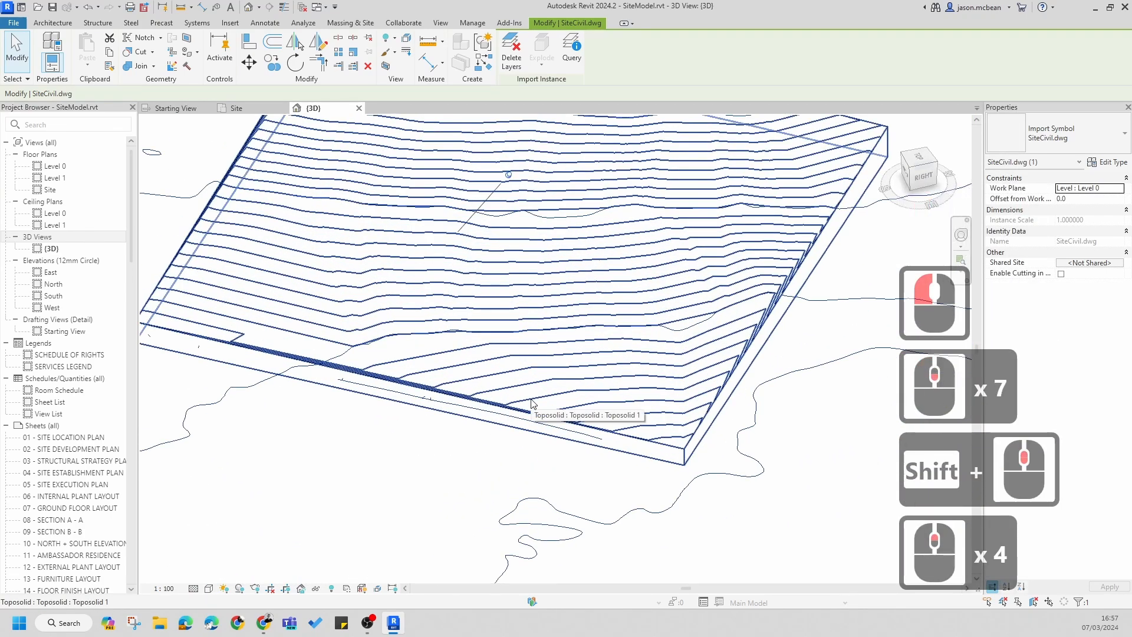
{"action": "scroll", "coordinate": [533, 403], "scroll_direction": "down", "scroll_amount": 6}
{"action": "scroll", "coordinate": [535, 403], "scroll_direction": "up", "scroll_amount": 5}
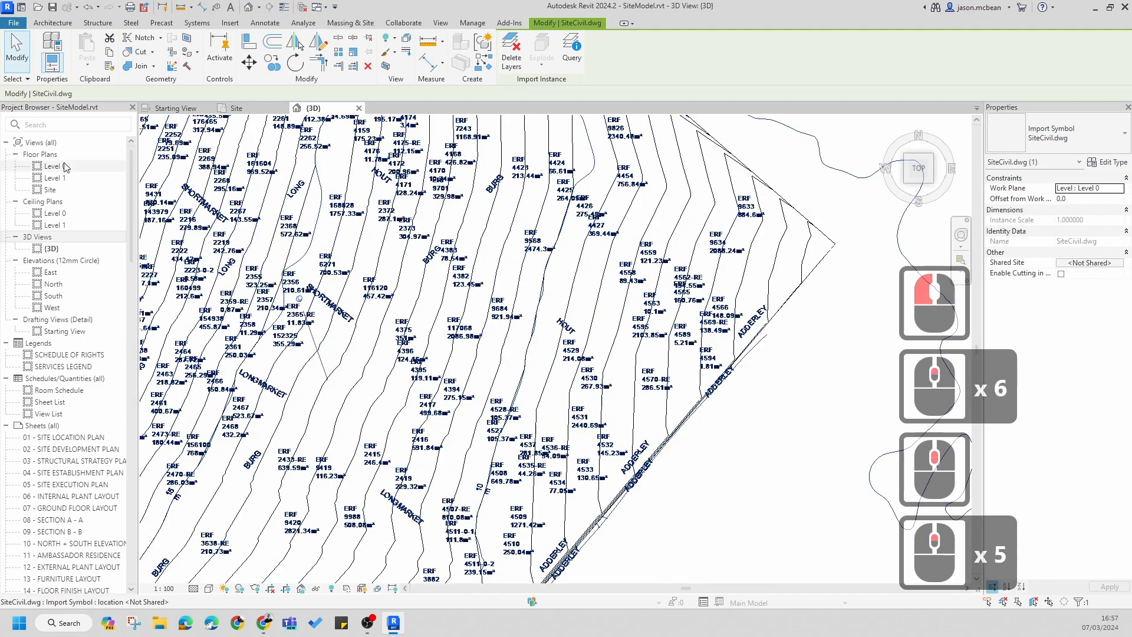
- Open the Site floor plan and set its visual style to Hidden Line
{"action": "double_click", "coordinate": [49, 189]}
{"action": "scroll", "coordinate": [556, 253], "scroll_direction": "down", "scroll_amount": 6}
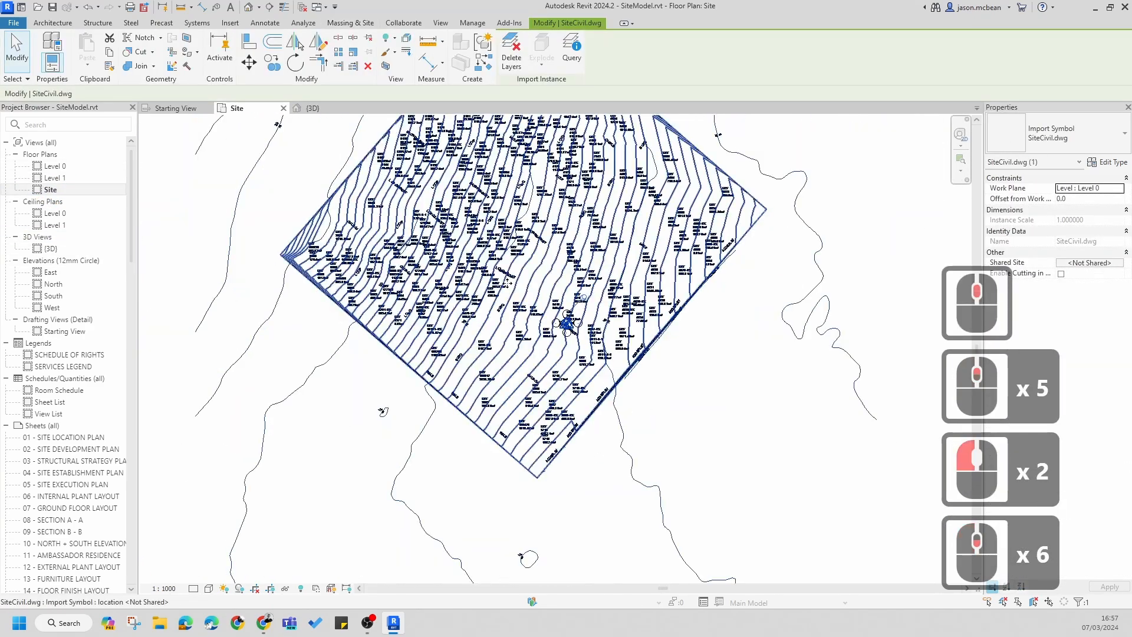
{"action": "middle_click_drag", "start_coordinate": [577, 295], "coordinate": [565, 382]}
{"action": "scroll", "coordinate": [575, 454], "scroll_direction": "up", "scroll_amount": 6}
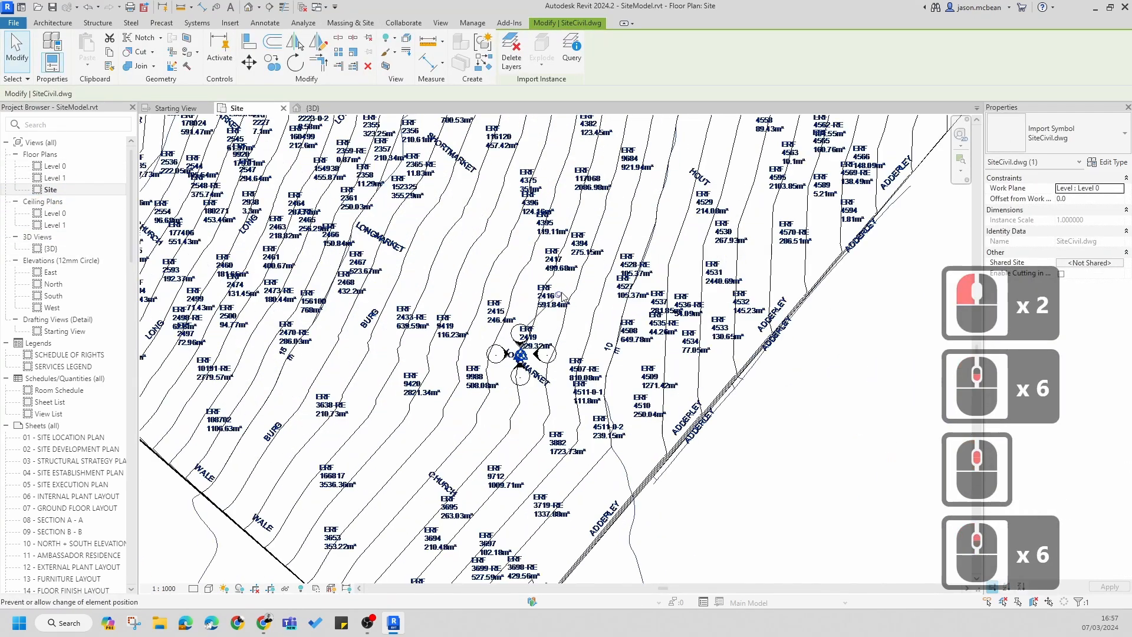
{"action": "left_click", "coordinate": [210, 589]}
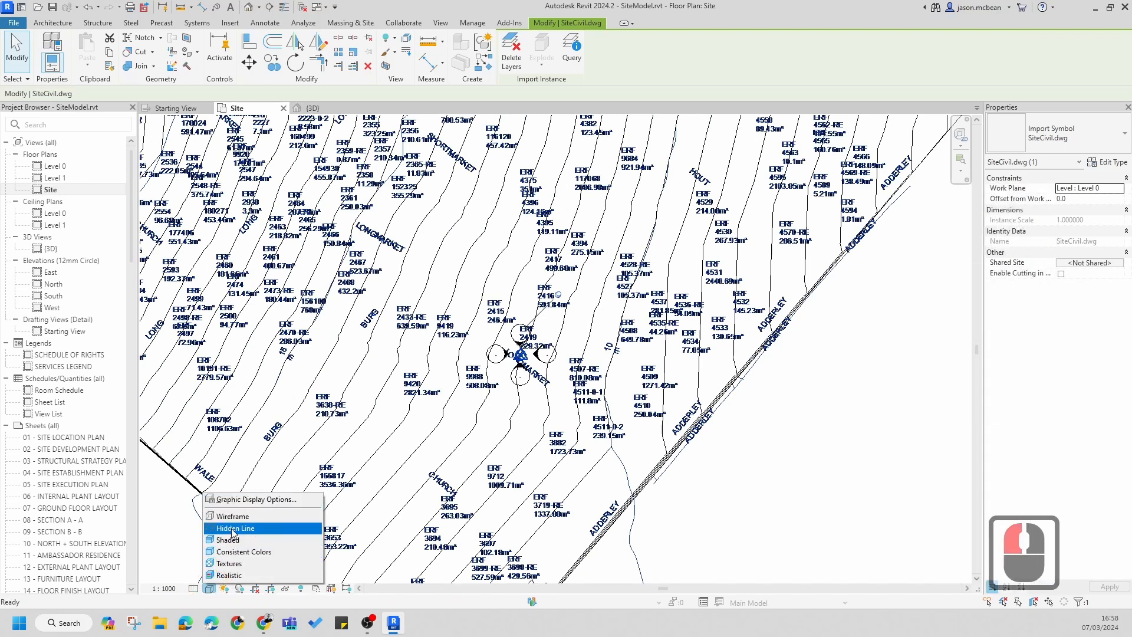
{"action": "left_click", "coordinate": [272, 540]}
- Examine the city blocks, erf labels and contour lines in the Site floor plan
{"action": "scroll", "coordinate": [465, 342], "scroll_direction": "up", "scroll_amount": 5}
{"action": "scroll", "coordinate": [465, 342], "scroll_direction": "down", "scroll_amount": 11}
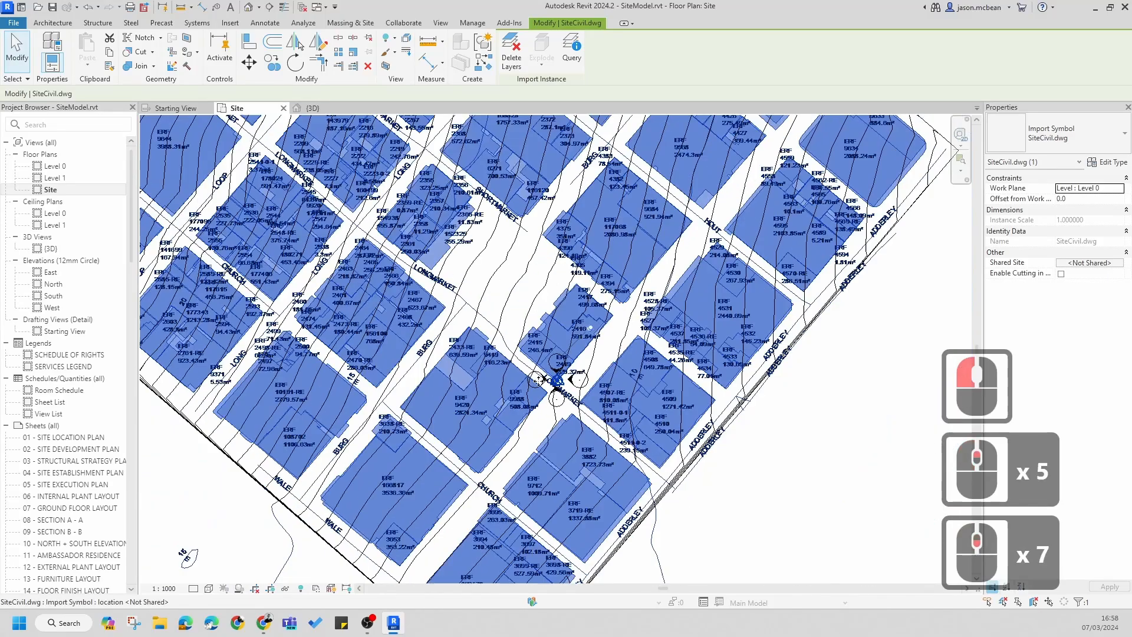
{"action": "middle_click_drag", "start_coordinate": [700, 384], "coordinate": [589, 396]}
{"action": "scroll", "coordinate": [588, 403], "scroll_direction": "up", "scroll_amount": 4}
{"action": "scroll", "coordinate": [588, 402], "scroll_direction": "down", "scroll_amount": 5}
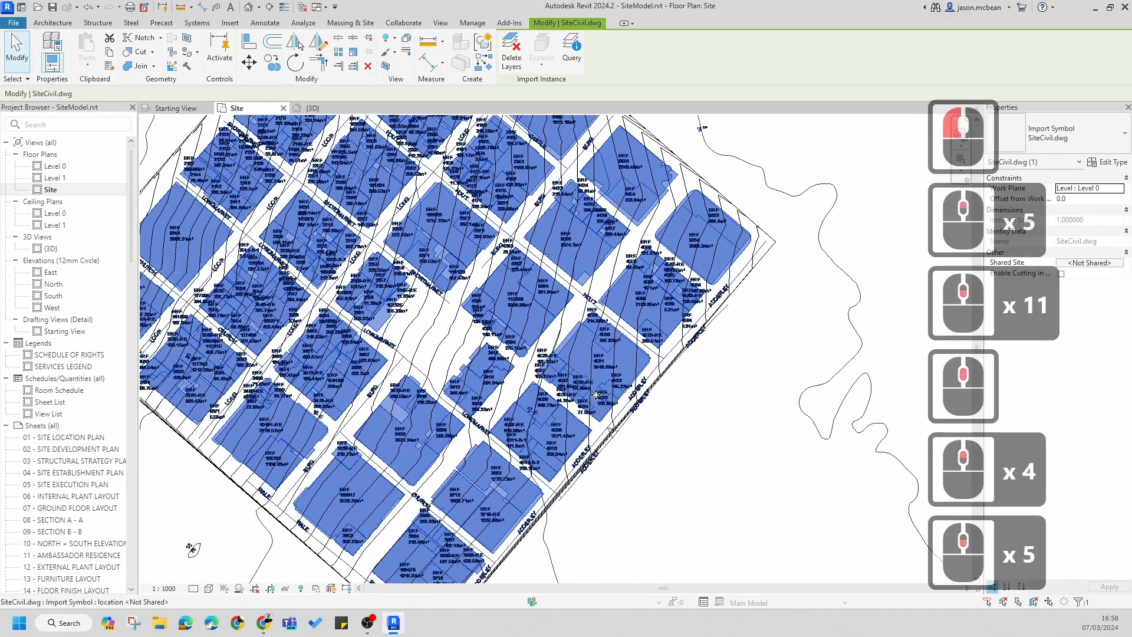
{"action": "scroll", "coordinate": [525, 405], "scroll_direction": "up", "scroll_amount": 12}
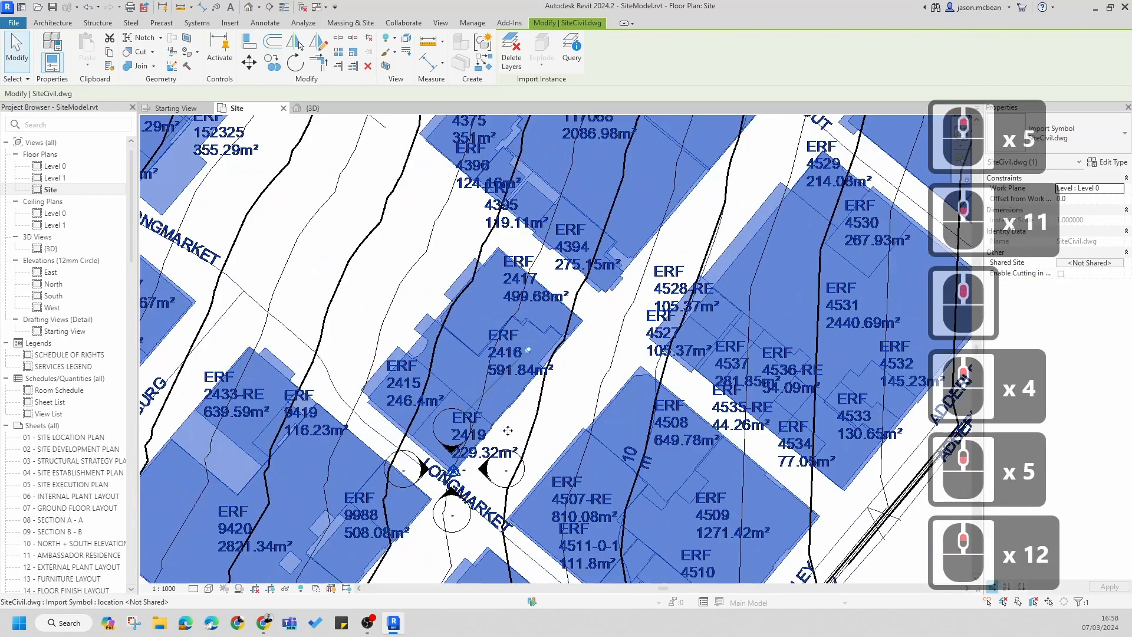
{"action": "scroll", "coordinate": [508, 378], "scroll_direction": "up", "scroll_amount": 4}
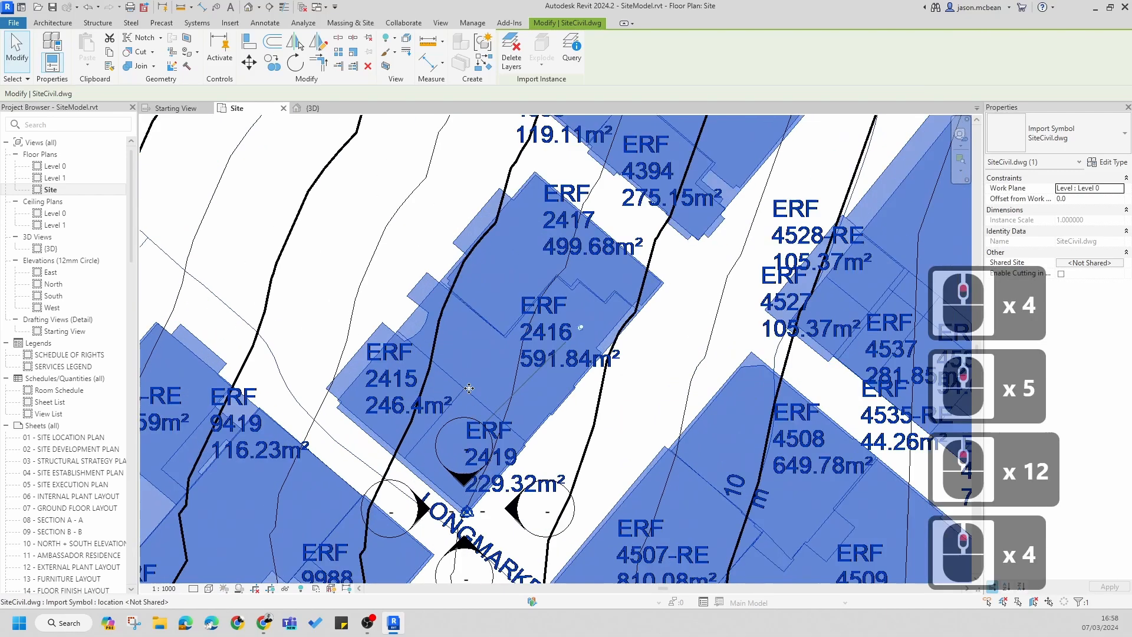
{"action": "scroll", "coordinate": [578, 348], "scroll_direction": "down", "scroll_amount": 7}
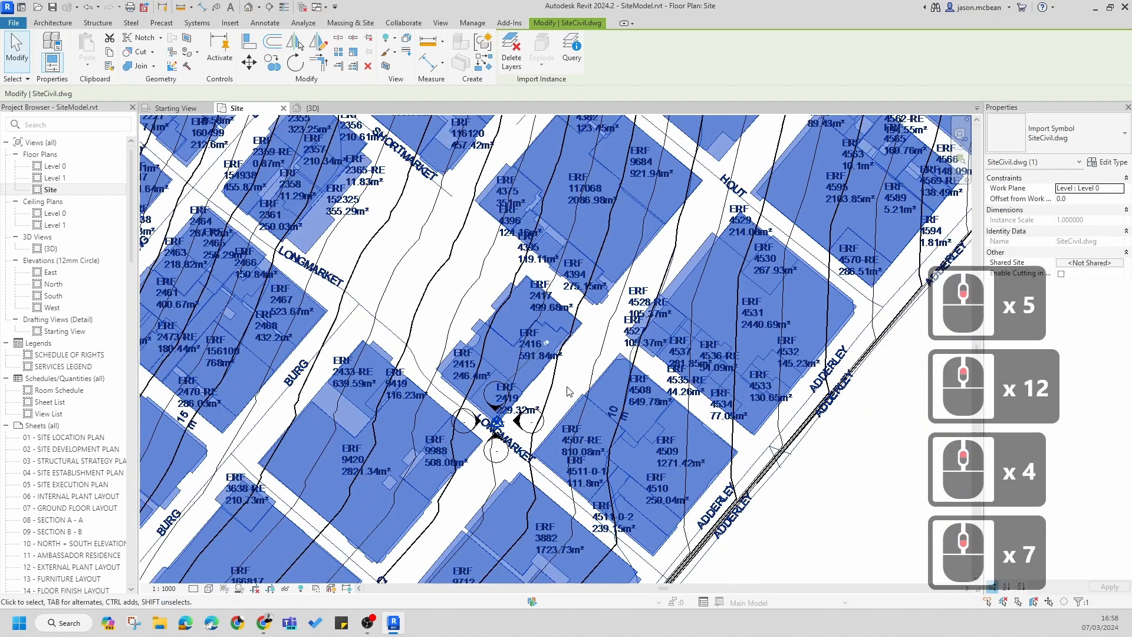
- Duplicate the Site floor plan view
{"action": "right_click", "coordinate": [48, 194]}
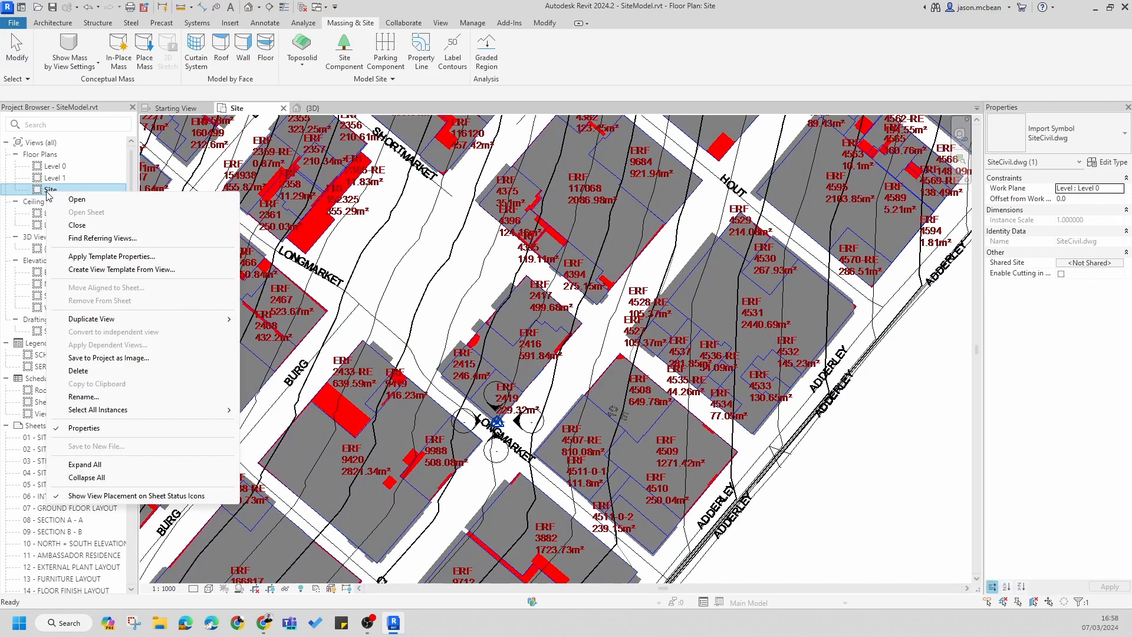
{"action": "left_click", "coordinate": [223, 318]}
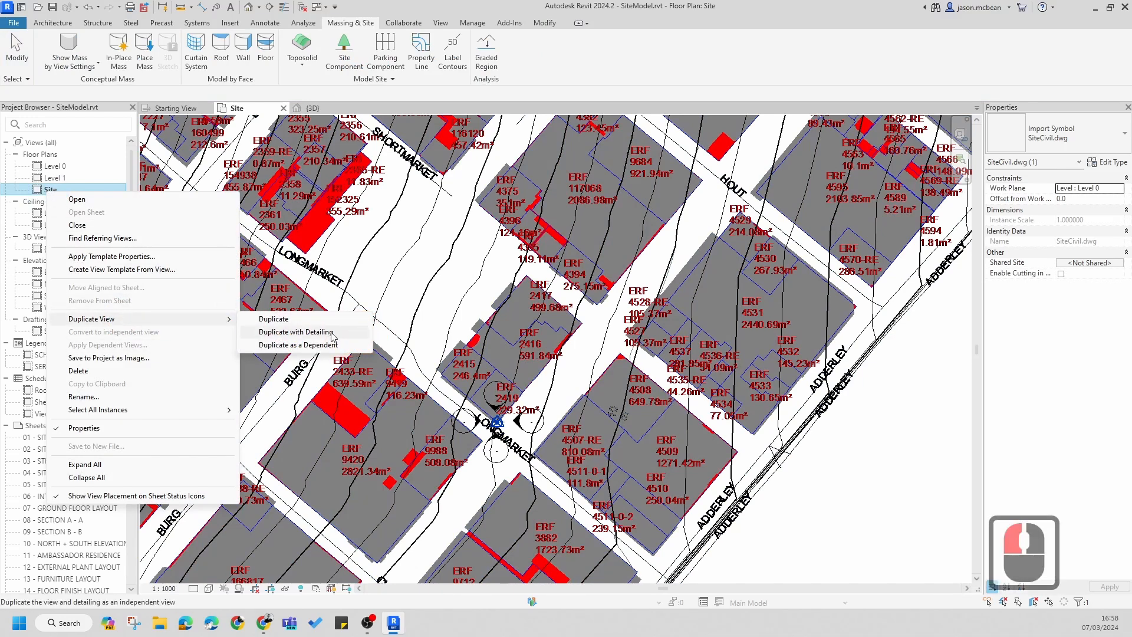
{"action": "left_click", "coordinate": [340, 289]}
- Rename the duplicated floor plan view as Site WK
{"action": "left_click", "coordinate": [74, 203]}
{"action": "right_click", "coordinate": [70, 206]}
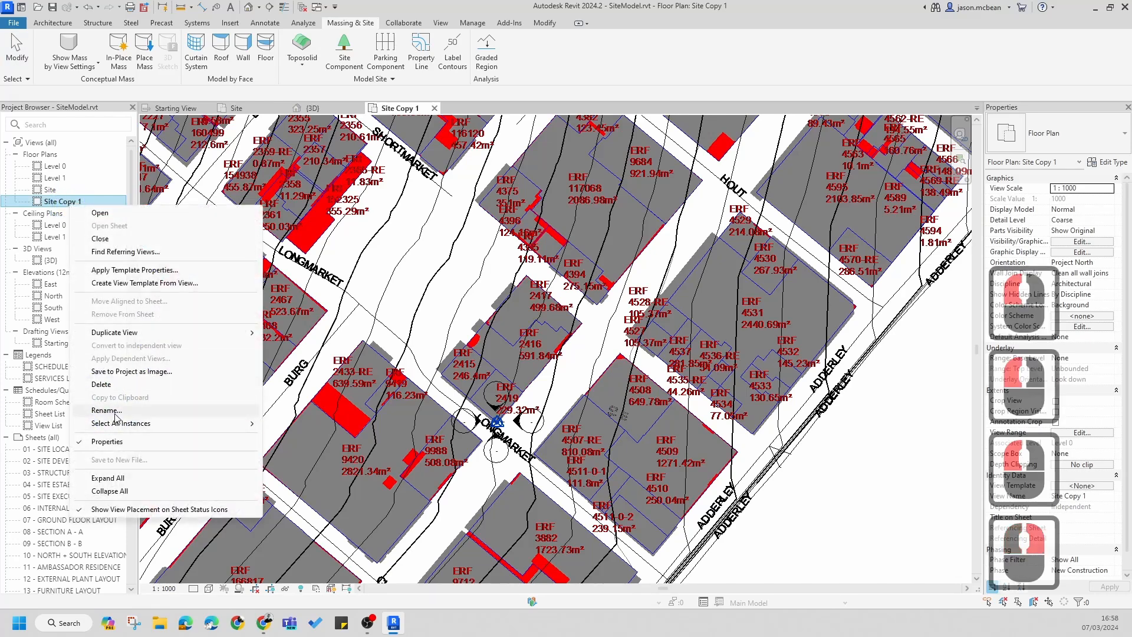
{"action": "left_click", "coordinate": [114, 412]}
{"action": "left_click", "coordinate": [70, 202]}
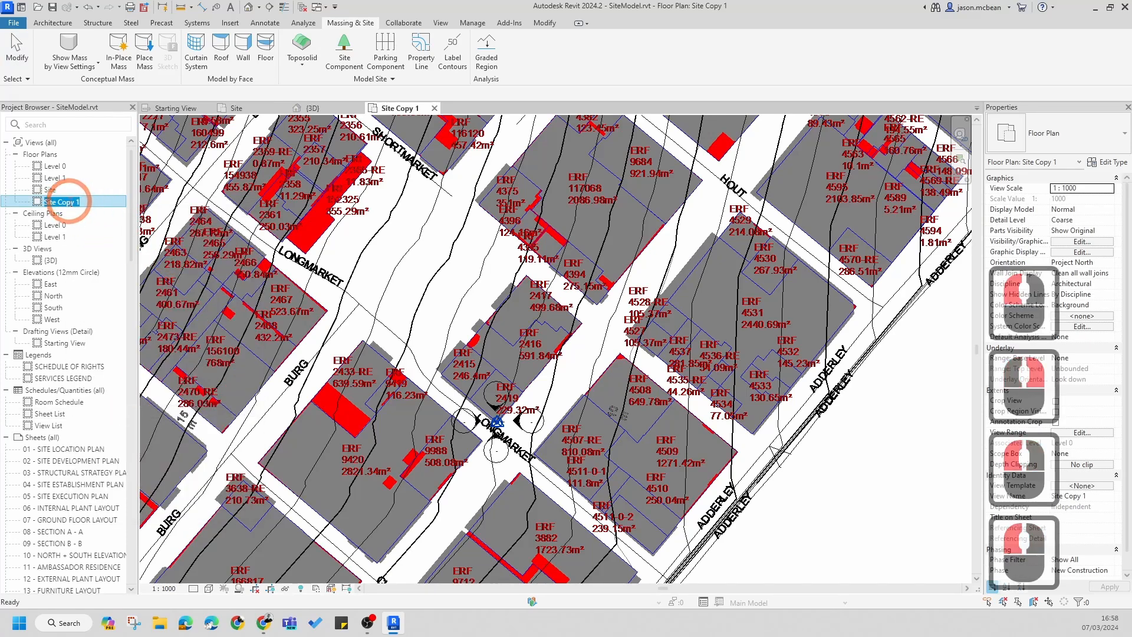
{"action": "double_click", "coordinate": [76, 201]}
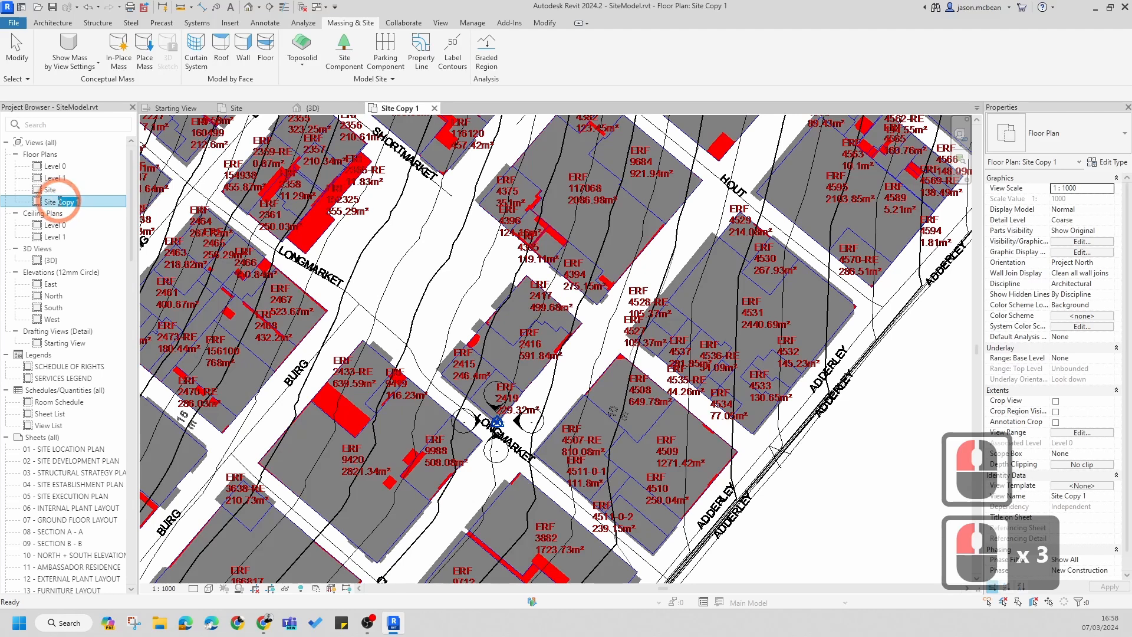
{"action": "type", "text": "WK"}
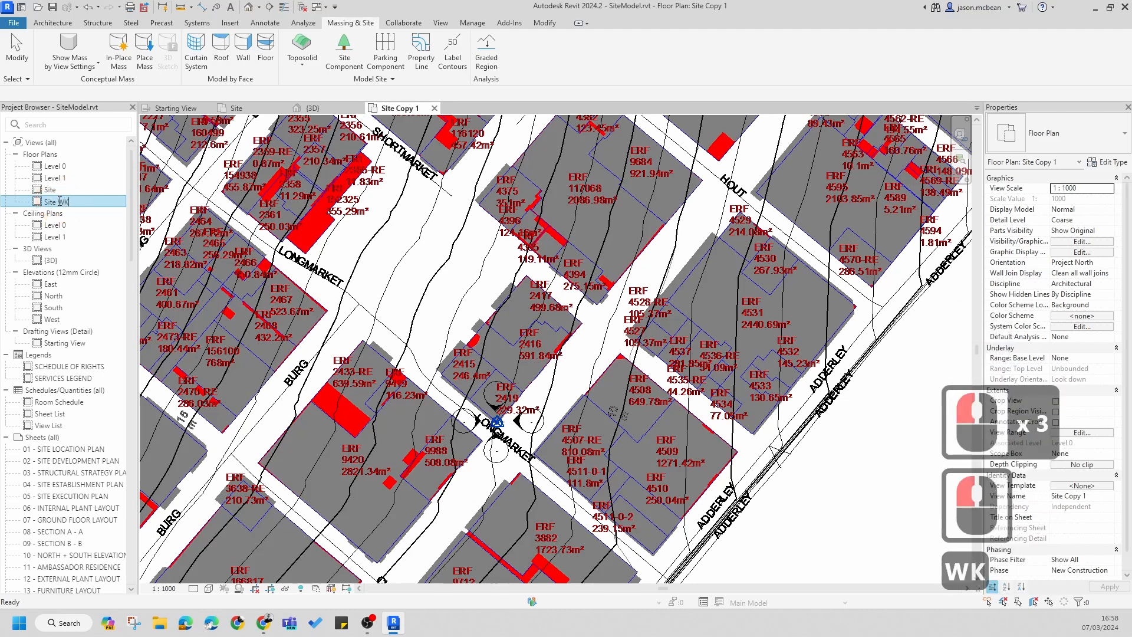
{"action": "key", "text": "Return"}
{"action": "scroll", "coordinate": [429, 278], "scroll_direction": "down", "scroll_amount": 4}
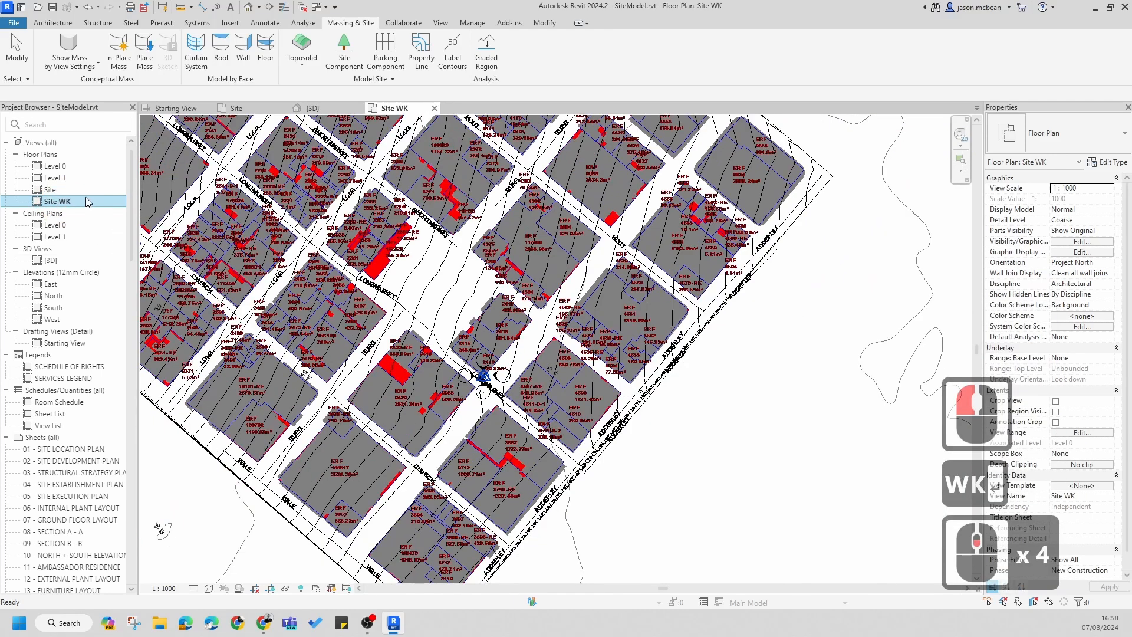
{"action": "left_click", "coordinate": [70, 199]}
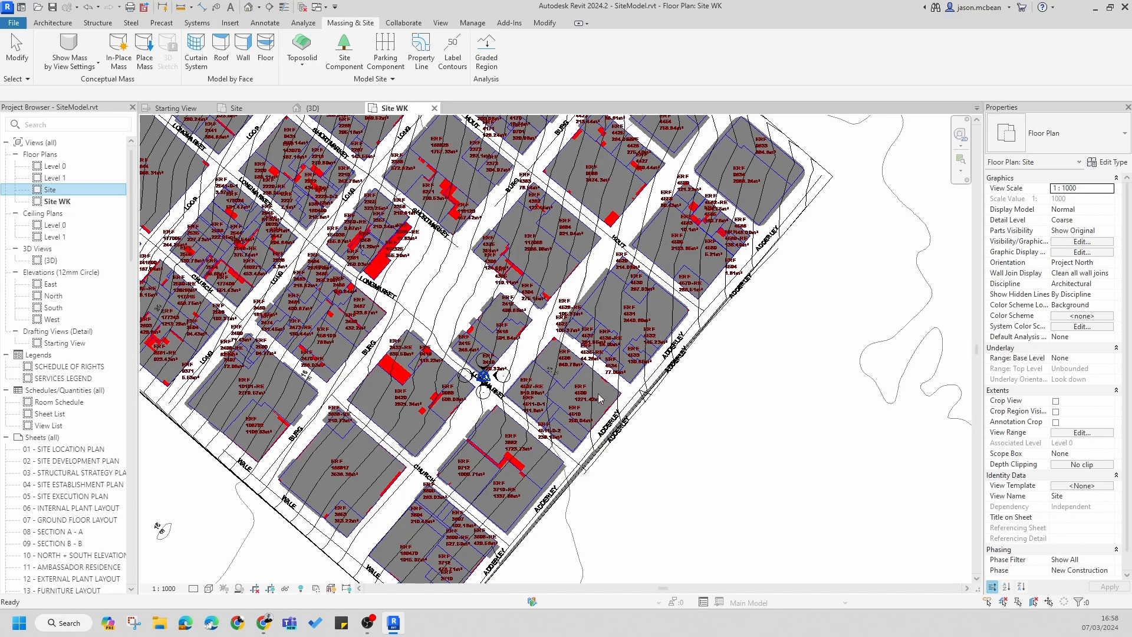
{"action": "left_click", "coordinate": [634, 407]}
{"action": "left_click", "coordinate": [594, 385]}
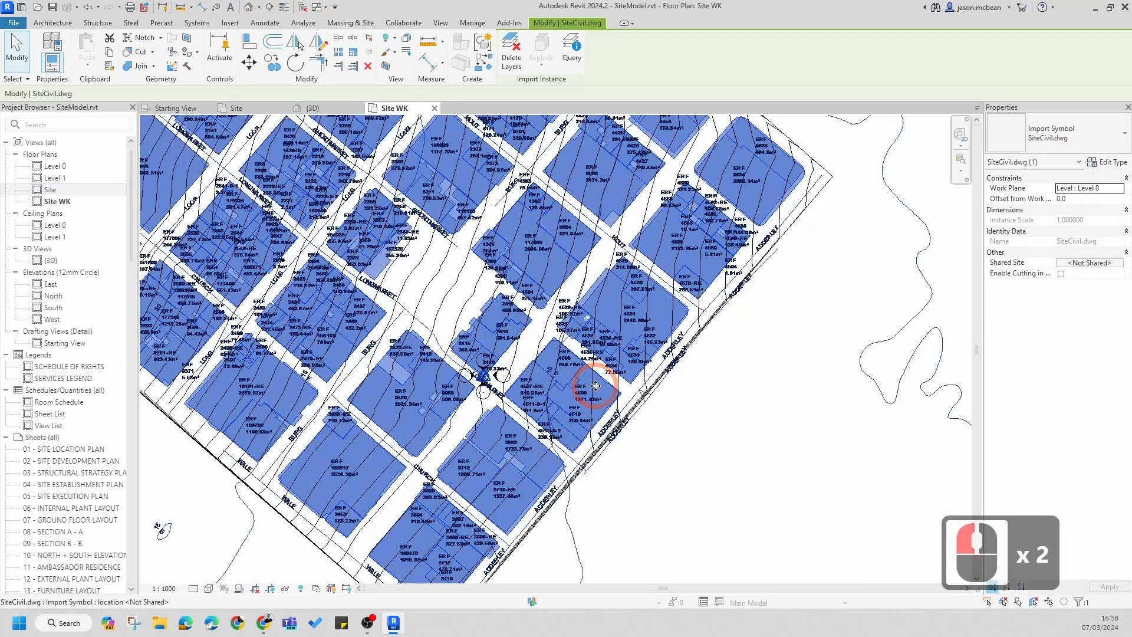
{"action": "double_click", "coordinate": [70, 202]}
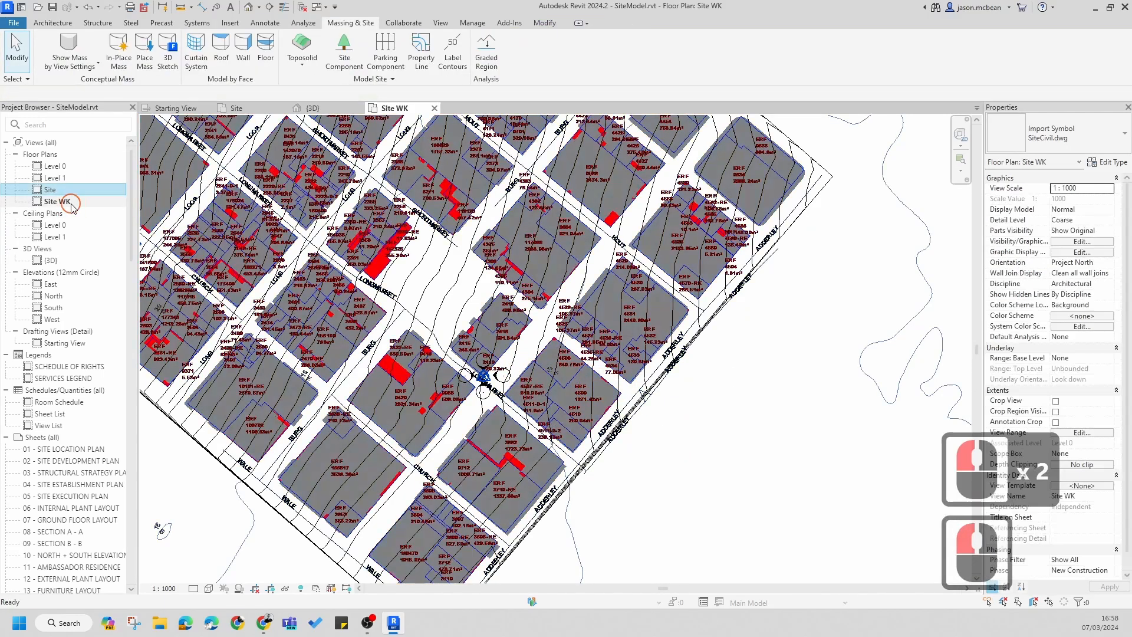
{"action": "scroll", "coordinate": [606, 395], "scroll_direction": "down", "scroll_amount": 5}
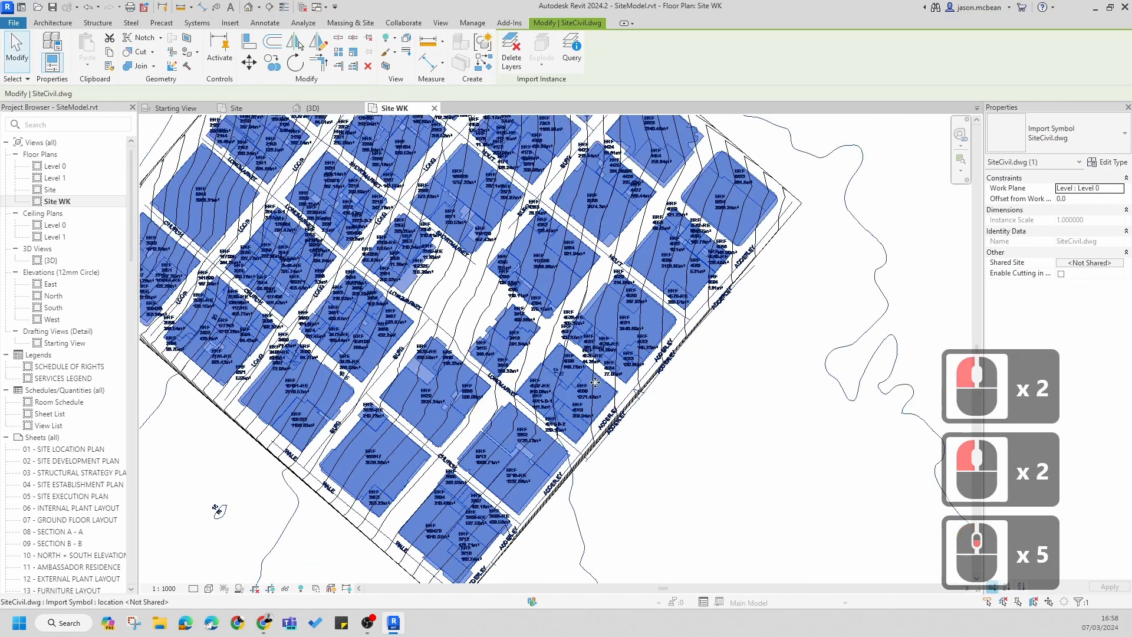
{"action": "scroll", "coordinate": [607, 395], "scroll_direction": "up", "scroll_amount": 7}
{"action": "key", "text": "Escape"}
{"action": "left_click", "coordinate": [50, 191]}
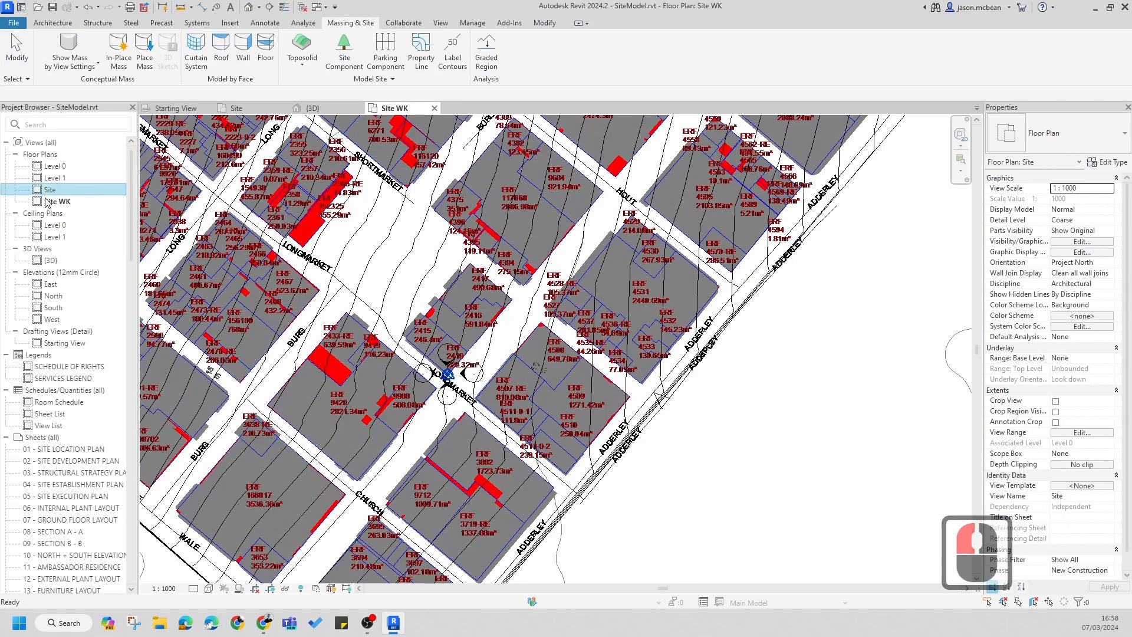
- Open the sheet 01 - SITE LOCATION PLAN
{"action": "left_click", "coordinate": [55, 452]}
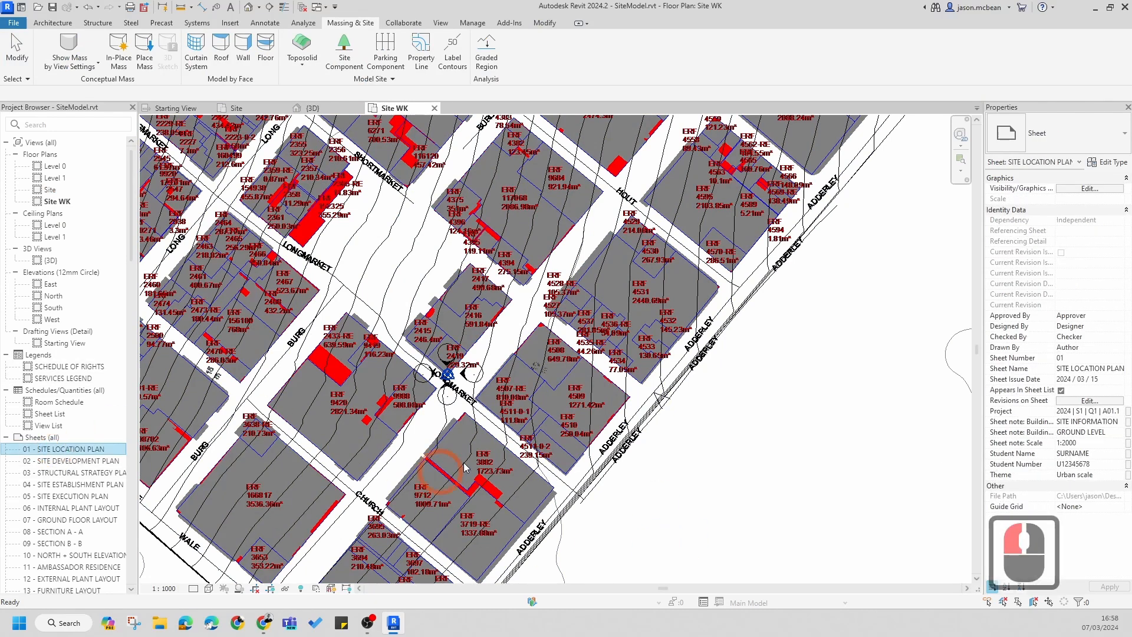
{"action": "double_click", "coordinate": [62, 450]}
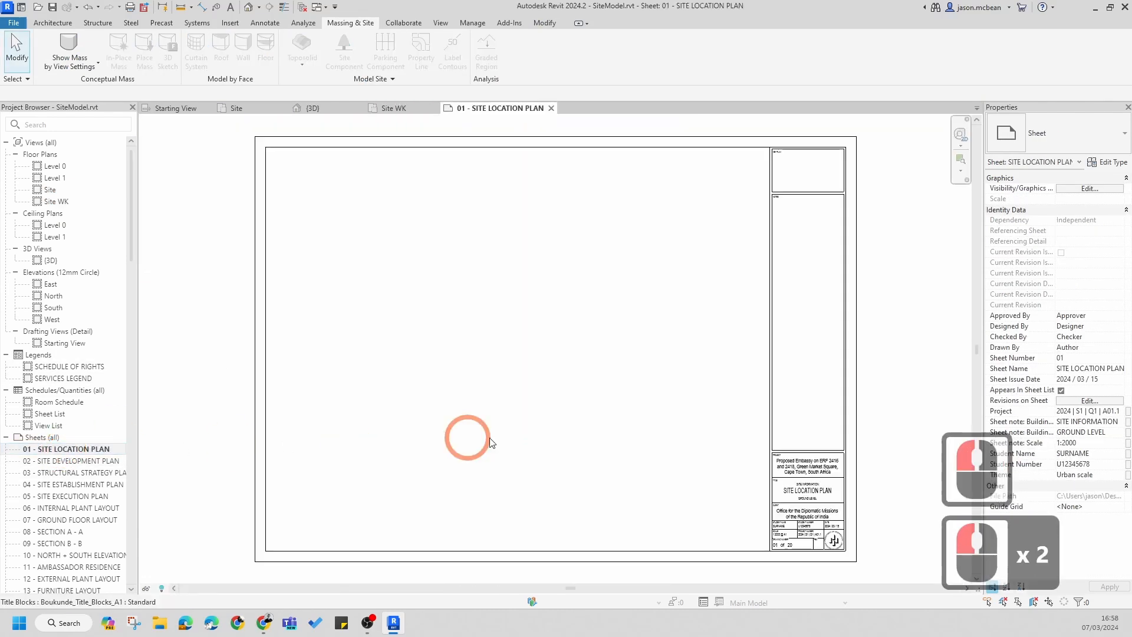
{"action": "left_click", "coordinate": [72, 465]}
{"action": "left_click", "coordinate": [69, 453]}
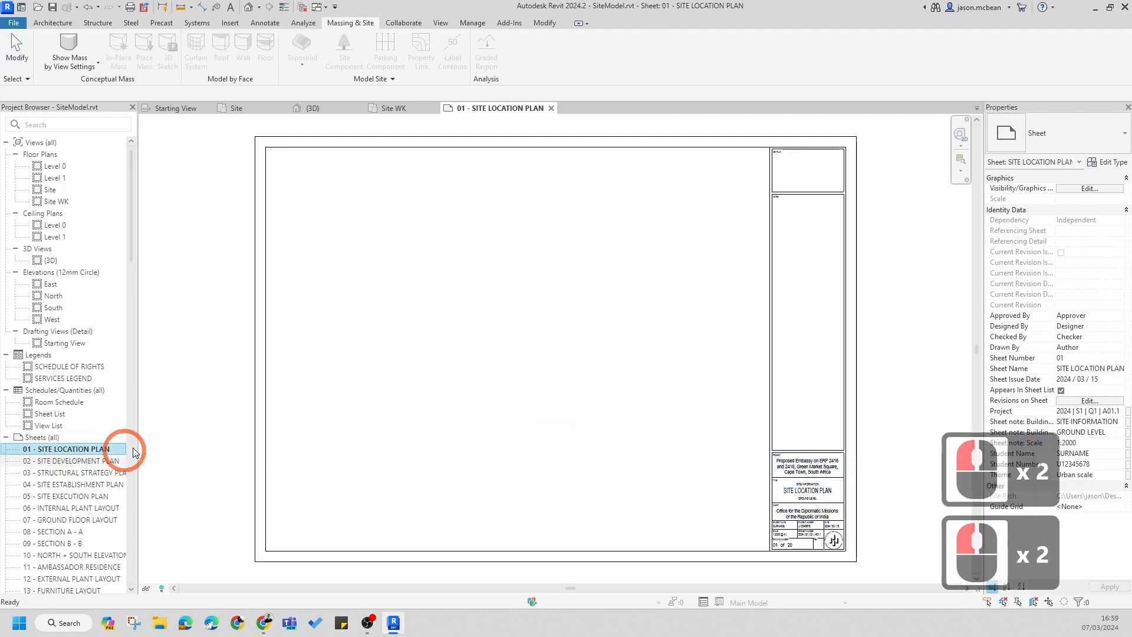
- Place the Site floor plan on the SITE LOCATION PLAN sheet and select its viewport
{"action": "left_click_drag", "start_coordinate": [52, 190], "coordinate": [622, 395]}
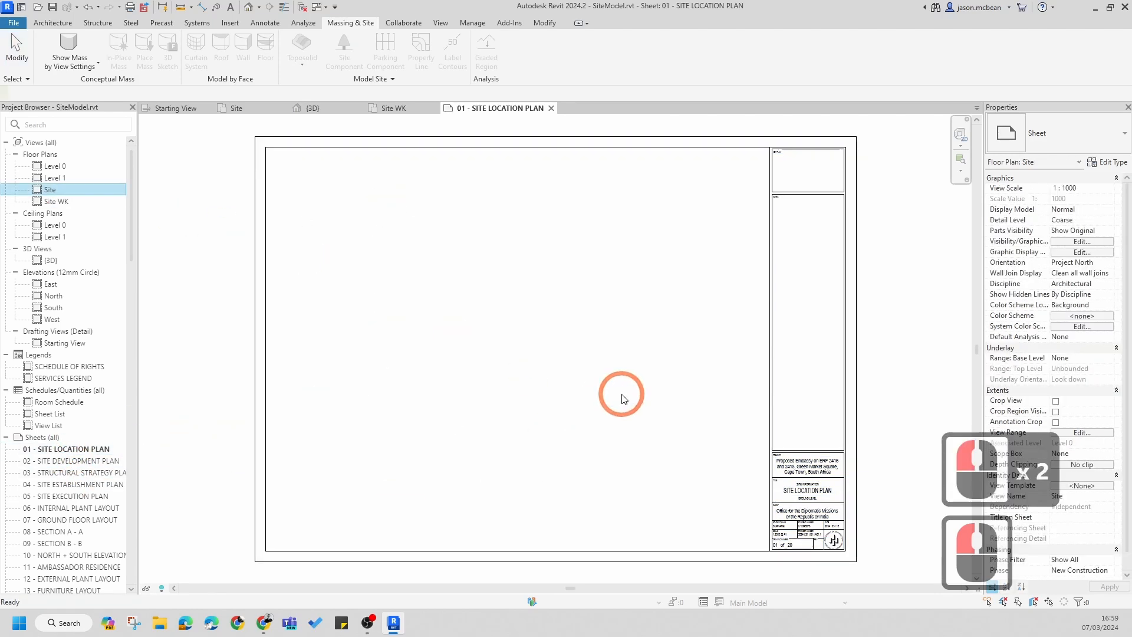
{"action": "left_click", "coordinate": [482, 377]}
{"action": "scroll", "coordinate": [629, 315], "scroll_direction": "down", "scroll_amount": 3}
{"action": "key", "text": "Escape"}
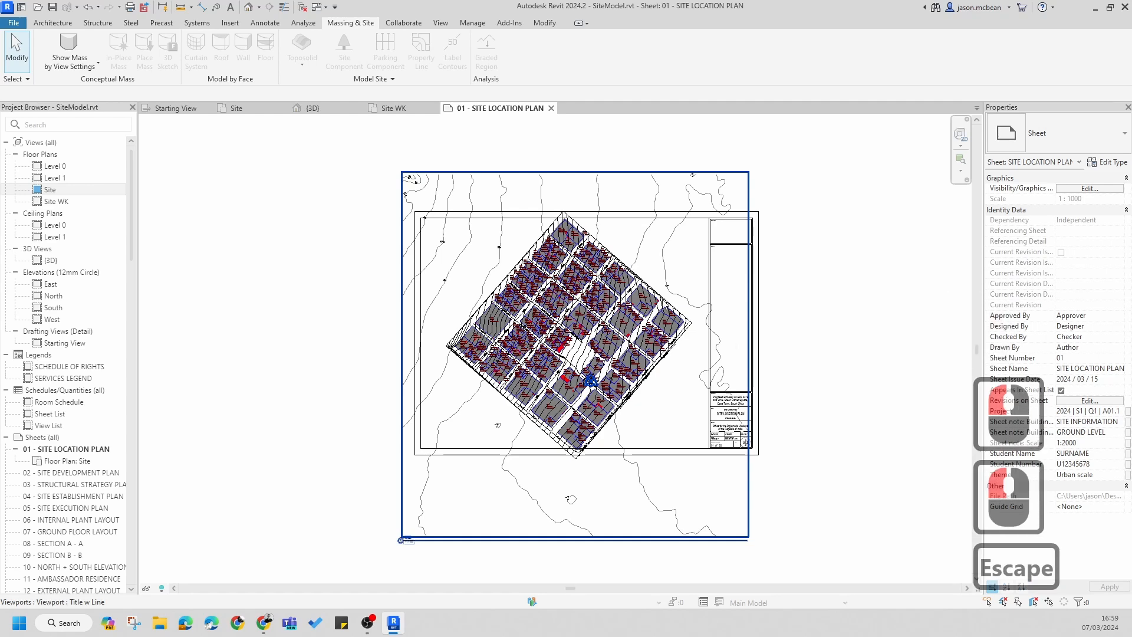
{"action": "left_click", "coordinate": [580, 354]}
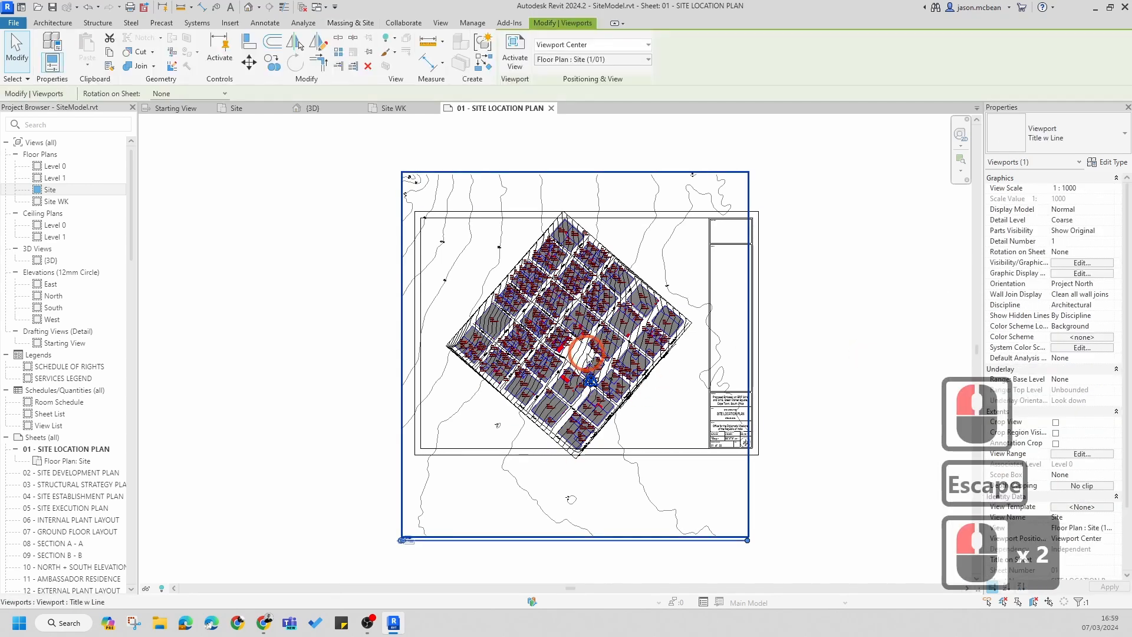
{"action": "left_click", "coordinate": [671, 245]}
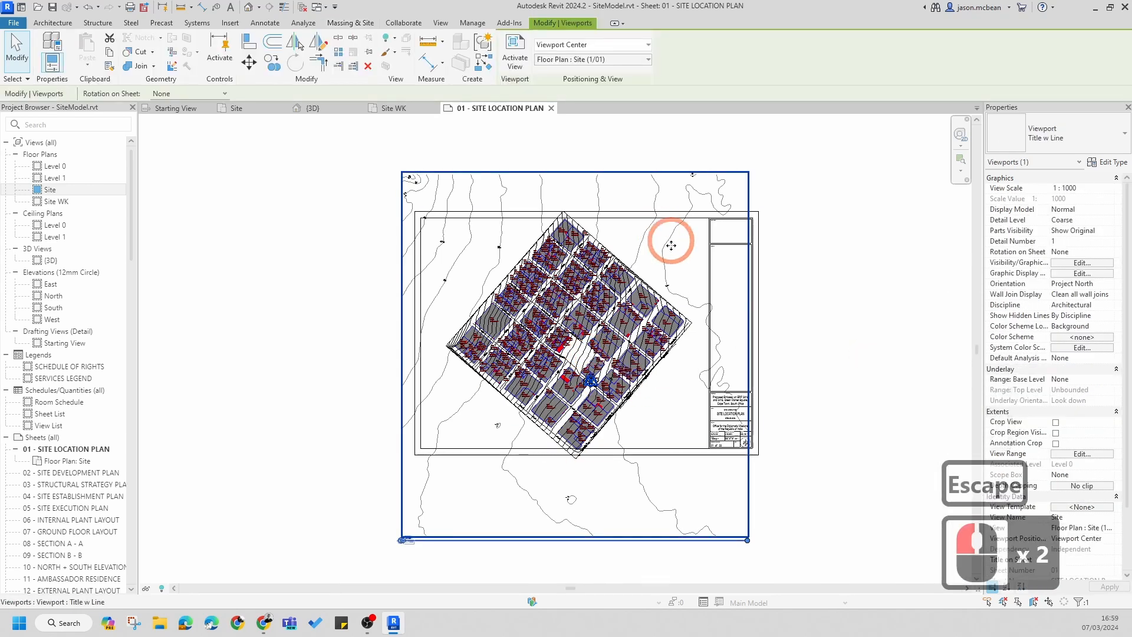
- Reopen the Site floor plan, turn on view cropping and show its crop region
{"action": "double_click", "coordinate": [51, 192]}
{"action": "scroll", "coordinate": [593, 333], "scroll_direction": "down", "scroll_amount": 5}
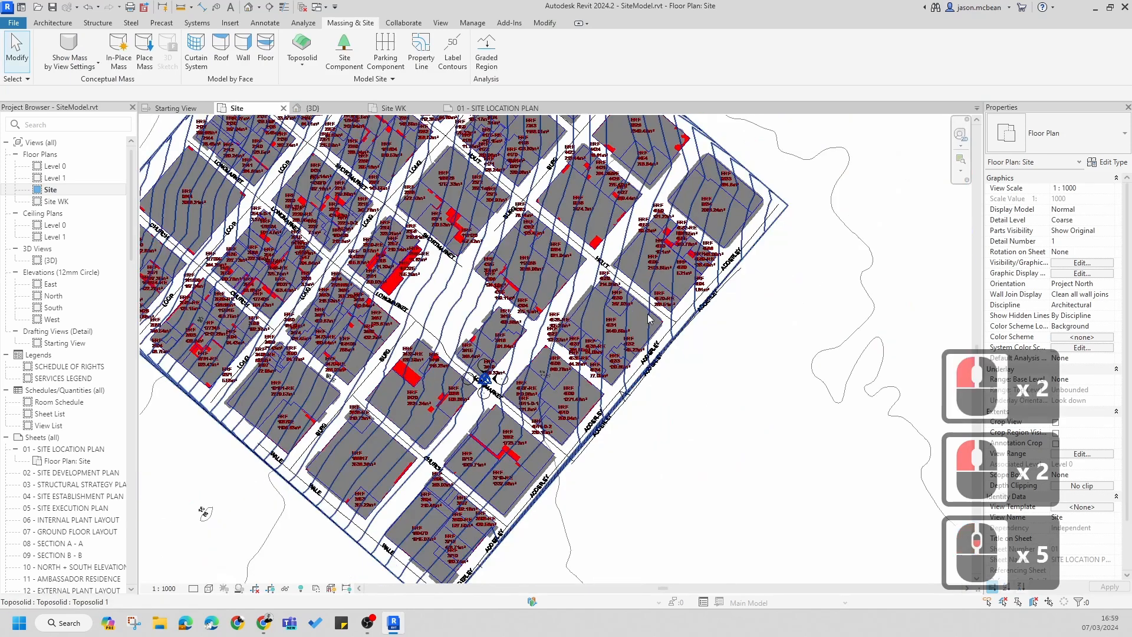
{"action": "middle_click_drag", "start_coordinate": [592, 333], "coordinate": [616, 350]}
{"action": "scroll", "coordinate": [613, 345], "scroll_direction": "down", "scroll_amount": 4}
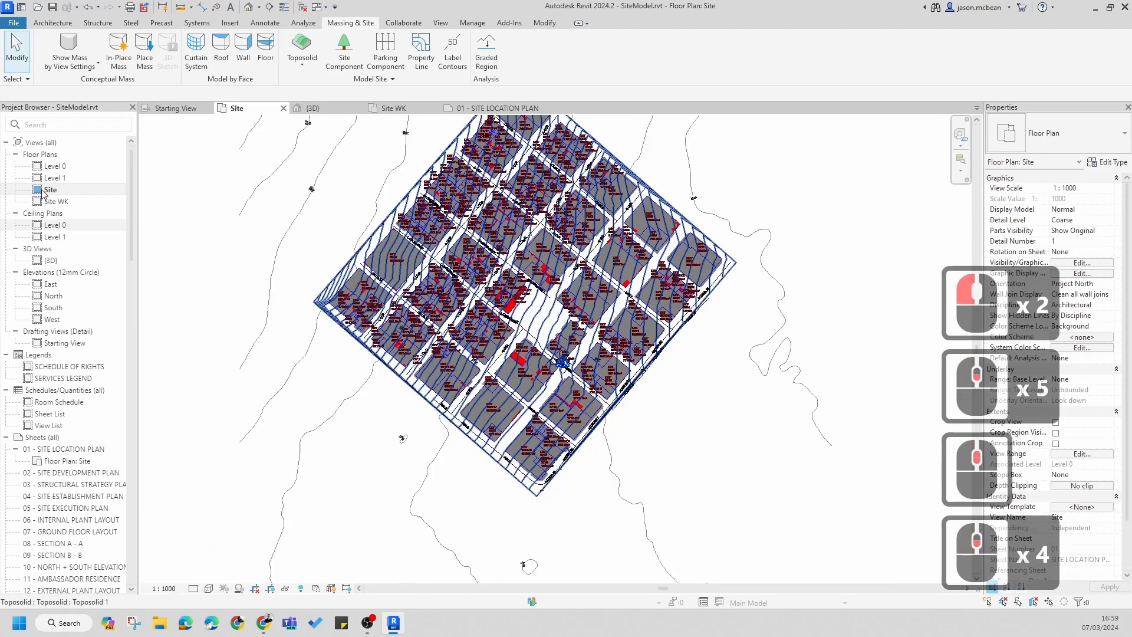
{"action": "double_click", "coordinate": [51, 201]}
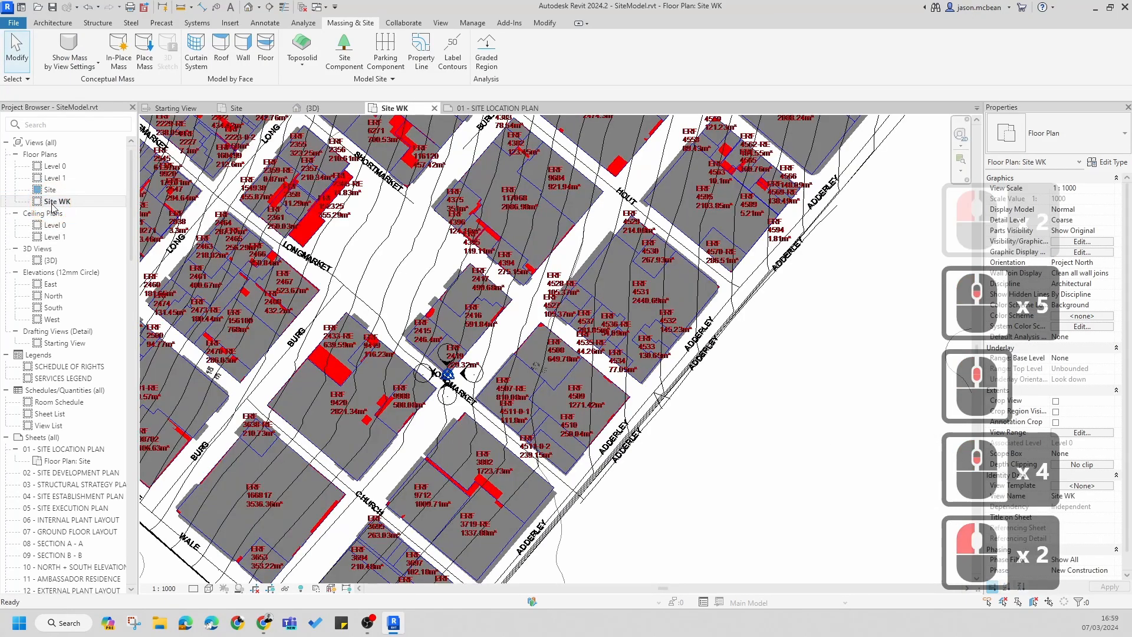
{"action": "double_click", "coordinate": [51, 189]}
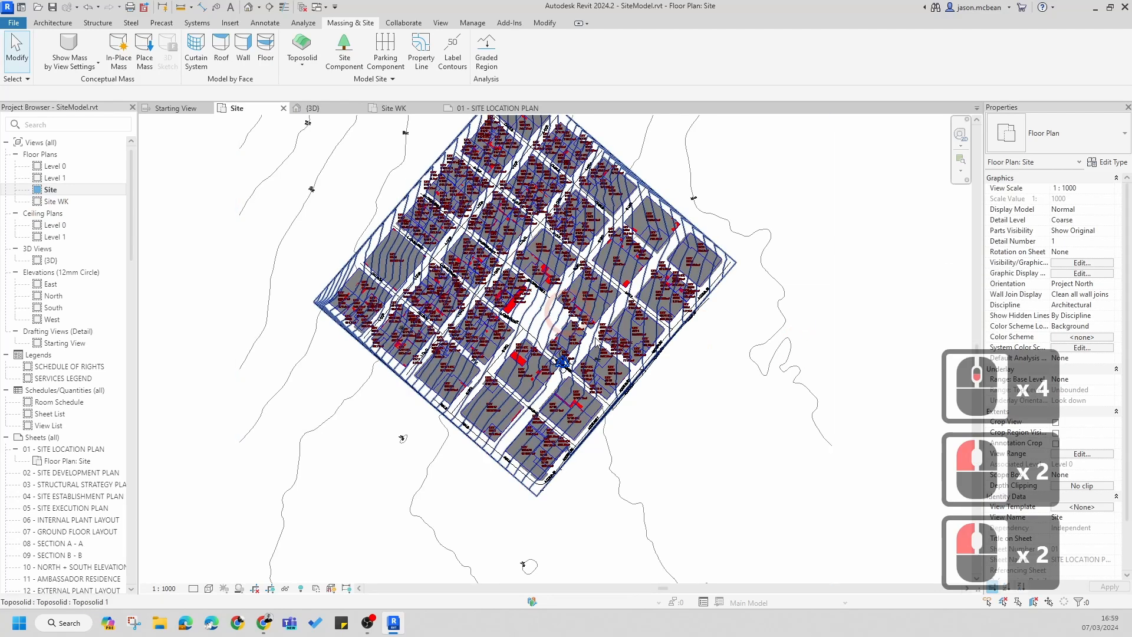
{"action": "middle_click_drag", "start_coordinate": [566, 392], "coordinate": [532, 390]}
{"action": "left_click", "coordinate": [254, 589]}
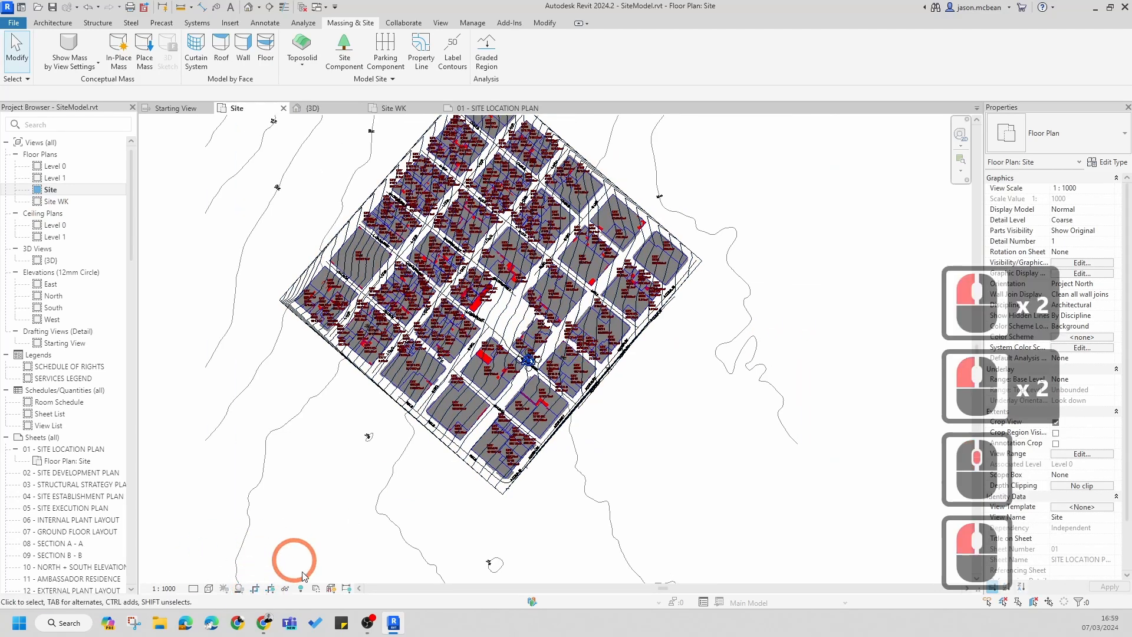
{"action": "left_click", "coordinate": [270, 589]}
{"action": "scroll", "coordinate": [352, 326], "scroll_direction": "down", "scroll_amount": 7}
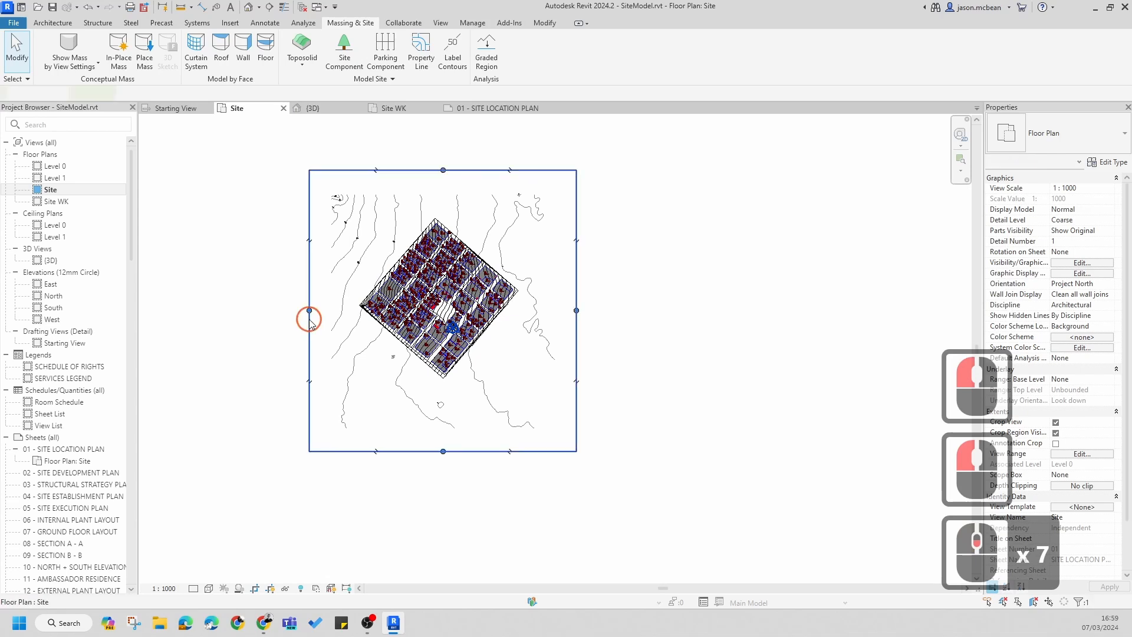
- Pull in the edges of the Site view's crop region to frame the central city blocks
{"action": "left_click", "coordinate": [309, 310]}
{"action": "left_click_drag", "start_coordinate": [309, 310], "coordinate": [386, 318]}
{"action": "left_click_drag", "start_coordinate": [577, 310], "coordinate": [494, 310]}
{"action": "left_click_drag", "start_coordinate": [440, 452], "coordinate": [447, 348]}
{"action": "scroll", "coordinate": [445, 354], "scroll_direction": "up", "scroll_amount": 6}
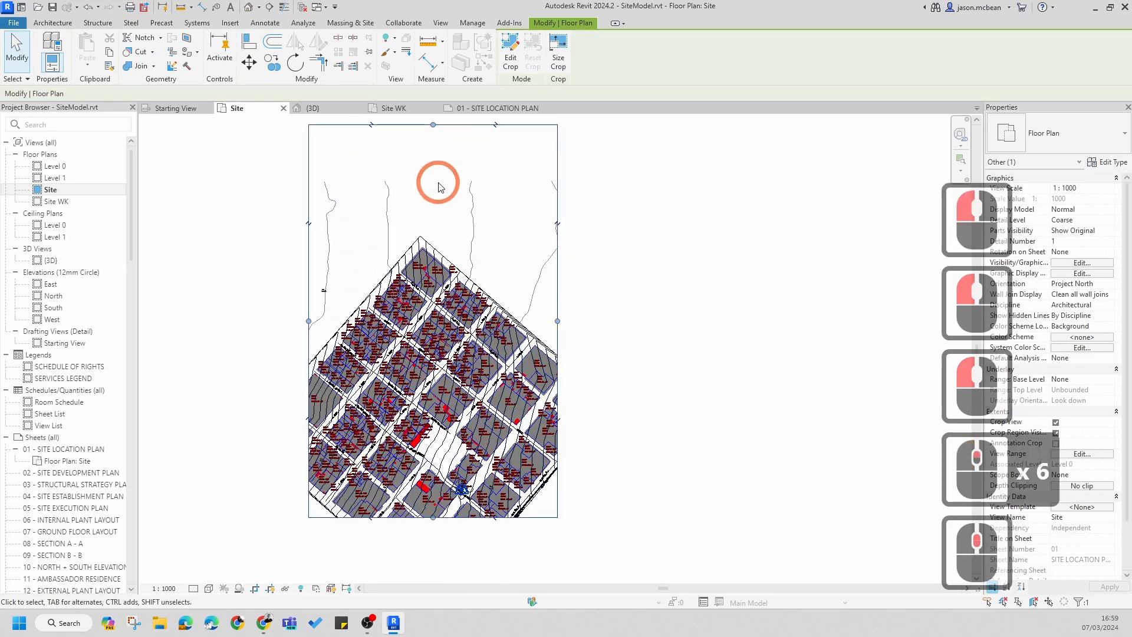
{"action": "left_click", "coordinate": [437, 342]}
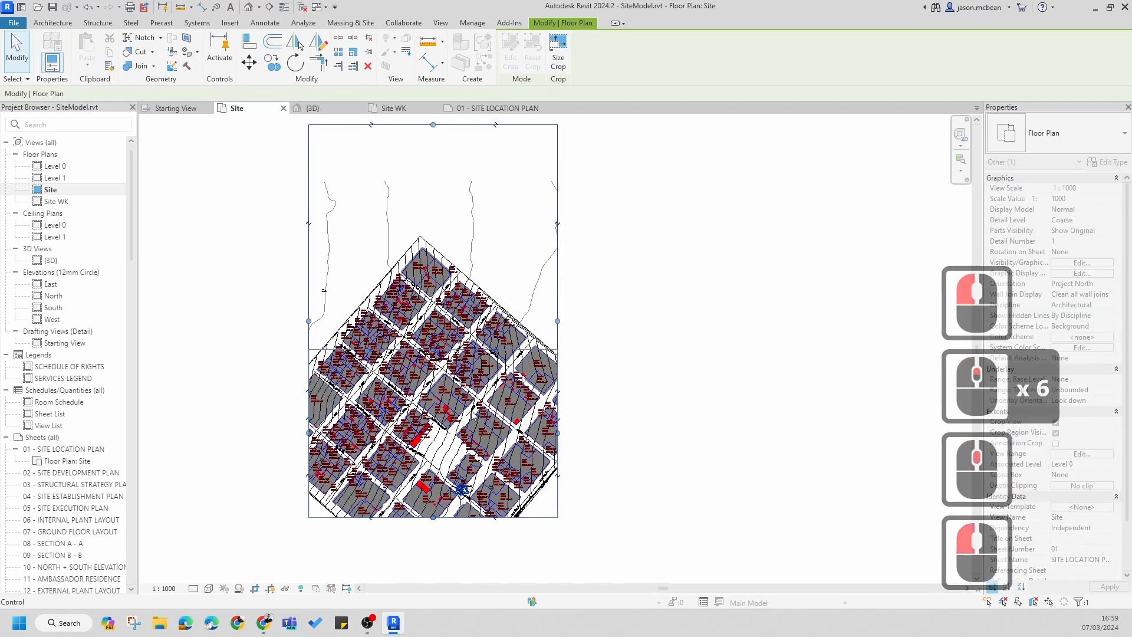
{"action": "scroll", "coordinate": [434, 445], "scroll_direction": "up", "scroll_amount": 6}
{"action": "key", "text": "Escape"}
{"action": "key", "text": "Escape"}
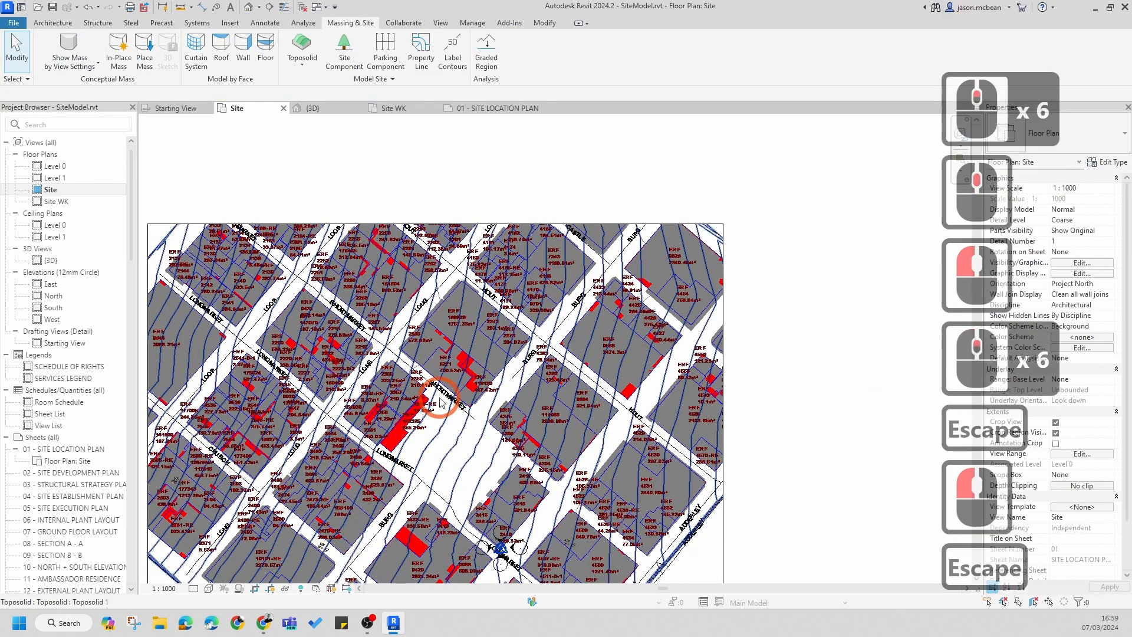
{"action": "middle_click_drag", "start_coordinate": [431, 398], "coordinate": [496, 335]}
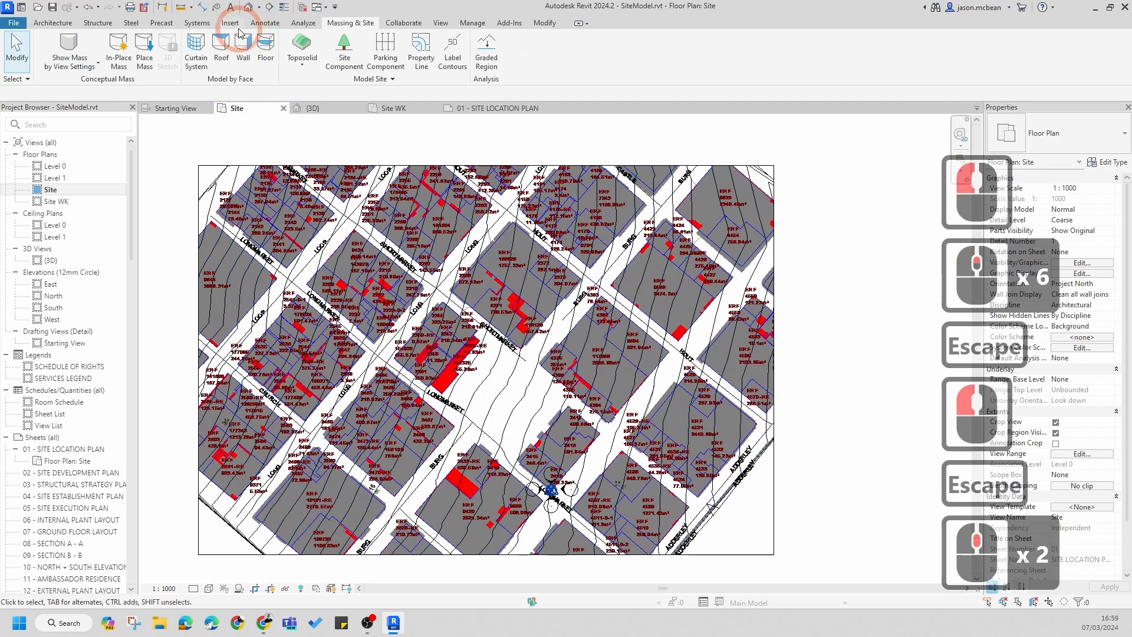
- Hide the Elevations annotation category in the Site floor plan through the visibility/graphic overrides
{"action": "left_click", "coordinate": [441, 24]}
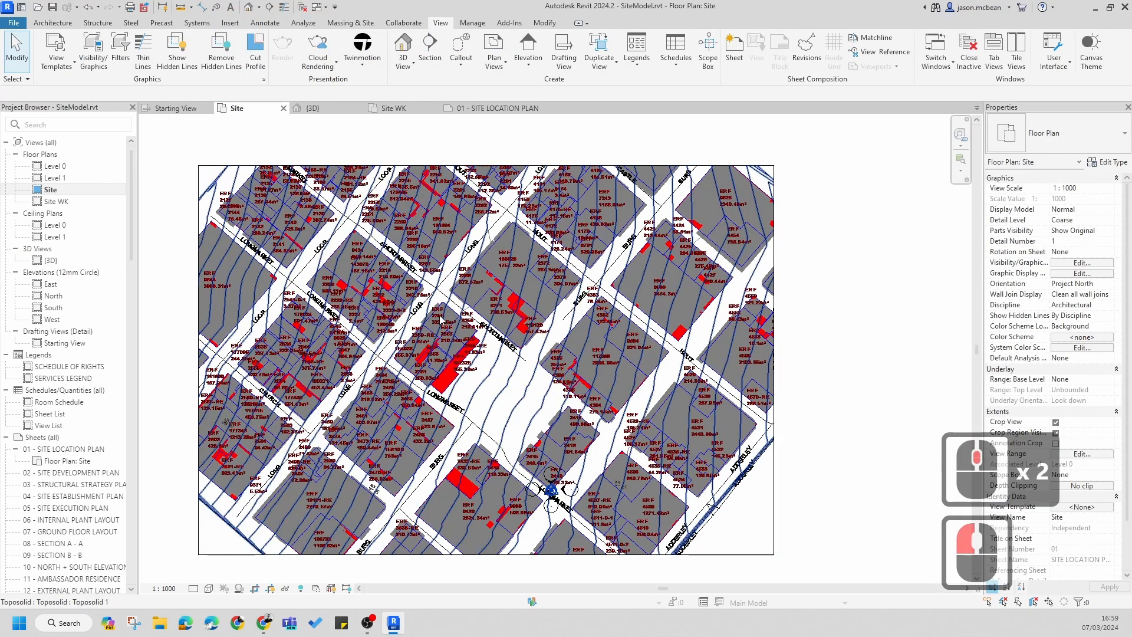
{"action": "left_click", "coordinate": [101, 62]}
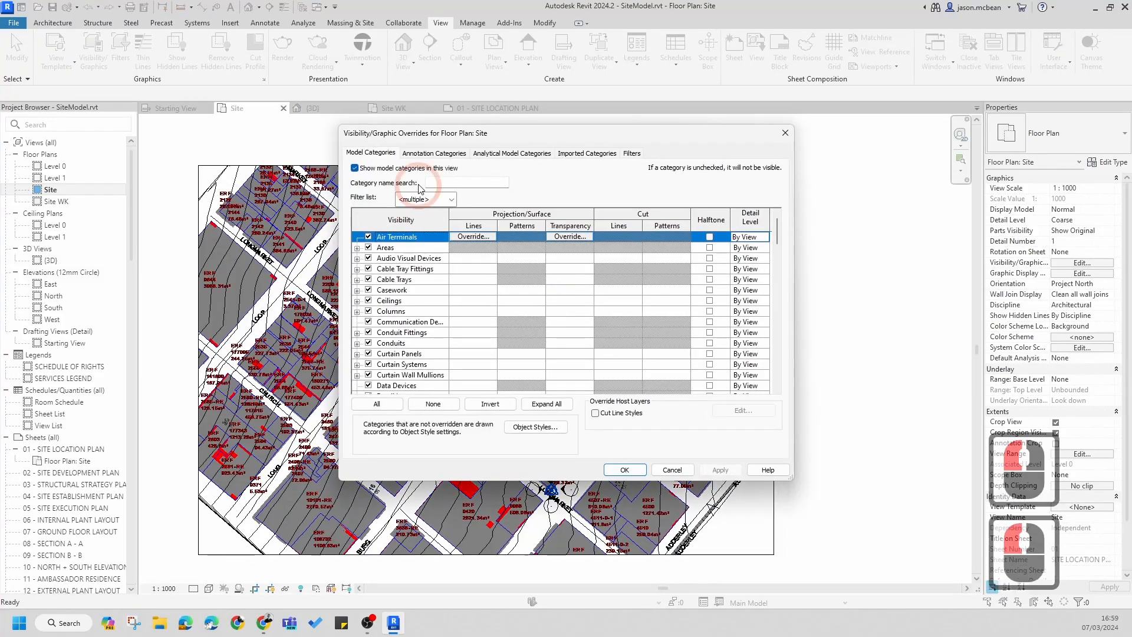
{"action": "left_click", "coordinate": [434, 153]}
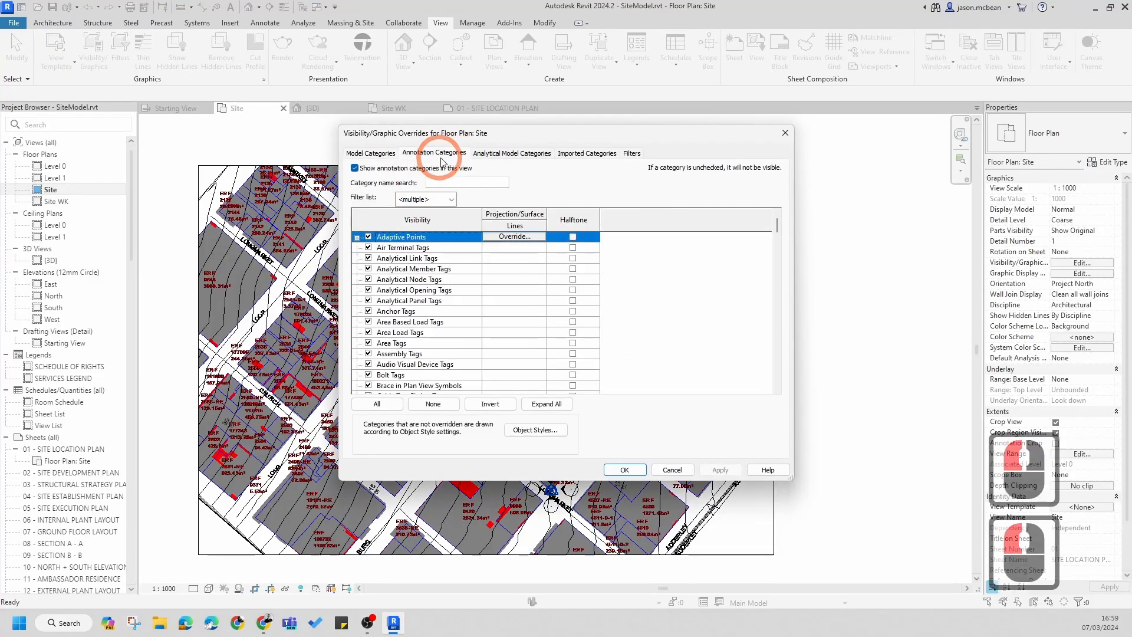
{"action": "scroll", "coordinate": [403, 321], "scroll_direction": "down", "scroll_amount": 6}
{"action": "left_click", "coordinate": [403, 322]}
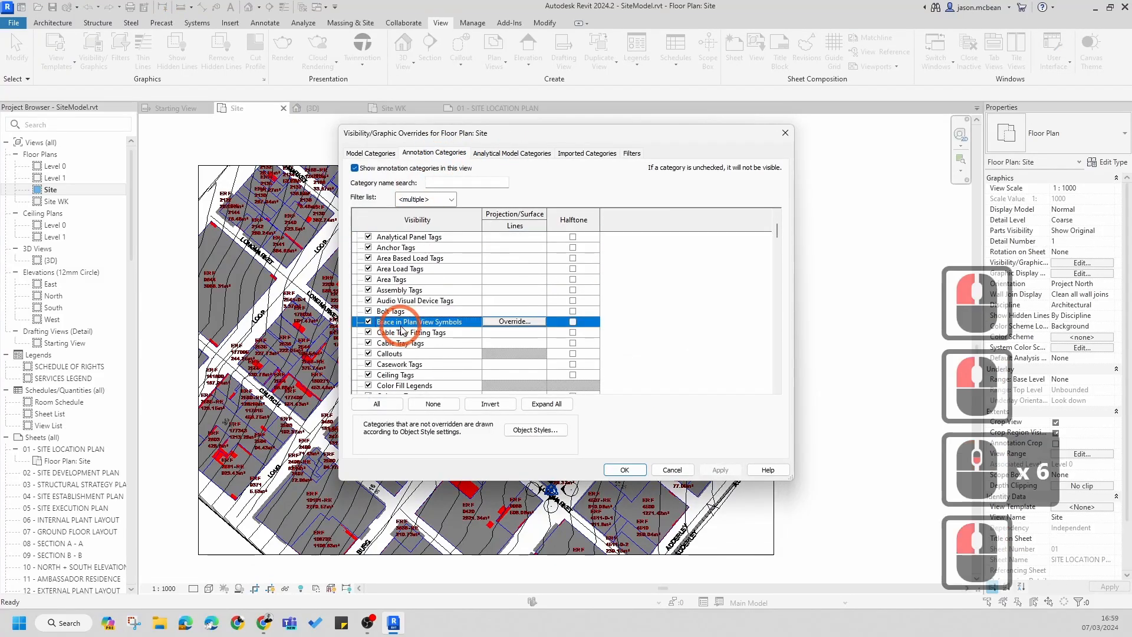
{"action": "key", "text": "e"}
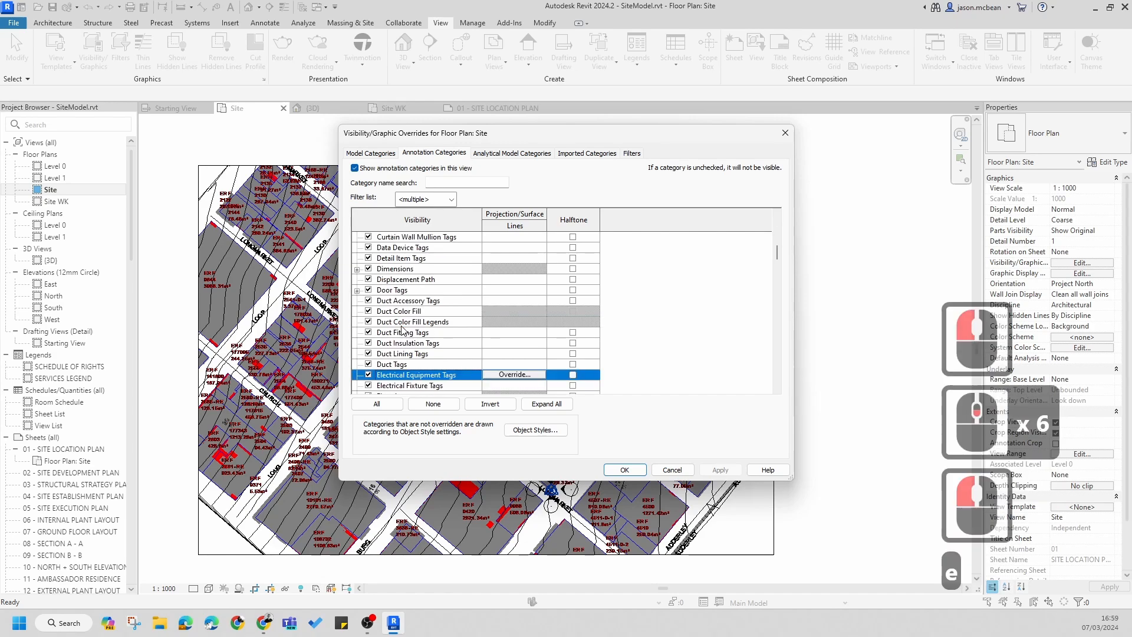
{"action": "scroll", "coordinate": [403, 319], "scroll_direction": "down", "scroll_amount": 2}
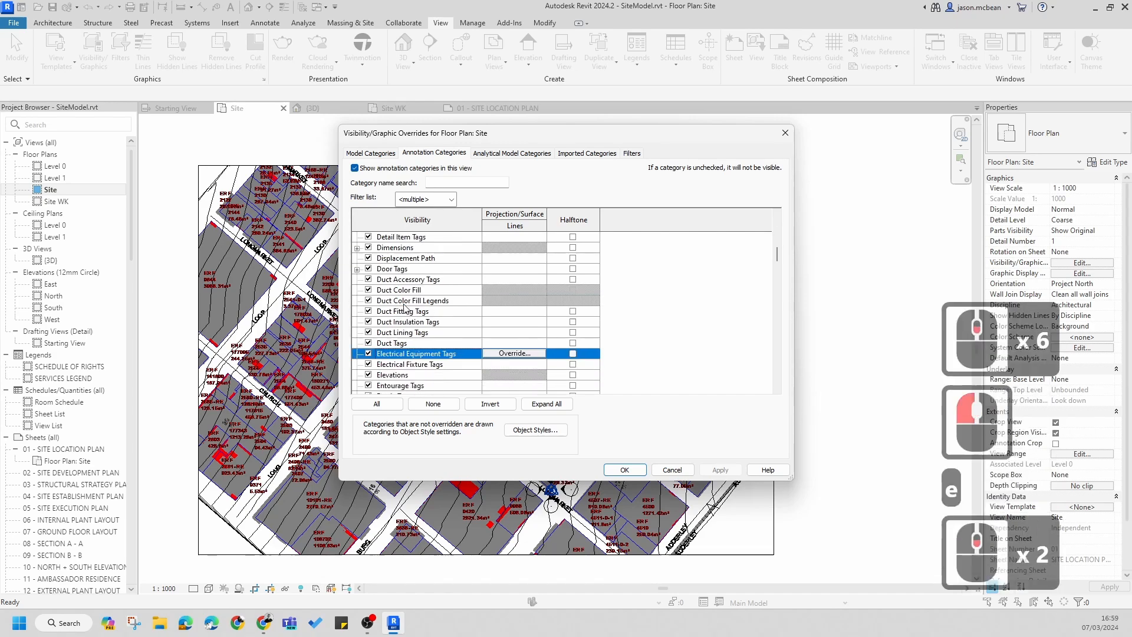
{"action": "left_click", "coordinate": [369, 375]}
{"action": "left_click", "coordinate": [625, 470]}
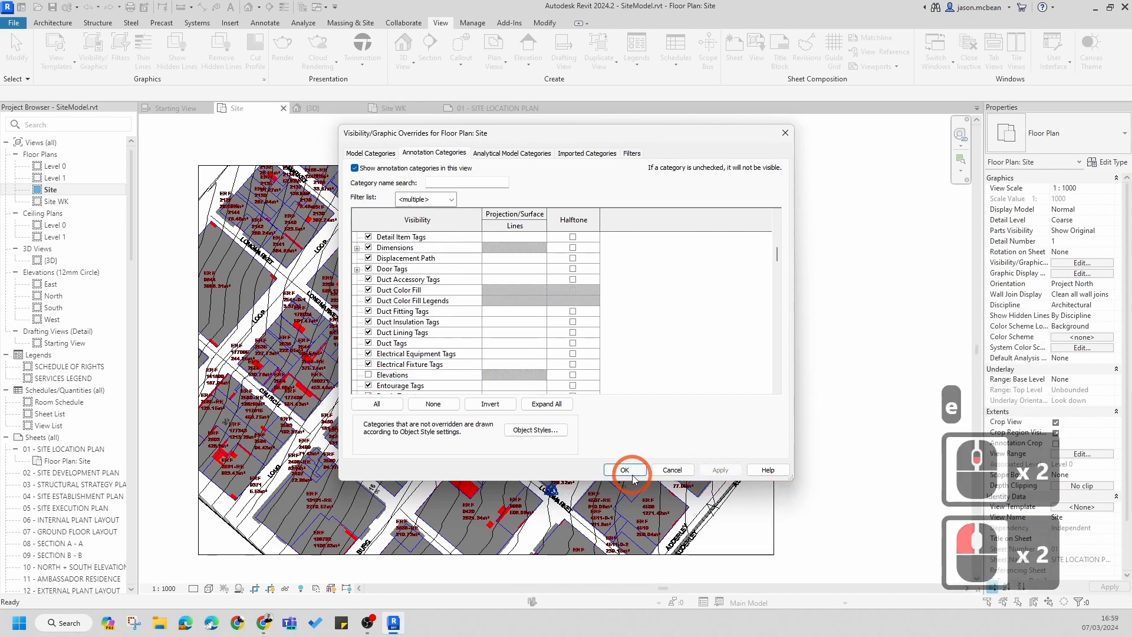
{"action": "scroll", "coordinate": [448, 331], "scroll_direction": "up", "scroll_amount": 5}
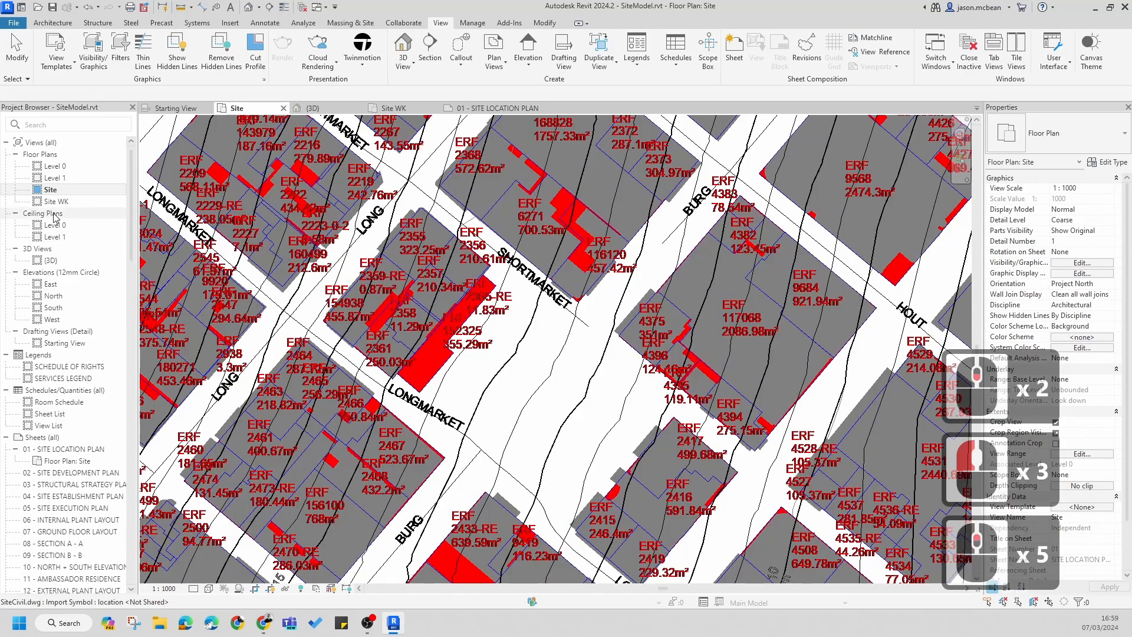
- Open the Site WK floor plan and examine the elevation markers at Longmarket street
{"action": "double_click", "coordinate": [56, 201]}
{"action": "scroll", "coordinate": [466, 363], "scroll_direction": "up", "scroll_amount": 11}
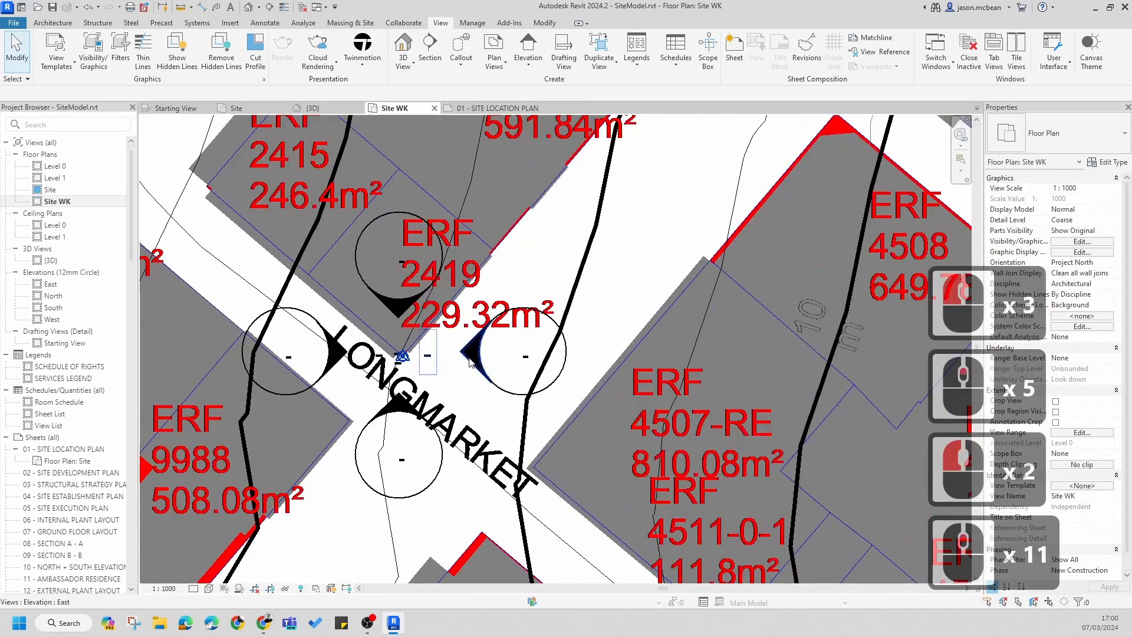
{"action": "left_click", "coordinate": [465, 361]}
{"action": "scroll", "coordinate": [488, 401], "scroll_direction": "down", "scroll_amount": 5}
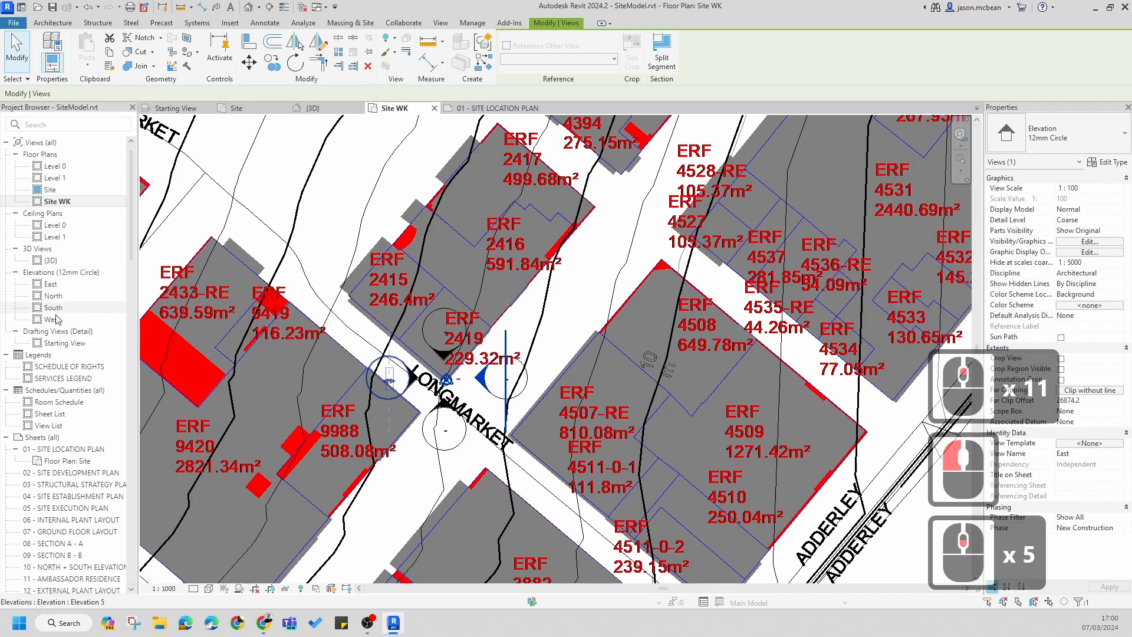
{"action": "key", "text": "Escape"}
{"action": "scroll", "coordinate": [412, 354], "scroll_direction": "down", "scroll_amount": 7}
{"action": "scroll", "coordinate": [413, 354], "scroll_direction": "up", "scroll_amount": 5}
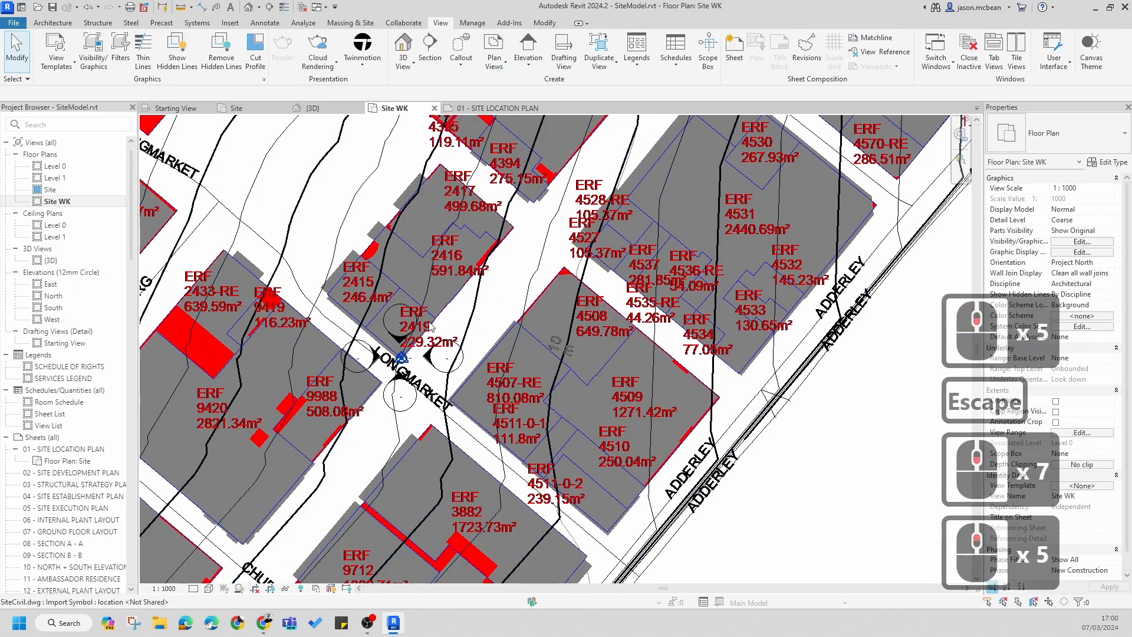
- Return to the Site floor plan and hide its crop region boundary
{"action": "double_click", "coordinate": [47, 190]}
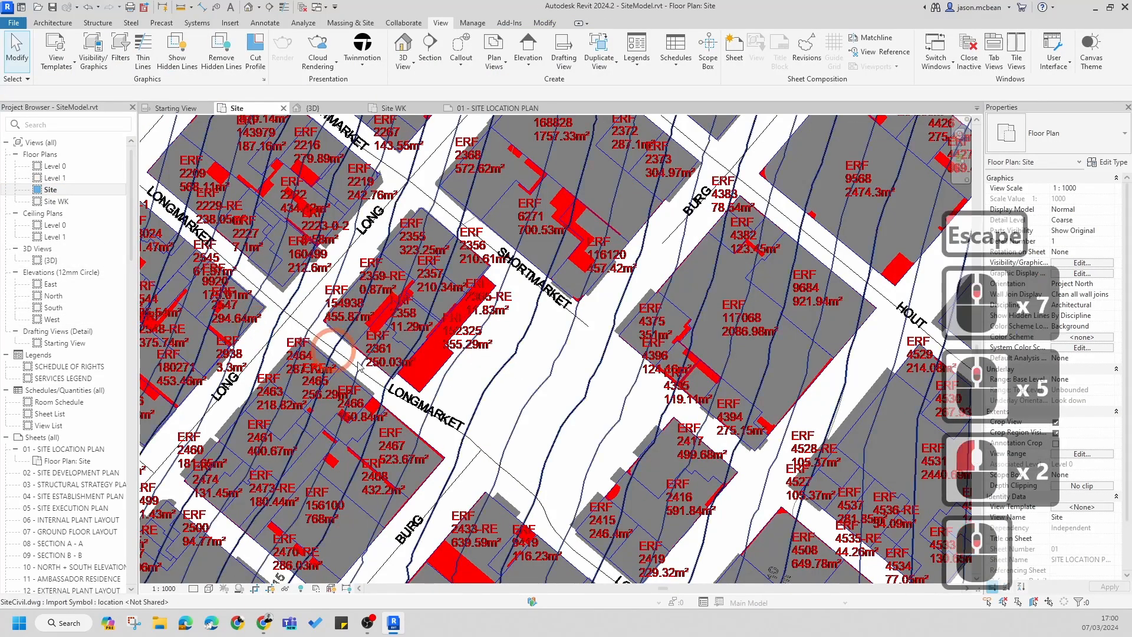
{"action": "scroll", "coordinate": [505, 384], "scroll_direction": "down", "scroll_amount": 6}
{"action": "key", "text": "Escape"}
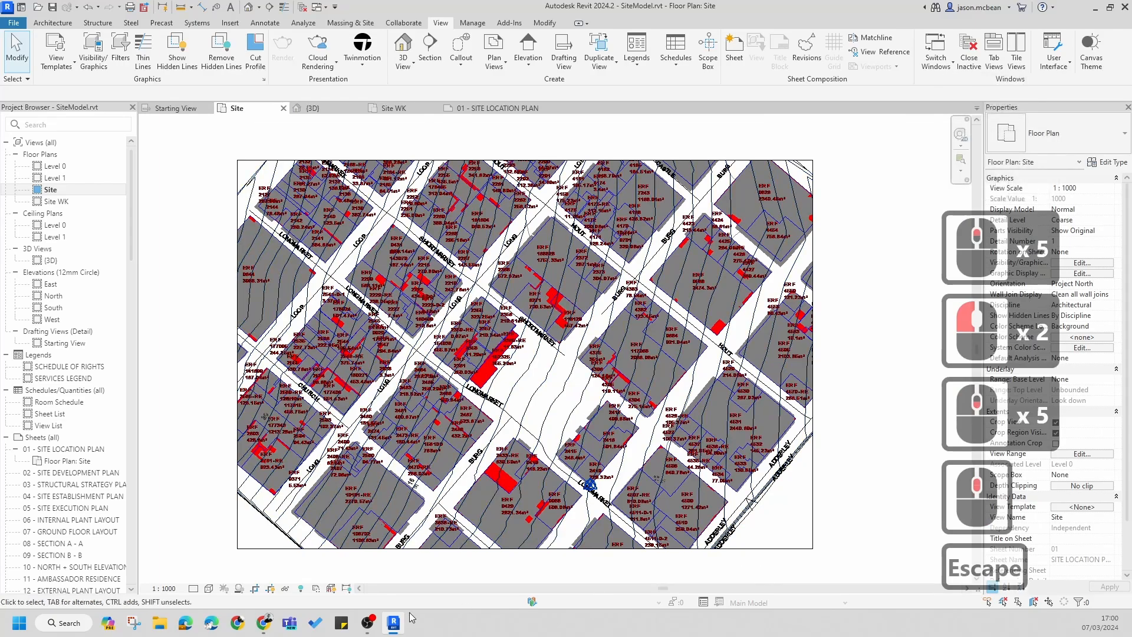
{"action": "left_click", "coordinate": [270, 588]}
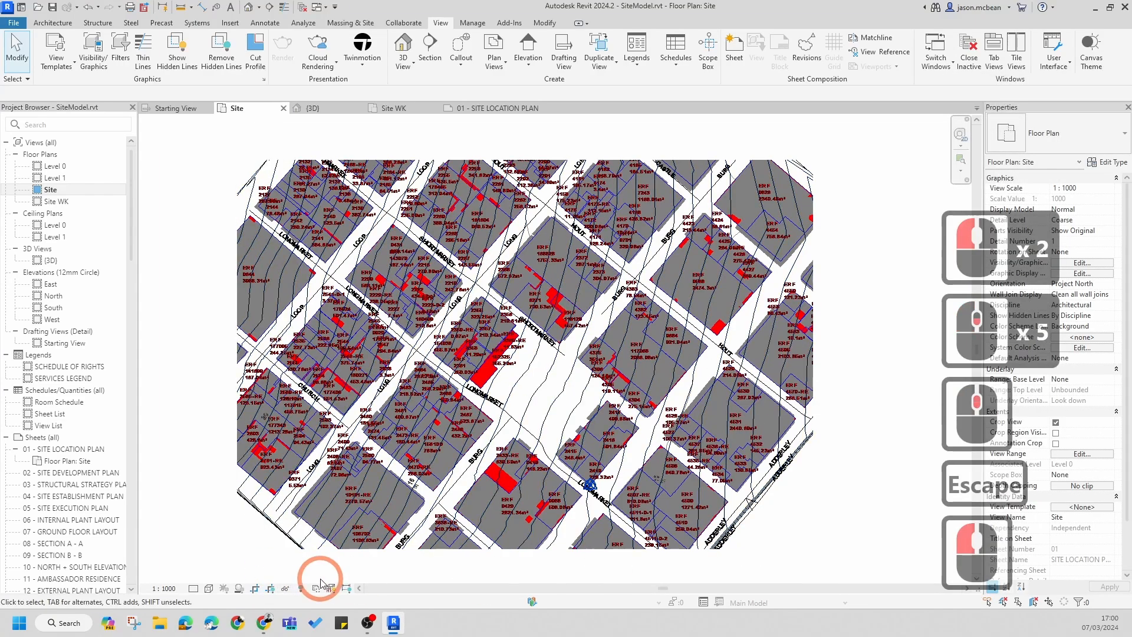
{"action": "key", "text": "Escape"}
- Examine the blocks, contours and erf labels between Longmarket and Adderley streets in the cropped Site plan
{"action": "scroll", "coordinate": [590, 360], "scroll_direction": "up", "scroll_amount": 4}
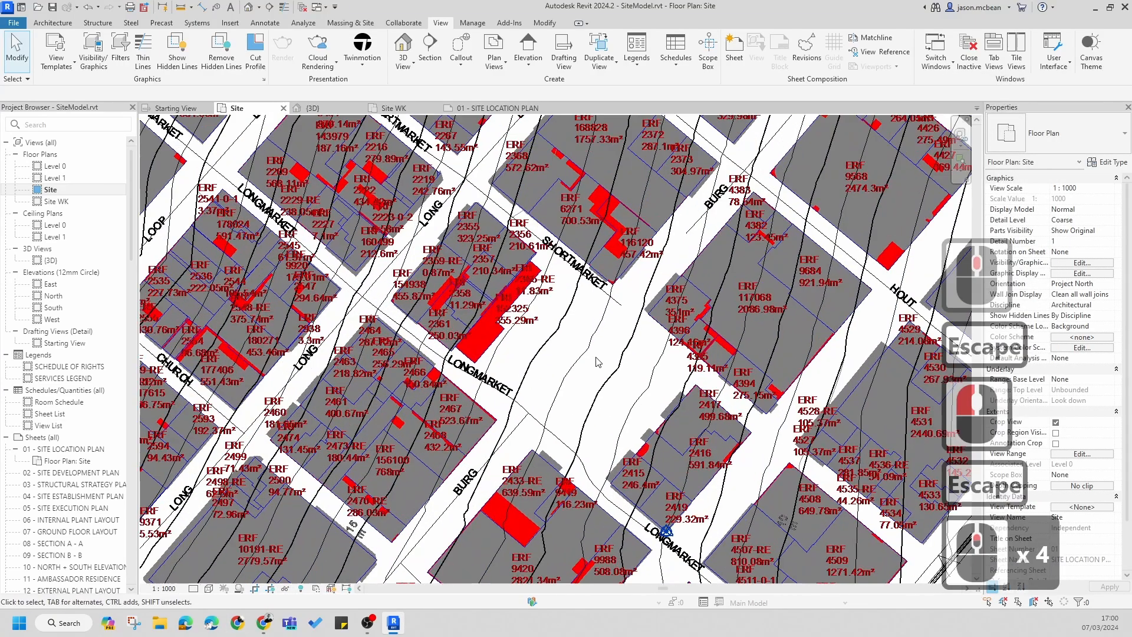
{"action": "scroll", "coordinate": [593, 348], "scroll_direction": "up", "scroll_amount": 1}
{"action": "middle_click_drag", "start_coordinate": [593, 348], "coordinate": [601, 375]}
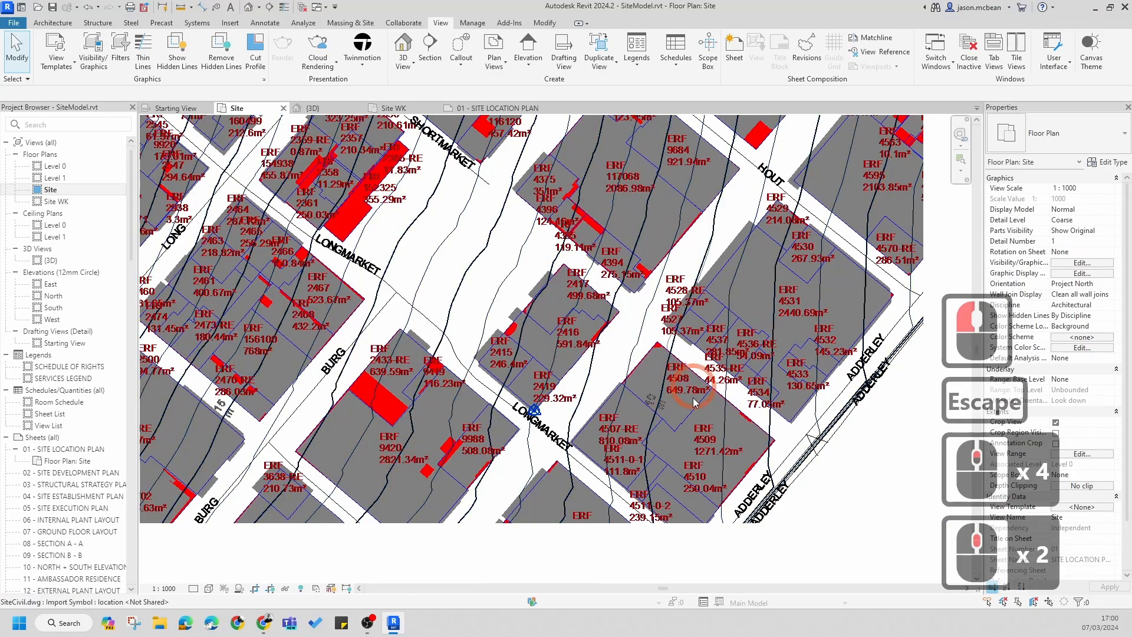
{"action": "scroll", "coordinate": [620, 339], "scroll_direction": "up", "scroll_amount": 4}
{"action": "scroll", "coordinate": [590, 339], "scroll_direction": "down", "scroll_amount": 6}
{"action": "key", "text": "Escape"}
{"action": "scroll", "coordinate": [542, 337], "scroll_direction": "up", "scroll_amount": 5}
{"action": "middle_click_drag", "start_coordinate": [549, 327], "coordinate": [542, 337]}
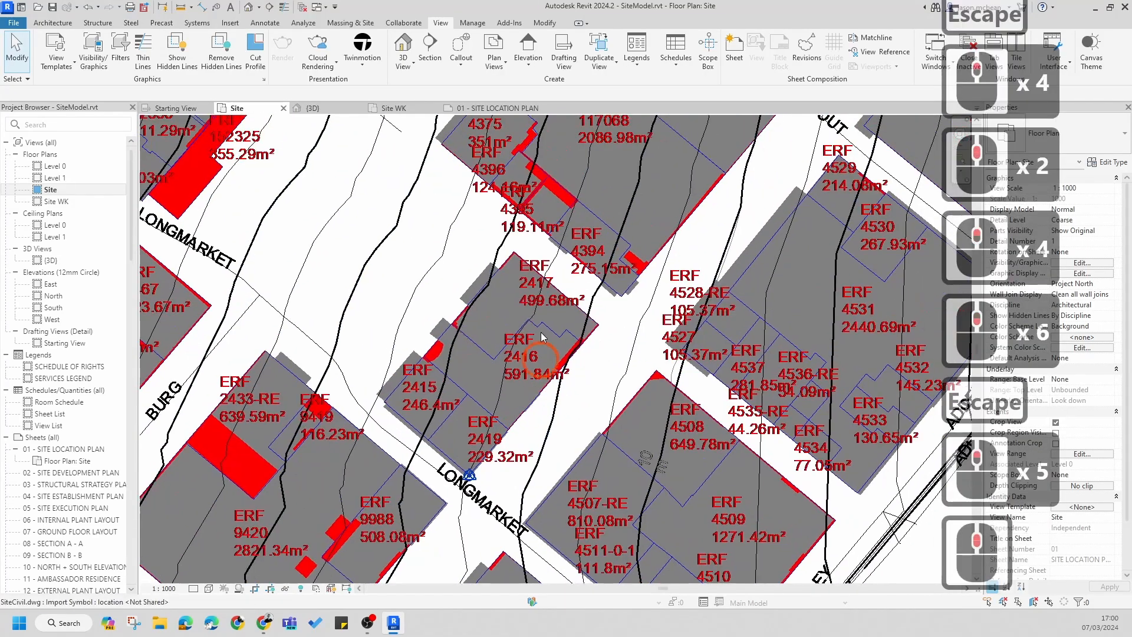
{"action": "scroll", "coordinate": [834, 329], "scroll_direction": "down", "scroll_amount": 6}
{"action": "key", "text": "Escape"}
{"action": "middle_click_drag", "start_coordinate": [834, 329], "coordinate": [751, 416]}
{"action": "left_click", "coordinate": [866, 257]}
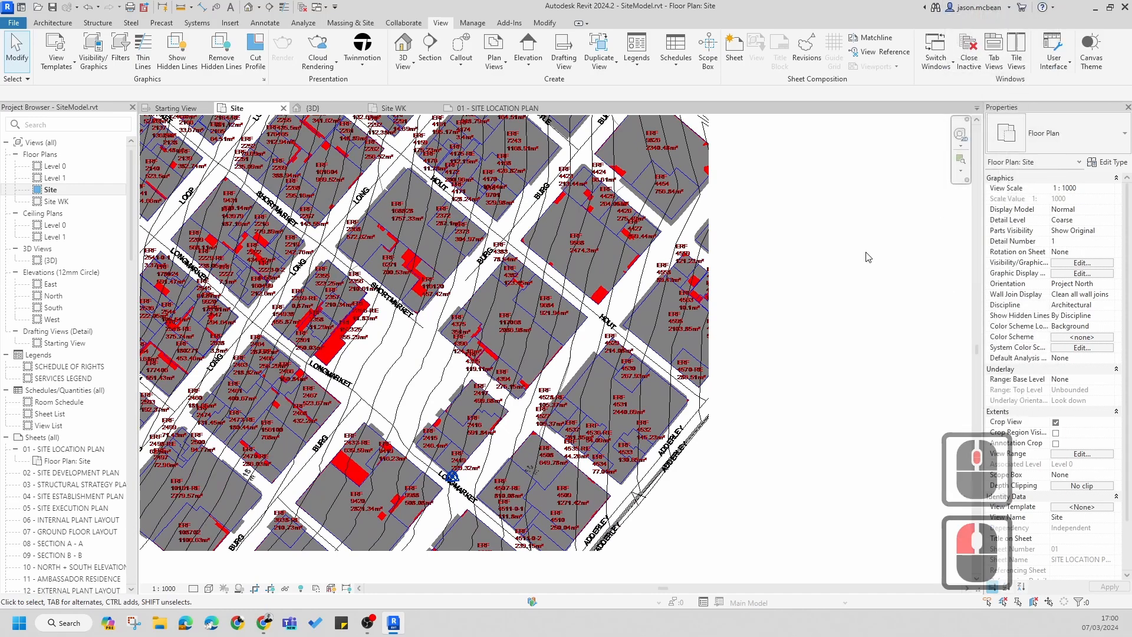
- Open the default 3D view and set its visual style to Wireframe
{"action": "left_click", "coordinate": [248, 8]}
{"action": "scroll", "coordinate": [626, 328], "scroll_direction": "down", "scroll_amount": 5}
{"action": "middle_click_drag", "start_coordinate": [716, 444], "coordinate": [668, 115], "text": "shift"}
{"action": "left_click", "coordinate": [560, 473]}
{"action": "middle_click_drag", "start_coordinate": [561, 472], "coordinate": [282, 607], "text": "shift"}
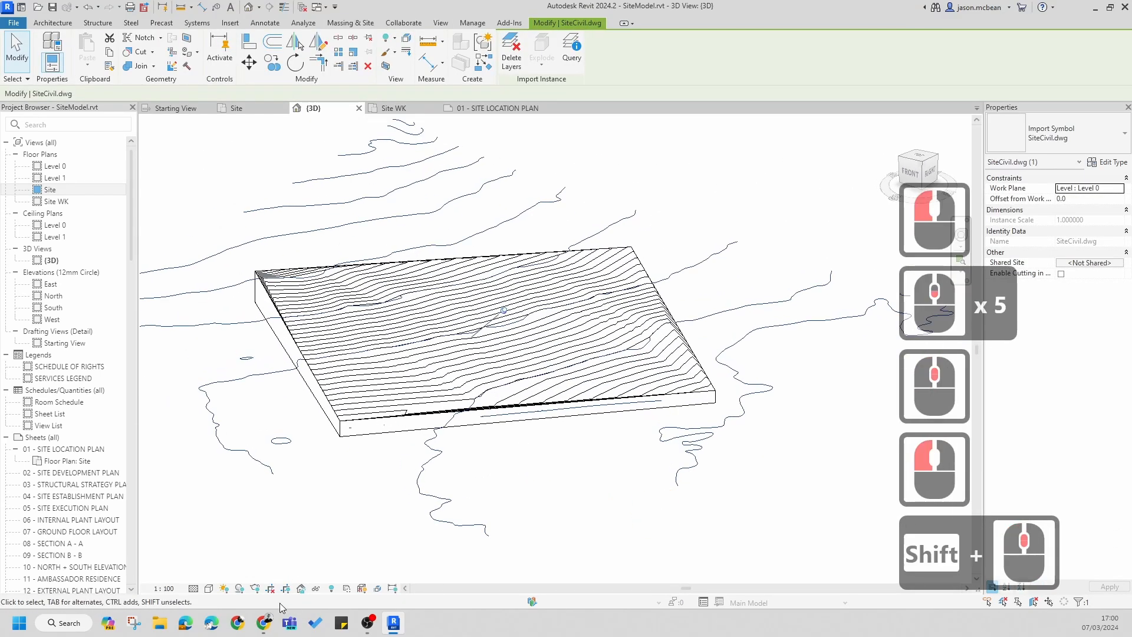
{"action": "left_click", "coordinate": [209, 588]}
{"action": "left_click", "coordinate": [227, 521]}
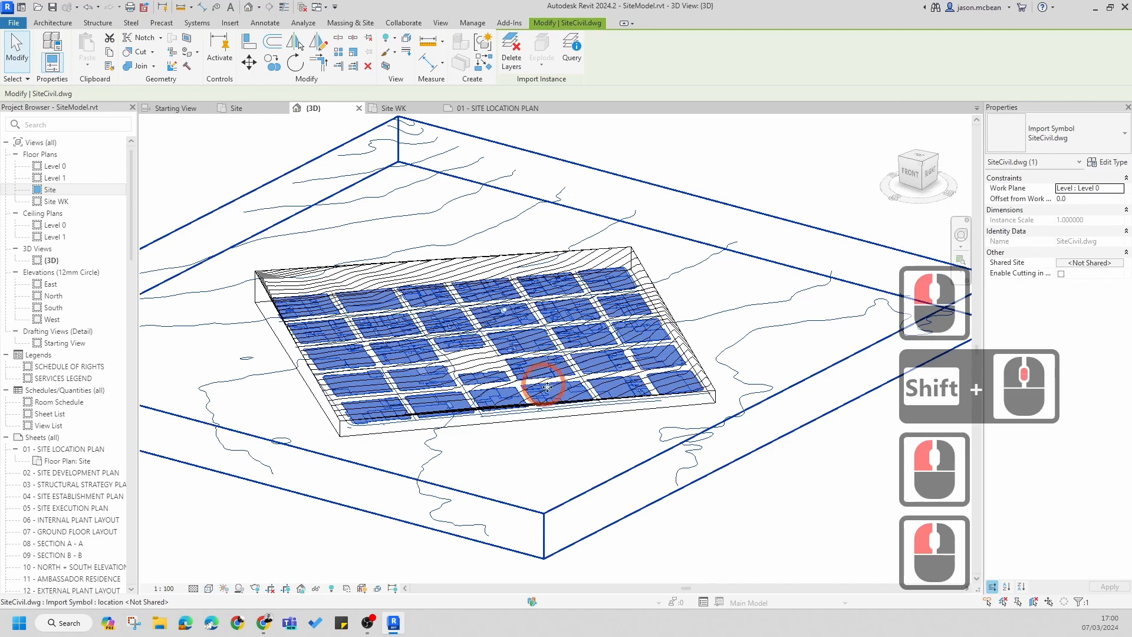
- Inspect the linked SiteCivil.dwg drawing against the toposolid from above in the 3D view
{"action": "middle_click_drag", "start_coordinate": [547, 386], "coordinate": [685, 465], "text": "shift"}
{"action": "left_click", "coordinate": [749, 453]}
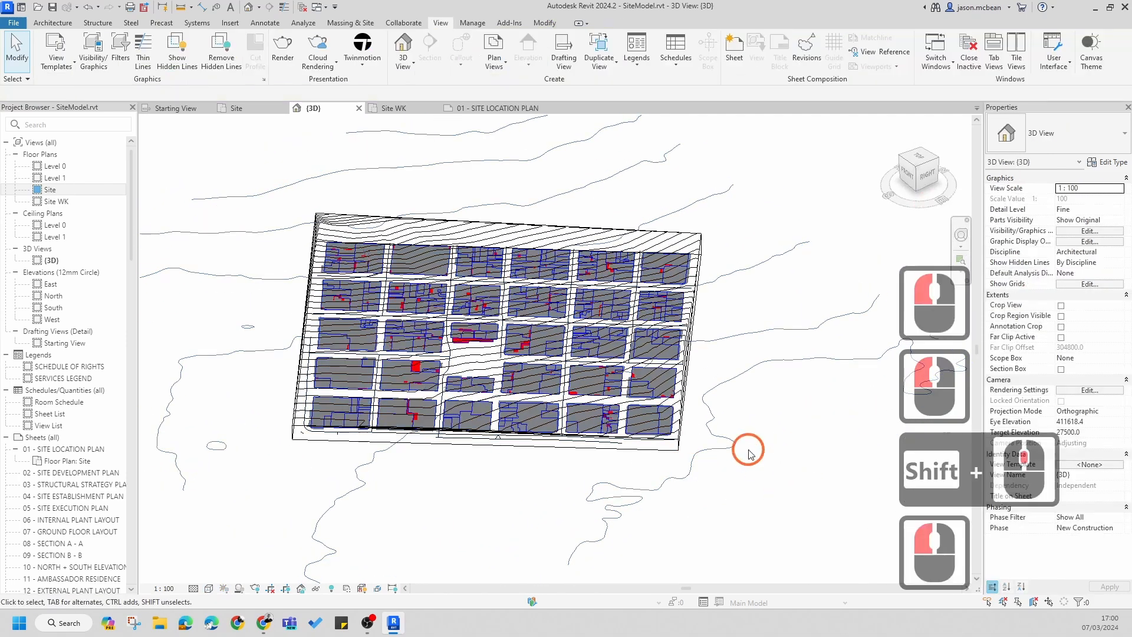
{"action": "left_click", "coordinate": [781, 456]}
{"action": "scroll", "coordinate": [794, 442], "scroll_direction": "down", "scroll_amount": 5}
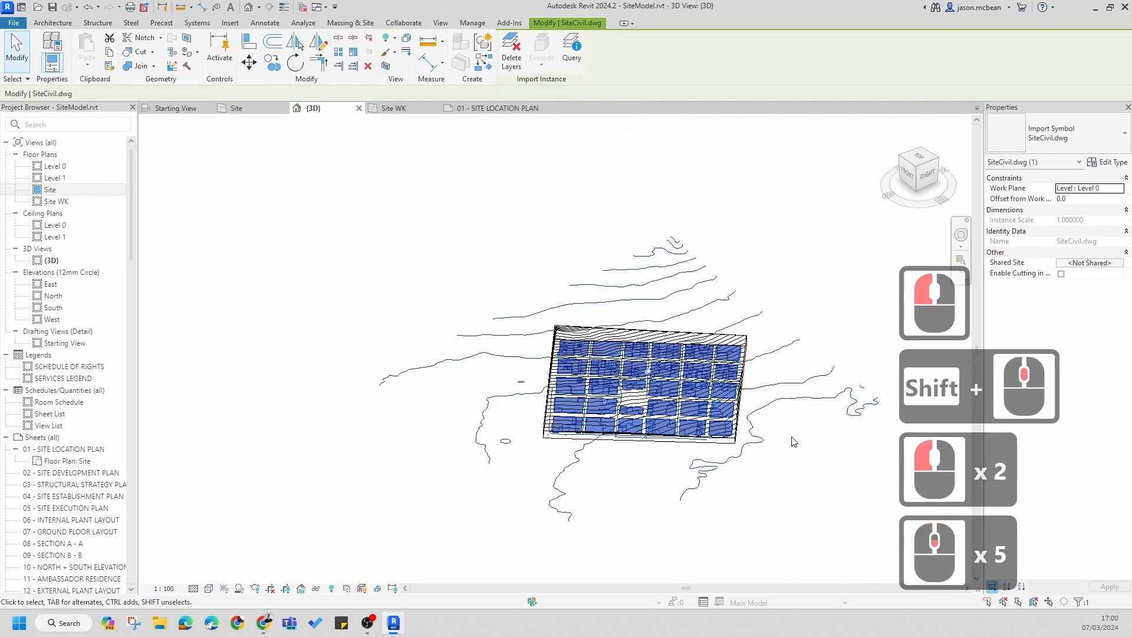
{"action": "scroll", "coordinate": [794, 442], "scroll_direction": "up", "scroll_amount": 4}
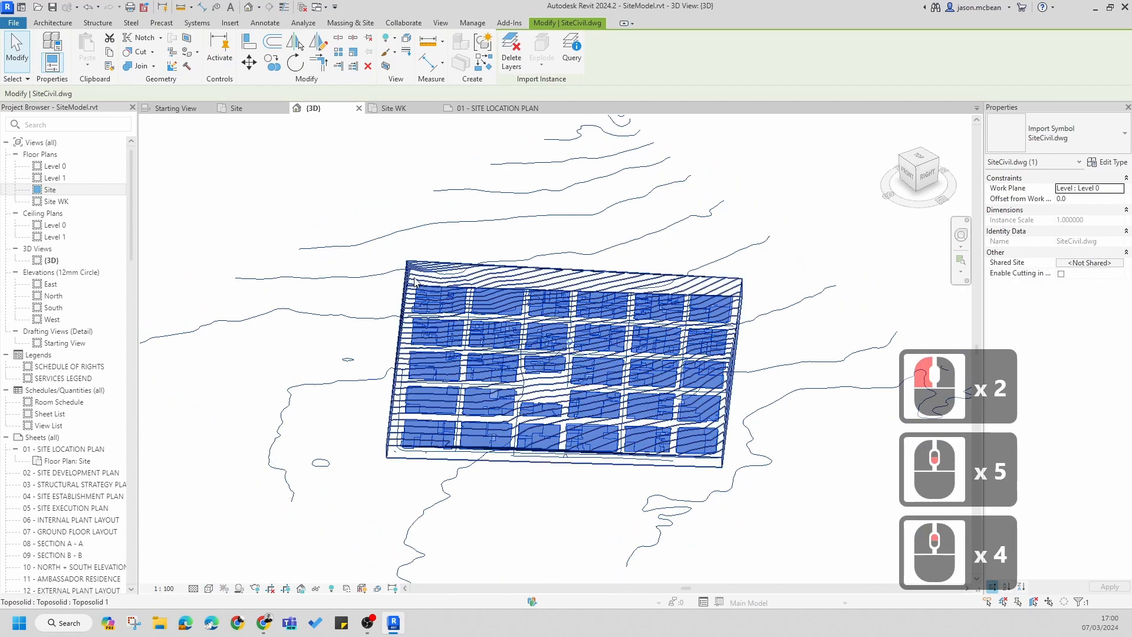
{"action": "key", "text": "Escape"}
- Reopen the Site floor plan and examine the open block between Longmarket, Shortmarket and Burg streets
{"action": "double_click", "coordinate": [50, 189]}
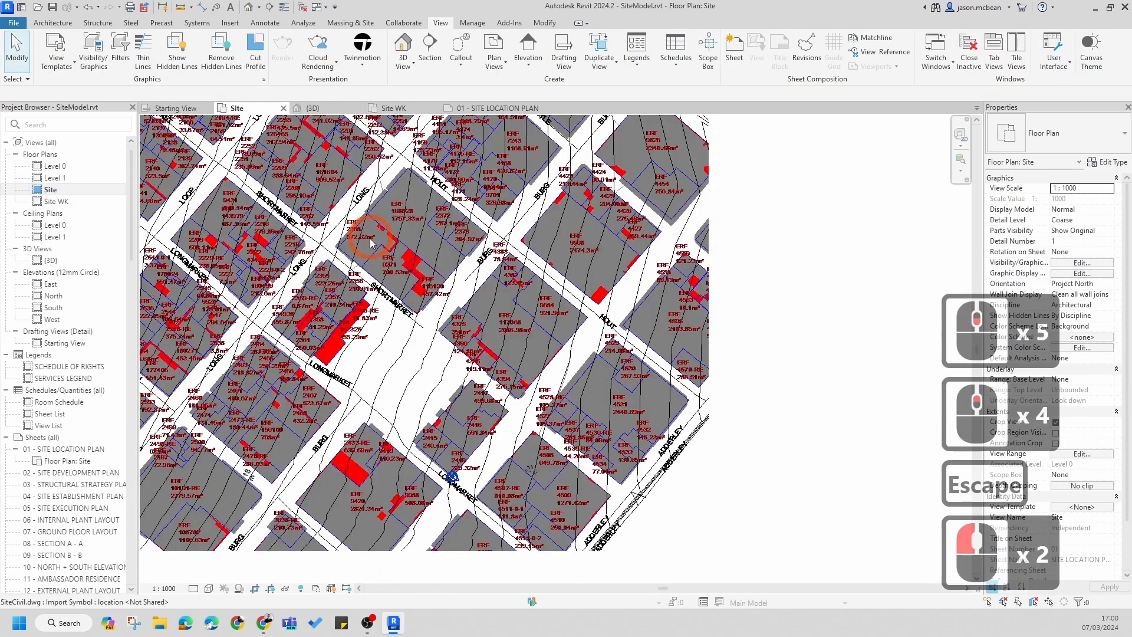
{"action": "middle_click_drag", "start_coordinate": [796, 374], "coordinate": [879, 412]}
{"action": "key", "text": "Escape"}
{"action": "scroll", "coordinate": [576, 453], "scroll_direction": "up", "scroll_amount": 5}
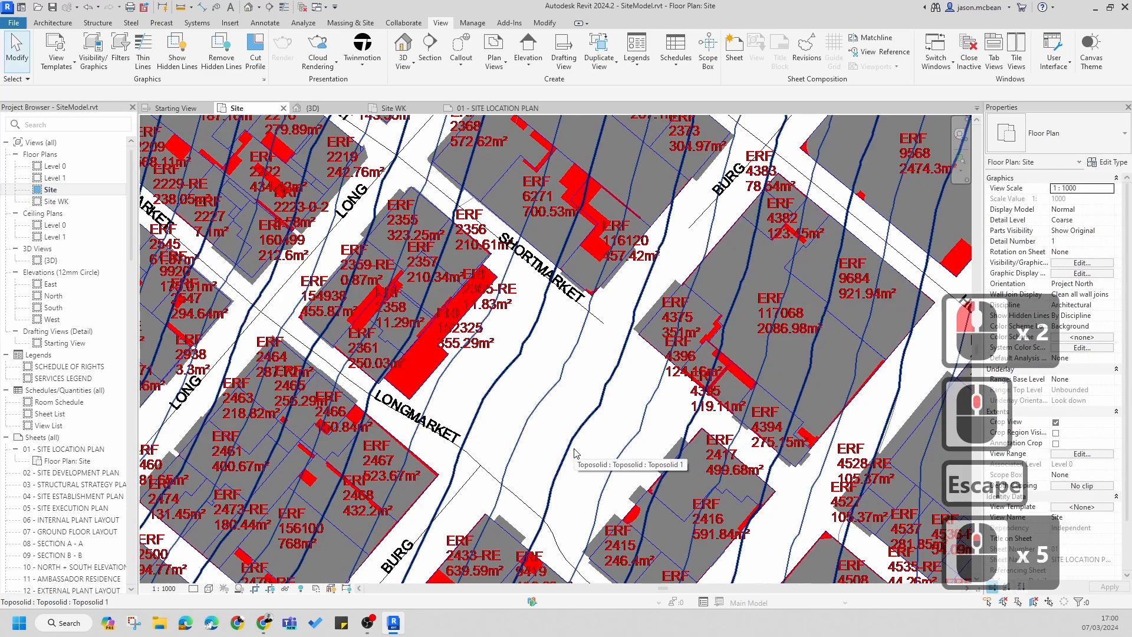
{"action": "scroll", "coordinate": [549, 247], "scroll_direction": "down", "scroll_amount": 8}
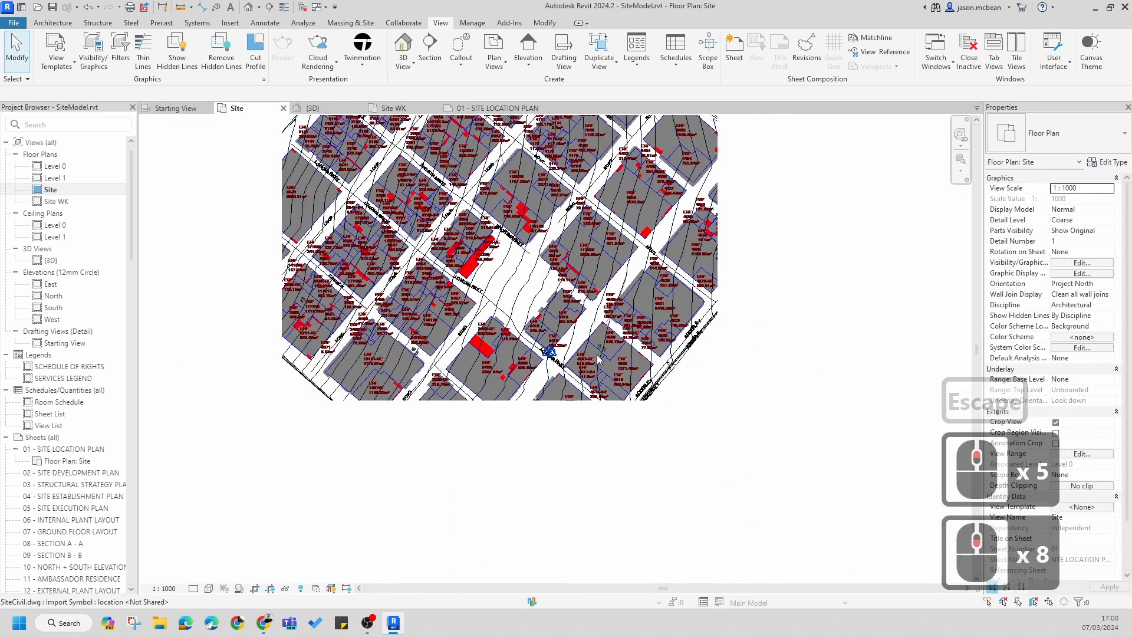
{"action": "key", "text": "Escape"}
{"action": "scroll", "coordinate": [468, 308], "scroll_direction": "up", "scroll_amount": 6}
{"action": "middle_click_drag", "start_coordinate": [478, 304], "coordinate": [468, 308]}
{"action": "key", "text": "Escape"}
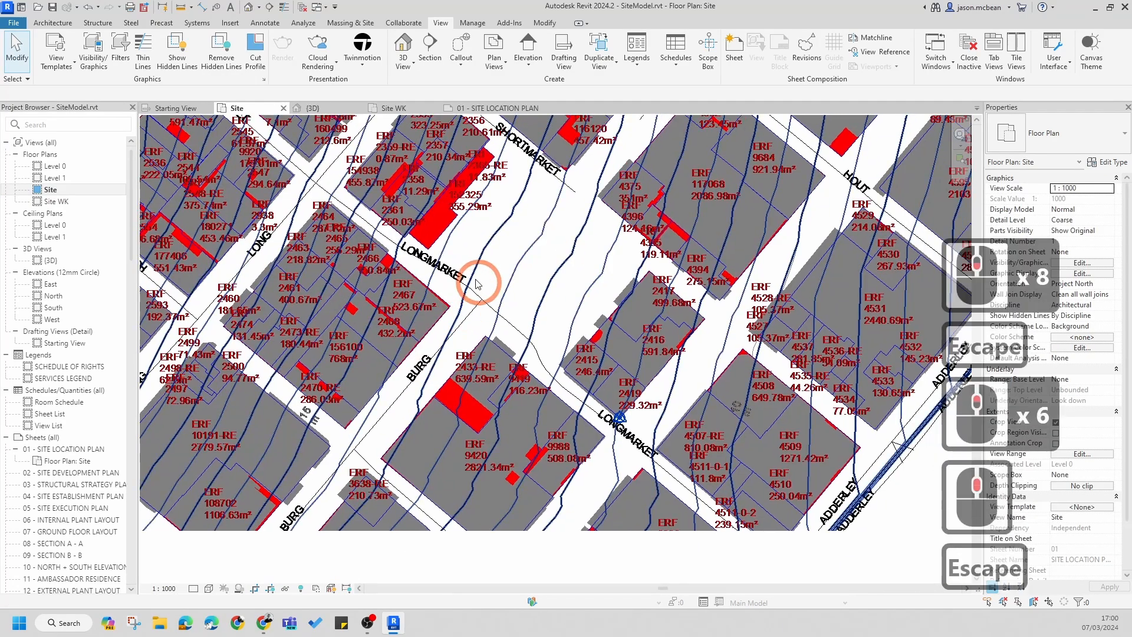
- Link SiteBoundaries.dwg into the Site plan for the current view only, positioned Auto - Origin to Internal Origin
{"action": "left_click", "coordinate": [230, 22]}
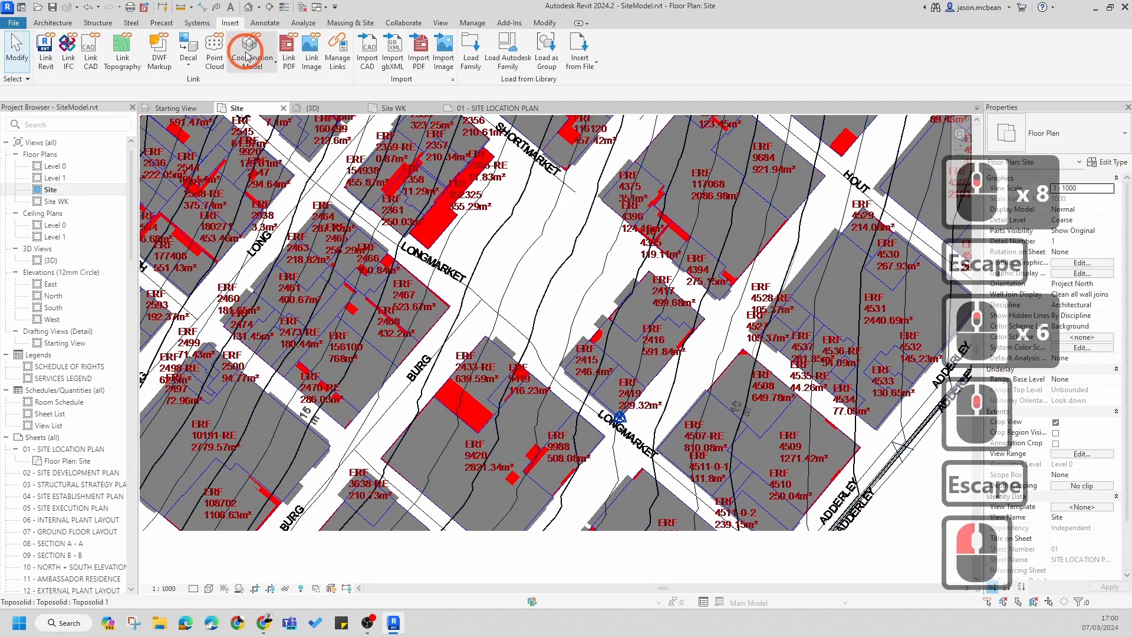
{"action": "left_click", "coordinate": [88, 47]}
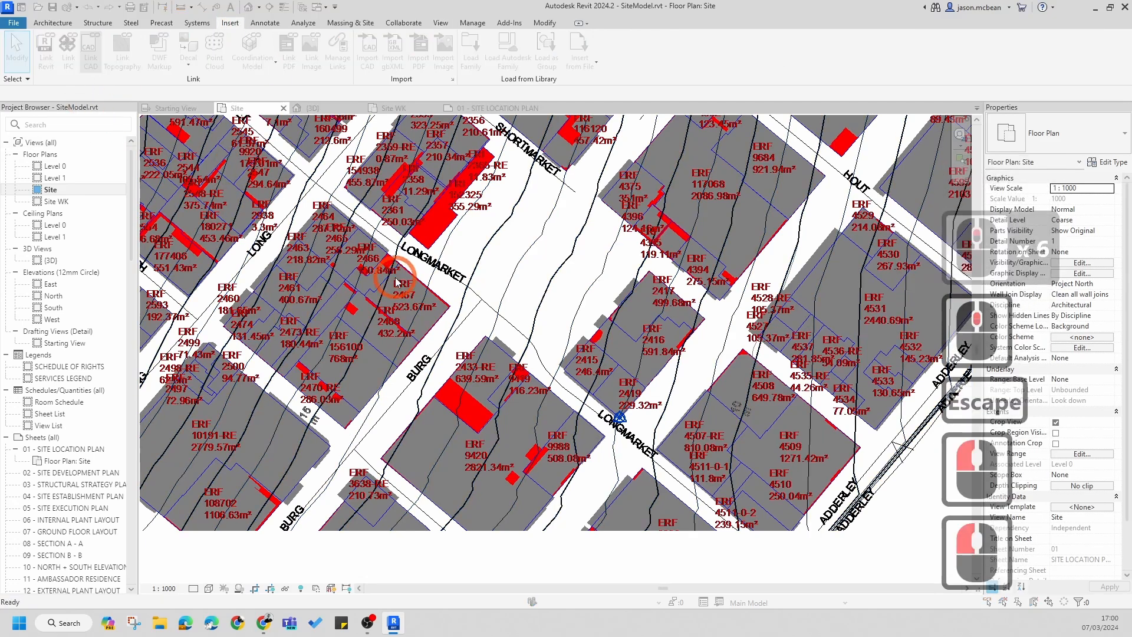
{"action": "left_click", "coordinate": [461, 258]}
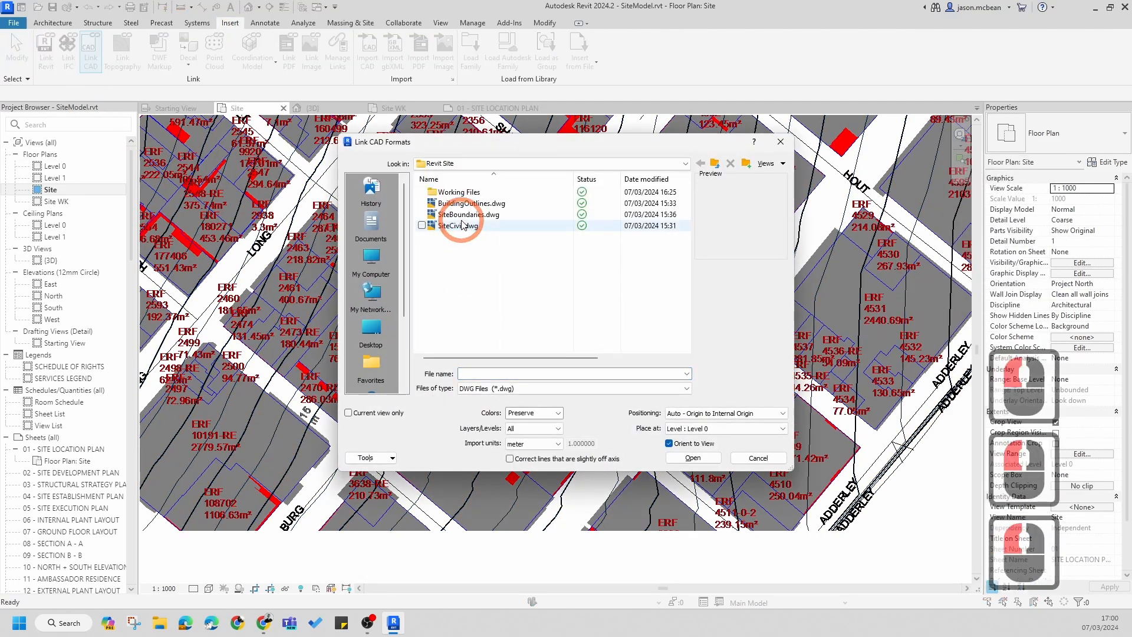
{"action": "left_click", "coordinate": [511, 216]}
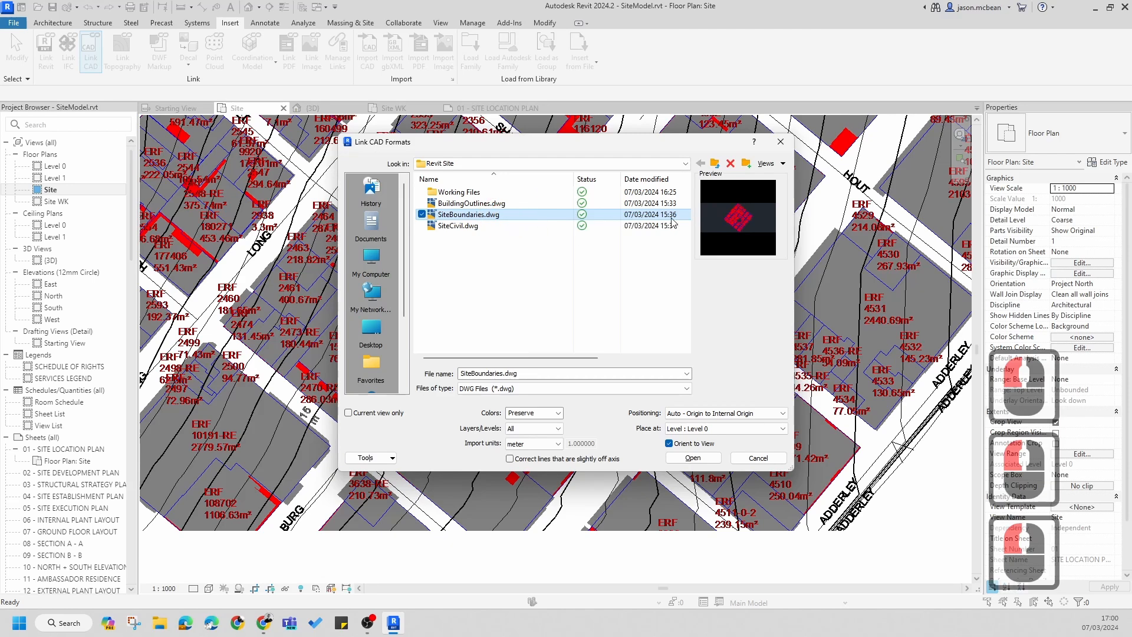
{"action": "double_click", "coordinate": [469, 215]}
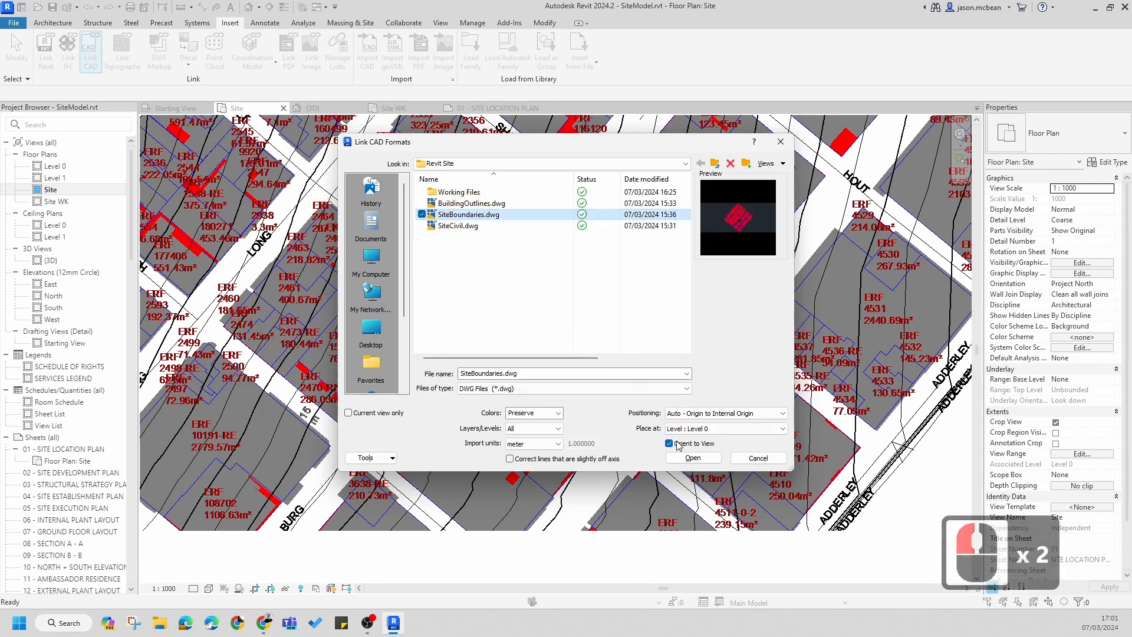
{"action": "left_click", "coordinate": [350, 413]}
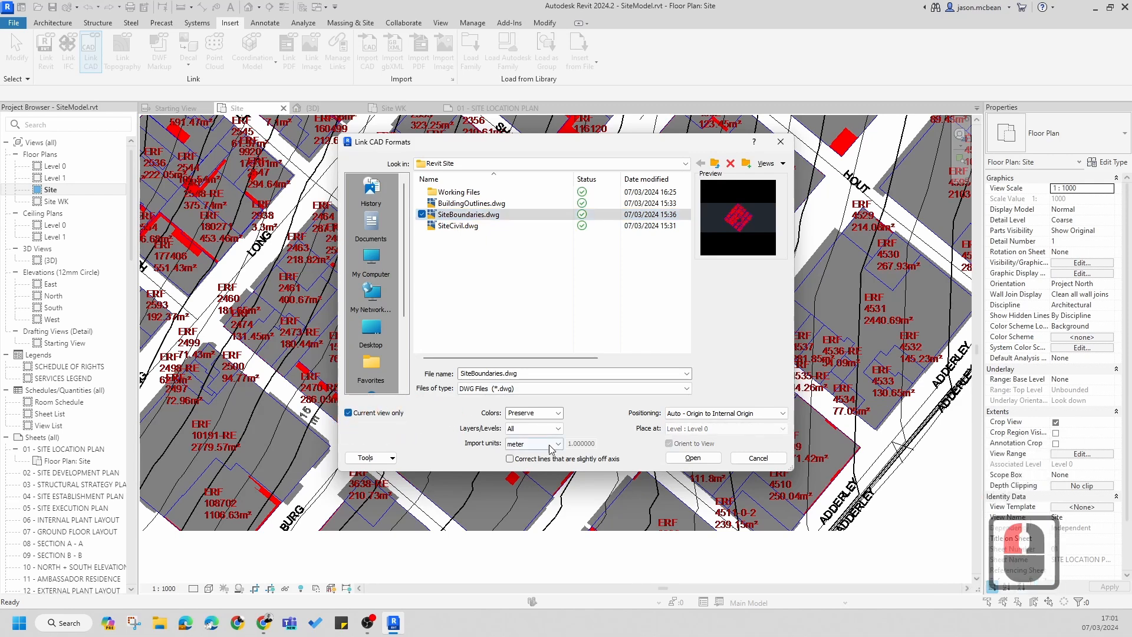
{"action": "left_click", "coordinate": [760, 417]}
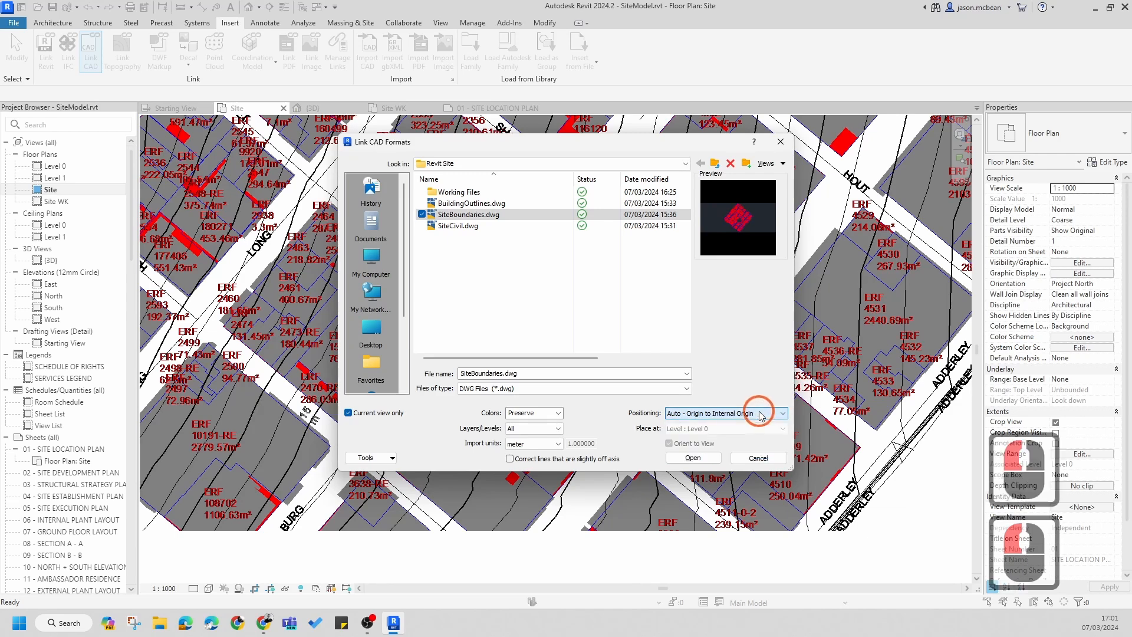
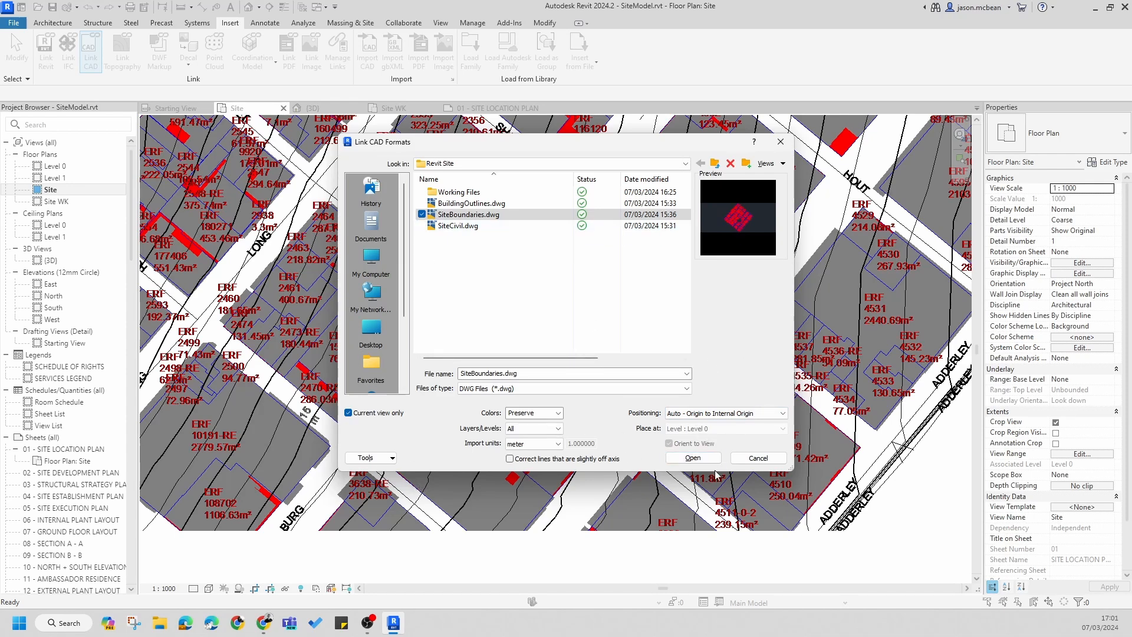
{"action": "left_click", "coordinate": [693, 459]}
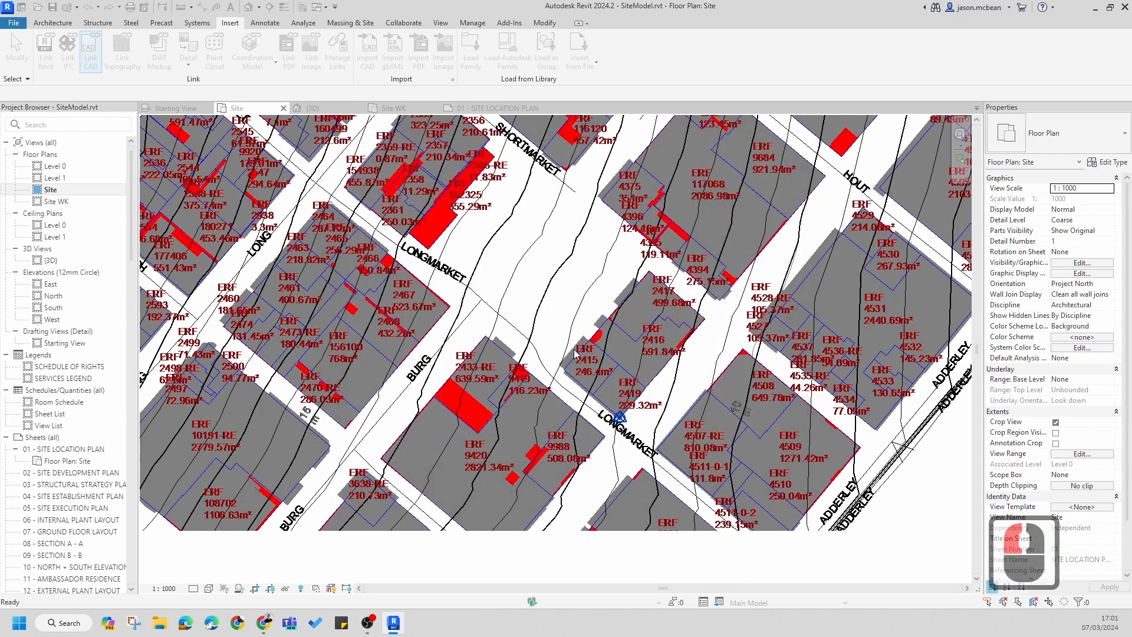
{"action": "scroll", "coordinate": [626, 358], "scroll_direction": "down", "scroll_amount": 2}
{"action": "middle_click_drag", "start_coordinate": [619, 304], "coordinate": [612, 332]}
{"action": "key", "text": "Escape"}
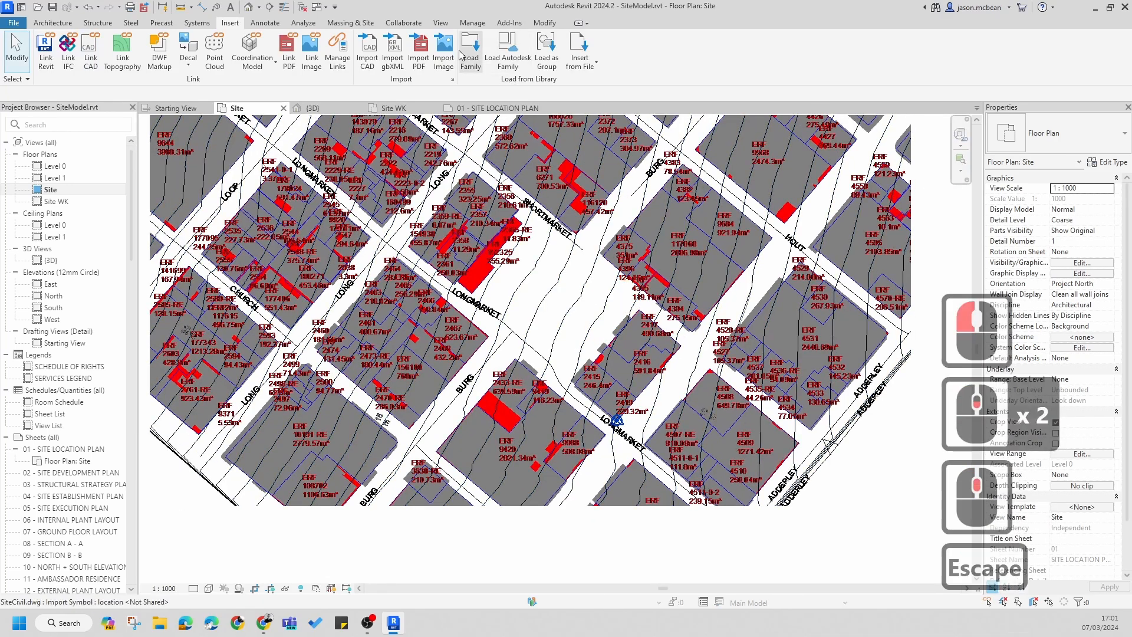
- Hide the imported SiteCivil.dwg drawing in the Site plan's visibility/graphic overrides
{"action": "left_click", "coordinate": [440, 23]}
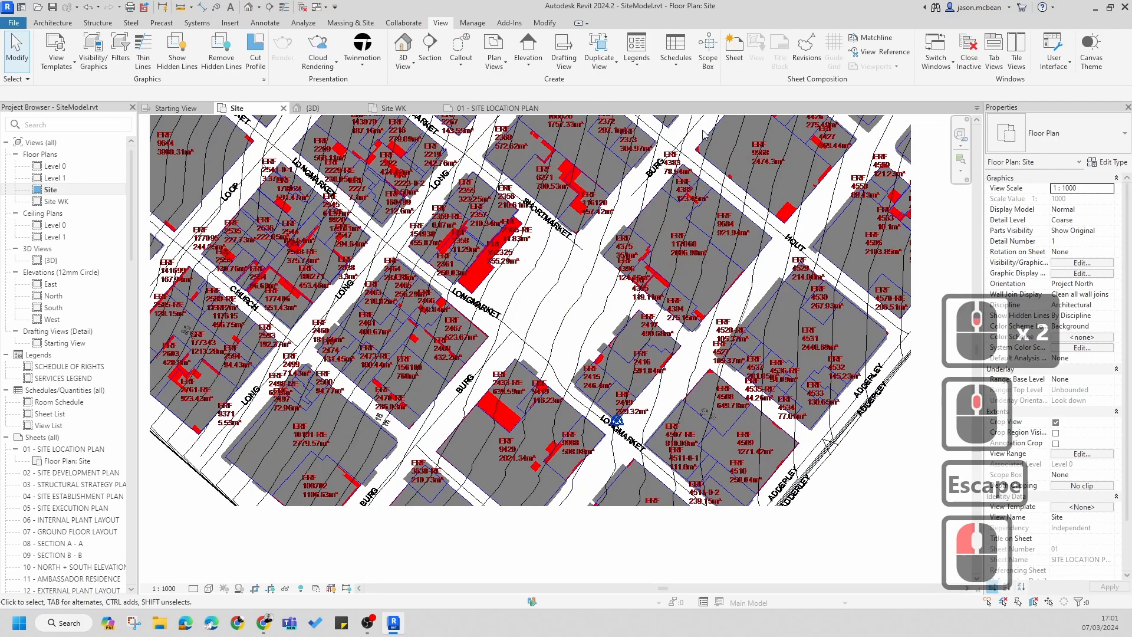
{"action": "left_click", "coordinate": [95, 62]}
{"action": "left_click", "coordinate": [587, 153]}
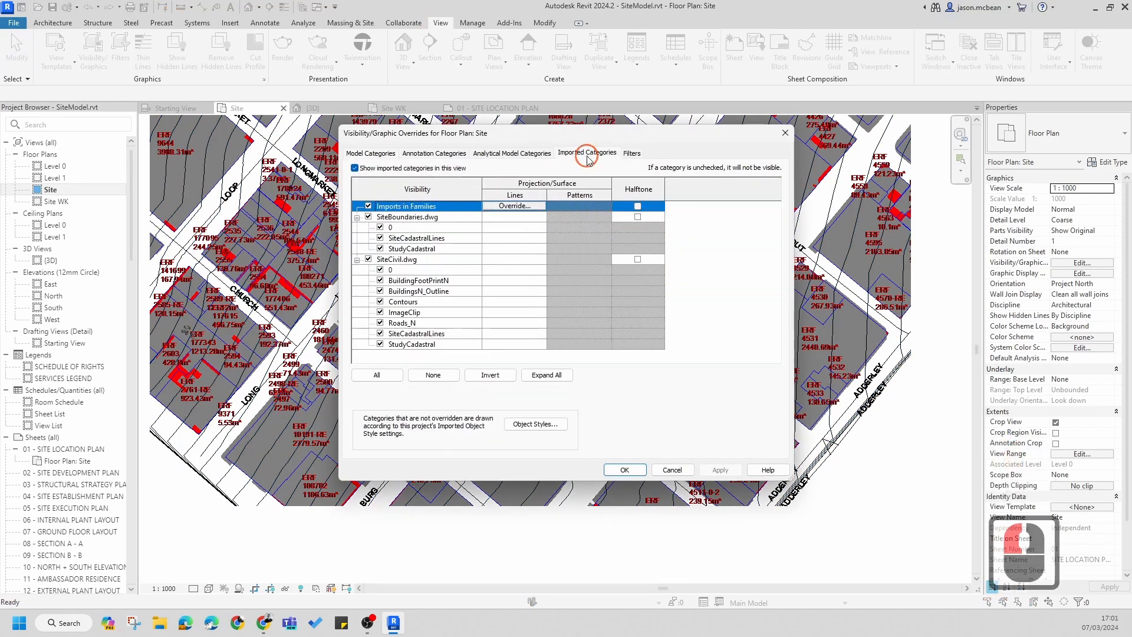
{"action": "left_click", "coordinate": [368, 258]}
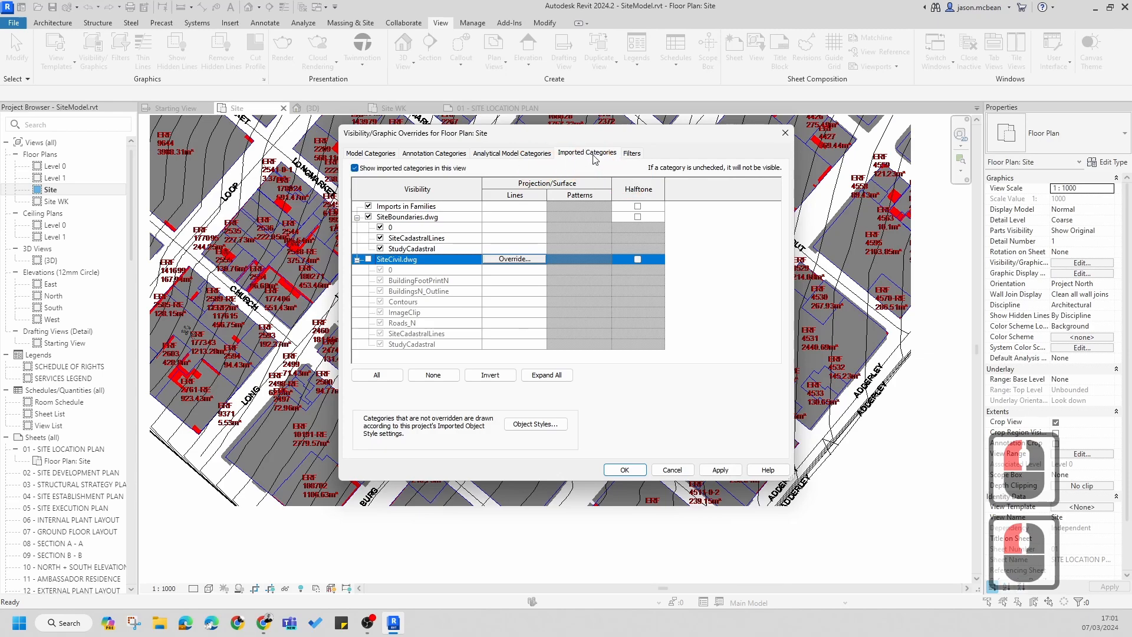
{"action": "left_click", "coordinate": [721, 470]}
{"action": "left_click", "coordinate": [625, 470]}
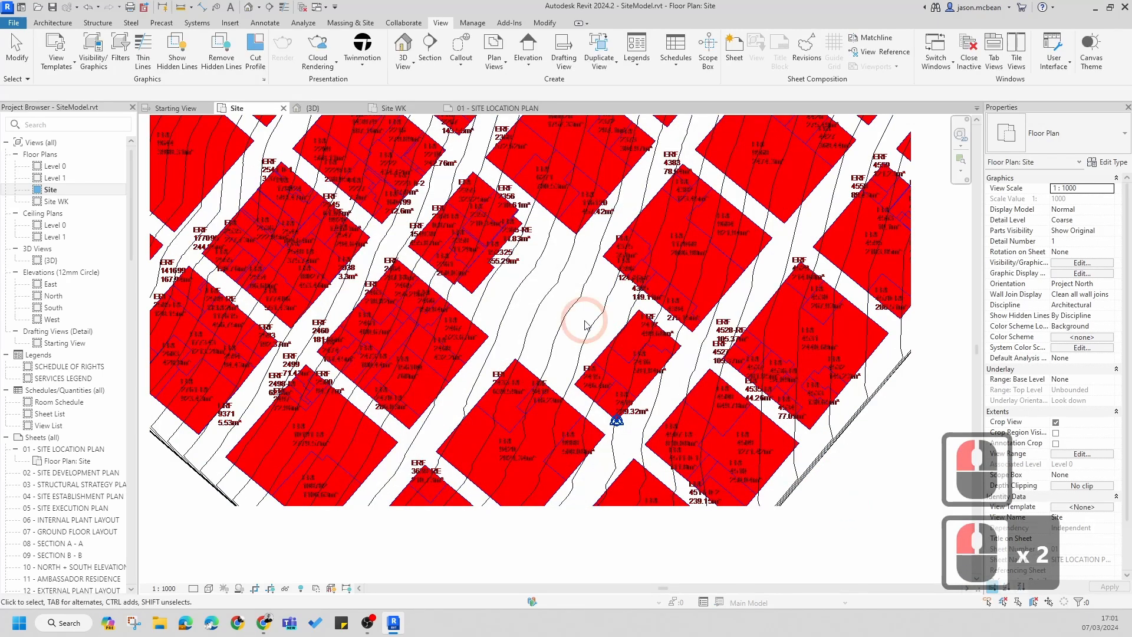
- Set the draw layer of the linked SiteBoundaries.dwg in the Site plan to Foreground
{"action": "scroll", "coordinate": [585, 324], "scroll_direction": "up", "scroll_amount": 6}
{"action": "left_click", "coordinate": [539, 424]}
{"action": "scroll", "coordinate": [538, 424], "scroll_direction": "down", "scroll_amount": 5}
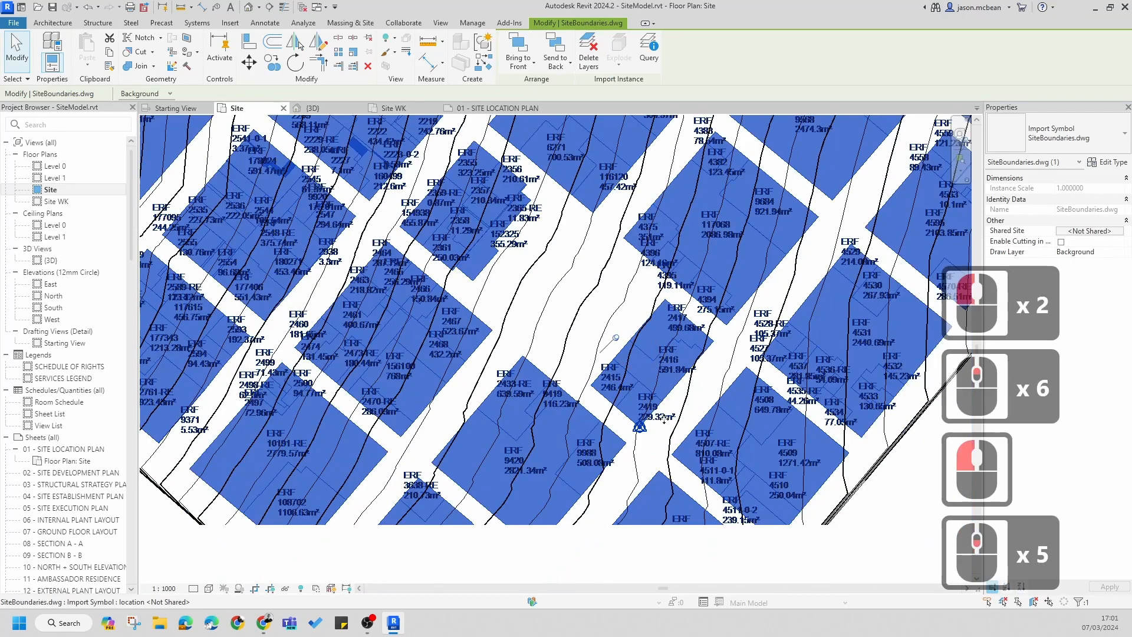
{"action": "scroll", "coordinate": [619, 351], "scroll_direction": "down", "scroll_amount": 3}
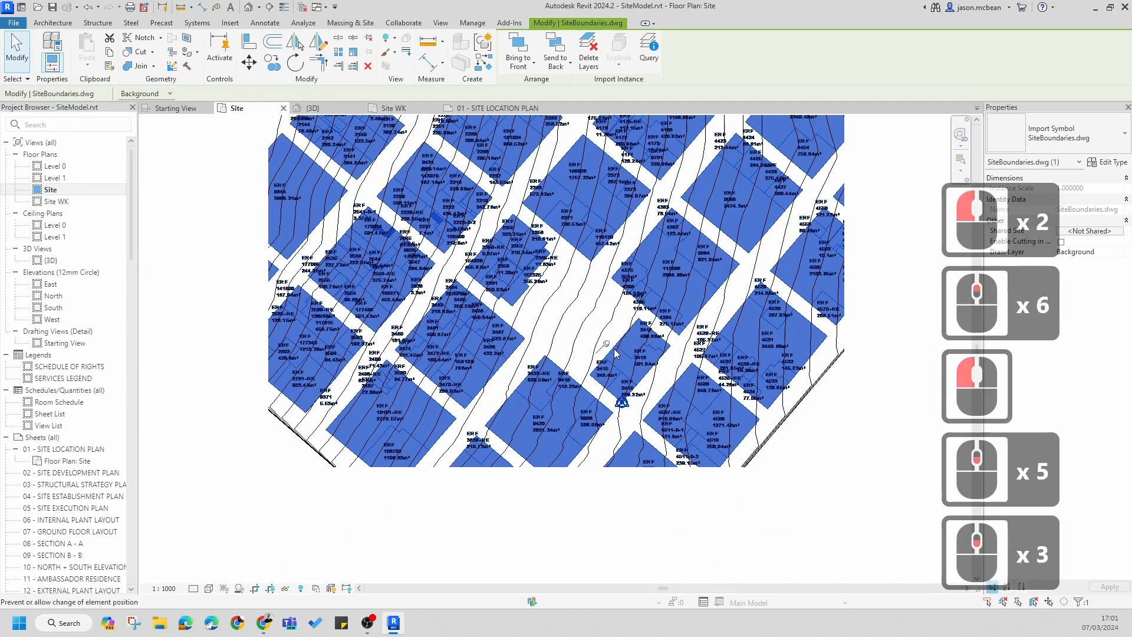
{"action": "left_click", "coordinate": [159, 94]}
{"action": "left_click", "coordinate": [150, 116]}
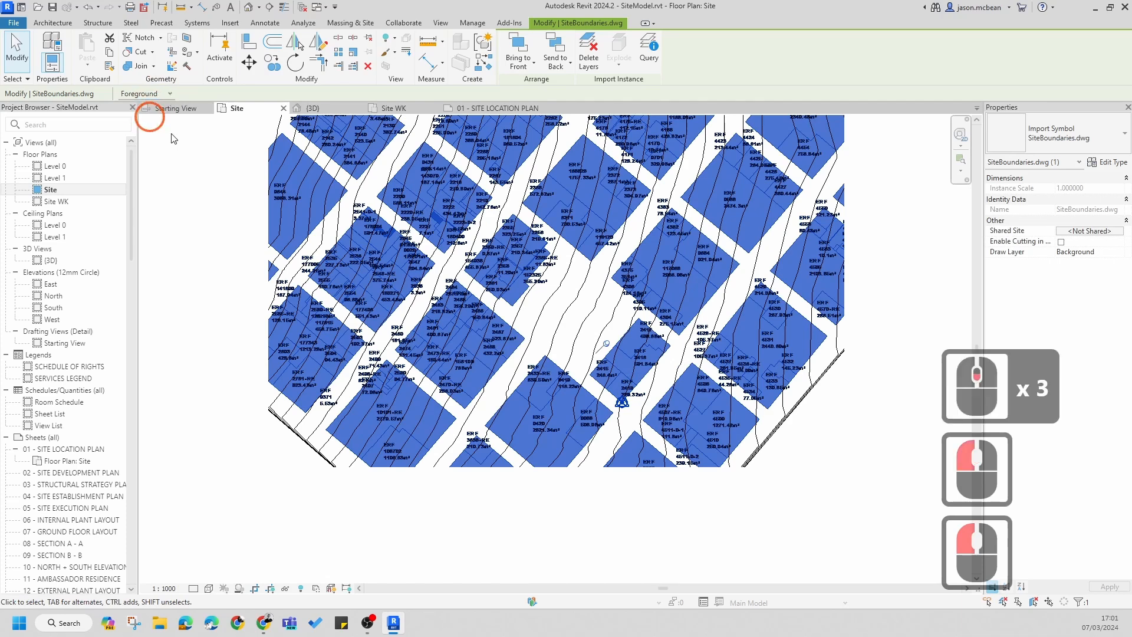
{"action": "left_click", "coordinate": [718, 303]}
{"action": "scroll", "coordinate": [607, 267], "scroll_direction": "up", "scroll_amount": 4}
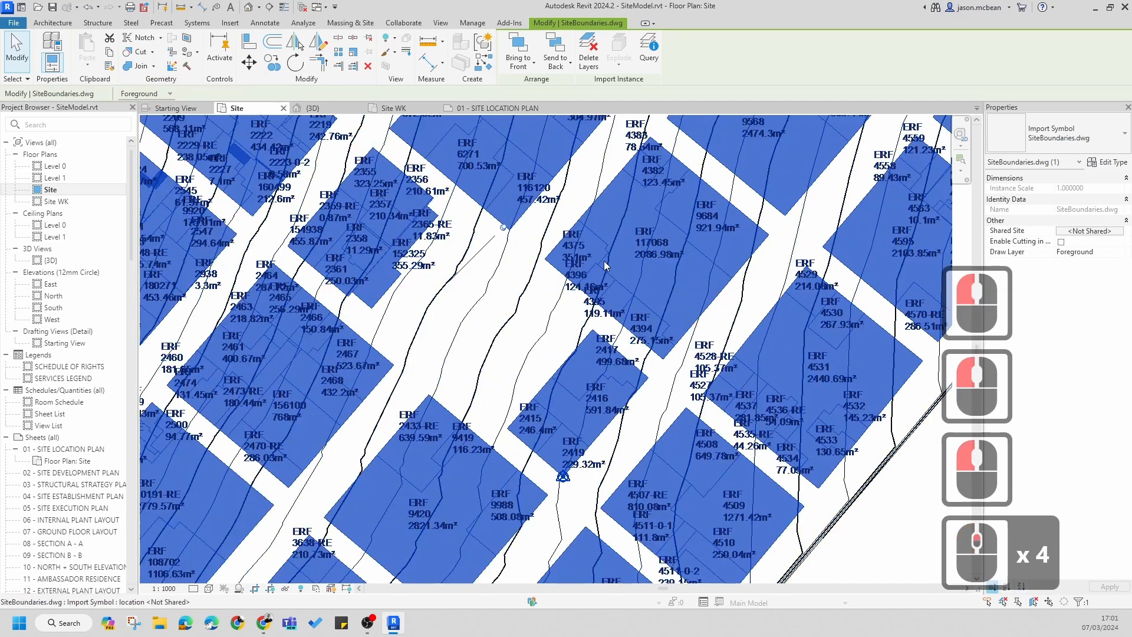
{"action": "scroll", "coordinate": [555, 248], "scroll_direction": "up", "scroll_amount": 1}
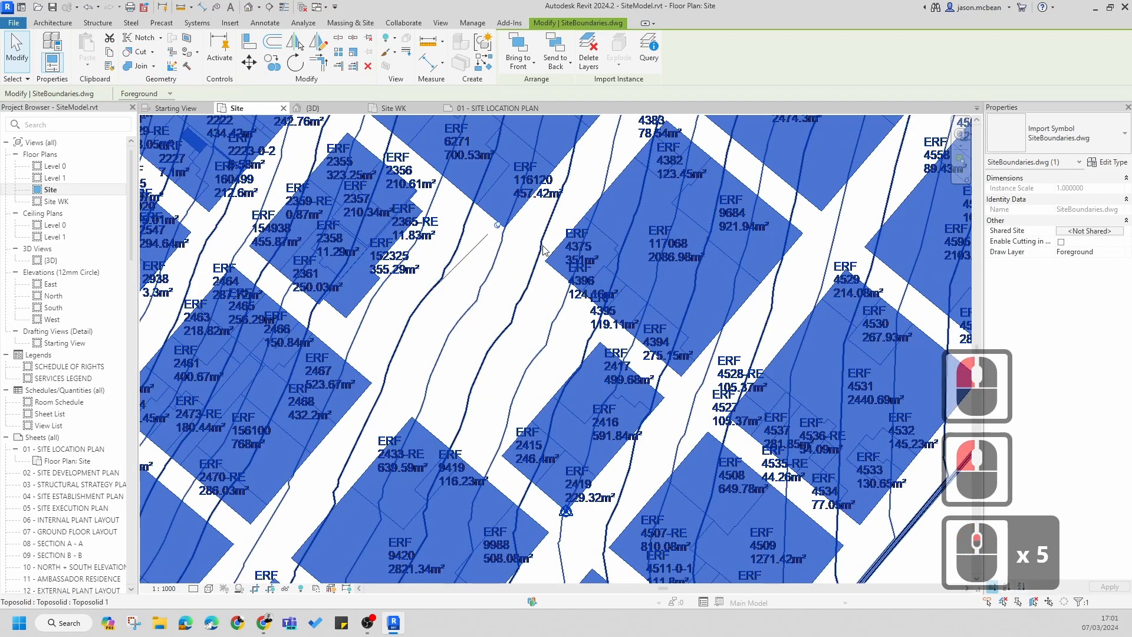
- Look through the other open views and examine the linked drawing in the Site WK floor plan for comparison
{"action": "left_click", "coordinate": [394, 108]}
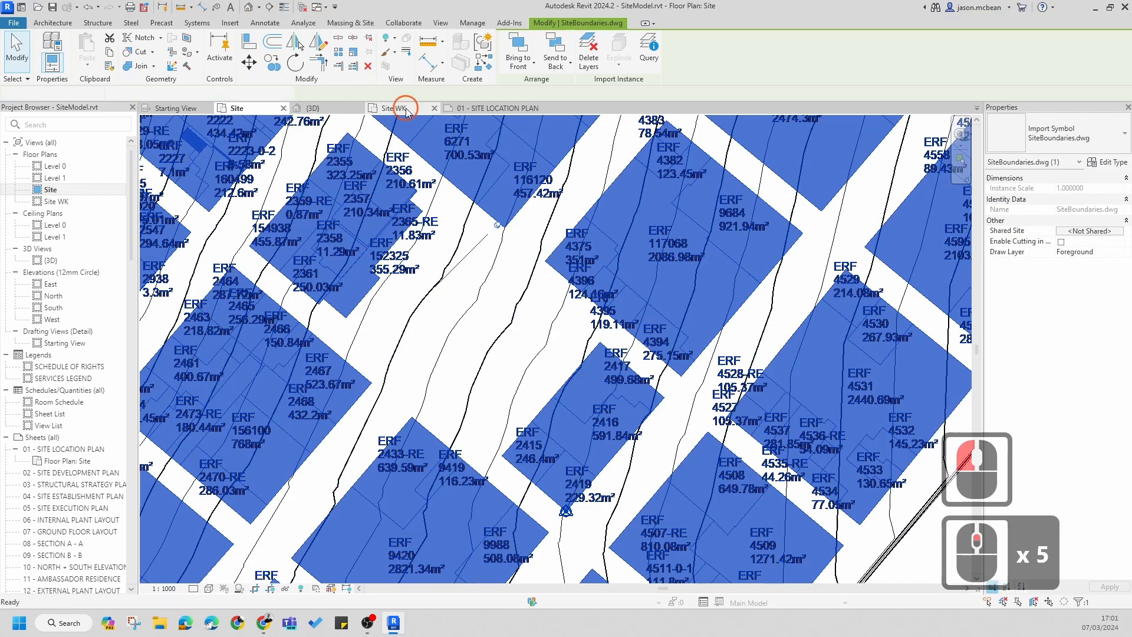
{"action": "scroll", "coordinate": [559, 260], "scroll_direction": "down", "scroll_amount": 5}
{"action": "left_click", "coordinate": [177, 108]}
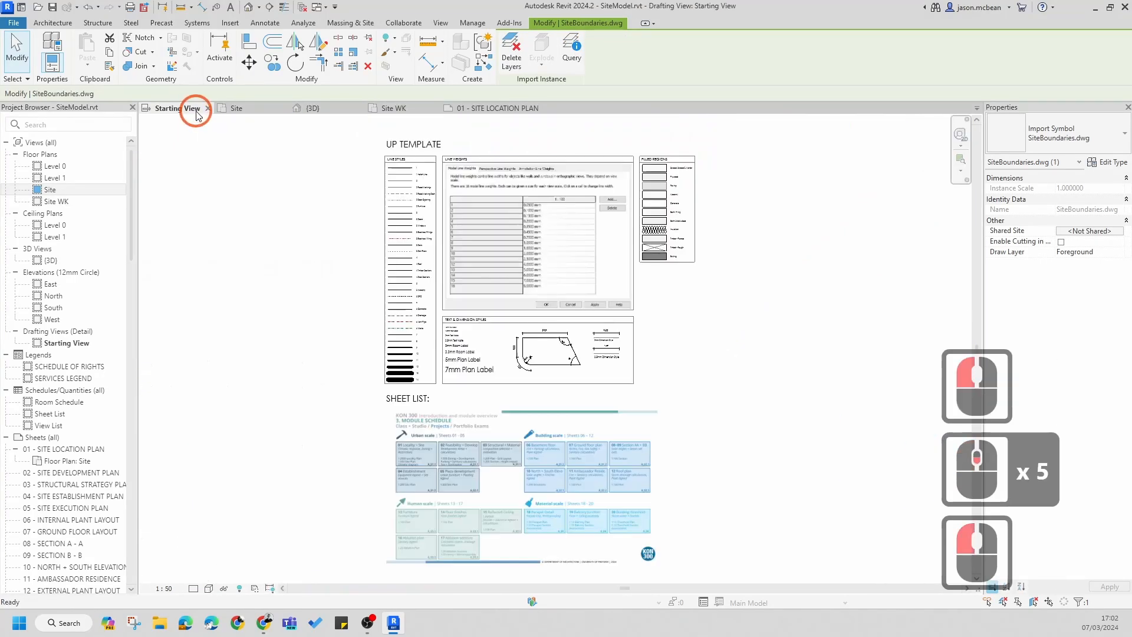
{"action": "left_click", "coordinate": [295, 112]}
{"action": "left_click", "coordinate": [394, 108]}
{"action": "scroll", "coordinate": [488, 430], "scroll_direction": "up", "scroll_amount": 3}
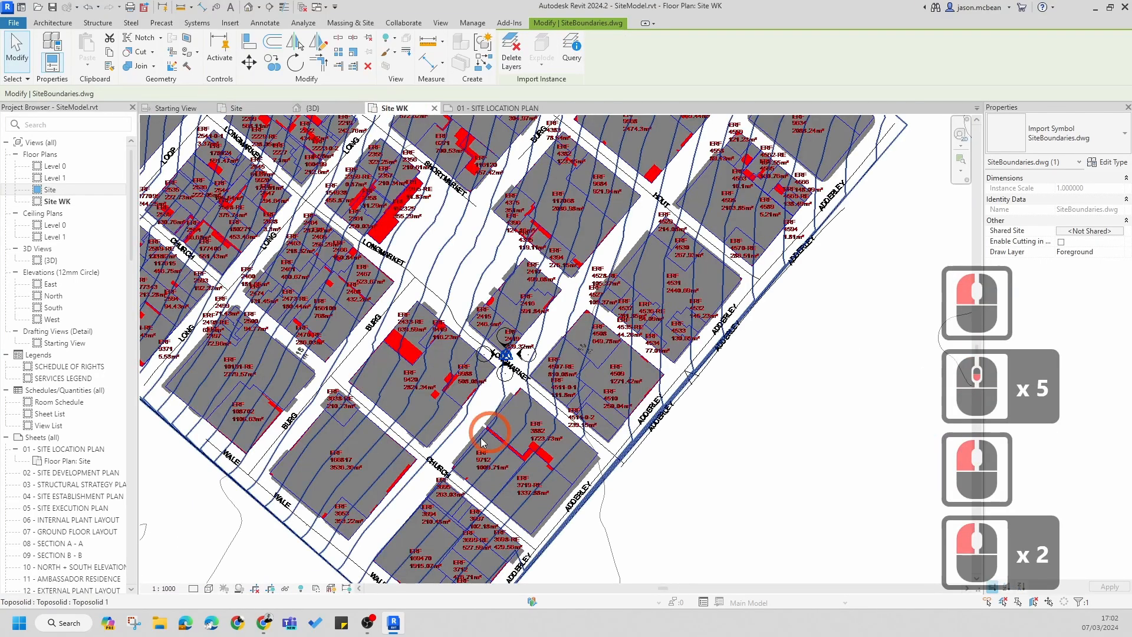
{"action": "middle_click_drag", "start_coordinate": [513, 346], "coordinate": [600, 374]}
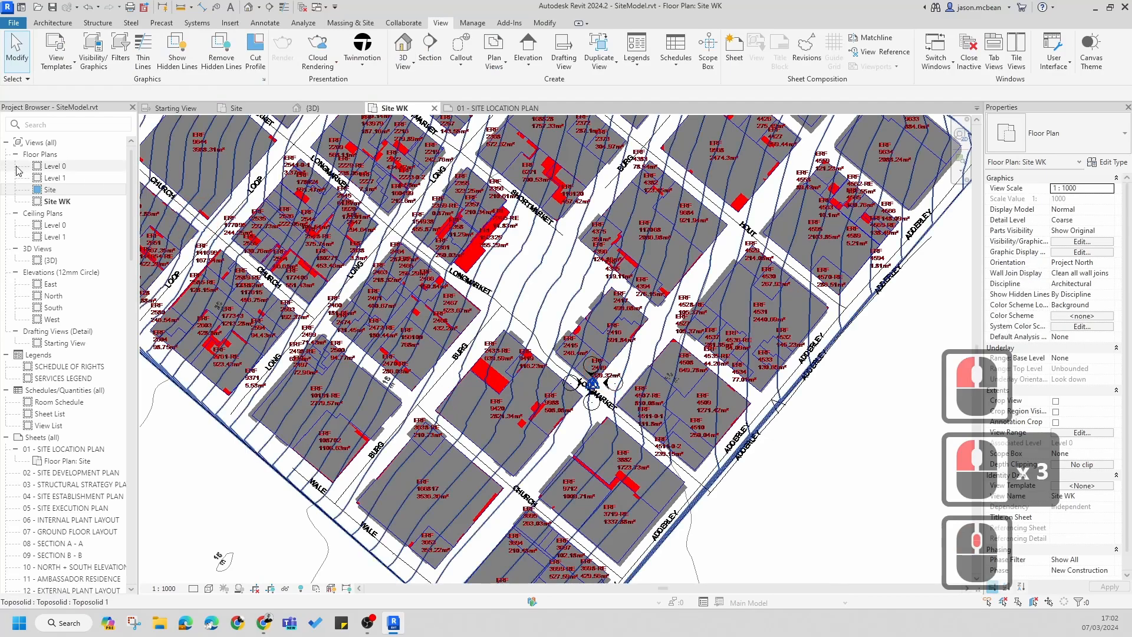
- Reopen the Site floor plan and examine the filled boundary blocks and erf labels against the contours
{"action": "double_click", "coordinate": [49, 190]}
{"action": "scroll", "coordinate": [530, 413], "scroll_direction": "down", "scroll_amount": 5}
{"action": "key", "text": "Escape"}
{"action": "scroll", "coordinate": [518, 437], "scroll_direction": "up", "scroll_amount": 7}
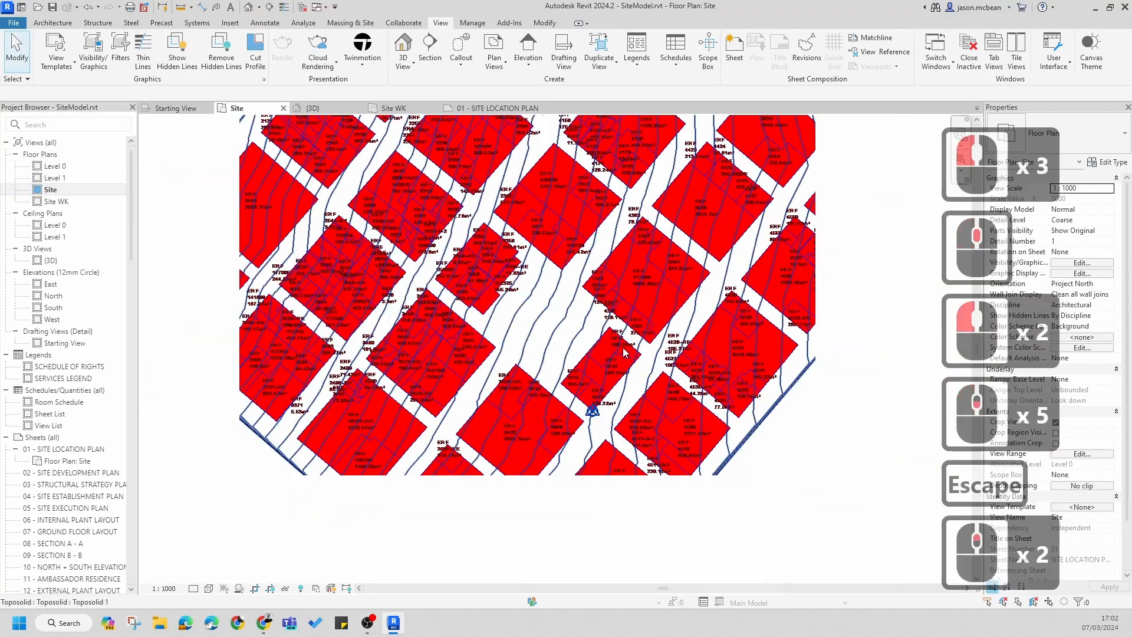
{"action": "scroll", "coordinate": [531, 416], "scroll_direction": "up", "scroll_amount": 5}
{"action": "scroll", "coordinate": [620, 289], "scroll_direction": "down", "scroll_amount": 6}
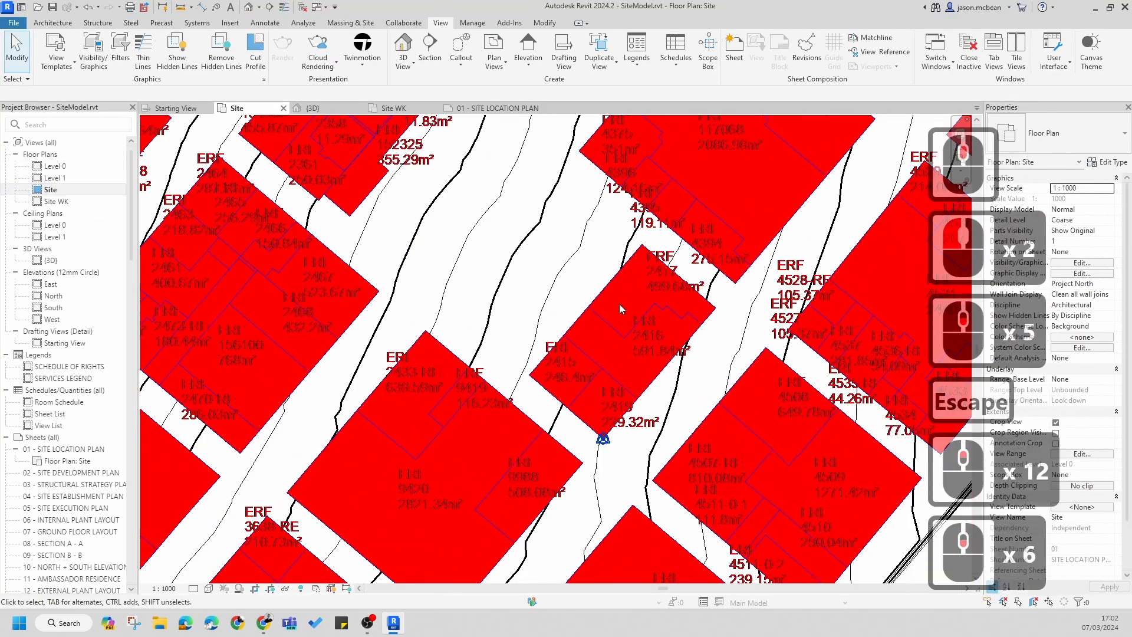
{"action": "middle_click_drag", "start_coordinate": [570, 237], "coordinate": [566, 254]}
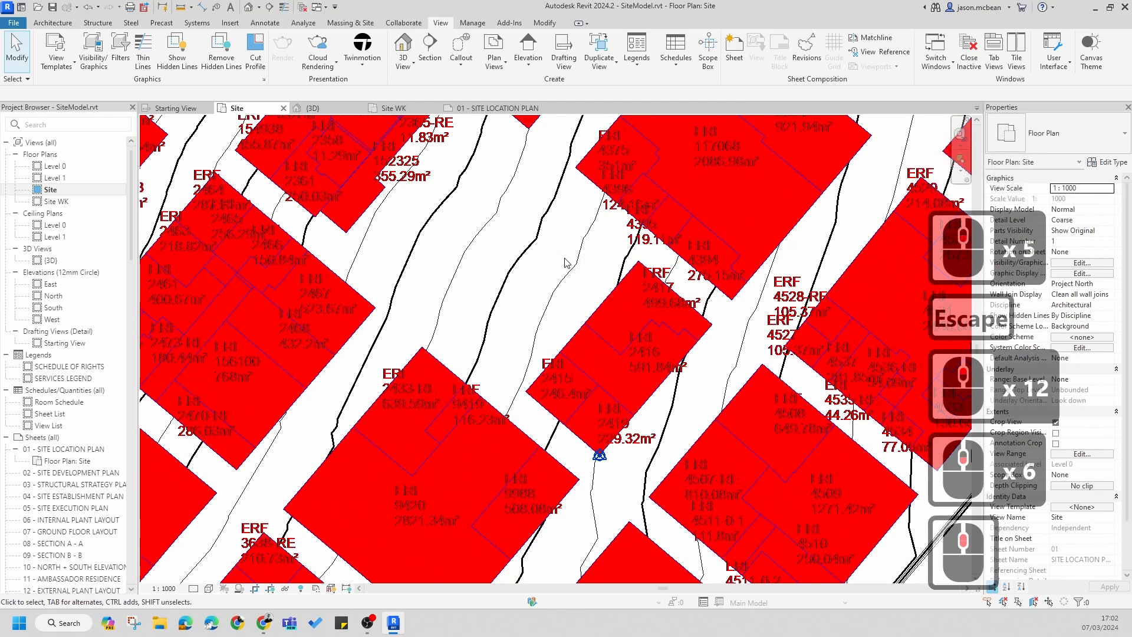
- Turn off layer 0 of SiteBoundaries.dwg in the Site plan's imported category overrides
{"action": "left_click", "coordinate": [92, 52]}
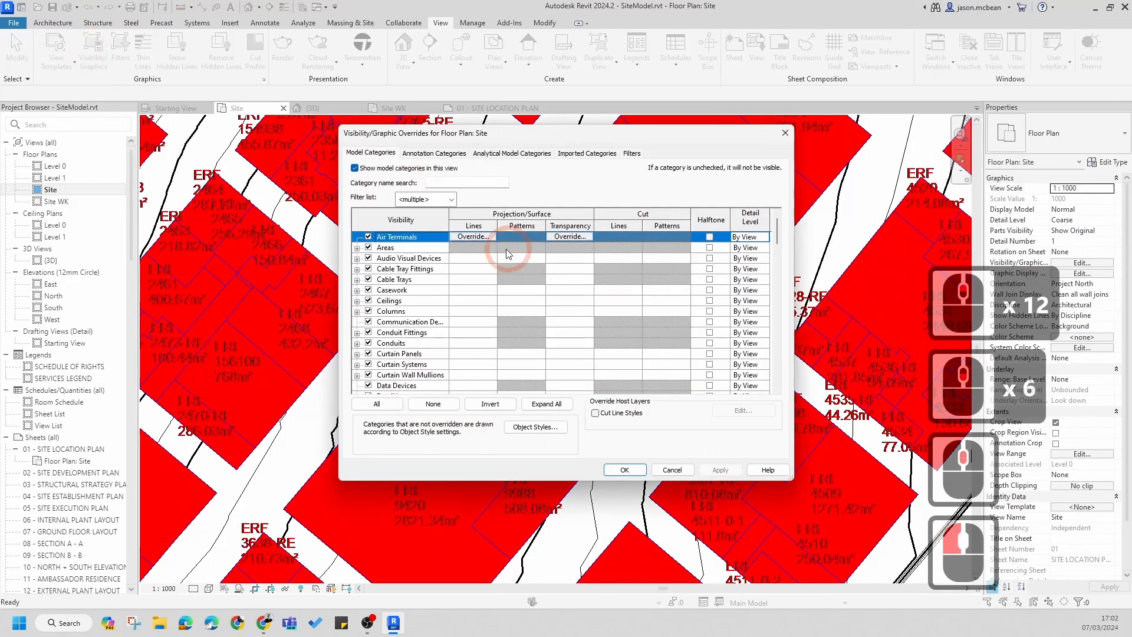
{"action": "left_click", "coordinate": [579, 153]}
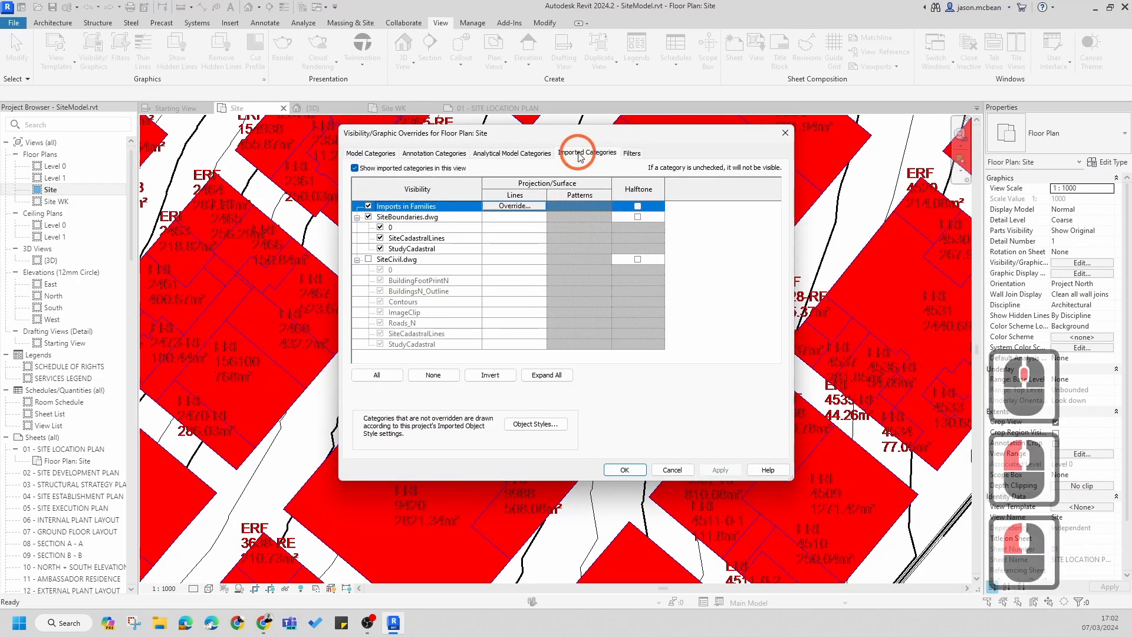
{"action": "left_click", "coordinate": [416, 228]}
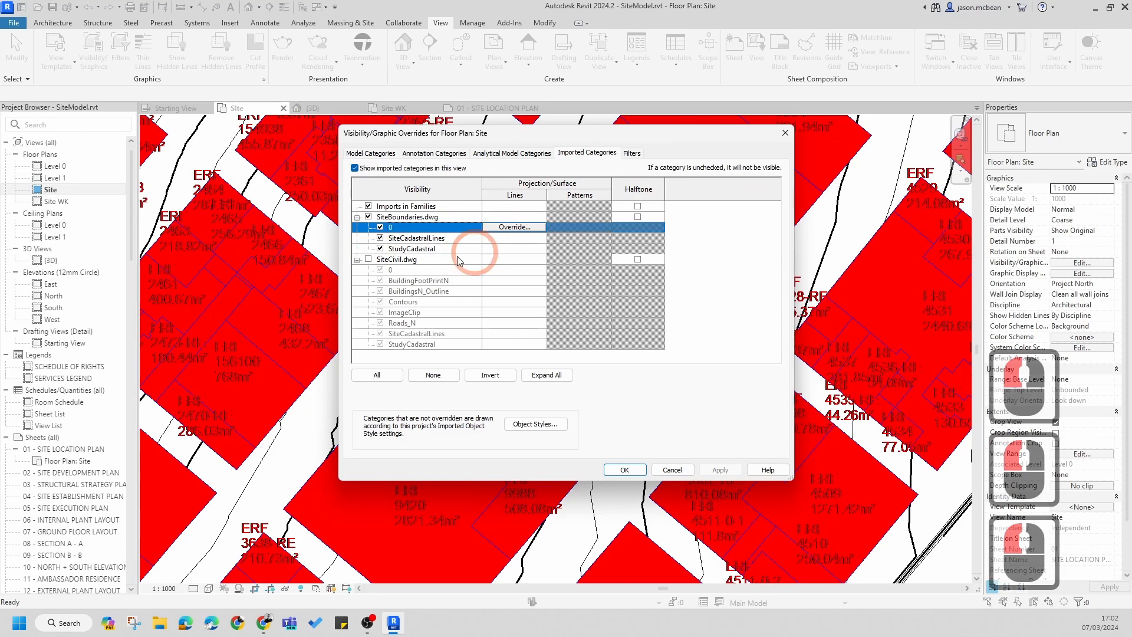
{"action": "left_click", "coordinate": [380, 227]}
- Override the StudyCadastral layer of SiteBoundaries.dwg with line colour RGB 128-128-128 in the Site plan and apply it
{"action": "left_click", "coordinate": [416, 237]}
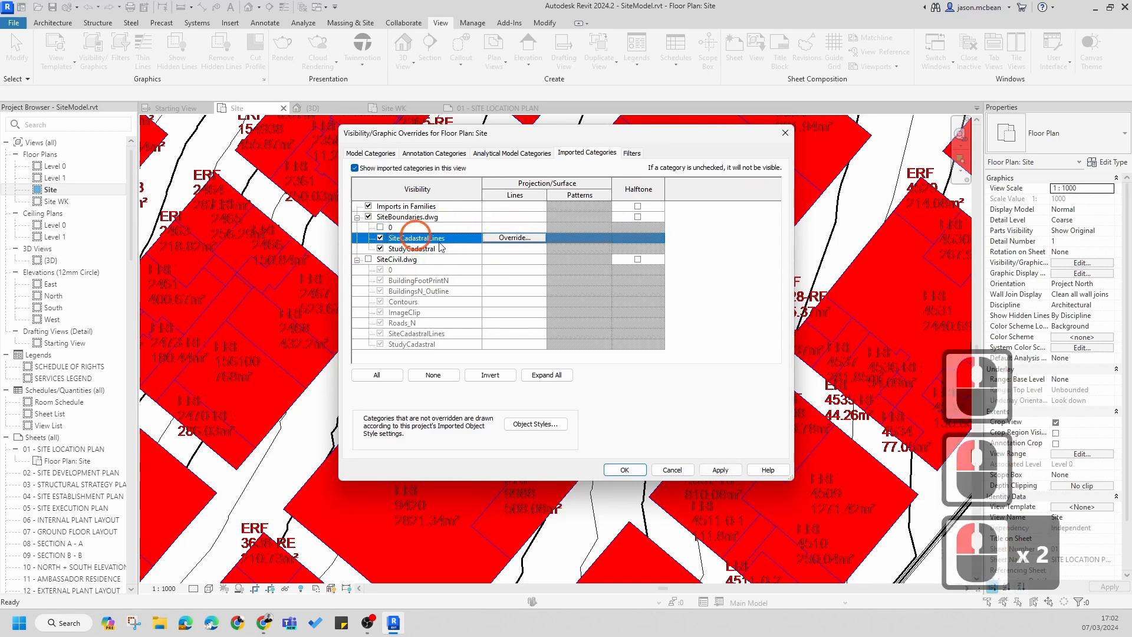
{"action": "left_click", "coordinate": [436, 249]}
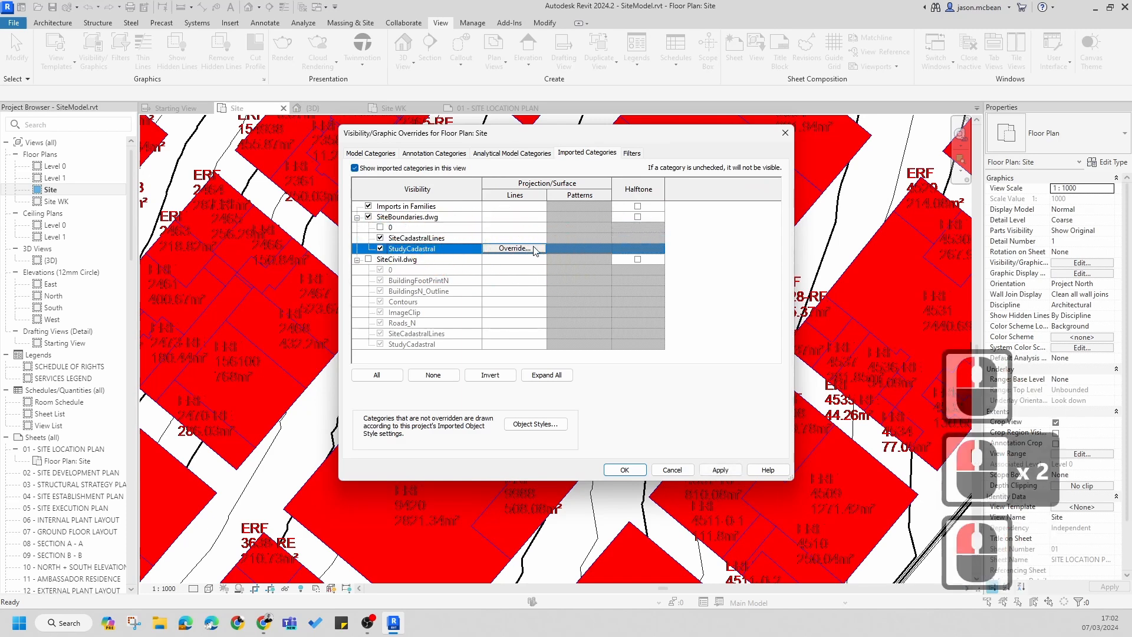
{"action": "left_click", "coordinate": [513, 248]}
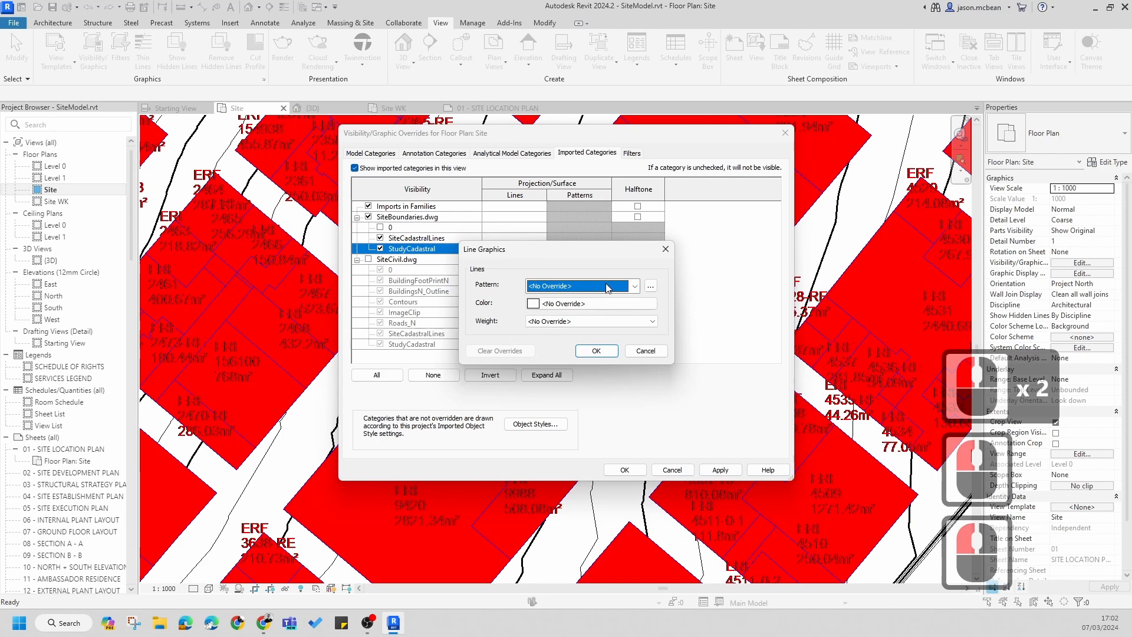
{"action": "left_click", "coordinate": [608, 286]}
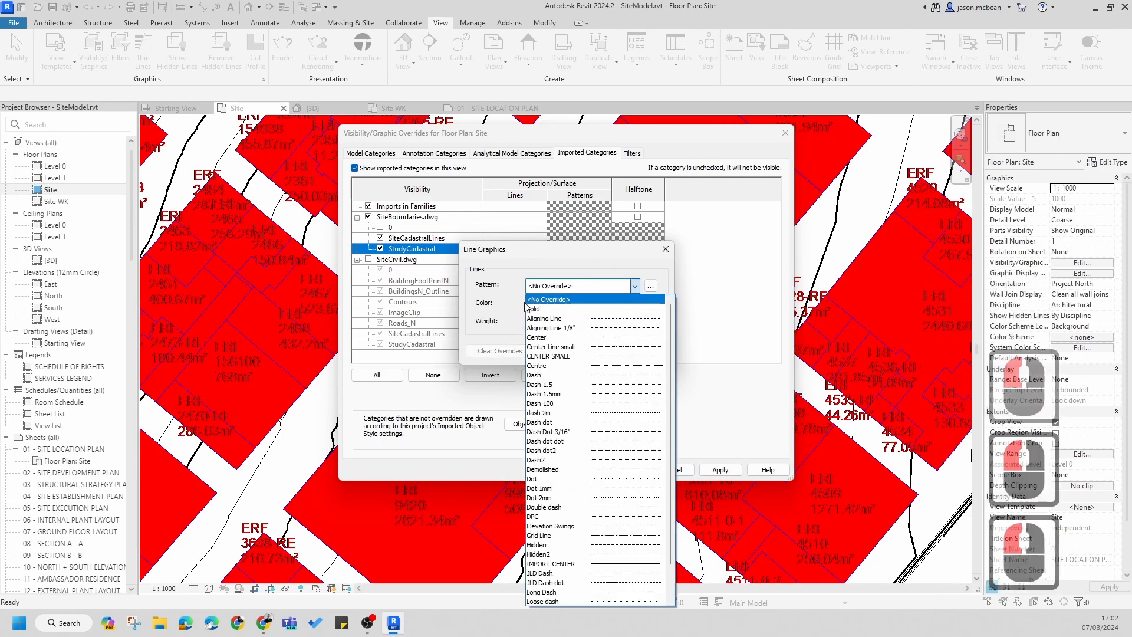
{"action": "left_click", "coordinate": [575, 287]}
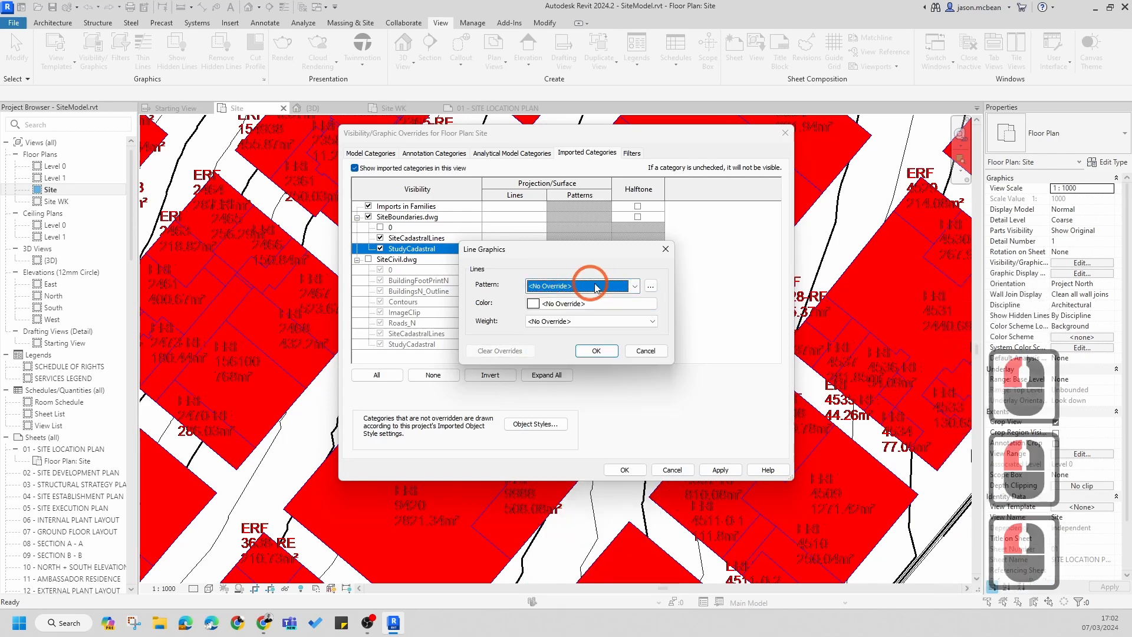
{"action": "left_click", "coordinate": [589, 323]}
{"action": "left_click", "coordinate": [588, 324]}
{"action": "left_click", "coordinate": [533, 304]}
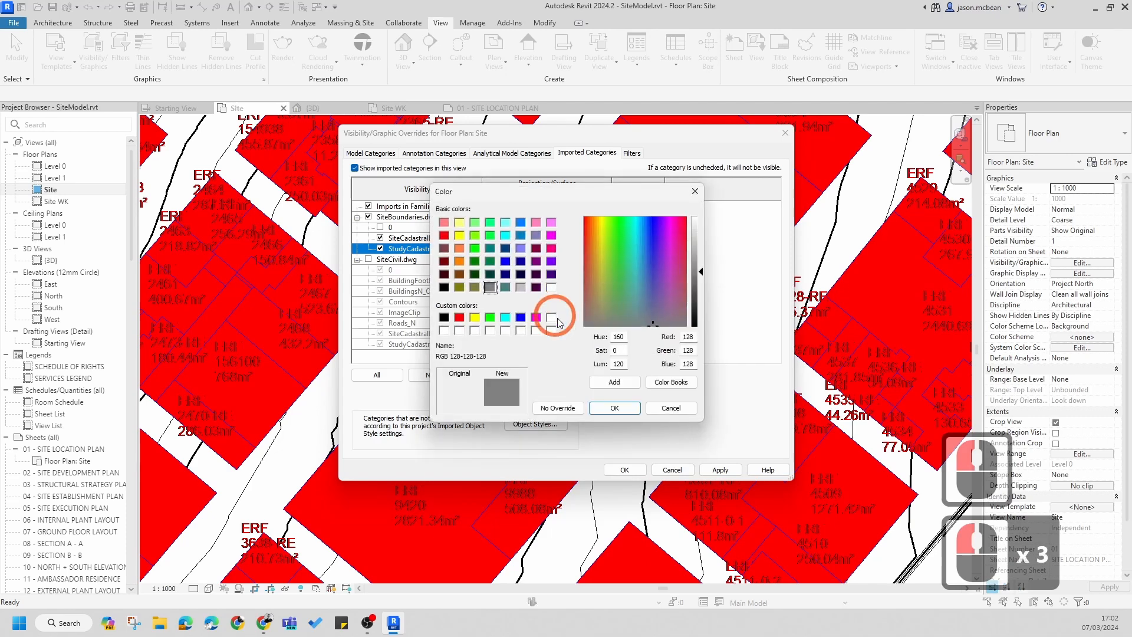
{"action": "left_click", "coordinate": [614, 408]}
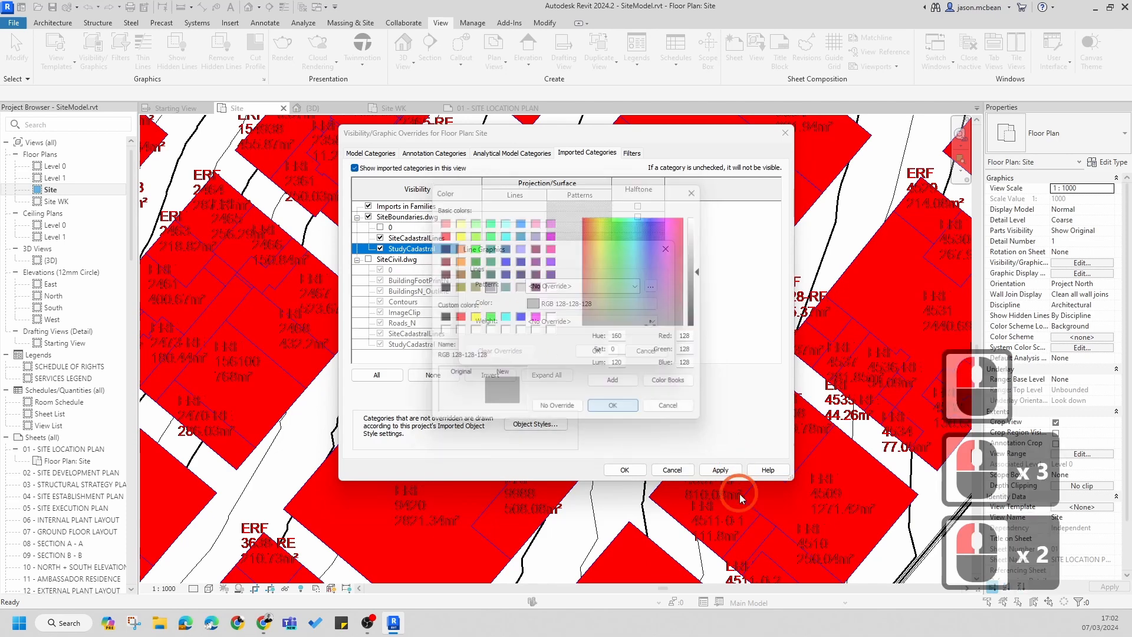
{"action": "left_click", "coordinate": [596, 350]}
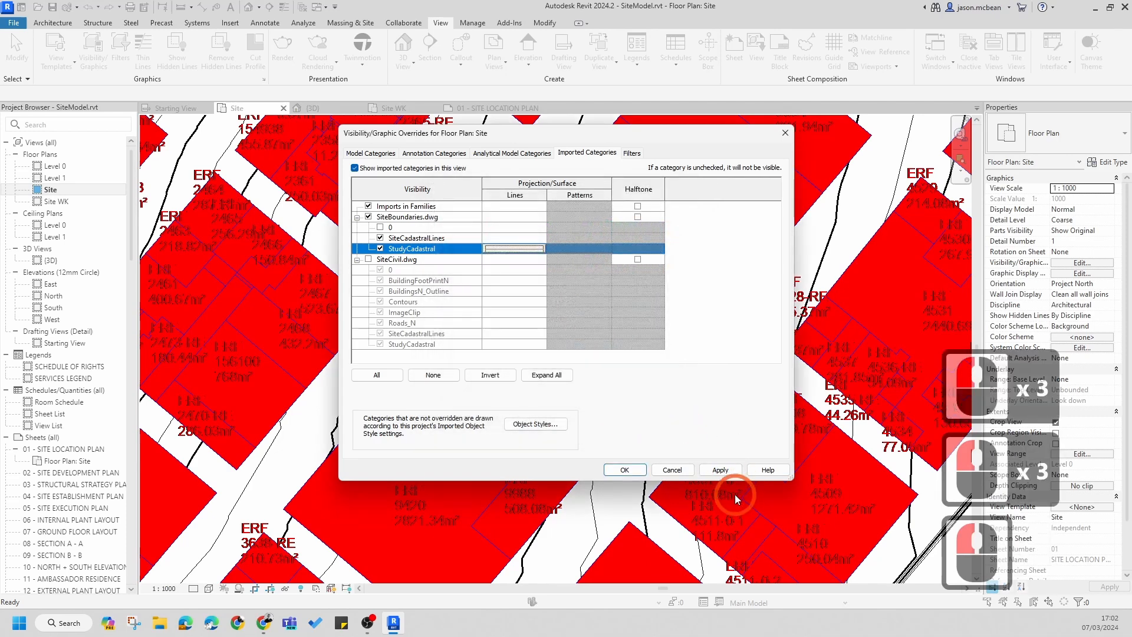
{"action": "left_click", "coordinate": [720, 470]}
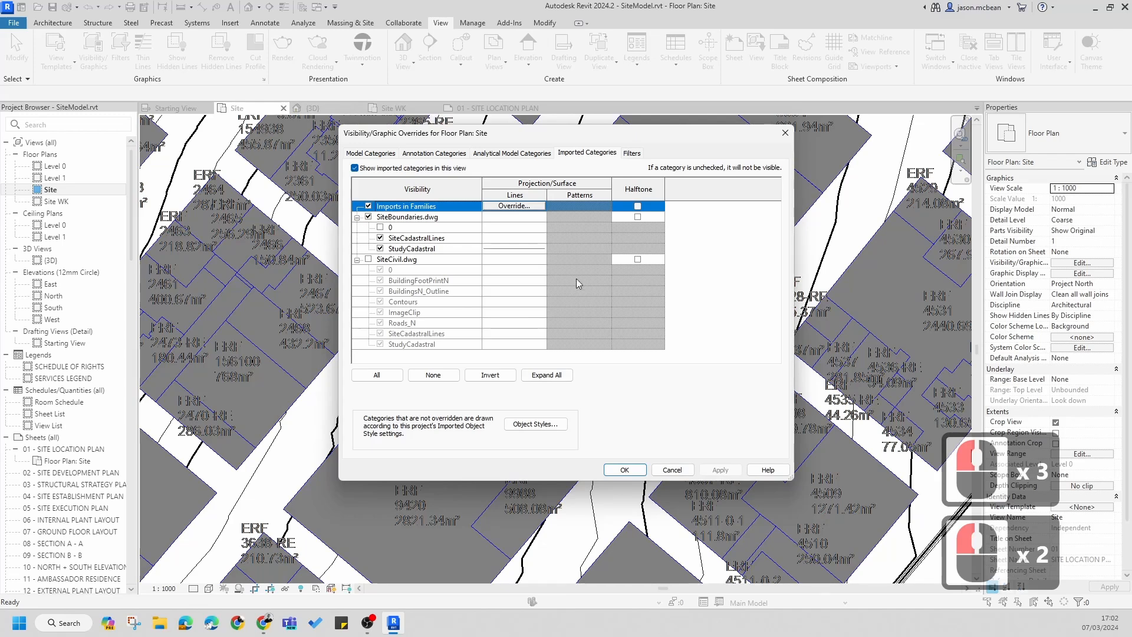
- Review the StudyCadastral layer's line graphics override and browse the available line patterns
{"action": "double_click", "coordinate": [519, 247]}
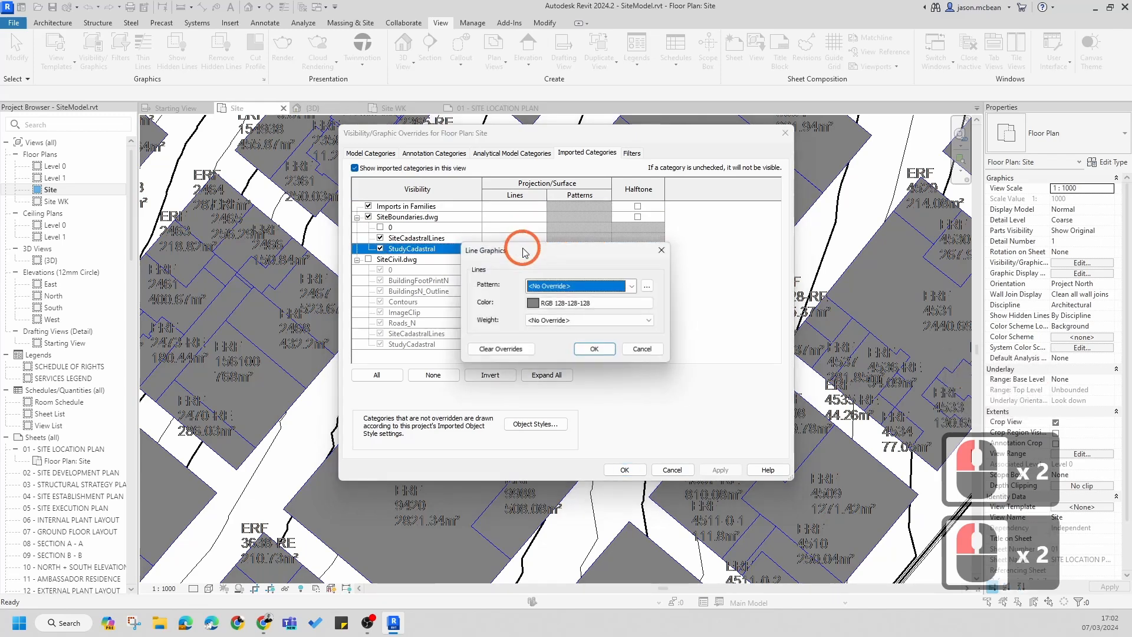
{"action": "left_click", "coordinate": [471, 314]}
{"action": "left_click", "coordinate": [635, 286]}
{"action": "scroll", "coordinate": [594, 349], "scroll_direction": "down", "scroll_amount": 8}
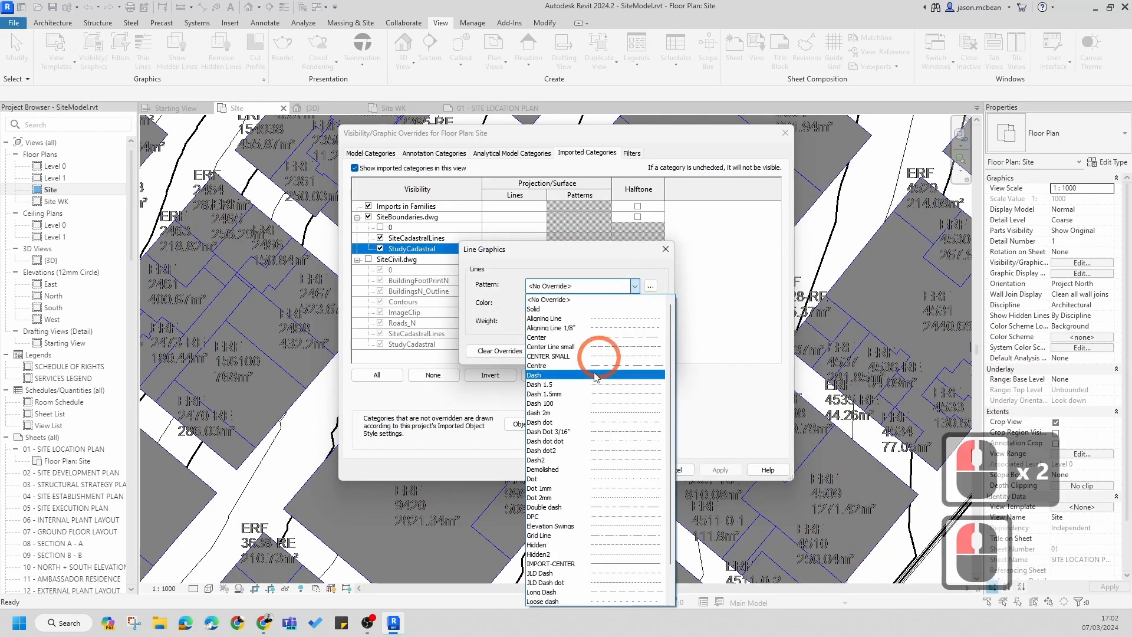
{"action": "scroll", "coordinate": [613, 478], "scroll_direction": "up", "scroll_amount": 10}
{"action": "left_click", "coordinate": [614, 258]}
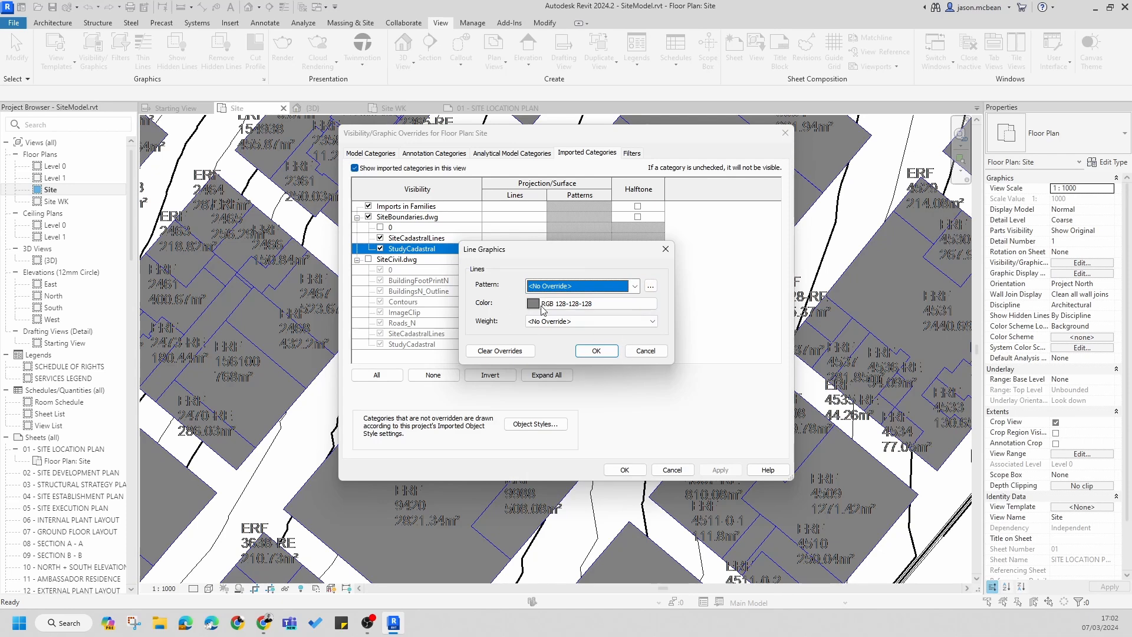
{"action": "left_click", "coordinate": [610, 352]}
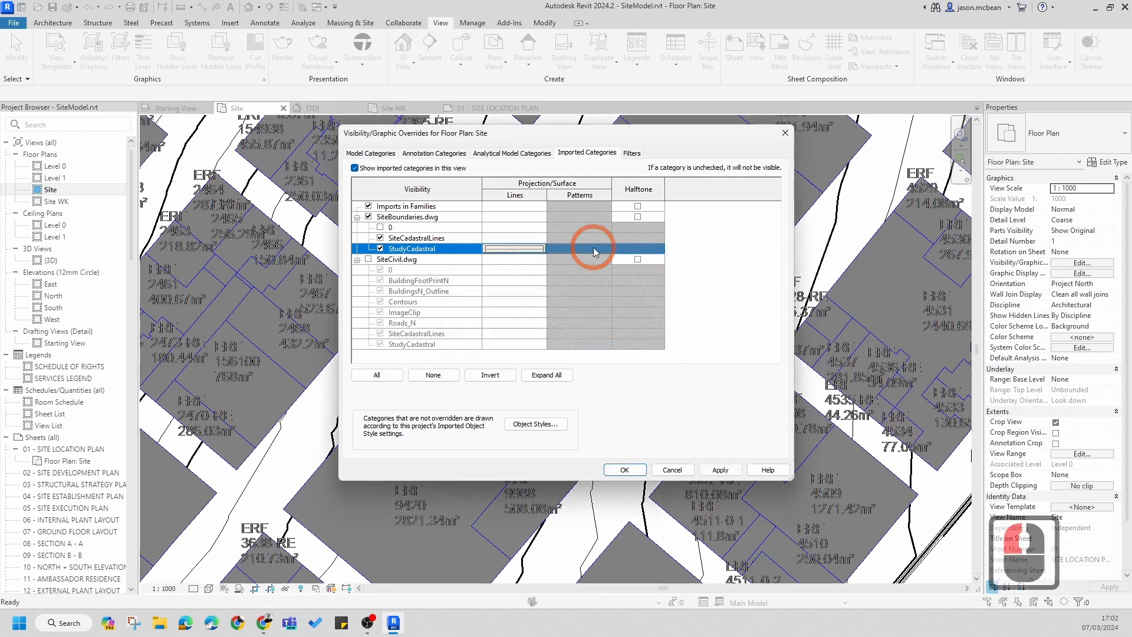
{"action": "left_click", "coordinate": [646, 250]}
{"action": "left_click", "coordinate": [509, 251]}
- Override the SiteCadastralLines layer of SiteBoundaries.dwg with line weight 6 and the colour Black
{"action": "left_click", "coordinate": [463, 240]}
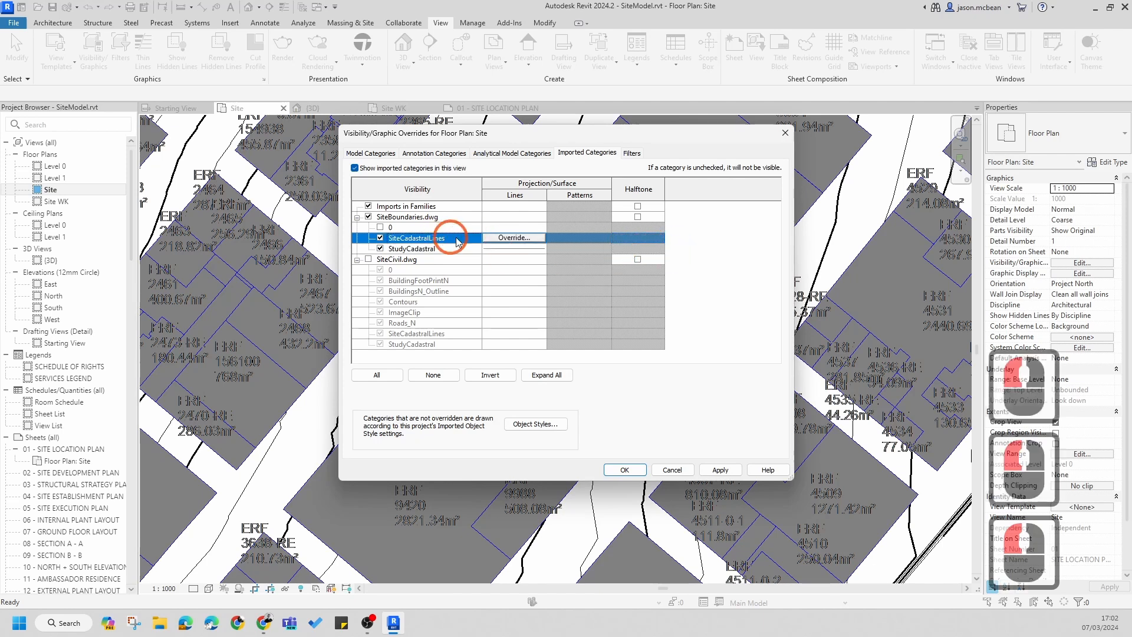
{"action": "left_click", "coordinate": [515, 239]}
{"action": "left_click", "coordinate": [515, 238]}
{"action": "left_click", "coordinate": [549, 321]}
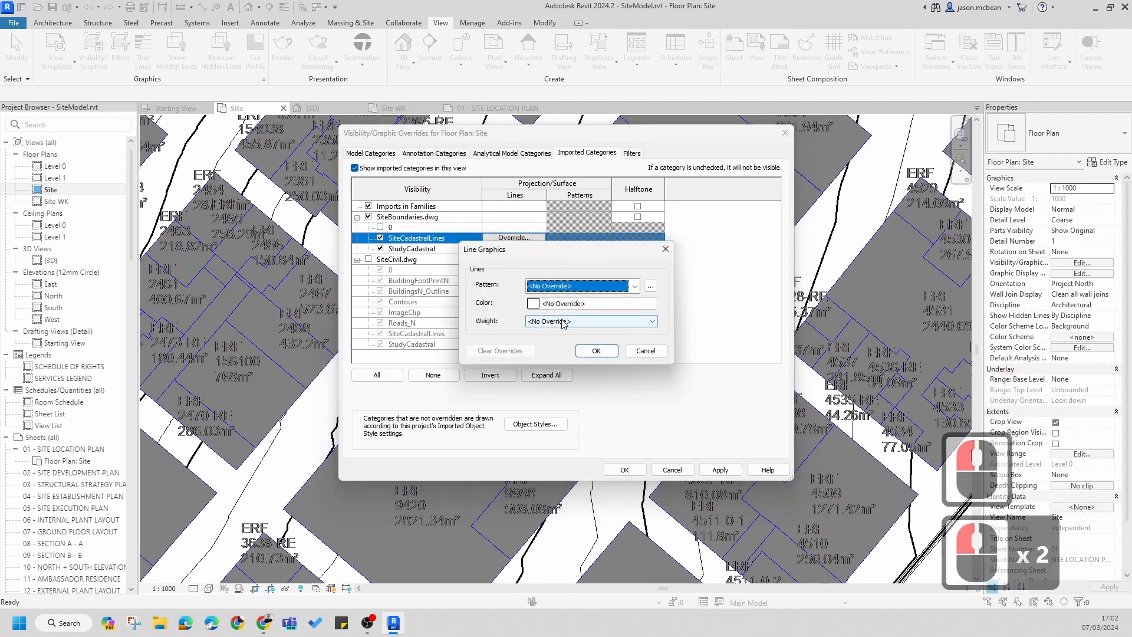
{"action": "left_click", "coordinate": [549, 322]}
{"action": "left_click", "coordinate": [546, 379]}
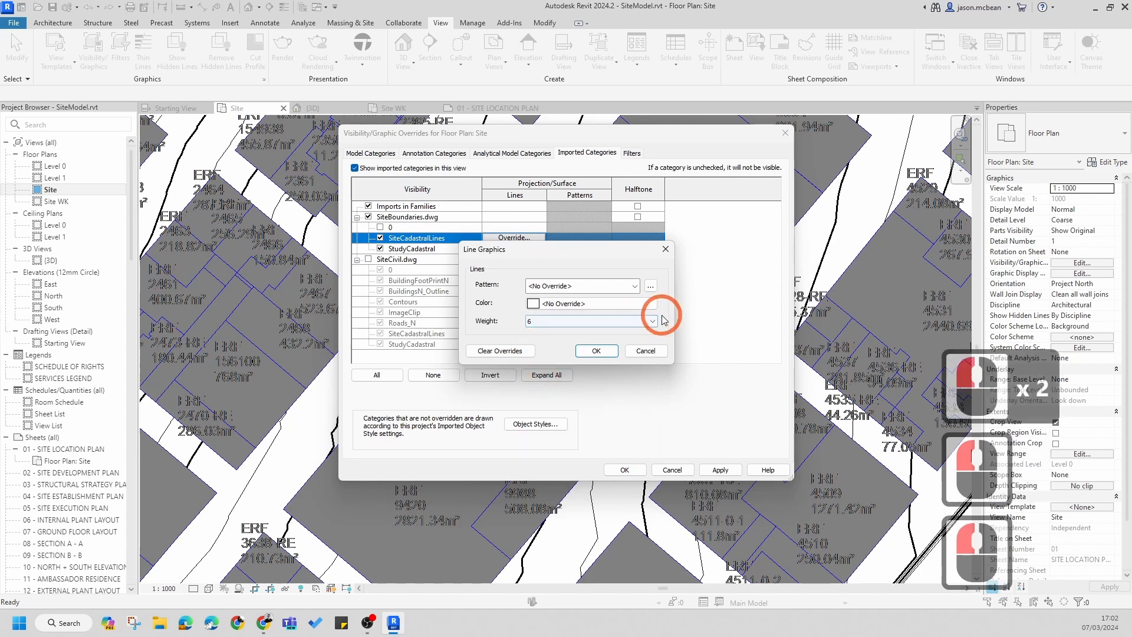
{"action": "left_click", "coordinate": [534, 305]}
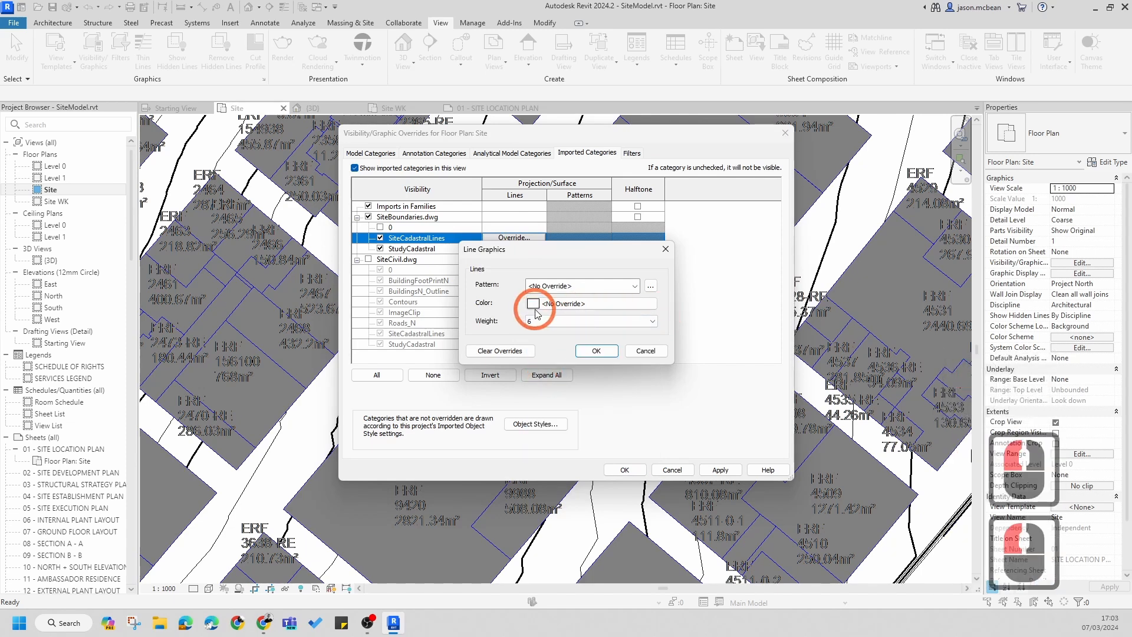
{"action": "left_click", "coordinate": [533, 305]}
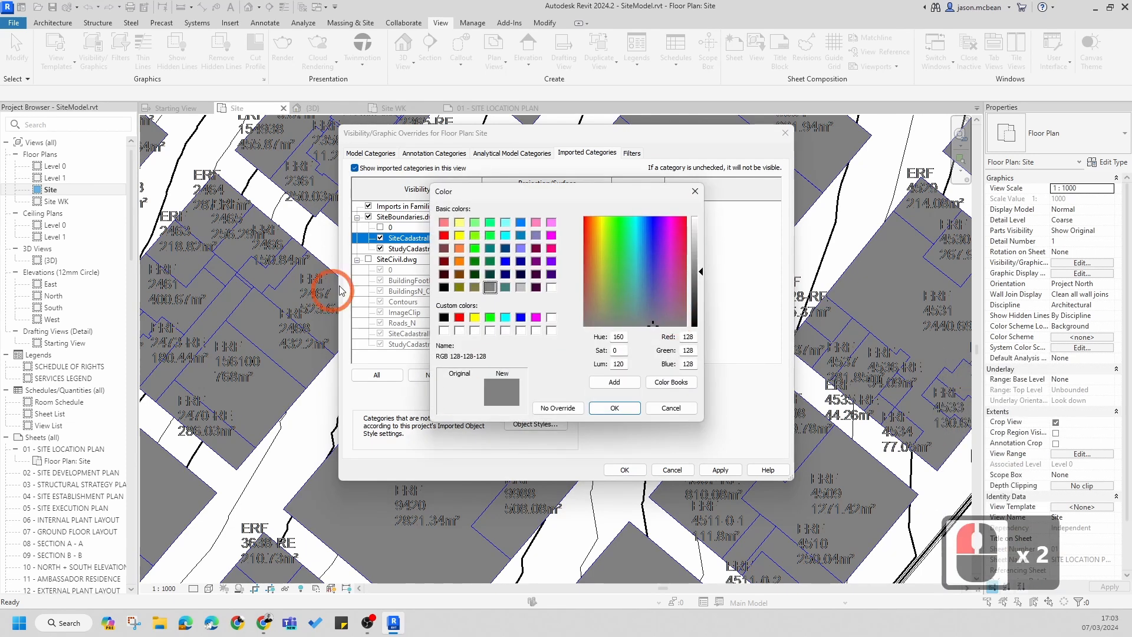
{"action": "left_click", "coordinate": [505, 262]}
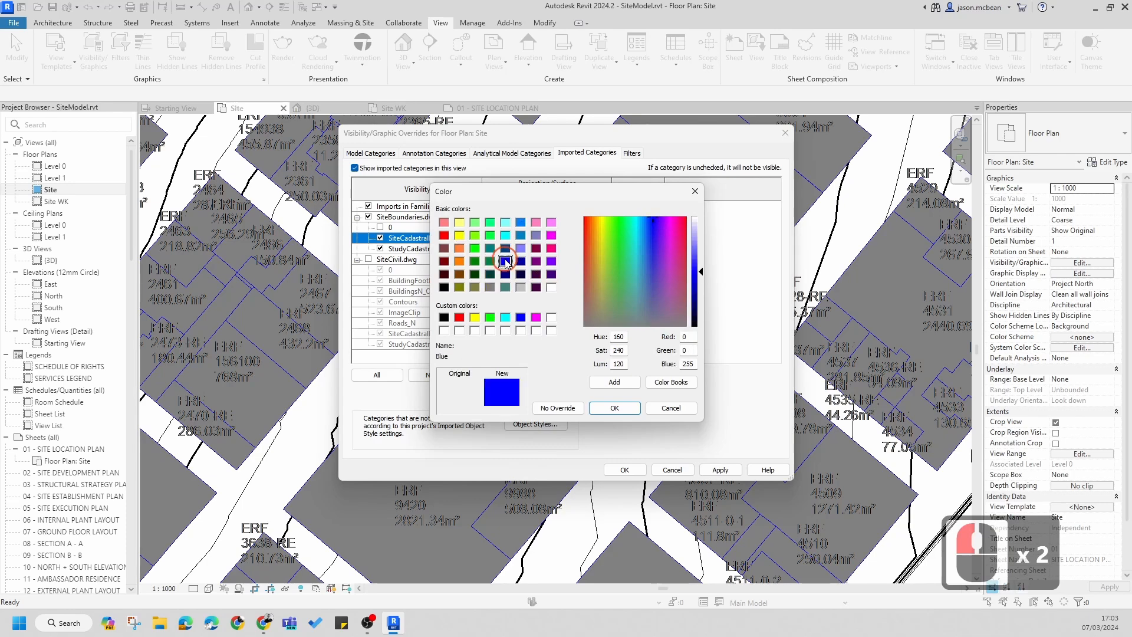
{"action": "left_click", "coordinate": [444, 287]}
{"action": "left_click", "coordinate": [615, 408]}
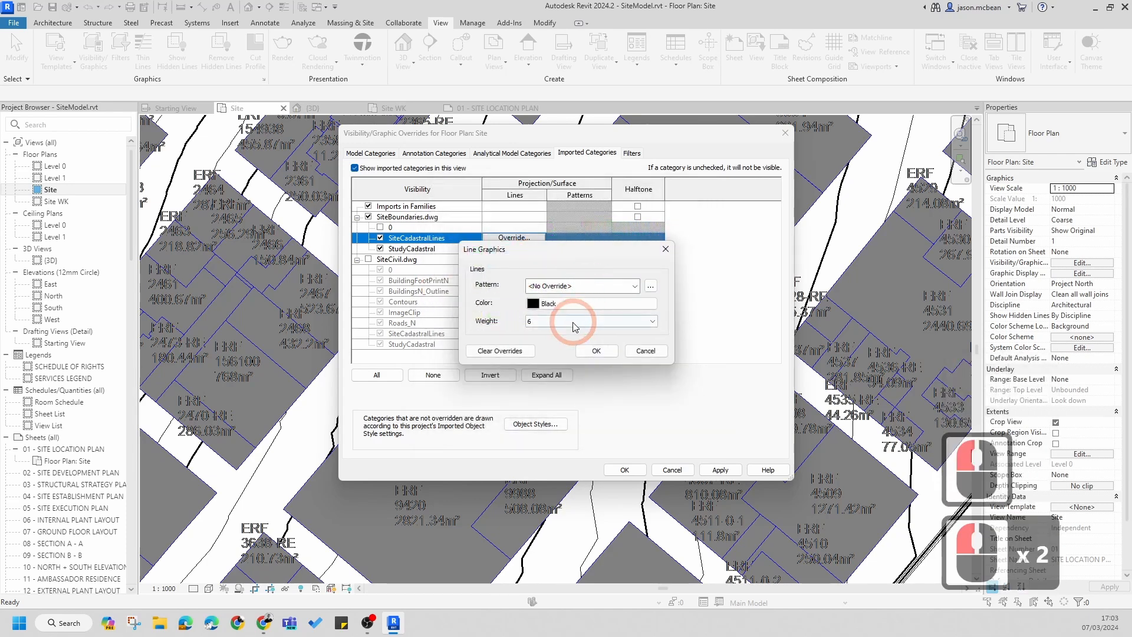
- Set the SiteCadastralLines line pattern to CENTER SMALL and apply the overrides to the Site plan
{"action": "left_click", "coordinate": [582, 286]}
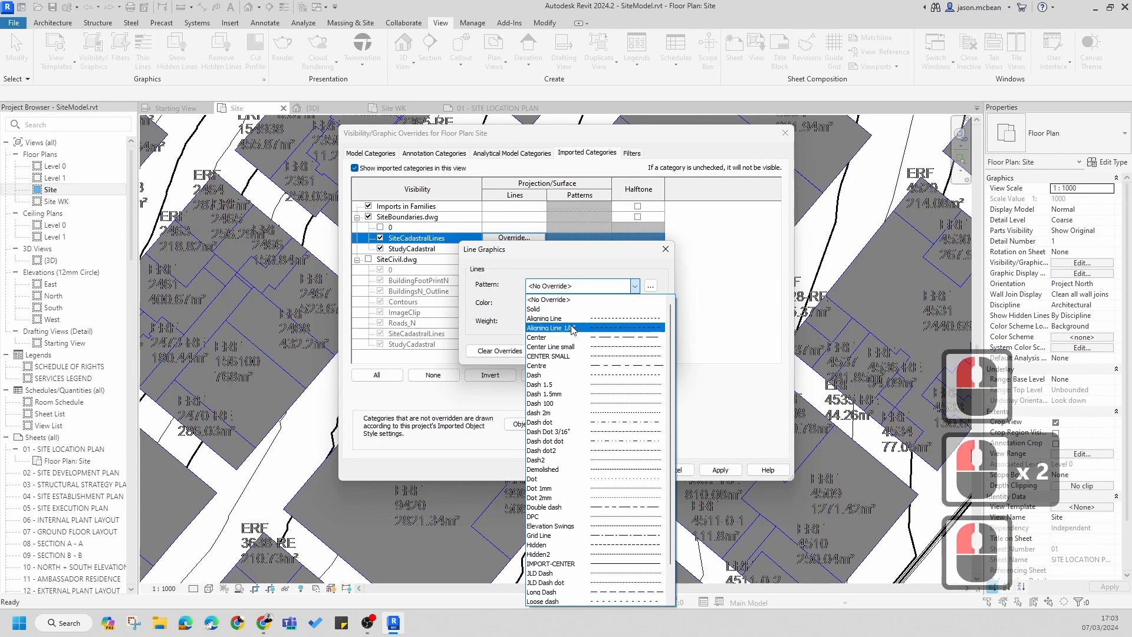
{"action": "left_click", "coordinate": [549, 356]}
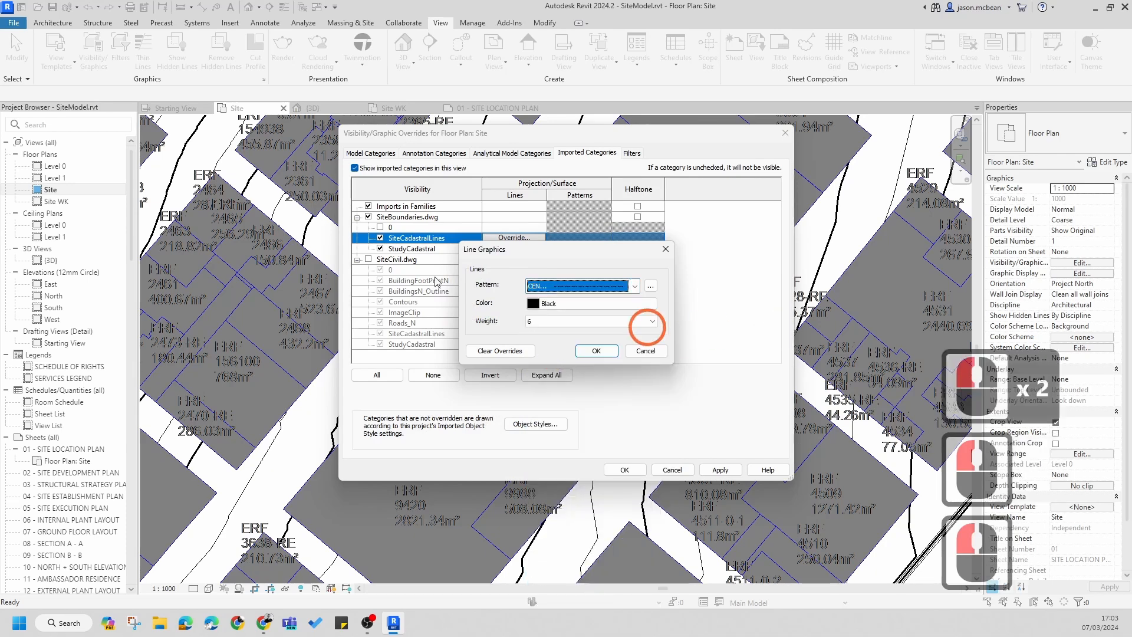
{"action": "left_click", "coordinate": [596, 351]}
{"action": "left_click", "coordinate": [720, 470]}
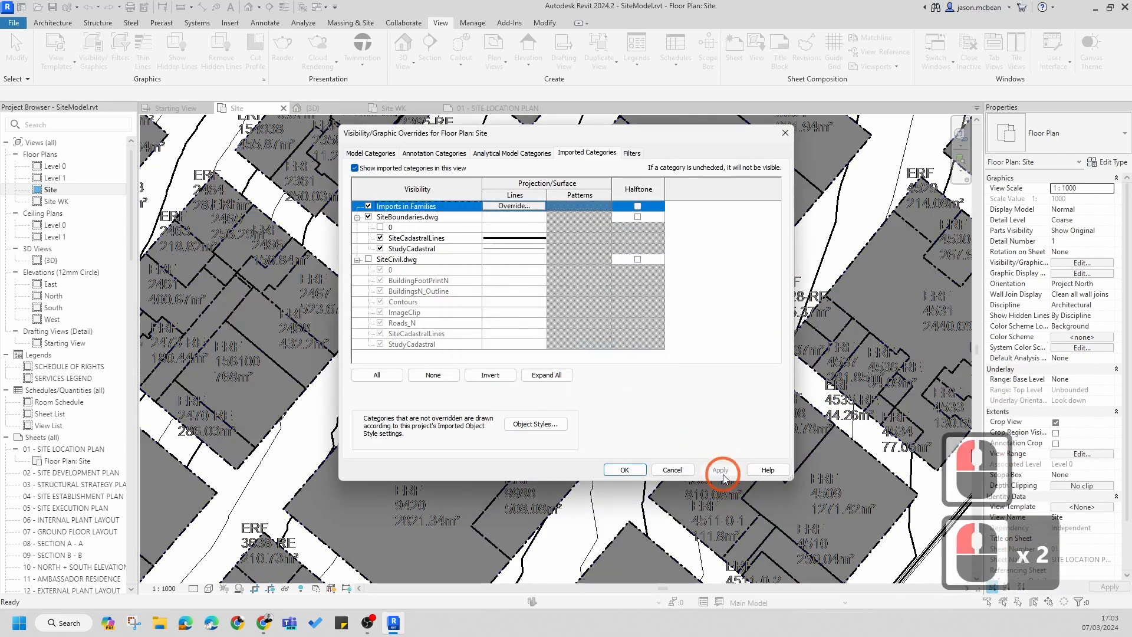
{"action": "left_click", "coordinate": [625, 470]}
- Examine the restyled boundary lines, grey fills and erf labels close up around ERF 2415, 2416 and 2419
{"action": "scroll", "coordinate": [533, 264], "scroll_direction": "up", "scroll_amount": 7}
{"action": "scroll", "coordinate": [532, 263], "scroll_direction": "down", "scroll_amount": 8}
{"action": "key", "text": "Escape"}
{"action": "left_click", "coordinate": [532, 354]}
{"action": "middle_click_drag", "start_coordinate": [533, 354], "coordinate": [519, 371]}
{"action": "key", "text": "Escape"}
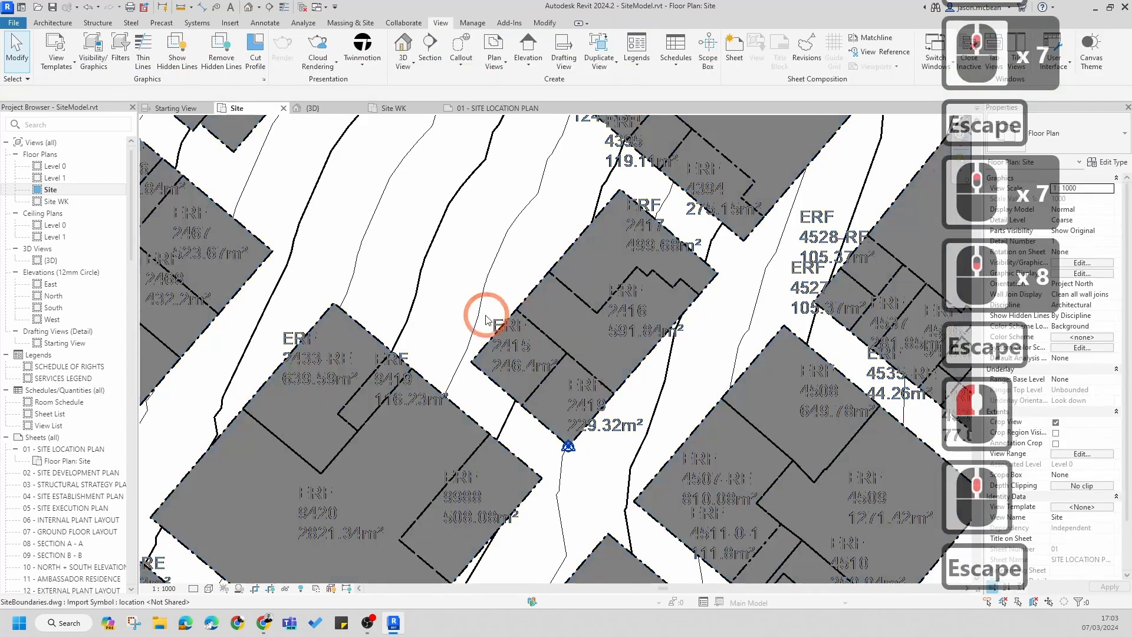
{"action": "left_click", "coordinate": [489, 319]}
{"action": "scroll", "coordinate": [516, 346], "scroll_direction": "up", "scroll_amount": 6}
{"action": "key", "text": "Escape"}
{"action": "left_click", "coordinate": [470, 288]}
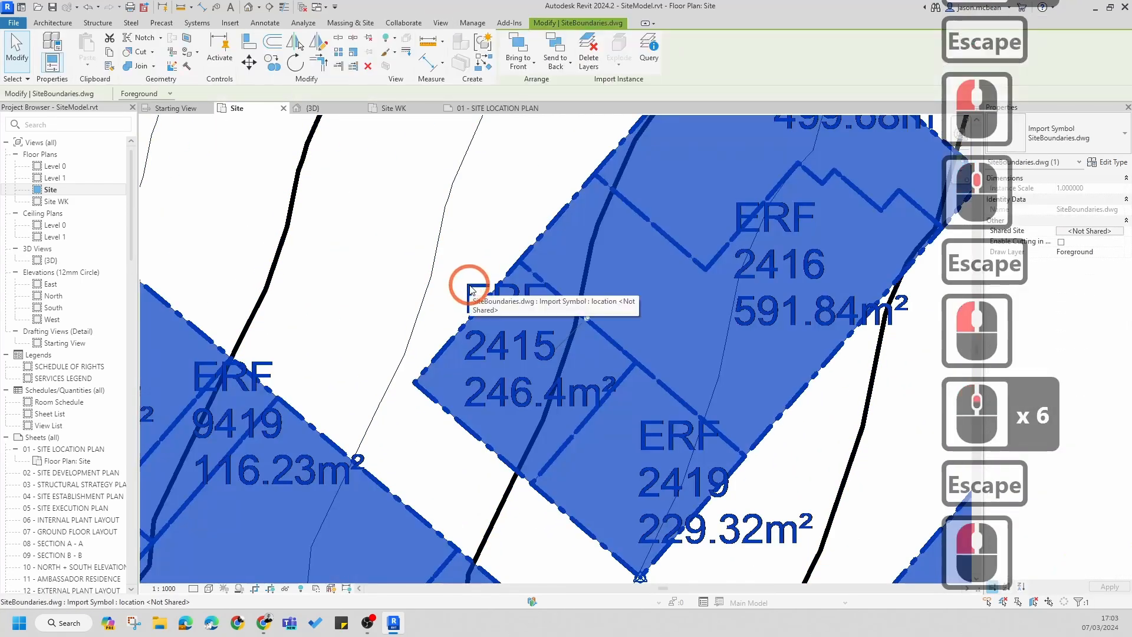
{"action": "scroll", "coordinate": [489, 309], "scroll_direction": "down", "scroll_amount": 8}
{"action": "key", "text": "Escape"}
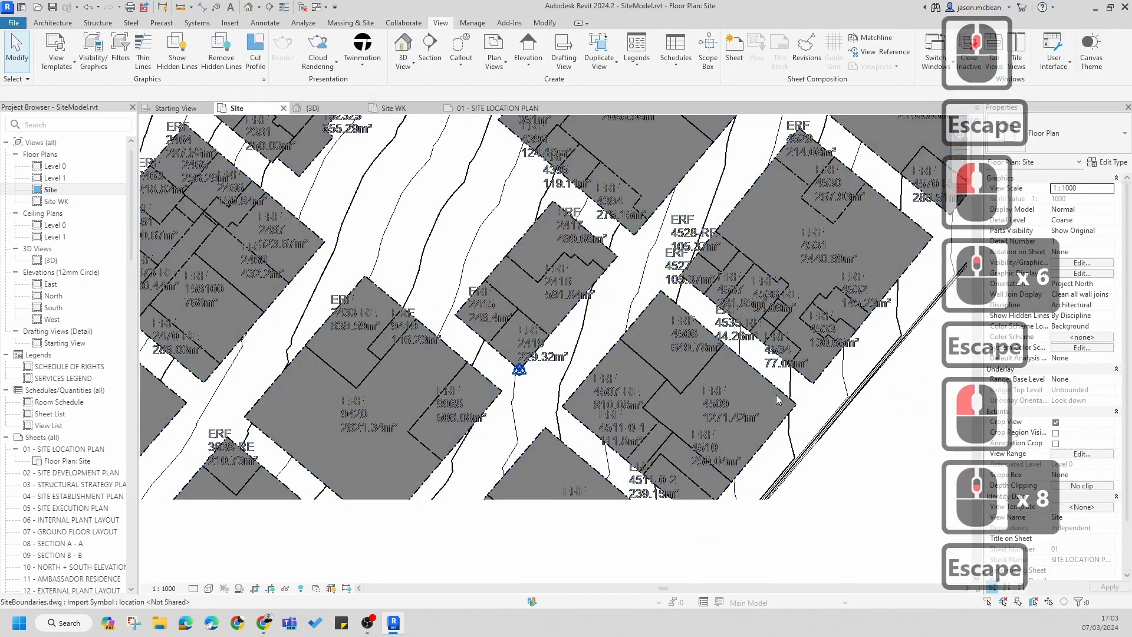
{"action": "scroll", "coordinate": [490, 306], "scroll_direction": "up", "scroll_amount": 6}
{"action": "middle_click_drag", "start_coordinate": [312, 263], "coordinate": [645, 429]}
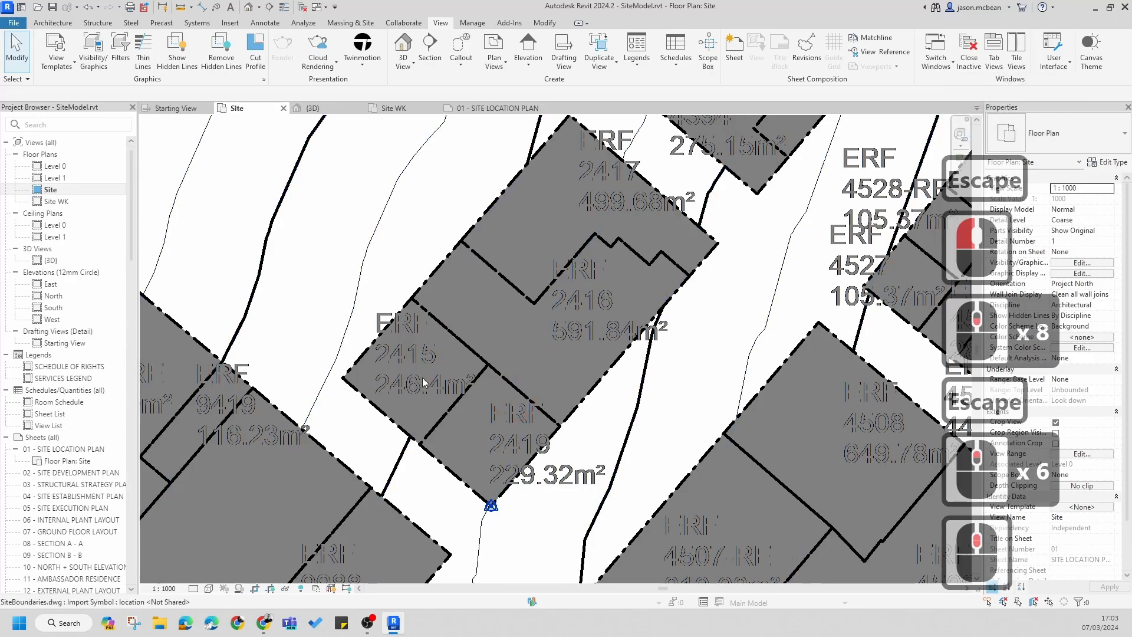
{"action": "scroll", "coordinate": [618, 351], "scroll_direction": "down", "scroll_amount": 6}
{"action": "scroll", "coordinate": [618, 351], "scroll_direction": "up", "scroll_amount": 6}
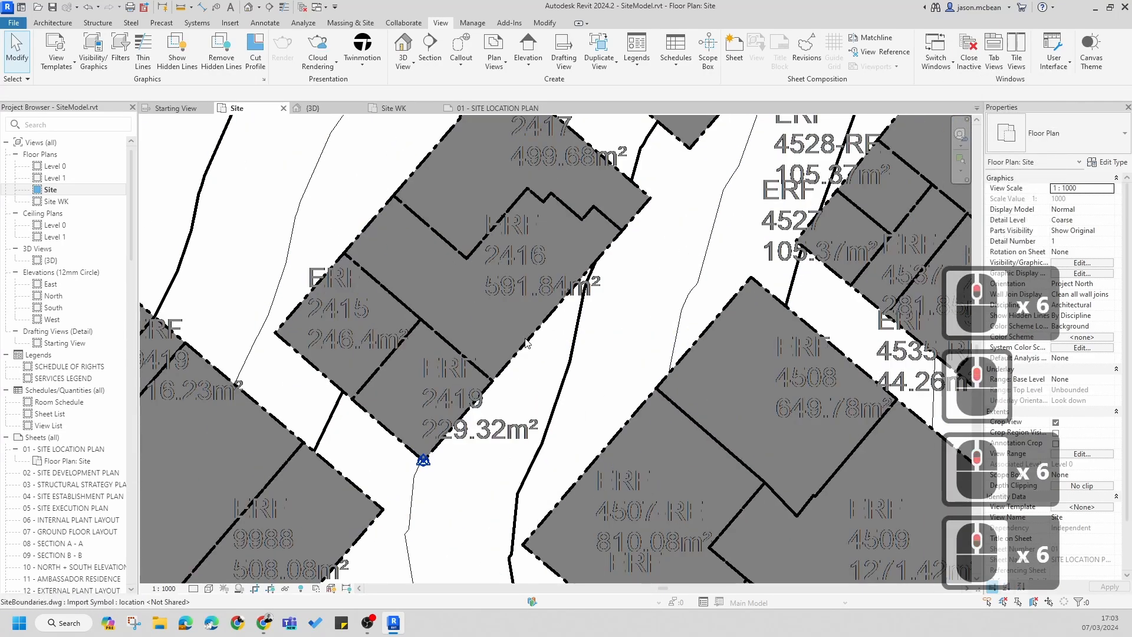
{"action": "left_click", "coordinate": [564, 392]}
{"action": "middle_click_drag", "start_coordinate": [507, 350], "coordinate": [609, 411]}
{"action": "key", "text": "Escape"}
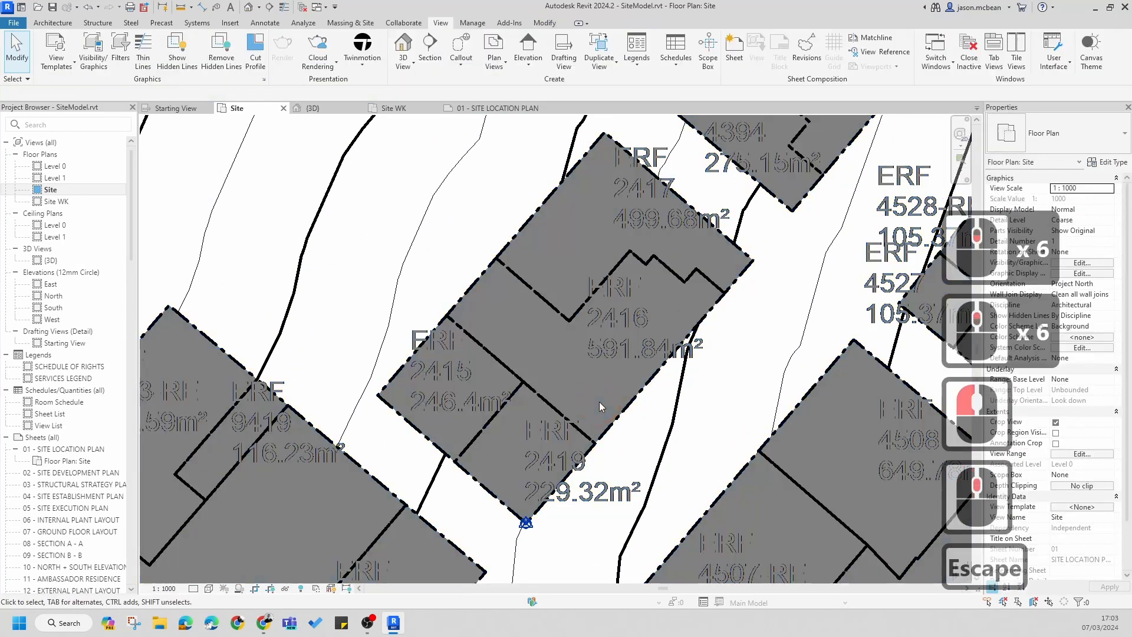
- Examine the grey boundary blocks across the wider Site plan against the toposolid contours
{"action": "scroll", "coordinate": [707, 326], "scroll_direction": "down", "scroll_amount": 5}
{"action": "key", "text": "Escape"}
{"action": "middle_click_drag", "start_coordinate": [707, 324], "coordinate": [652, 379]}
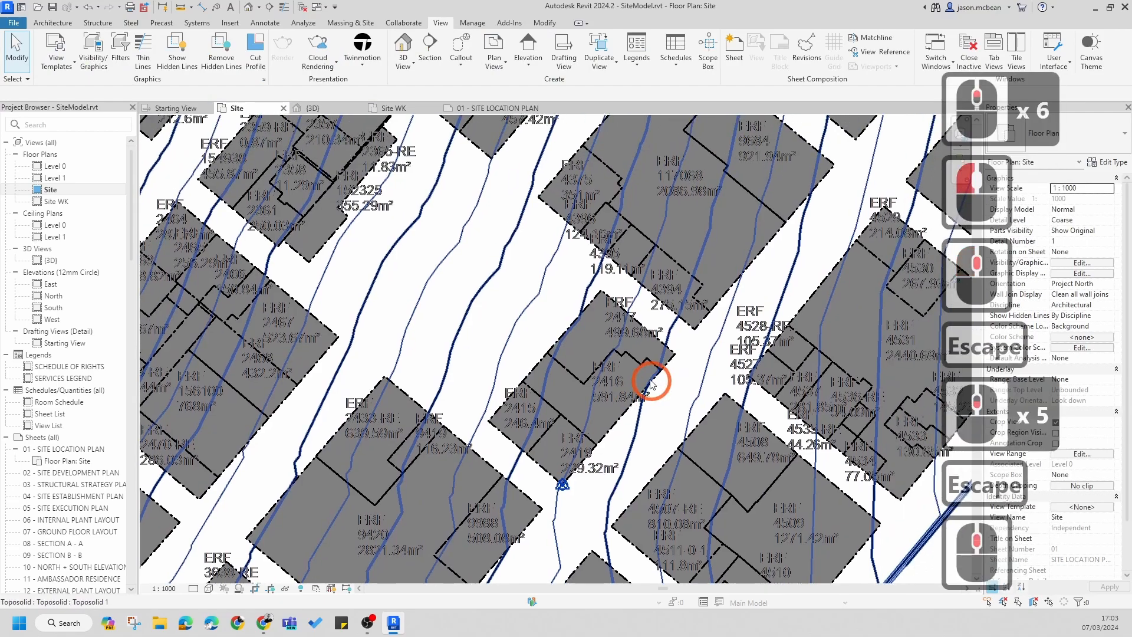
{"action": "key", "text": "Escape"}
{"action": "scroll", "coordinate": [649, 376], "scroll_direction": "down", "scroll_amount": 5}
{"action": "middle_click_drag", "start_coordinate": [594, 448], "coordinate": [561, 455]}
{"action": "key", "text": "Escape"}
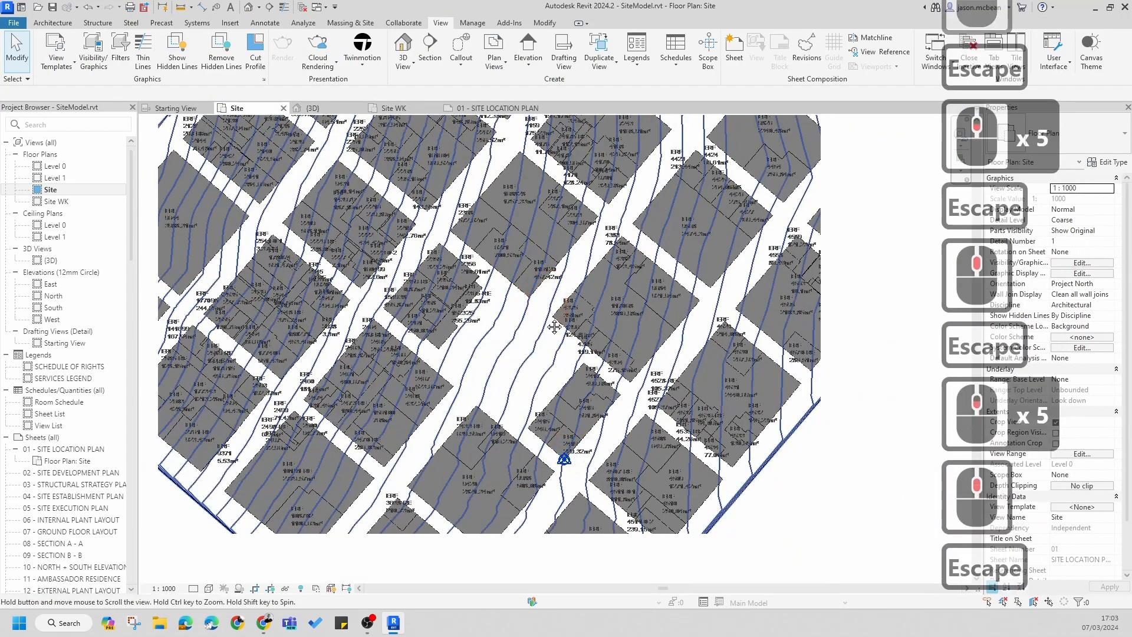
{"action": "middle_click_drag", "start_coordinate": [549, 289], "coordinate": [538, 329]}
{"action": "key", "text": "Escape"}
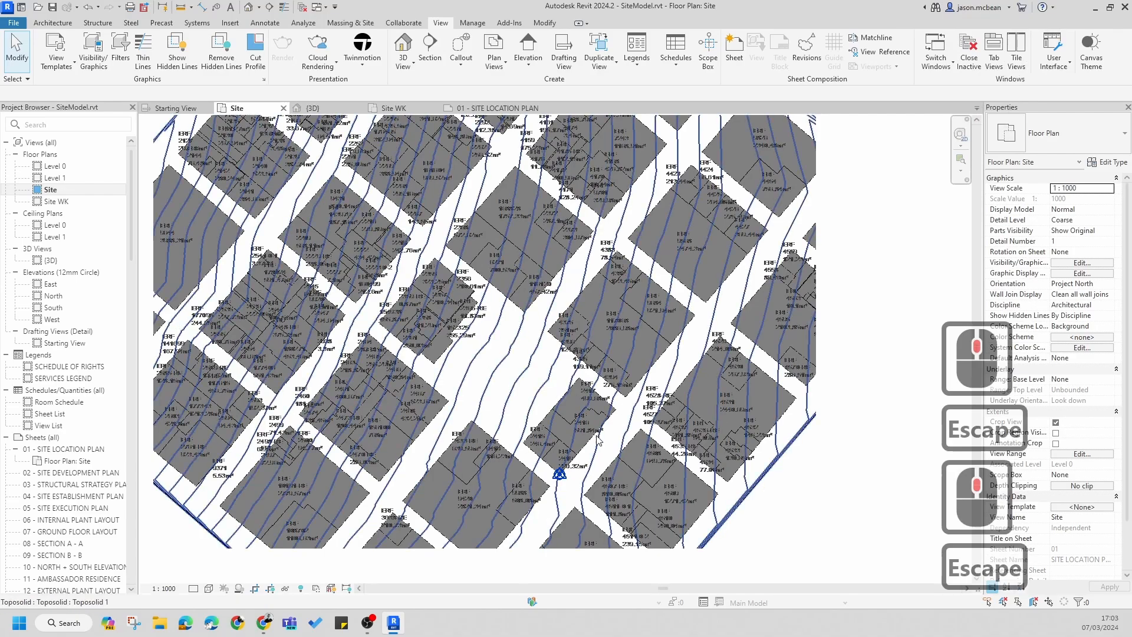
{"action": "scroll", "coordinate": [578, 365], "scroll_direction": "up", "scroll_amount": 10}
{"action": "scroll", "coordinate": [632, 340], "scroll_direction": "down", "scroll_amount": 7}
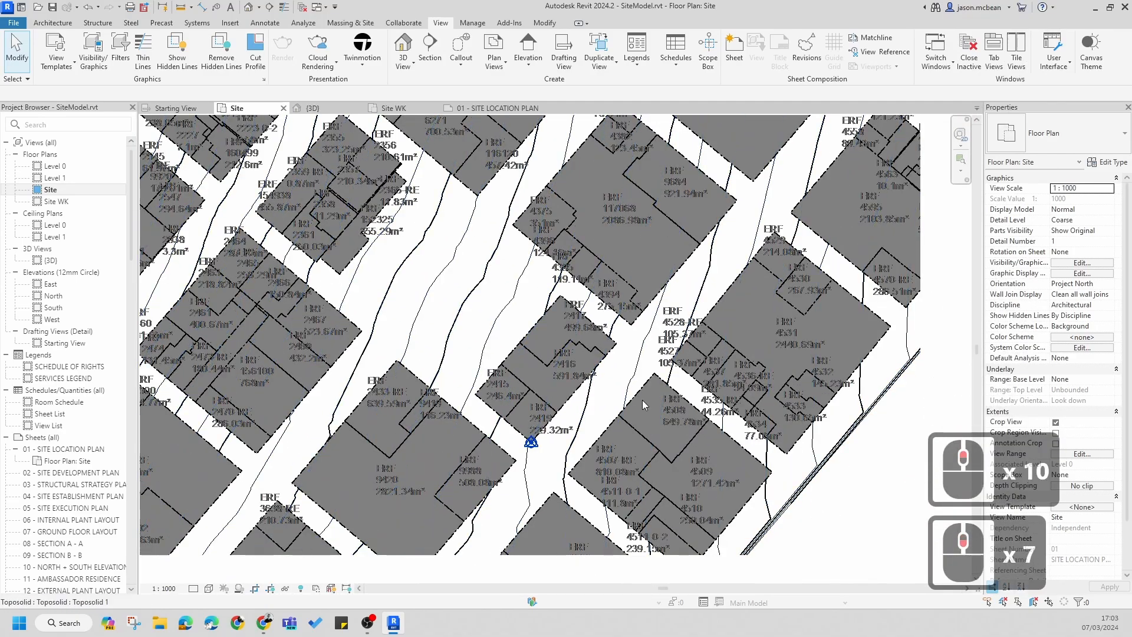
{"action": "scroll", "coordinate": [544, 412], "scroll_direction": "up", "scroll_amount": 7}
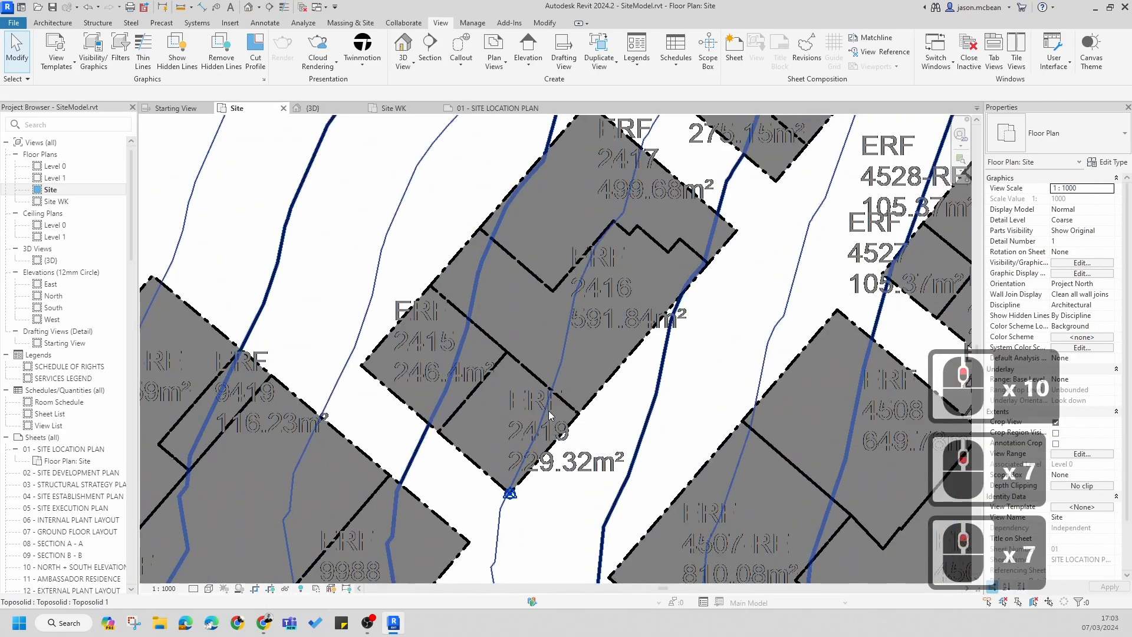
{"action": "scroll", "coordinate": [549, 415], "scroll_direction": "down", "scroll_amount": 8}
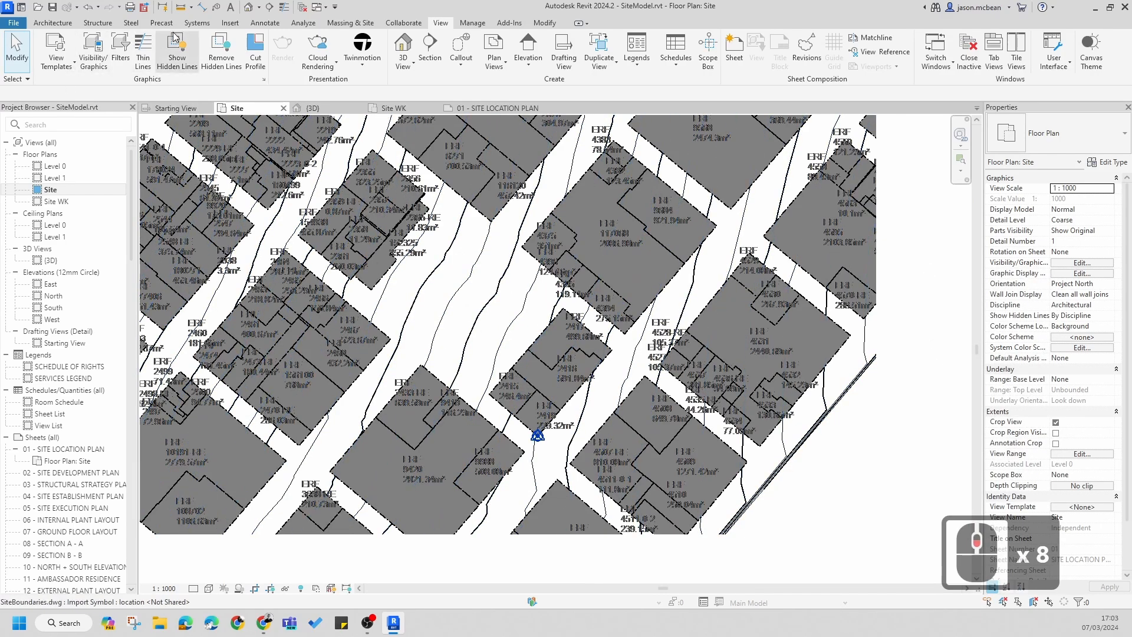
- Link BuildingOutlines.dwg into the current view only, using Auto - Origin to Internal Origin positioning and metre units
{"action": "left_click", "coordinate": [230, 23]}
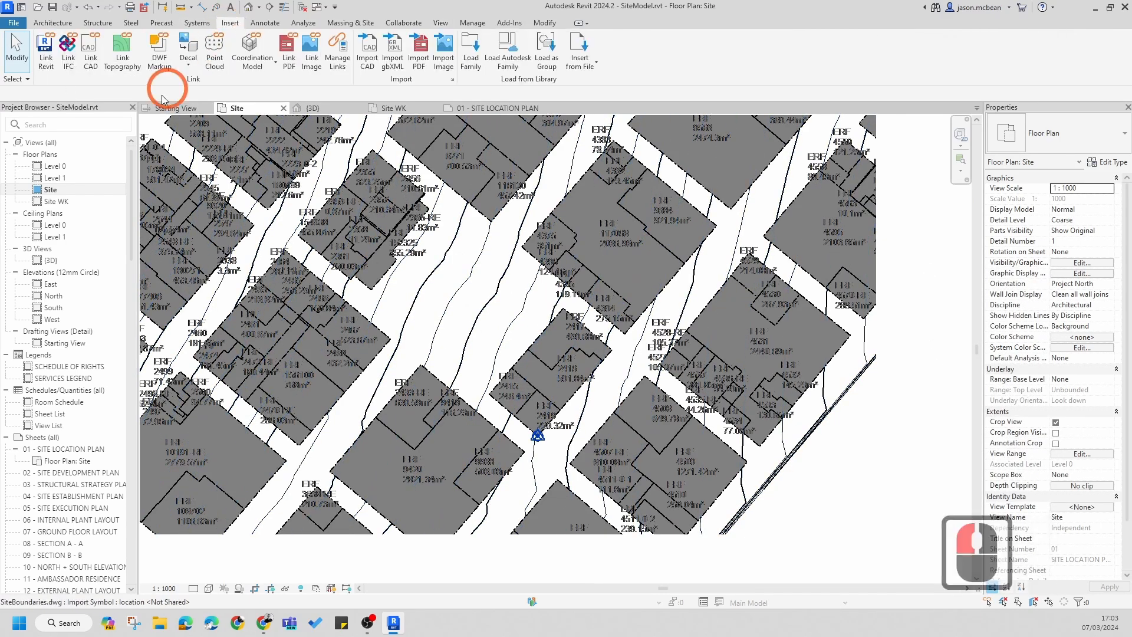
{"action": "left_click", "coordinate": [90, 53]}
{"action": "left_click", "coordinate": [648, 389]}
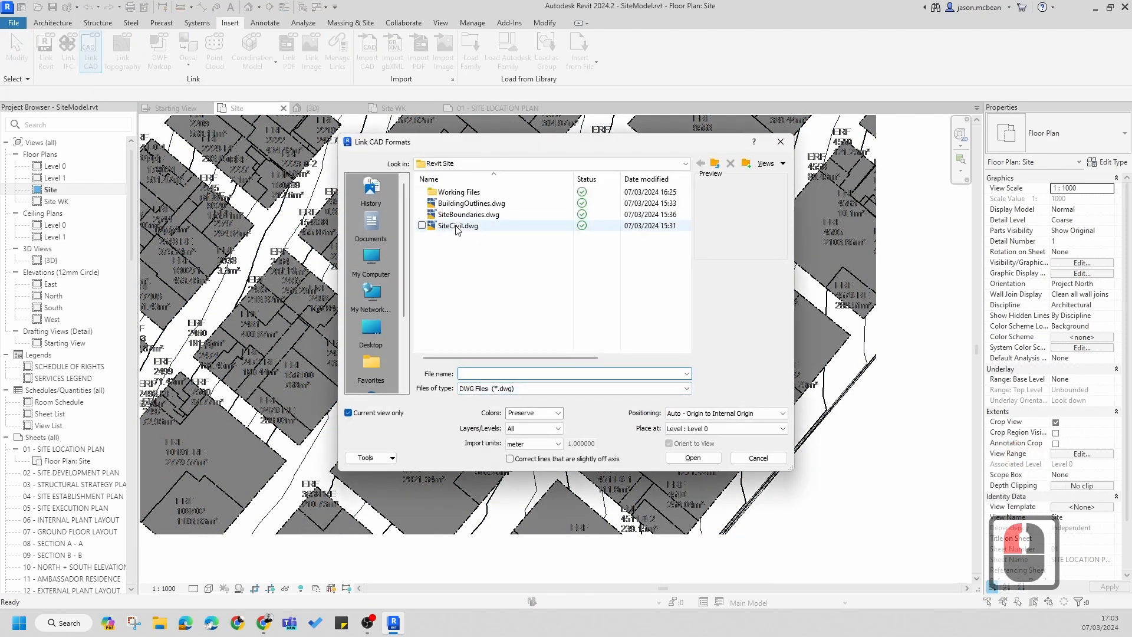
{"action": "left_click", "coordinate": [487, 204]}
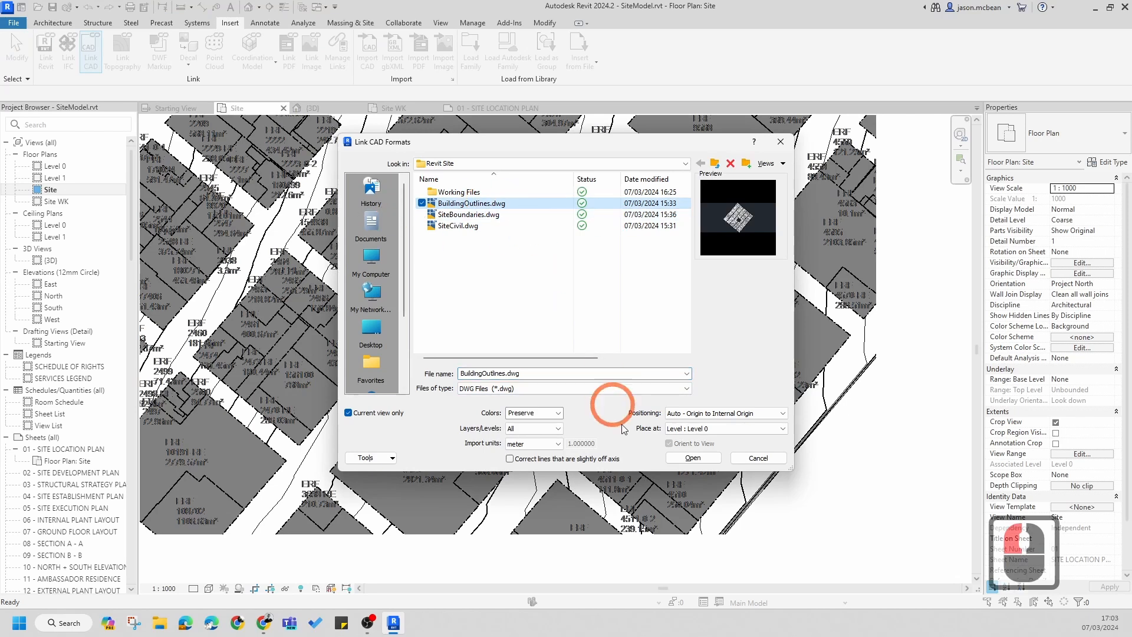
{"action": "left_click", "coordinate": [693, 458]}
- Set the draw layer of the linked BuildingOutlines.dwg to Foreground in the Site plan
{"action": "scroll", "coordinate": [569, 344], "scroll_direction": "up", "scroll_amount": 10}
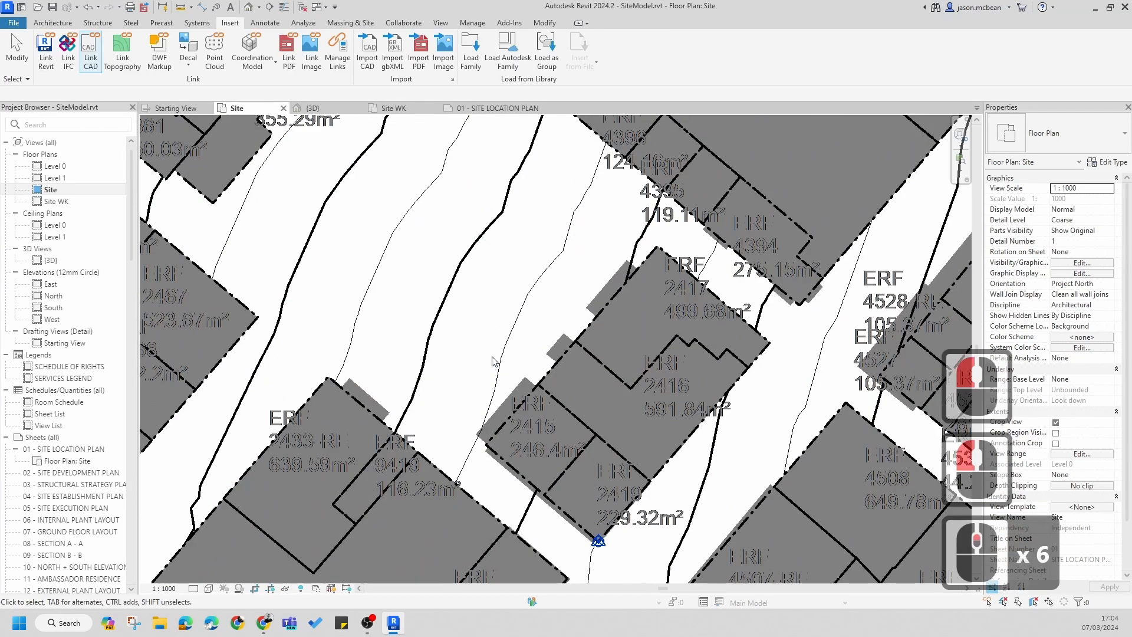
{"action": "left_click", "coordinate": [552, 333]}
{"action": "left_click", "coordinate": [552, 335]}
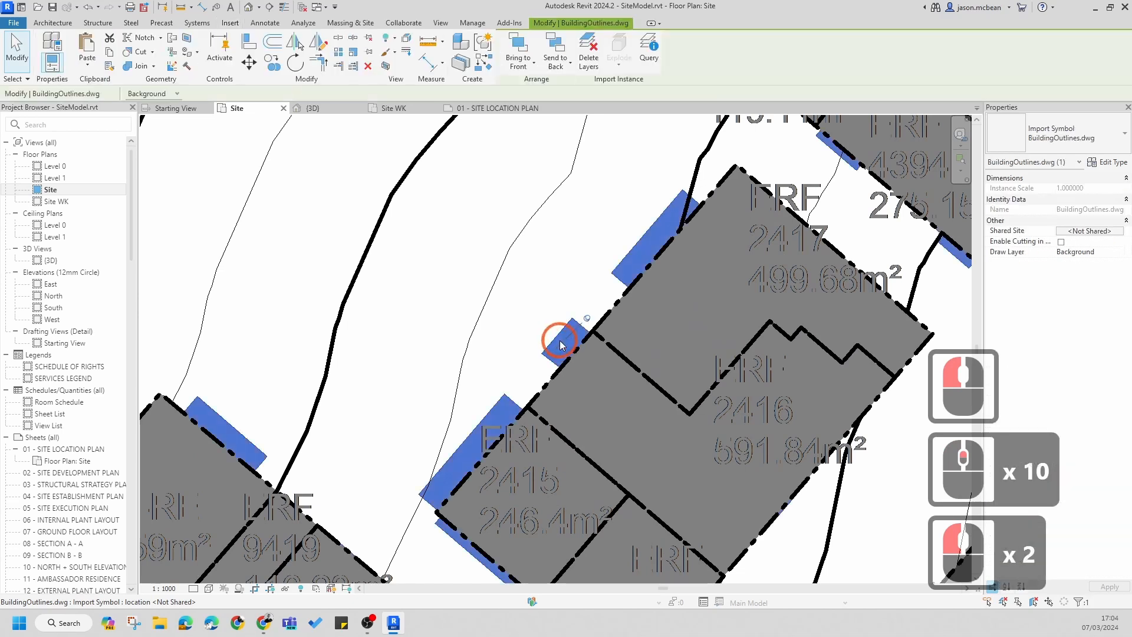
{"action": "left_click", "coordinate": [147, 93]}
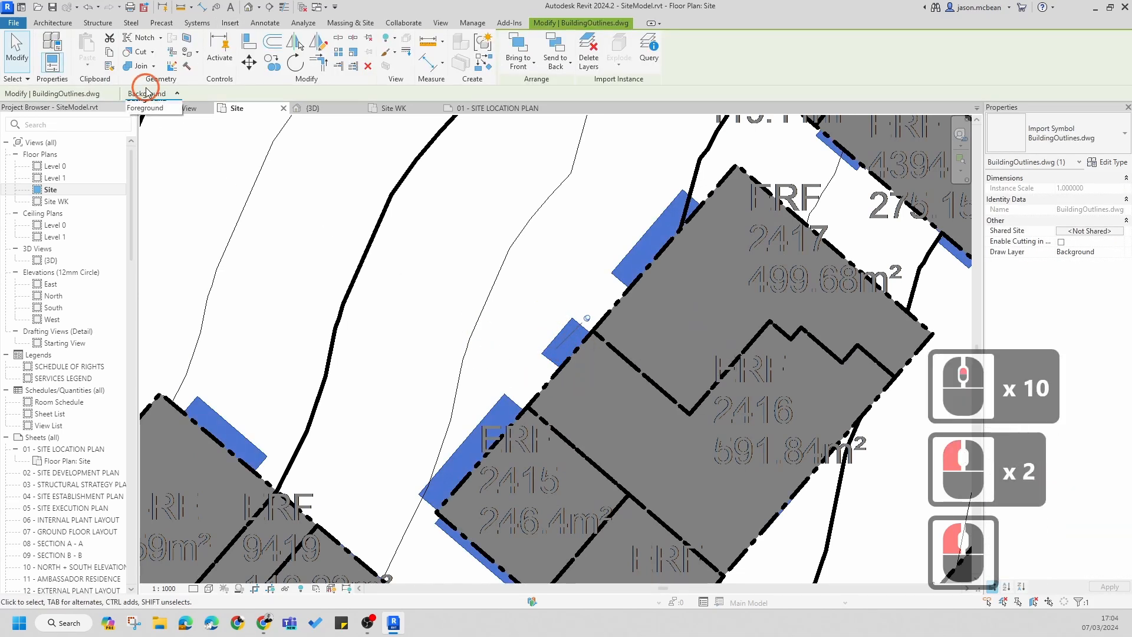
{"action": "left_click", "coordinate": [151, 110]}
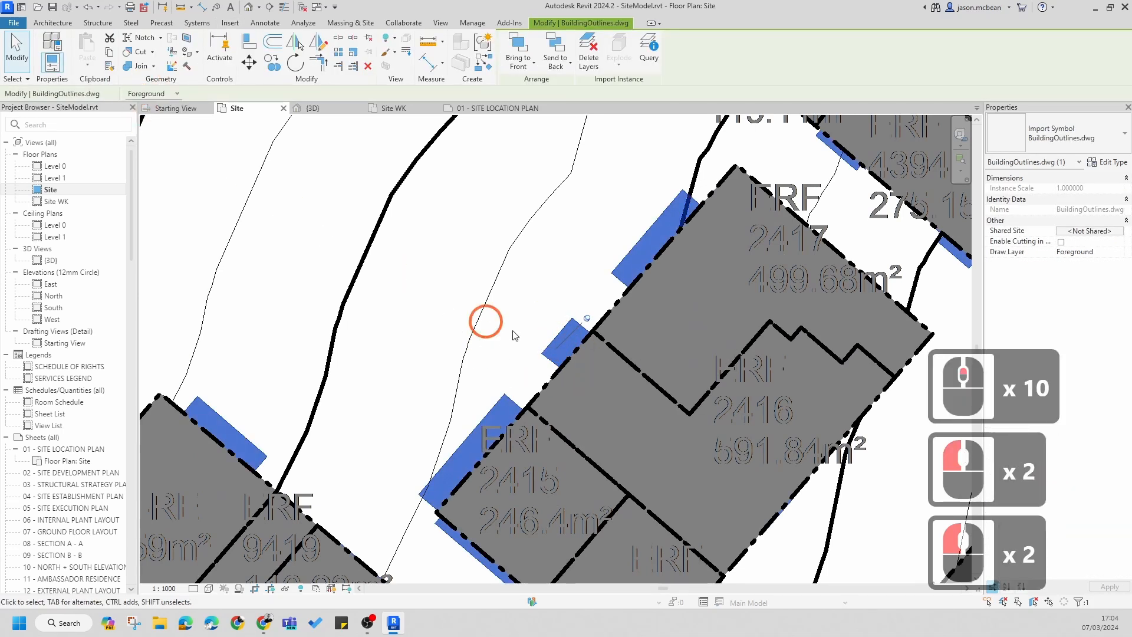
{"action": "left_click", "coordinate": [563, 273]}
- Examine how the building outlines overlap the boundary fills and contours around ERF 2415, 2416 and 2417
{"action": "scroll", "coordinate": [563, 273], "scroll_direction": "down", "scroll_amount": 5}
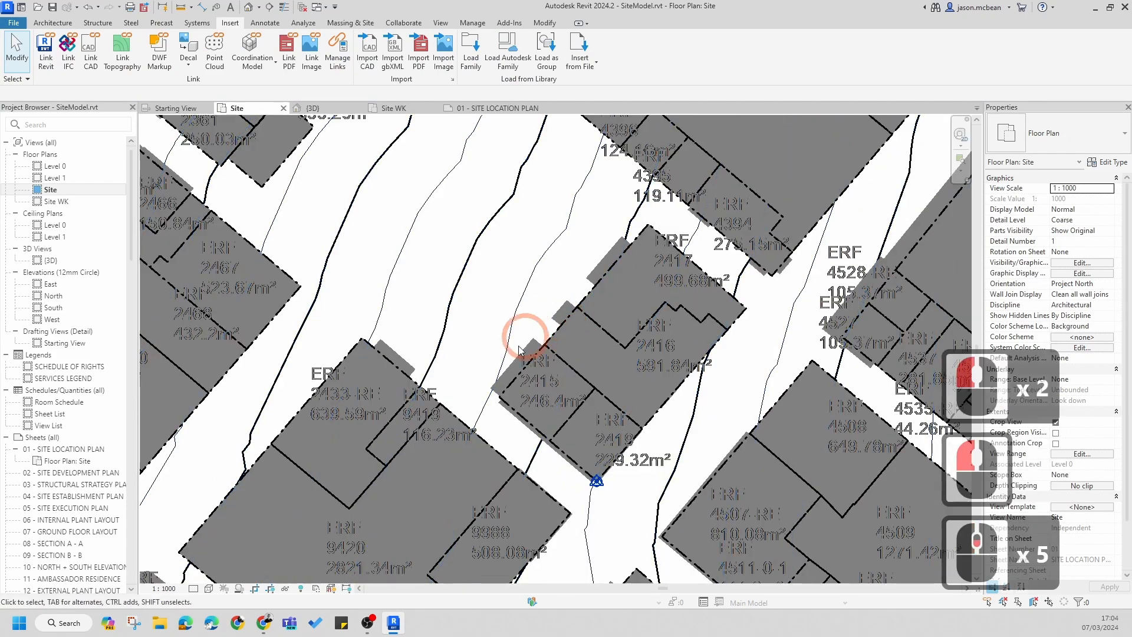
{"action": "left_click", "coordinate": [523, 351]}
{"action": "left_click", "coordinate": [533, 299]}
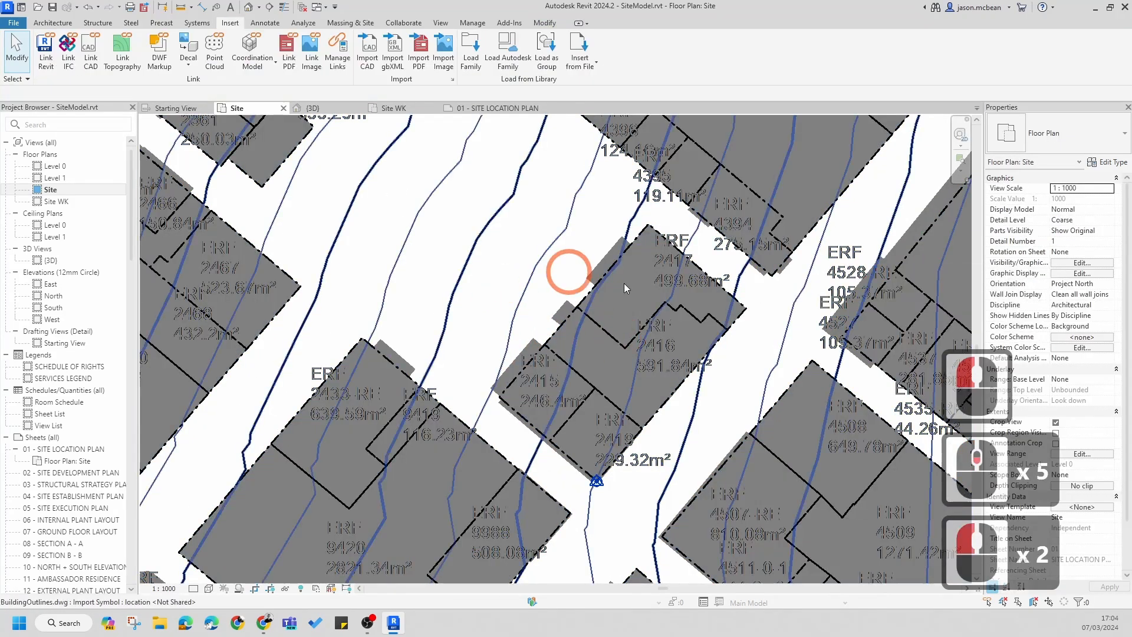
{"action": "scroll", "coordinate": [590, 309], "scroll_direction": "down", "scroll_amount": 6}
{"action": "scroll", "coordinate": [596, 313], "scroll_direction": "up", "scroll_amount": 9}
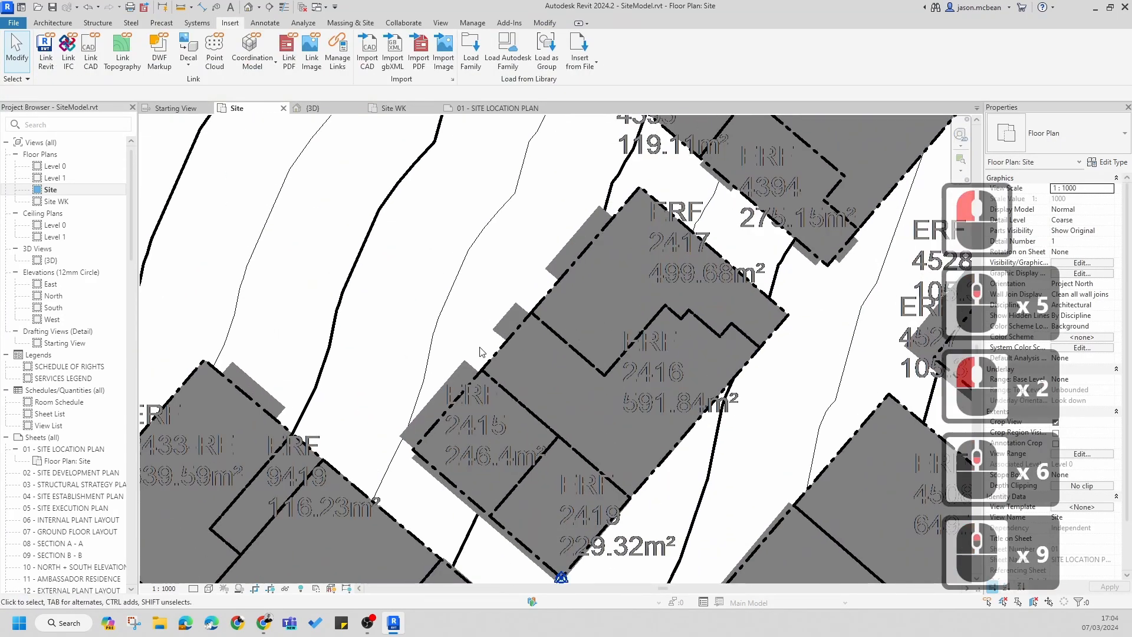
{"action": "scroll", "coordinate": [532, 294], "scroll_direction": "up", "scroll_amount": 5}
{"action": "scroll", "coordinate": [532, 293], "scroll_direction": "down", "scroll_amount": 8}
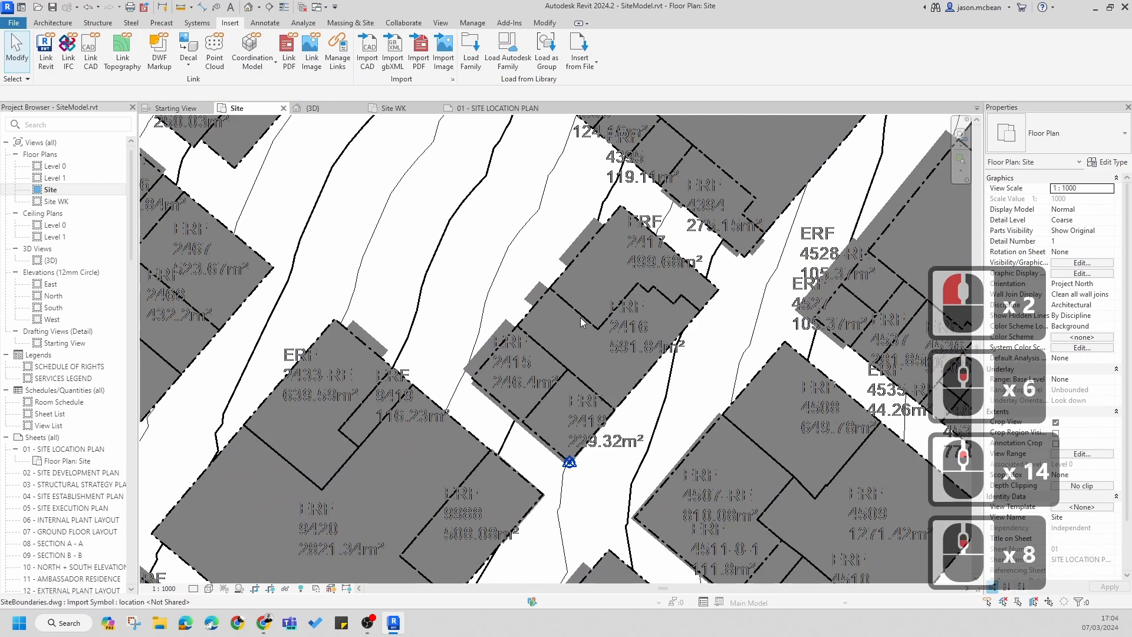
- Hide the StudyCadastral layer of SiteBoundaries.dwg in the Site floor plan's visibility overrides
{"action": "key", "text": "v"}
{"action": "key", "text": "g"}
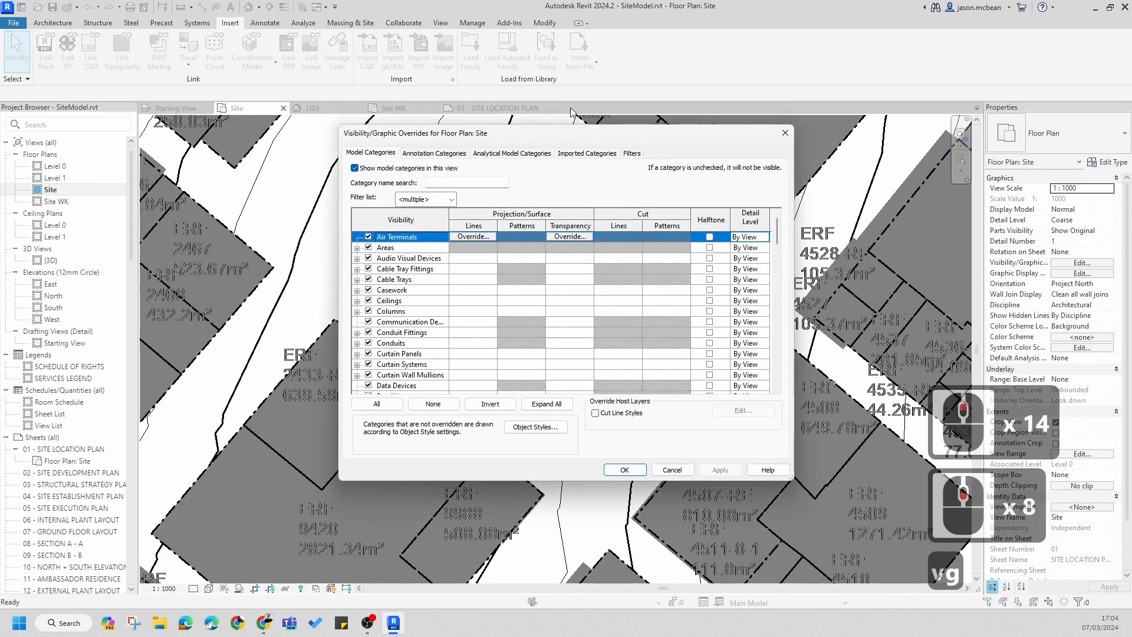
{"action": "left_click", "coordinate": [589, 155]}
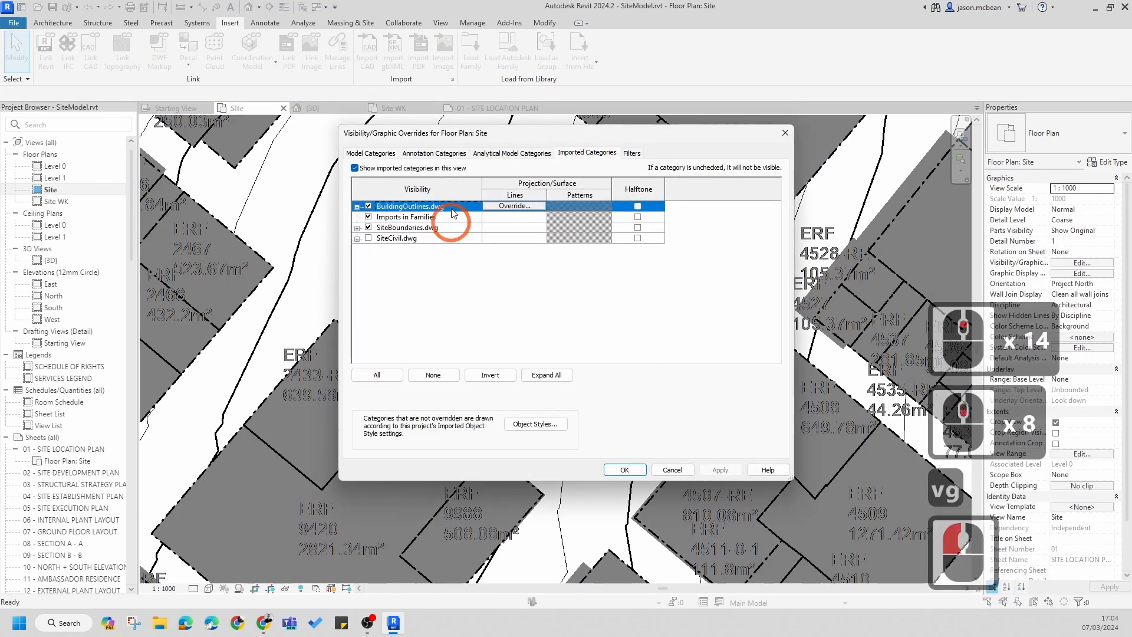
{"action": "left_click", "coordinate": [357, 228]}
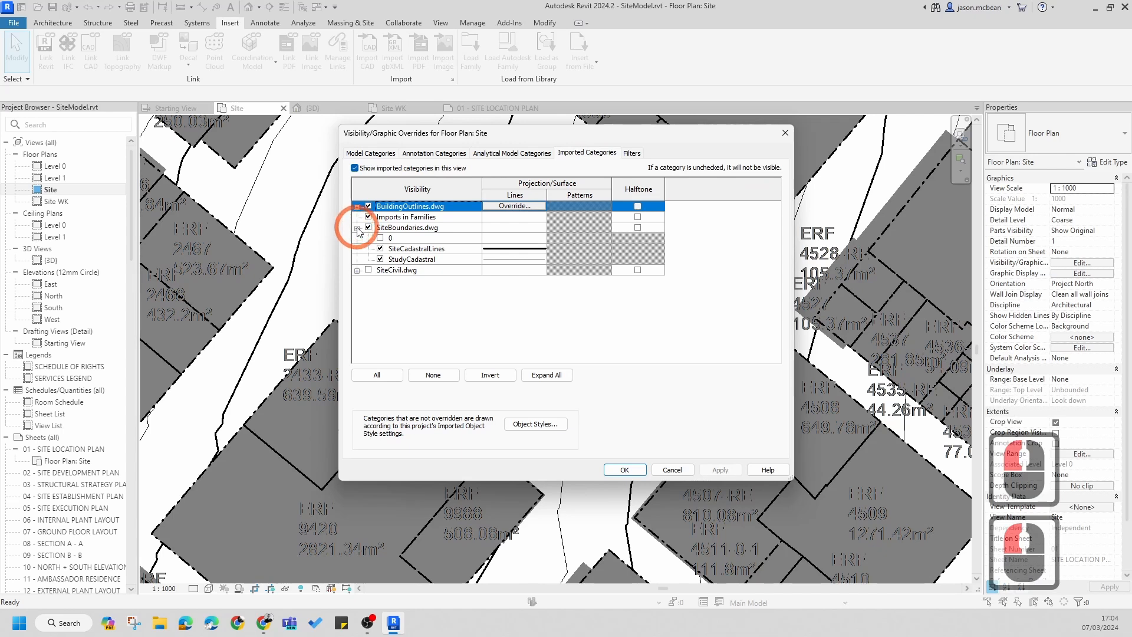
{"action": "left_click", "coordinate": [380, 260]}
{"action": "left_click", "coordinate": [719, 471]}
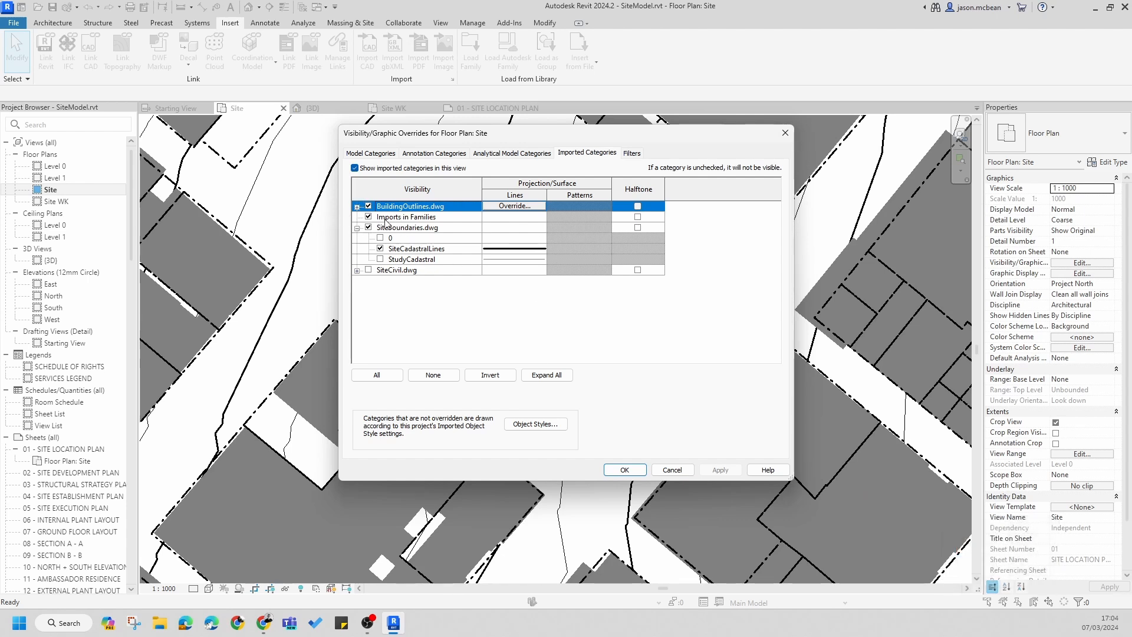
- Try halftone display for the imported BuildingOutlines.dwg, switch it back off and close the visibility overrides
{"action": "left_click", "coordinate": [358, 207]}
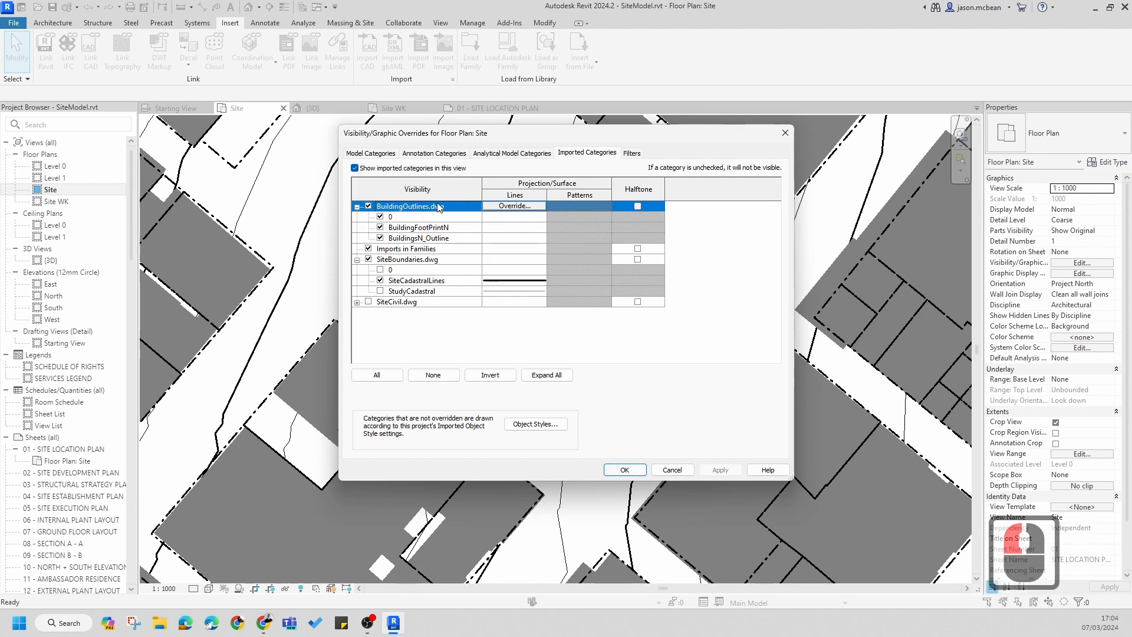
{"action": "left_click", "coordinate": [637, 206]}
{"action": "left_click", "coordinate": [720, 468]}
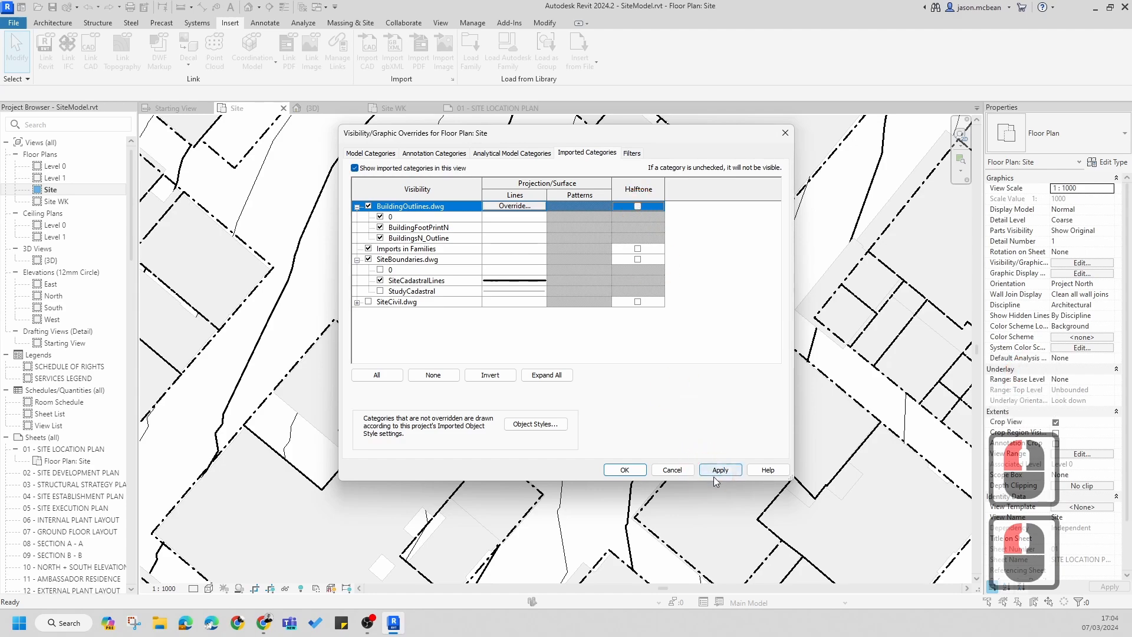
{"action": "left_click", "coordinate": [720, 469]}
{"action": "left_click", "coordinate": [625, 469]}
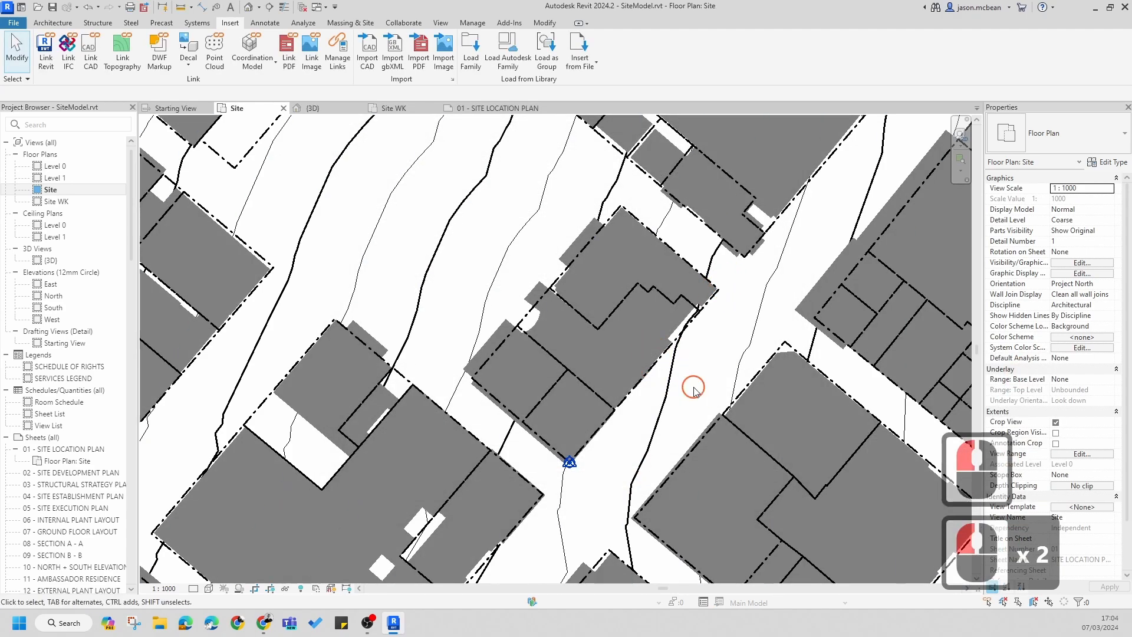
- Examine how the BuildingOutlines and SiteBoundaries imports overlap around the project site in the Site plan
{"action": "left_click", "coordinate": [688, 316]}
{"action": "scroll", "coordinate": [498, 331], "scroll_direction": "down", "scroll_amount": 6}
{"action": "scroll", "coordinate": [566, 318], "scroll_direction": "up", "scroll_amount": 7}
{"action": "key", "text": "Escape"}
{"action": "scroll", "coordinate": [616, 274], "scroll_direction": "up", "scroll_amount": 5}
{"action": "left_click", "coordinate": [616, 275]}
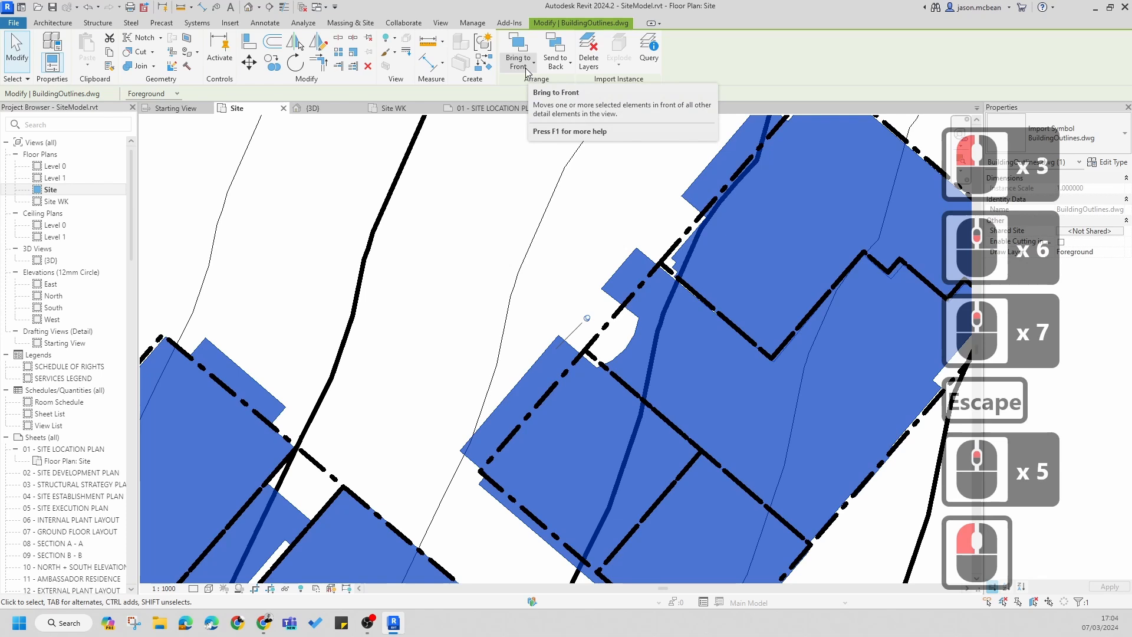
{"action": "key", "text": "Escape"}
{"action": "key", "text": "Escape"}
{"action": "scroll", "coordinate": [585, 441], "scroll_direction": "down", "scroll_amount": 6}
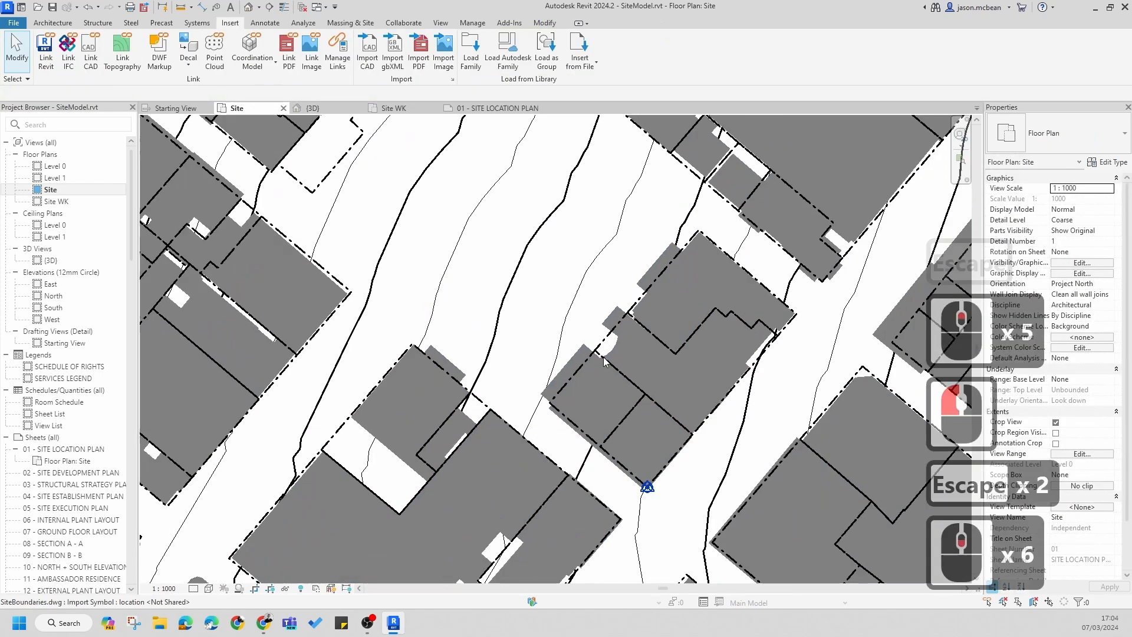
{"action": "left_click", "coordinate": [587, 433]}
{"action": "scroll", "coordinate": [641, 403], "scroll_direction": "up", "scroll_amount": 1}
{"action": "key", "text": "Escape"}
{"action": "scroll", "coordinate": [641, 403], "scroll_direction": "up", "scroll_amount": 6}
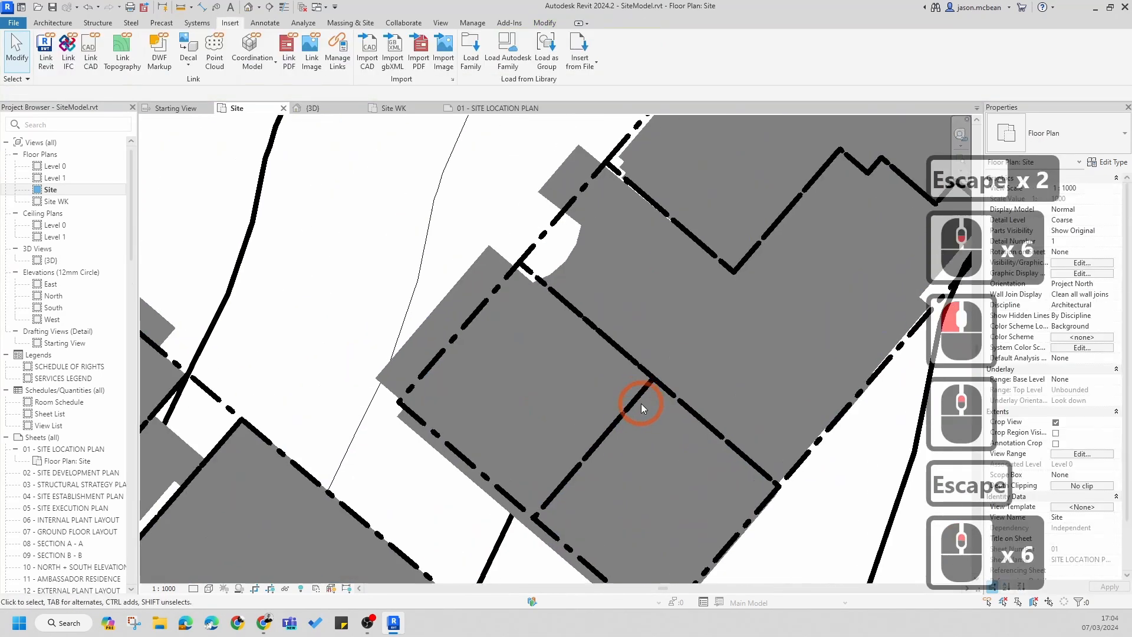
{"action": "middle_click_drag", "start_coordinate": [641, 402], "coordinate": [614, 374]}
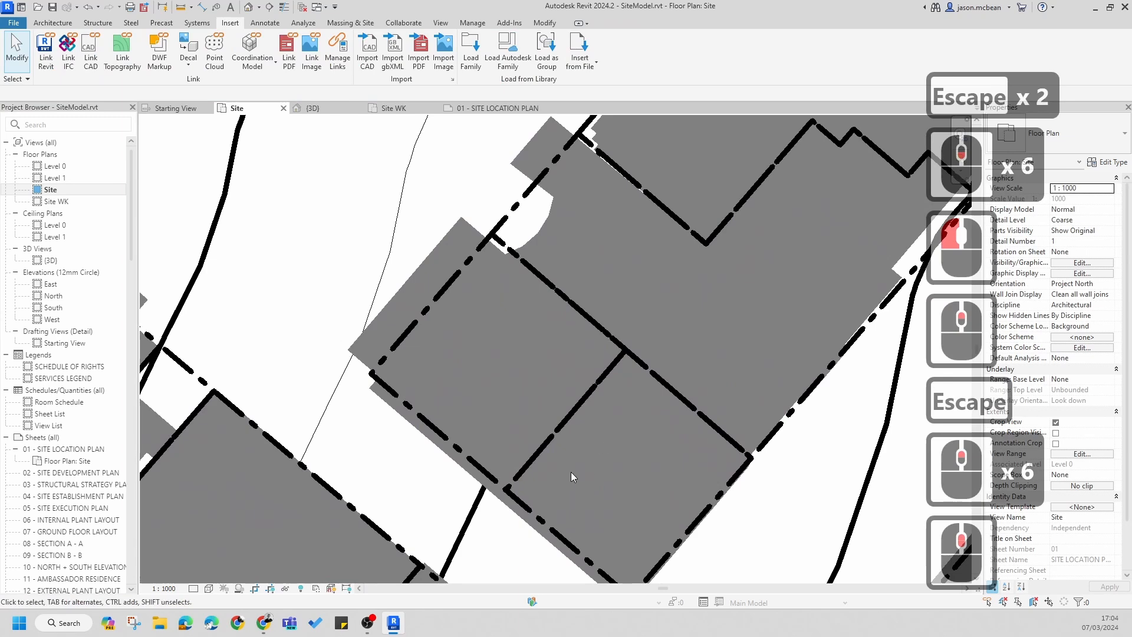
{"action": "scroll", "coordinate": [538, 264], "scroll_direction": "down", "scroll_amount": 6}
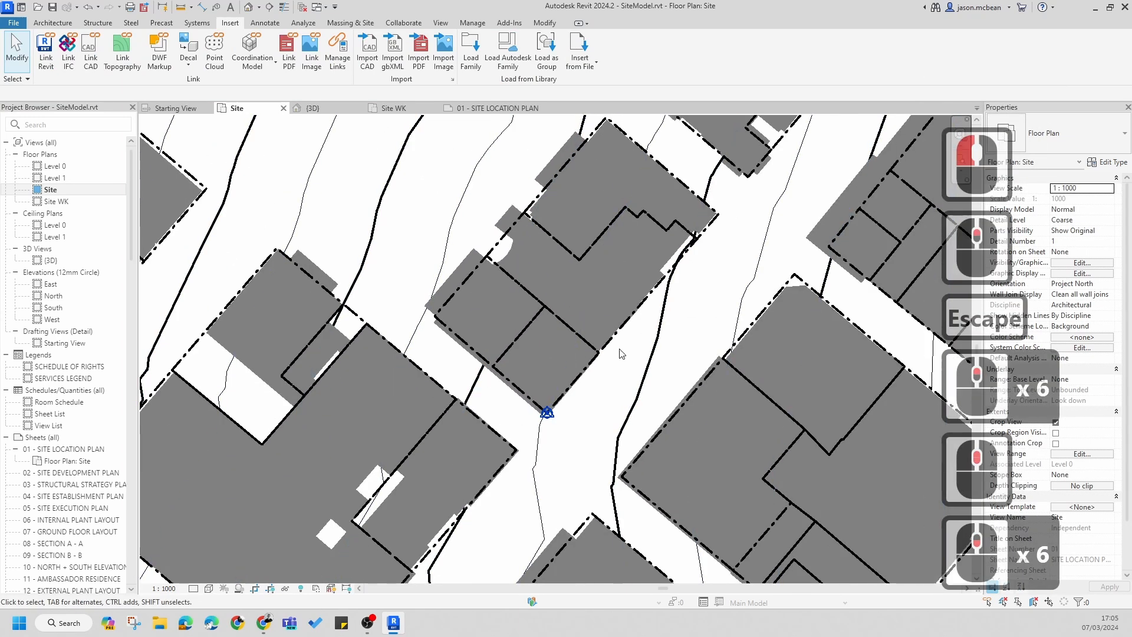
{"action": "scroll", "coordinate": [598, 362], "scroll_direction": "up", "scroll_amount": 1}
{"action": "left_click", "coordinate": [590, 353]}
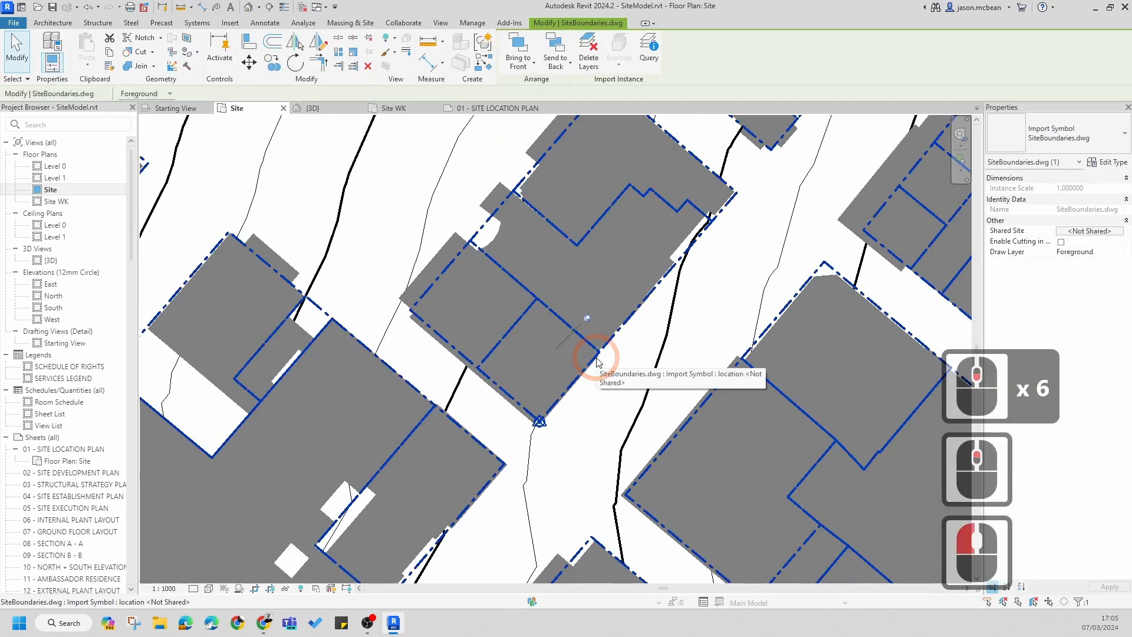
{"action": "left_click", "coordinate": [596, 412]}
{"action": "scroll", "coordinate": [597, 412], "scroll_direction": "down", "scroll_amount": 5}
{"action": "key", "text": "Escape"}
{"action": "scroll", "coordinate": [585, 334], "scroll_direction": "up", "scroll_amount": 5}
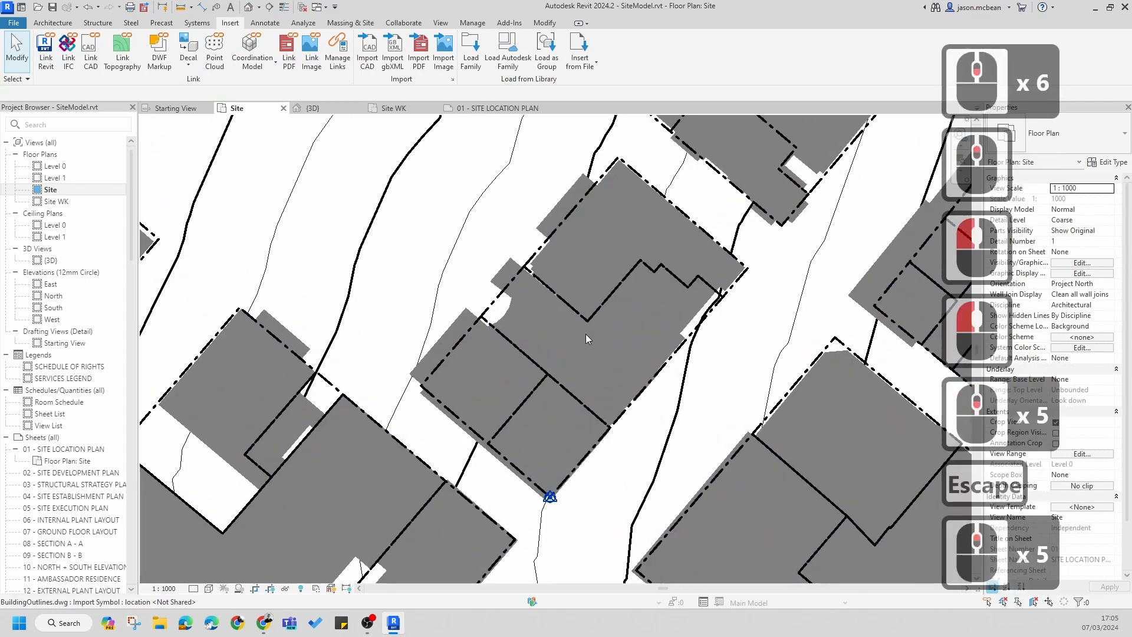
{"action": "scroll", "coordinate": [586, 333], "scroll_direction": "down", "scroll_amount": 6}
{"action": "key", "text": "Escape"}
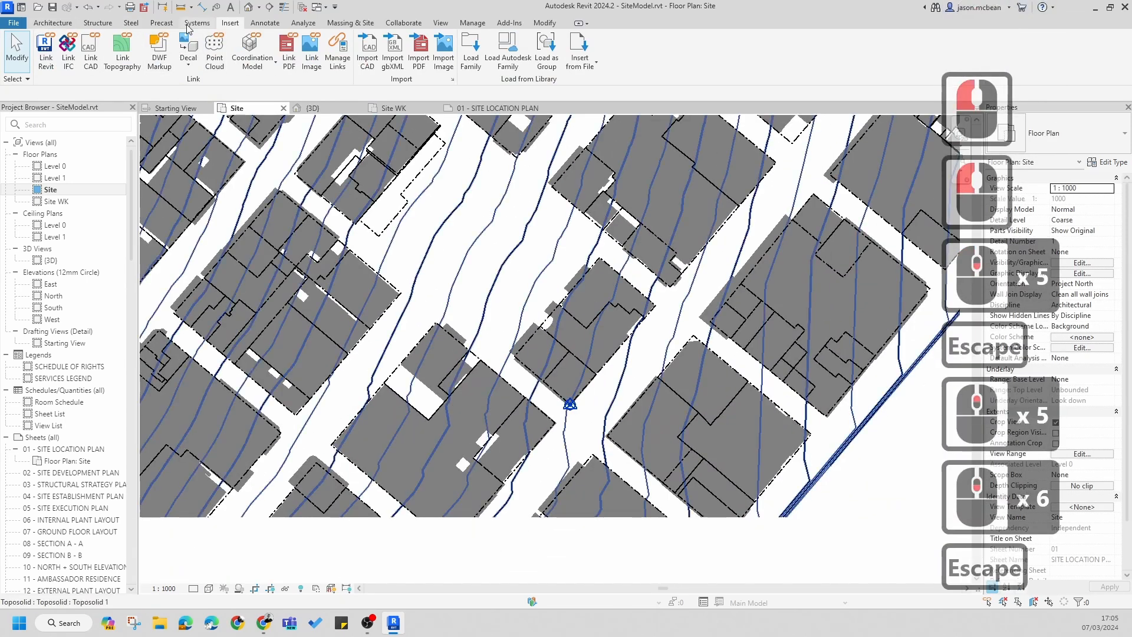
{"action": "left_click", "coordinate": [273, 25]}
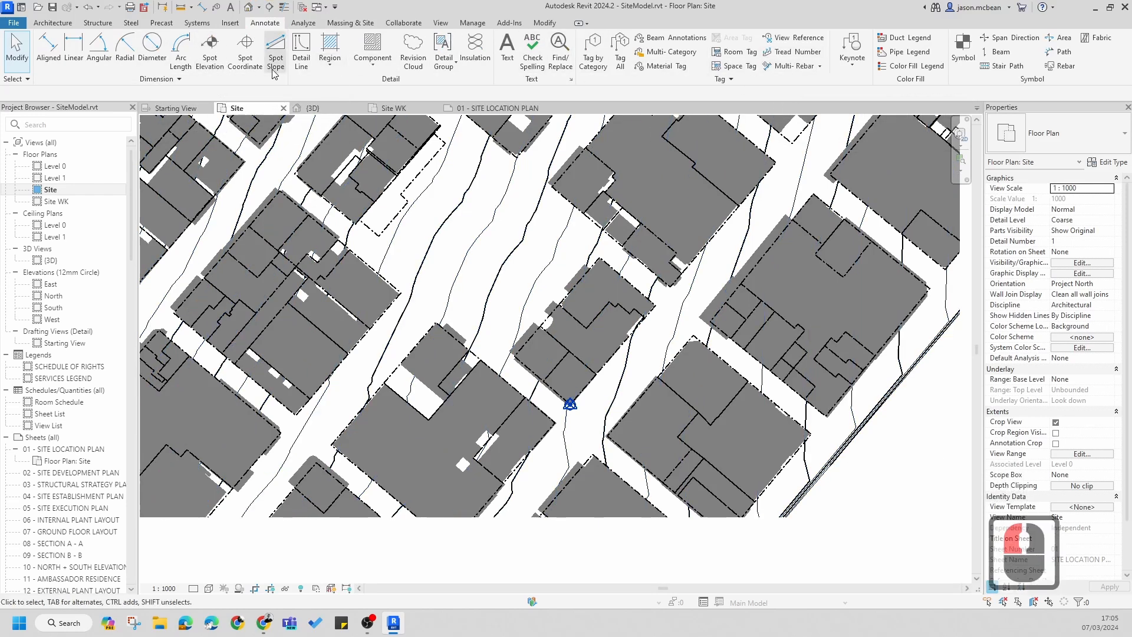
{"action": "left_click", "coordinate": [301, 52]}
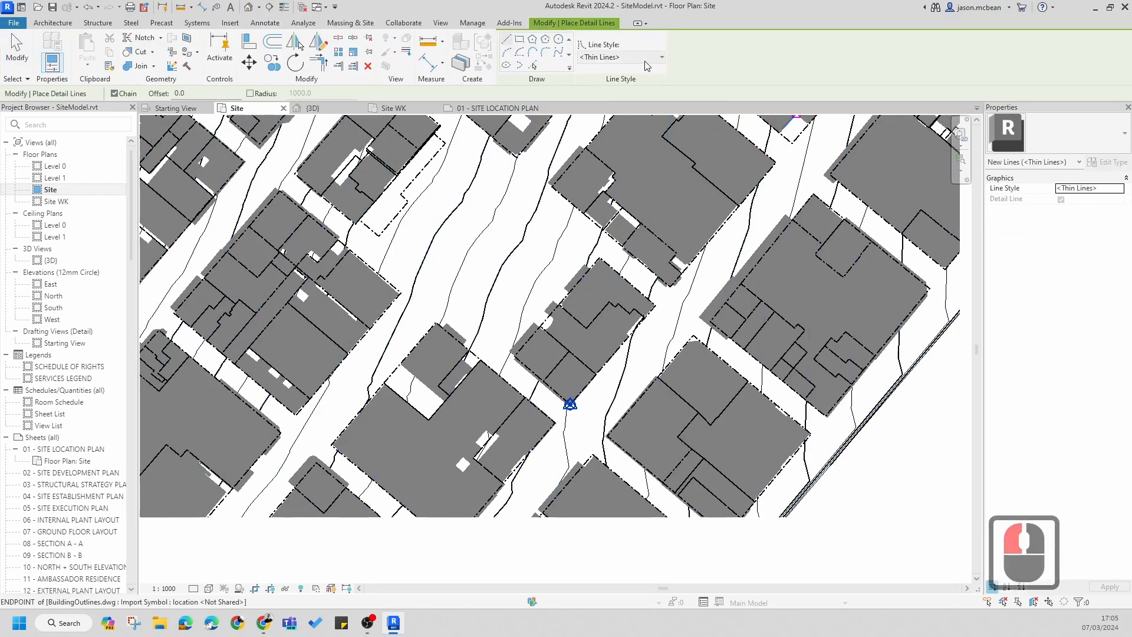
{"action": "left_click", "coordinate": [647, 57]}
{"action": "scroll", "coordinate": [630, 142], "scroll_direction": "down", "scroll_amount": 20}
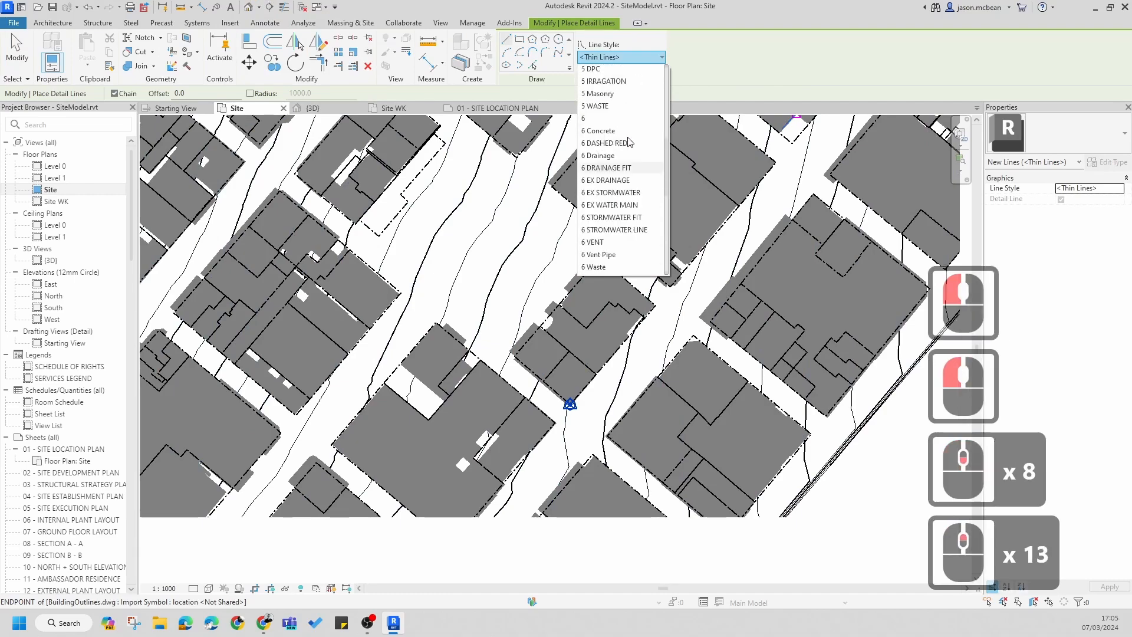
{"action": "scroll", "coordinate": [630, 142], "scroll_direction": "up", "scroll_amount": 11}
{"action": "scroll", "coordinate": [614, 173], "scroll_direction": "up", "scroll_amount": 10}
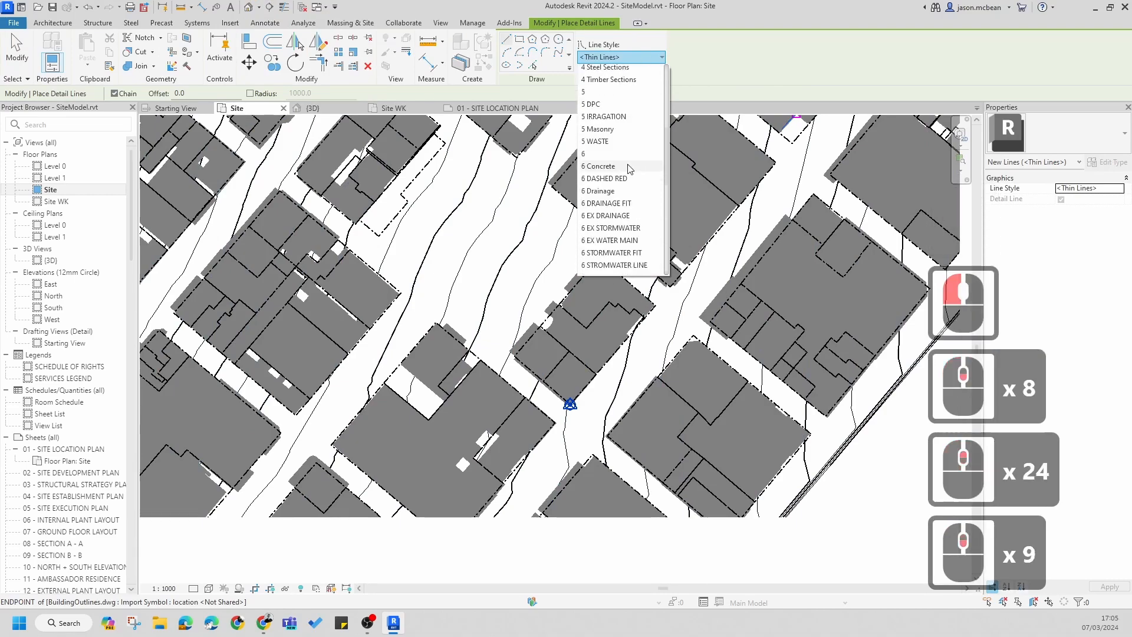
{"action": "key", "text": "Escape"}
{"action": "key", "text": "Escape"}
{"action": "key", "text": "Escape"}
{"action": "key", "text": "Escape"}
{"action": "scroll", "coordinate": [555, 287], "scroll_direction": "down", "scroll_amount": 7}
{"action": "left_click", "coordinate": [736, 321]}
{"action": "key", "text": "Escape"}
{"action": "key", "text": "Escape"}
{"action": "key", "text": "Escape"}
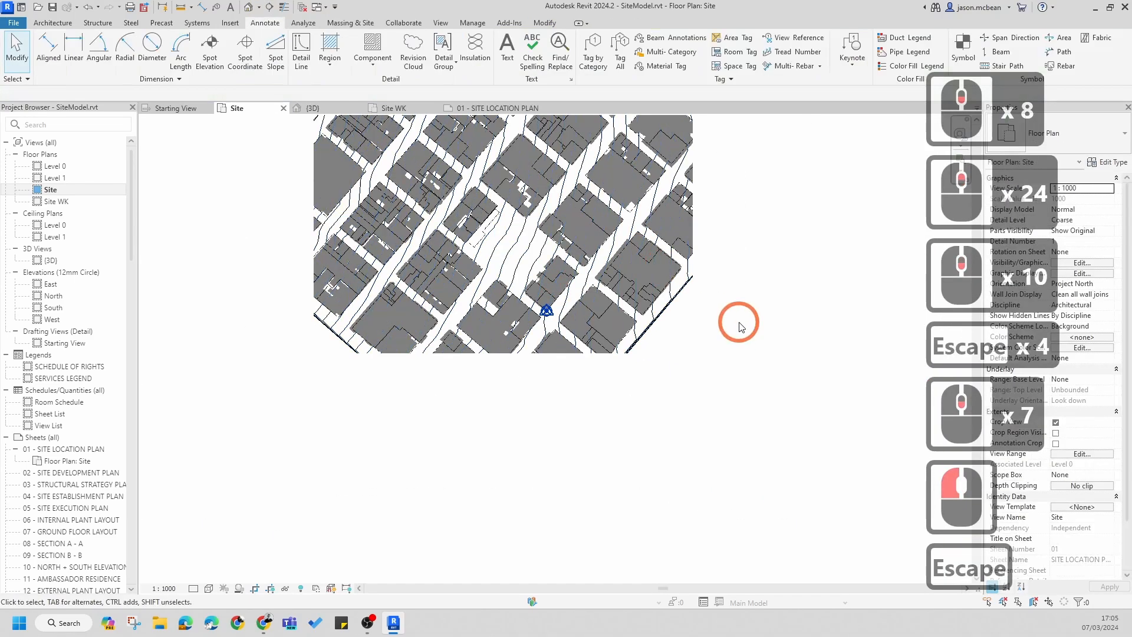
- Review the Site WK floor plan and compare it with the Site floor plan
{"action": "scroll", "coordinate": [519, 240], "scroll_direction": "up", "scroll_amount": 7}
{"action": "scroll", "coordinate": [524, 372], "scroll_direction": "down", "scroll_amount": 8}
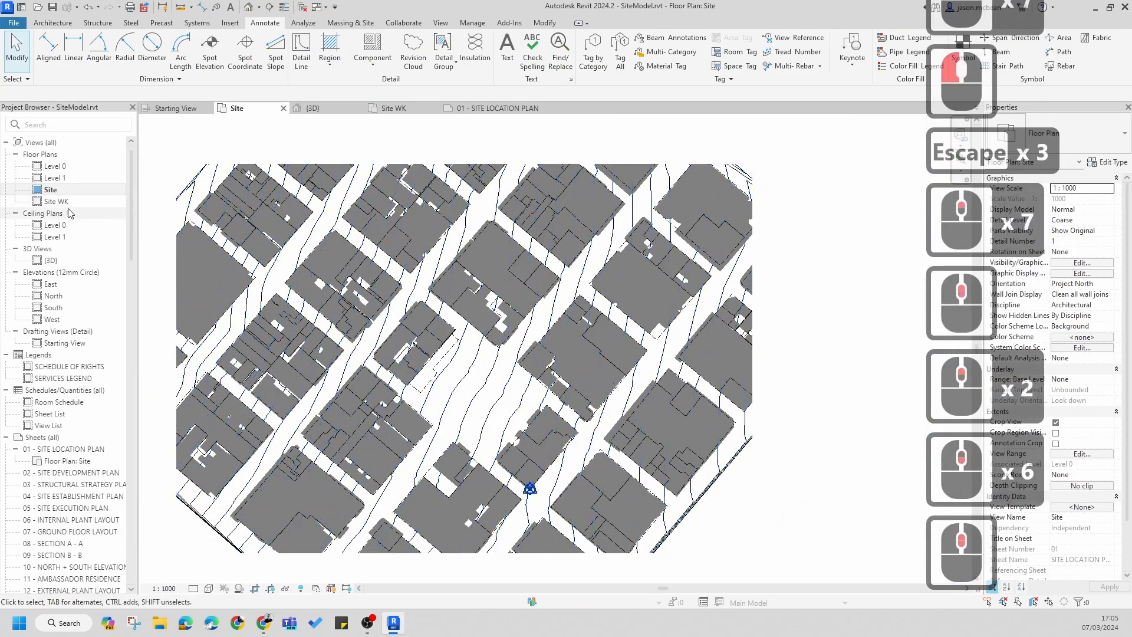
{"action": "double_click", "coordinate": [56, 201]}
{"action": "middle_click_drag", "start_coordinate": [542, 396], "coordinate": [586, 413]}
{"action": "scroll", "coordinate": [585, 429], "scroll_direction": "down", "scroll_amount": 4}
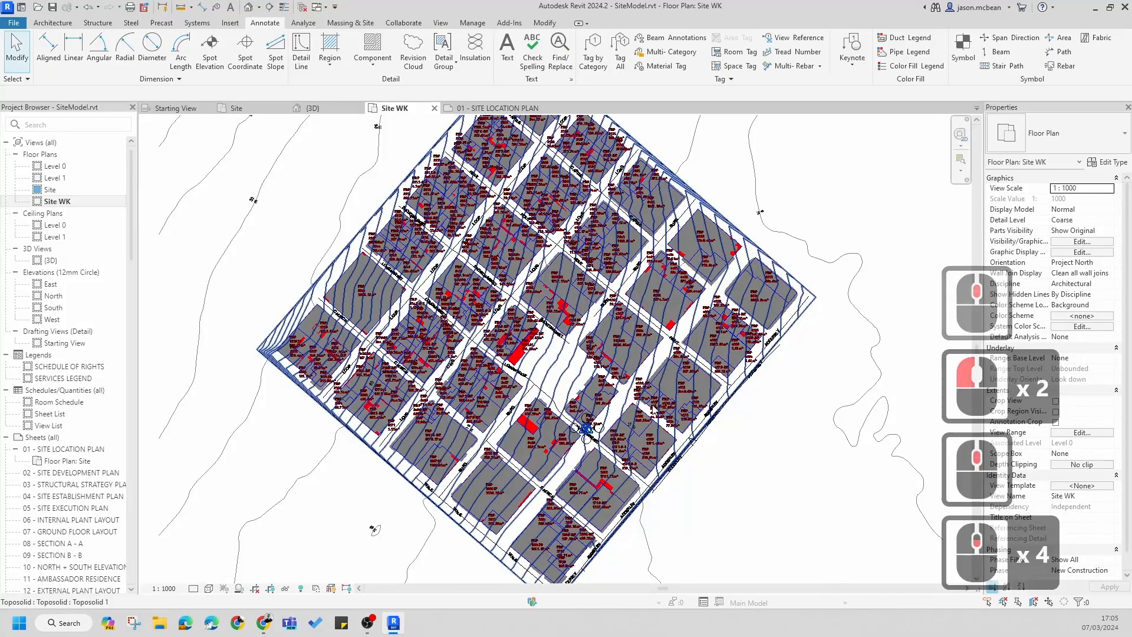
{"action": "scroll", "coordinate": [652, 407], "scroll_direction": "up", "scroll_amount": 4}
{"action": "scroll", "coordinate": [651, 406], "scroll_direction": "down", "scroll_amount": 5}
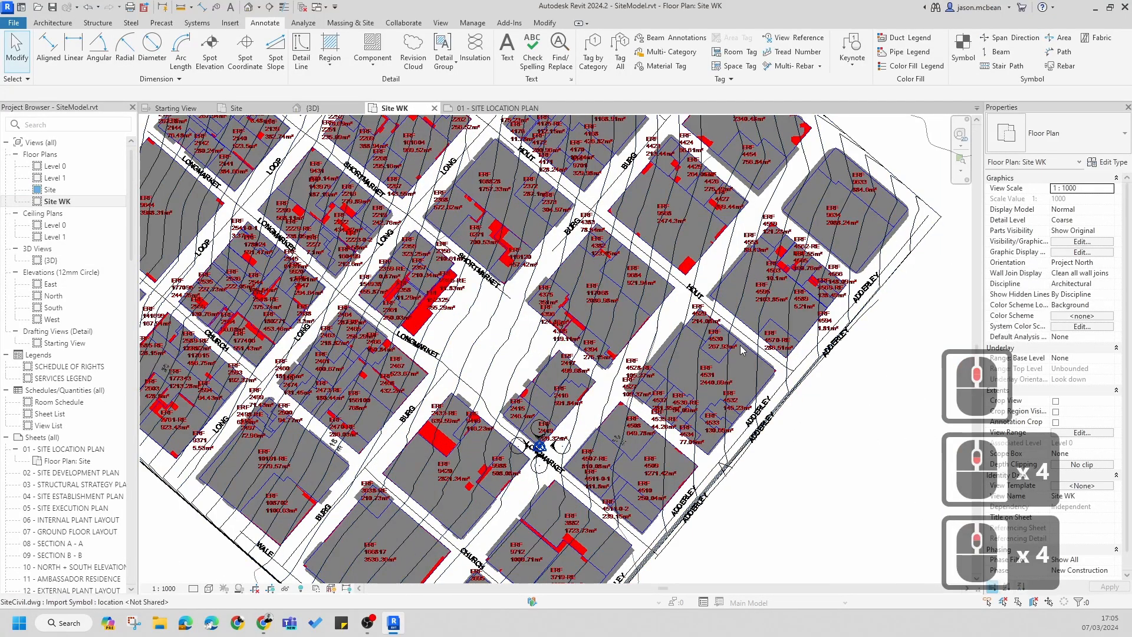
{"action": "double_click", "coordinate": [48, 191]}
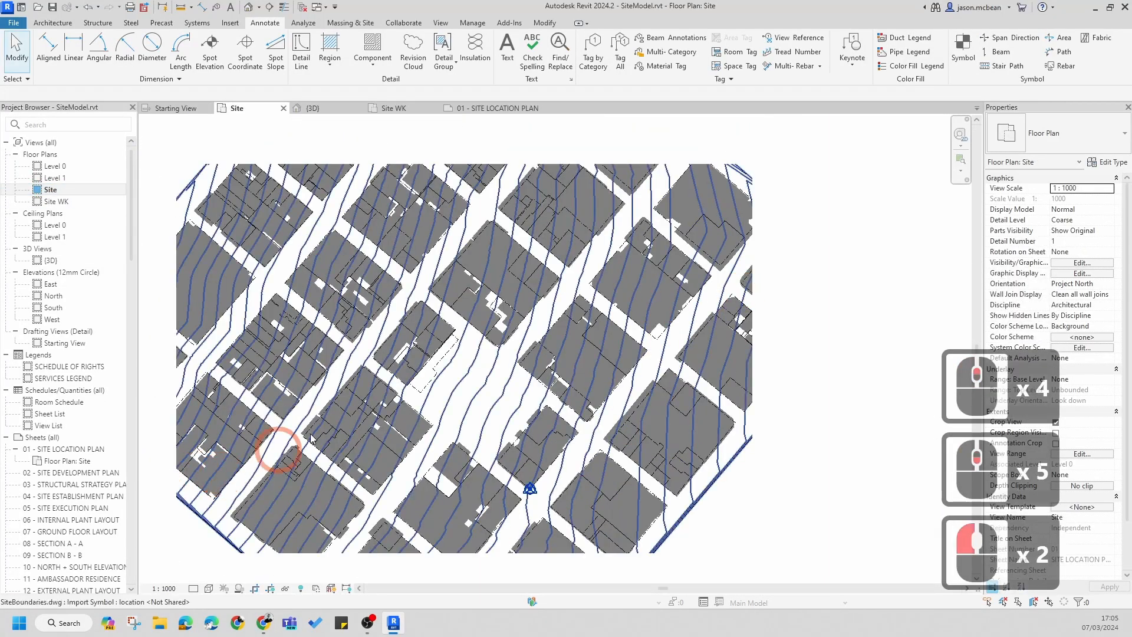
{"action": "scroll", "coordinate": [273, 450], "scroll_direction": "down", "scroll_amount": 5}
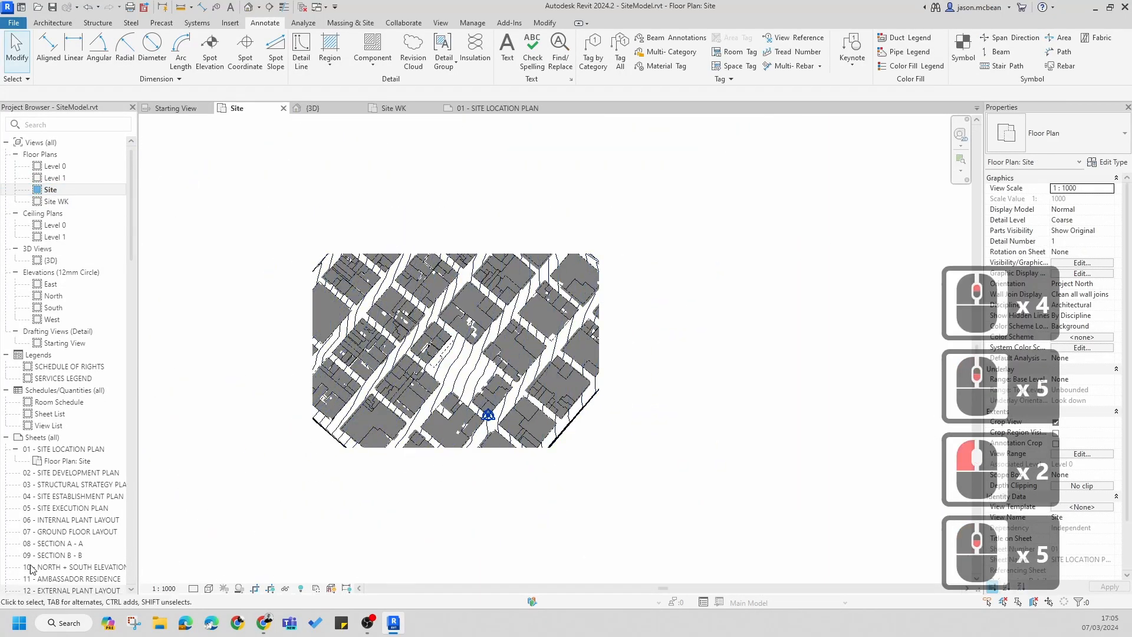
- Open sheet 01 - SITE LOCATION PLAN and move the Site viewport's title directly beneath the plan
{"action": "double_click", "coordinate": [59, 450]}
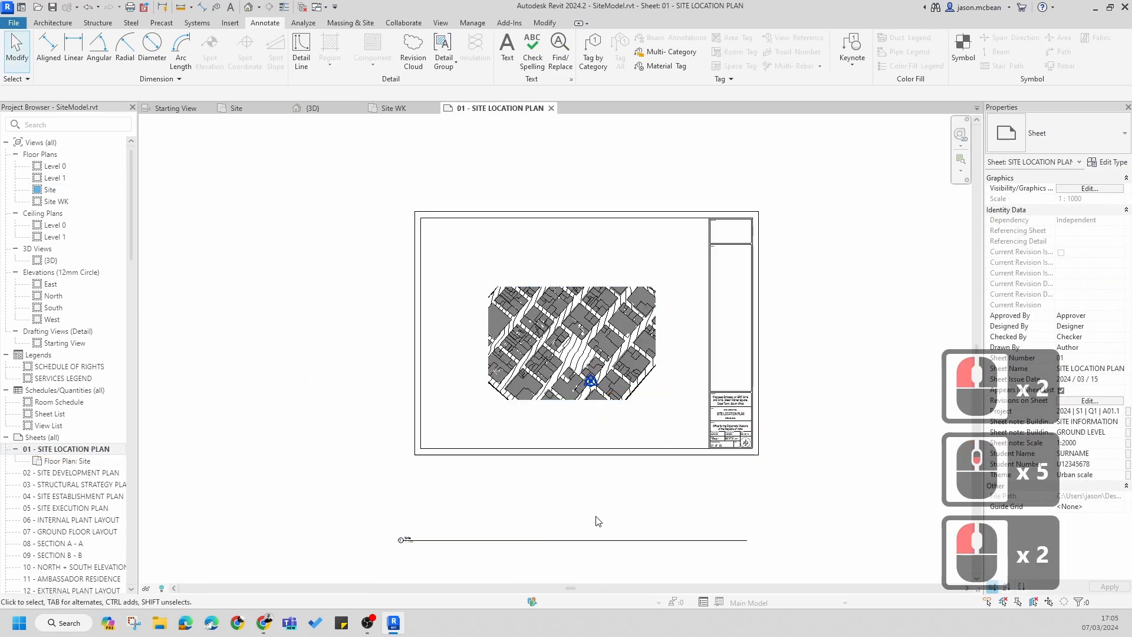
{"action": "left_click", "coordinate": [387, 548]}
{"action": "left_click", "coordinate": [407, 540]}
{"action": "left_click_drag", "start_coordinate": [435, 540], "coordinate": [525, 413]}
{"action": "scroll", "coordinate": [525, 413], "scroll_direction": "up", "scroll_amount": 5}
{"action": "left_click", "coordinate": [759, 400]}
{"action": "left_click", "coordinate": [596, 445]}
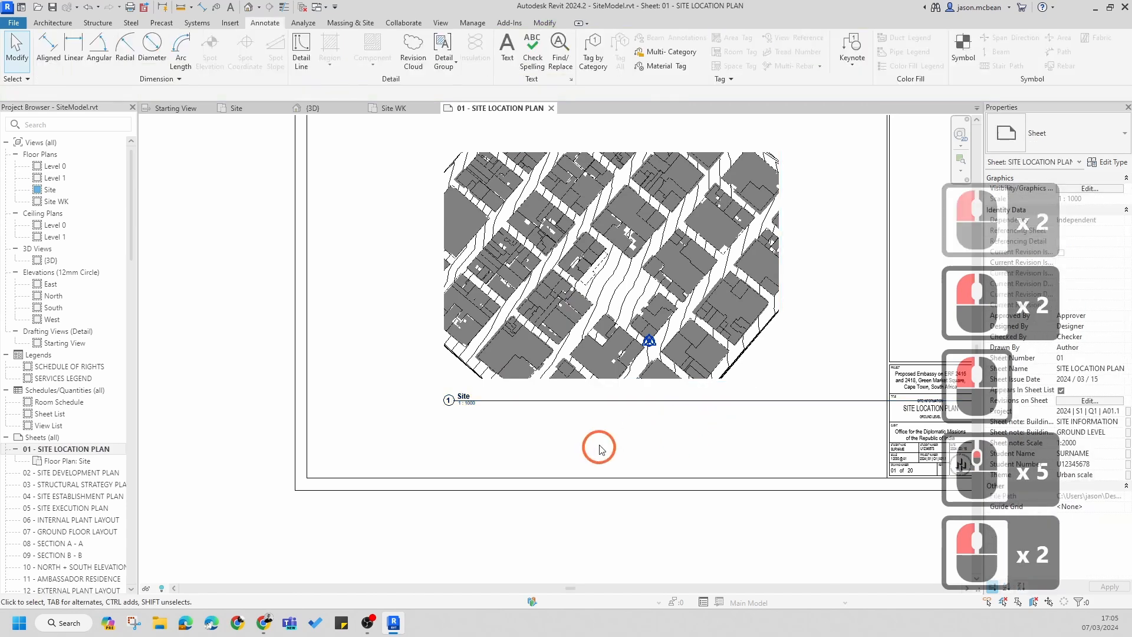
- Move the Site viewport to the upper-left area of the sheet
{"action": "left_click", "coordinate": [446, 270]}
{"action": "scroll", "coordinate": [446, 271], "scroll_direction": "down", "scroll_amount": 4}
{"action": "left_click_drag", "start_coordinate": [493, 274], "coordinate": [442, 197]}
{"action": "left_click", "coordinate": [447, 278]}
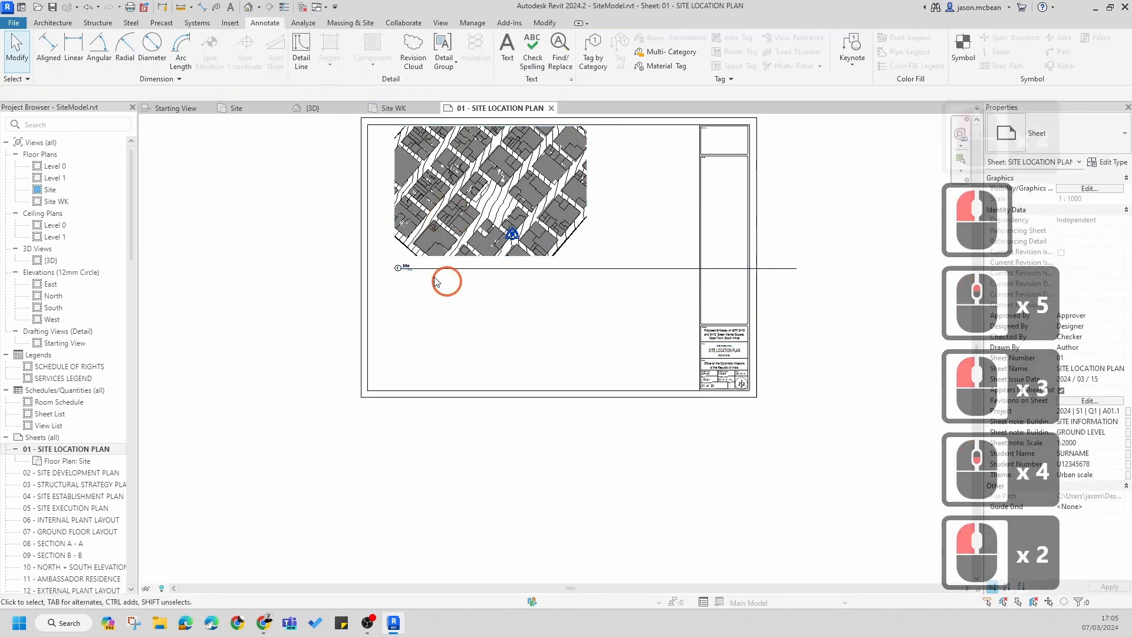
- Change the Site viewport's type to Title No Line
{"action": "left_click", "coordinate": [461, 270]}
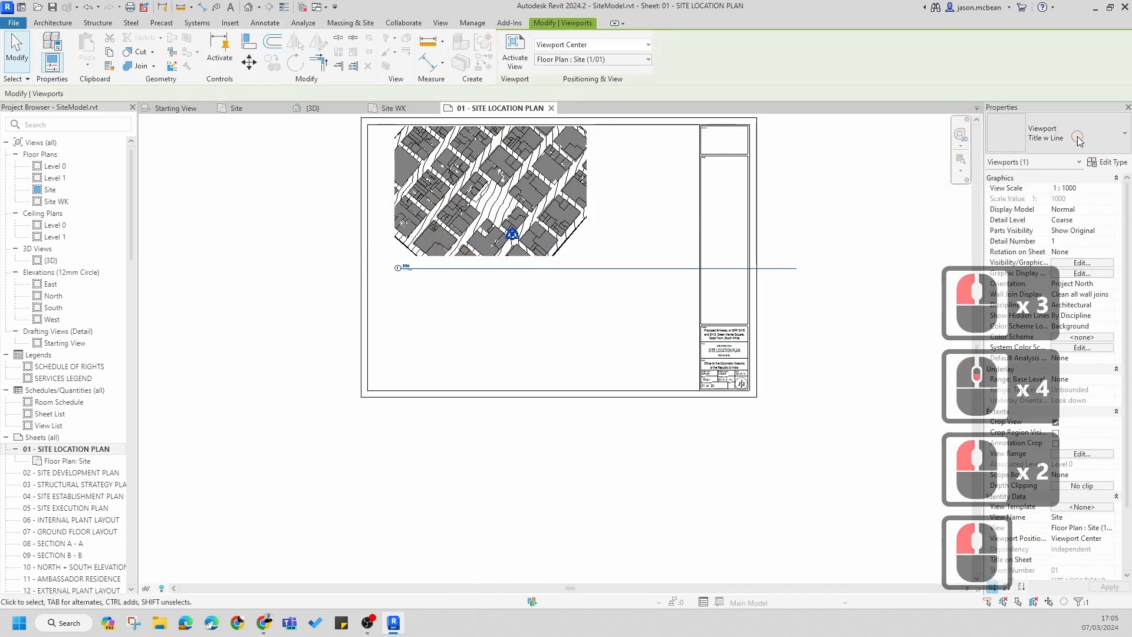
{"action": "left_click", "coordinate": [1077, 136]}
{"action": "left_click", "coordinate": [587, 338]}
{"action": "left_click", "coordinate": [354, 235]}
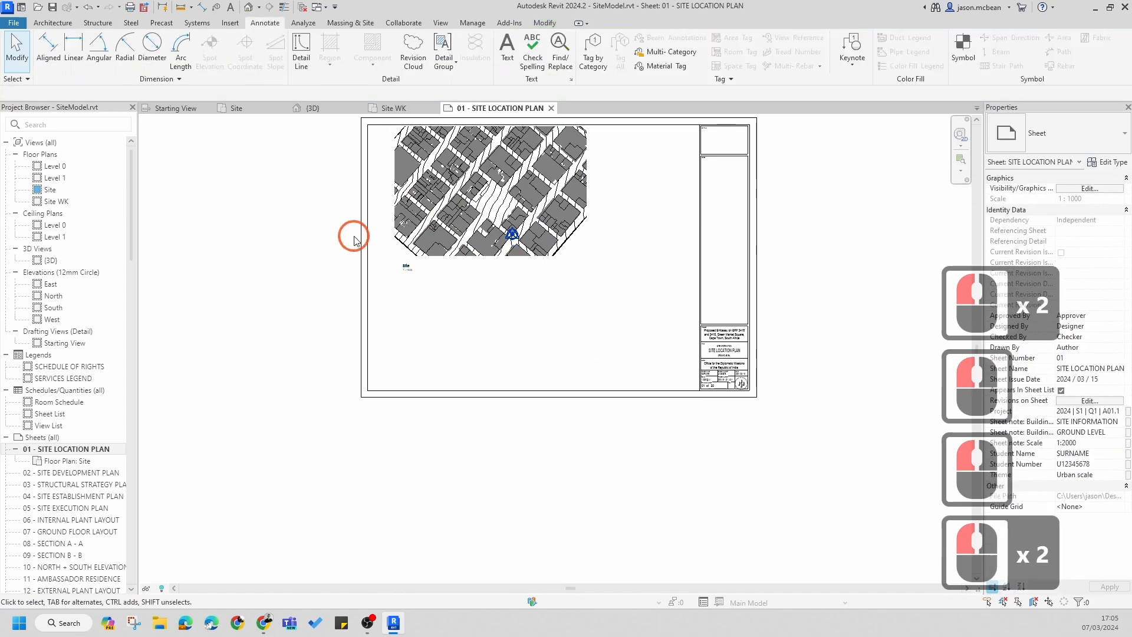
- Align the Site view title with the viewport's lower-left corner, just below its edge
{"action": "scroll", "coordinate": [383, 250], "scroll_direction": "up", "scroll_amount": 10}
{"action": "left_click_drag", "start_coordinate": [469, 326], "coordinate": [433, 295]}
{"action": "scroll", "coordinate": [536, 407], "scroll_direction": "down", "scroll_amount": 6}
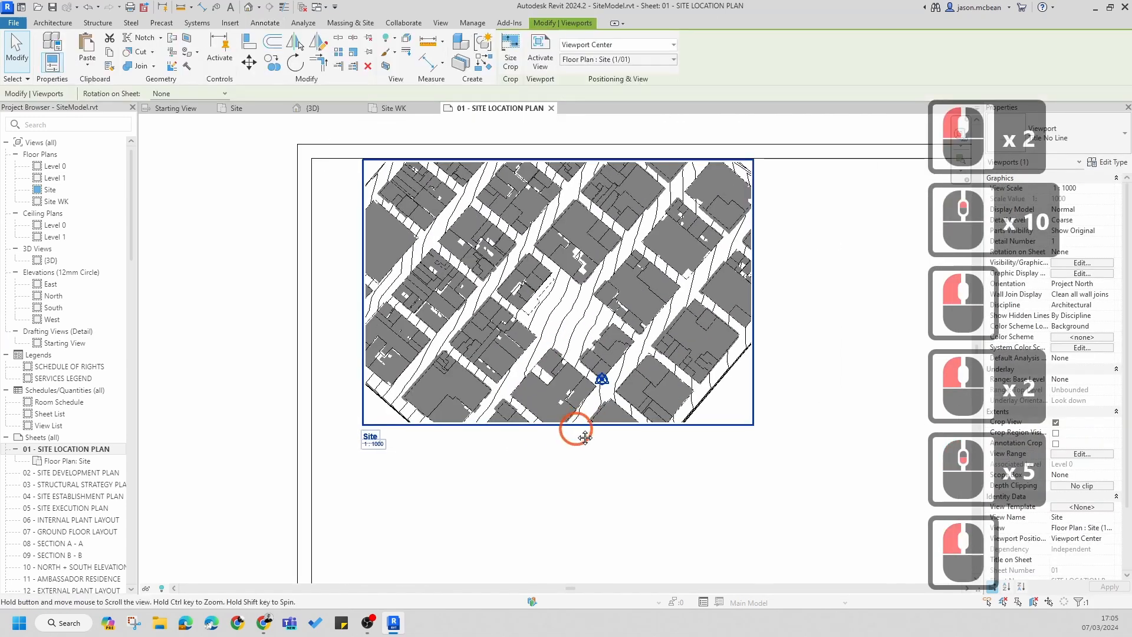
{"action": "left_click", "coordinate": [480, 269]}
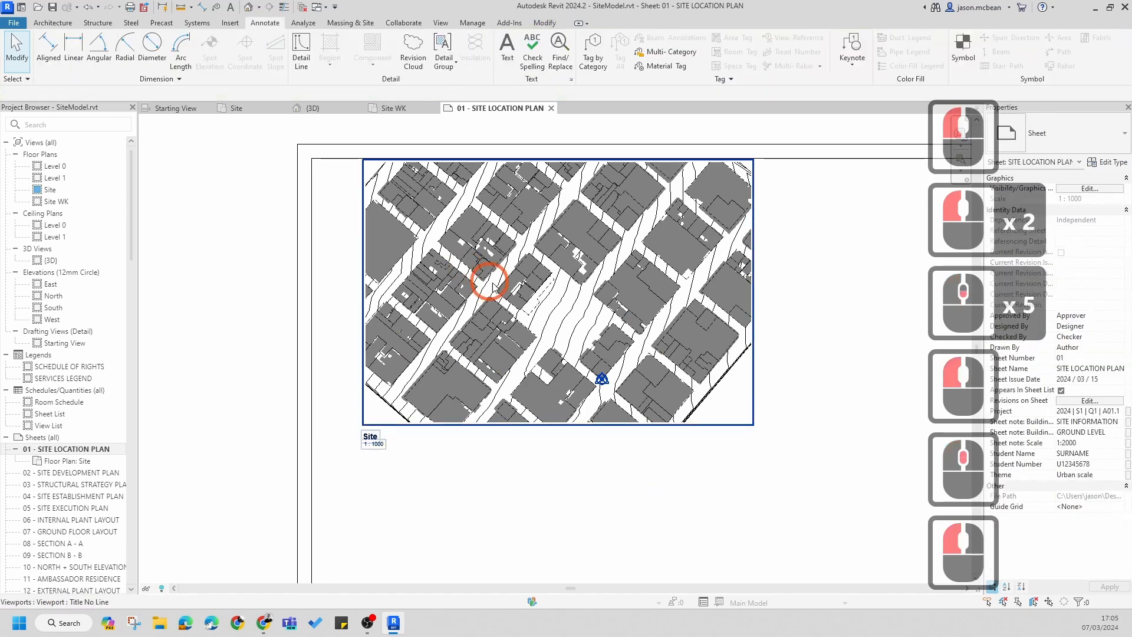
- Move the Site viewport to the lower-left corner of the sheet, with its title just inside the border
{"action": "left_click", "coordinate": [456, 302]}
{"action": "scroll", "coordinate": [456, 302], "scroll_direction": "down", "scroll_amount": 4}
{"action": "left_click_drag", "start_coordinate": [456, 302], "coordinate": [498, 443]}
{"action": "left_click", "coordinate": [646, 443]}
{"action": "key", "text": "Escape"}
{"action": "scroll", "coordinate": [435, 450], "scroll_direction": "up", "scroll_amount": 7}
{"action": "scroll", "coordinate": [615, 329], "scroll_direction": "down", "scroll_amount": 1}
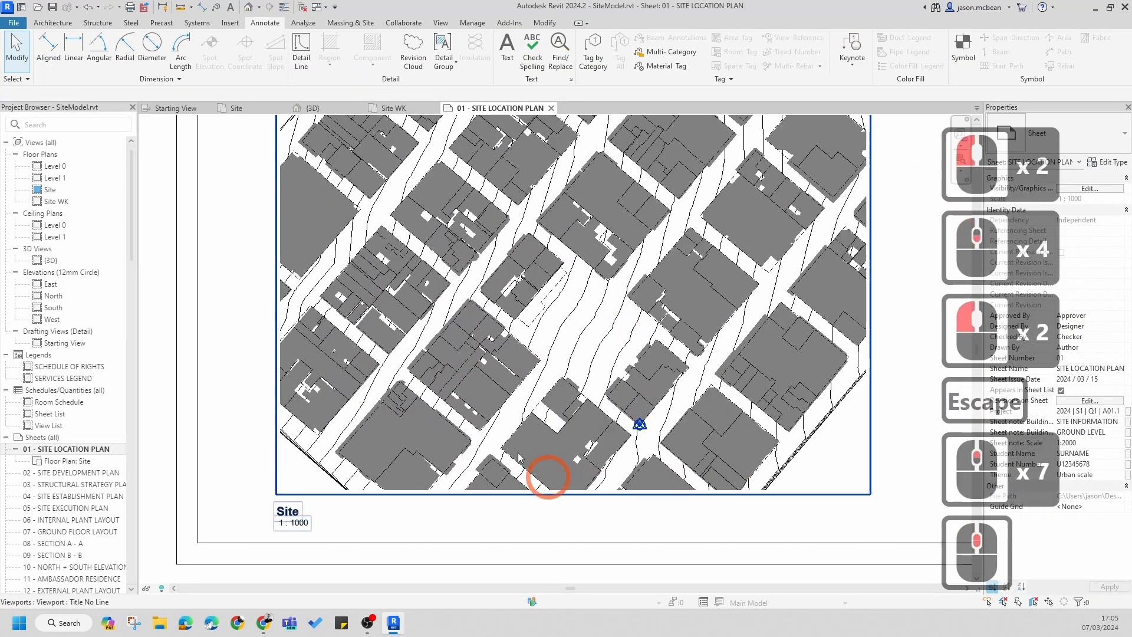
{"action": "scroll", "coordinate": [547, 378], "scroll_direction": "down", "scroll_amount": 3}
{"action": "scroll", "coordinate": [650, 336], "scroll_direction": "down", "scroll_amount": 1}
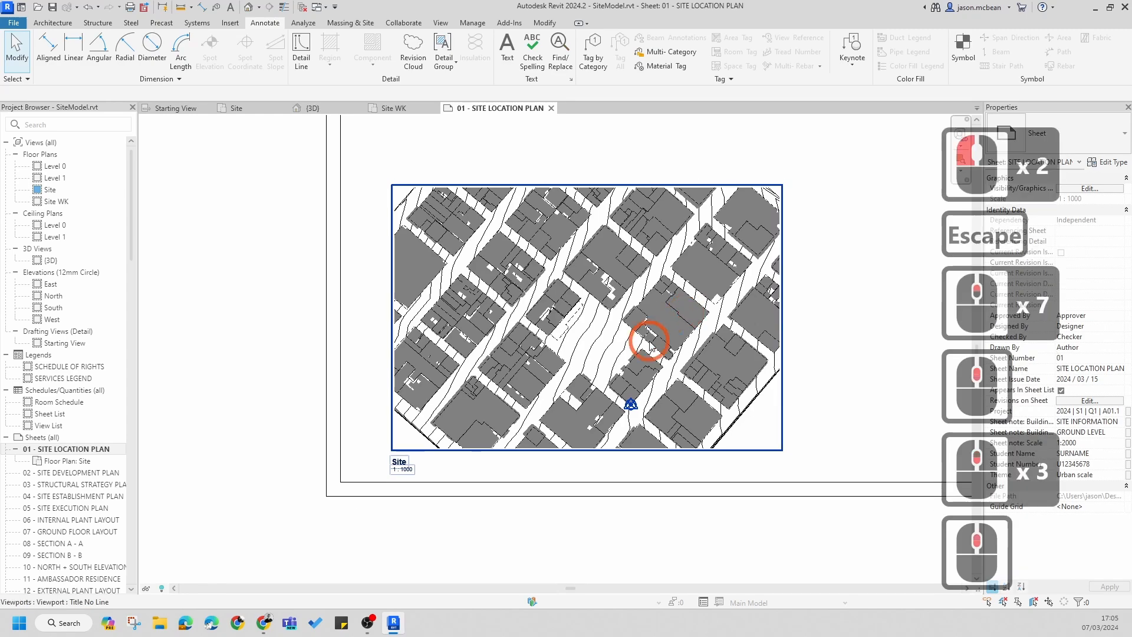
- Open the Site floor plan from the project's views and focus on the building plot at the project base point
{"action": "double_click", "coordinate": [50, 189]}
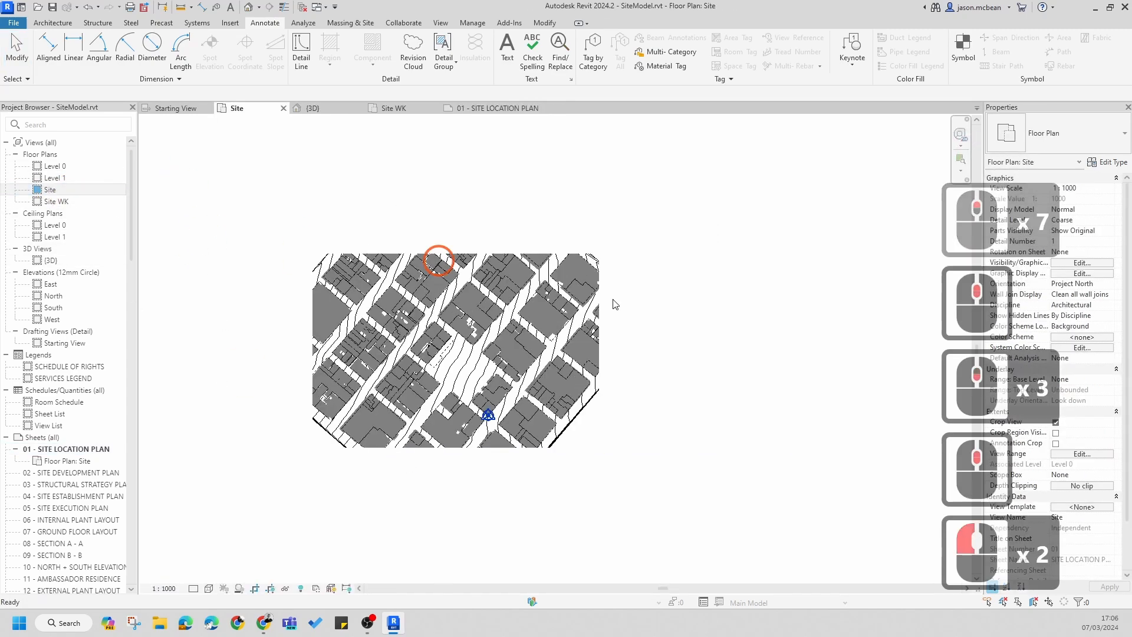
{"action": "scroll", "coordinate": [431, 366], "scroll_direction": "up", "scroll_amount": 7}
{"action": "scroll", "coordinate": [614, 404], "scroll_direction": "up", "scroll_amount": 12}
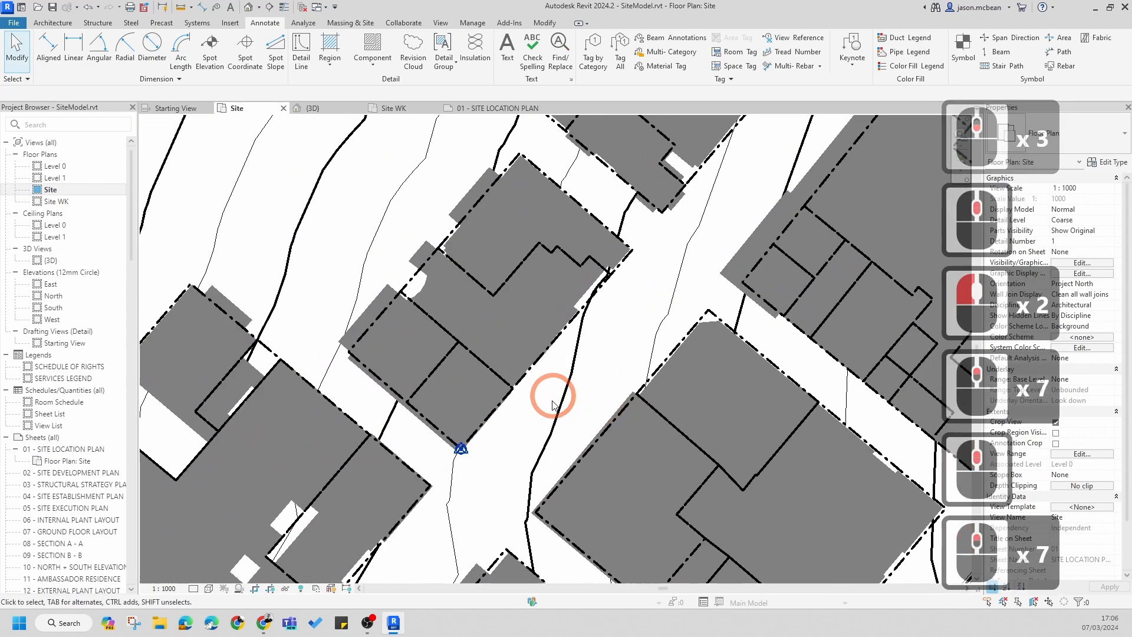
{"action": "scroll", "coordinate": [572, 334], "scroll_direction": "down", "scroll_amount": 7}
{"action": "key", "text": "Escape"}
{"action": "scroll", "coordinate": [546, 384], "scroll_direction": "down", "scroll_amount": 3}
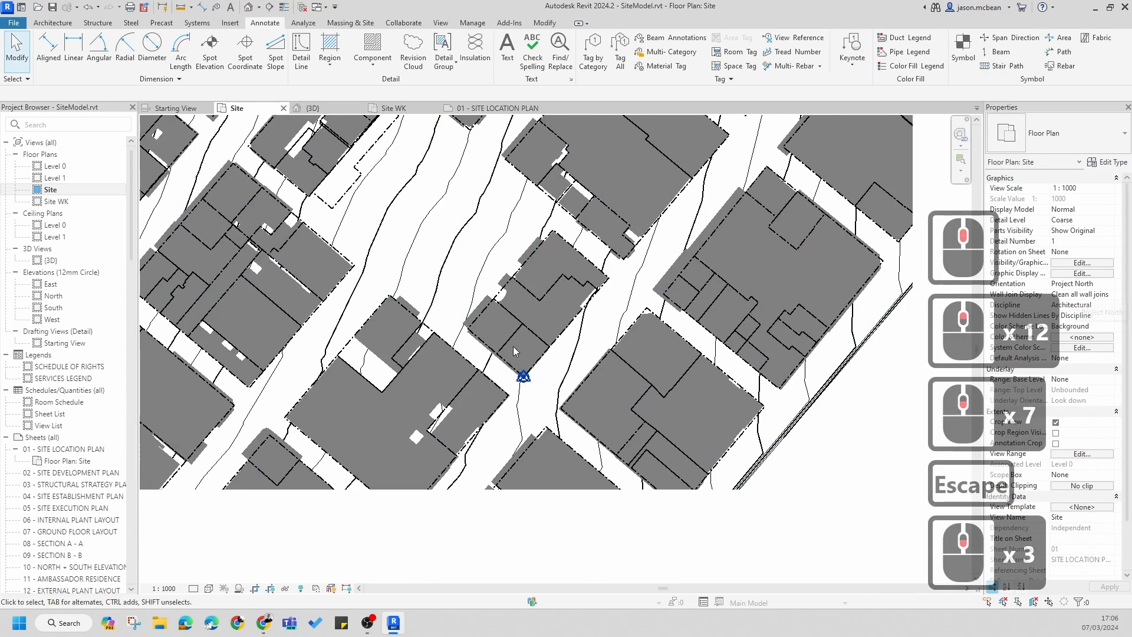
- Turn the Project Browser's display off and back on
{"action": "left_click", "coordinate": [1026, 110]}
{"action": "left_click", "coordinate": [441, 23]}
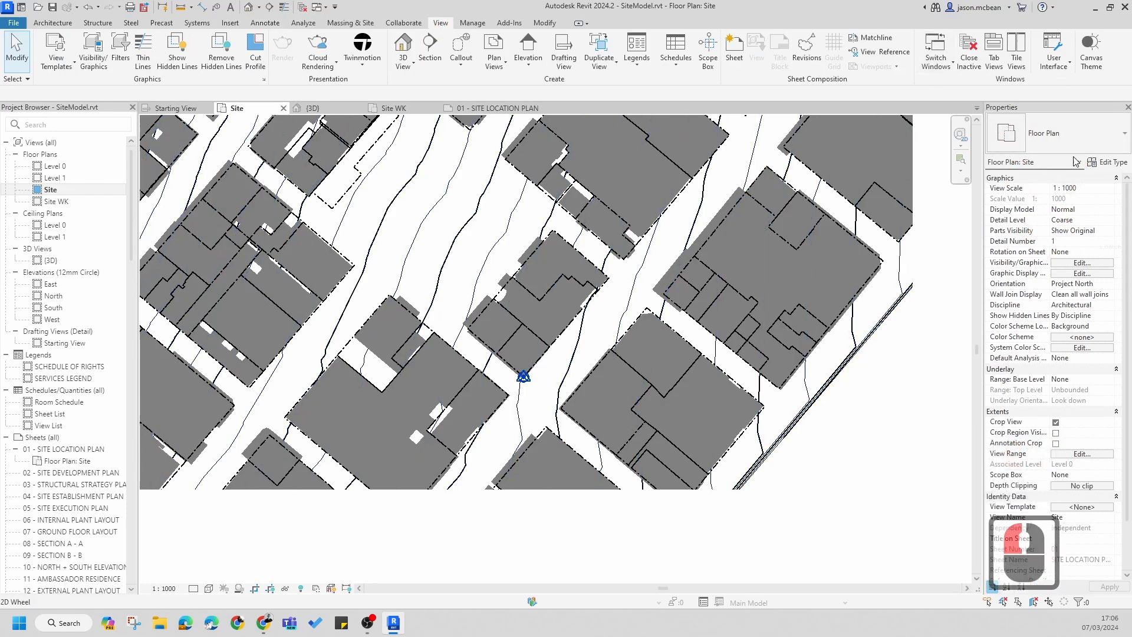
{"action": "left_click", "coordinate": [1070, 69]}
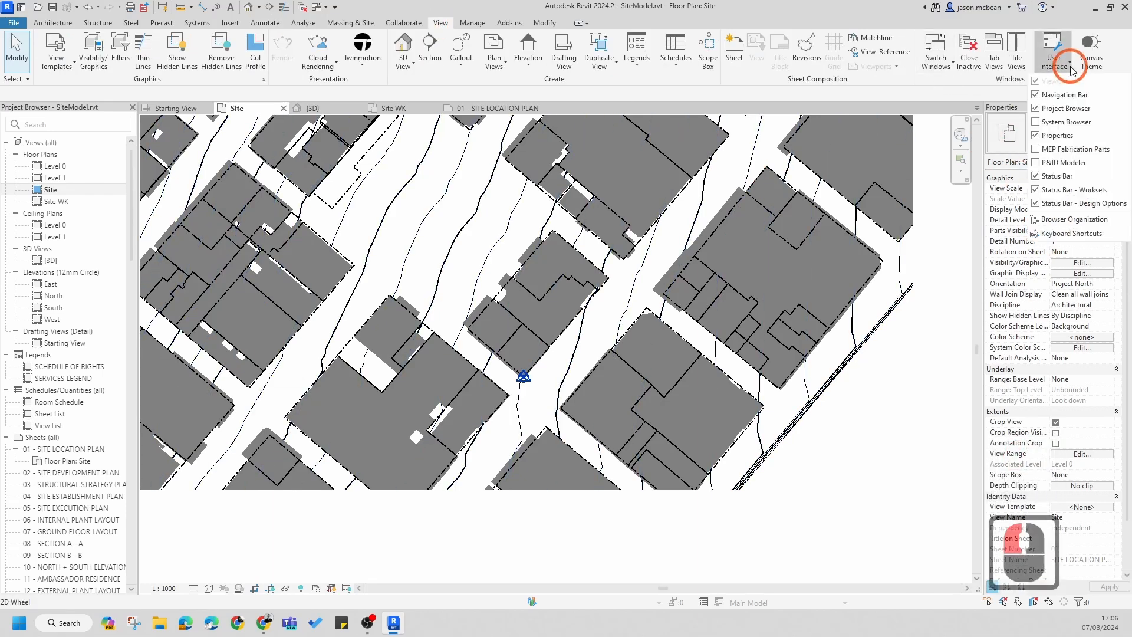
{"action": "left_click", "coordinate": [1036, 110]}
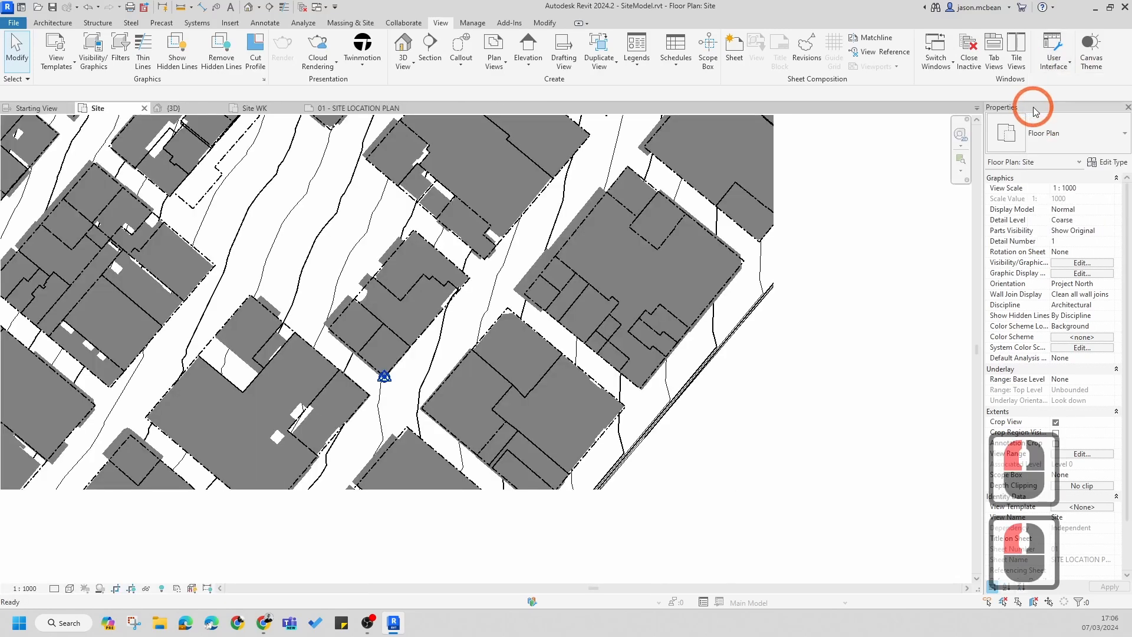
{"action": "left_click", "coordinate": [1051, 75]}
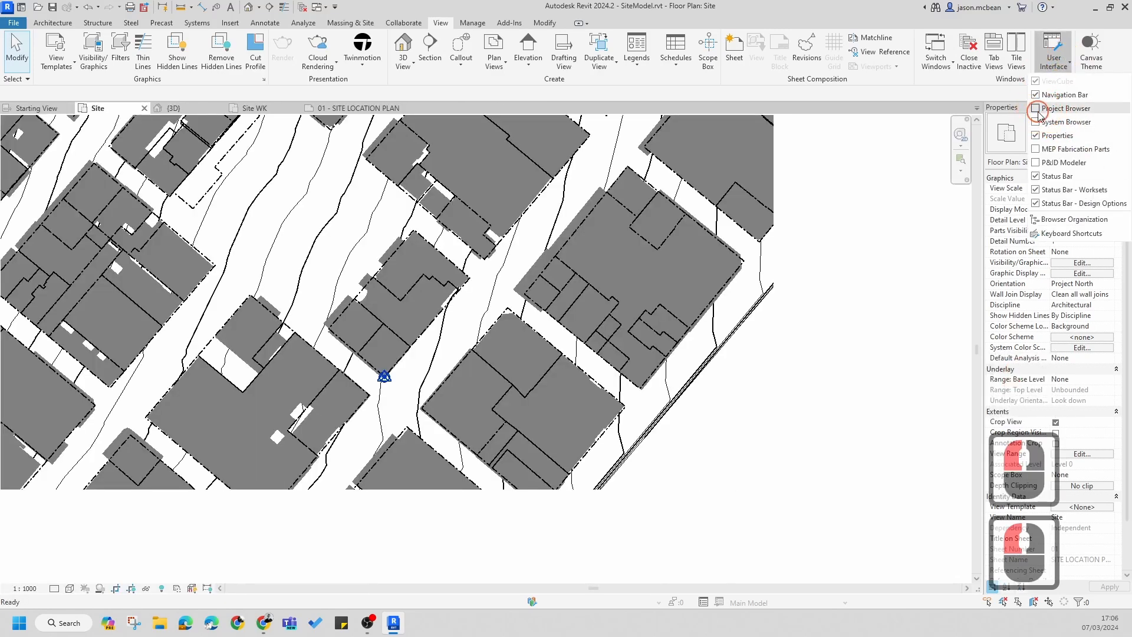
{"action": "left_click", "coordinate": [1036, 109]}
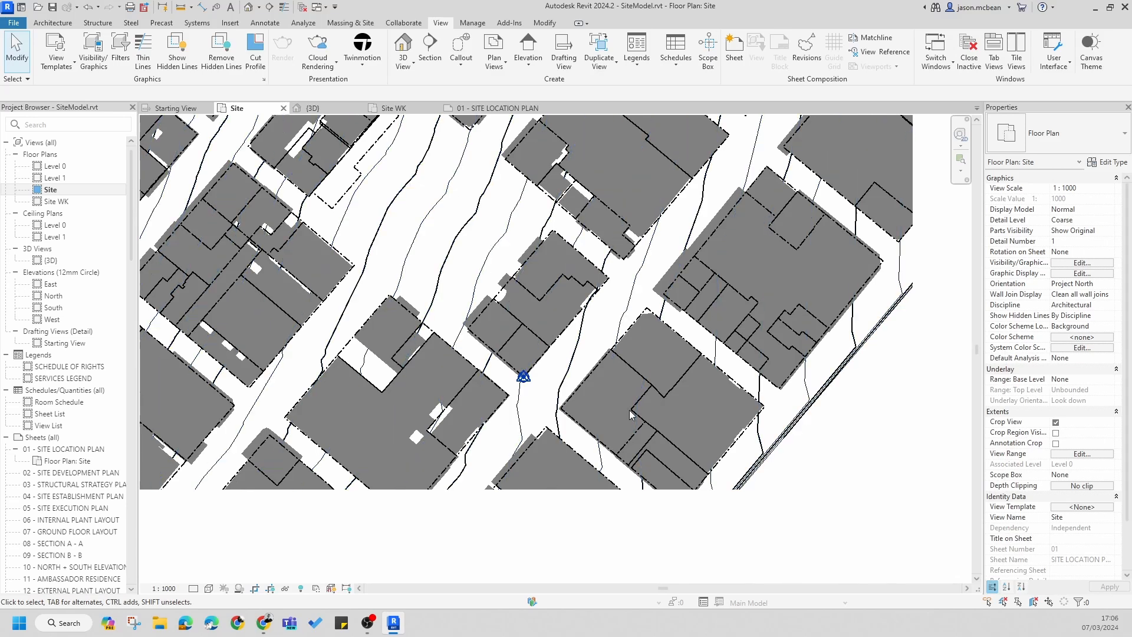
- Examine the building blocks and plot boundaries around the project base point in the Site plan
{"action": "scroll", "coordinate": [560, 378], "scroll_direction": "down", "scroll_amount": 4}
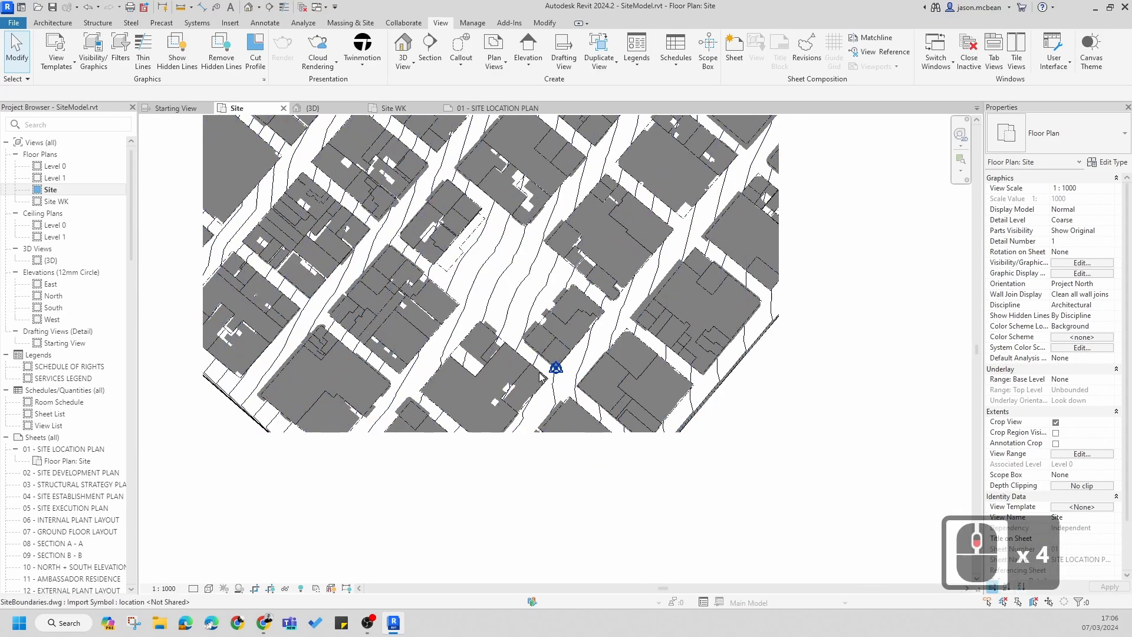
{"action": "middle_click_drag", "start_coordinate": [538, 378], "coordinate": [547, 401]}
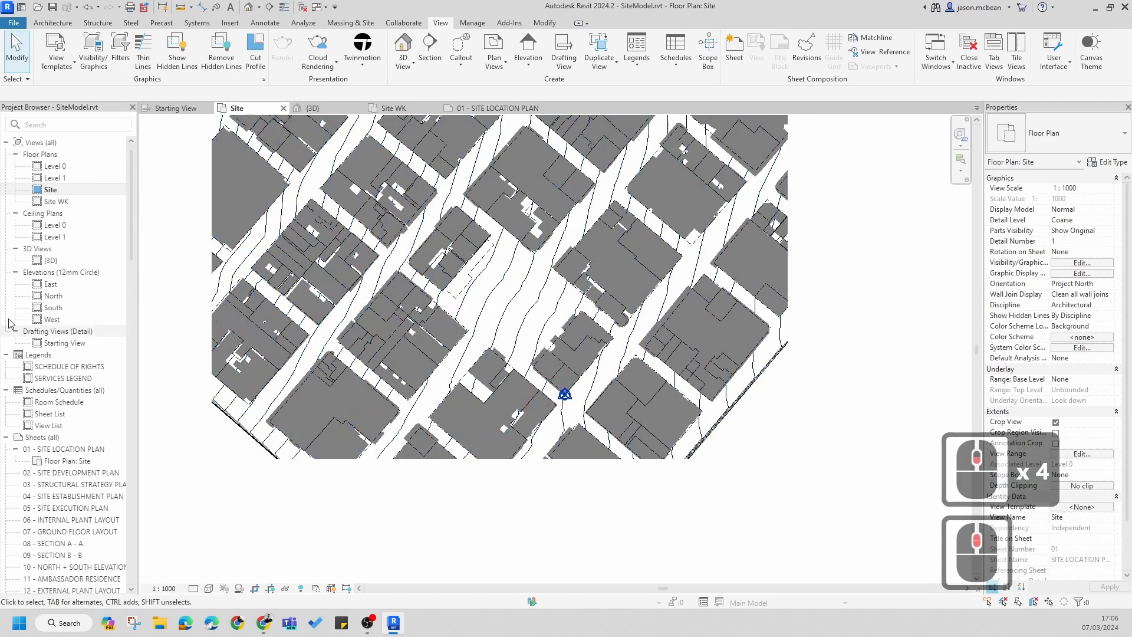
{"action": "middle_click_drag", "start_coordinate": [453, 377], "coordinate": [519, 328]}
{"action": "scroll", "coordinate": [621, 331], "scroll_direction": "up", "scroll_amount": 3}
{"action": "key", "text": "Escape"}
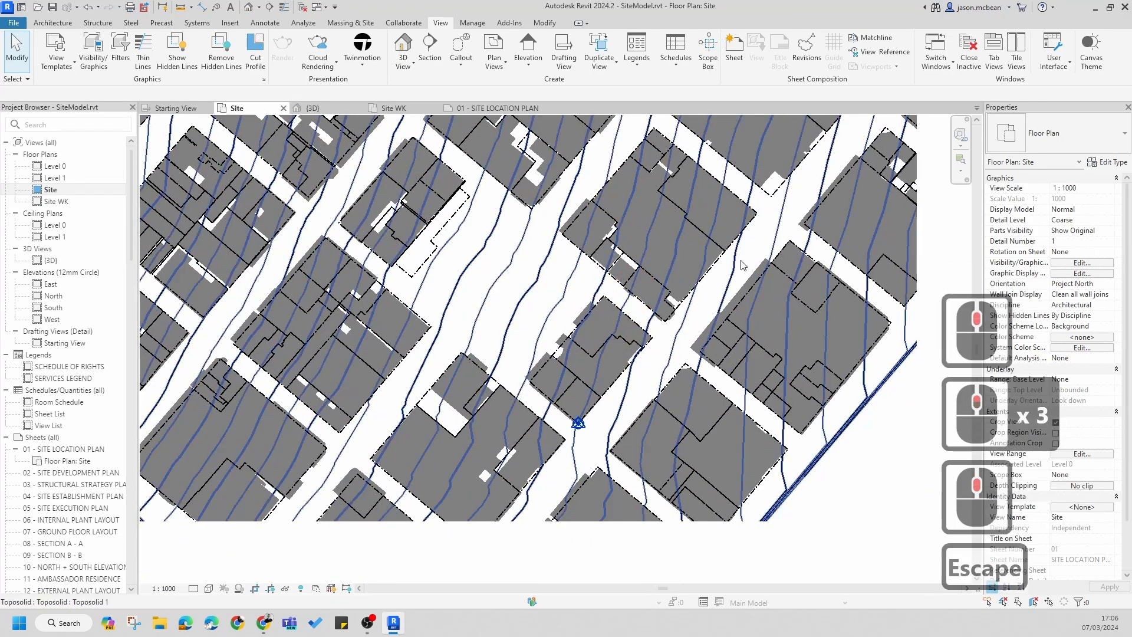
{"action": "scroll", "coordinate": [581, 378], "scroll_direction": "up", "scroll_amount": 12}
{"action": "scroll", "coordinate": [648, 383], "scroll_direction": "down", "scroll_amount": 5}
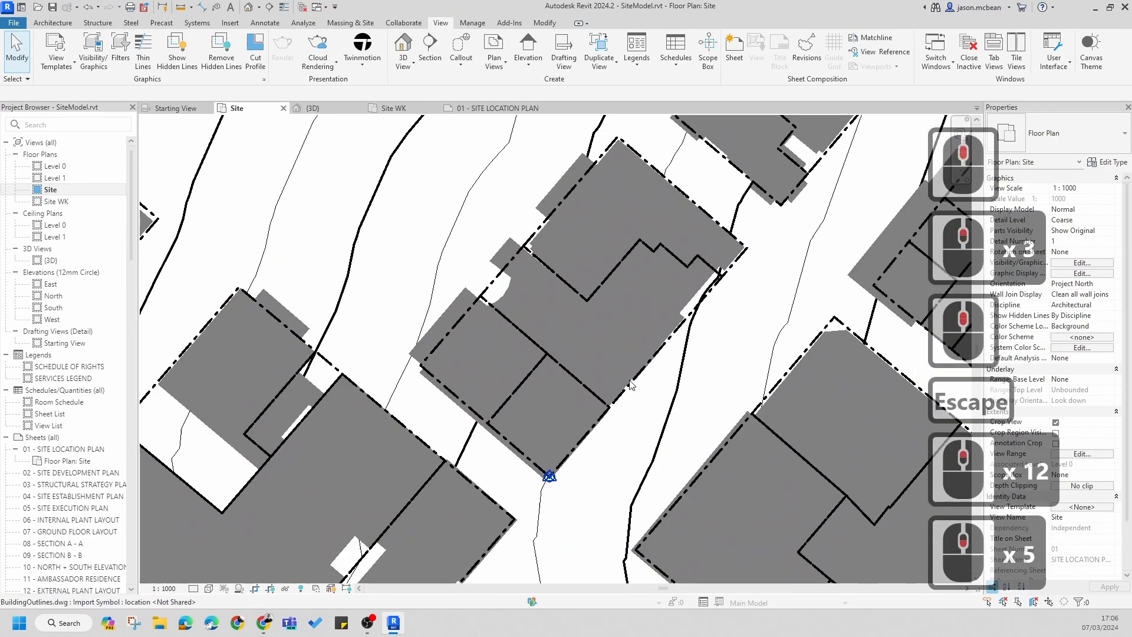
{"action": "middle_click_drag", "start_coordinate": [680, 421], "coordinate": [649, 434]}
{"action": "scroll", "coordinate": [642, 339], "scroll_direction": "down", "scroll_amount": 5}
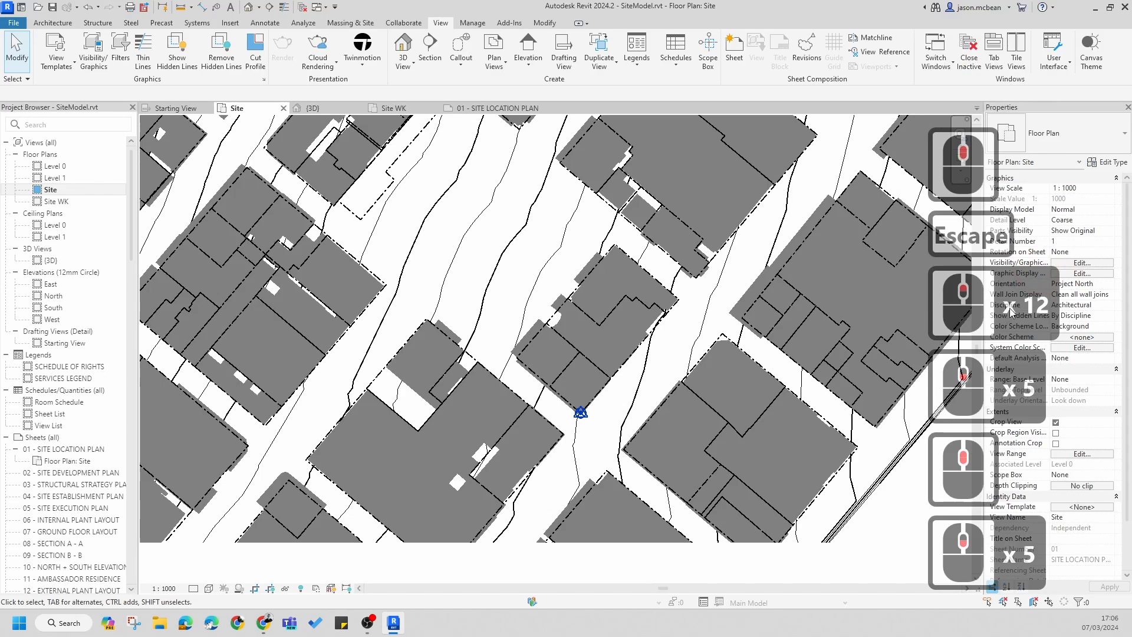
- Try True North as the Site view's orientation and return it to Project North
{"action": "left_click", "coordinate": [1111, 284]}
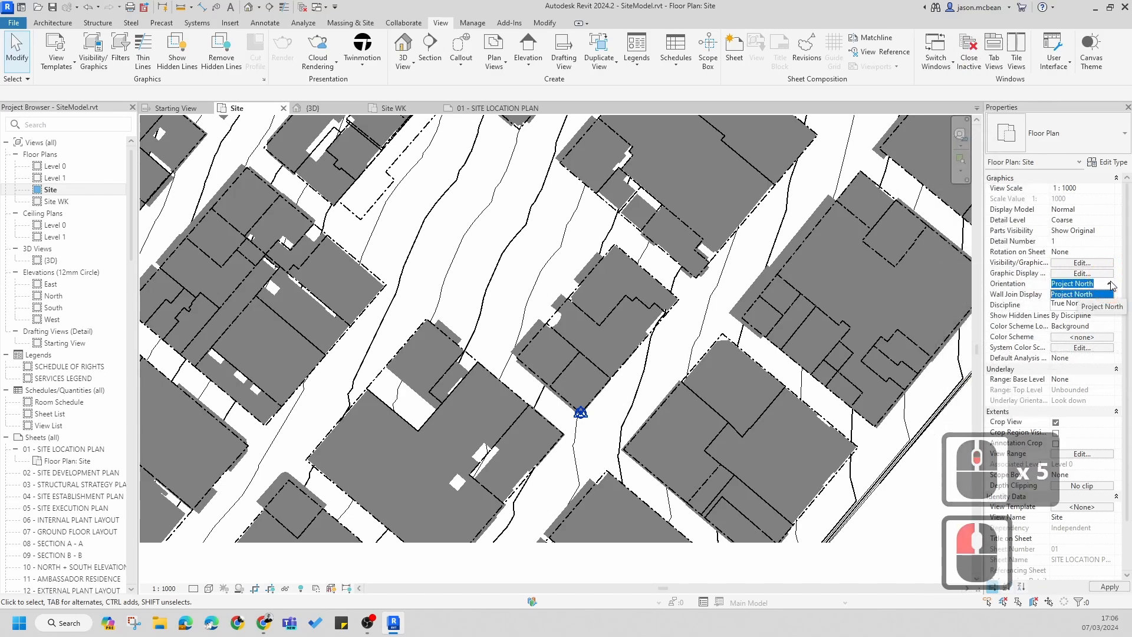
{"action": "key", "text": "Escape"}
{"action": "key", "text": "Escape"}
{"action": "left_click", "coordinate": [541, 324]}
{"action": "scroll", "coordinate": [655, 310], "scroll_direction": "down", "scroll_amount": 1}
{"action": "key", "text": "Escape"}
{"action": "scroll", "coordinate": [658, 312], "scroll_direction": "down", "scroll_amount": 4}
{"action": "scroll", "coordinate": [666, 320], "scroll_direction": "up", "scroll_amount": 5}
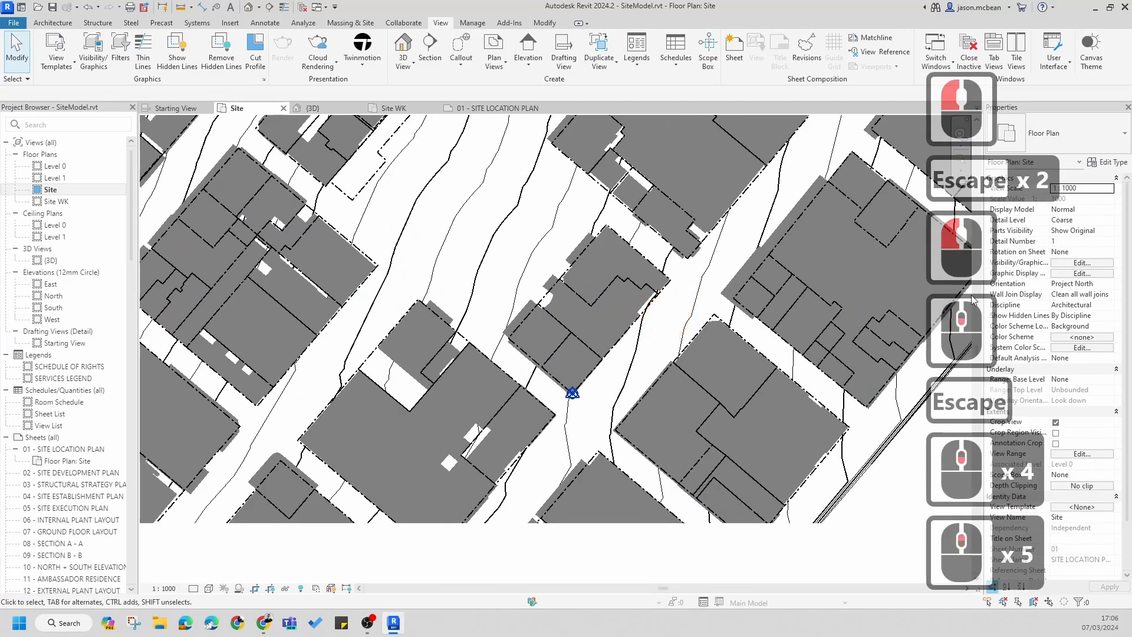
{"action": "left_click", "coordinate": [1111, 284]}
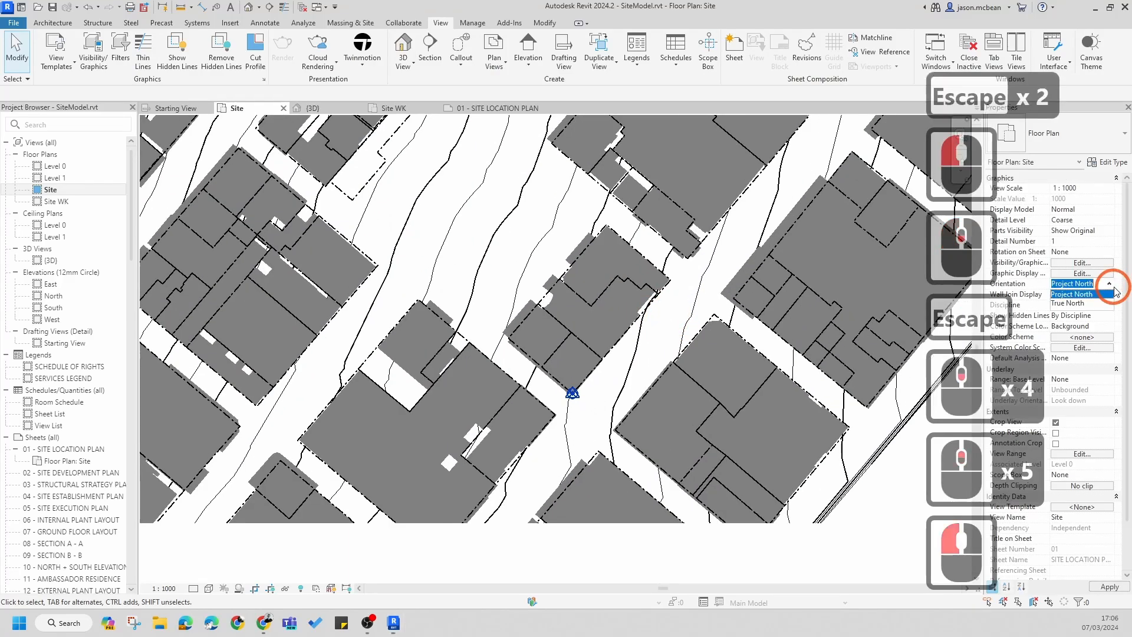
{"action": "left_click", "coordinate": [1062, 304]}
{"action": "left_click", "coordinate": [1111, 284]}
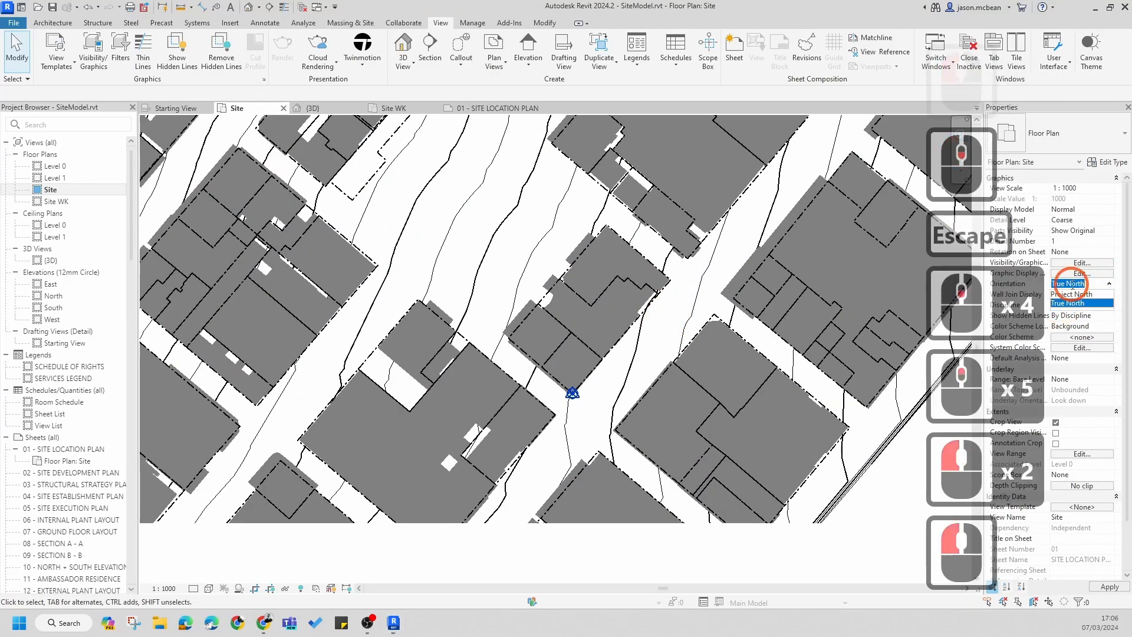
{"action": "left_click", "coordinate": [1061, 294]}
- Inspect the project base point and the adjoining boundary lines of the central site plot
{"action": "scroll", "coordinate": [678, 308], "scroll_direction": "down", "scroll_amount": 5}
{"action": "scroll", "coordinate": [577, 334], "scroll_direction": "up", "scroll_amount": 3}
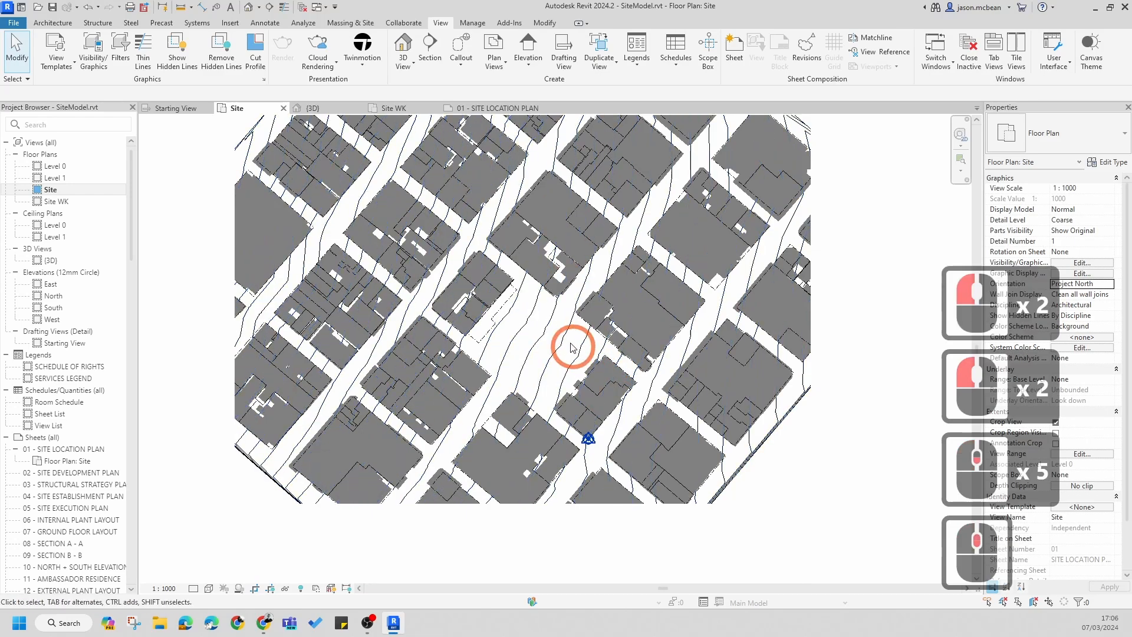
{"action": "key", "text": "Escape"}
{"action": "scroll", "coordinate": [590, 366], "scroll_direction": "up", "scroll_amount": 9}
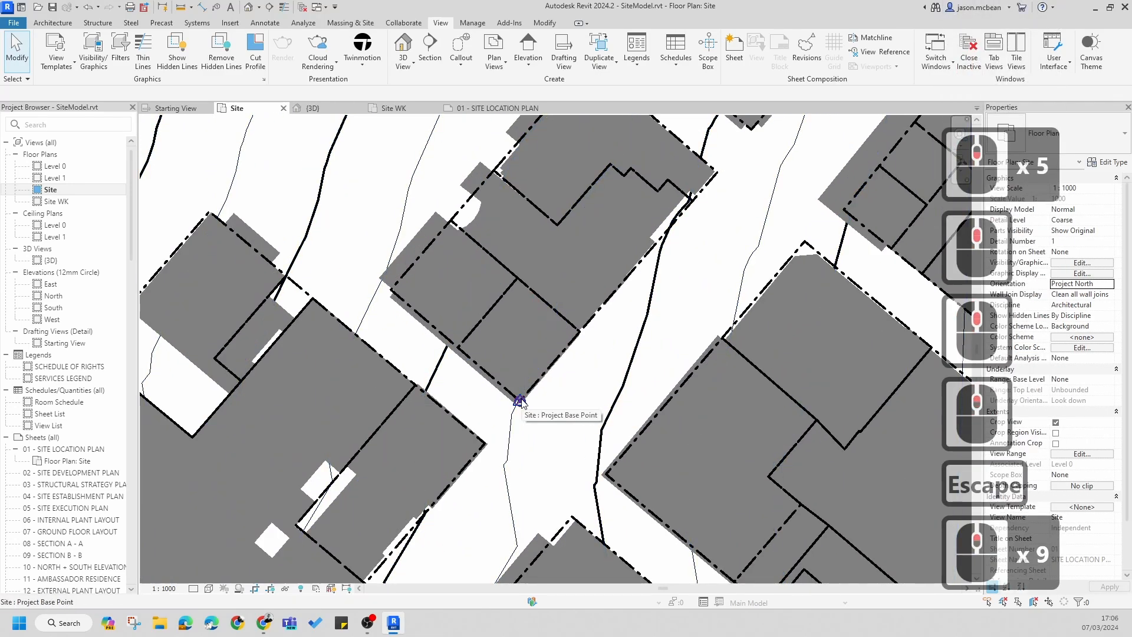
{"action": "scroll", "coordinate": [525, 390], "scroll_direction": "down", "scroll_amount": 4}
{"action": "scroll", "coordinate": [617, 341], "scroll_direction": "up", "scroll_amount": 6}
{"action": "scroll", "coordinate": [617, 340], "scroll_direction": "down", "scroll_amount": 10}
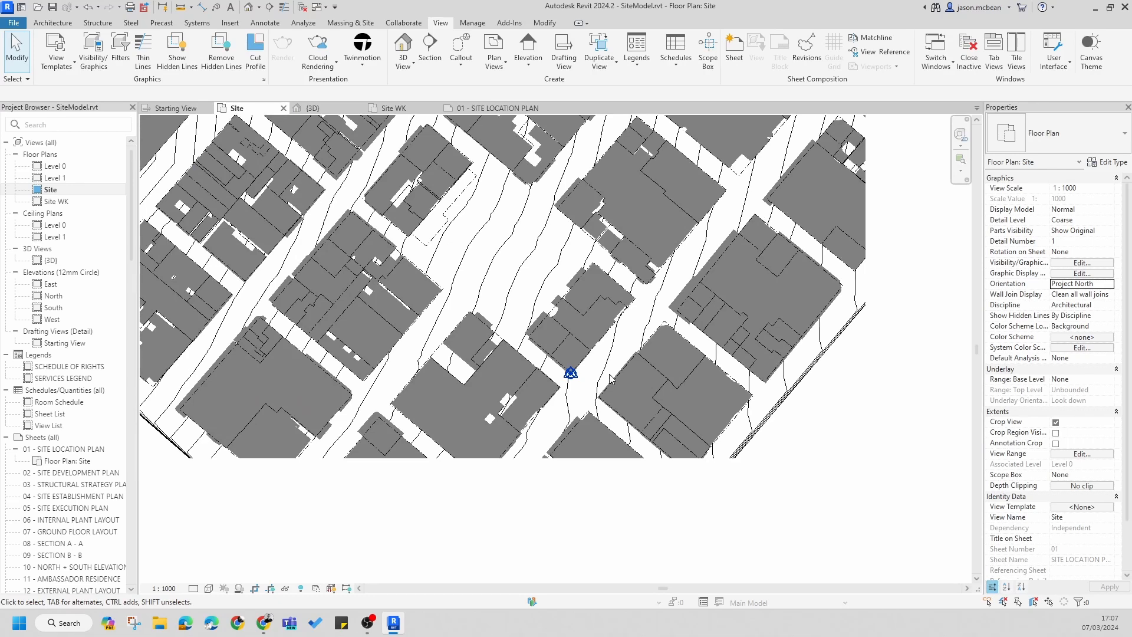
{"action": "key", "text": "Escape"}
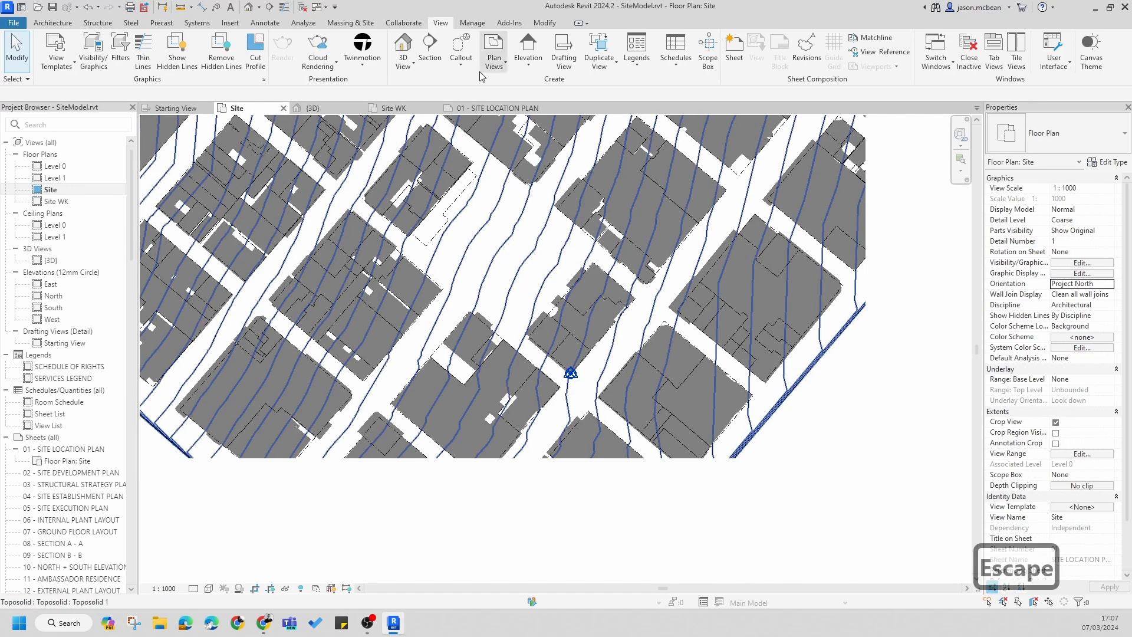
{"action": "left_click", "coordinate": [472, 23]}
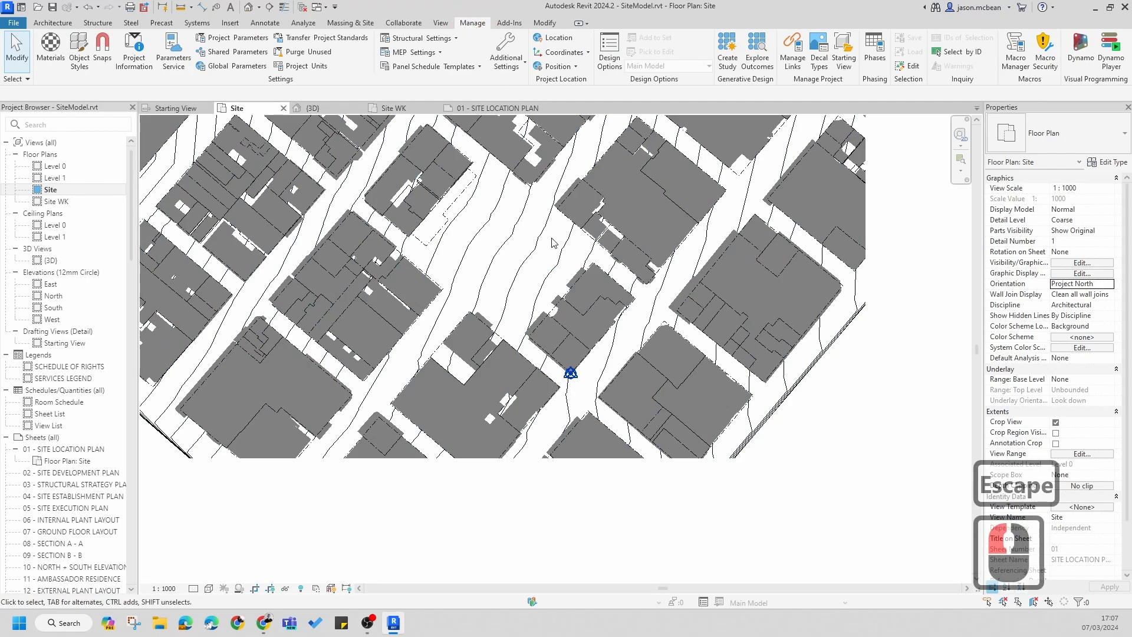
{"action": "scroll", "coordinate": [639, 527], "scroll_direction": "up", "scroll_amount": 14}
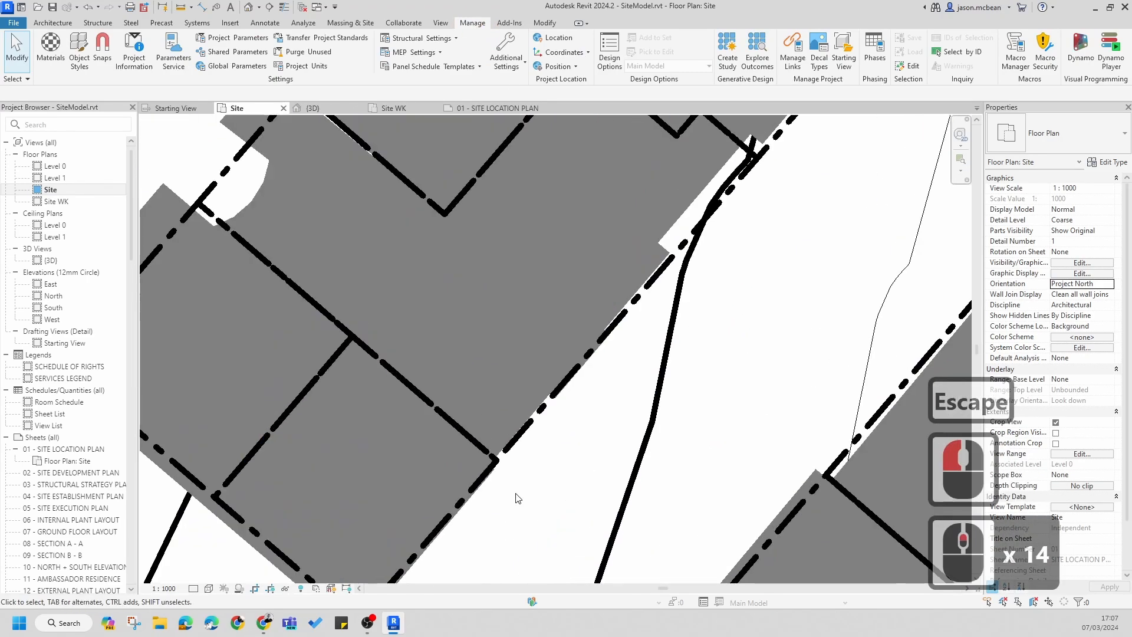
{"action": "scroll", "coordinate": [461, 464], "scroll_direction": "down", "scroll_amount": 5}
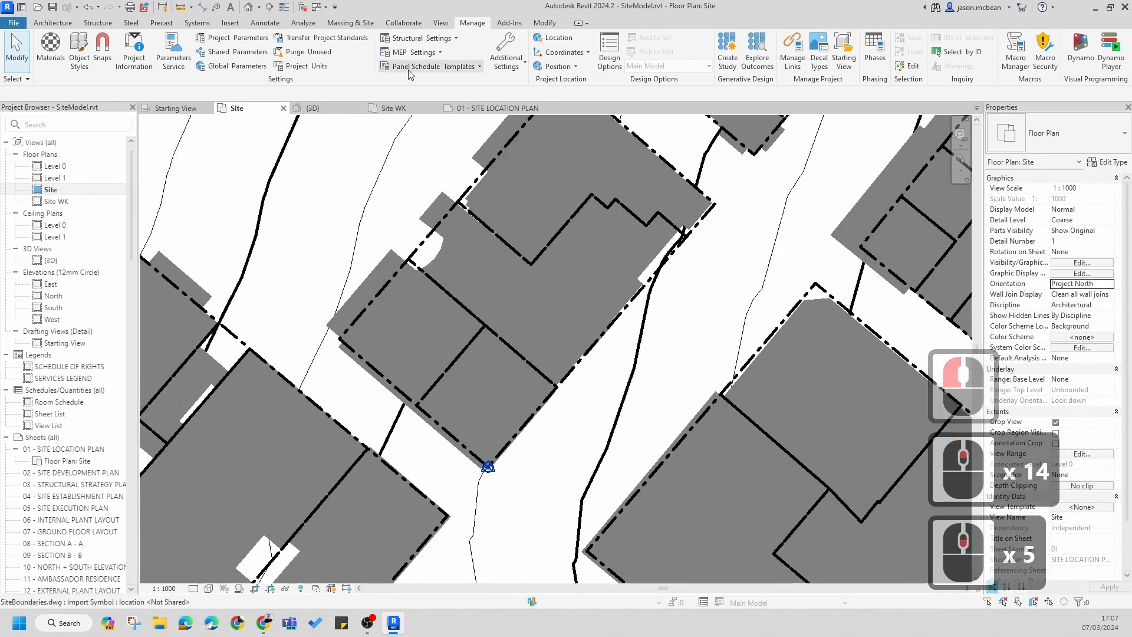
{"action": "key", "text": "Escape"}
- Create a reference plane by picking the boundary line along the south-east side of the central plot
{"action": "left_click", "coordinate": [53, 23]}
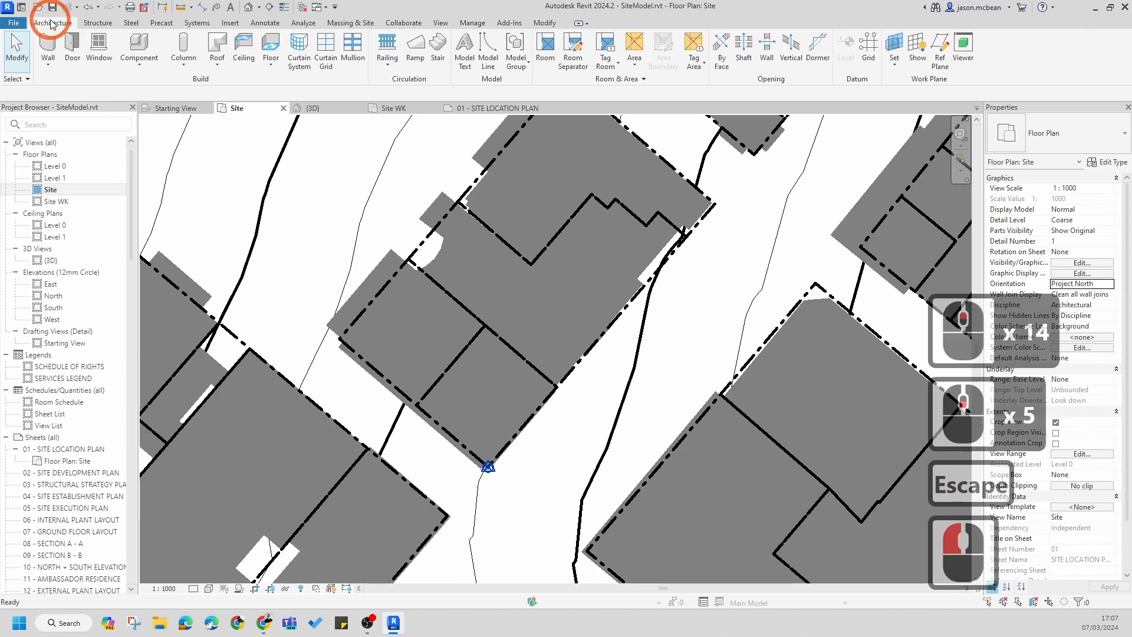
{"action": "left_click", "coordinate": [941, 49]}
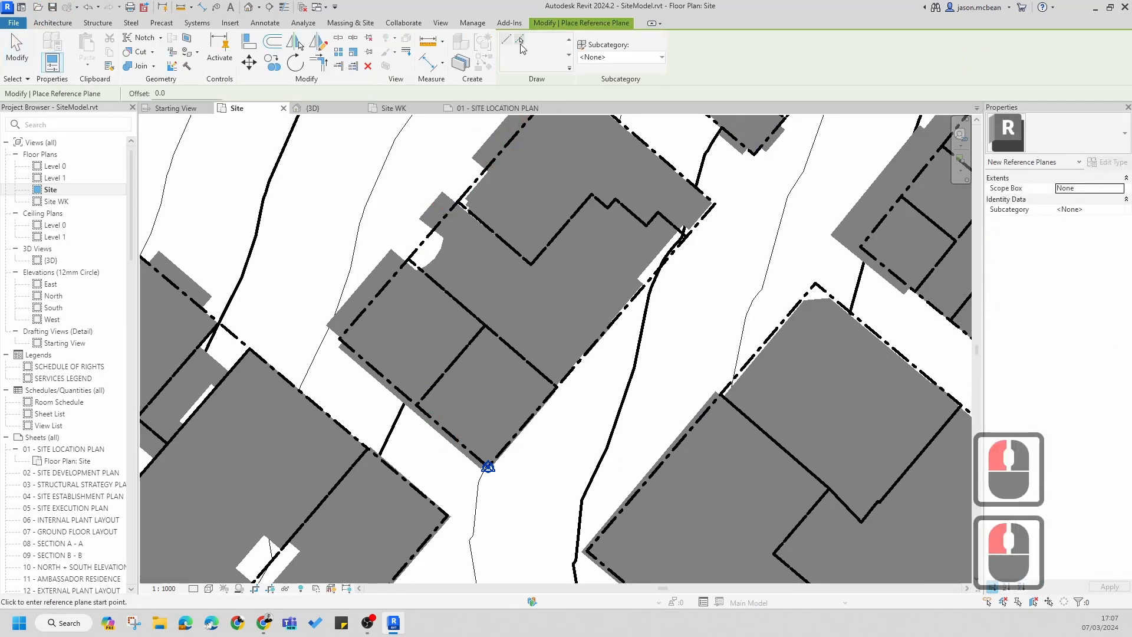
{"action": "left_click", "coordinate": [520, 40]}
{"action": "scroll", "coordinate": [609, 353], "scroll_direction": "up", "scroll_amount": 5}
{"action": "left_click", "coordinate": [641, 312]}
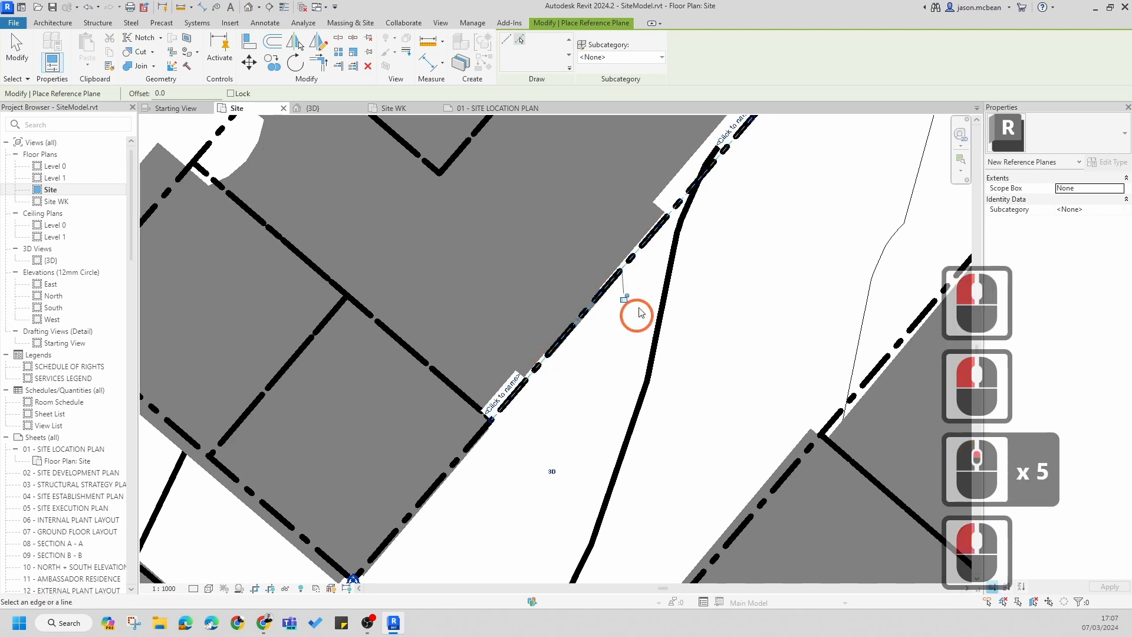
{"action": "scroll", "coordinate": [518, 403], "scroll_direction": "up", "scroll_amount": 3}
{"action": "key", "text": "Escape"}
{"action": "key", "text": "Escape"}
- Extend both ends of the south-east reference plane past the plot's boundary corners
{"action": "left_click", "coordinate": [475, 416]}
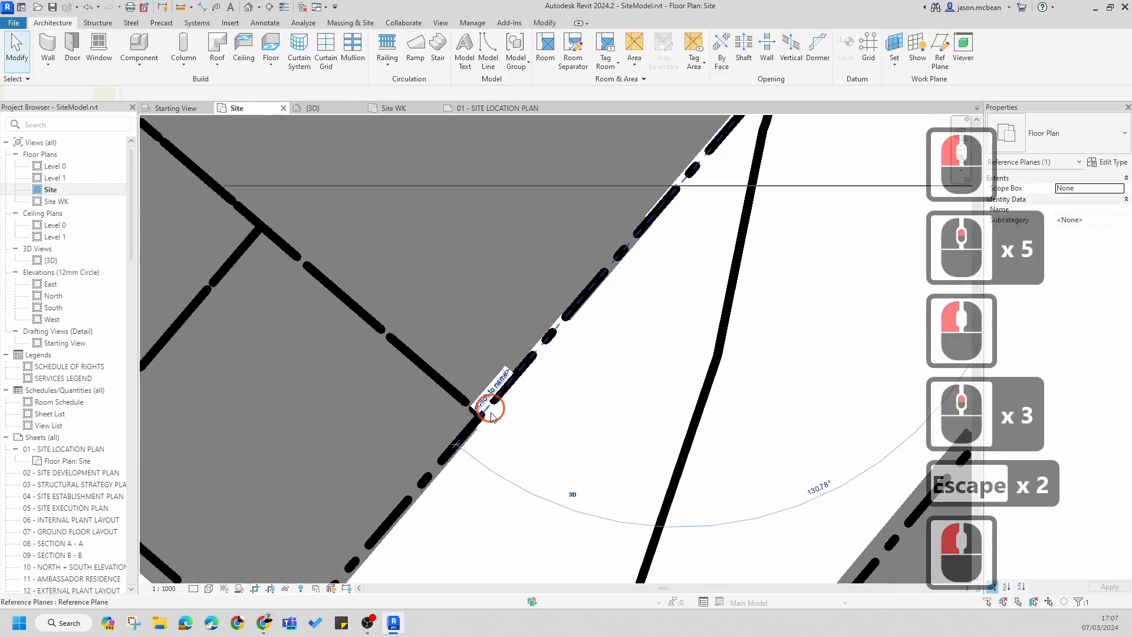
{"action": "scroll", "coordinate": [501, 405], "scroll_direction": "down", "scroll_amount": 8}
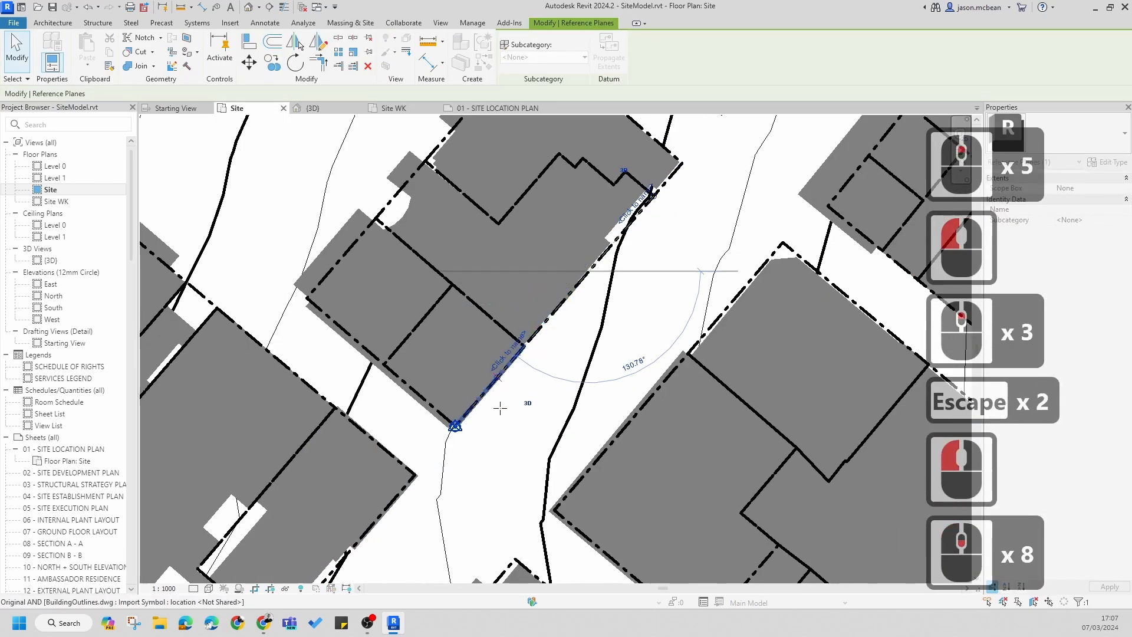
{"action": "left_click", "coordinate": [421, 476]}
{"action": "middle_click_drag", "start_coordinate": [420, 475], "coordinate": [625, 321]}
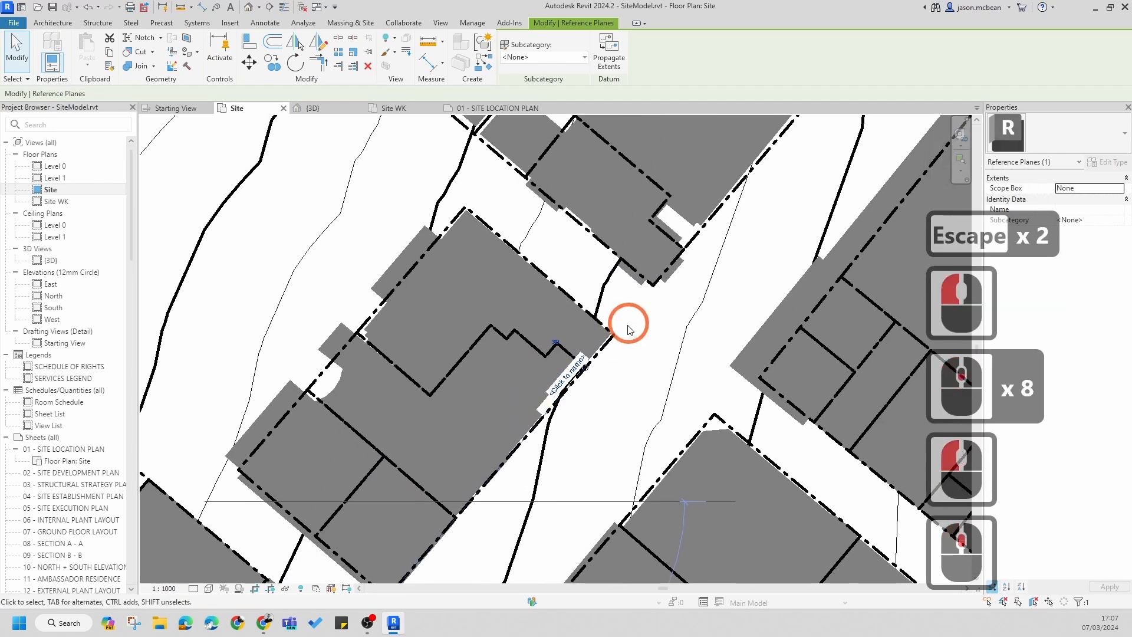
{"action": "scroll", "coordinate": [576, 401], "scroll_direction": "up", "scroll_amount": 4}
{"action": "scroll", "coordinate": [567, 407], "scroll_direction": "up", "scroll_amount": 6}
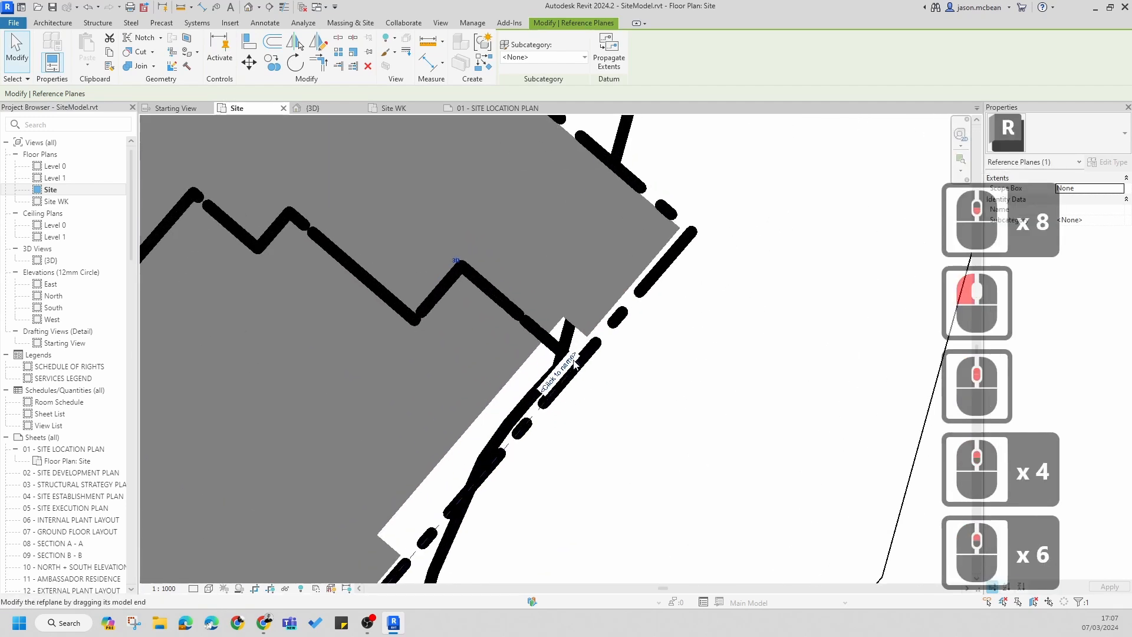
{"action": "left_click_drag", "start_coordinate": [574, 364], "coordinate": [759, 190]}
{"action": "scroll", "coordinate": [715, 254], "scroll_direction": "down", "scroll_amount": 7}
{"action": "key", "text": "Escape"}
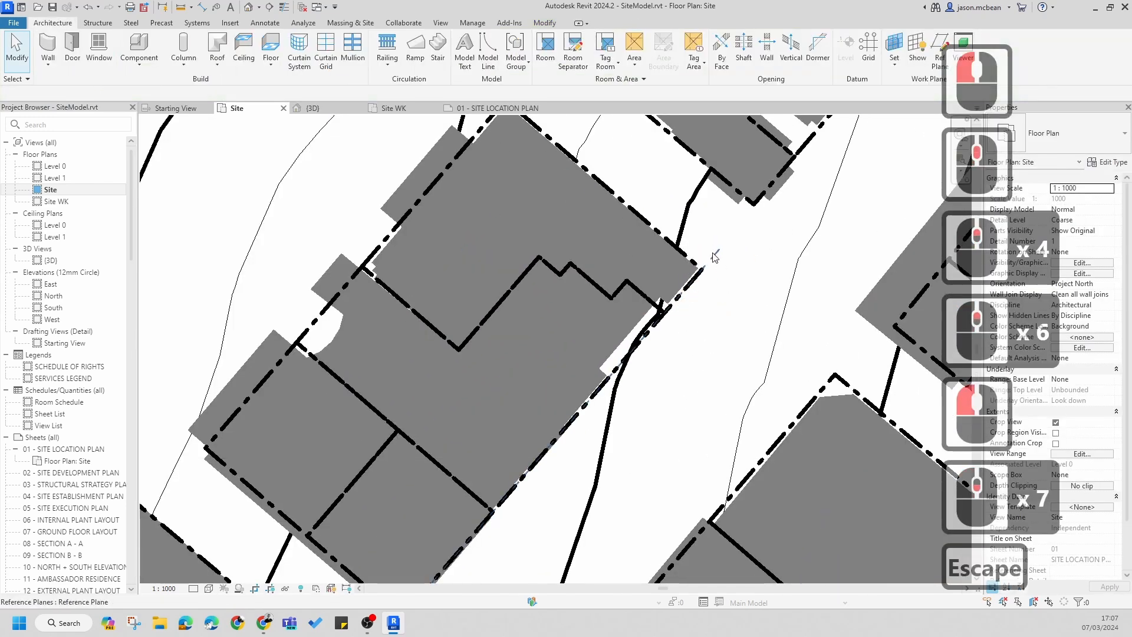
- Check the reference plane's alignment with the south-east boundary and its extent beyond the plot's eastern corner
{"action": "left_click", "coordinate": [714, 260]}
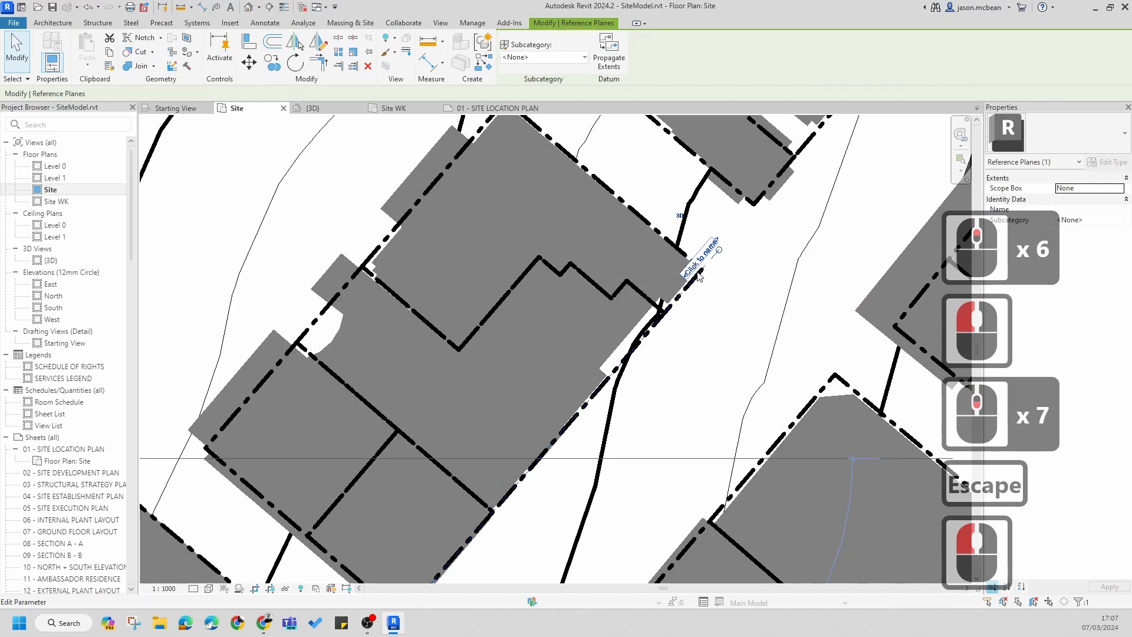
{"action": "scroll", "coordinate": [699, 276], "scroll_direction": "up", "scroll_amount": 2}
{"action": "scroll", "coordinate": [701, 289], "scroll_direction": "down", "scroll_amount": 7}
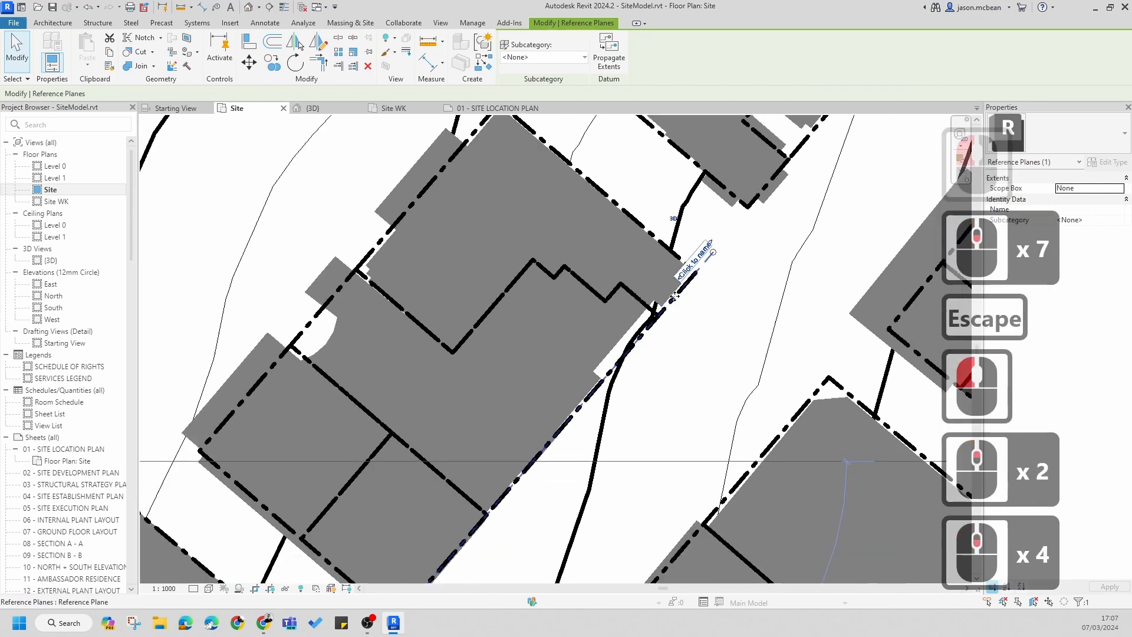
{"action": "key", "text": "Escape"}
{"action": "scroll", "coordinate": [707, 301], "scroll_direction": "up", "scroll_amount": 4}
{"action": "scroll", "coordinate": [709, 241], "scroll_direction": "down", "scroll_amount": 1}
{"action": "key", "text": "Escape"}
{"action": "scroll", "coordinate": [724, 191], "scroll_direction": "up", "scroll_amount": 5}
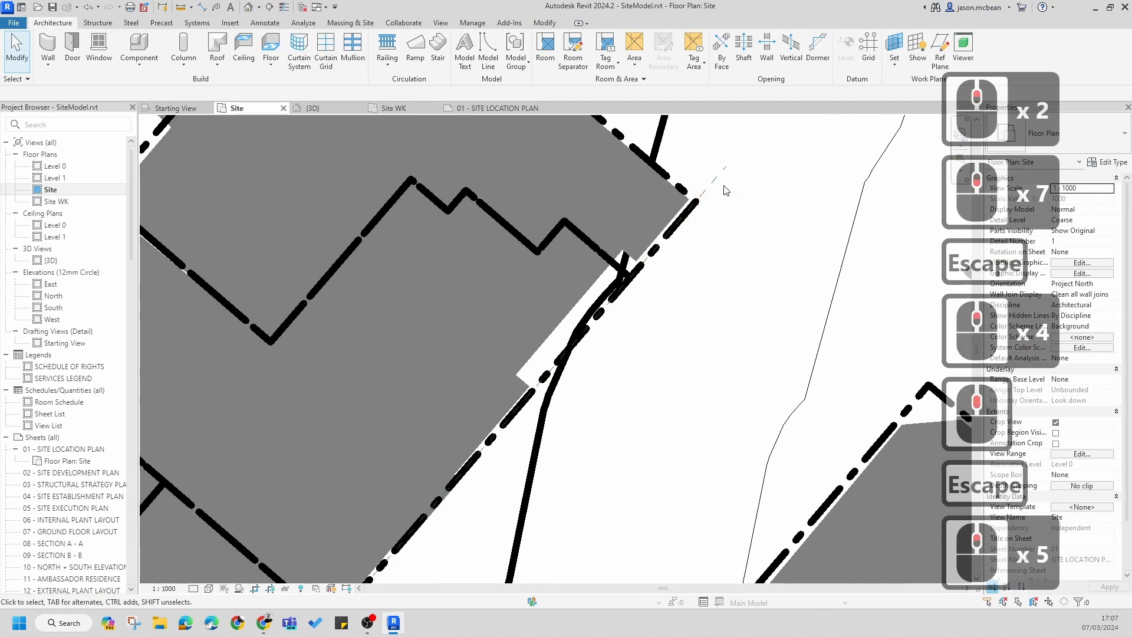
- Examine the south-east reference plane against the central plot's boundary and the surrounding plots
{"action": "left_click", "coordinate": [715, 187]}
{"action": "scroll", "coordinate": [743, 225], "scroll_direction": "down", "scroll_amount": 5}
{"action": "key", "text": "Escape"}
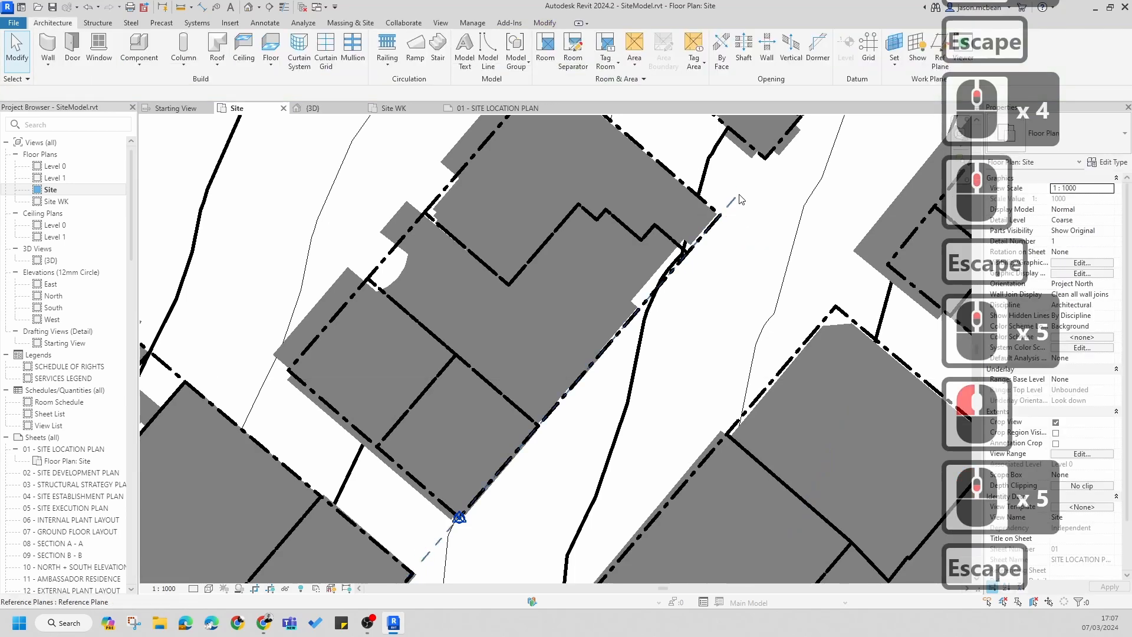
{"action": "left_click", "coordinate": [737, 200]}
{"action": "key", "text": "Escape"}
{"action": "middle_click_drag", "start_coordinate": [781, 237], "coordinate": [715, 308]}
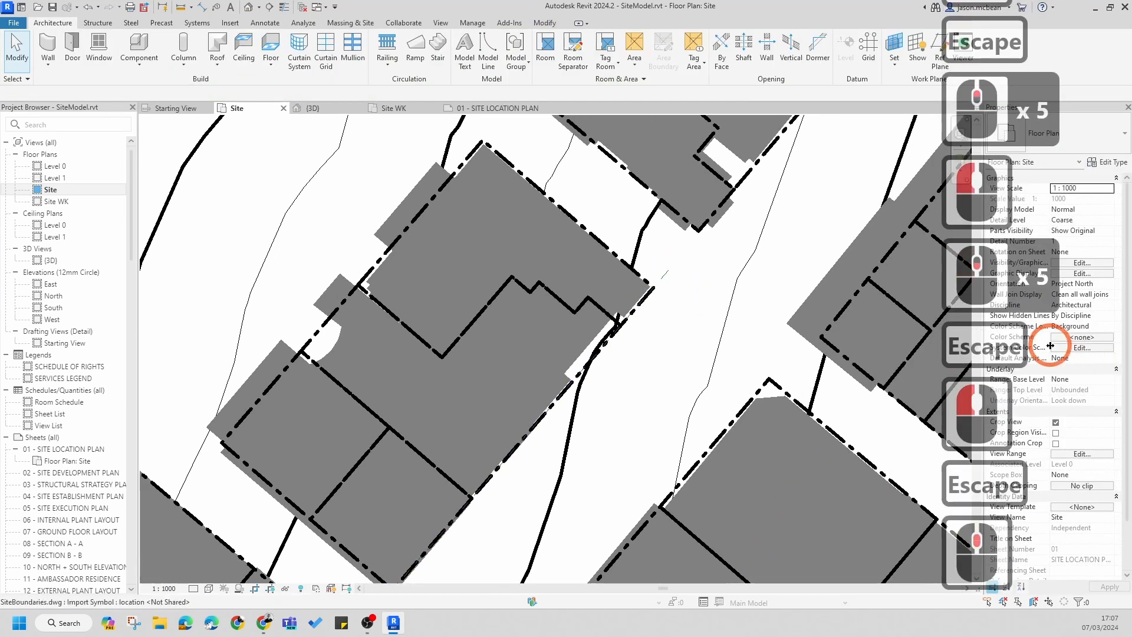
{"action": "key", "text": "Escape"}
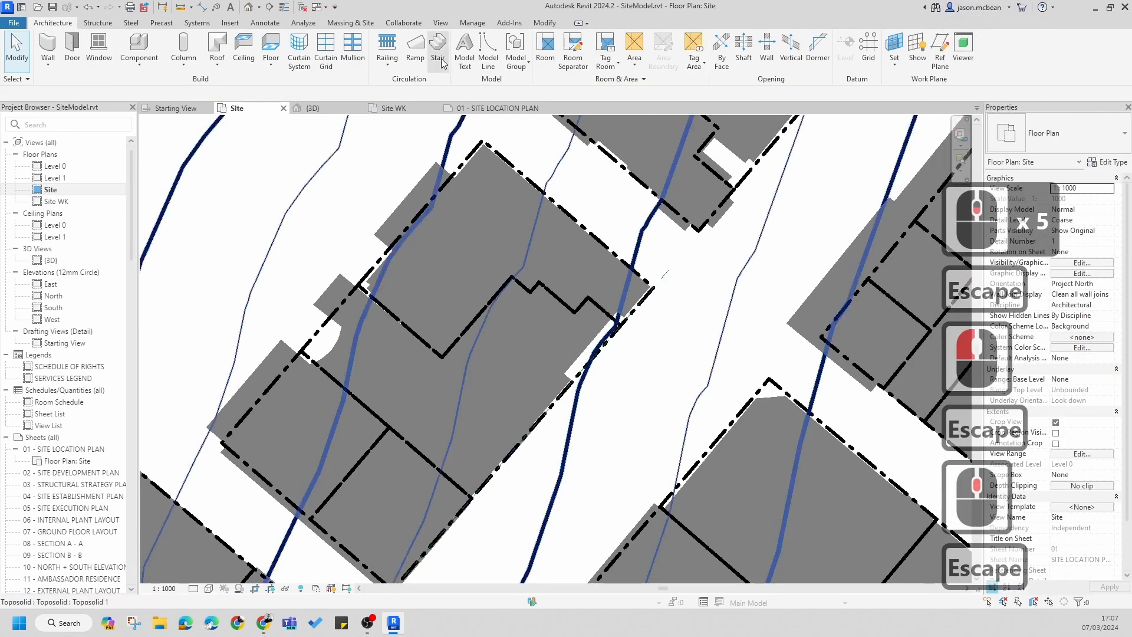
{"action": "scroll", "coordinate": [682, 273], "scroll_direction": "down", "scroll_amount": 4}
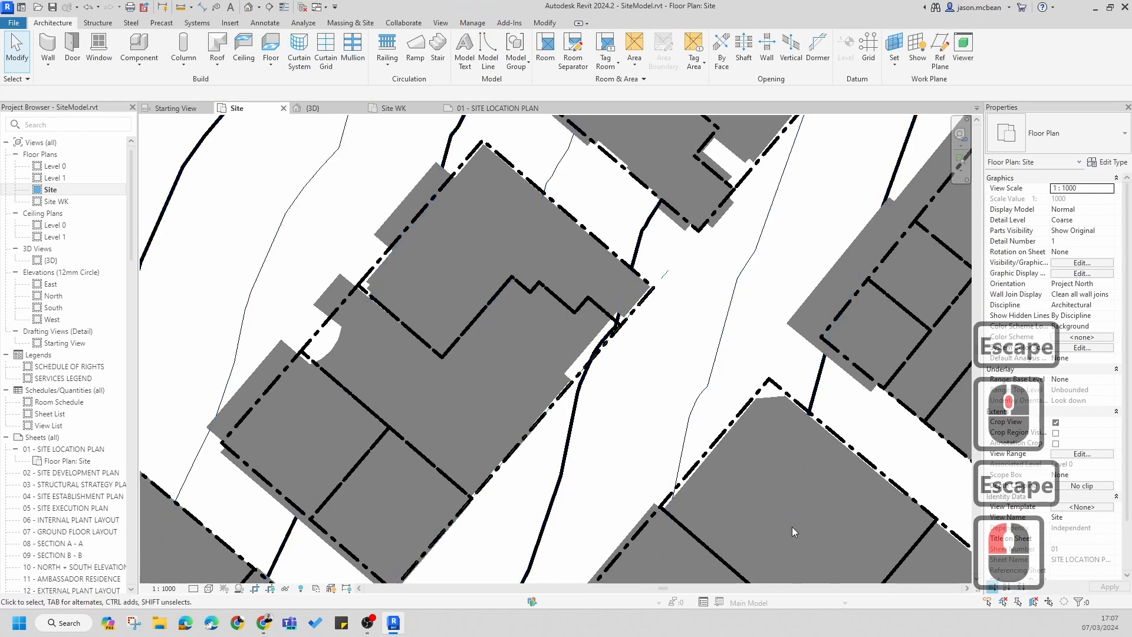
{"action": "middle_click_drag", "start_coordinate": [681, 273], "coordinate": [627, 261]}
{"action": "scroll", "coordinate": [626, 261], "scroll_direction": "up", "scroll_amount": 7}
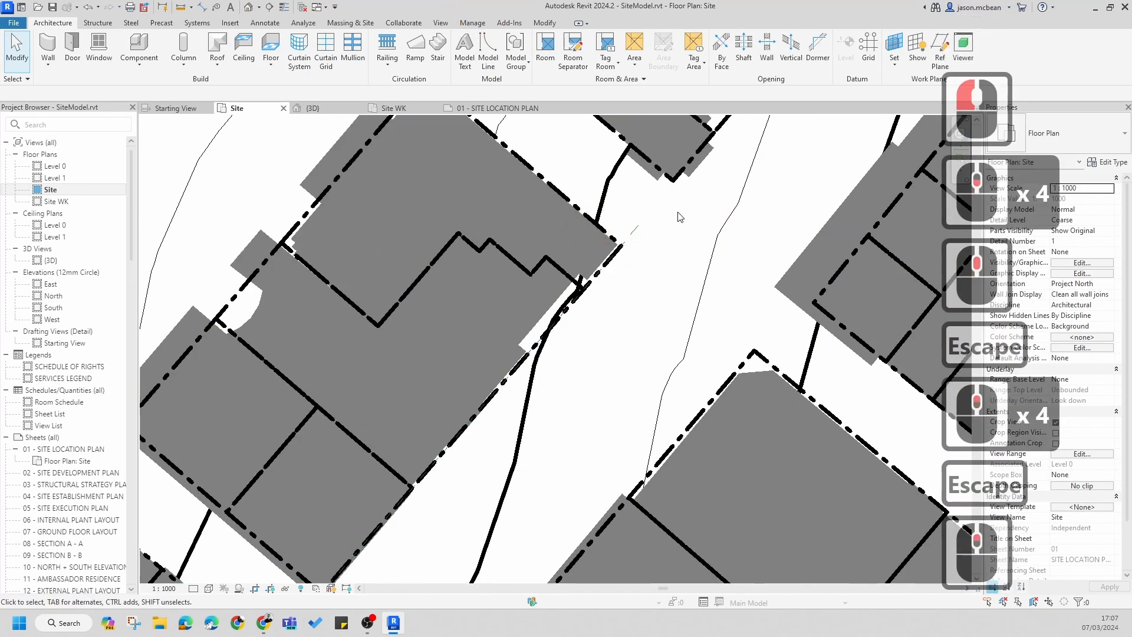
{"action": "scroll", "coordinate": [659, 272], "scroll_direction": "down", "scroll_amount": 5}
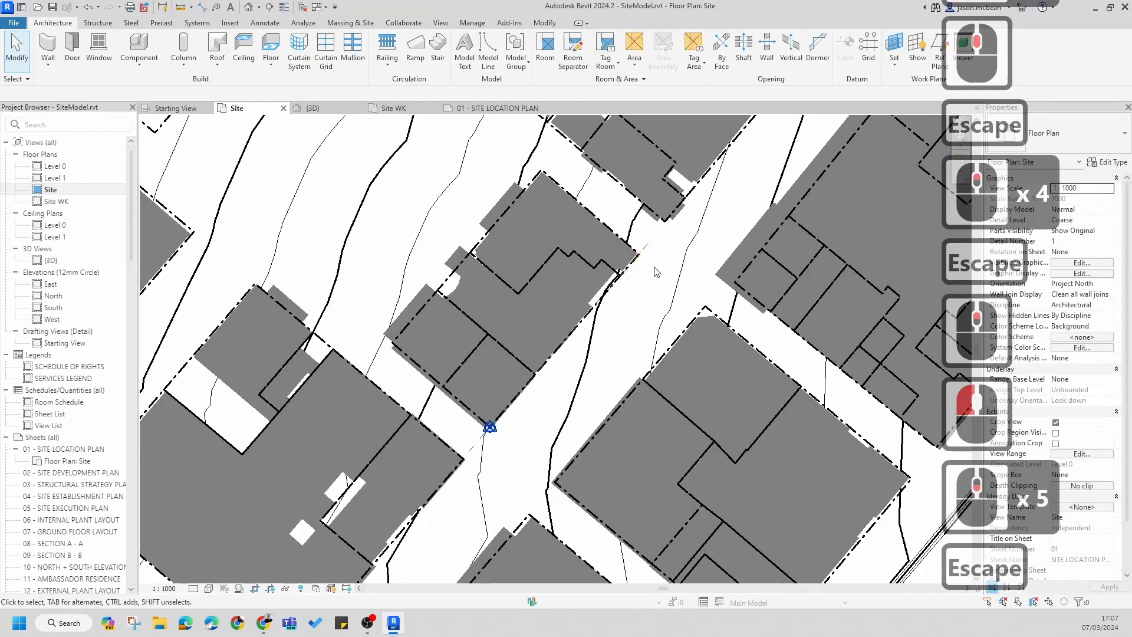
- Look over the Site WK plan around the project base point, and return to the central plot in the Site plan
{"action": "double_click", "coordinate": [49, 202]}
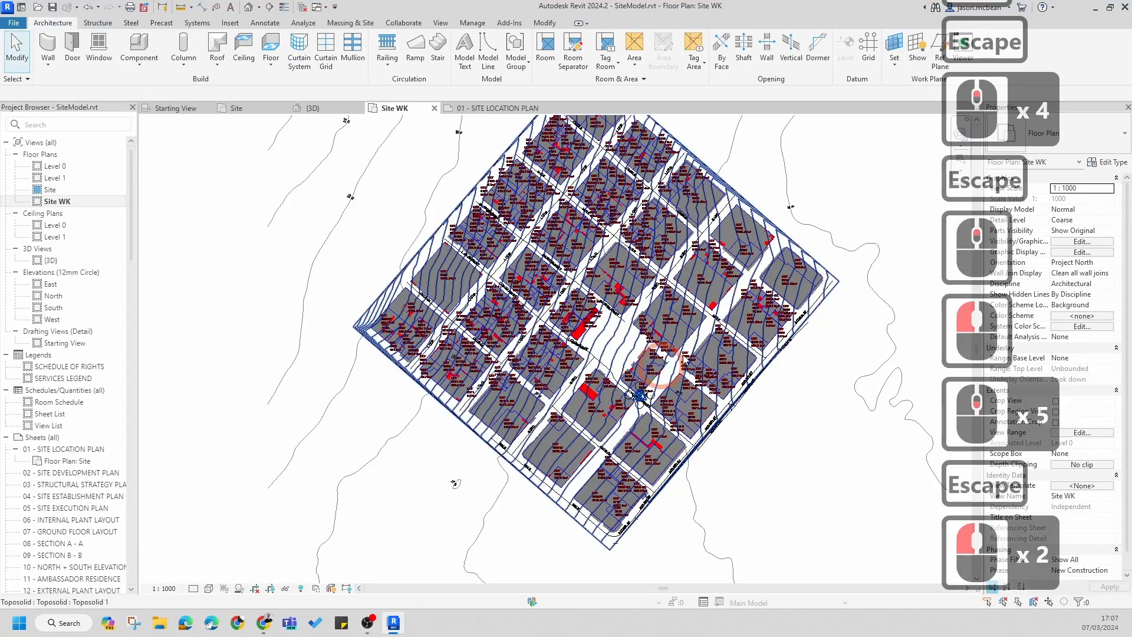
{"action": "scroll", "coordinate": [718, 367], "scroll_direction": "up", "scroll_amount": 6}
{"action": "scroll", "coordinate": [377, 295], "scroll_direction": "down", "scroll_amount": 1}
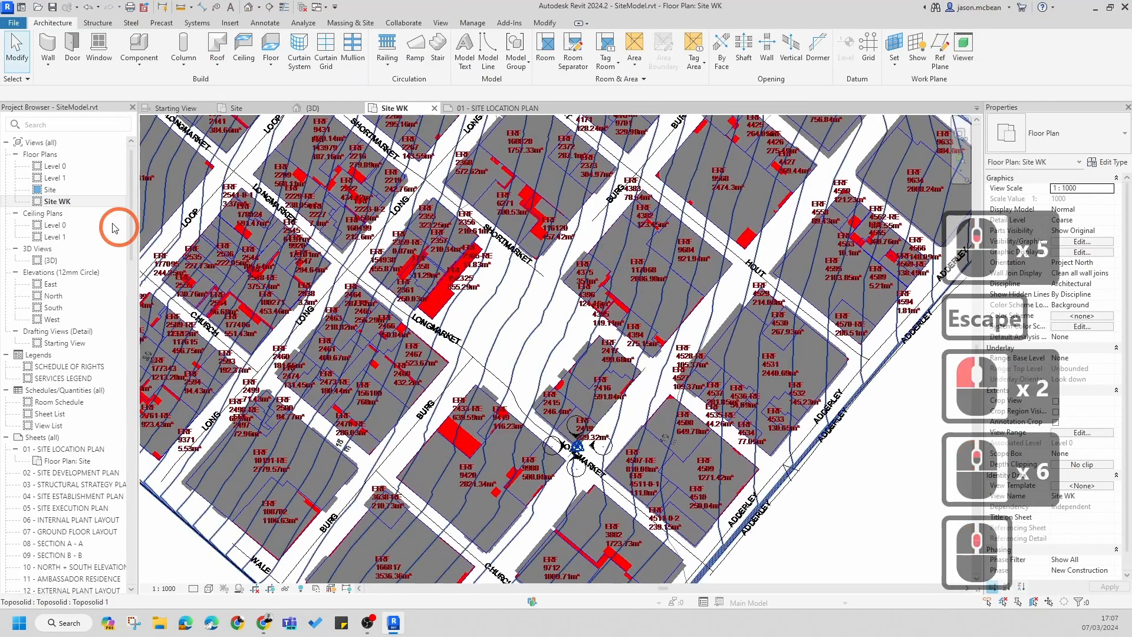
{"action": "double_click", "coordinate": [49, 189]}
{"action": "scroll", "coordinate": [617, 304], "scroll_direction": "up", "scroll_amount": 5}
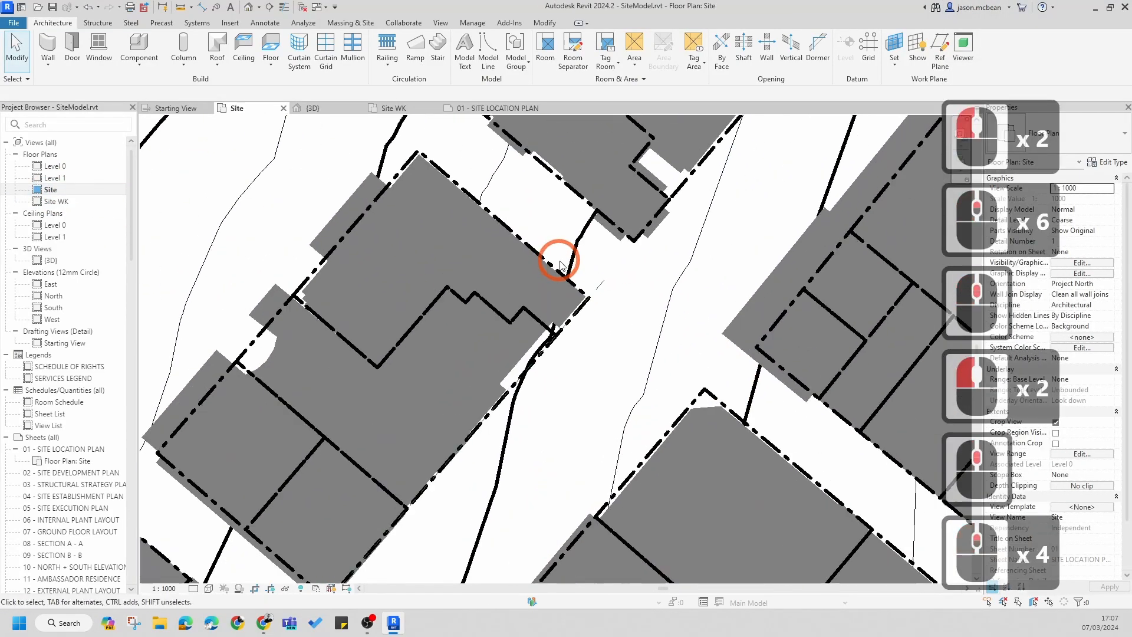
{"action": "key", "text": "Escape"}
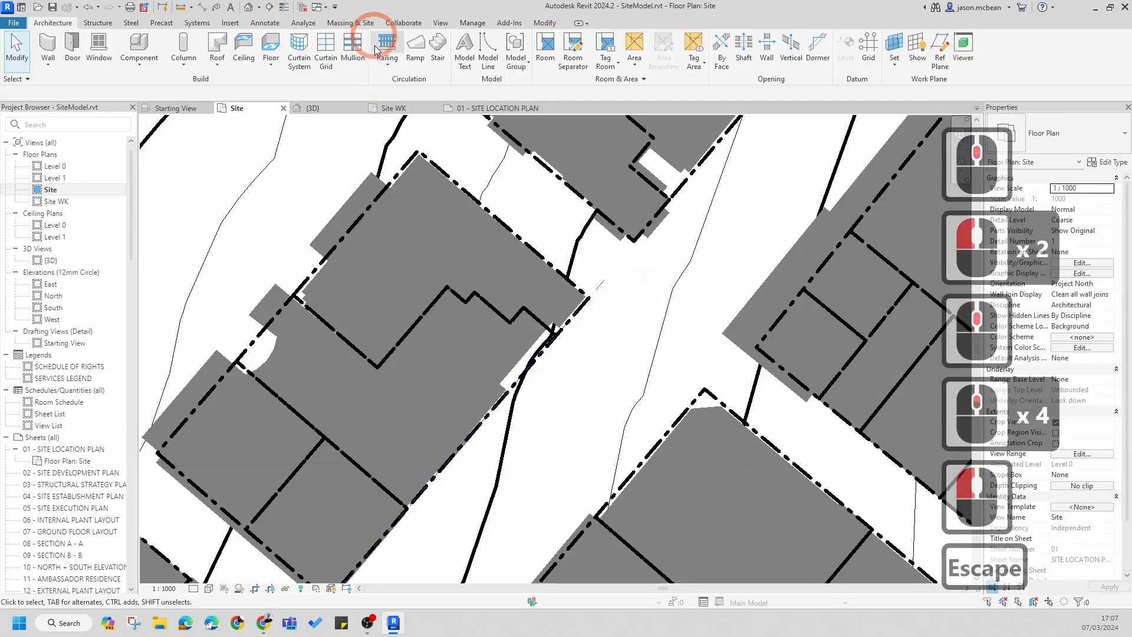
- Rotate Project North by aligning the selected south-east reference plane with the nearest North/South or East/West orientation
{"action": "left_click", "coordinate": [472, 22]}
{"action": "left_click", "coordinate": [567, 67]}
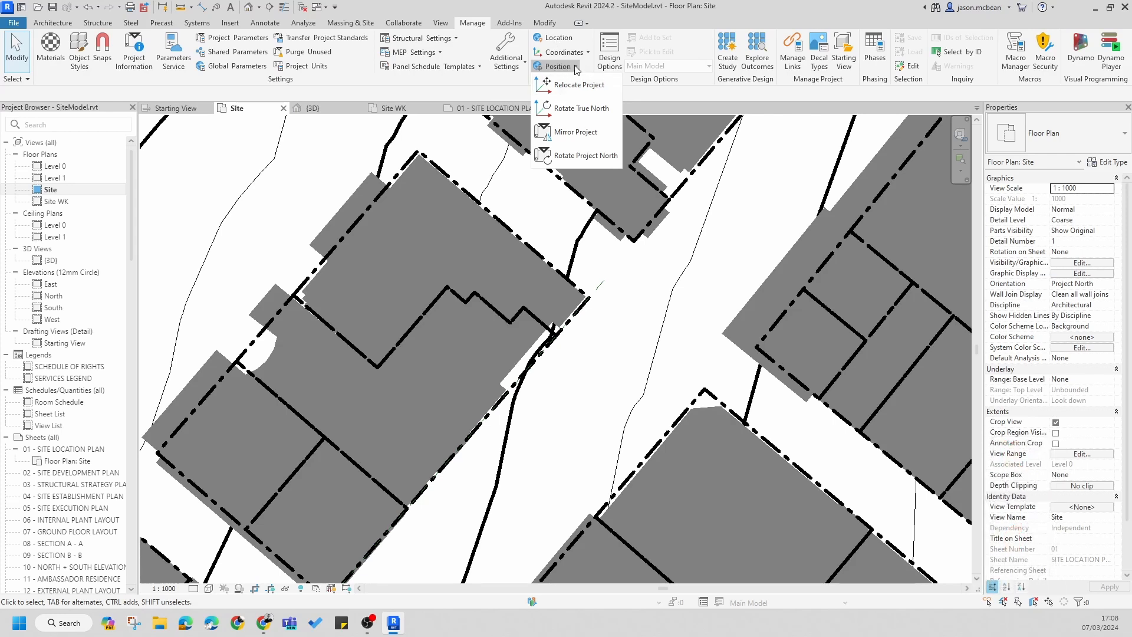
{"action": "left_click", "coordinate": [584, 162]}
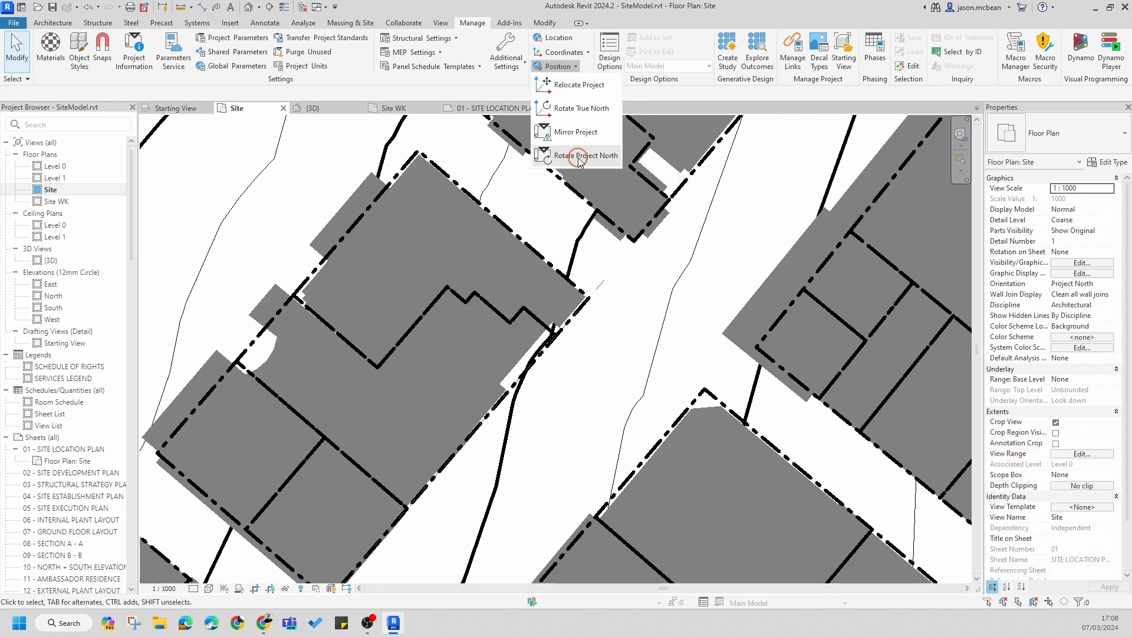
{"action": "left_click", "coordinate": [487, 348]}
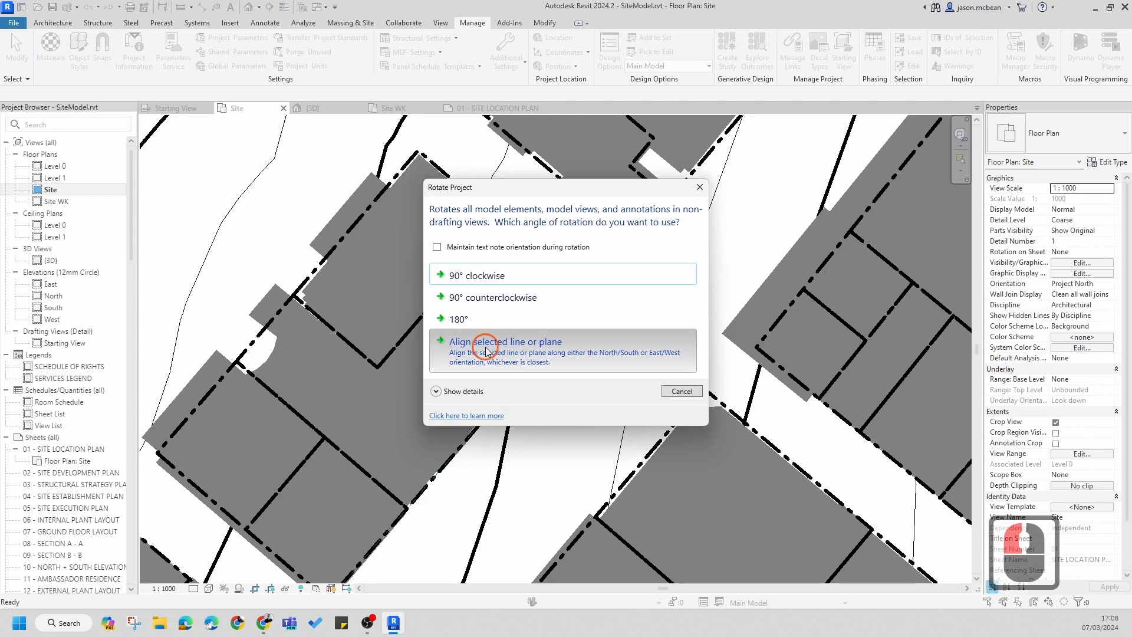
{"action": "left_click", "coordinate": [595, 427]}
{"action": "left_click", "coordinate": [599, 287]}
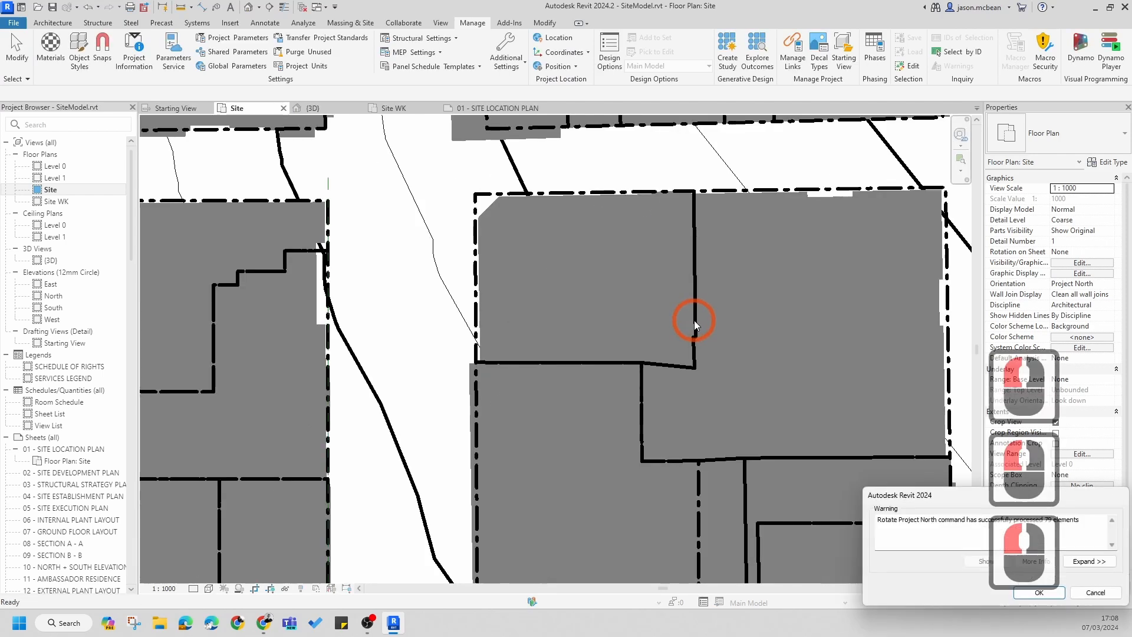
{"action": "scroll", "coordinate": [528, 285], "scroll_direction": "down", "scroll_amount": 7}
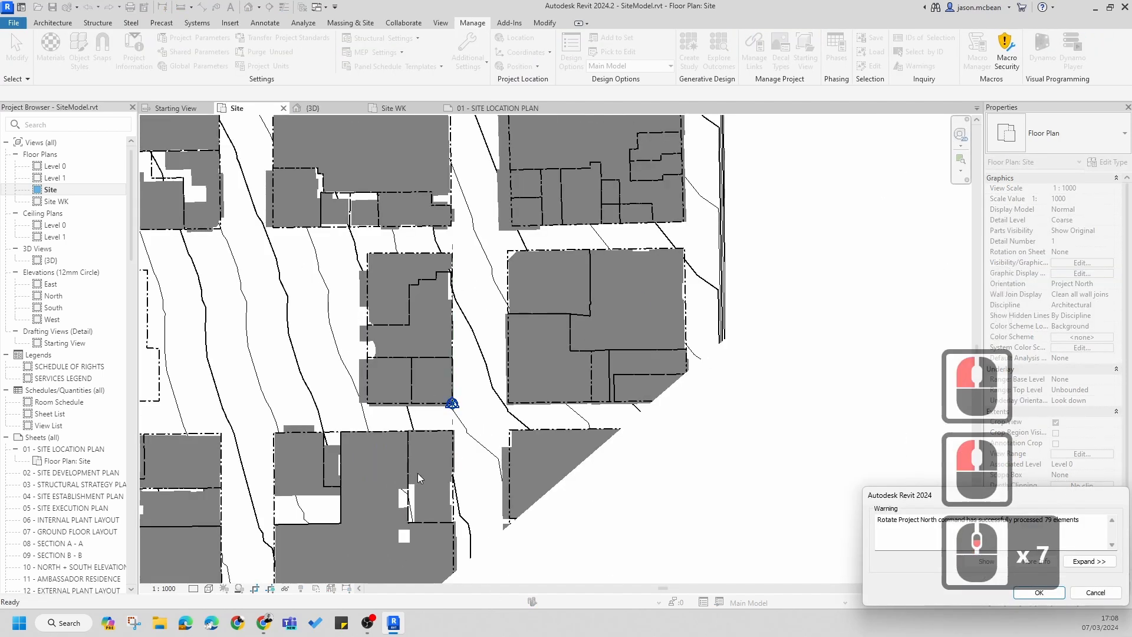
{"action": "left_click", "coordinate": [1039, 592]}
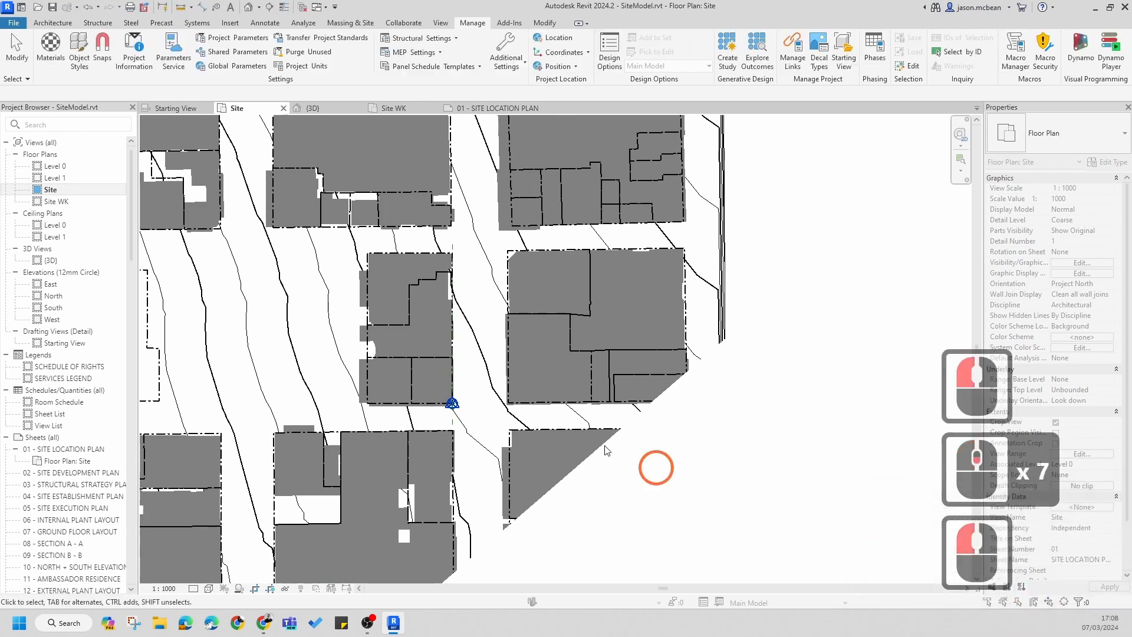
{"action": "scroll", "coordinate": [448, 213], "scroll_direction": "up", "scroll_amount": 4}
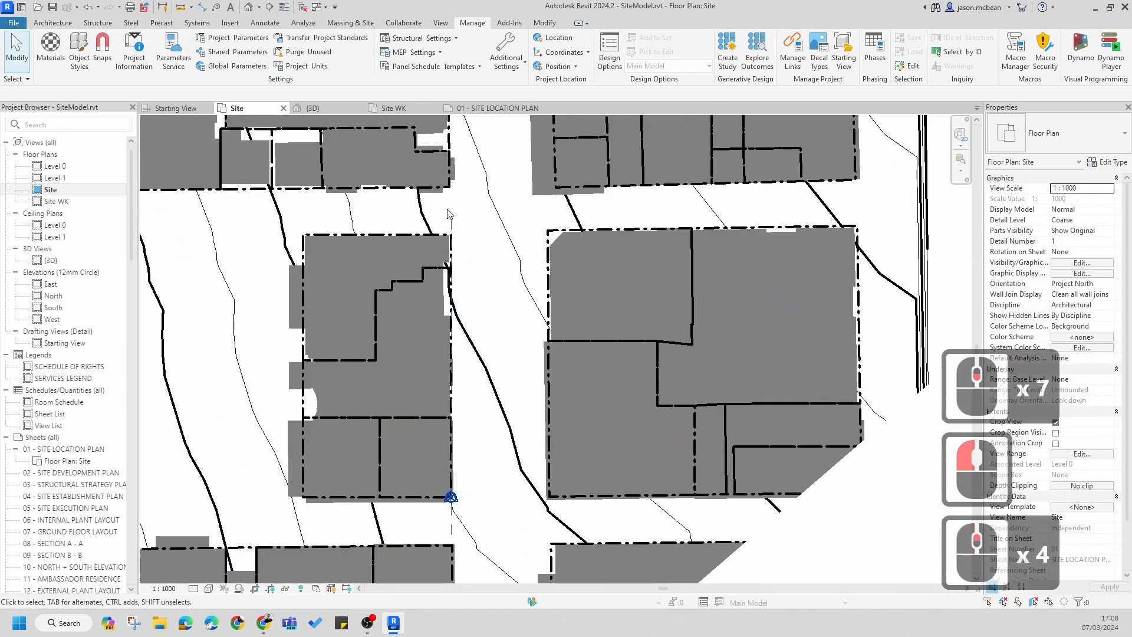
- Rotate Project North a further 90° clockwise so the reference plane runs horizontally
{"action": "left_click", "coordinate": [570, 66]}
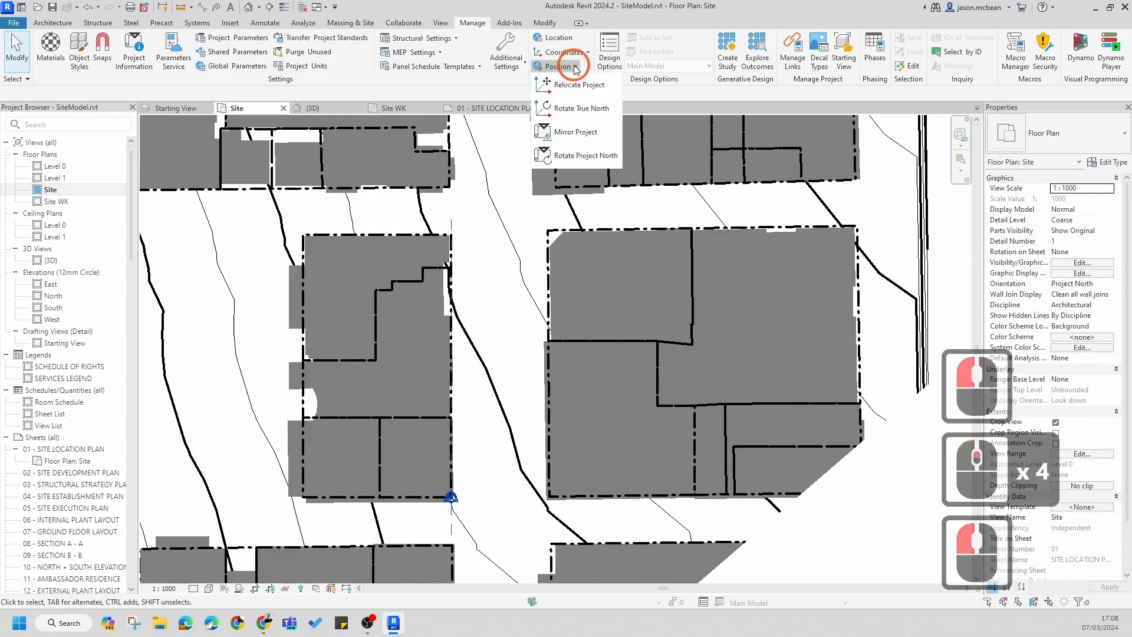
{"action": "left_click", "coordinate": [584, 155]}
{"action": "left_click", "coordinate": [486, 276]}
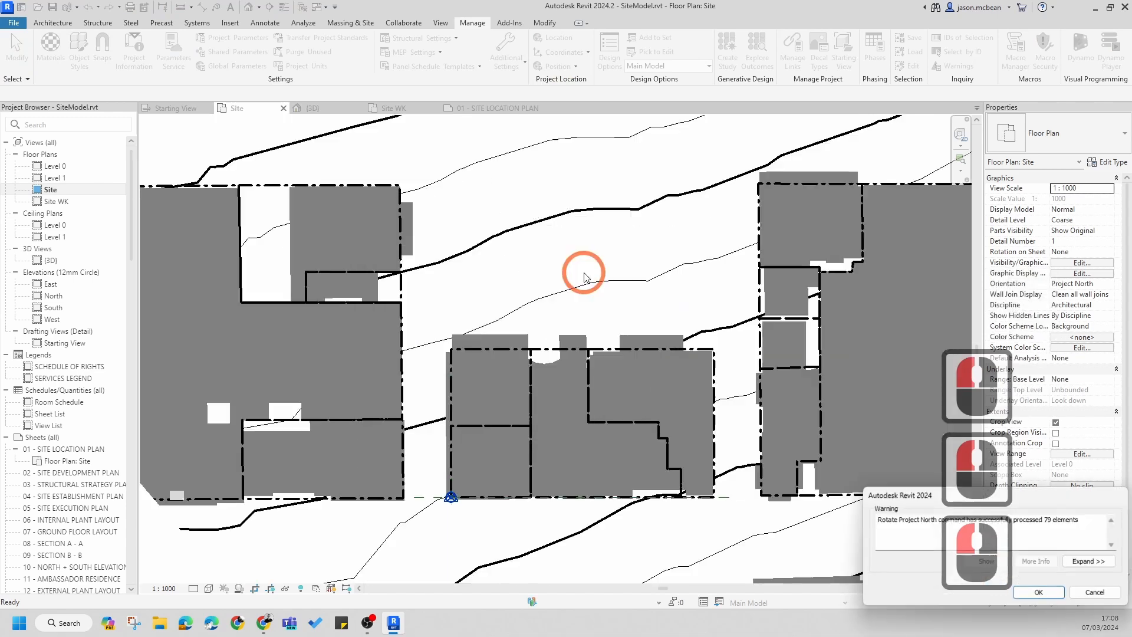
{"action": "scroll", "coordinate": [498, 343], "scroll_direction": "down", "scroll_amount": 5}
{"action": "scroll", "coordinate": [498, 342], "scroll_direction": "up", "scroll_amount": 5}
{"action": "scroll", "coordinate": [505, 353], "scroll_direction": "down", "scroll_amount": 6}
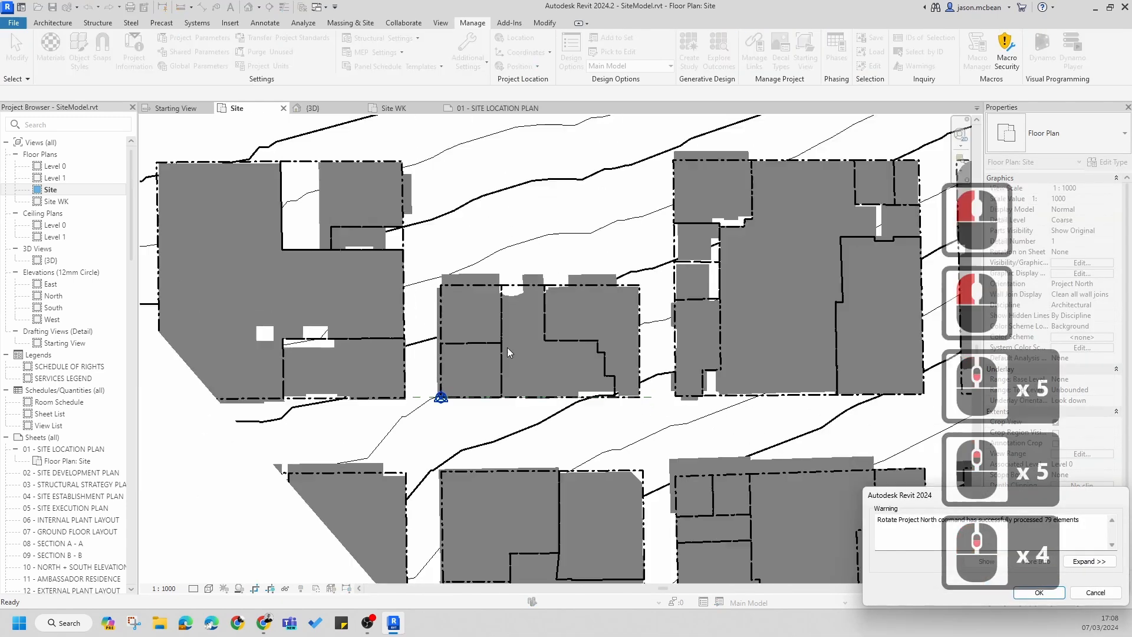
{"action": "left_click", "coordinate": [1040, 593]}
{"action": "scroll", "coordinate": [433, 334], "scroll_direction": "down", "scroll_amount": 6}
{"action": "key", "text": "Escape"}
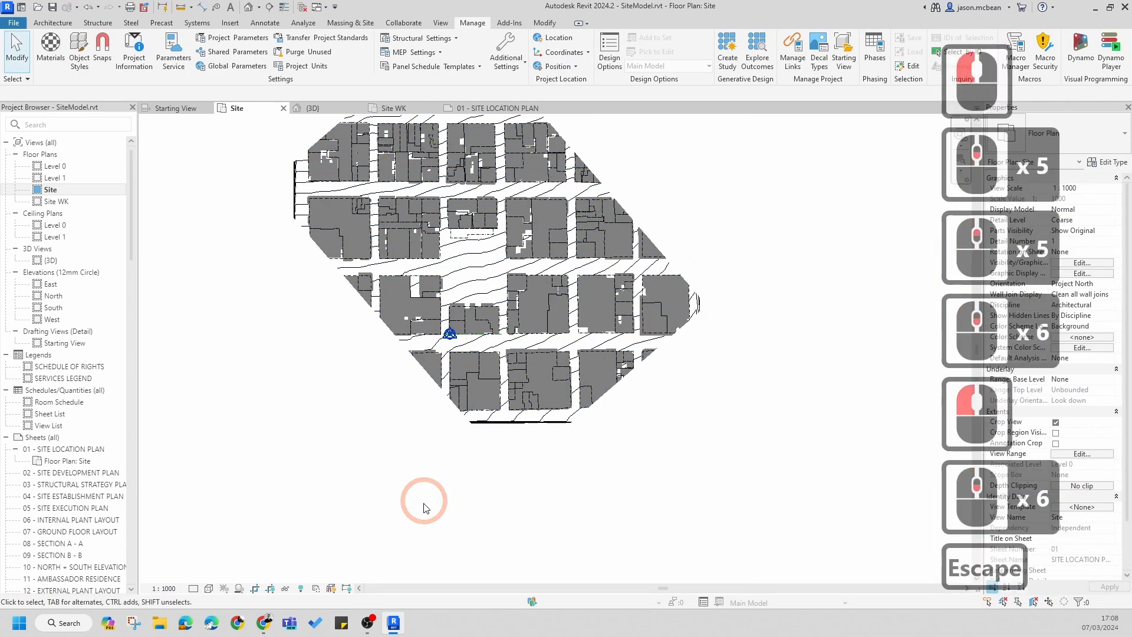
- Turn off cropping in the Site view, show its crop region and reset it to square with the rotated plan
{"action": "left_click", "coordinate": [254, 587]}
{"action": "left_click", "coordinate": [270, 588]}
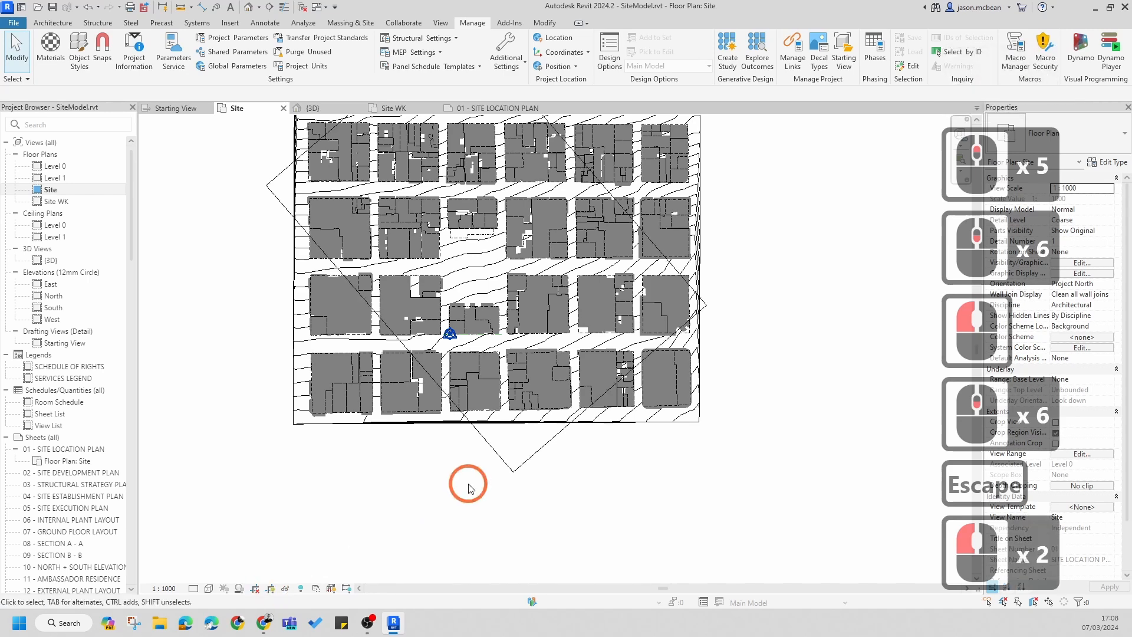
{"action": "left_click", "coordinate": [499, 477]}
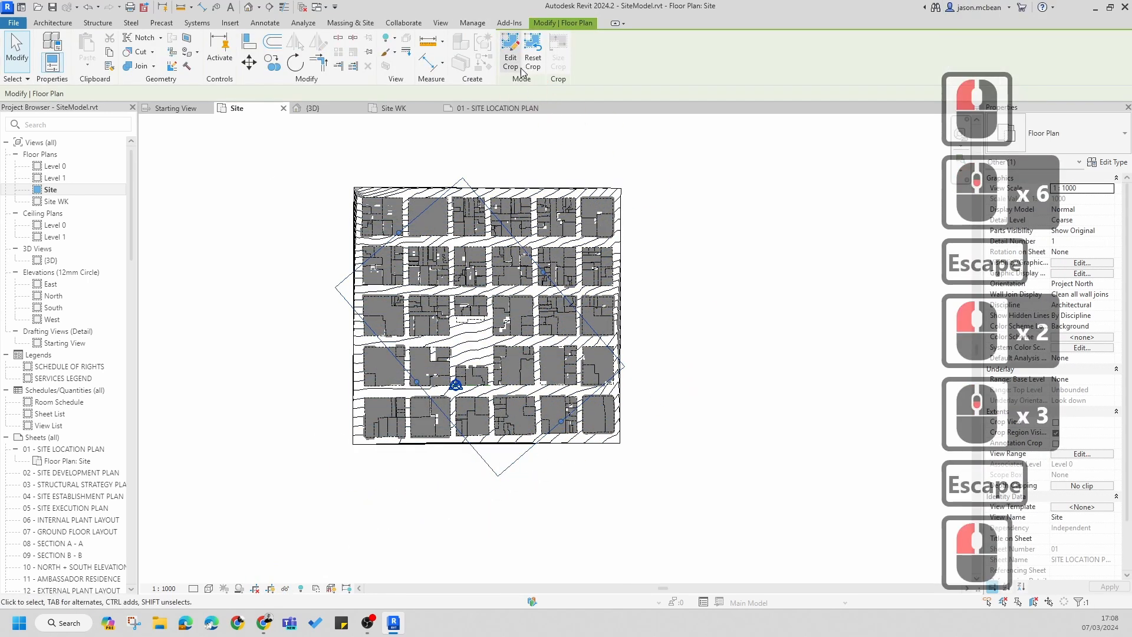
{"action": "left_click", "coordinate": [535, 60]}
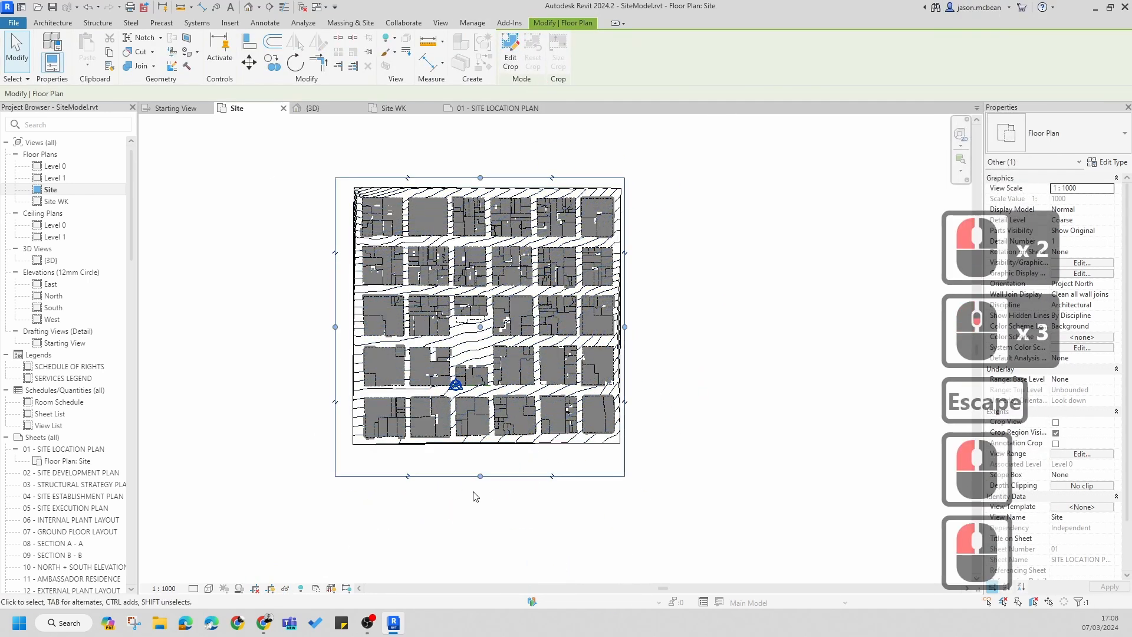
- Pull the edges of the Site view's crop region inward to frame the city blocks
{"action": "left_click_drag", "start_coordinate": [478, 460], "coordinate": [479, 419]}
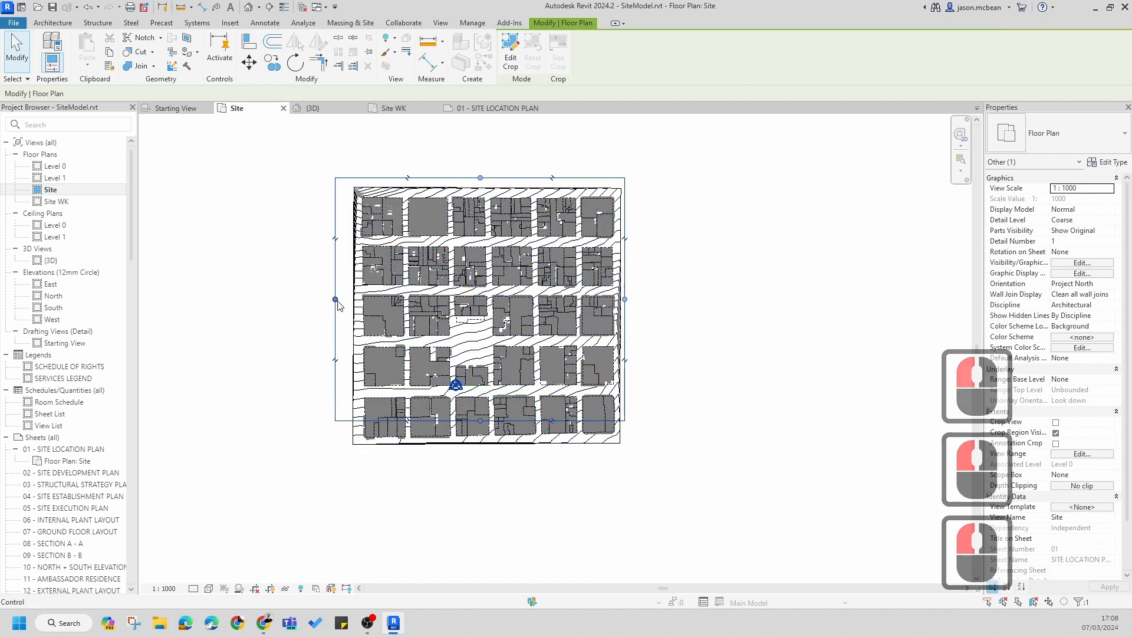
{"action": "left_click_drag", "start_coordinate": [334, 300], "coordinate": [379, 299]}
{"action": "left_click_drag", "start_coordinate": [501, 177], "coordinate": [502, 216]}
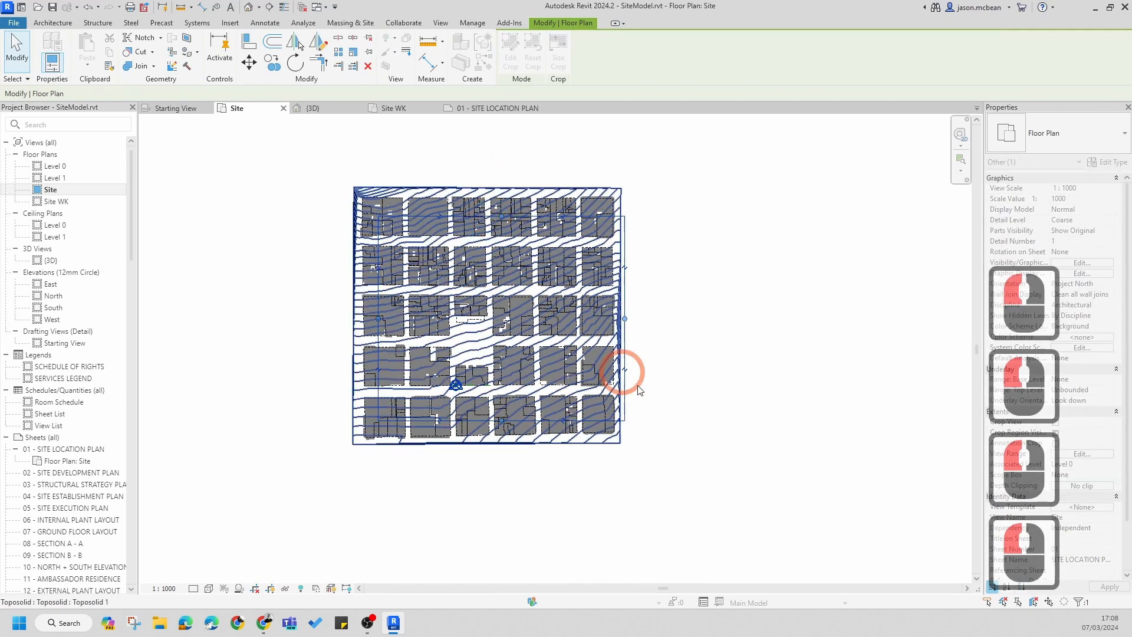
{"action": "double_click", "coordinate": [632, 333]}
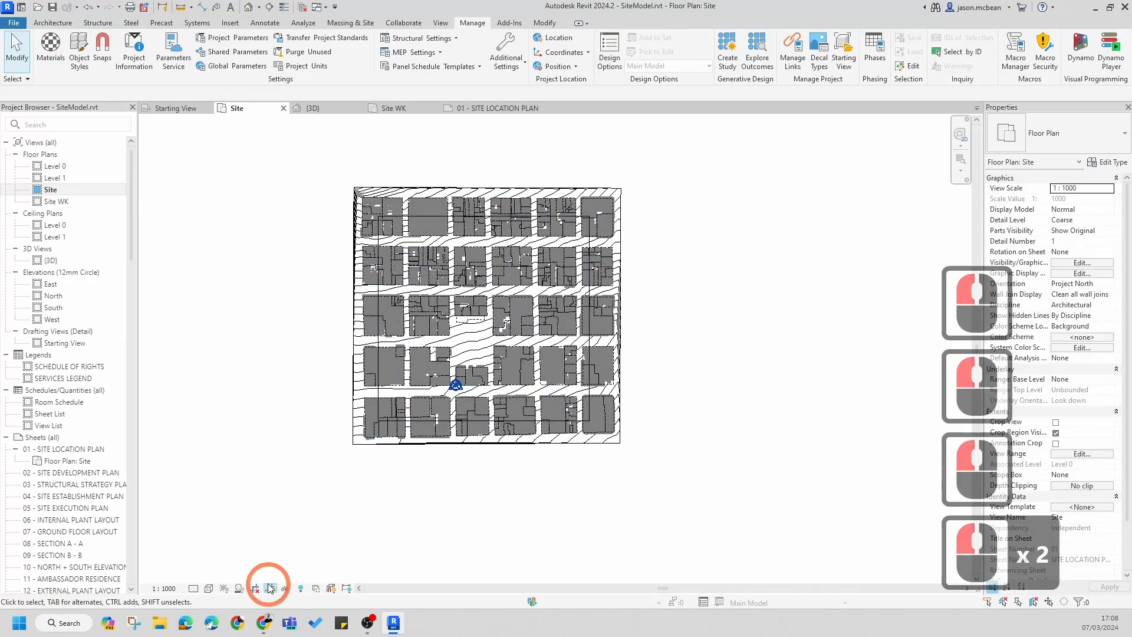
- Hide the Site view's crop region boundary and turn view cropping back on
{"action": "left_click", "coordinate": [257, 588]}
{"action": "left_click", "coordinate": [597, 485]}
{"action": "left_click", "coordinate": [509, 370]}
{"action": "scroll", "coordinate": [510, 371], "scroll_direction": "up", "scroll_amount": 3}
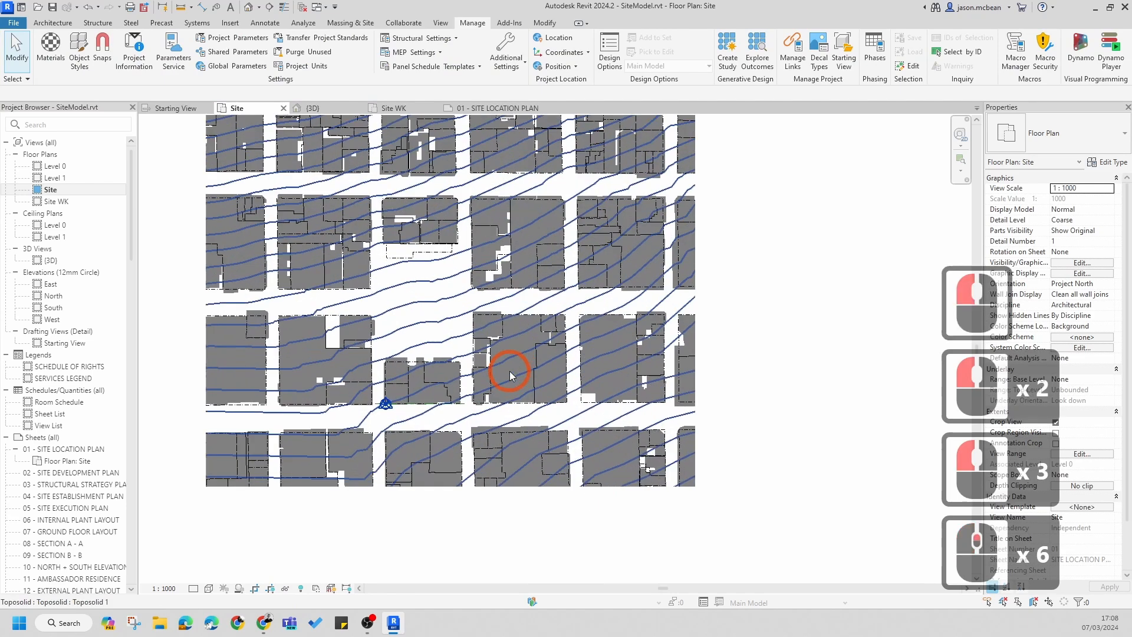
{"action": "scroll", "coordinate": [390, 423], "scroll_direction": "up", "scroll_amount": 3}
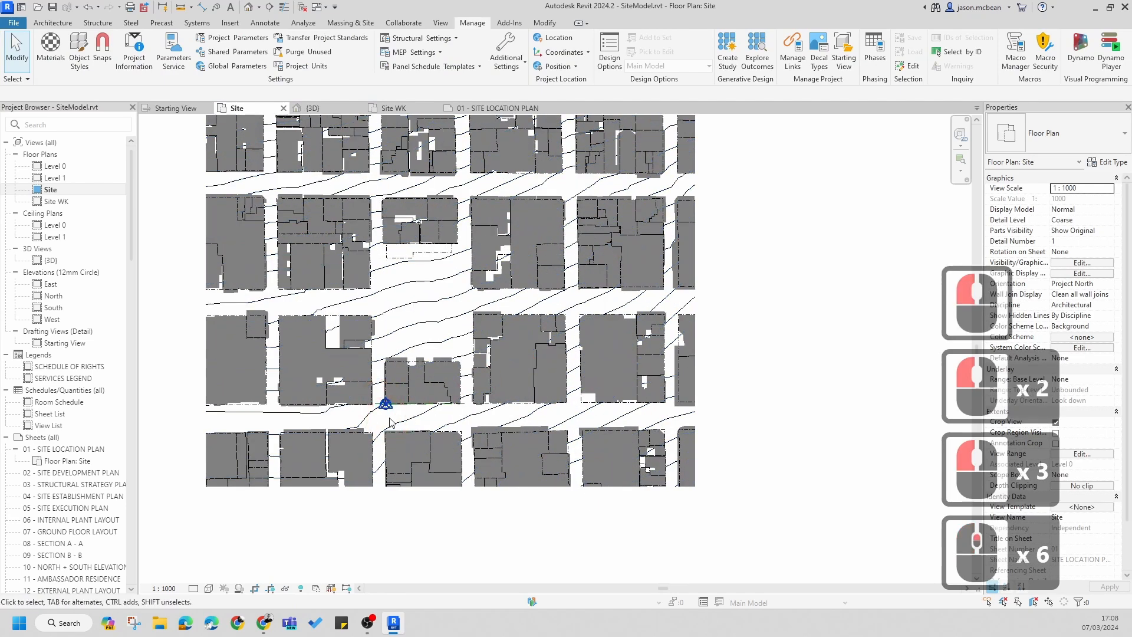
- Preview the Site view's orientation as True North and set it back to Project North
{"action": "left_click", "coordinate": [1114, 286]}
{"action": "left_click", "coordinate": [1076, 304]}
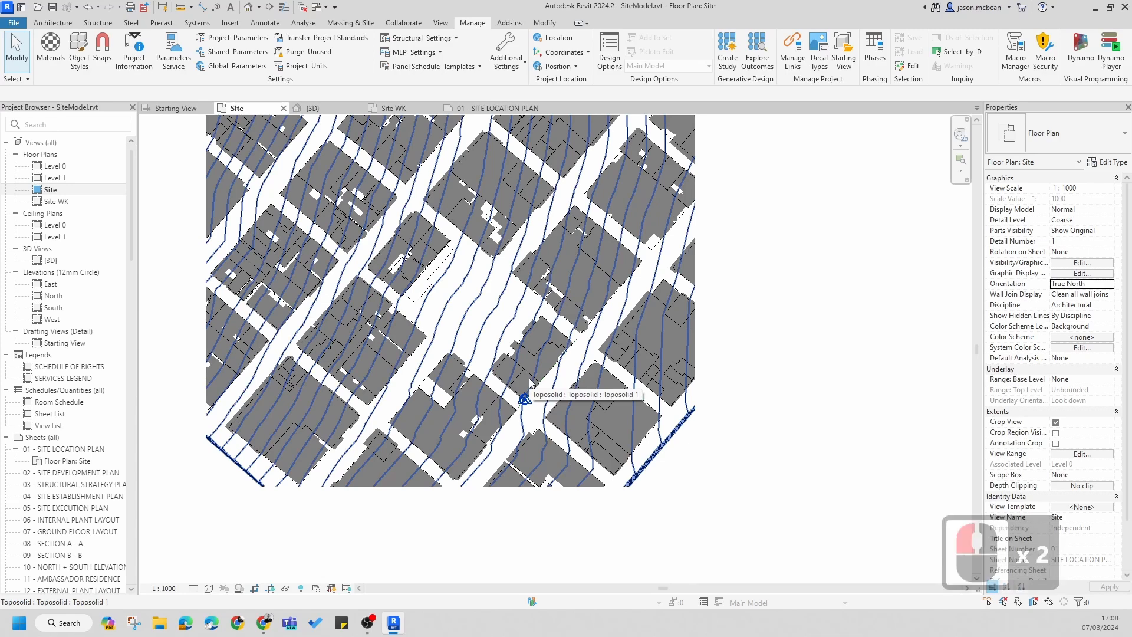
{"action": "left_click", "coordinate": [1100, 289]}
{"action": "left_click", "coordinate": [1070, 294]}
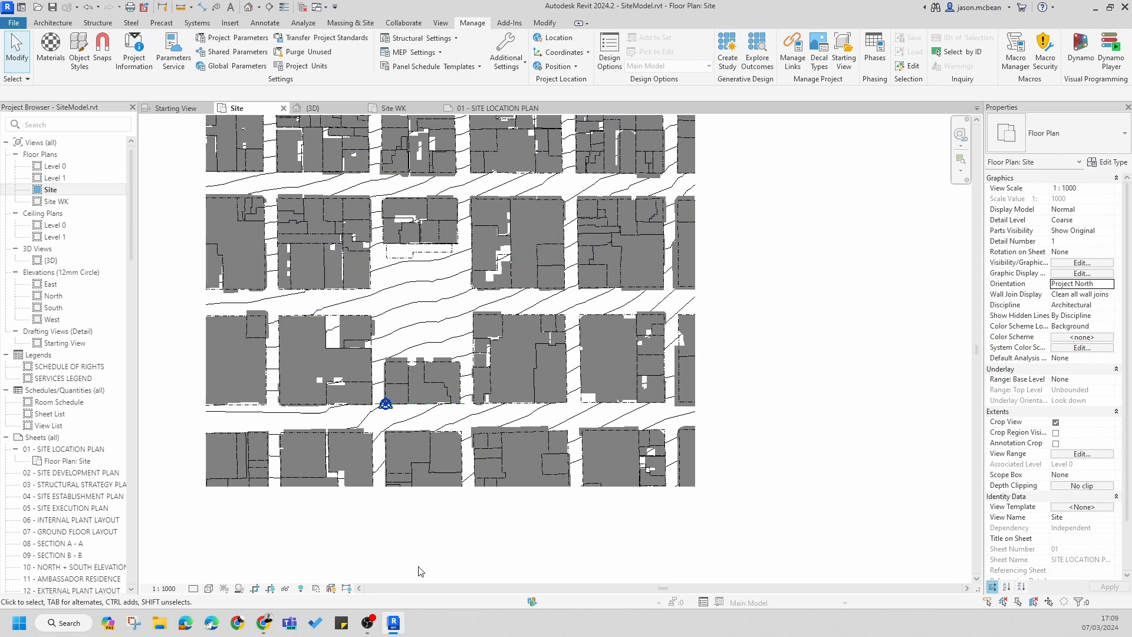
- Set the Site view's orientation to True North
{"action": "scroll", "coordinate": [349, 374], "scroll_direction": "up", "scroll_amount": 6}
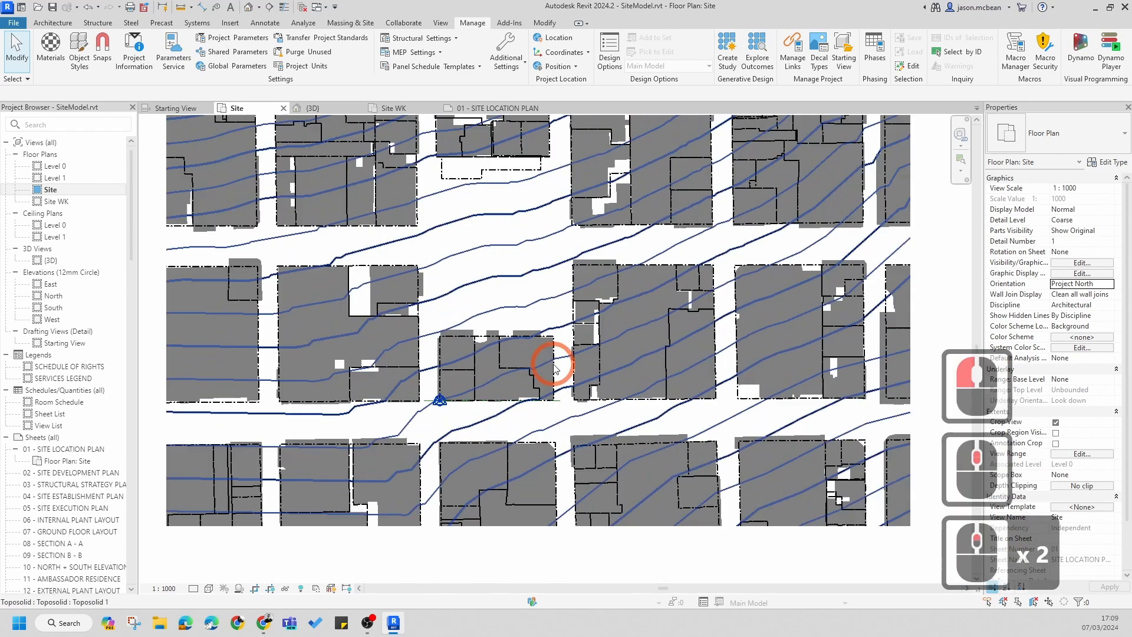
{"action": "scroll", "coordinate": [514, 406], "scroll_direction": "down", "scroll_amount": 5}
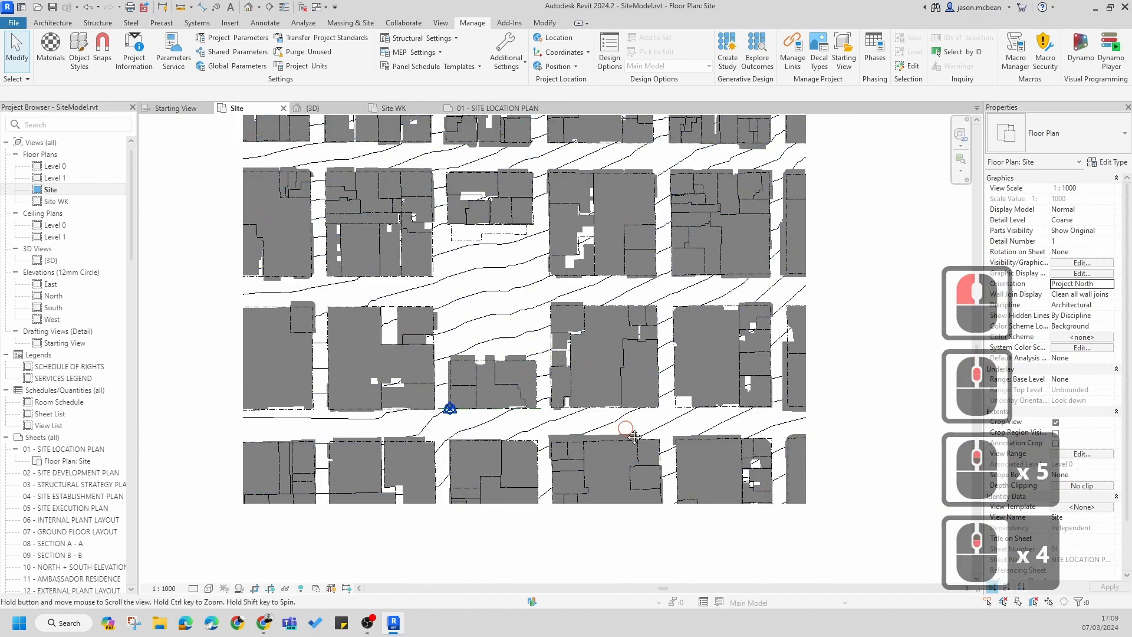
{"action": "left_click", "coordinate": [1108, 287]}
{"action": "left_click", "coordinate": [1108, 286]}
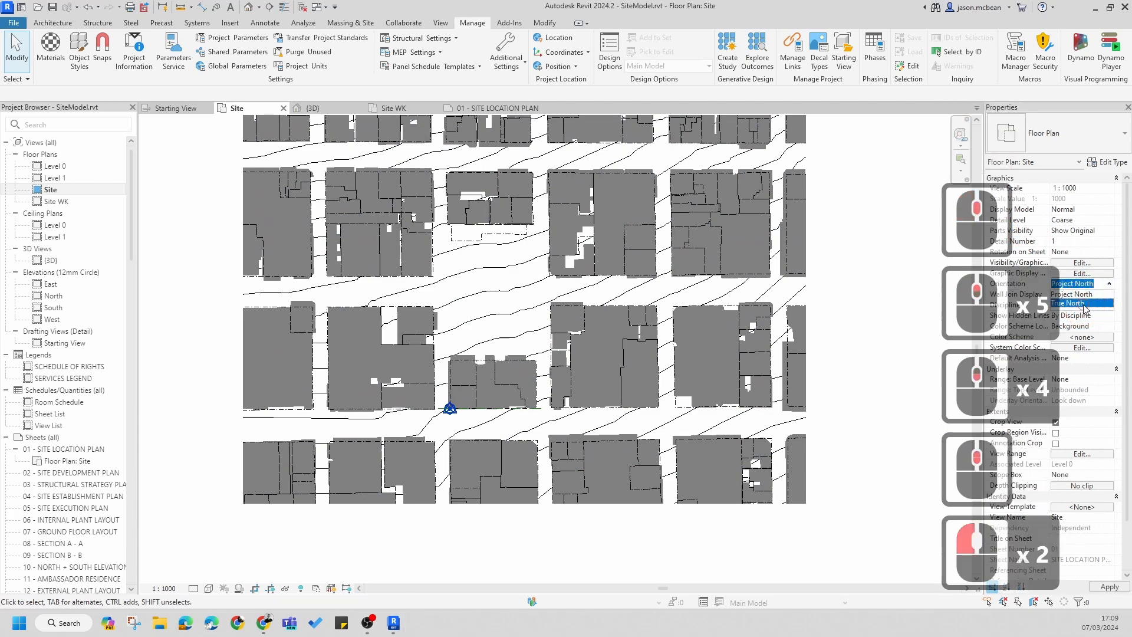
{"action": "left_click", "coordinate": [1078, 305]}
{"action": "scroll", "coordinate": [655, 353], "scroll_direction": "down", "scroll_amount": 5}
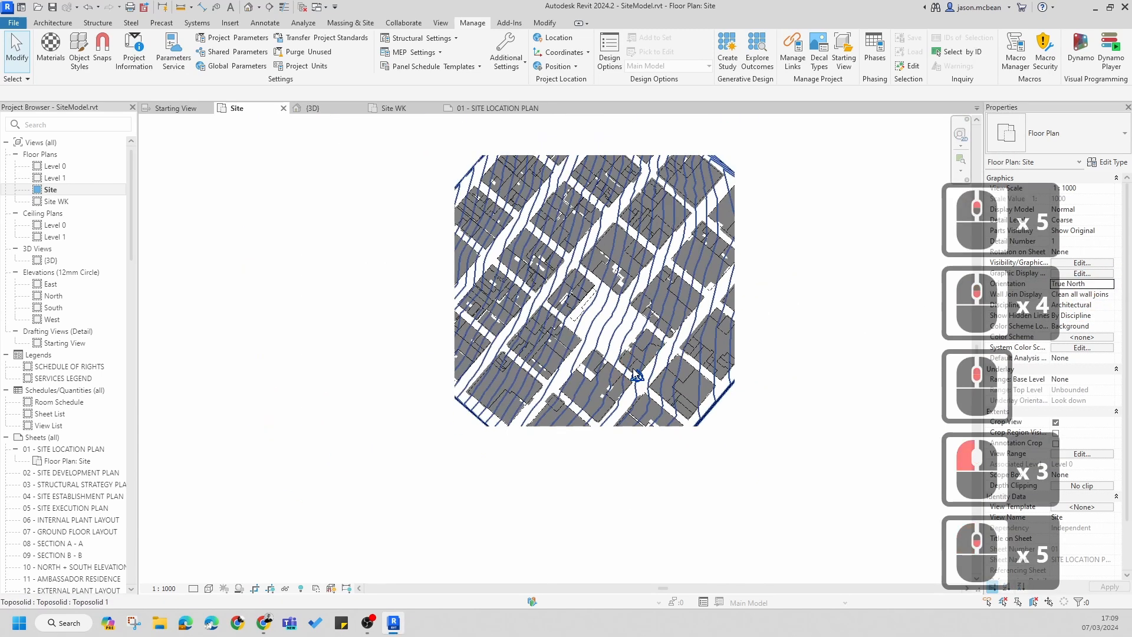
- Set the Site view's orientation to Project North and open the Site WK floor plan
{"action": "left_click", "coordinate": [1110, 287]}
{"action": "left_click", "coordinate": [1069, 295]}
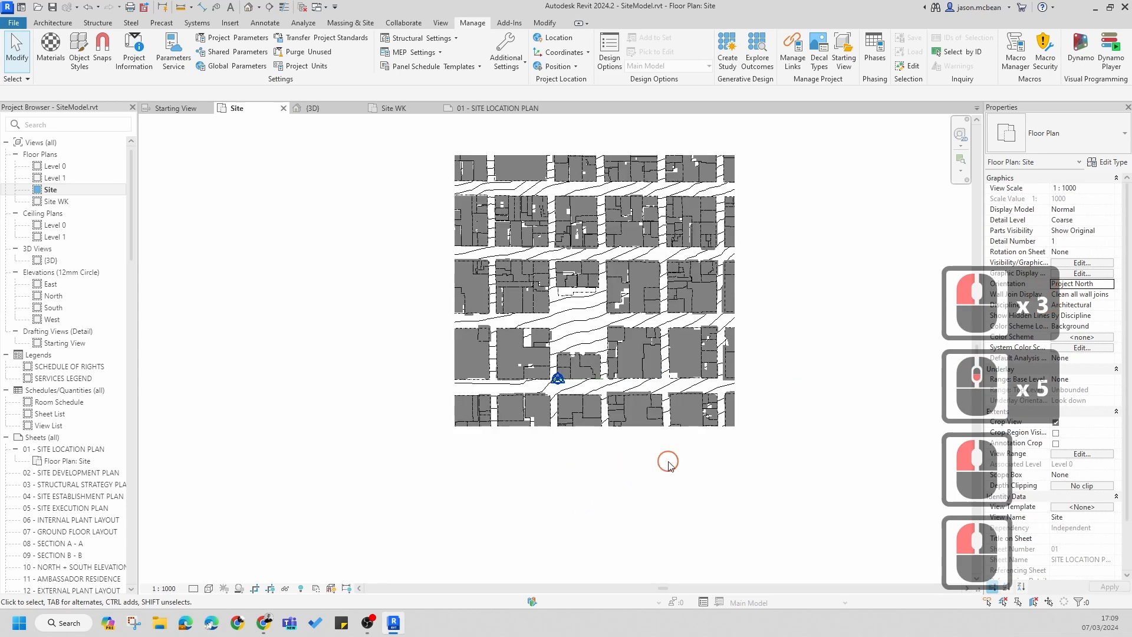
{"action": "left_click", "coordinate": [71, 218]}
{"action": "double_click", "coordinate": [56, 201]}
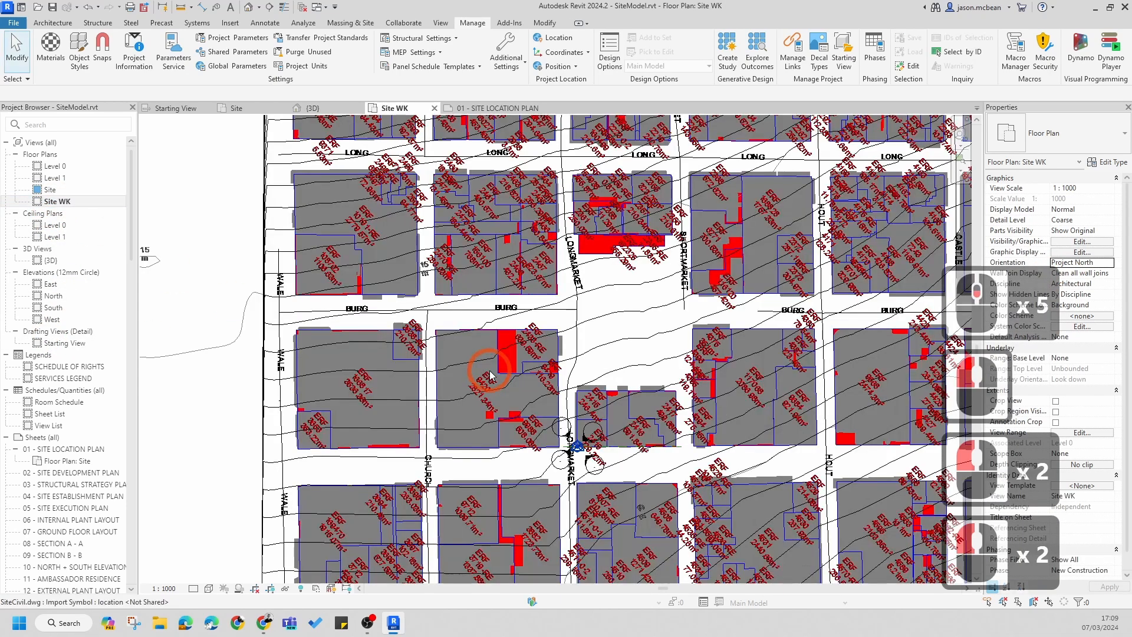
- Set the Site WK view's orientation to True North
{"action": "scroll", "coordinate": [472, 401], "scroll_direction": "down", "scroll_amount": 5}
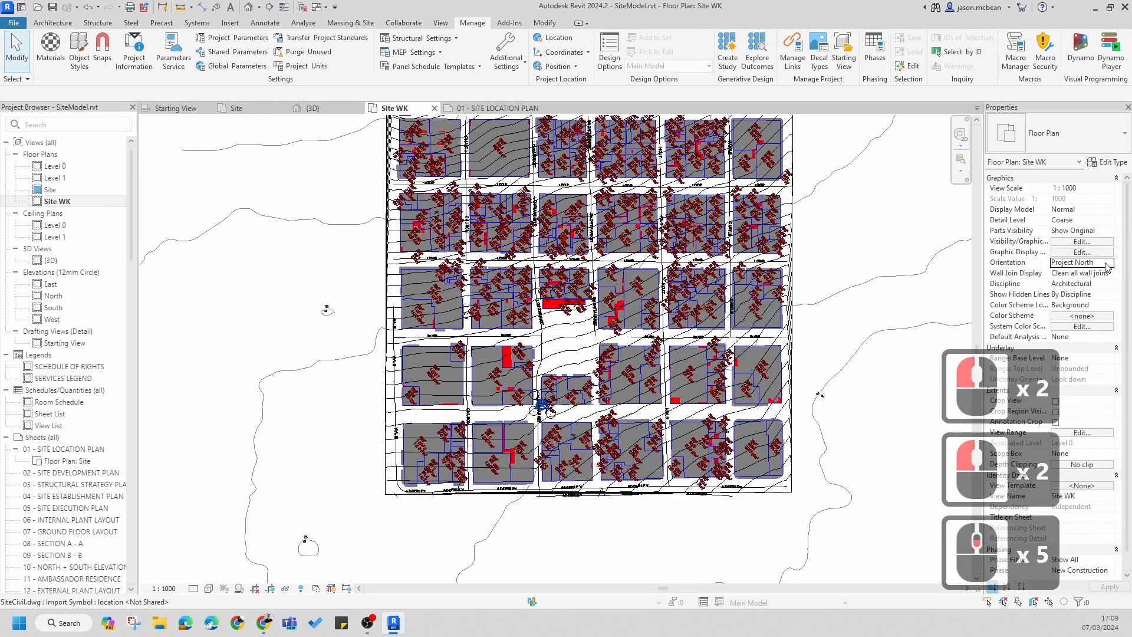
{"action": "left_click", "coordinate": [1109, 264]}
{"action": "left_click", "coordinate": [1069, 282]}
{"action": "scroll", "coordinate": [715, 411], "scroll_direction": "down", "scroll_amount": 2}
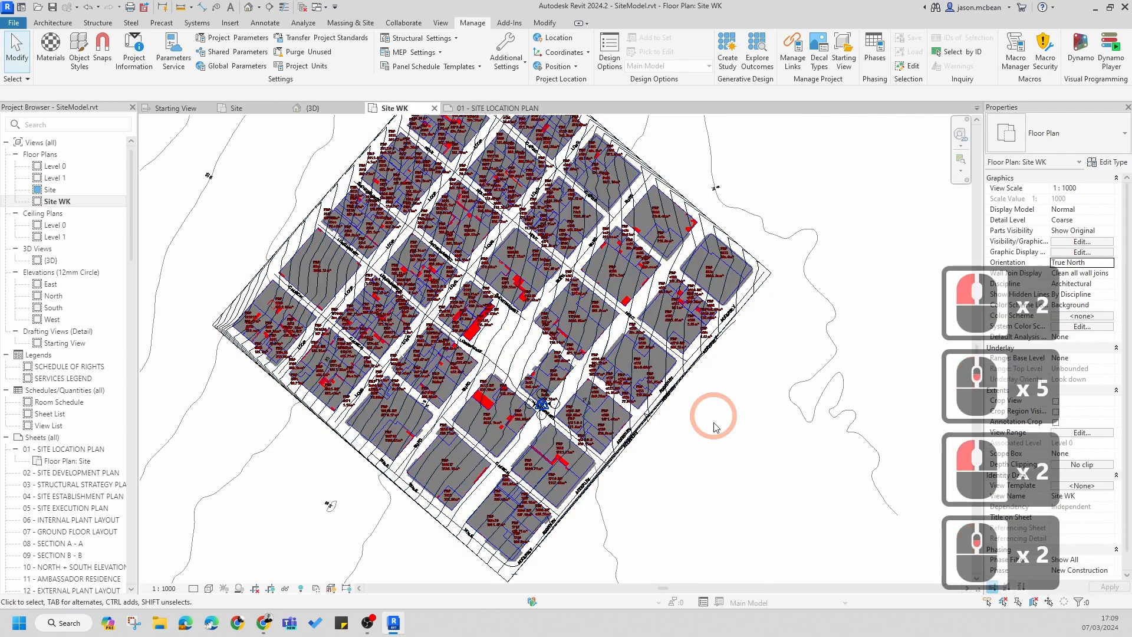
{"action": "left_click", "coordinate": [620, 367]}
{"action": "key", "text": "Escape"}
{"action": "key", "text": "Escape"}
{"action": "scroll", "coordinate": [622, 368], "scroll_direction": "up", "scroll_amount": 6}
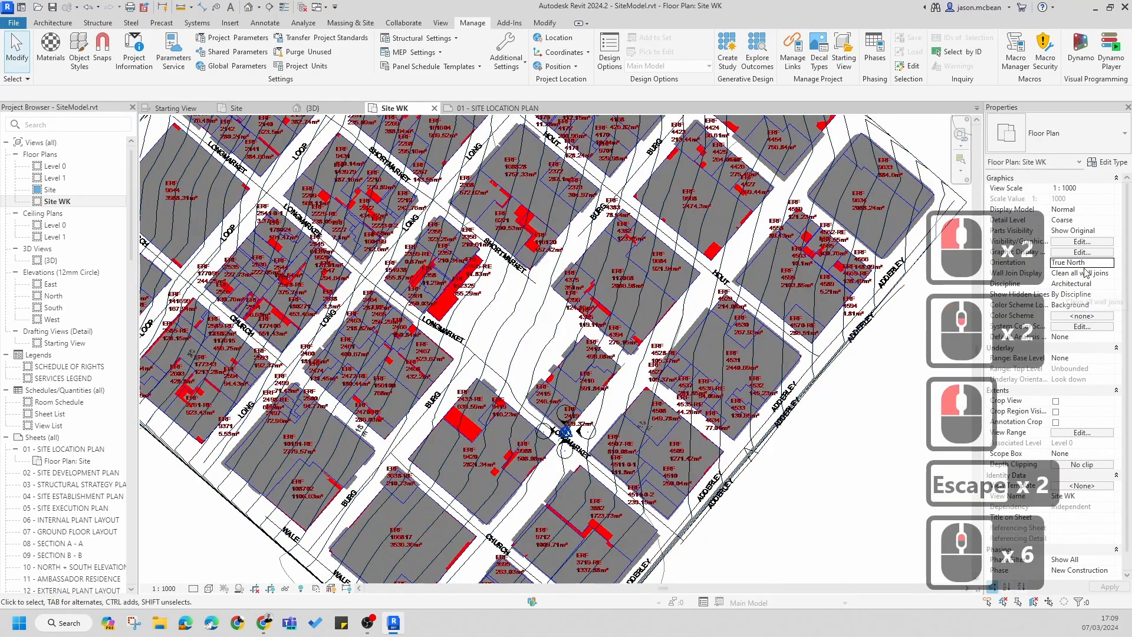
{"action": "scroll", "coordinate": [1070, 267], "scroll_direction": "down", "scroll_amount": 2}
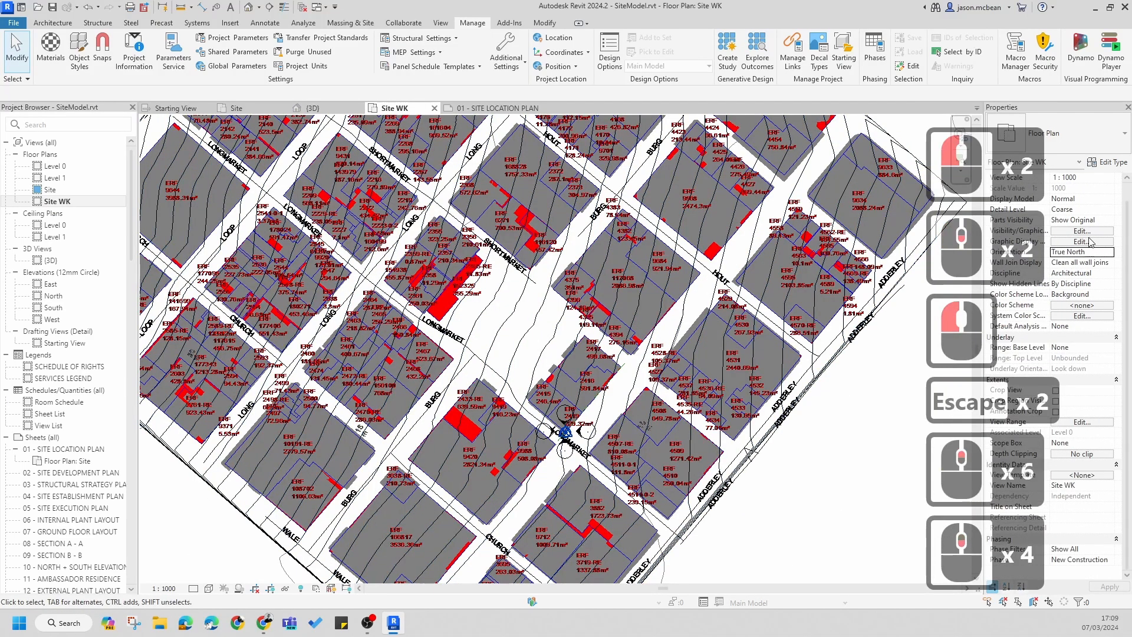
{"action": "scroll", "coordinate": [1091, 244], "scroll_direction": "down", "scroll_amount": 3}
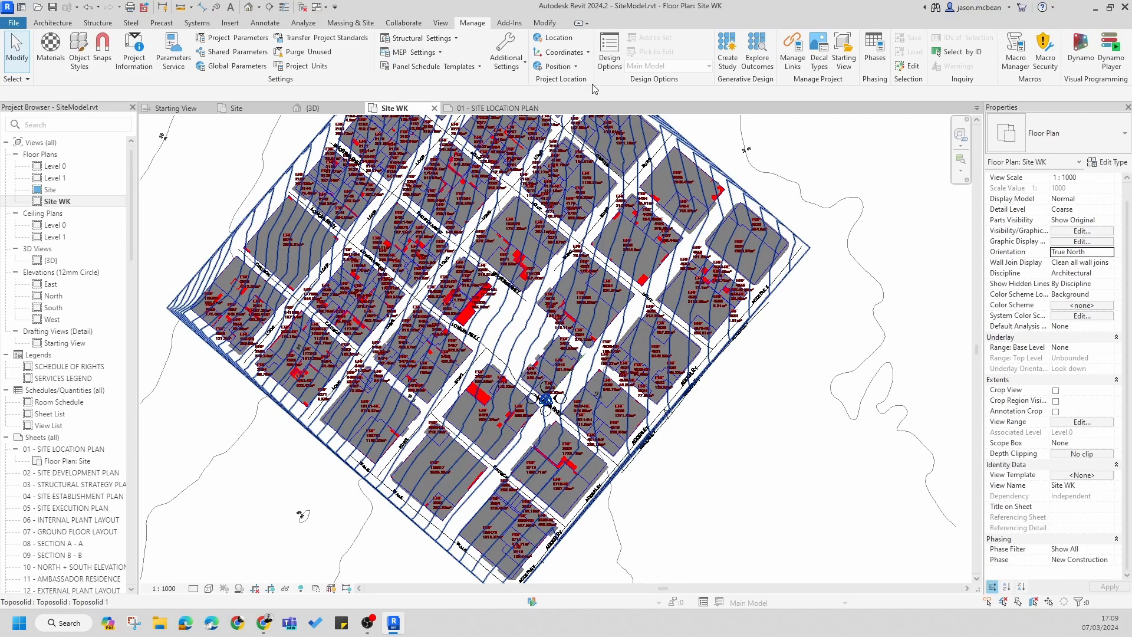
- Copy the Angle to True North value of the Project Base Point at the plot corner on Longmarket
{"action": "scroll", "coordinate": [547, 395], "scroll_direction": "up", "scroll_amount": 15}
{"action": "scroll", "coordinate": [548, 395], "scroll_direction": "up", "scroll_amount": 9}
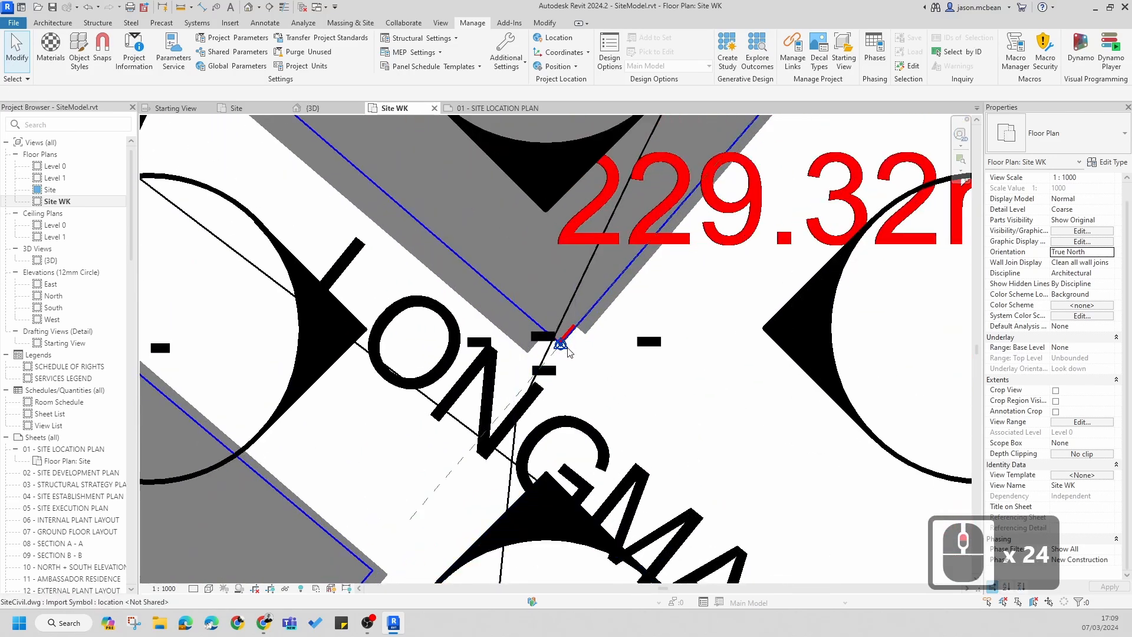
{"action": "left_click", "coordinate": [567, 354]}
{"action": "left_click", "coordinate": [567, 354]}
{"action": "scroll", "coordinate": [570, 357], "scroll_direction": "up", "scroll_amount": 8}
{"action": "scroll", "coordinate": [530, 330], "scroll_direction": "up", "scroll_amount": 4}
{"action": "key", "text": "Escape"}
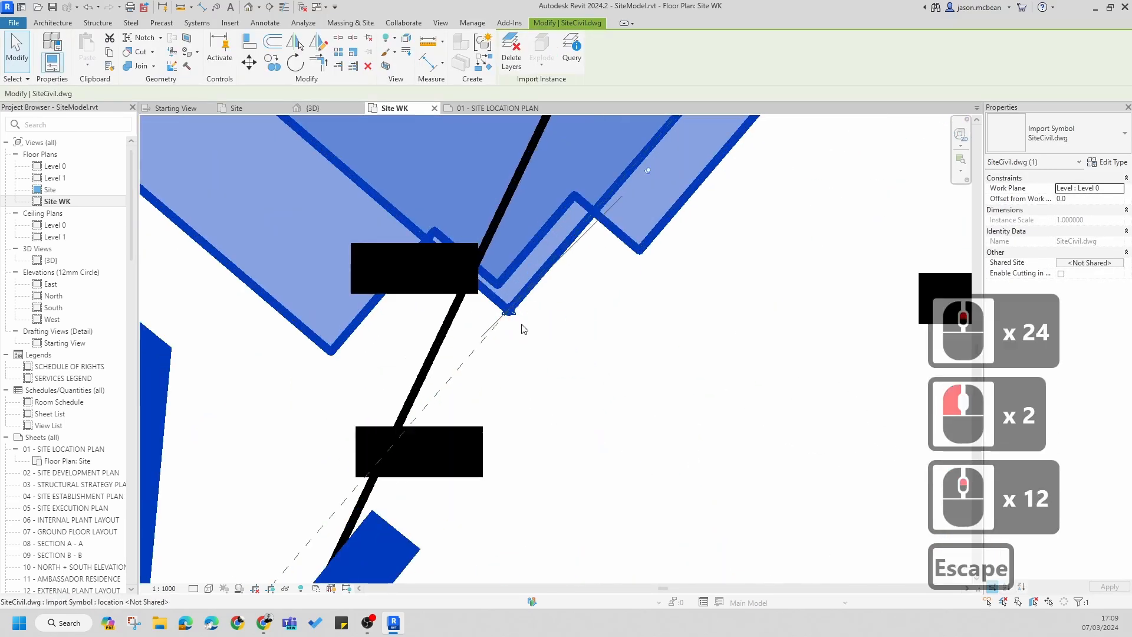
{"action": "key", "text": "Tab"}
{"action": "left_click", "coordinate": [515, 317]}
{"action": "key", "text": "Tab"}
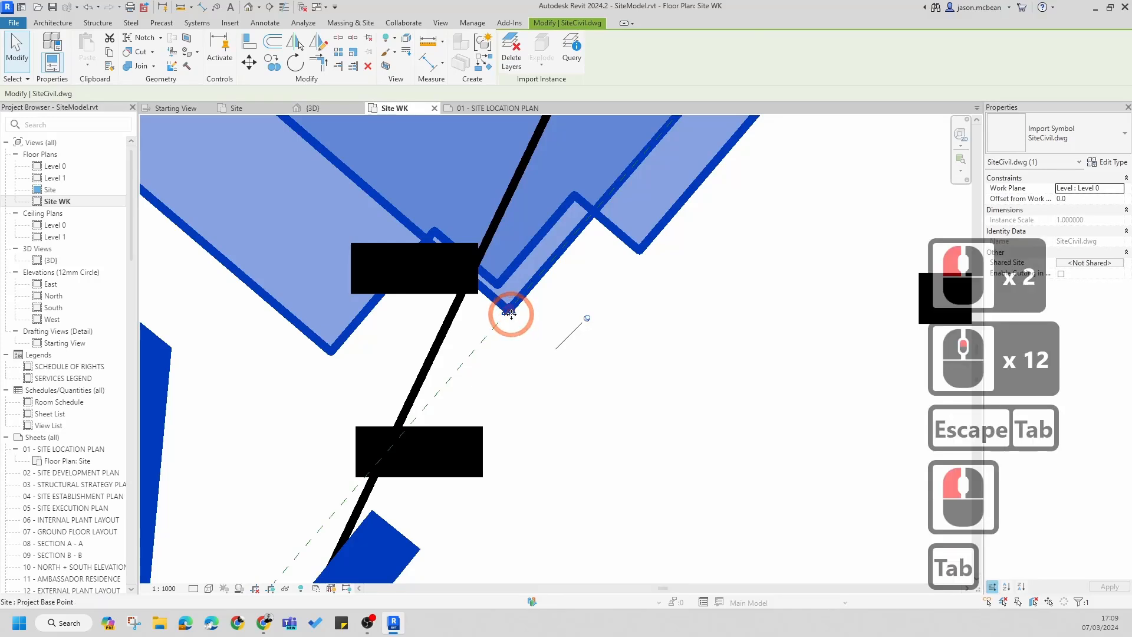
{"action": "left_click", "coordinate": [513, 317]}
{"action": "left_click", "coordinate": [625, 317]}
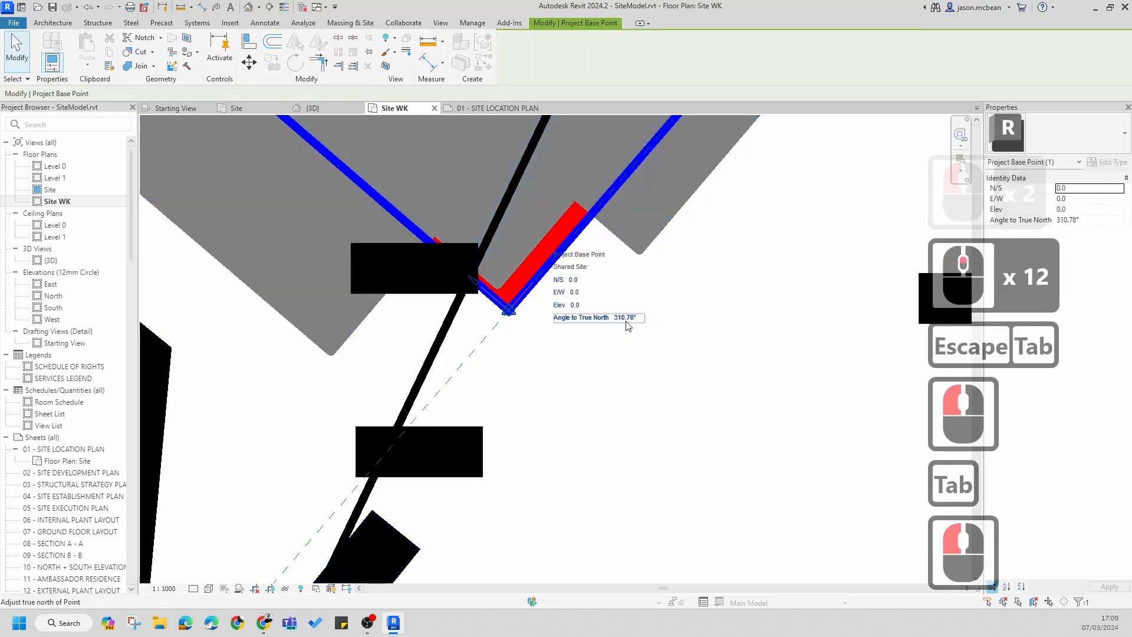
{"action": "left_click", "coordinate": [590, 434]}
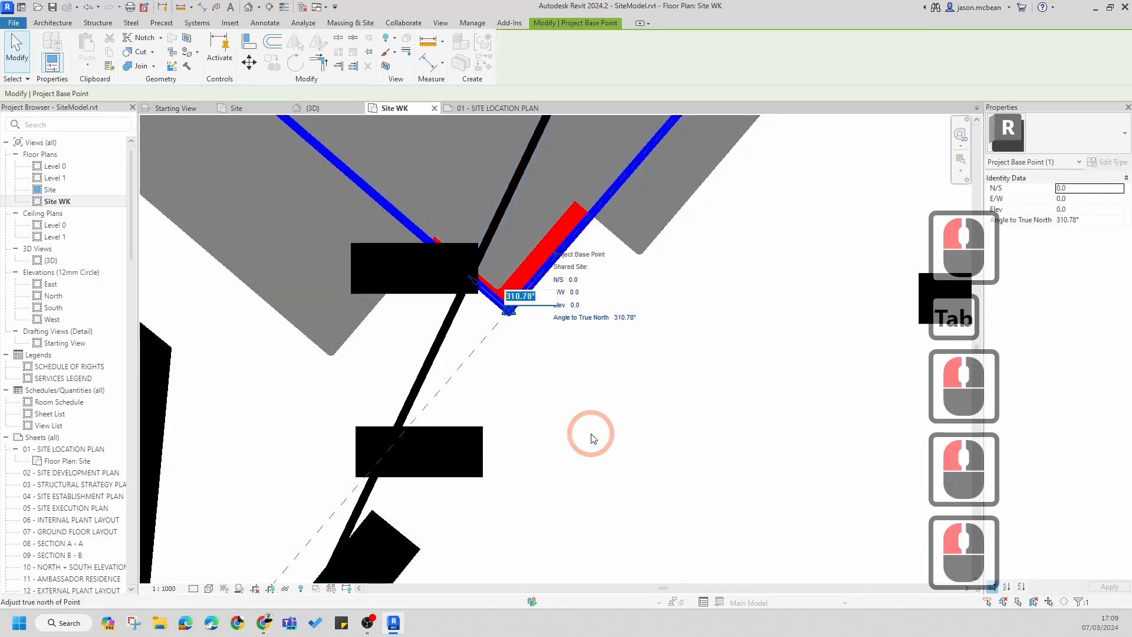
{"action": "key", "text": "ctrl+c"}
{"action": "left_click", "coordinate": [581, 373]}
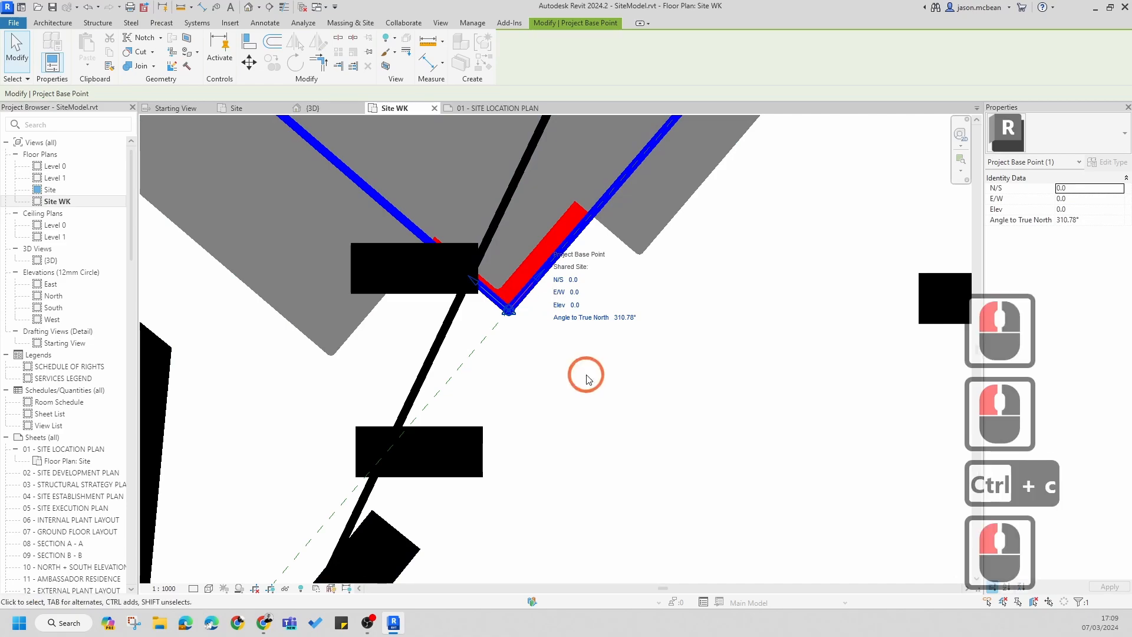
{"action": "left_click", "coordinate": [672, 356]}
{"action": "scroll", "coordinate": [642, 381], "scroll_direction": "up", "scroll_amount": 20}
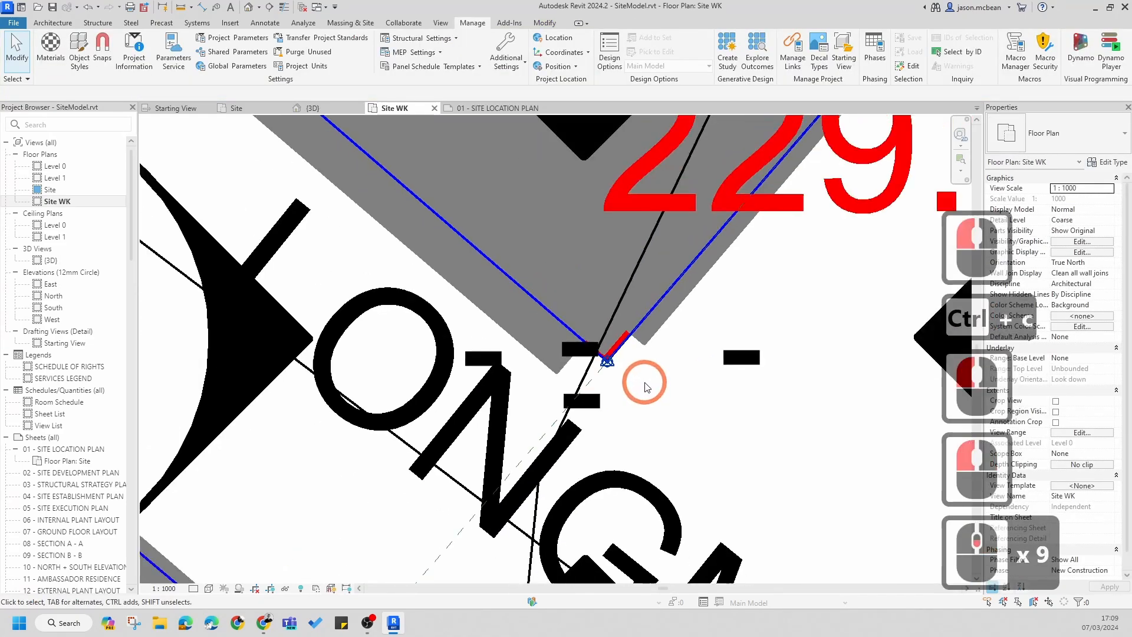
{"action": "scroll", "coordinate": [646, 387], "scroll_direction": "down", "scroll_amount": 20}
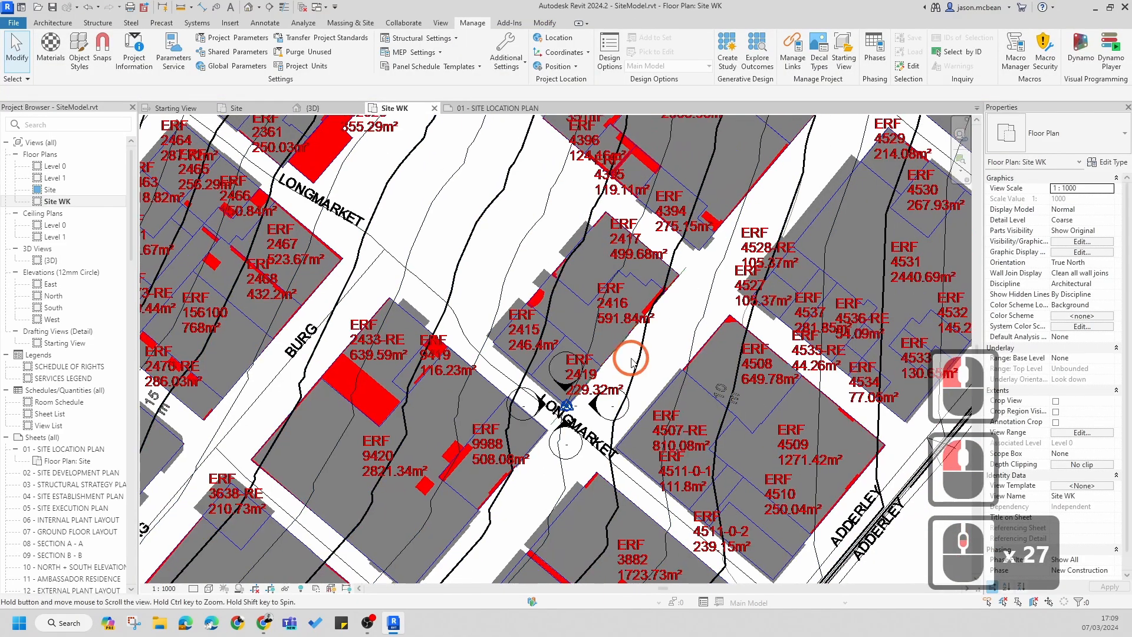
{"action": "key", "text": "Escape"}
{"action": "scroll", "coordinate": [632, 362], "scroll_direction": "down", "scroll_amount": 8}
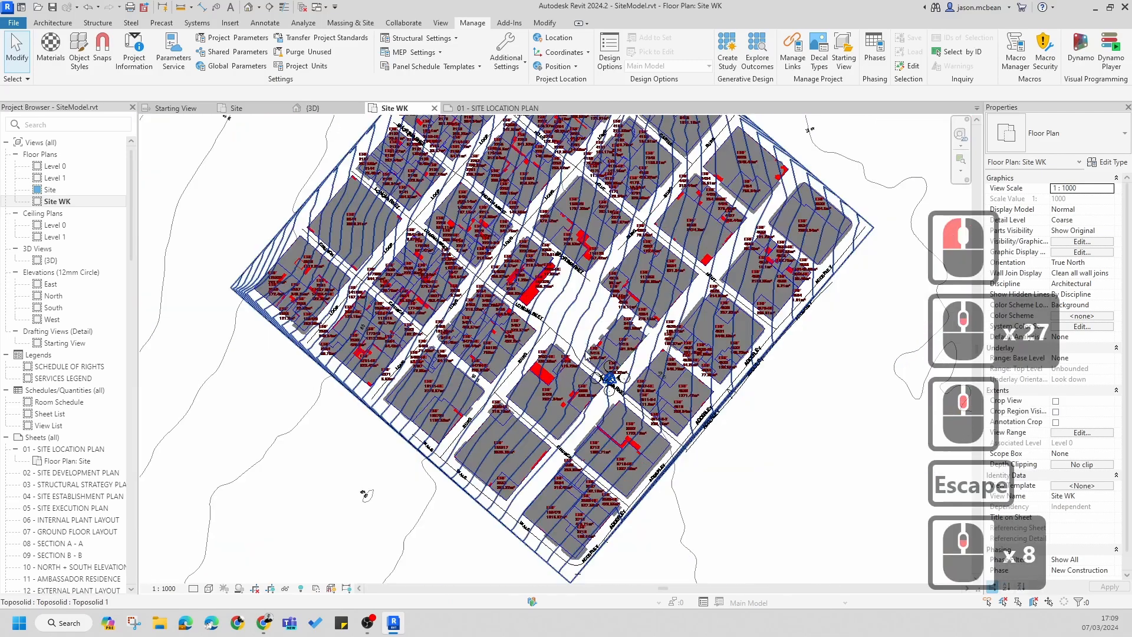
{"action": "key", "text": "Escape"}
{"action": "left_click", "coordinate": [757, 448]}
{"action": "middle_click_drag", "start_coordinate": [756, 444], "coordinate": [718, 460]}
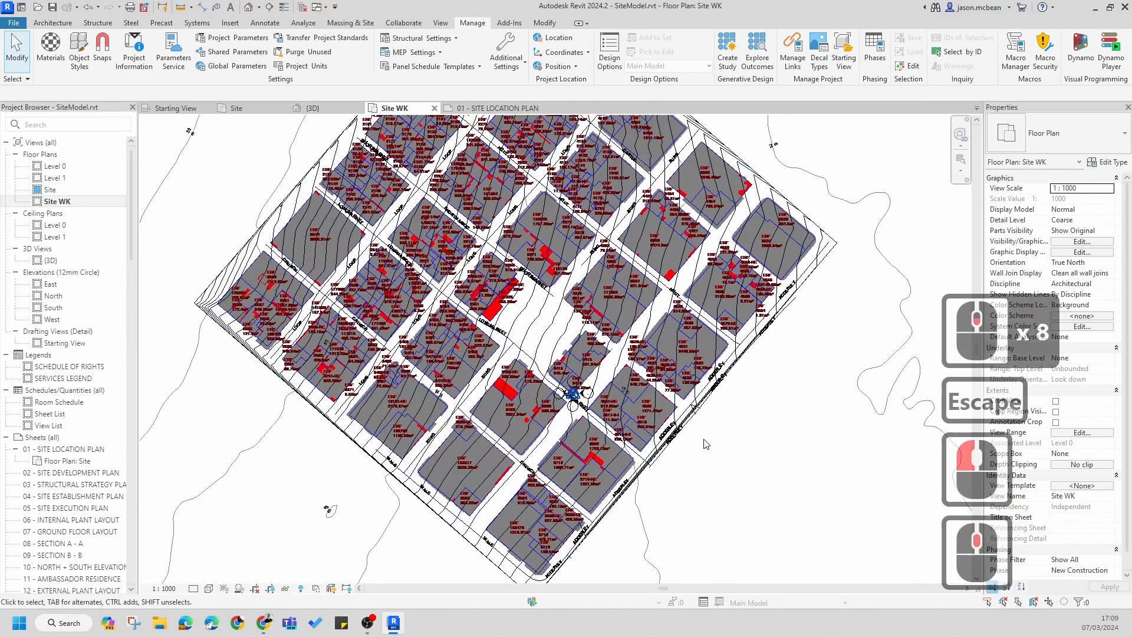
{"action": "key", "text": "Escape"}
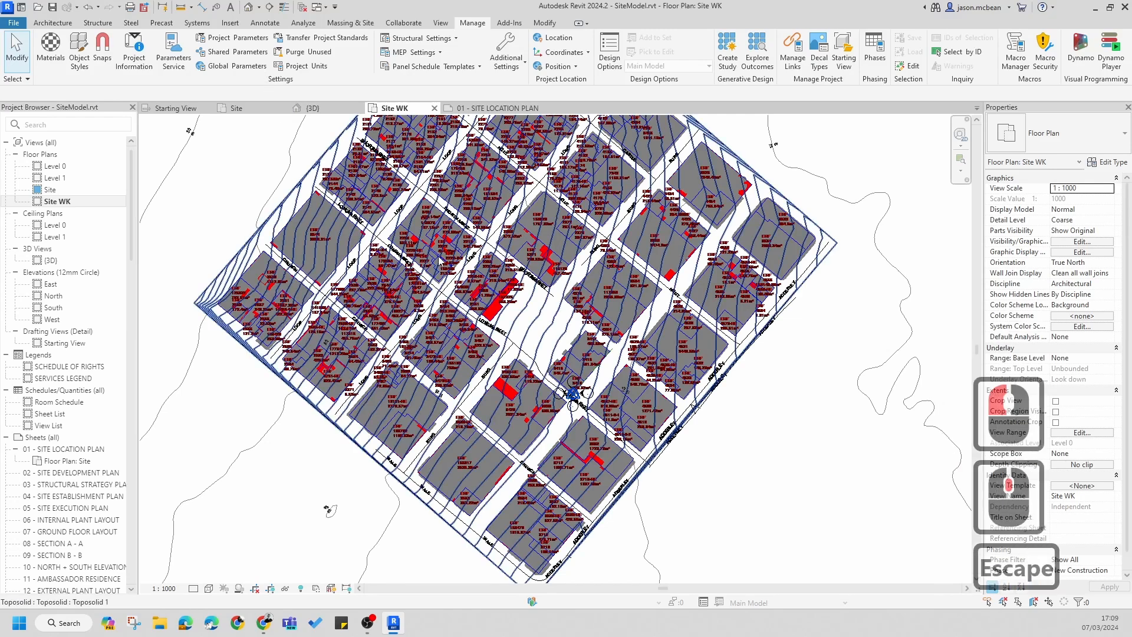
{"action": "middle_click_drag", "start_coordinate": [436, 273], "coordinate": [417, 305]}
{"action": "key", "text": "Escape"}
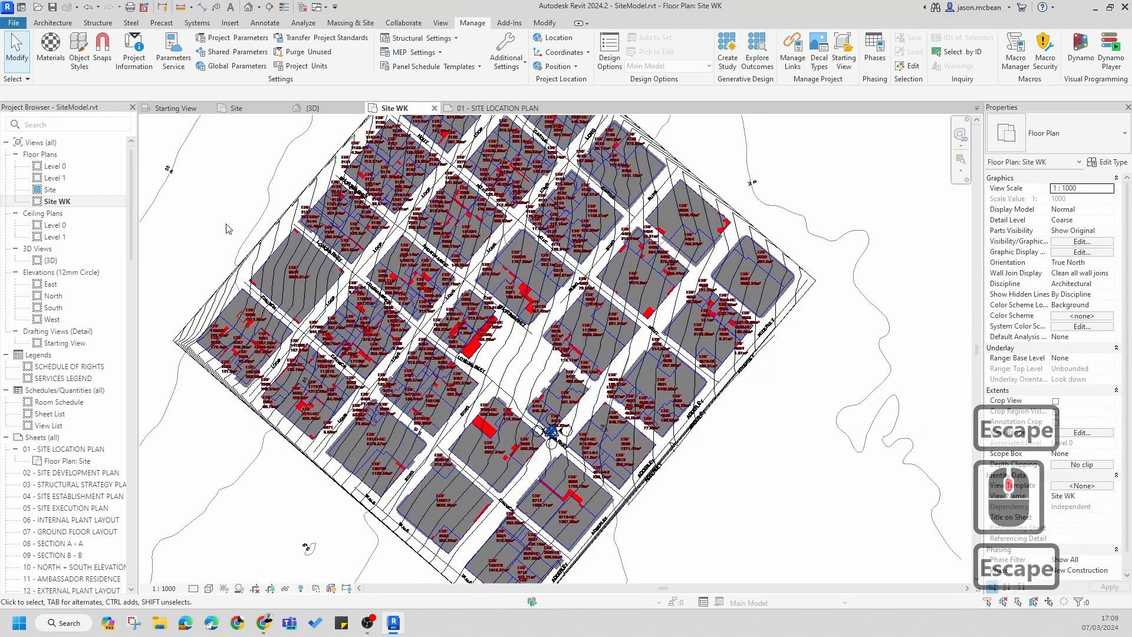
{"action": "key", "text": "Escape"}
- Create an in-place model in the Generic Models category and name it Context
{"action": "left_click", "coordinate": [51, 23]}
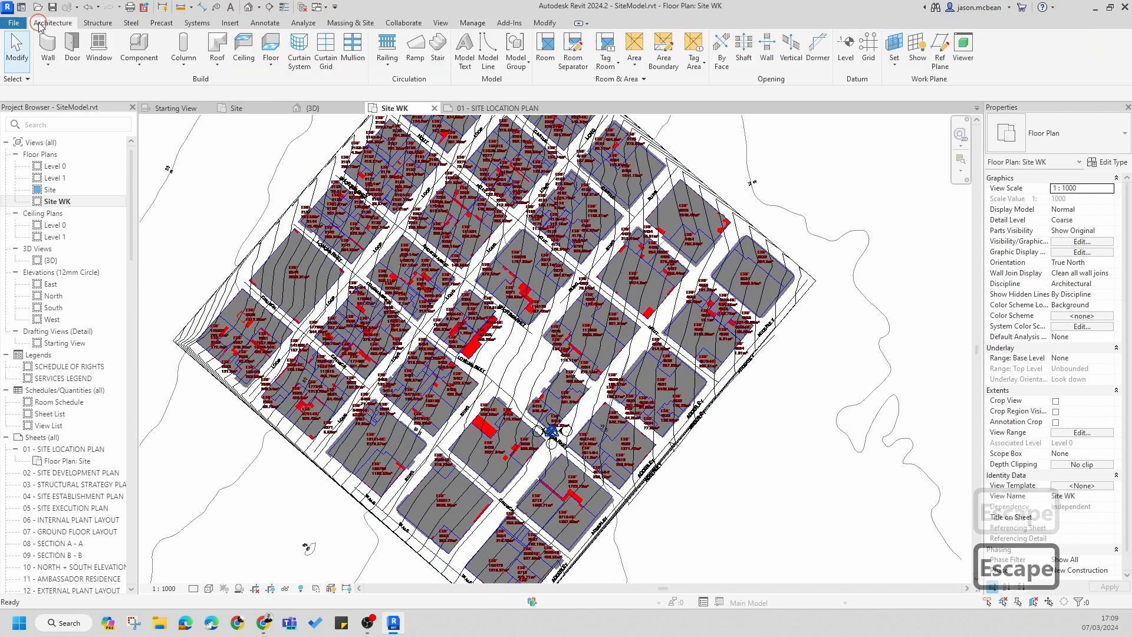
{"action": "left_click", "coordinate": [140, 58]}
{"action": "left_click", "coordinate": [161, 116]}
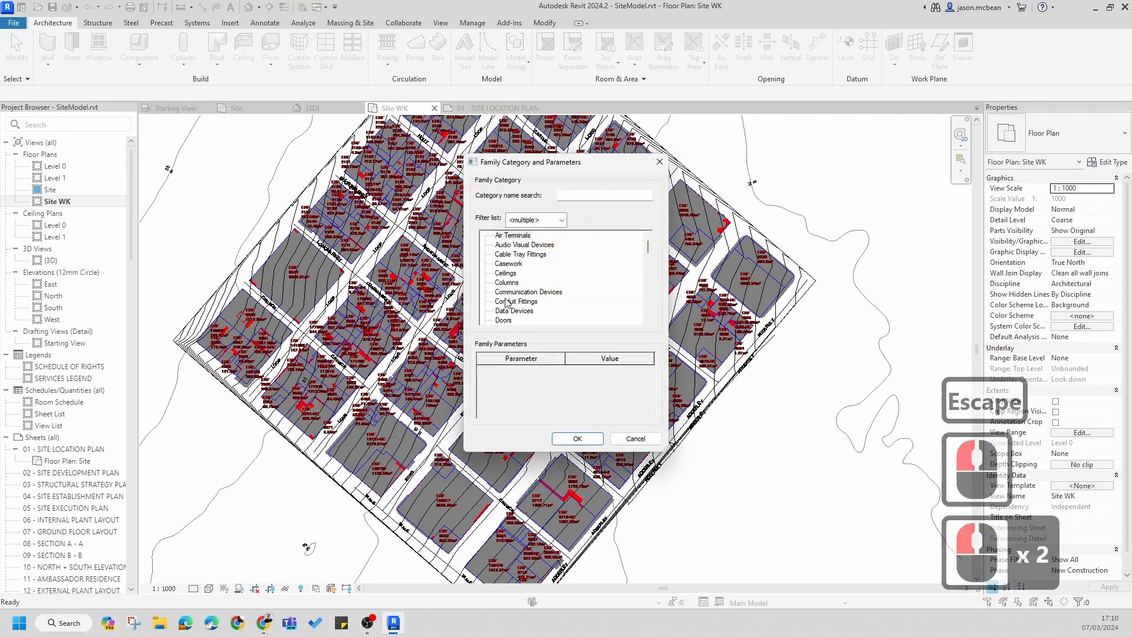
{"action": "left_click", "coordinate": [513, 302]}
{"action": "scroll", "coordinate": [525, 308], "scroll_direction": "down", "scroll_amount": 5}
{"action": "key", "text": "g"}
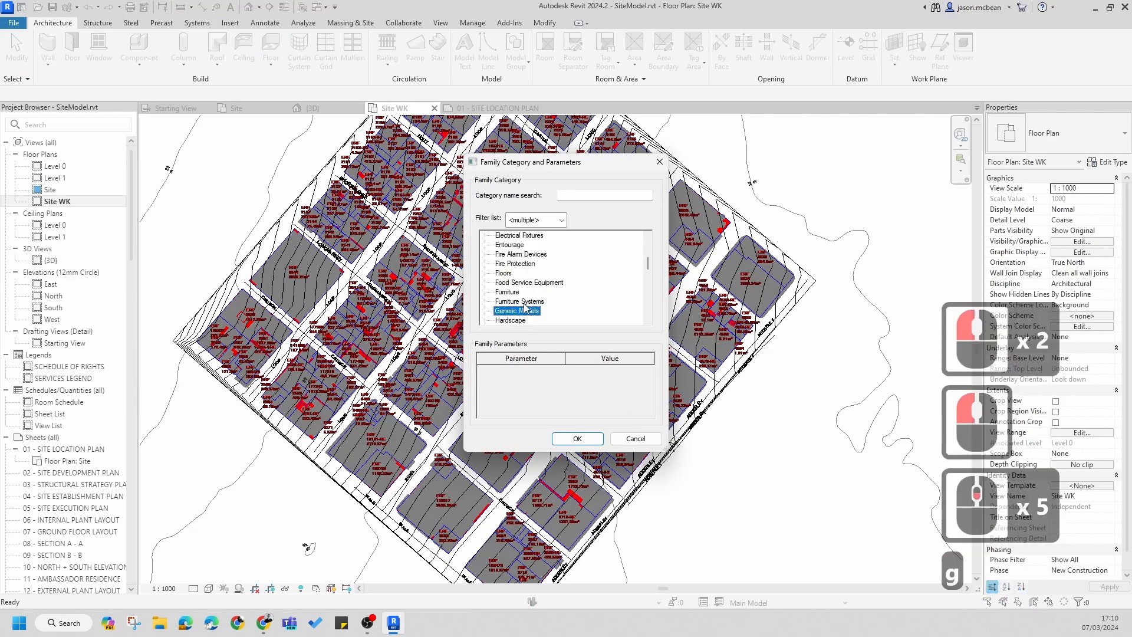
{"action": "double_click", "coordinate": [529, 312]}
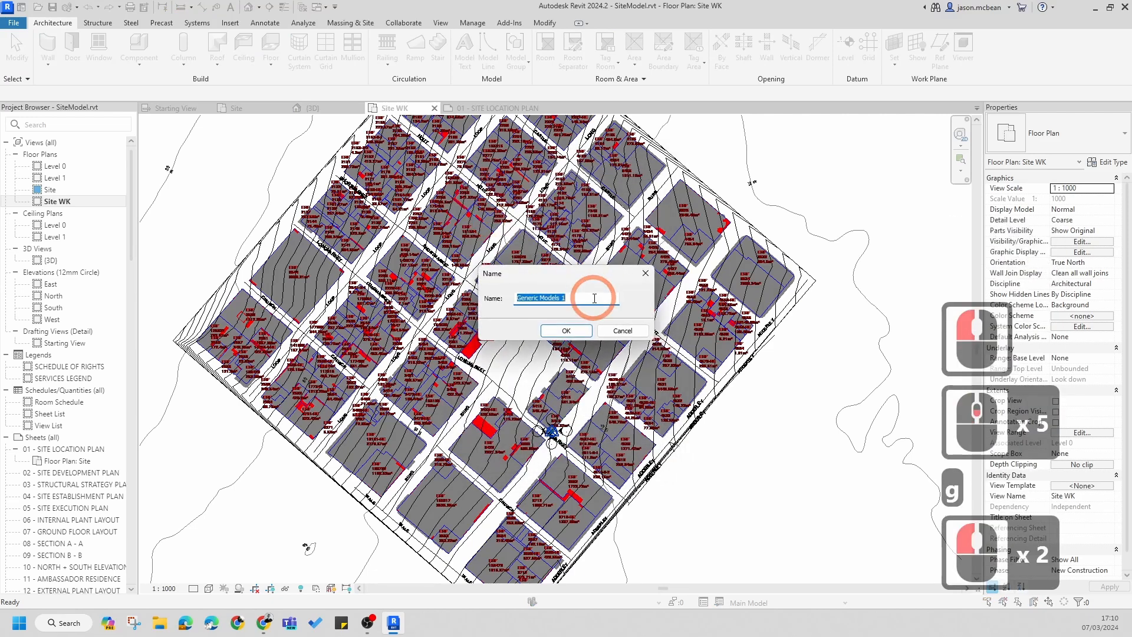
{"action": "type", "text": "Con"}
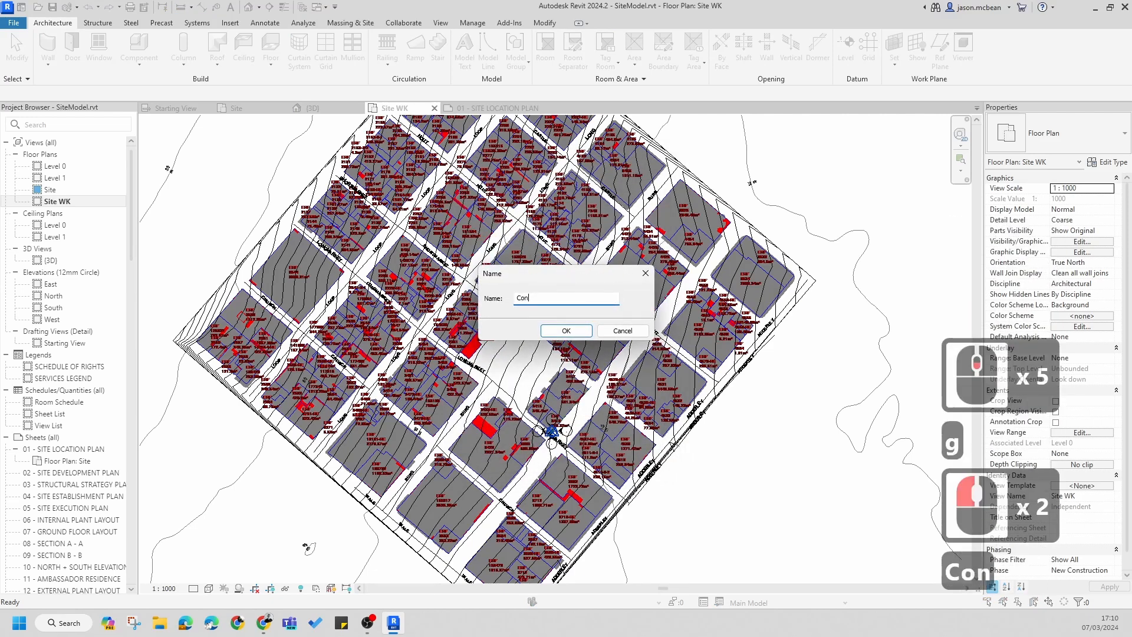
{"action": "type", "text": "text"}
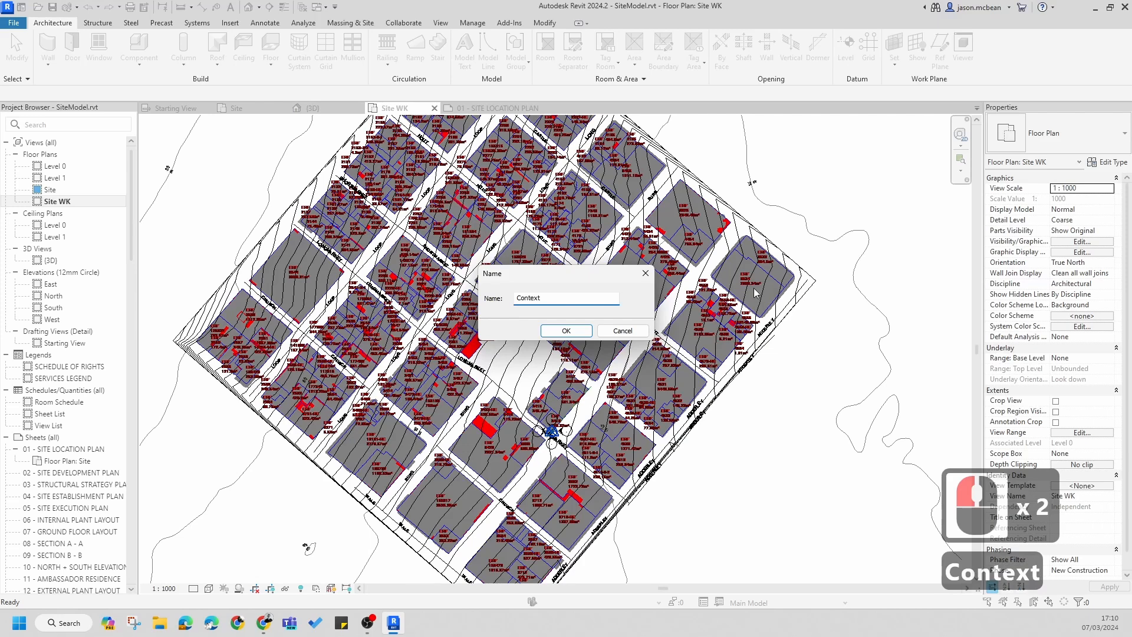
{"action": "left_click", "coordinate": [570, 330]}
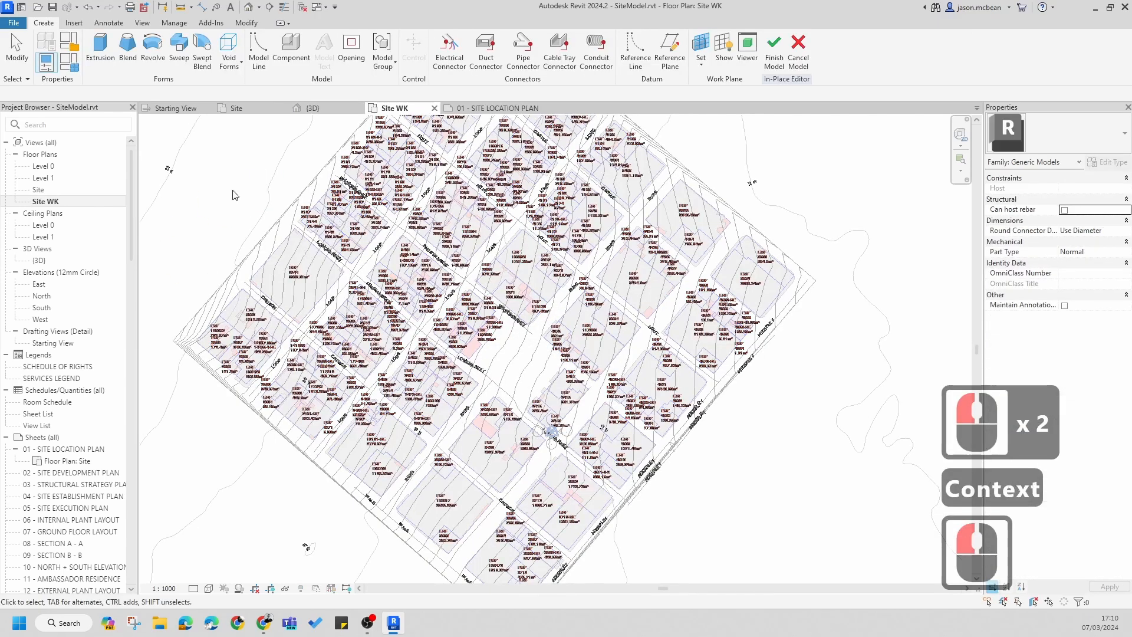
- Link the FormIt file SiteContext.axm into the in-place model in metres, positioned Auto - Origin to Internal Origin on Level 0
{"action": "left_click", "coordinate": [73, 23]}
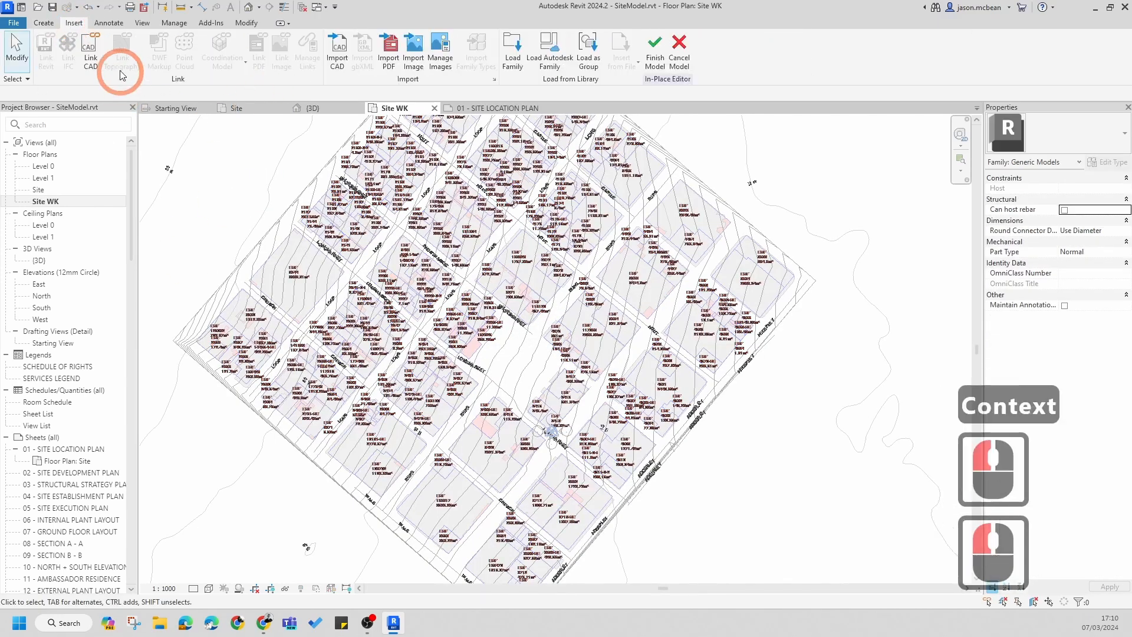
{"action": "left_click", "coordinate": [91, 50]}
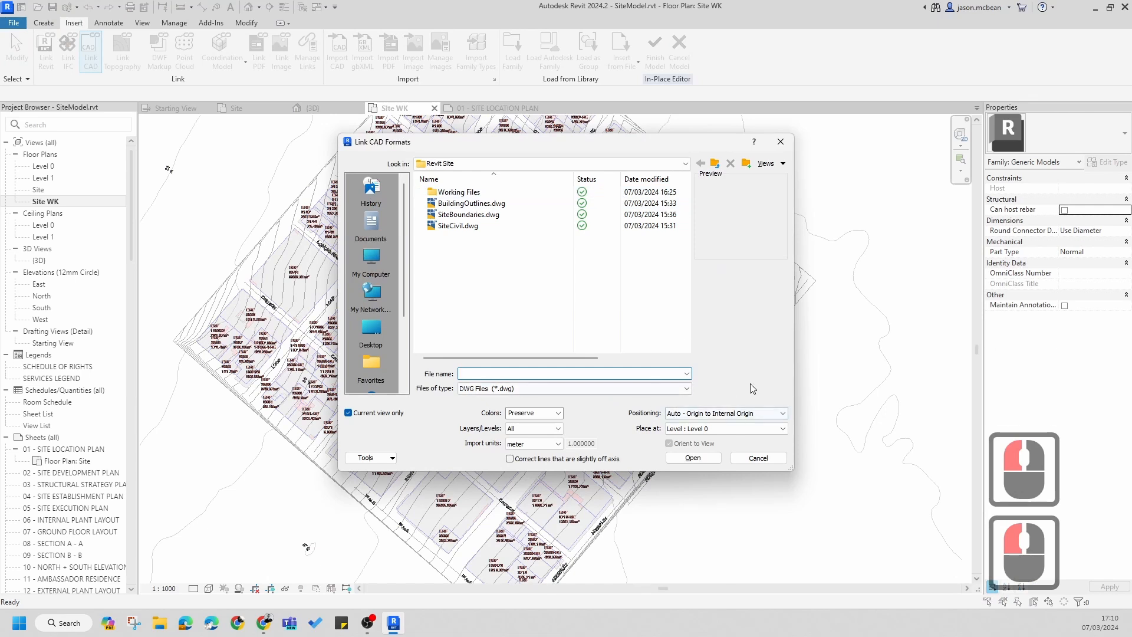
{"action": "left_click", "coordinate": [596, 388]}
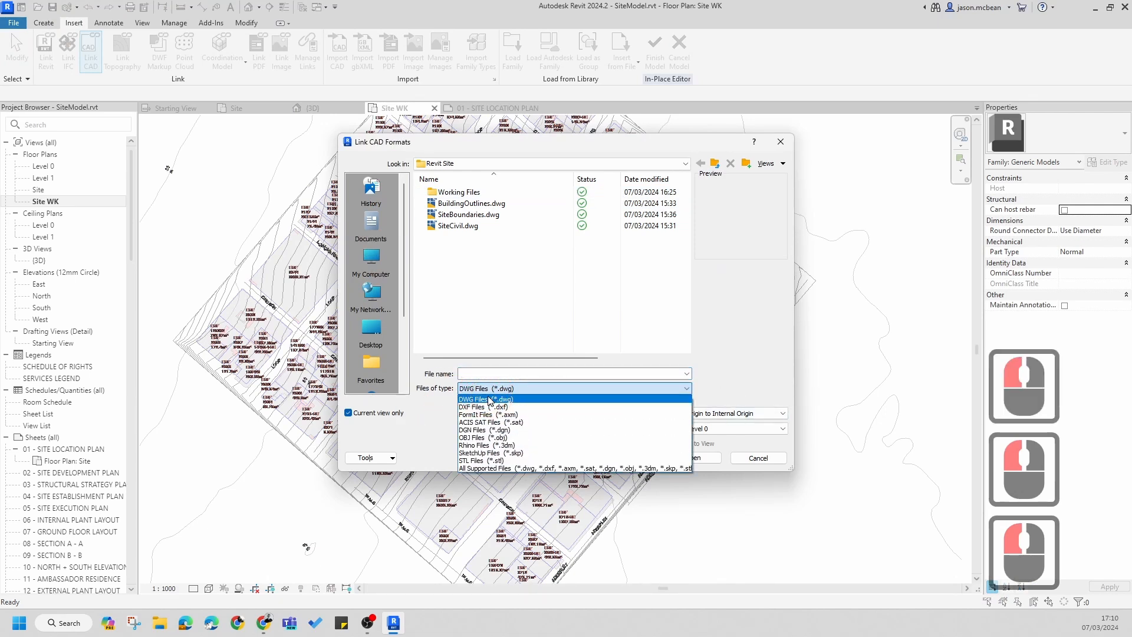
{"action": "left_click", "coordinate": [488, 414]}
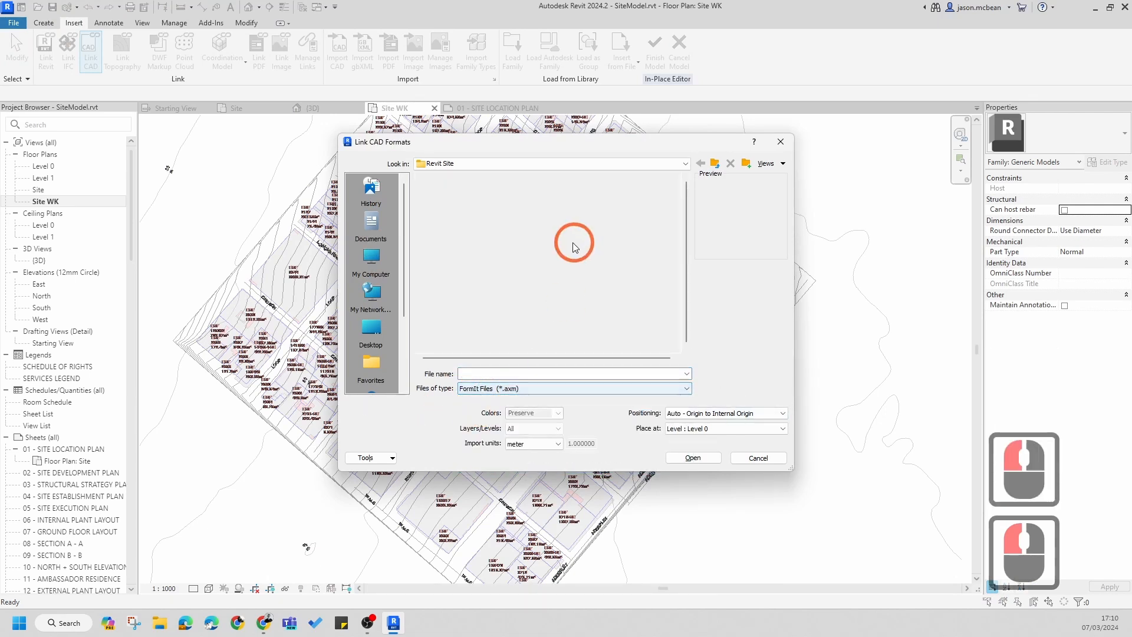
{"action": "left_click", "coordinate": [452, 204]}
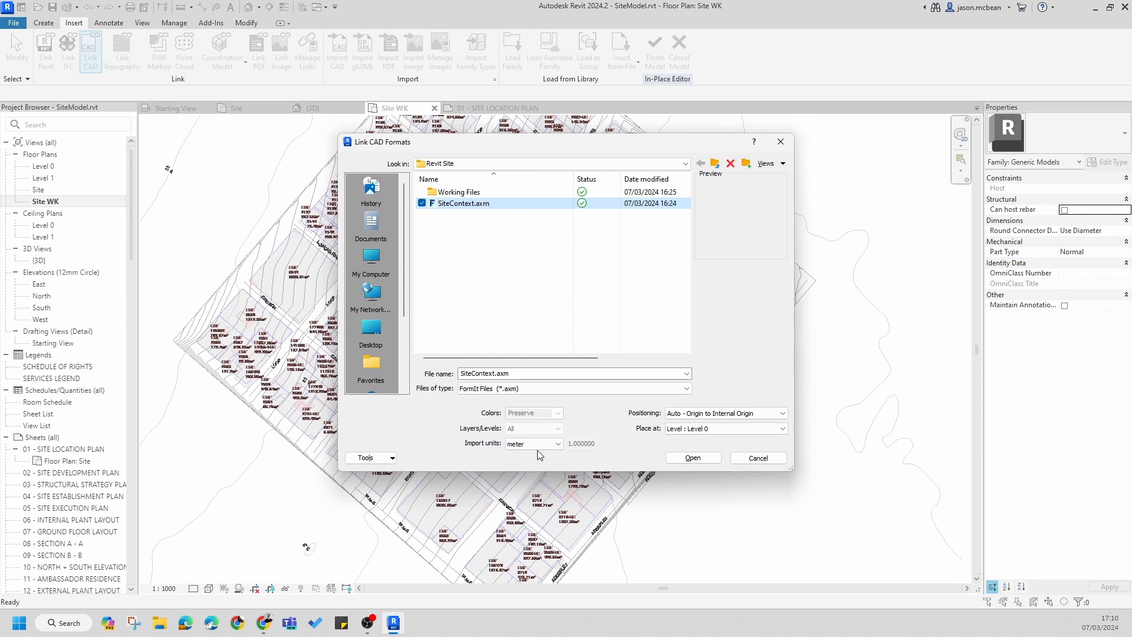
{"action": "left_click", "coordinate": [692, 459]}
{"action": "left_click", "coordinate": [770, 406]}
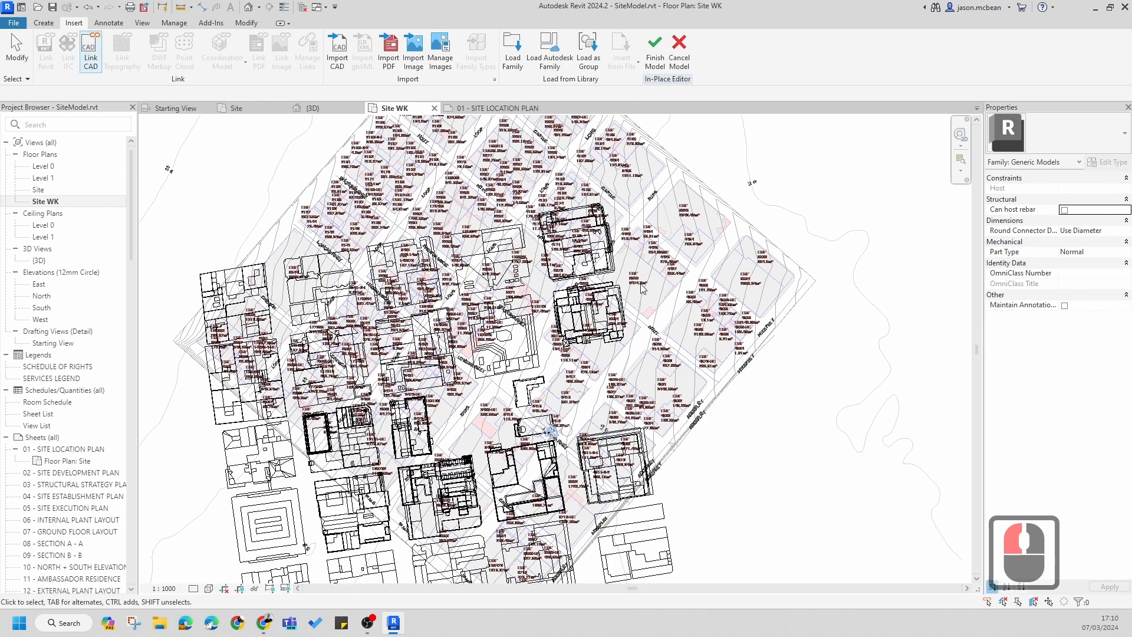
- Try to rotate the linked SiteContext.axm buildings by 310.78° about the plot corner on Longmarket
{"action": "scroll", "coordinate": [643, 288], "scroll_direction": "down", "scroll_amount": 4}
{"action": "left_click", "coordinate": [255, 350]}
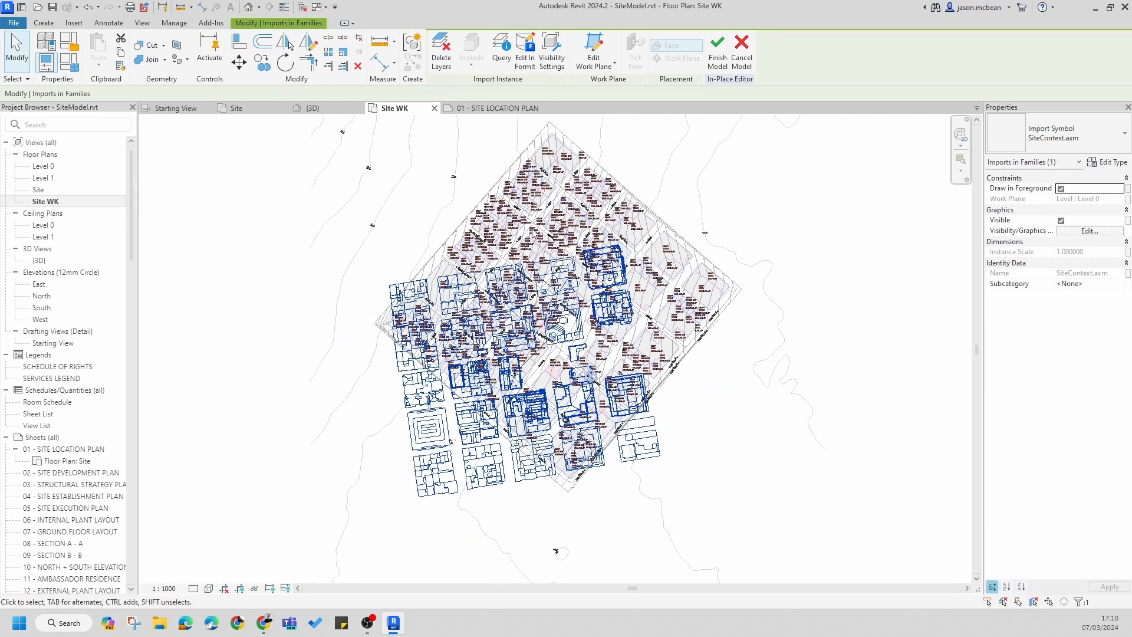
{"action": "left_click", "coordinate": [285, 62]}
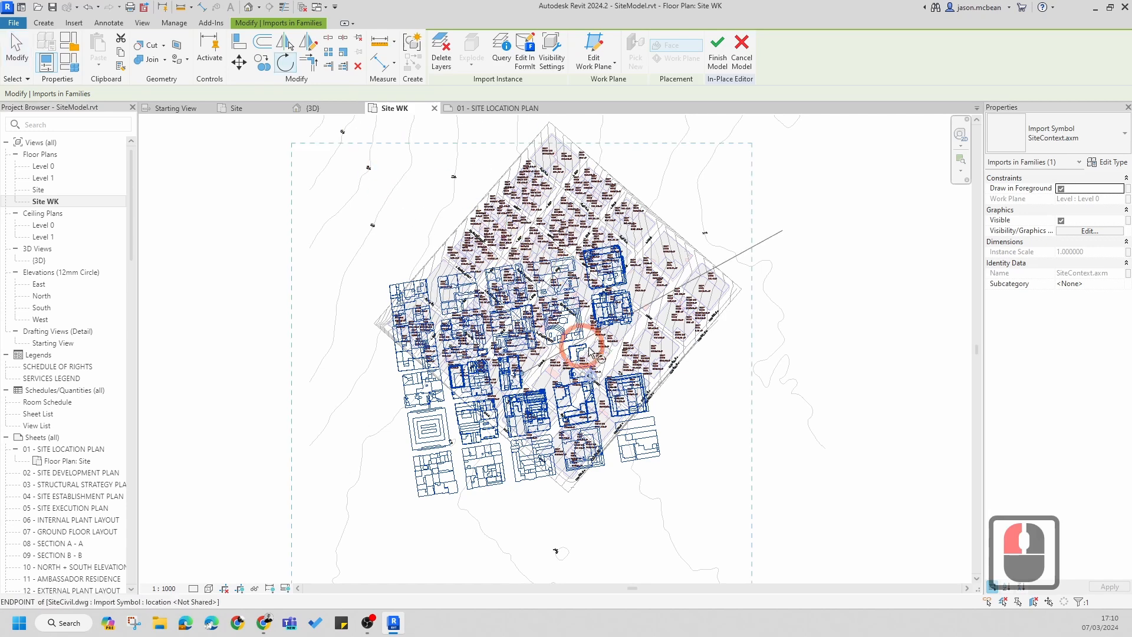
{"action": "scroll", "coordinate": [528, 372], "scroll_direction": "up", "scroll_amount": 7}
{"action": "left_click", "coordinate": [528, 371]}
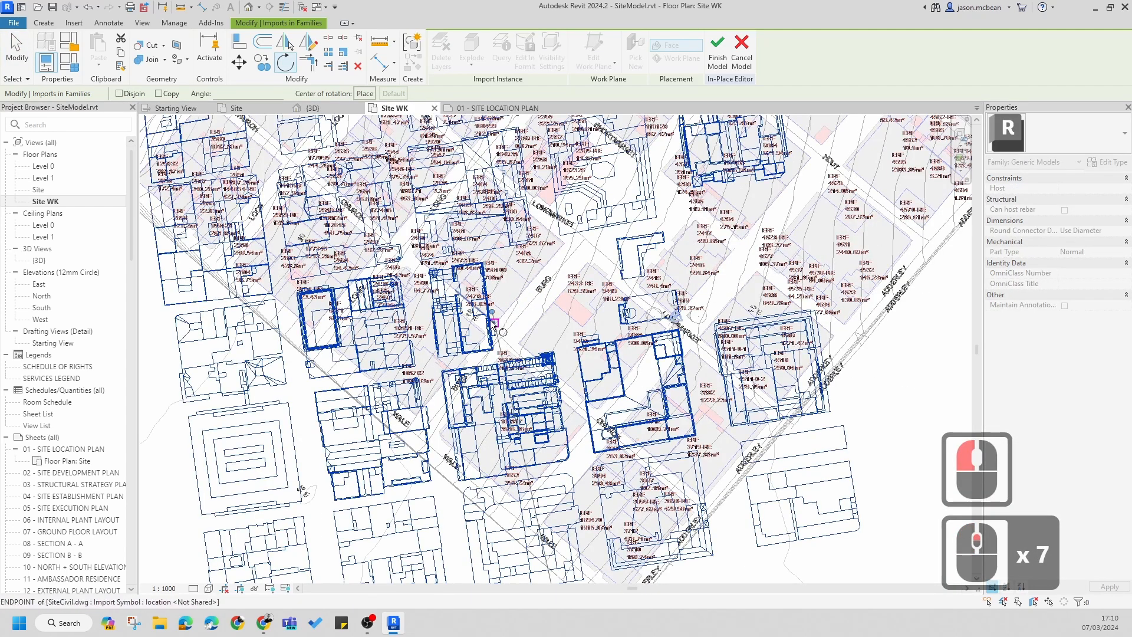
{"action": "left_click", "coordinate": [675, 322]}
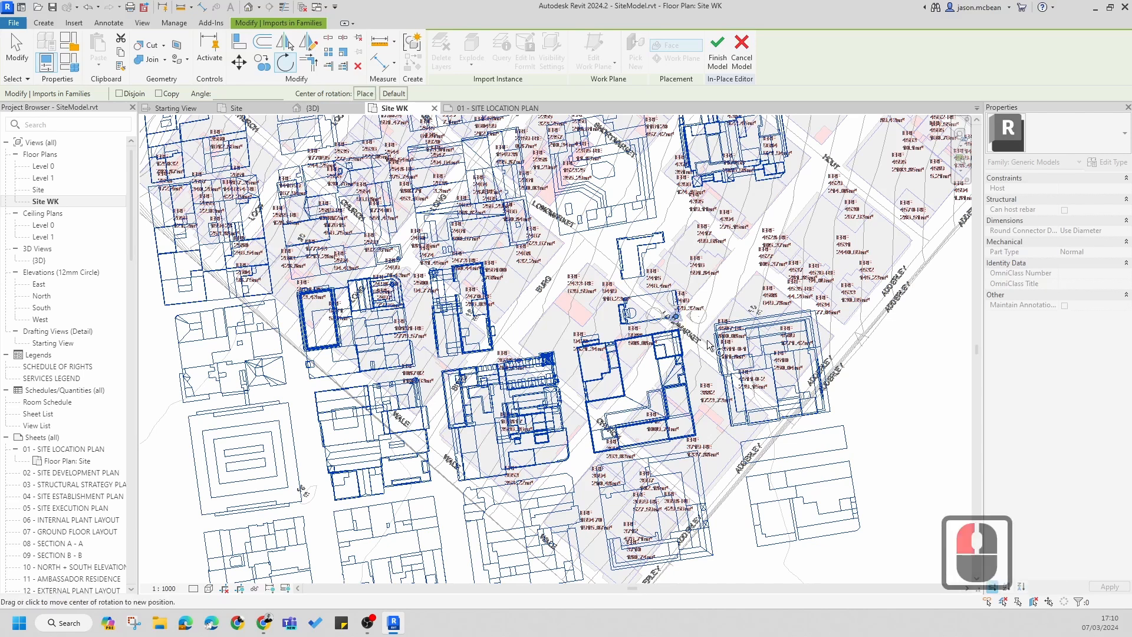
{"action": "left_click", "coordinate": [276, 97]}
{"action": "left_click", "coordinate": [236, 98]}
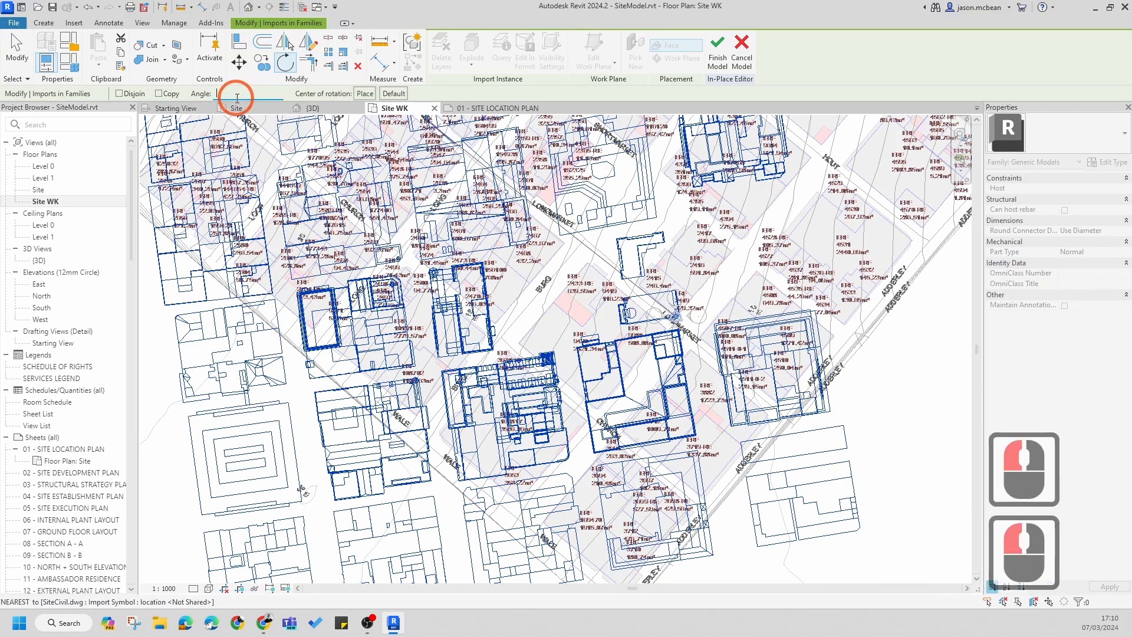
{"action": "type", "text": "310.78"}
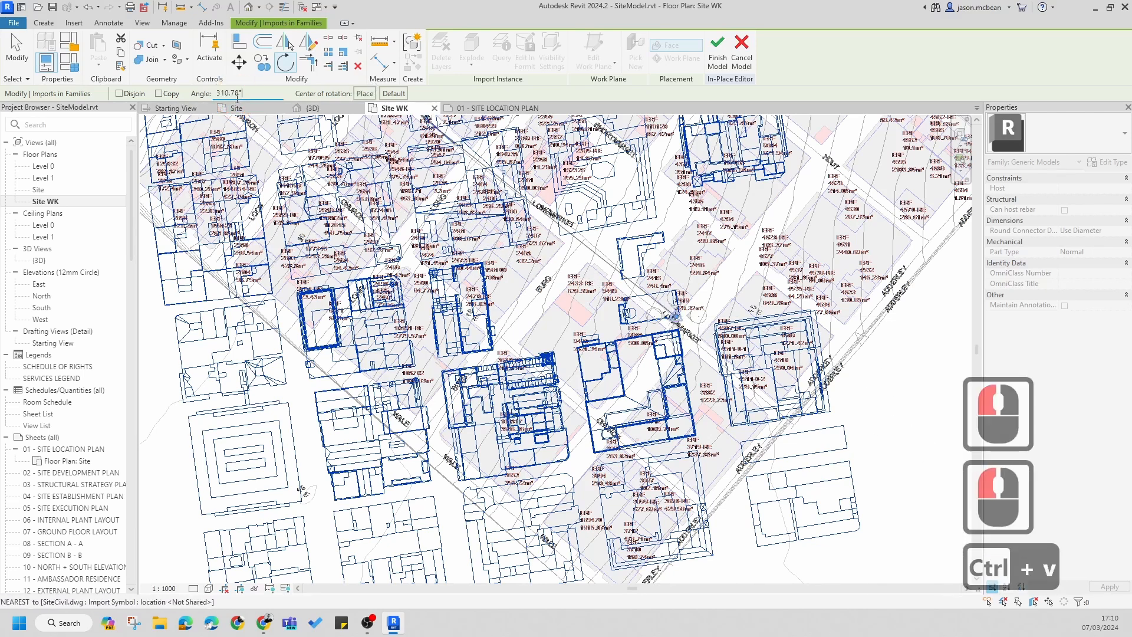
{"action": "left_click", "coordinate": [822, 304]}
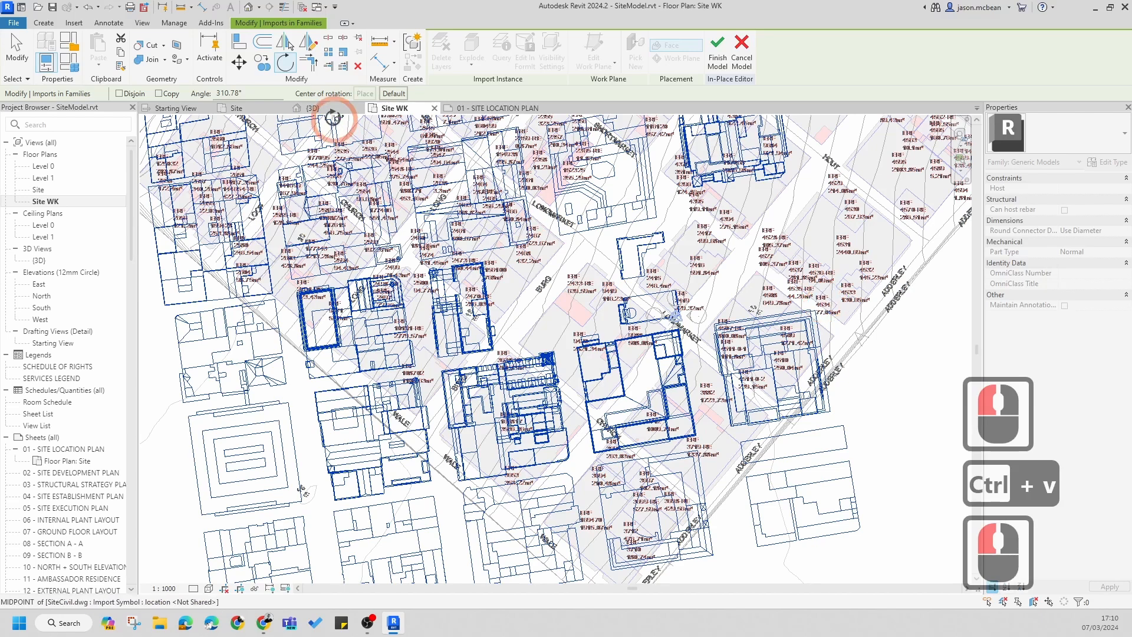
{"action": "key", "text": "Return"}
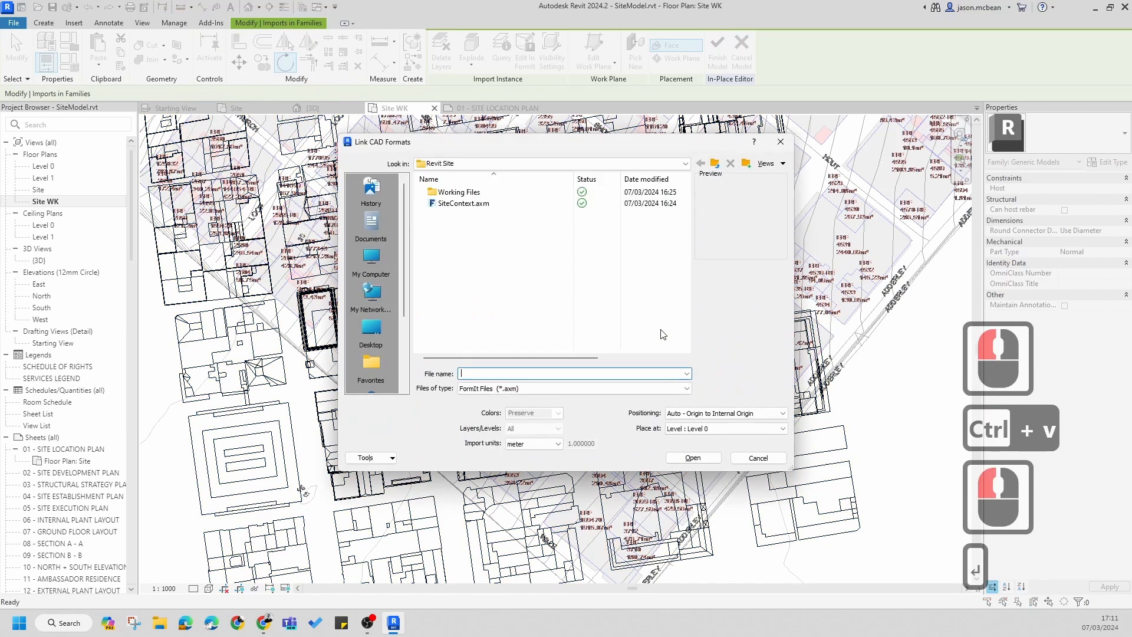
{"action": "key", "text": "Escape"}
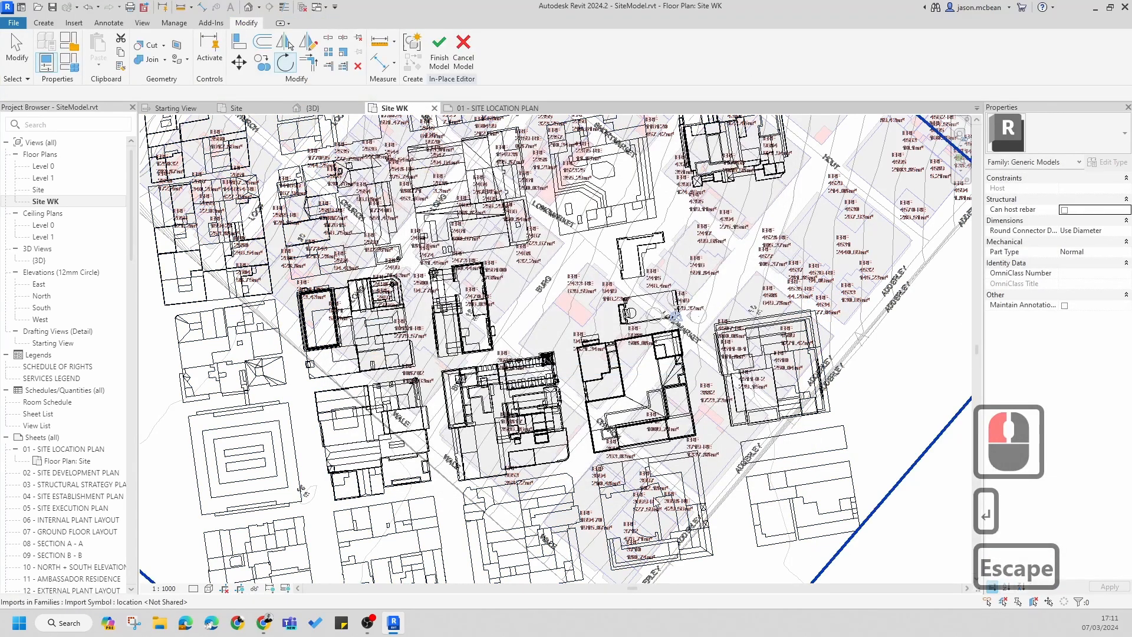
{"action": "left_click", "coordinate": [705, 429]}
{"action": "left_click", "coordinate": [389, 230]}
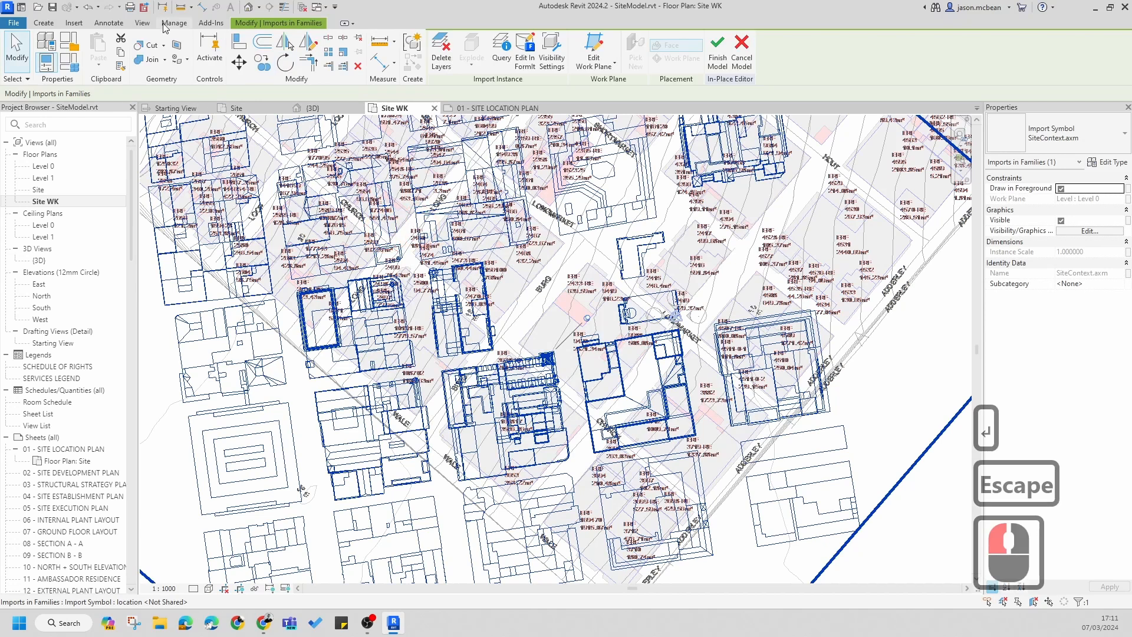
{"action": "left_click", "coordinate": [285, 62]}
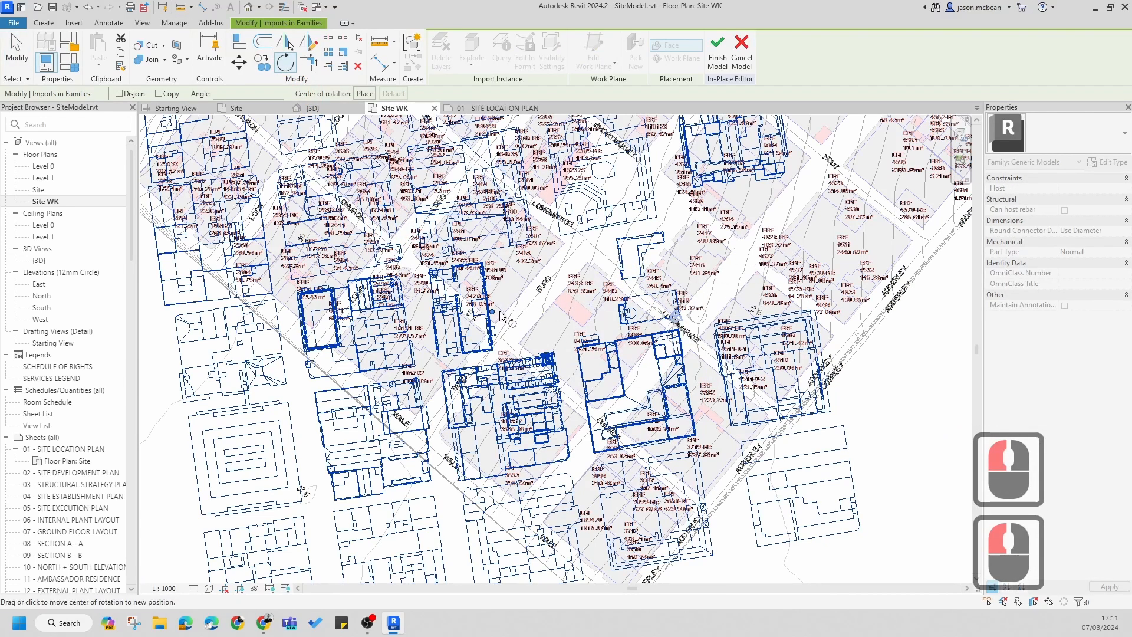
{"action": "key", "text": "Escape"}
{"action": "scroll", "coordinate": [566, 354], "scroll_direction": "down", "scroll_amount": 6}
{"action": "key", "text": "Escape"}
{"action": "left_click", "coordinate": [573, 334]}
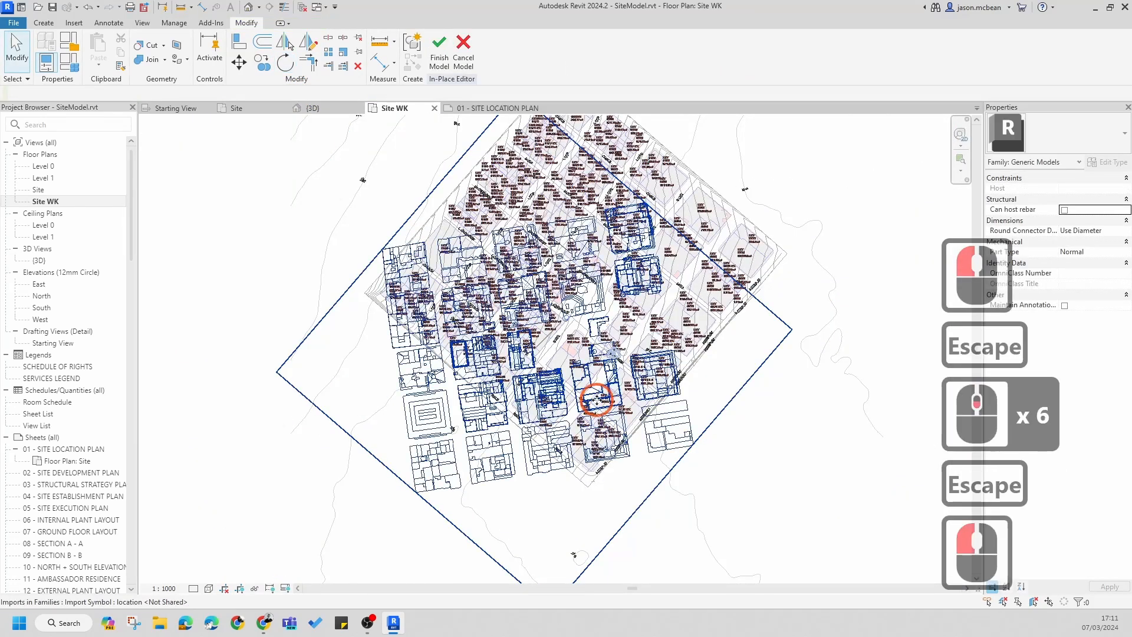
{"action": "left_click", "coordinate": [536, 322]}
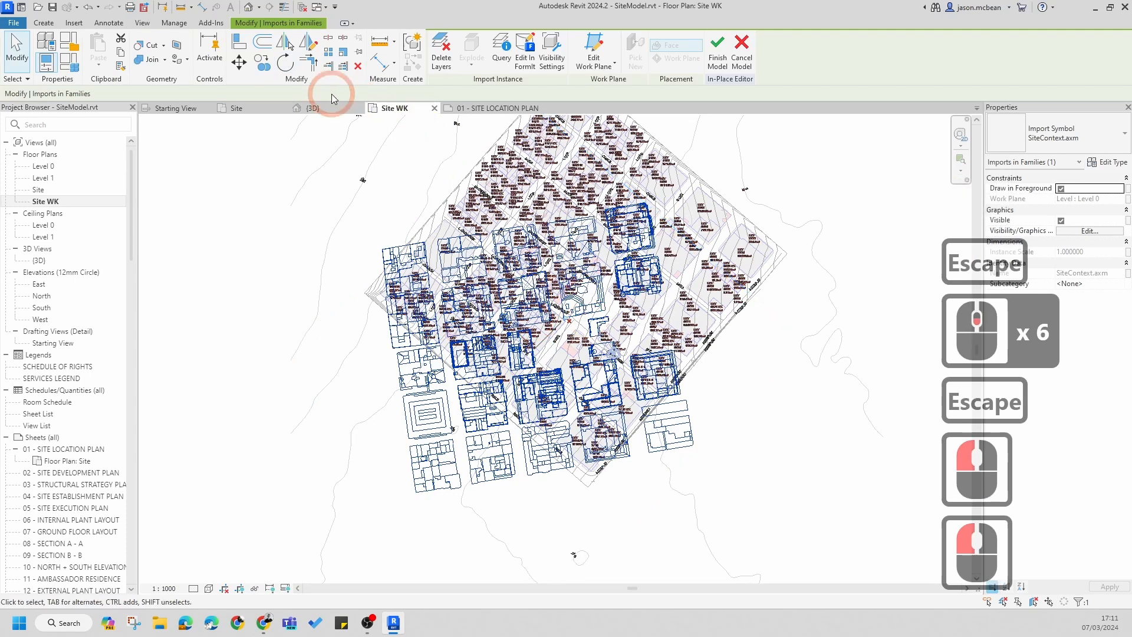
{"action": "key", "text": "Escape"}
- Start rotating the linked SiteContext.axm buildings, placing the centre of rotation on the Project Base Point at the Longmarket plot corner
{"action": "left_click", "coordinate": [678, 430]}
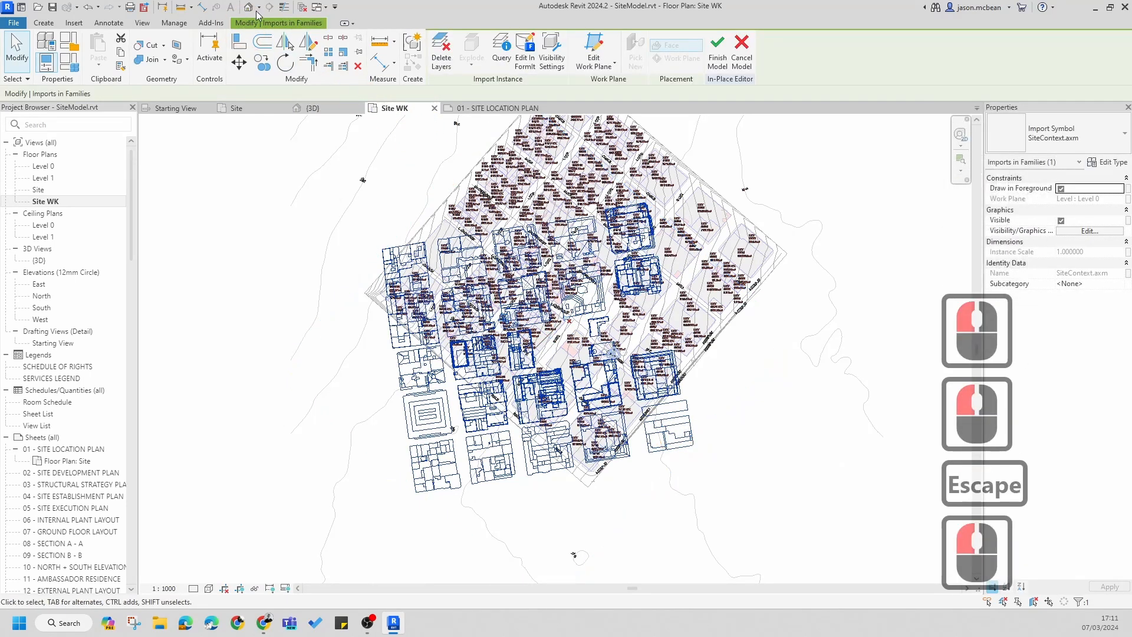
{"action": "scroll", "coordinate": [500, 440], "scroll_direction": "up", "scroll_amount": 6}
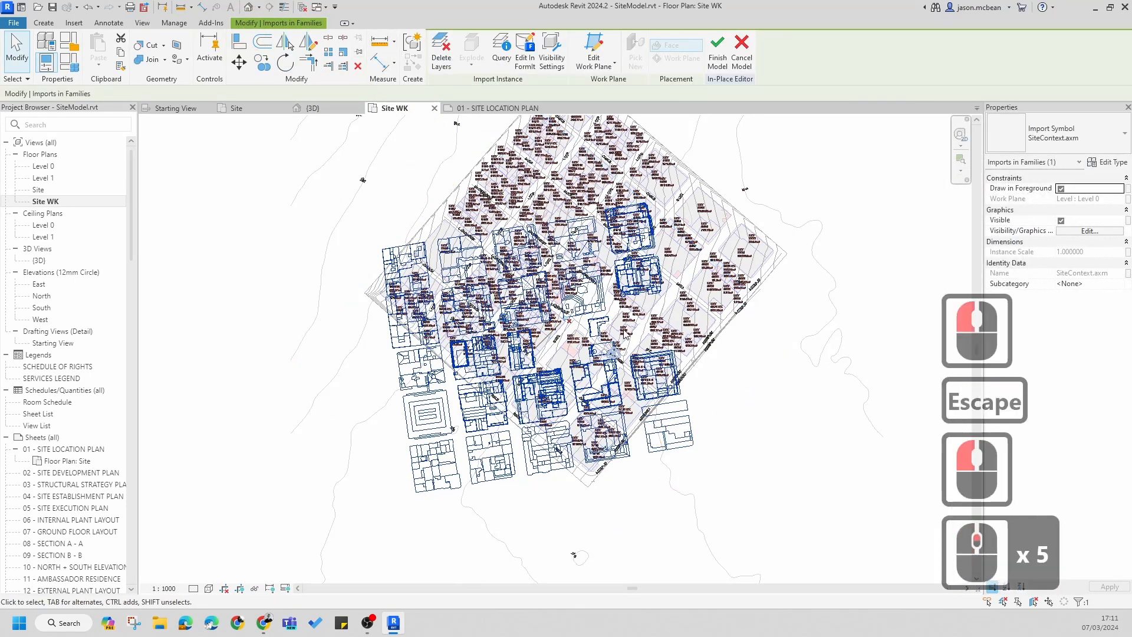
{"action": "left_click", "coordinate": [285, 63]}
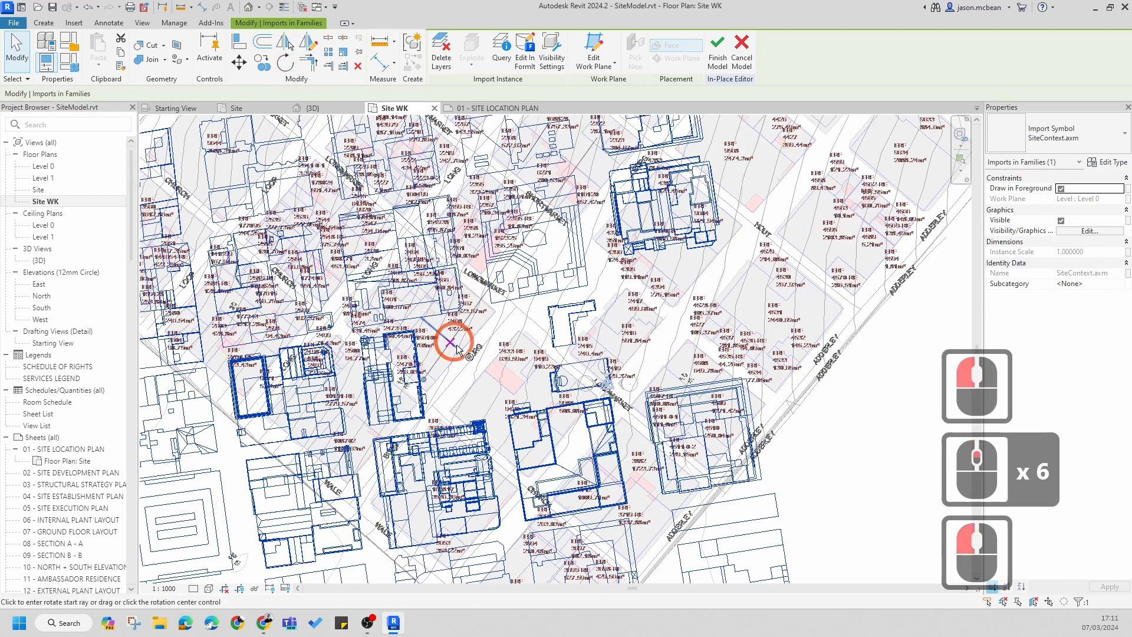
{"action": "scroll", "coordinate": [414, 370], "scroll_direction": "up", "scroll_amount": 4}
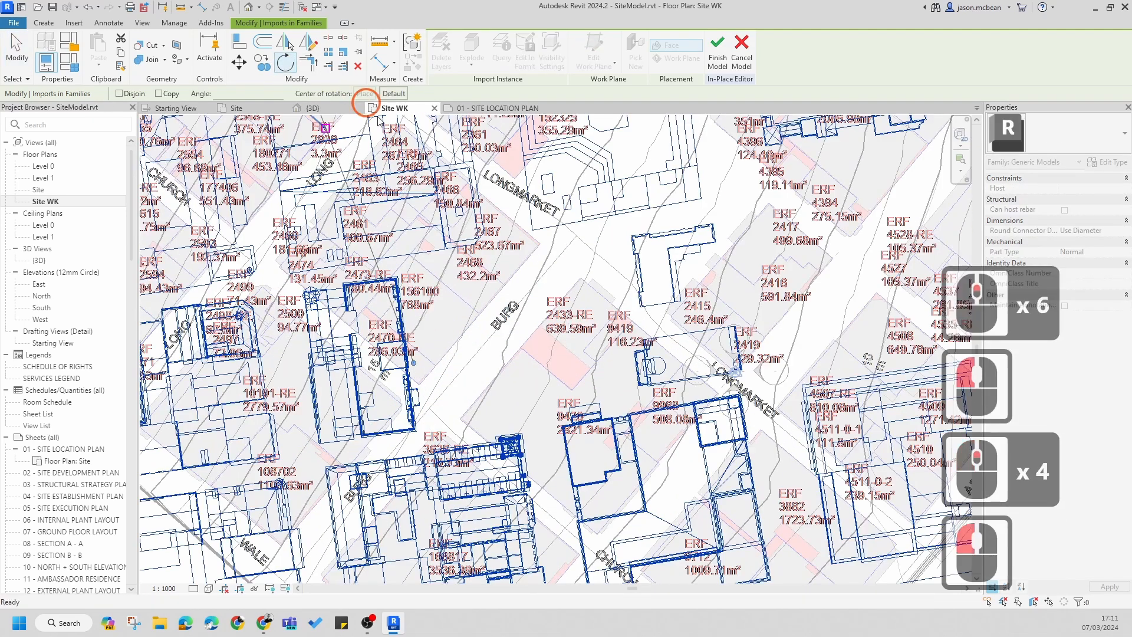
{"action": "left_click", "coordinate": [734, 371]}
{"action": "scroll", "coordinate": [735, 372], "scroll_direction": "up", "scroll_amount": 13}
{"action": "scroll", "coordinate": [713, 361], "scroll_direction": "up", "scroll_amount": 19}
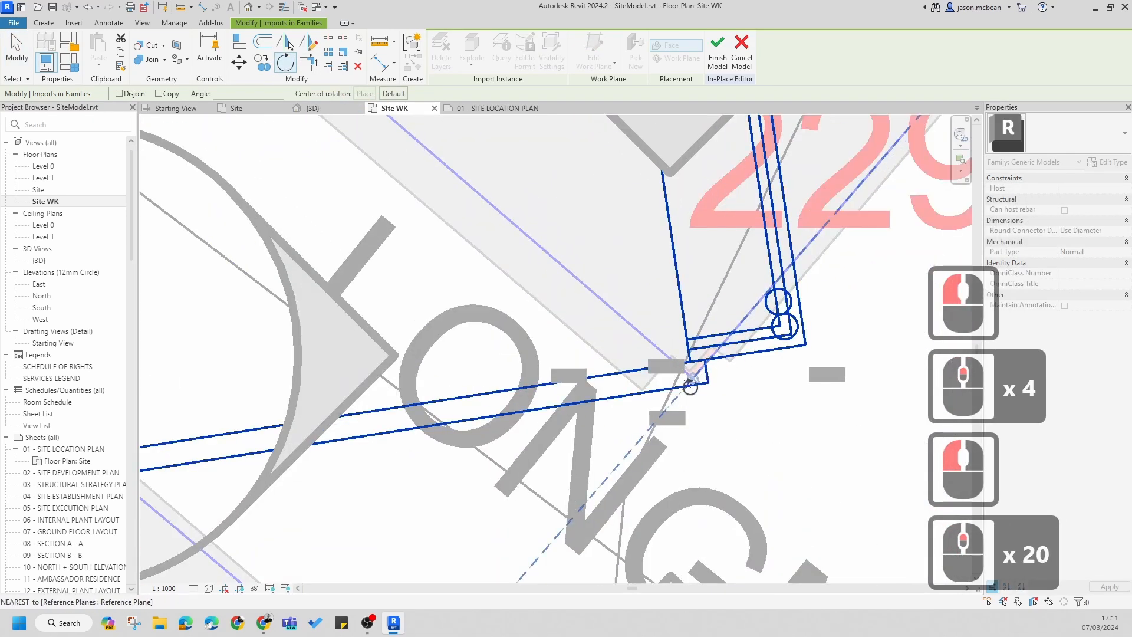
{"action": "left_click", "coordinate": [682, 380]}
{"action": "scroll", "coordinate": [682, 380], "scroll_direction": "down", "scroll_amount": 20}
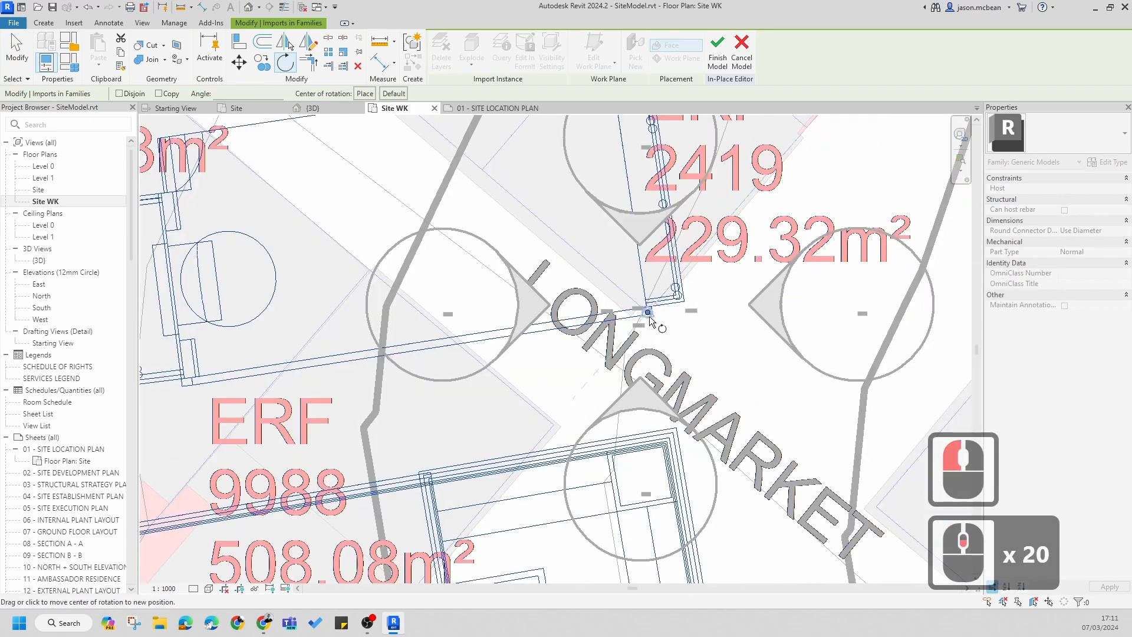
- Apply a rotation angle of 310.78° to the linked SiteContext.axm buildings
{"action": "scroll", "coordinate": [649, 338], "scroll_direction": "down", "scroll_amount": 6}
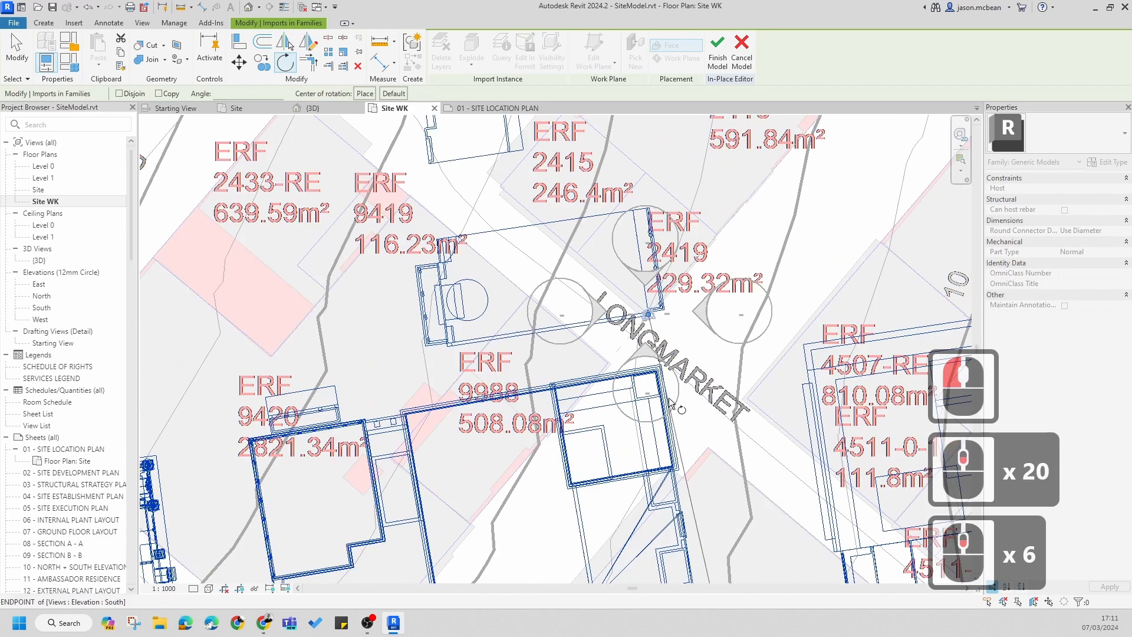
{"action": "left_click", "coordinate": [233, 92]}
{"action": "type", "text": "310.28°"}
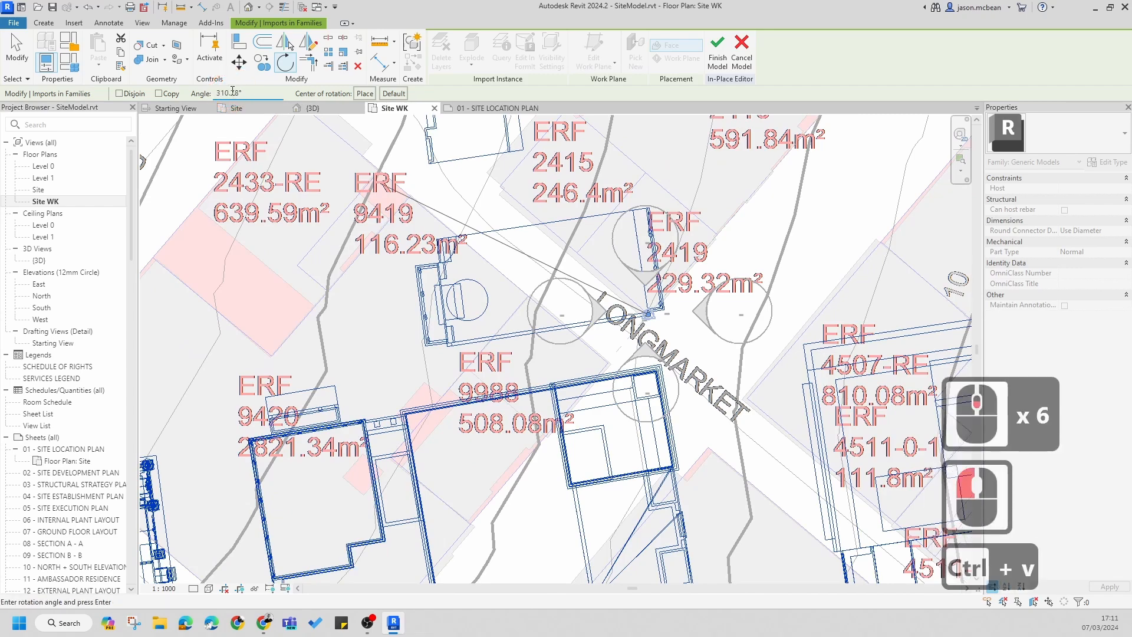
{"action": "key", "text": "Return"}
{"action": "scroll", "coordinate": [681, 383], "scroll_direction": "down", "scroll_amount": 8}
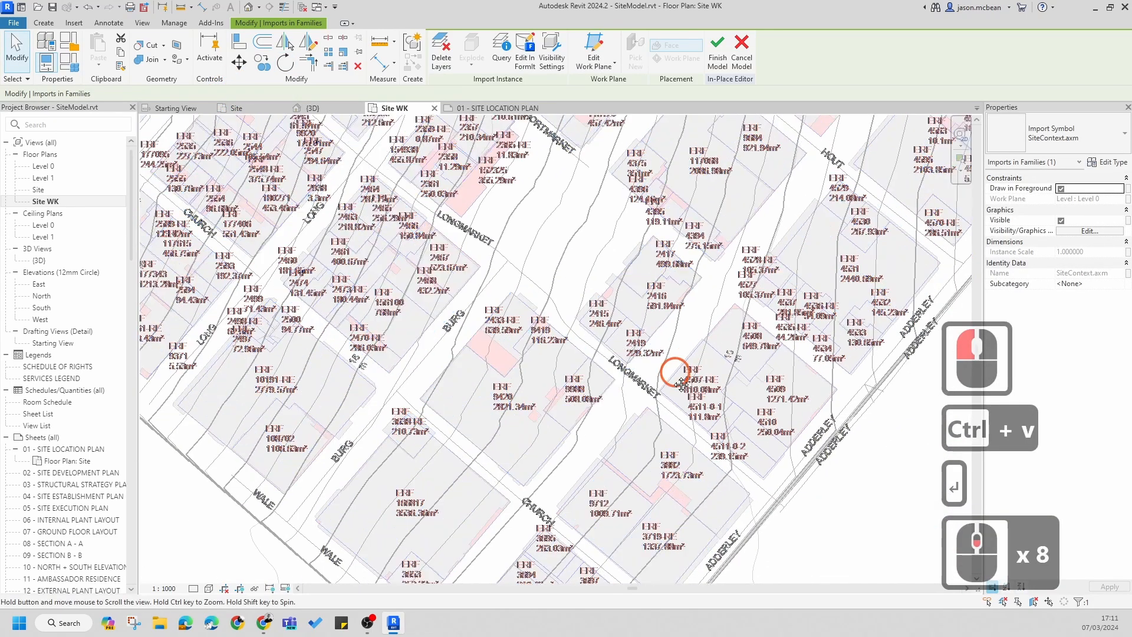
{"action": "middle_click_drag", "start_coordinate": [681, 383], "coordinate": [572, 502]}
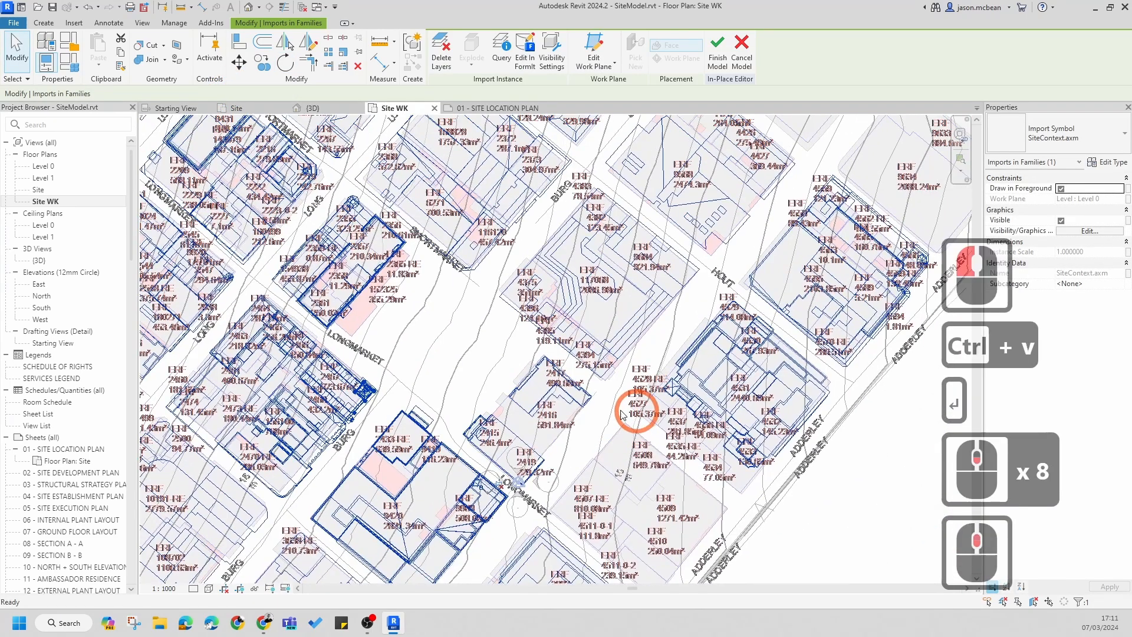
- Finish the in-place Context model and check that its buildings can be selected as one element
{"action": "left_click", "coordinate": [719, 57]}
{"action": "scroll", "coordinate": [784, 330], "scroll_direction": "down", "scroll_amount": 6}
{"action": "left_click", "coordinate": [805, 300]}
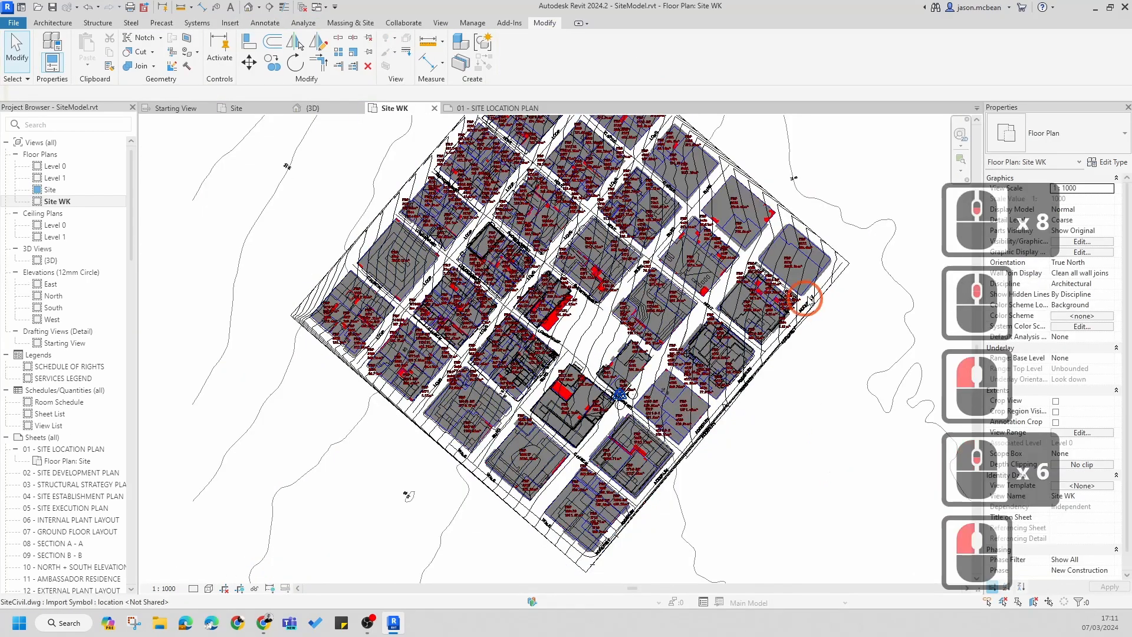
{"action": "key", "text": "Escape"}
{"action": "left_click", "coordinate": [731, 372]}
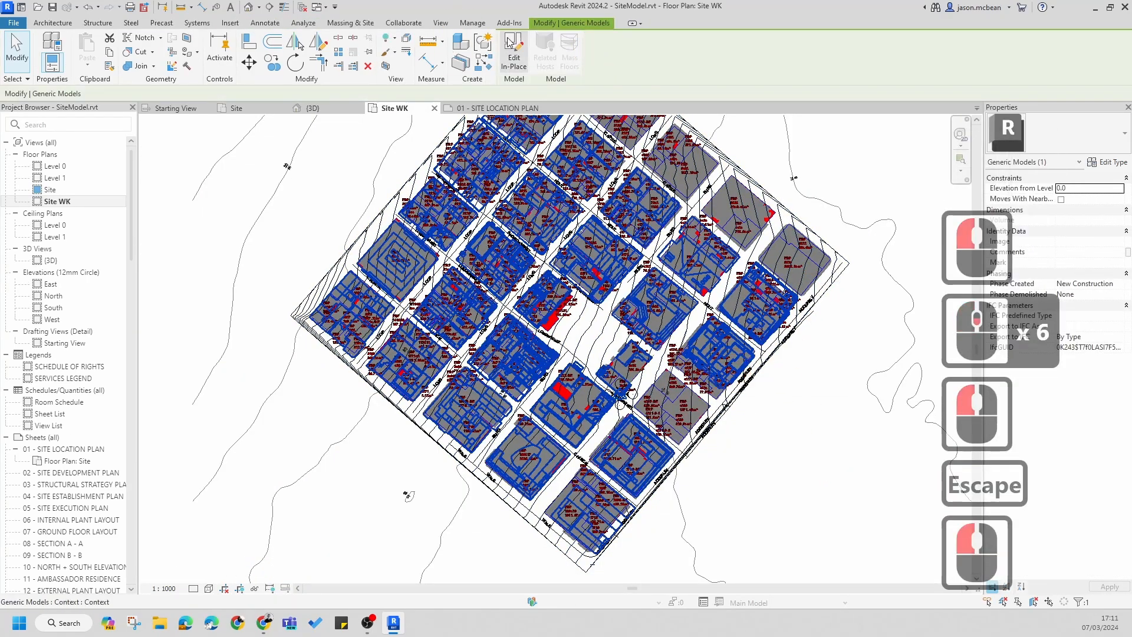
{"action": "key", "text": "Escape"}
{"action": "key", "text": "Escape"}
- Examine how the Context buildings sit on the site plots in the Site WK plan and in the default 3D view
{"action": "middle_click_drag", "start_coordinate": [696, 348], "coordinate": [656, 366]}
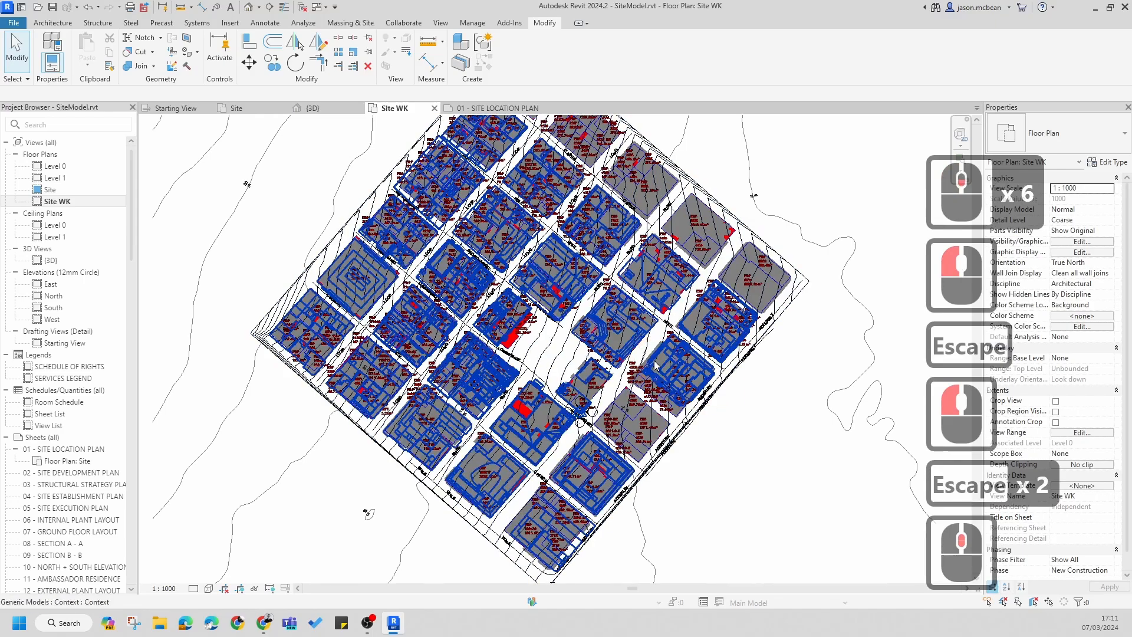
{"action": "scroll", "coordinate": [655, 365], "scroll_direction": "up", "scroll_amount": 2}
{"action": "scroll", "coordinate": [658, 413], "scroll_direction": "up", "scroll_amount": 4}
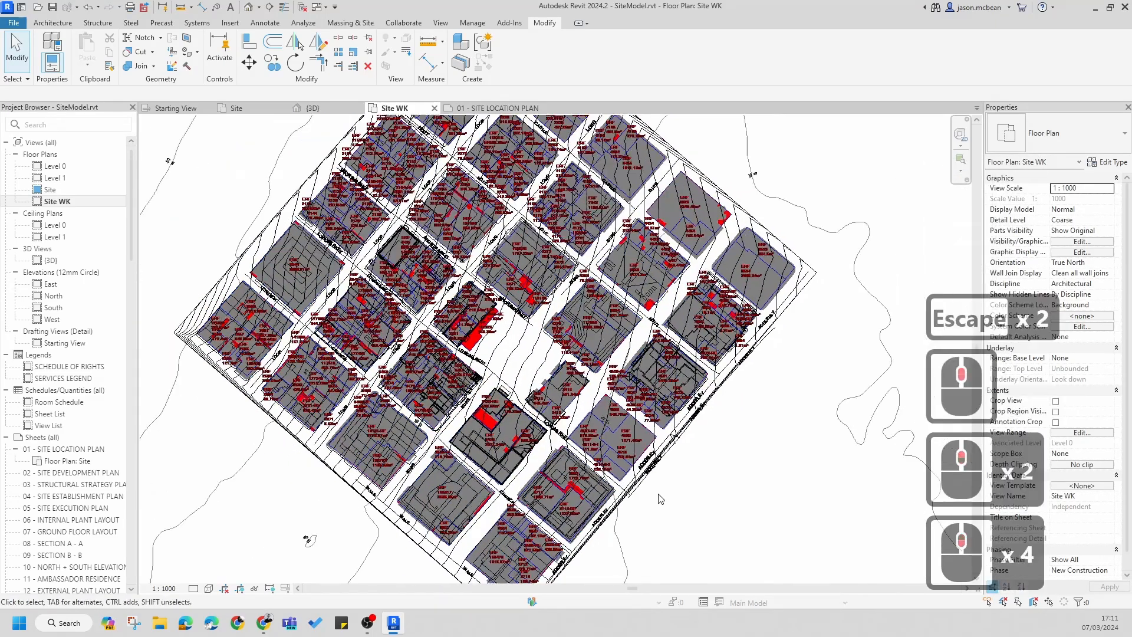
{"action": "scroll", "coordinate": [659, 498], "scroll_direction": "down", "scroll_amount": 3}
{"action": "left_click", "coordinate": [707, 472]}
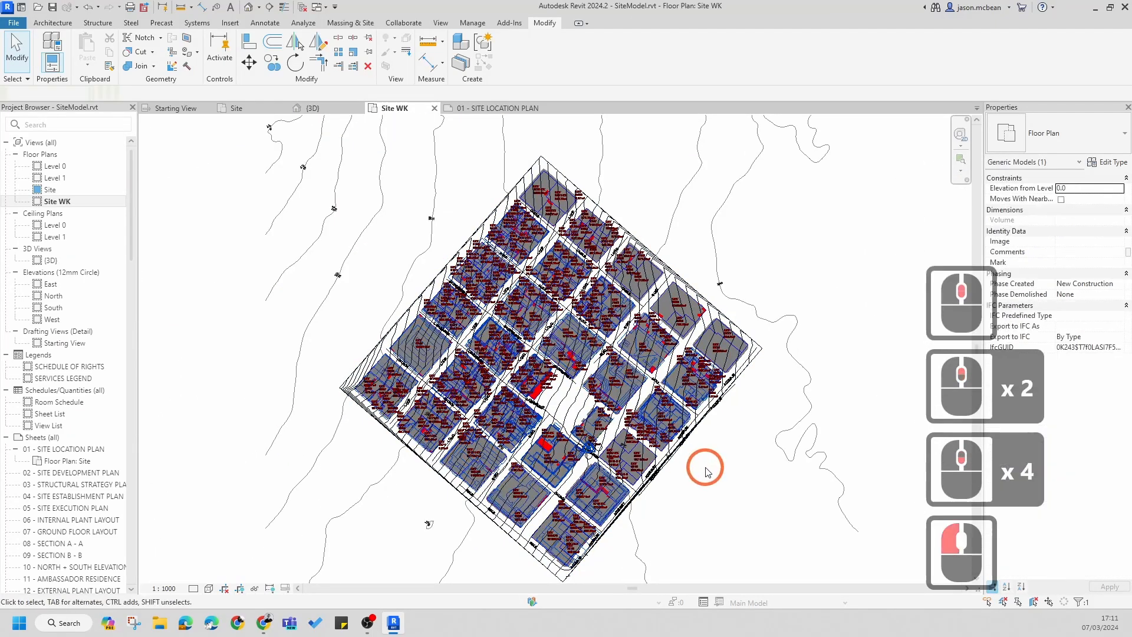
{"action": "left_click", "coordinate": [779, 475]}
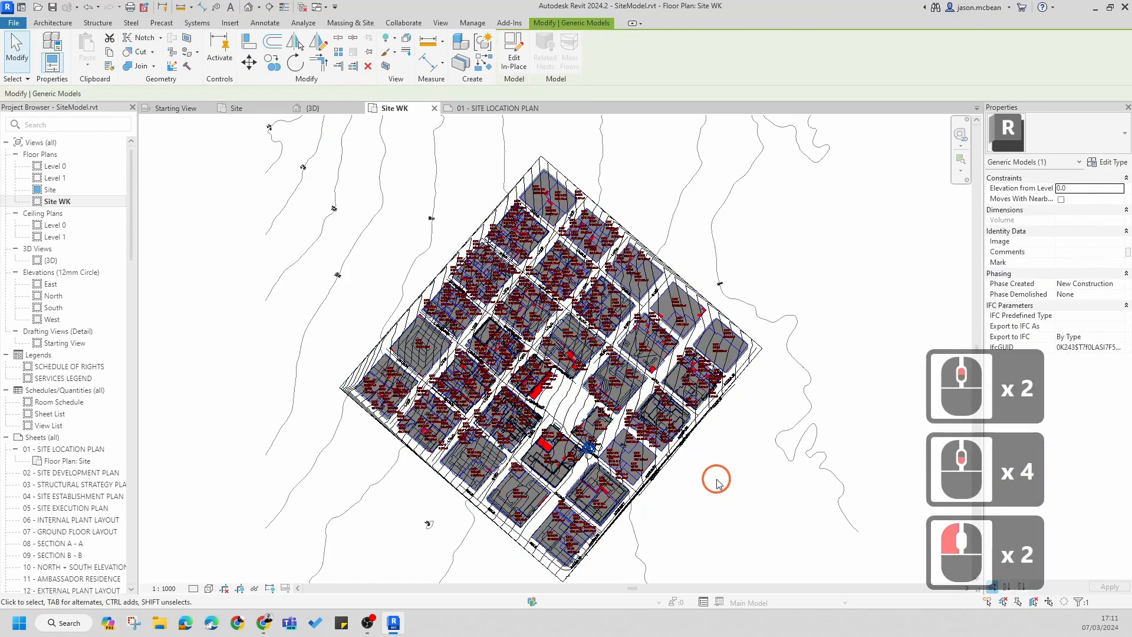
{"action": "left_click", "coordinate": [248, 8]}
{"action": "scroll", "coordinate": [707, 449], "scroll_direction": "up", "scroll_amount": 6}
{"action": "middle_click_drag", "start_coordinate": [708, 451], "coordinate": [566, 354], "text": "shift"}
{"action": "scroll", "coordinate": [567, 354], "scroll_direction": "down", "scroll_amount": 6}
{"action": "double_click", "coordinate": [578, 367]}
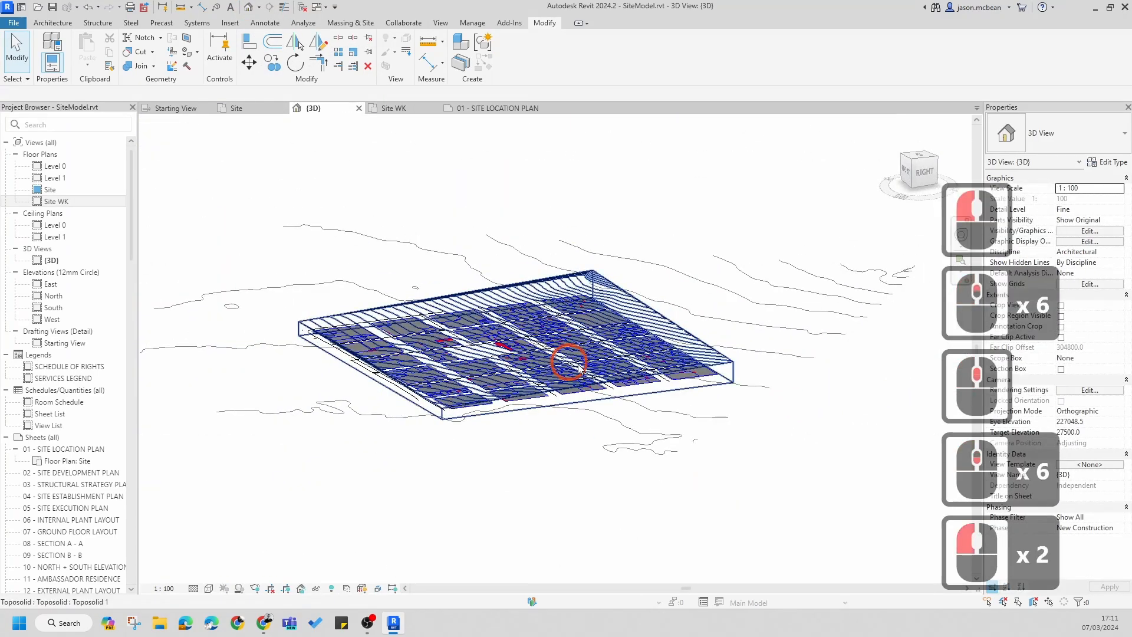
{"action": "key", "text": "Escape"}
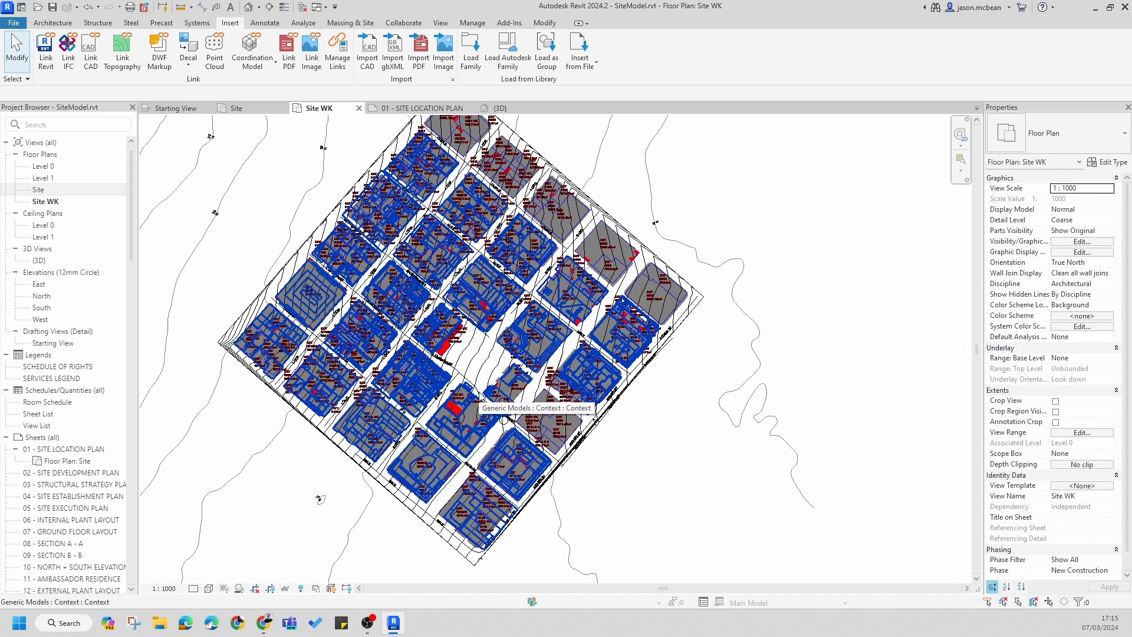
- Open SiteContext.axm in FormIt from the recent files and rename Layer 1 to Buildings
{"action": "left_click", "coordinate": [172, 627]}
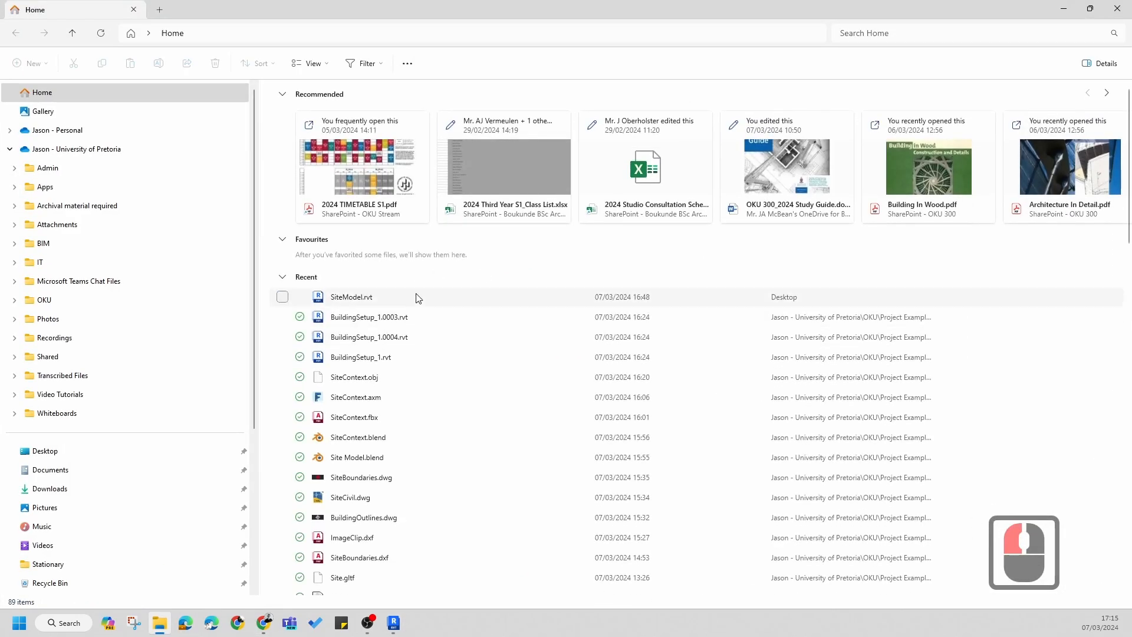
{"action": "double_click", "coordinate": [354, 397]}
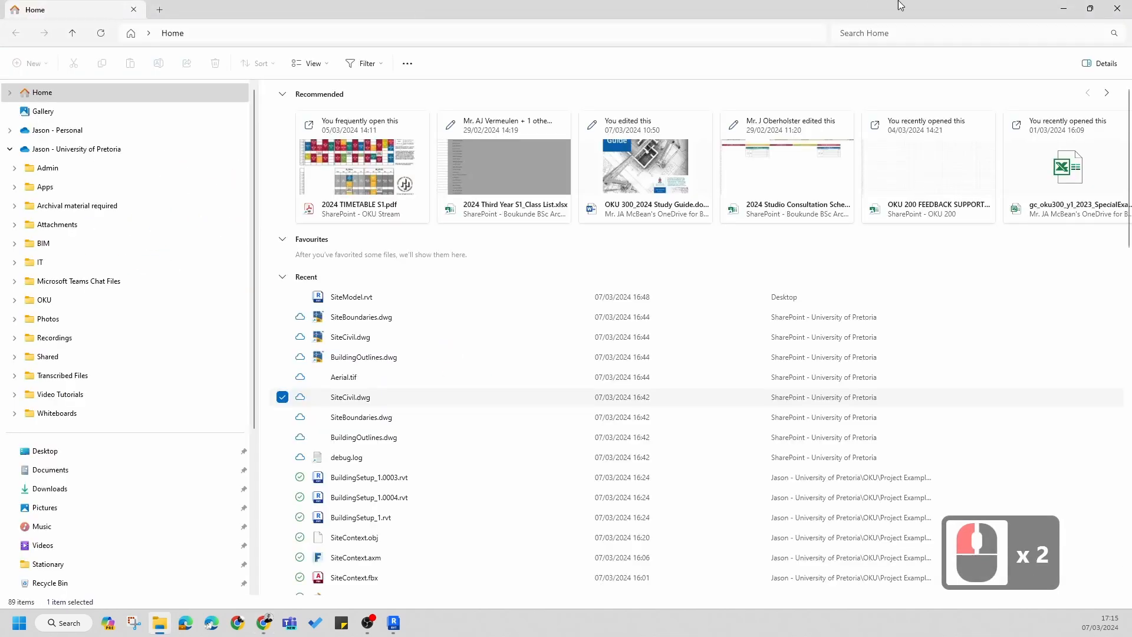
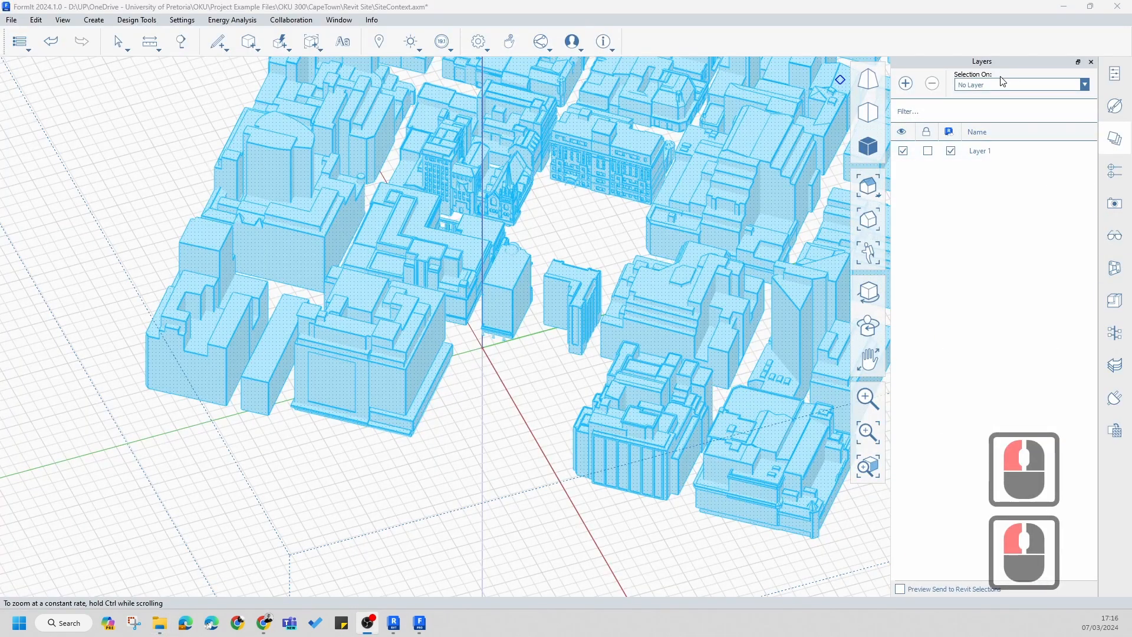
{"action": "left_click", "coordinate": [994, 151]}
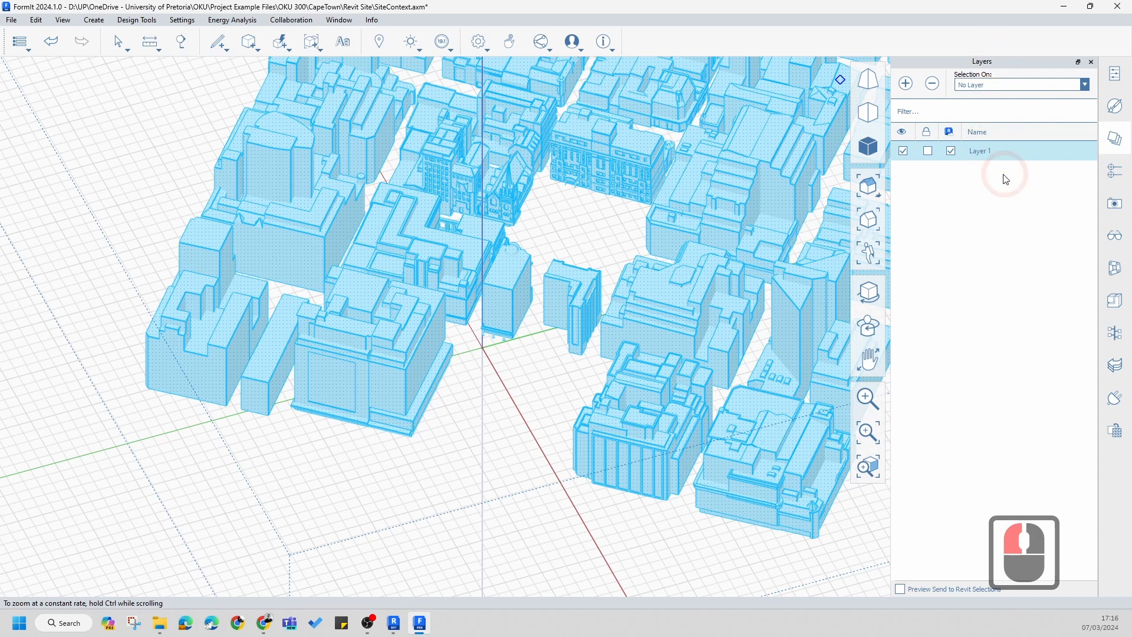
{"action": "double_click", "coordinate": [990, 151]}
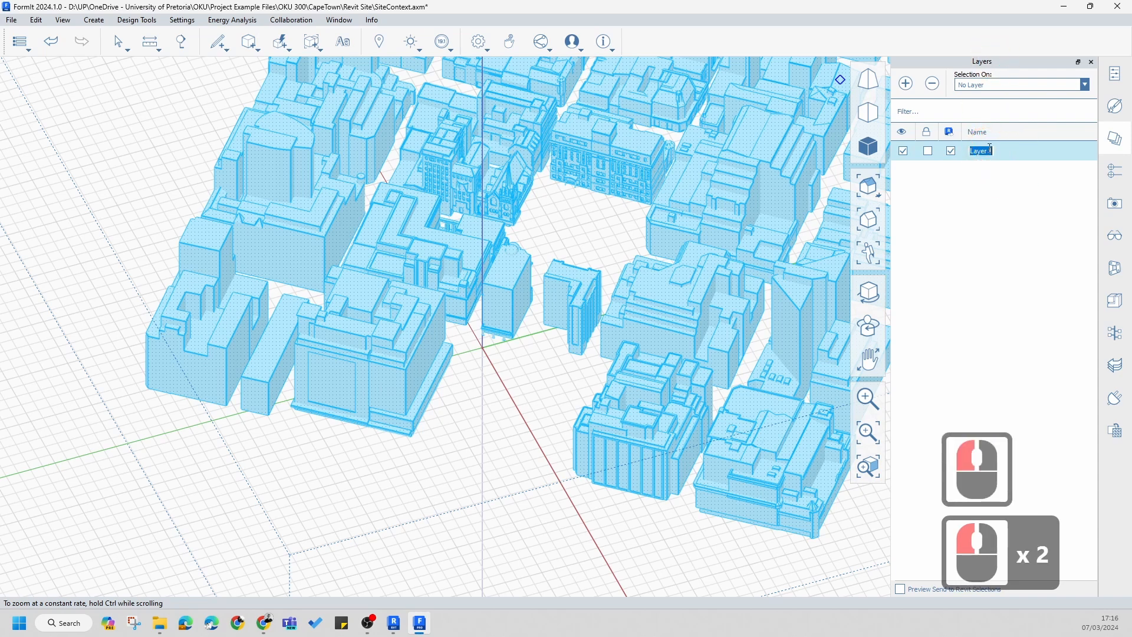
{"action": "type", "text": "Builing"}
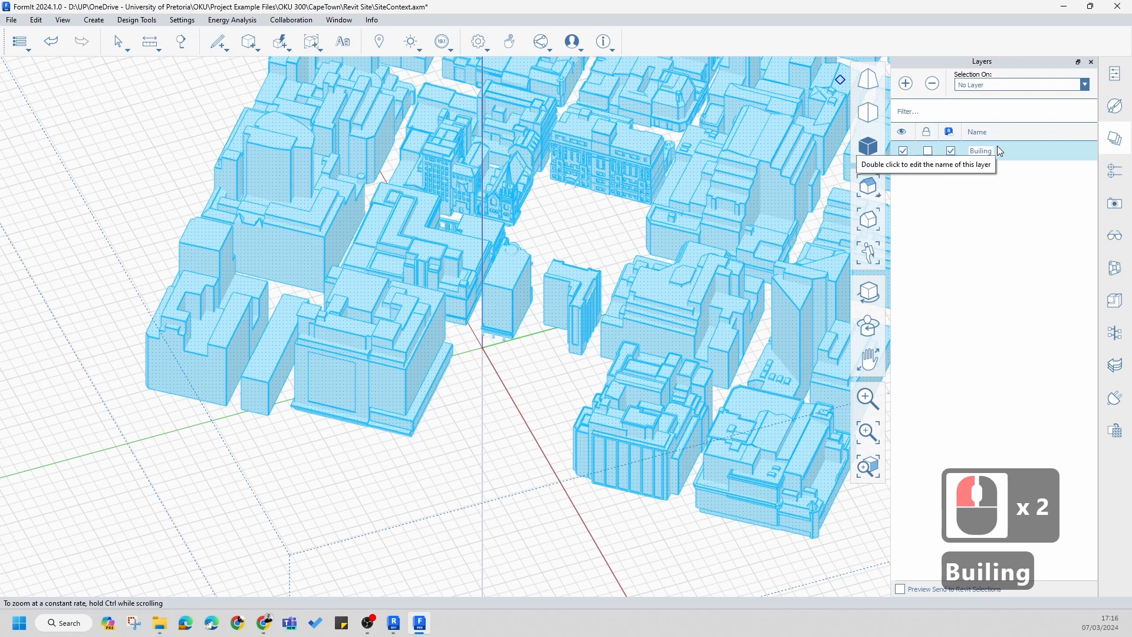
{"action": "key", "text": "BackSpace"}
{"action": "key", "text": "BackSpace"}
{"action": "key", "text": "BackSpace"}
{"action": "key", "text": "BackSpace"}
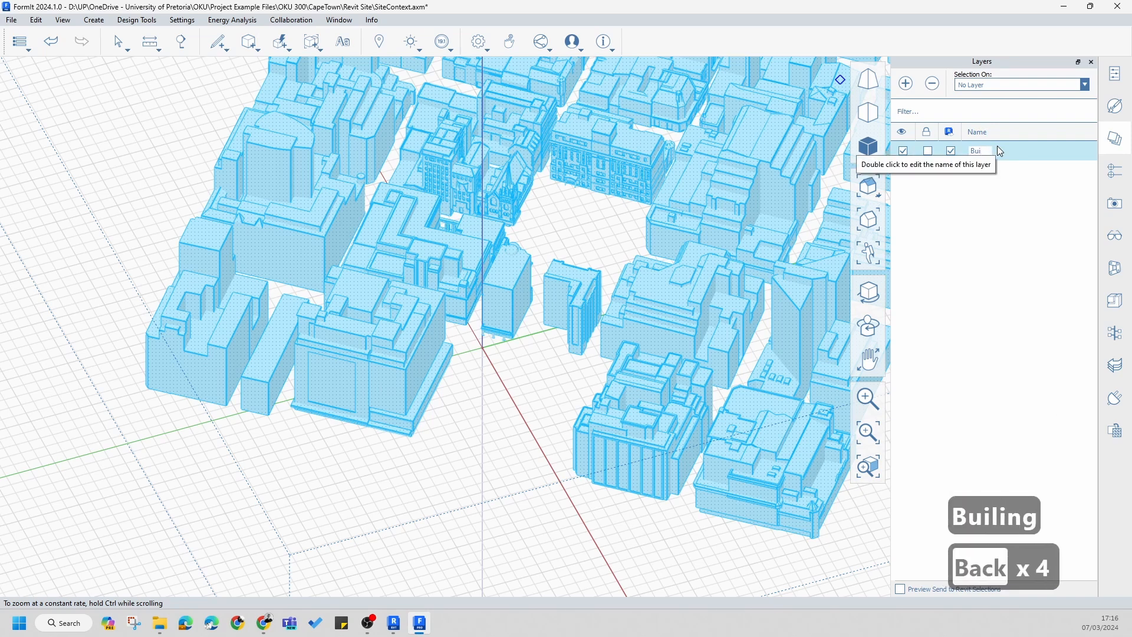
{"action": "key", "text": "BackSpace"}
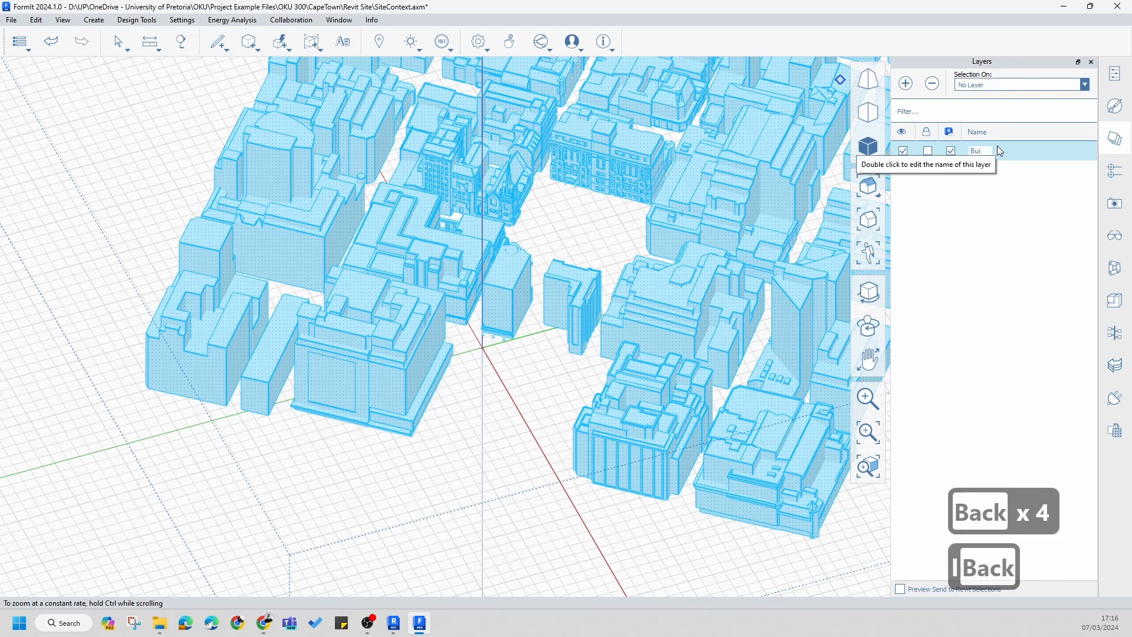
{"action": "type", "text": "ldings"}
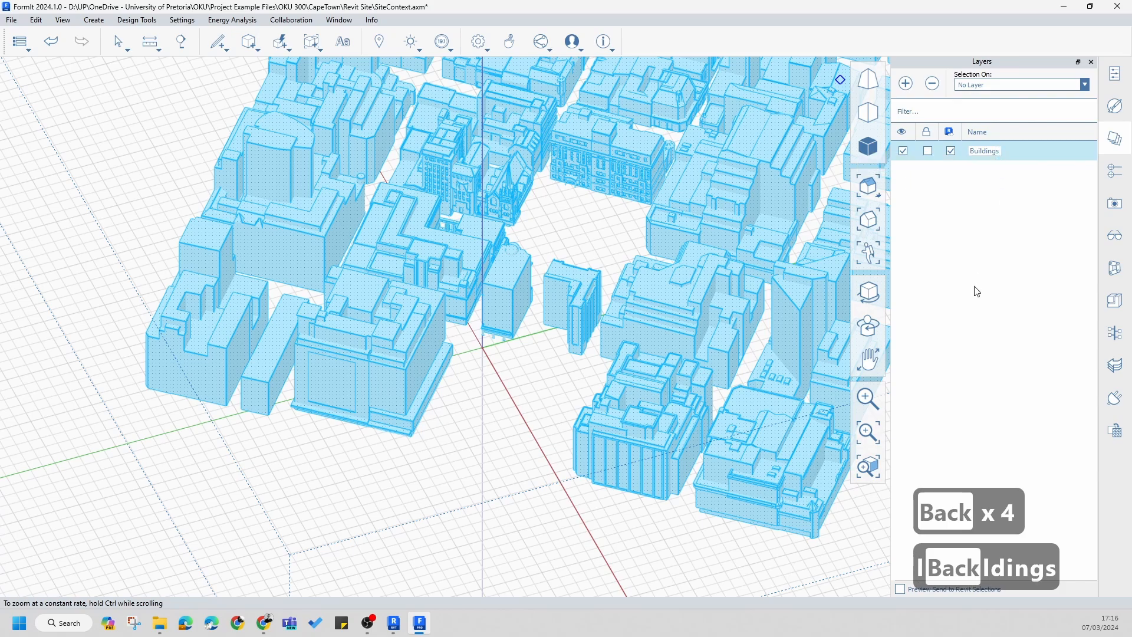
- Deselect the context buildings and test the Buildings layer by switching its visibility off and on again
{"action": "left_click", "coordinate": [678, 217]}
{"action": "left_click", "coordinate": [700, 263]}
{"action": "scroll", "coordinate": [700, 236], "scroll_direction": "down", "scroll_amount": 3}
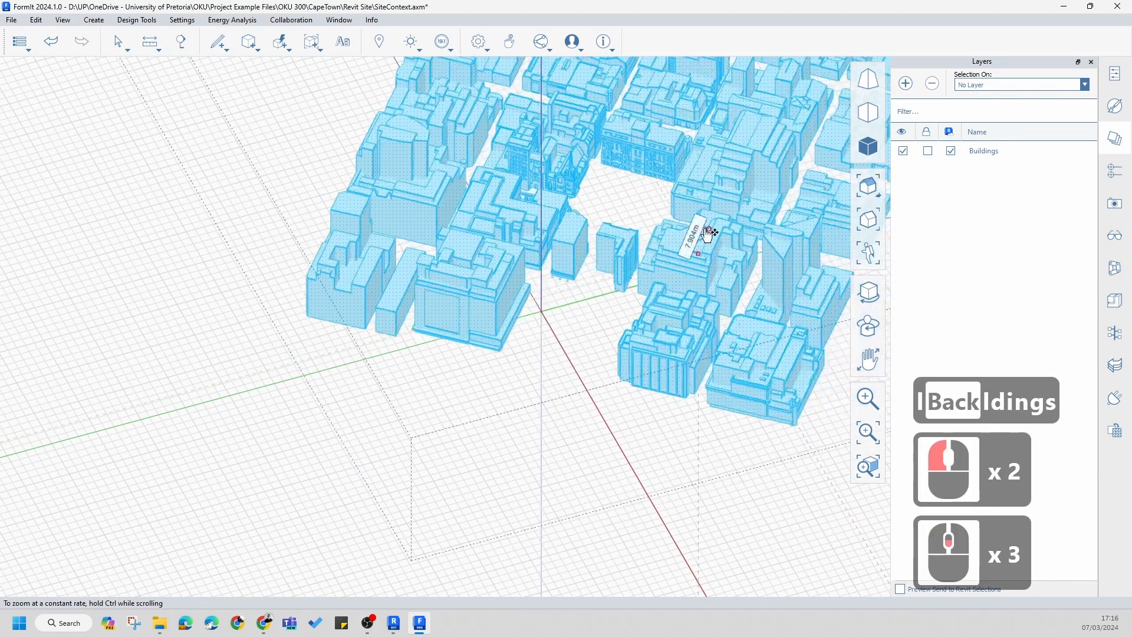
{"action": "key", "text": "Escape"}
{"action": "key", "text": "Escape"}
{"action": "key", "text": "Escape"}
{"action": "left_click", "coordinate": [904, 153]}
{"action": "left_click", "coordinate": [905, 155]}
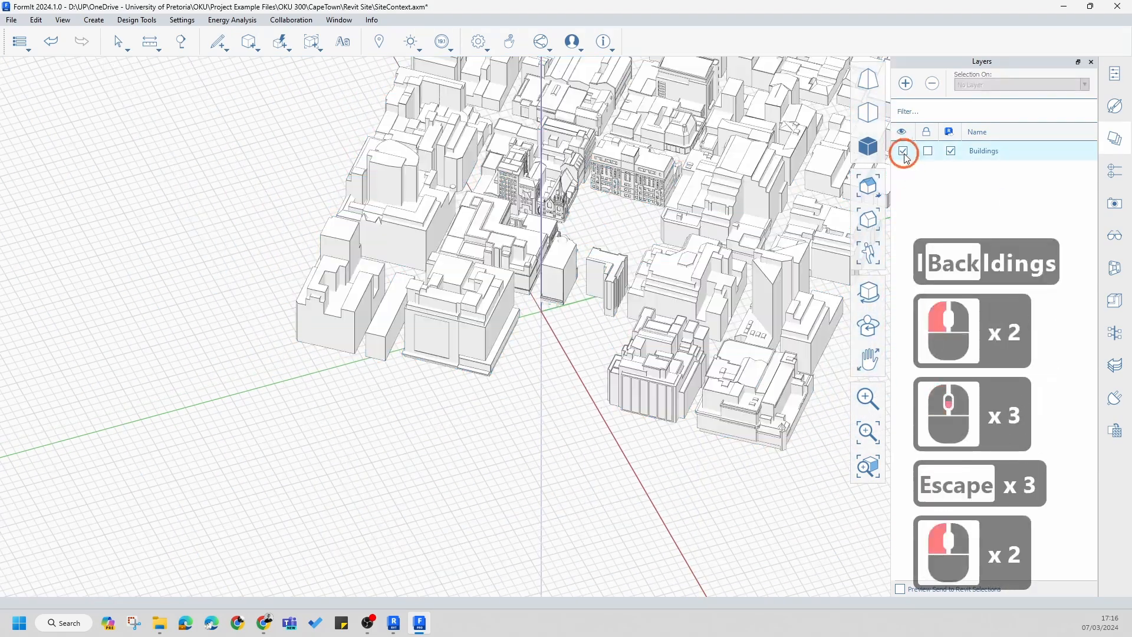
- Assign the whole context buildings group to the Buildings layer
{"action": "key", "text": "Escape"}
{"action": "scroll", "coordinate": [519, 374], "scroll_direction": "down", "scroll_amount": 5}
{"action": "left_click", "coordinate": [625, 306]}
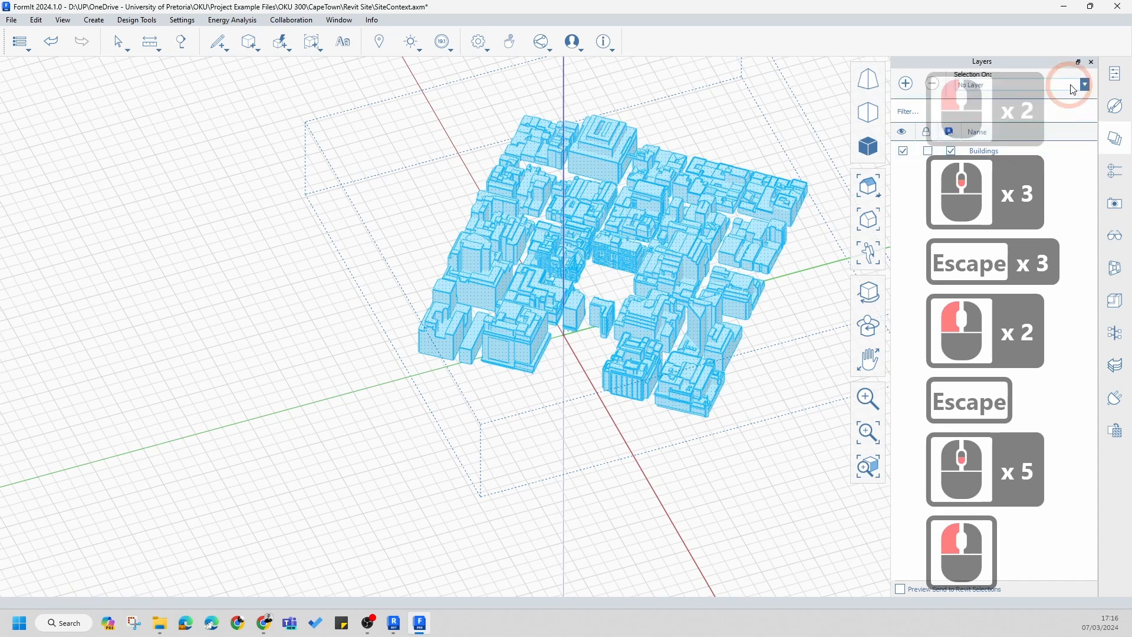
{"action": "left_click", "coordinate": [1073, 90]}
{"action": "left_click", "coordinate": [993, 112]}
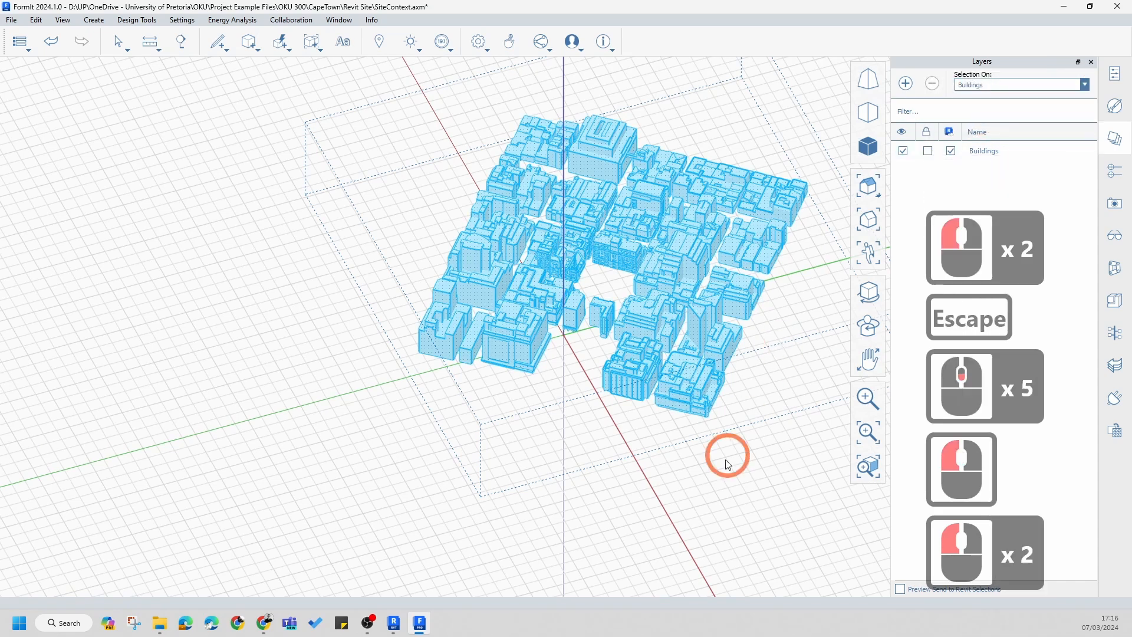
- Check the layer assignment in the instance properties of the context buildings group
{"action": "key", "text": "Escape"}
{"action": "left_click", "coordinate": [746, 253]}
{"action": "left_click", "coordinate": [1116, 74]}
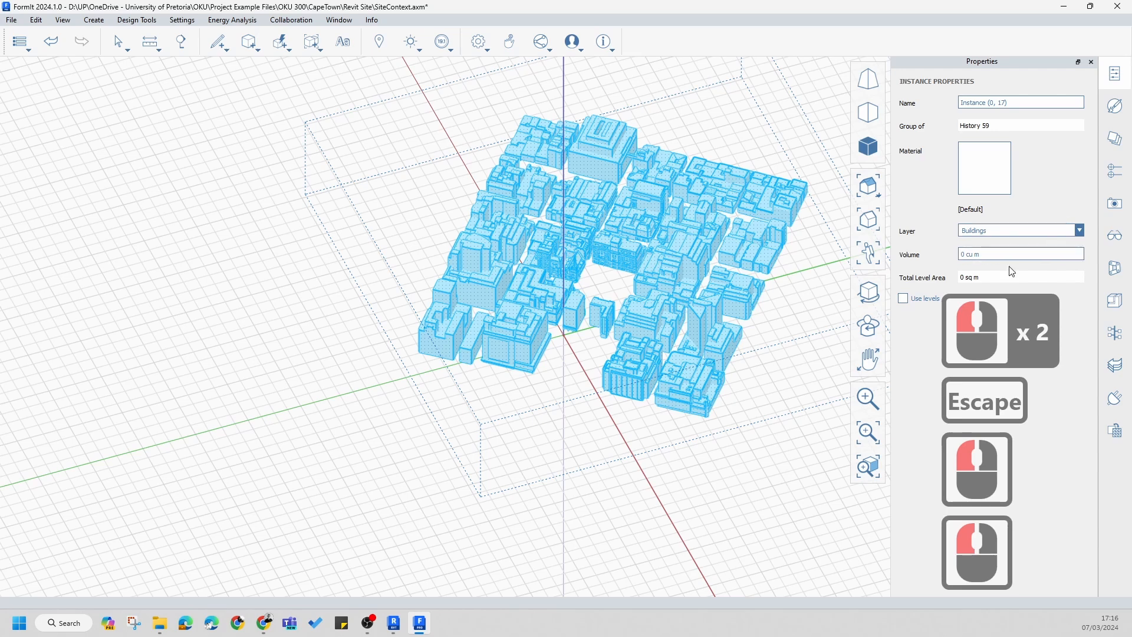
{"action": "left_click", "coordinate": [685, 283]}
{"action": "key", "text": "Escape"}
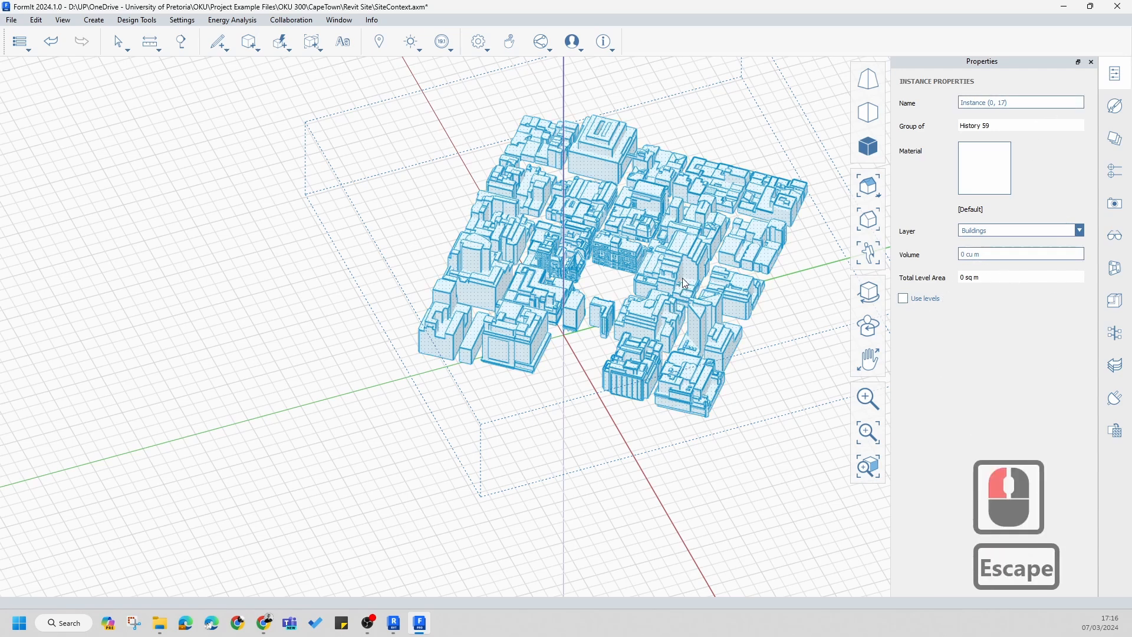
- Enter the context buildings group and inspect the mesh properties of one building near its centre
{"action": "double_click", "coordinate": [677, 265]}
{"action": "left_click", "coordinate": [675, 266]}
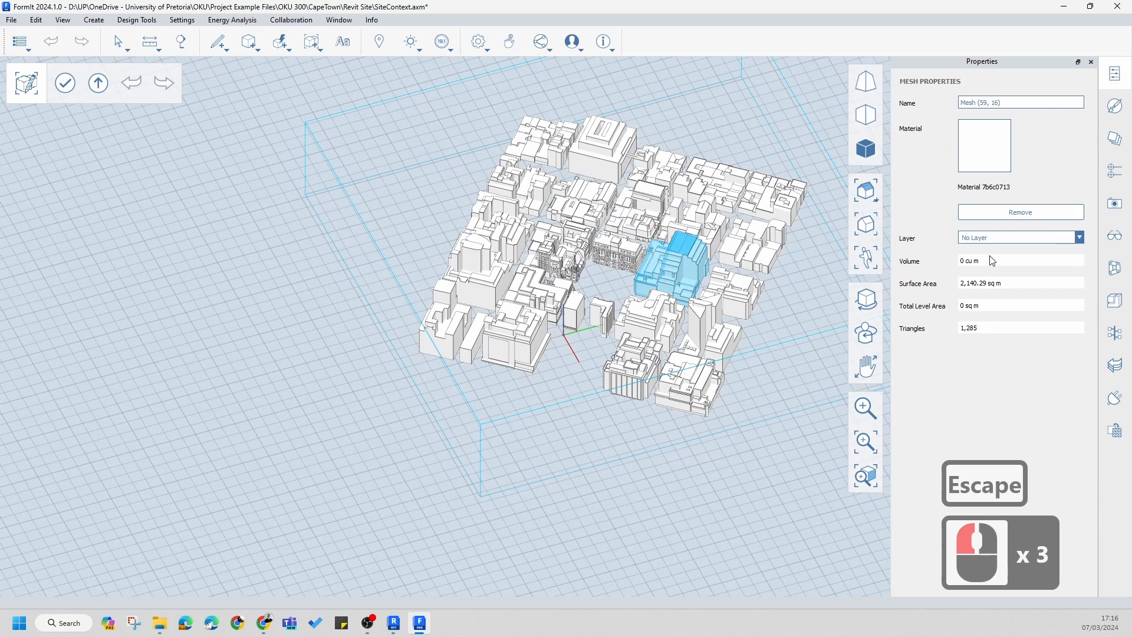
{"action": "key", "text": "Escape"}
{"action": "left_click", "coordinate": [664, 245]}
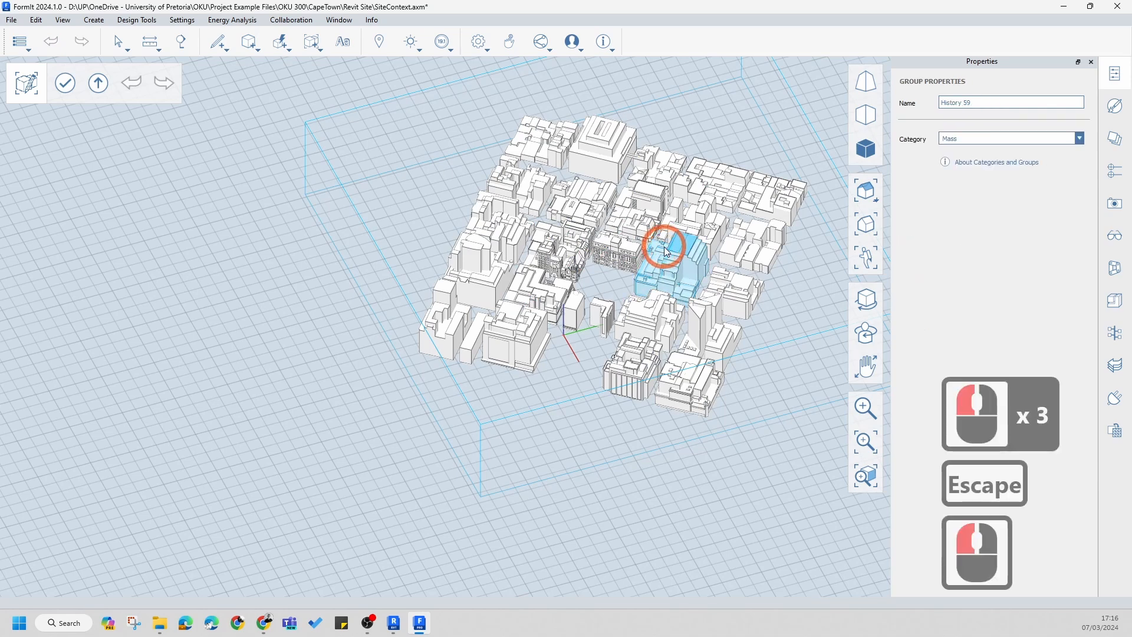
{"action": "key", "text": "Escape"}
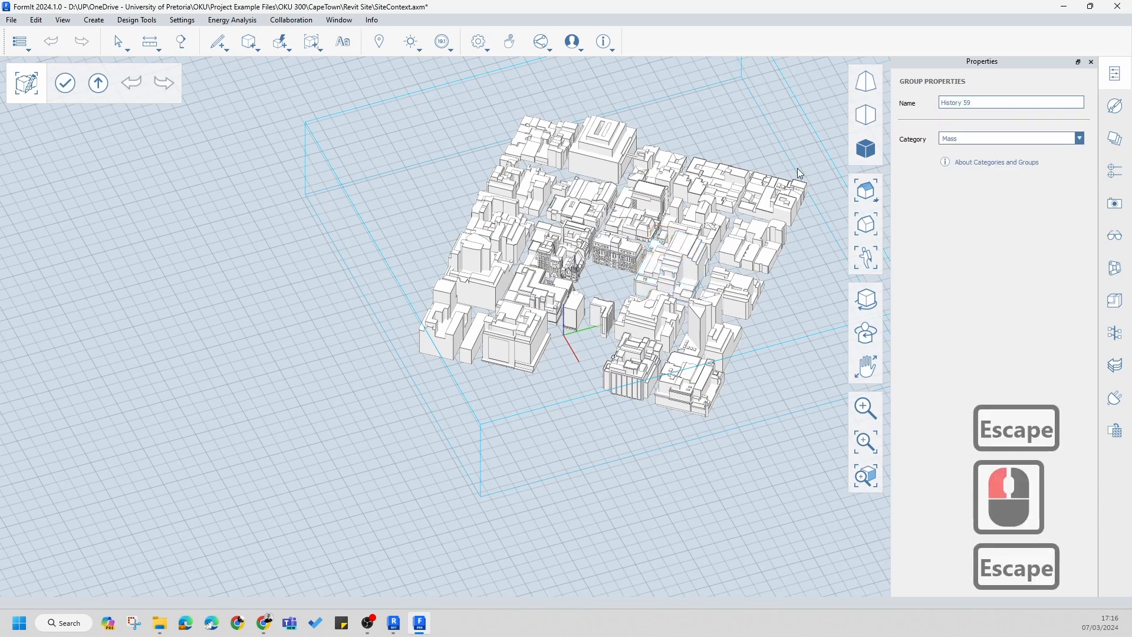
- Review the category options of the buildings group, keep Mass, and leave group editing
{"action": "left_click", "coordinate": [1078, 141]}
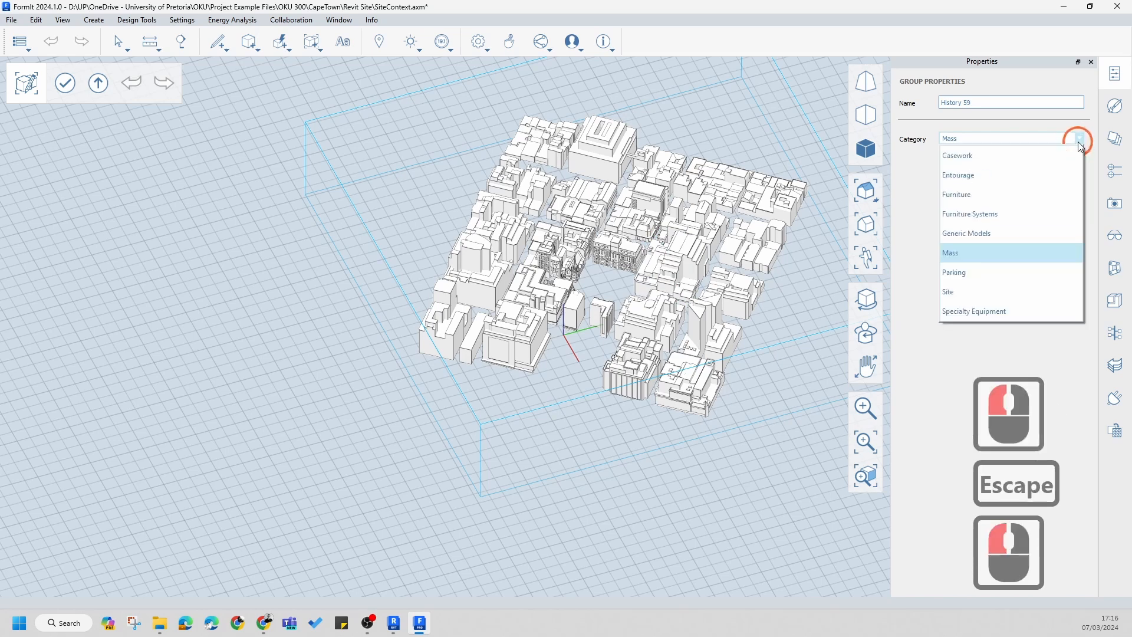
{"action": "scroll", "coordinate": [979, 221], "scroll_direction": "up", "scroll_amount": 7}
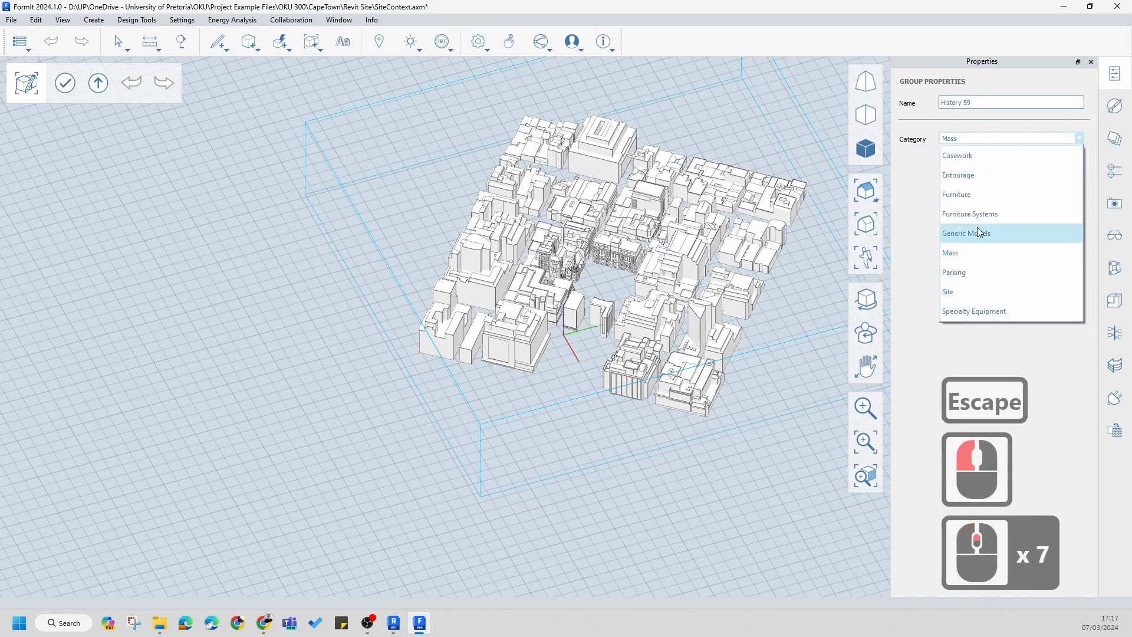
{"action": "scroll", "coordinate": [979, 277], "scroll_direction": "up", "scroll_amount": 4}
{"action": "left_click", "coordinate": [969, 253]}
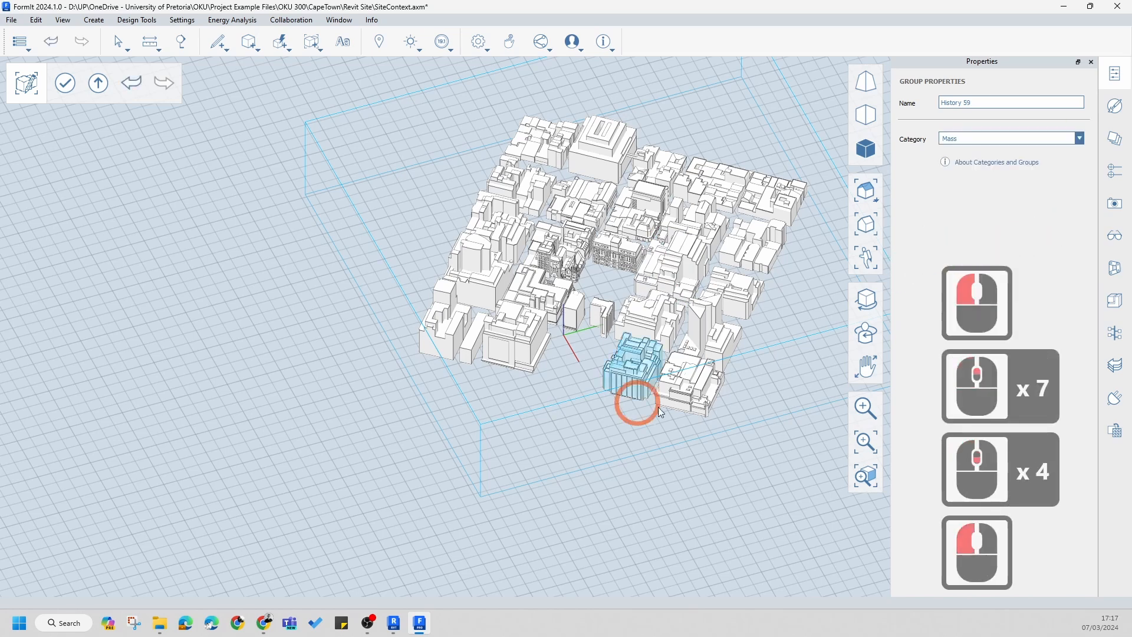
{"action": "double_click", "coordinate": [692, 455]}
{"action": "scroll", "coordinate": [690, 346], "scroll_direction": "down", "scroll_amount": 7}
{"action": "left_click", "coordinate": [707, 378]}
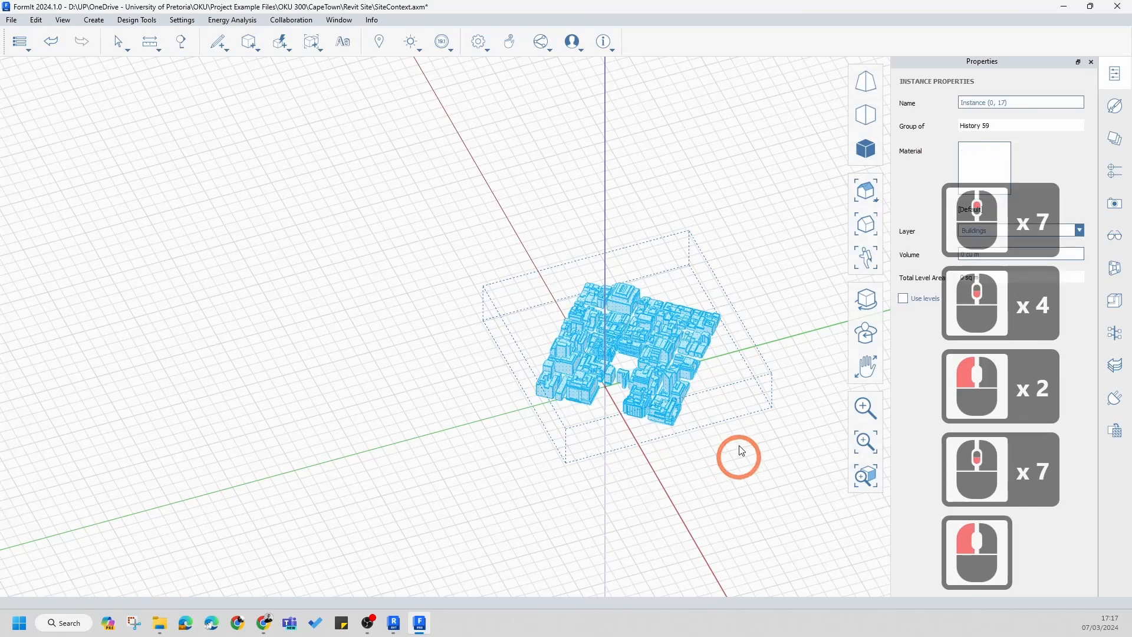
{"action": "key", "text": "Escape"}
{"action": "scroll", "coordinate": [695, 383], "scroll_direction": "up", "scroll_amount": 6}
{"action": "scroll", "coordinate": [214, 271], "scroll_direction": "down", "scroll_amount": 5}
{"action": "key", "text": "Escape"}
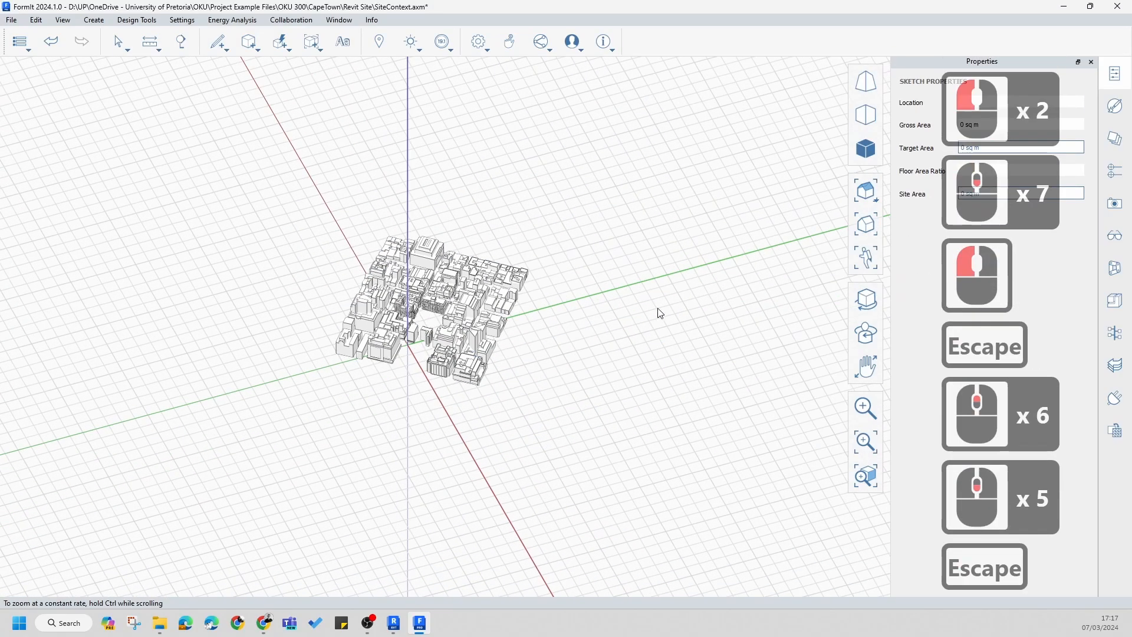
{"action": "left_click", "coordinate": [625, 323]}
{"action": "left_click", "coordinate": [619, 298]}
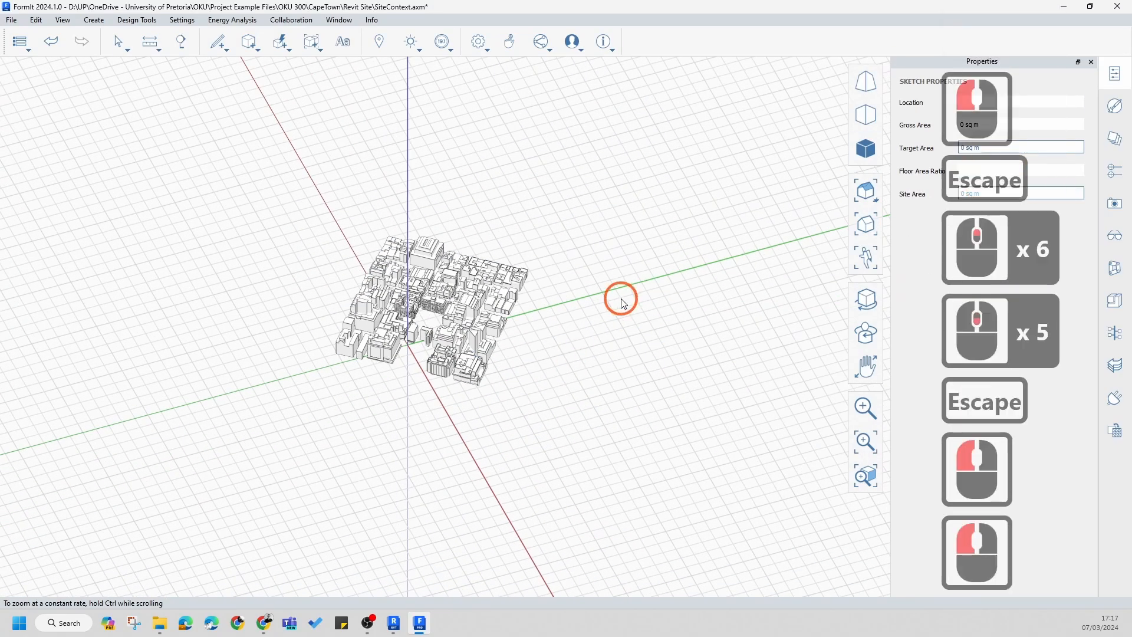
{"action": "key", "text": "Escape"}
{"action": "scroll", "coordinate": [619, 298], "scroll_direction": "up", "scroll_amount": 6}
- Save the SiteContext.axm sketch locally, close FormIt and return to the Revit site model
{"action": "left_click", "coordinate": [11, 20]}
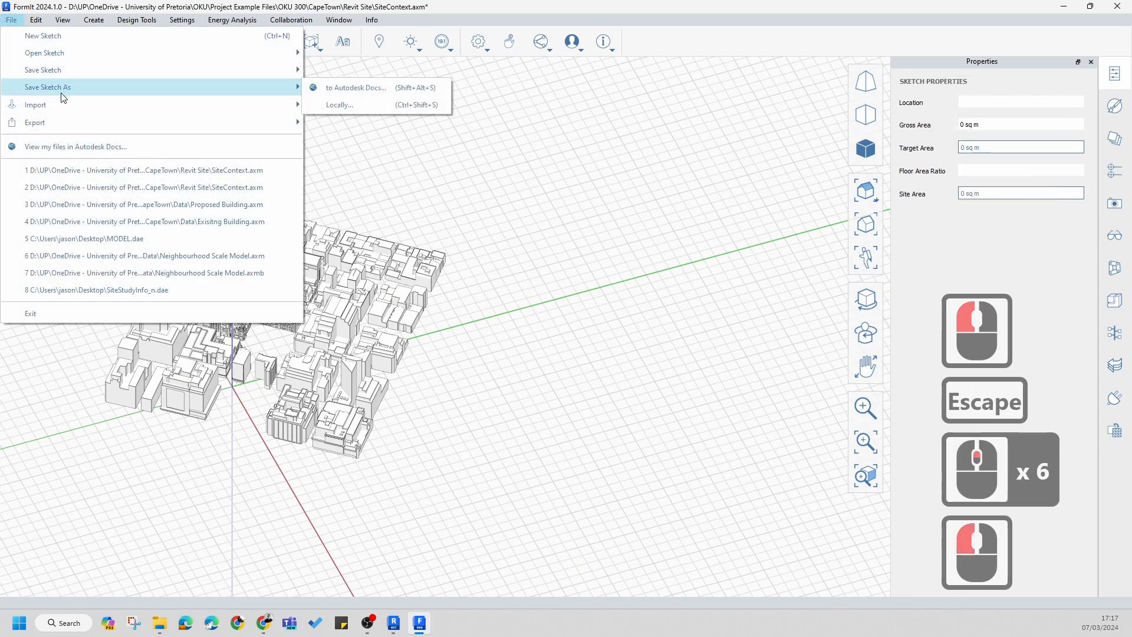
{"action": "left_click", "coordinate": [49, 71]}
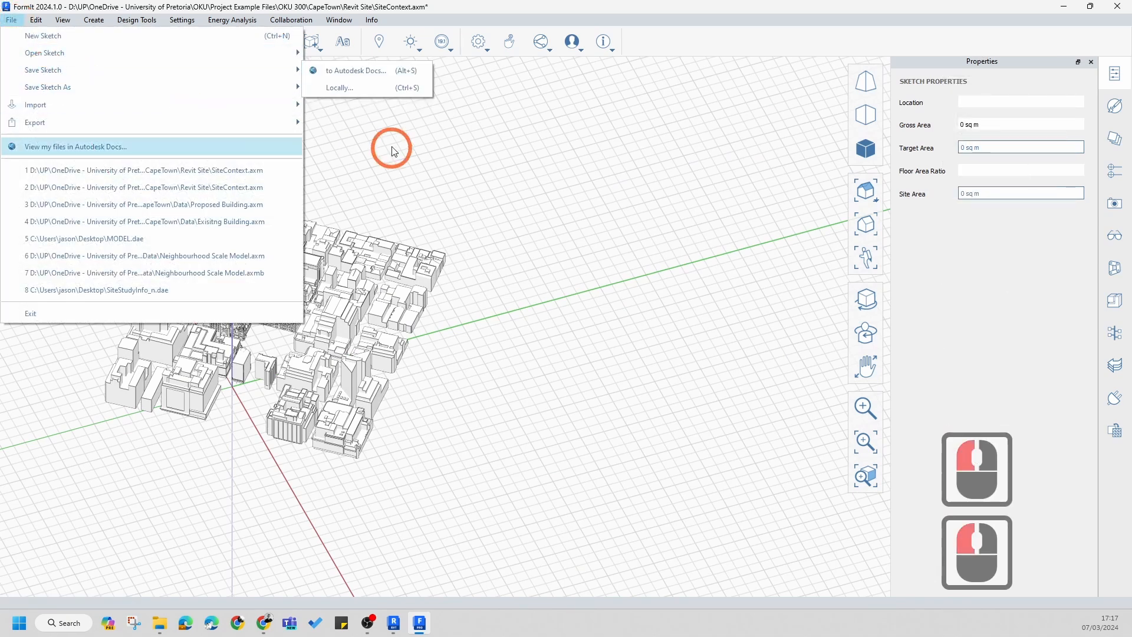
{"action": "left_click", "coordinate": [336, 85]}
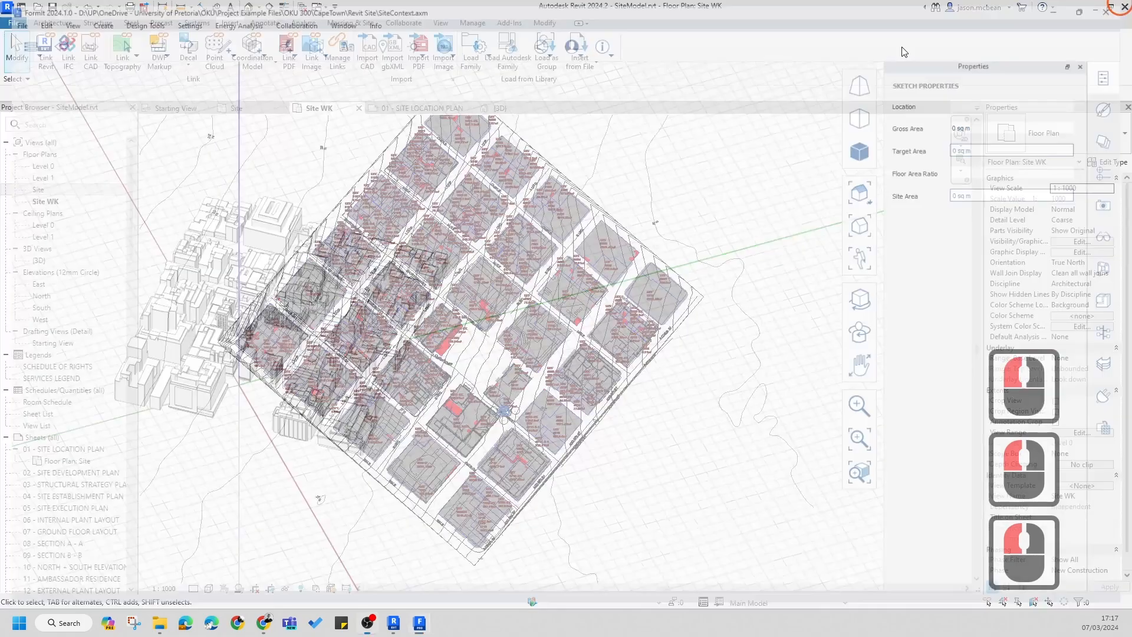
- Reload the SiteContext.axm CAD link in Manage Links and apply the change
{"action": "scroll", "coordinate": [532, 356], "scroll_direction": "up", "scroll_amount": 7}
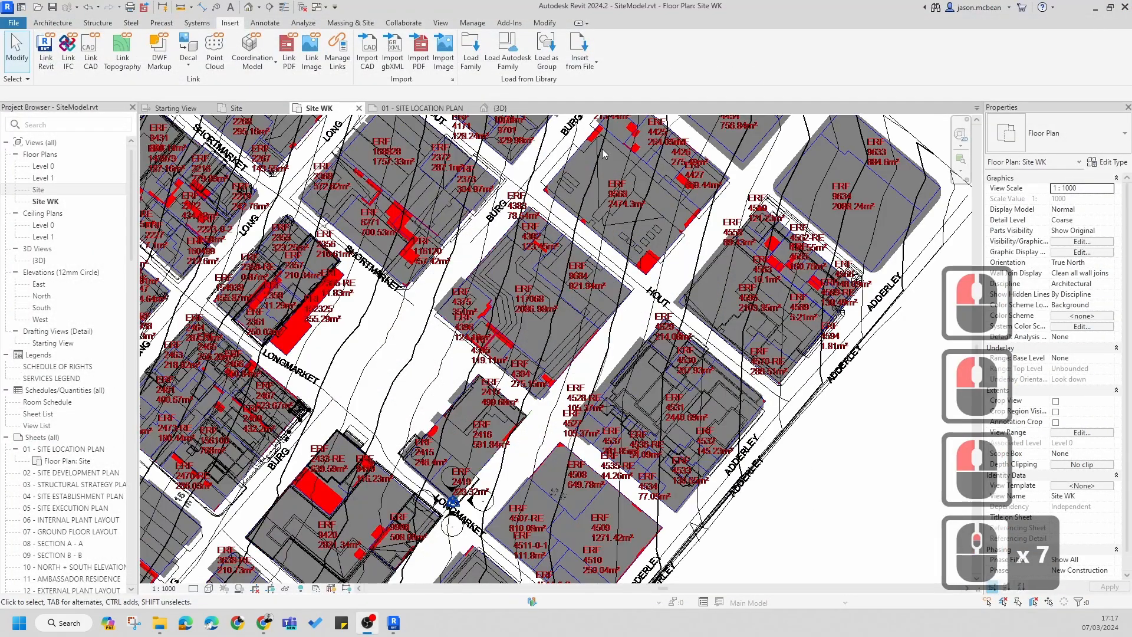
{"action": "left_click", "coordinate": [472, 23]}
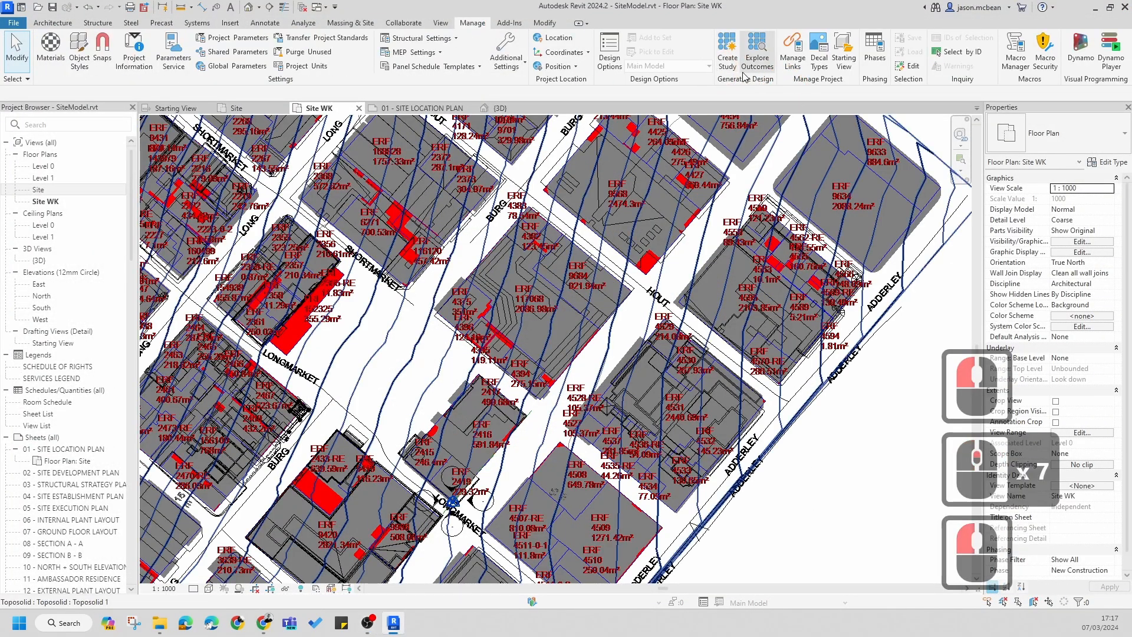
{"action": "left_click", "coordinate": [792, 49]}
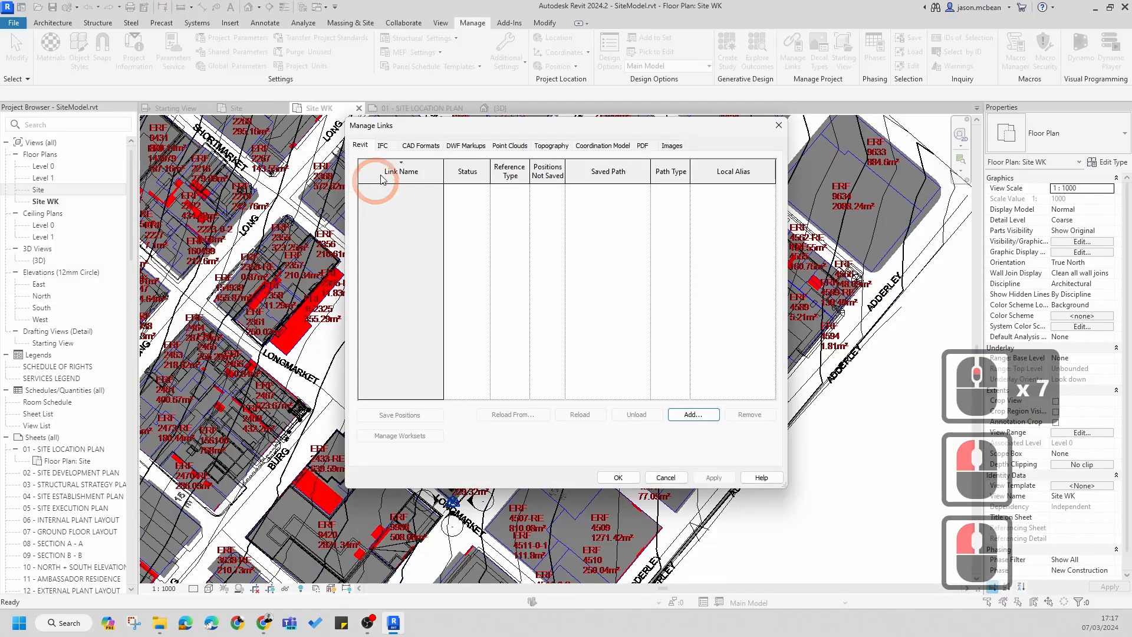
{"action": "left_click", "coordinate": [417, 147]}
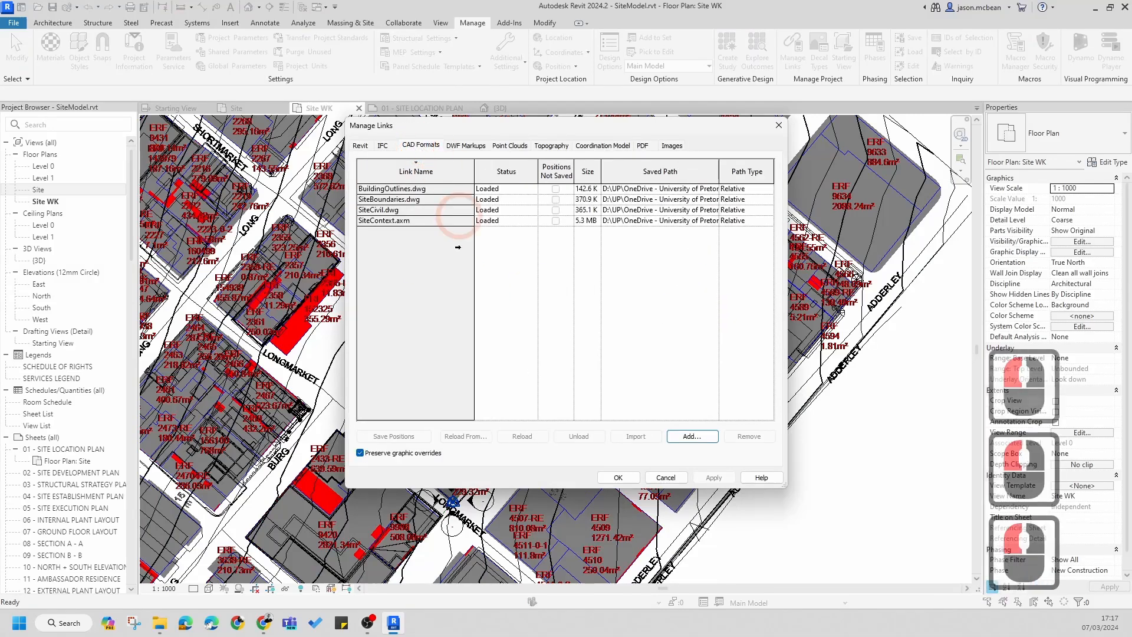
{"action": "left_click", "coordinate": [409, 243]}
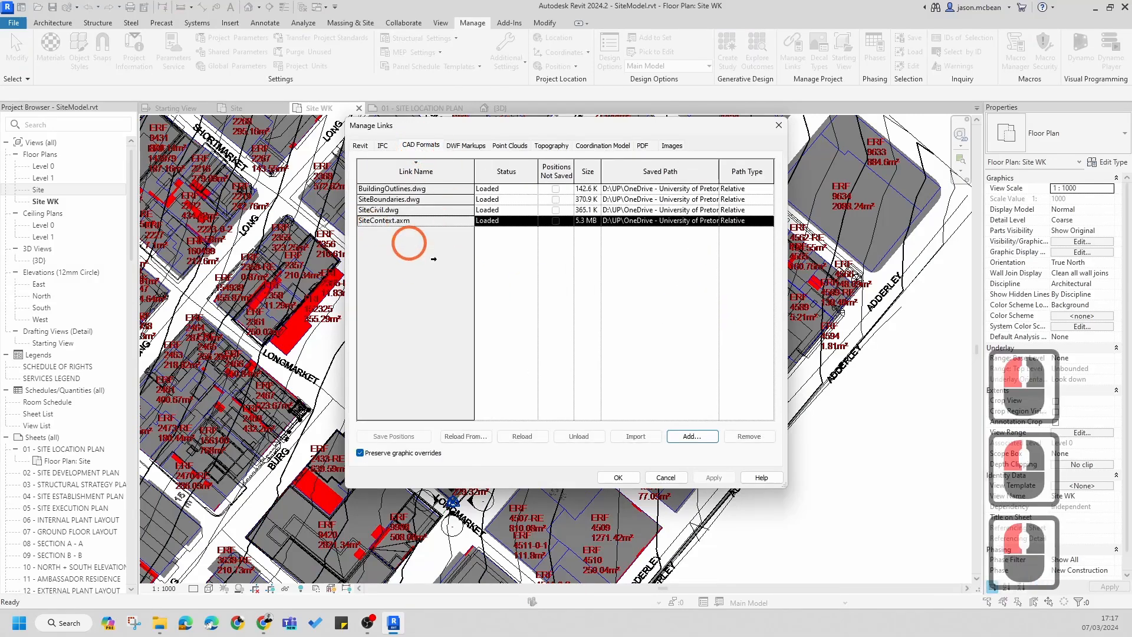
{"action": "left_click", "coordinate": [519, 444]}
{"action": "left_click", "coordinate": [718, 487]}
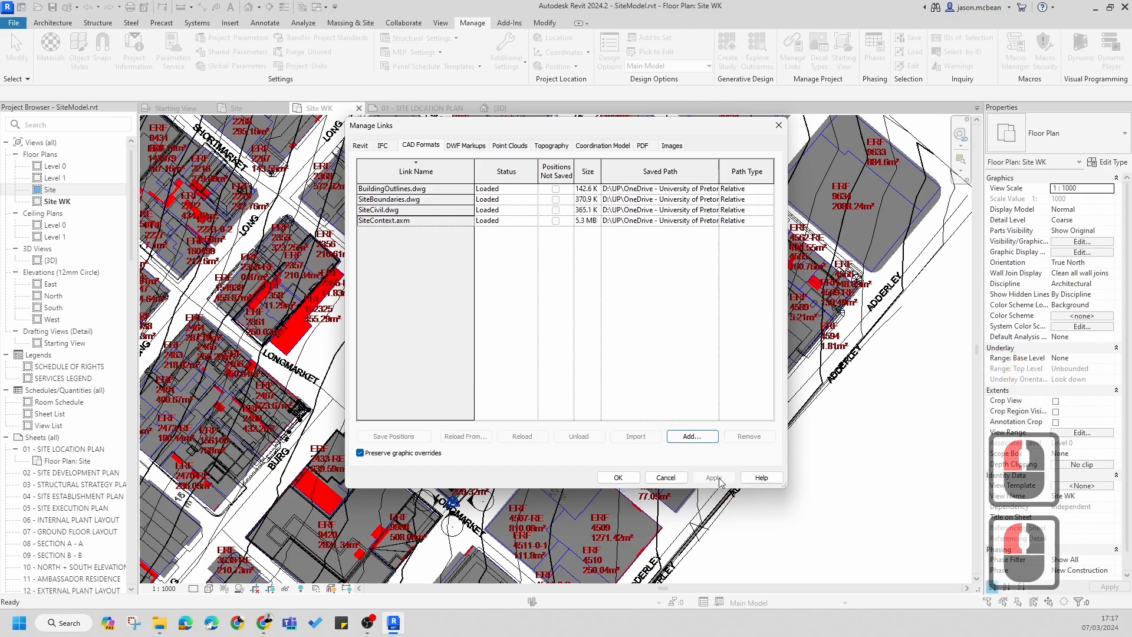
{"action": "left_click", "coordinate": [618, 477]}
- Examine the site in the Site WK plan and the default 3D view, selecting the toposolid
{"action": "scroll", "coordinate": [751, 415], "scroll_direction": "down", "scroll_amount": 7}
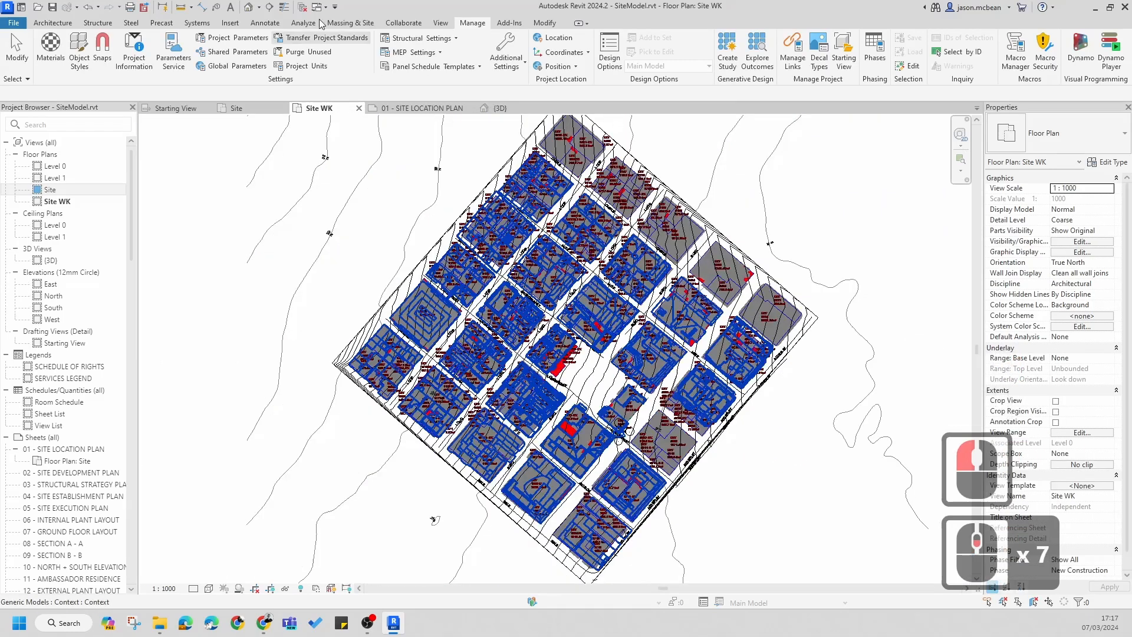
{"action": "left_click", "coordinate": [252, 7]}
{"action": "scroll", "coordinate": [631, 417], "scroll_direction": "up", "scroll_amount": 4}
{"action": "middle_click_drag", "start_coordinate": [631, 417], "coordinate": [593, 369], "text": "shift"}
{"action": "scroll", "coordinate": [589, 371], "scroll_direction": "down", "scroll_amount": 5}
{"action": "left_click", "coordinate": [539, 328]}
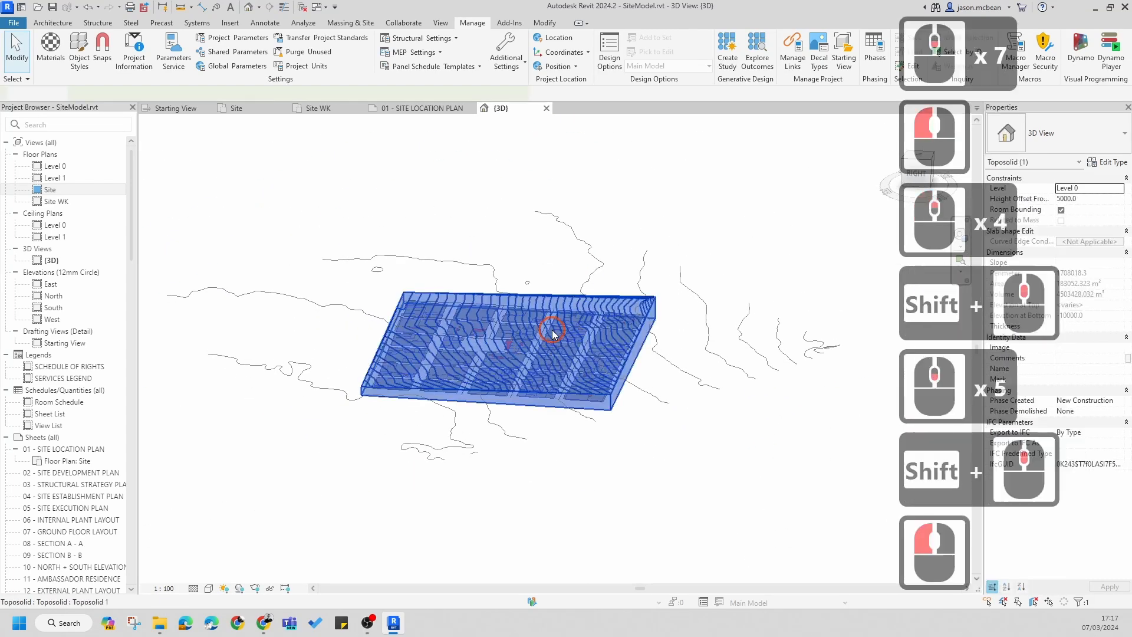
- Review the visibility of the model categories in the 3D view's Visibility/Graphic Overrides, leaving the settings as they are
{"action": "left_click", "coordinate": [706, 473]}
{"action": "middle_click_drag", "start_coordinate": [602, 321], "coordinate": [525, 548], "text": "shift"}
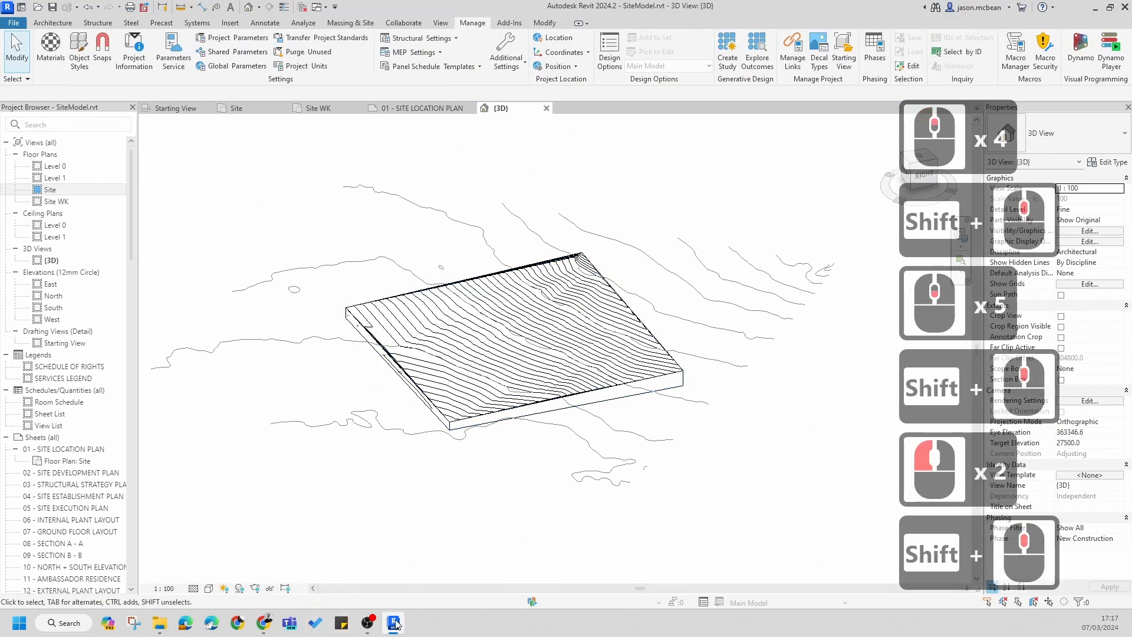
{"action": "left_click", "coordinate": [393, 623]}
{"action": "left_click", "coordinate": [393, 623]}
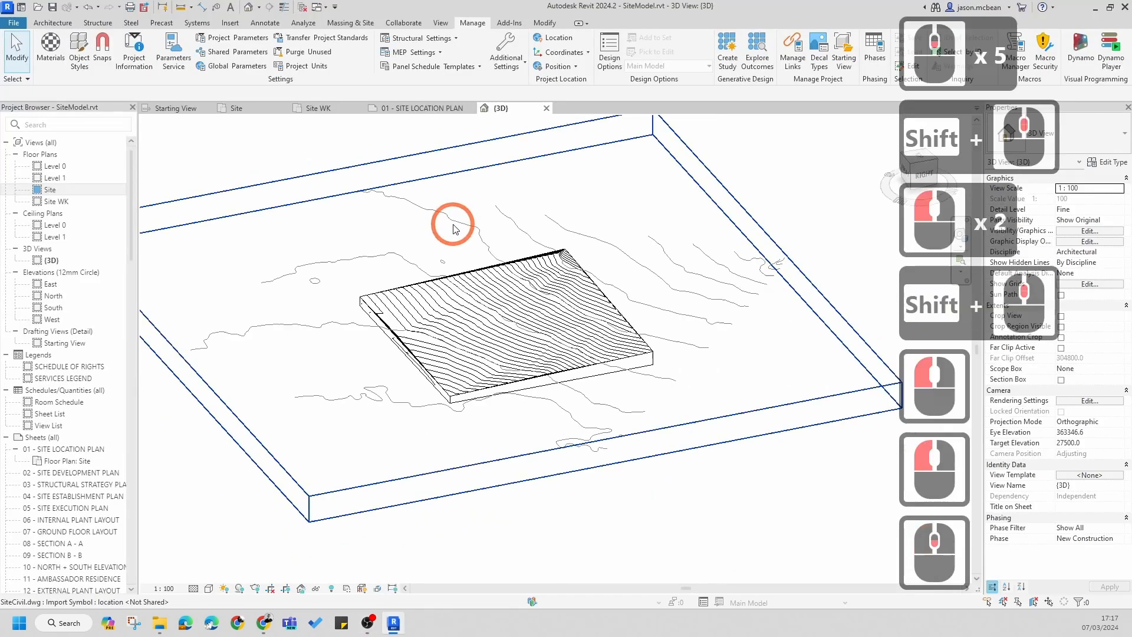
{"action": "scroll", "coordinate": [592, 332], "scroll_direction": "down", "scroll_amount": 5}
{"action": "key", "text": "v"}
{"action": "key", "text": "g"}
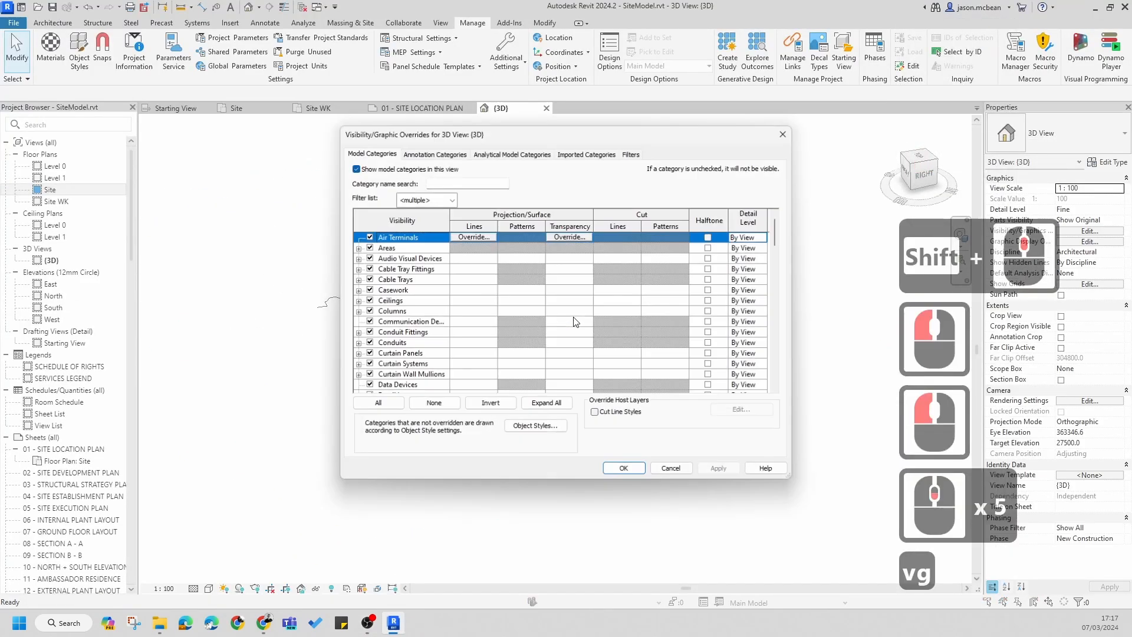
{"action": "left_click", "coordinate": [394, 336]}
{"action": "scroll", "coordinate": [396, 337], "scroll_direction": "down", "scroll_amount": 7}
{"action": "key", "text": "w"}
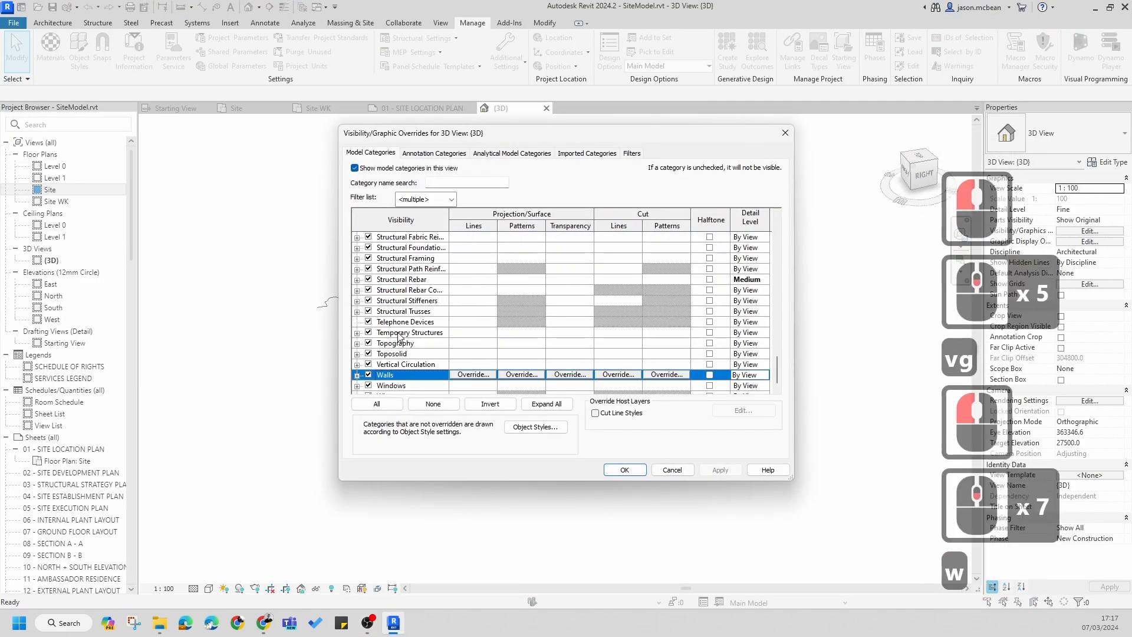
{"action": "scroll", "coordinate": [463, 345], "scroll_direction": "down", "scroll_amount": 6}
{"action": "scroll", "coordinate": [410, 323], "scroll_direction": "up", "scroll_amount": 20}
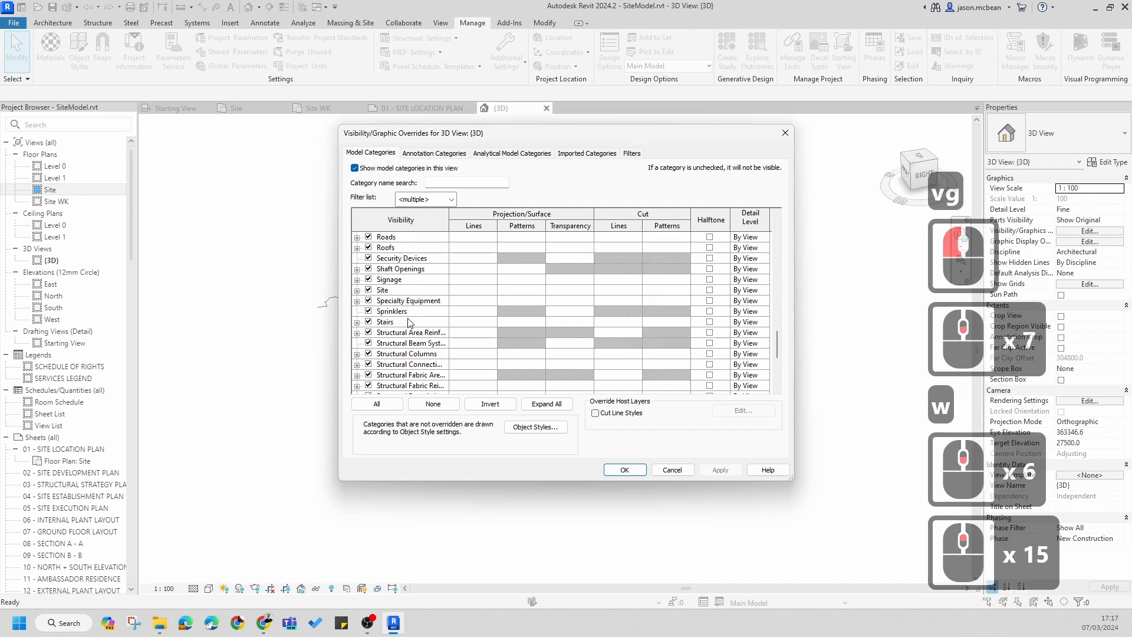
{"action": "scroll", "coordinate": [410, 323], "scroll_direction": "up", "scroll_amount": 9}
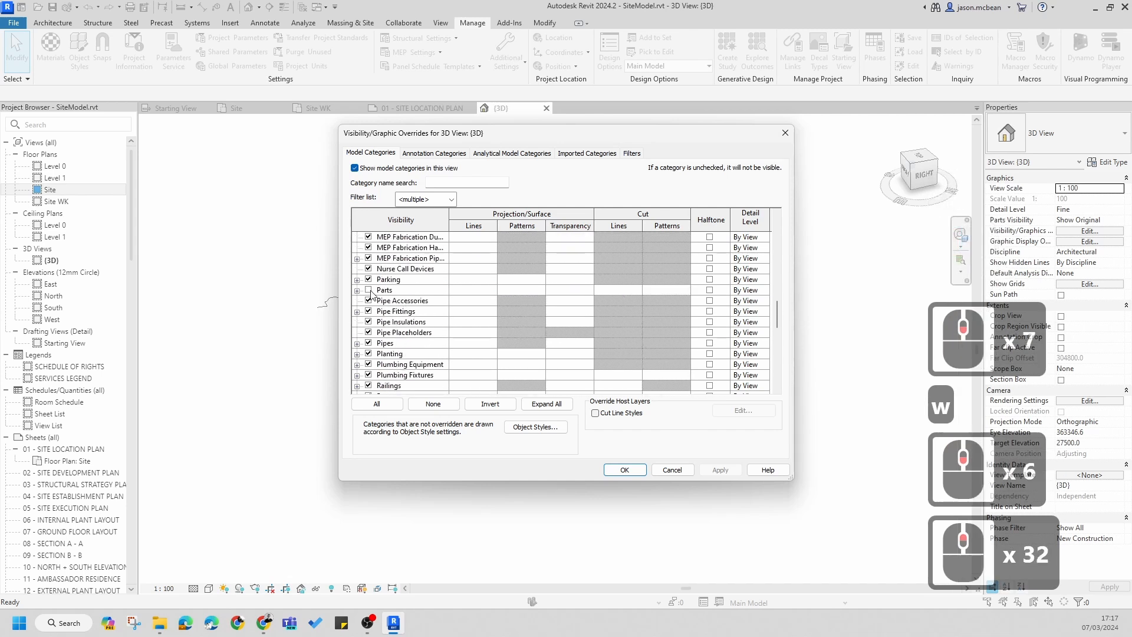
{"action": "scroll", "coordinate": [398, 283], "scroll_direction": "up", "scroll_amount": 8}
{"action": "scroll", "coordinate": [398, 283], "scroll_direction": "up", "scroll_amount": 7}
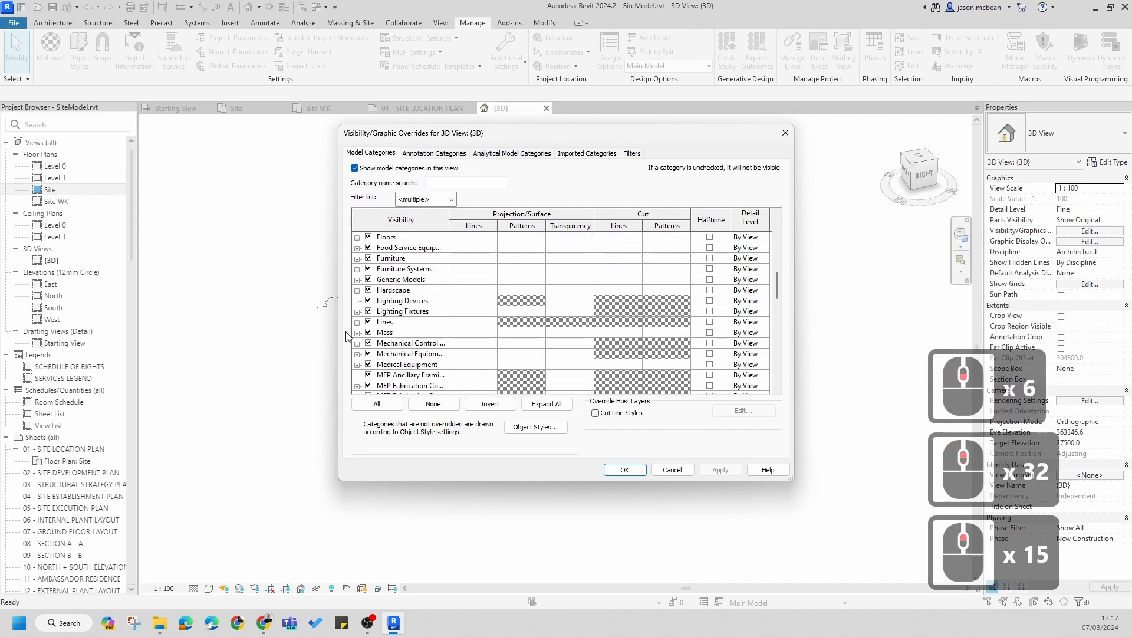
{"action": "scroll", "coordinate": [422, 293], "scroll_direction": "up", "scroll_amount": 20}
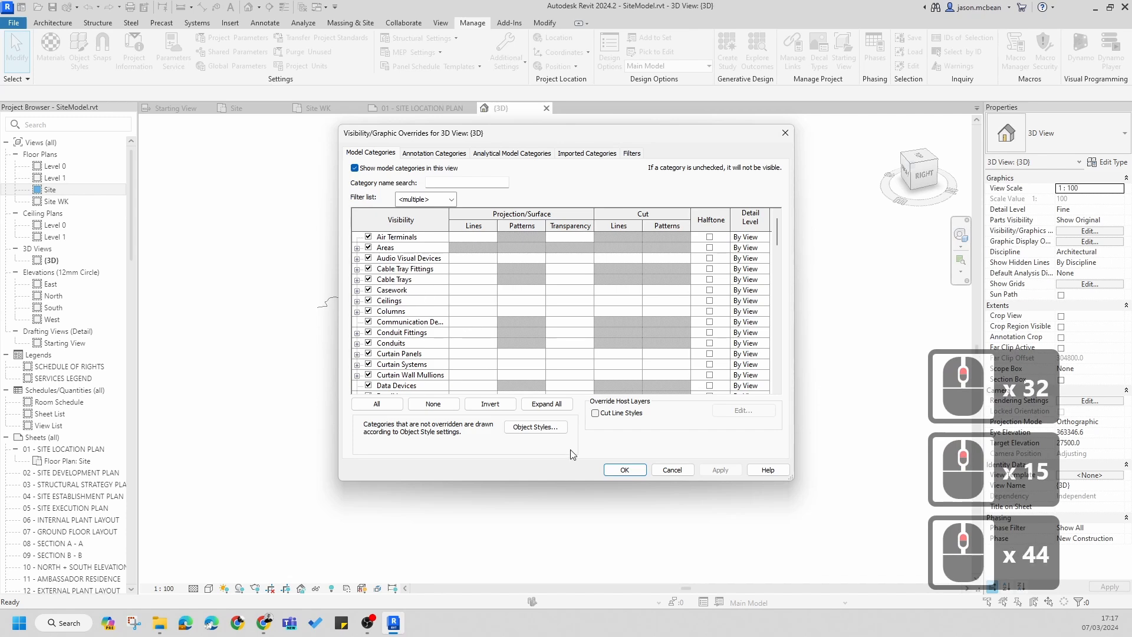
{"action": "left_click", "coordinate": [623, 469]}
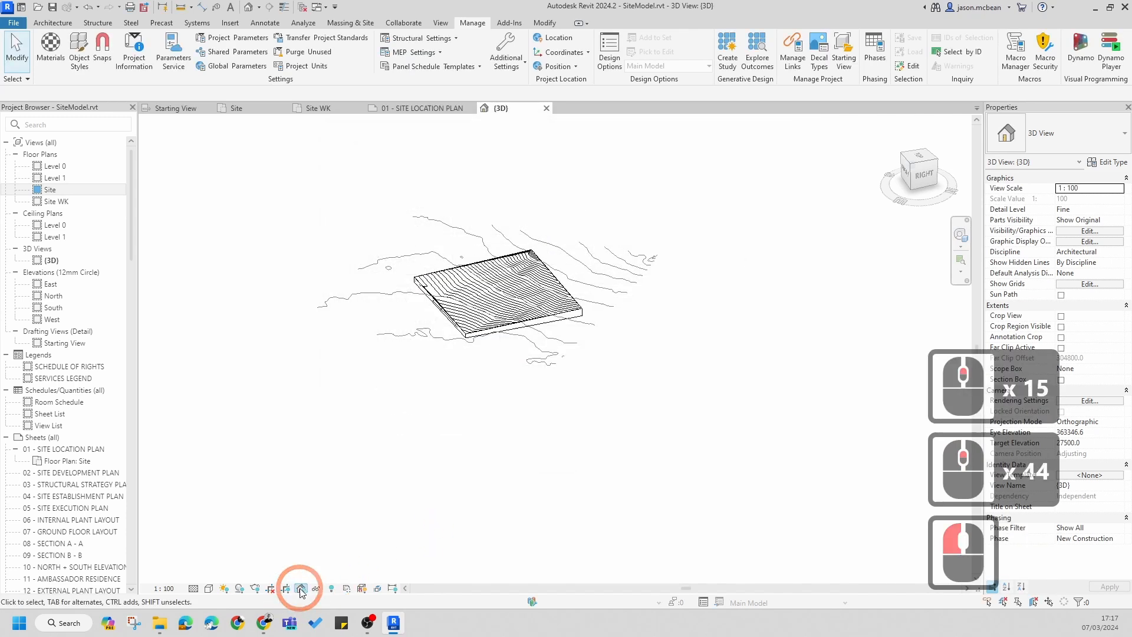
- Reveal the hidden elements in the 3D view briefly to check for the context buildings, then return to normal display
{"action": "left_click", "coordinate": [330, 590]}
{"action": "left_click", "coordinate": [332, 591]}
{"action": "left_click", "coordinate": [332, 591]}
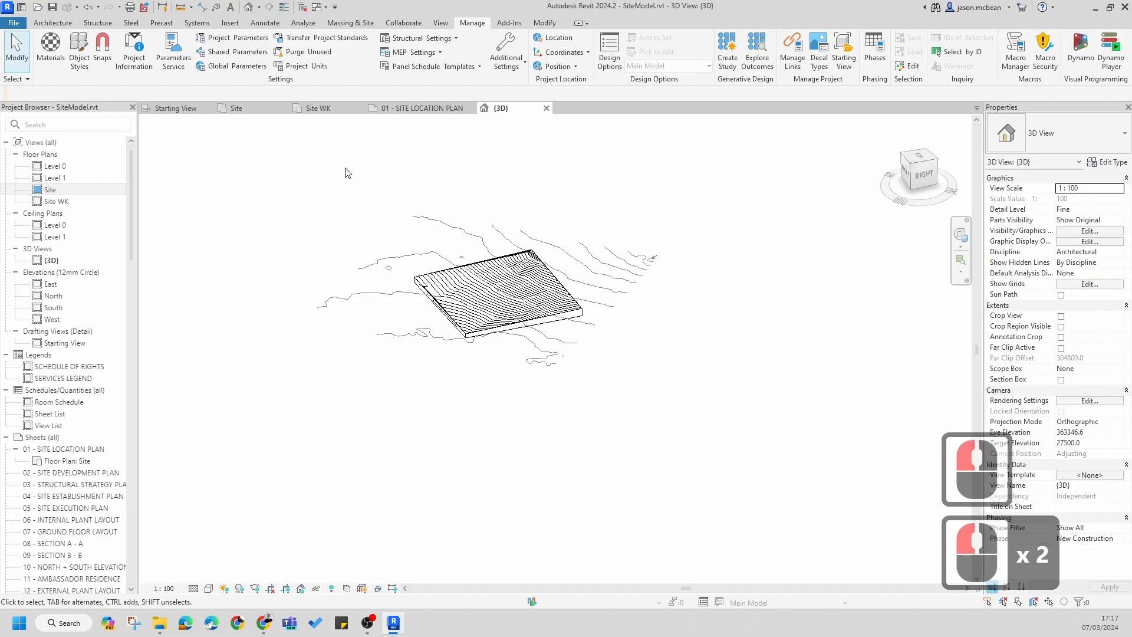
- Delete the existing Context in-place model from the Site WK plan
{"action": "left_click", "coordinate": [309, 109]}
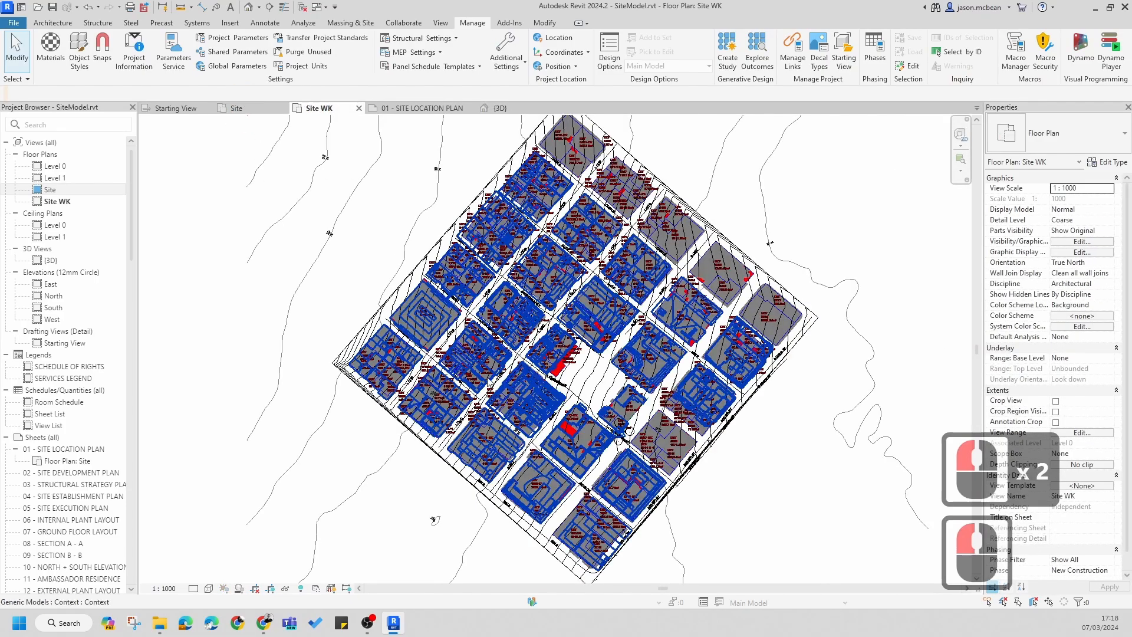
{"action": "scroll", "coordinate": [398, 306], "scroll_direction": "up", "scroll_amount": 7}
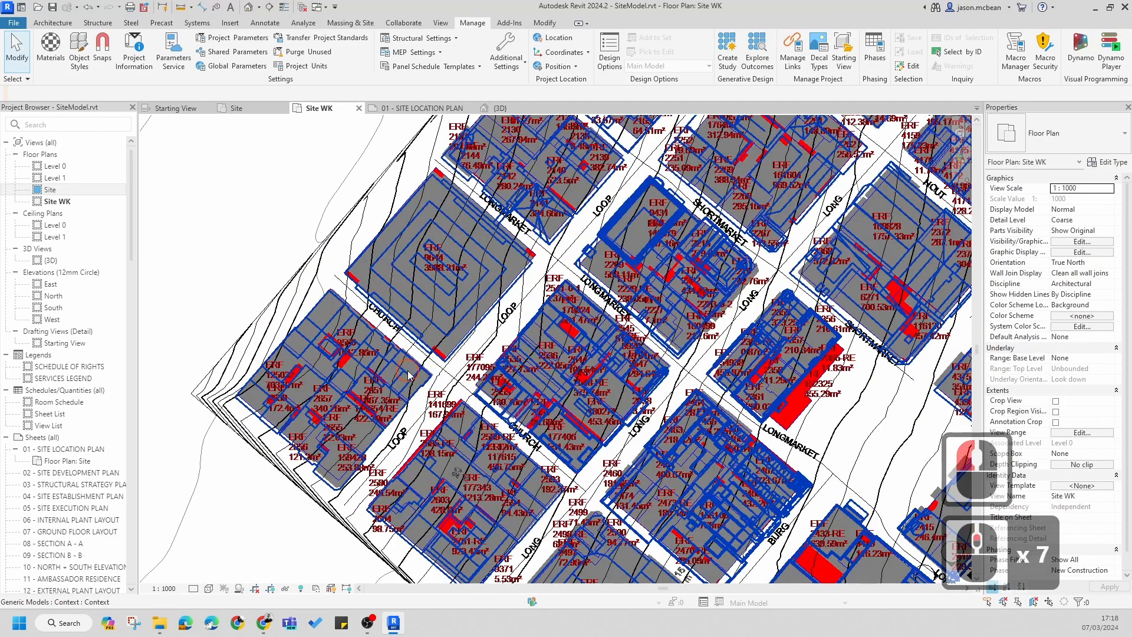
{"action": "left_click", "coordinate": [408, 375]}
{"action": "scroll", "coordinate": [461, 302], "scroll_direction": "down", "scroll_amount": 3}
{"action": "key", "text": "Delete"}
{"action": "scroll", "coordinate": [793, 301], "scroll_direction": "down", "scroll_amount": 5}
- Create a Generic Models in-place model named Context and link SiteContext.axm into it at Level 0, positioned origin to internal origin
{"action": "left_click", "coordinate": [139, 65]}
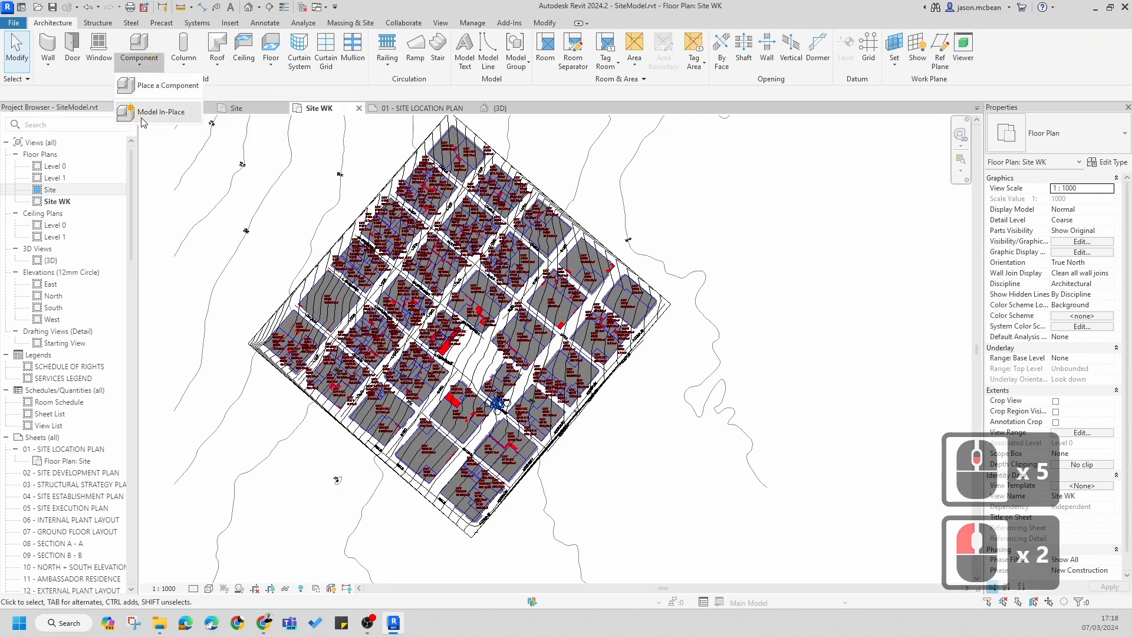
{"action": "left_click", "coordinate": [612, 292]}
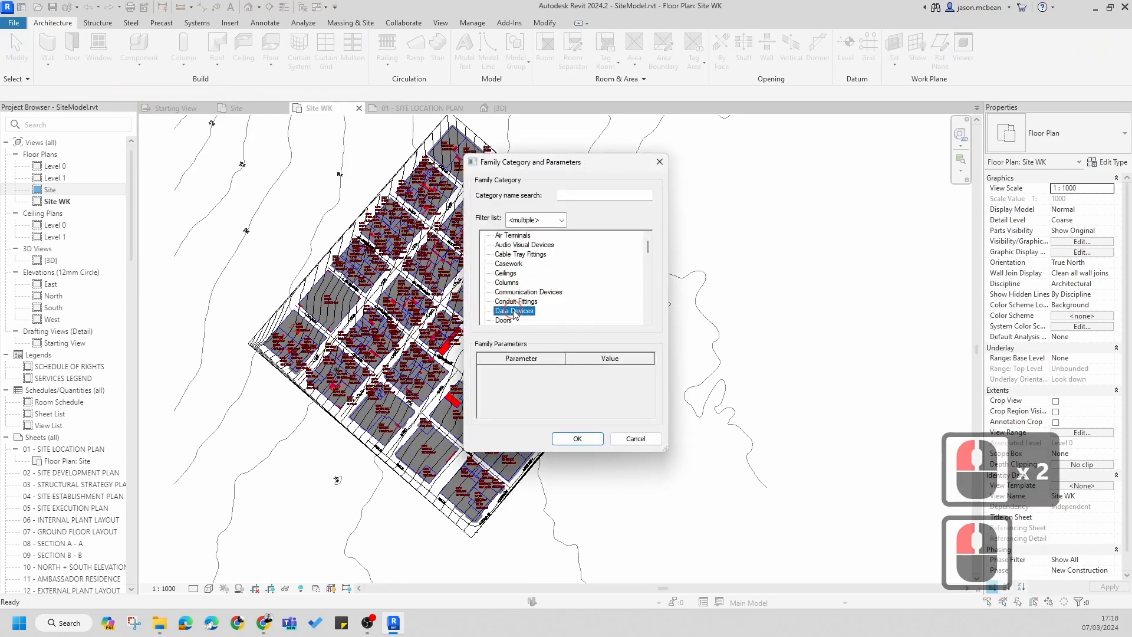
{"action": "left_click", "coordinate": [515, 312]}
{"action": "key", "text": "g"}
{"action": "left_click", "coordinate": [529, 313]}
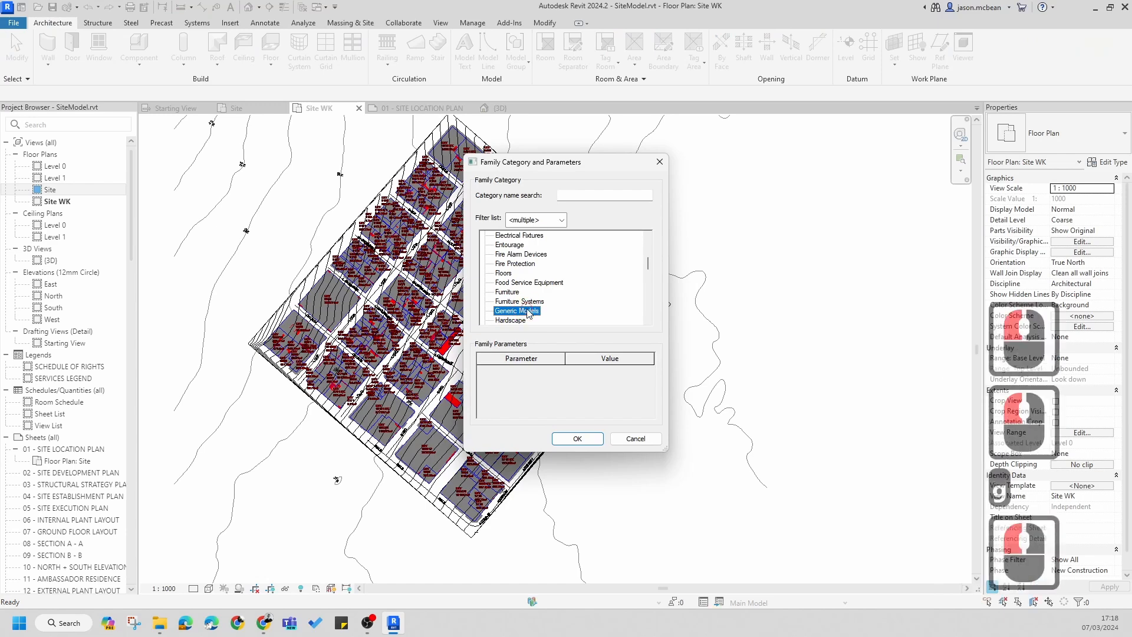
{"action": "double_click", "coordinate": [529, 313]}
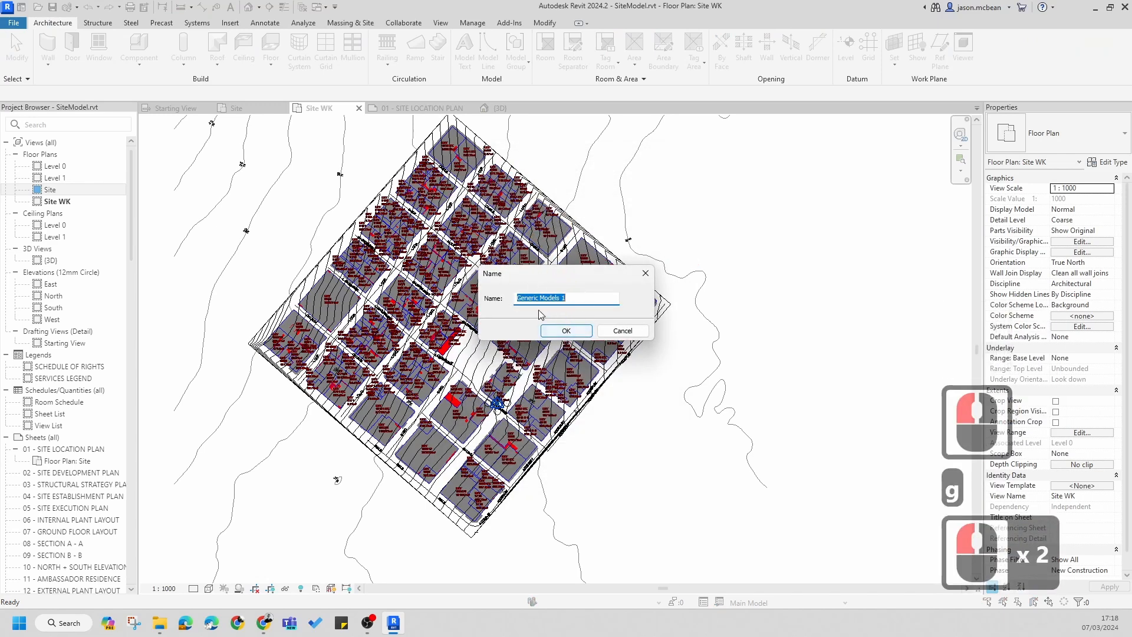
{"action": "type", "text": "C"}
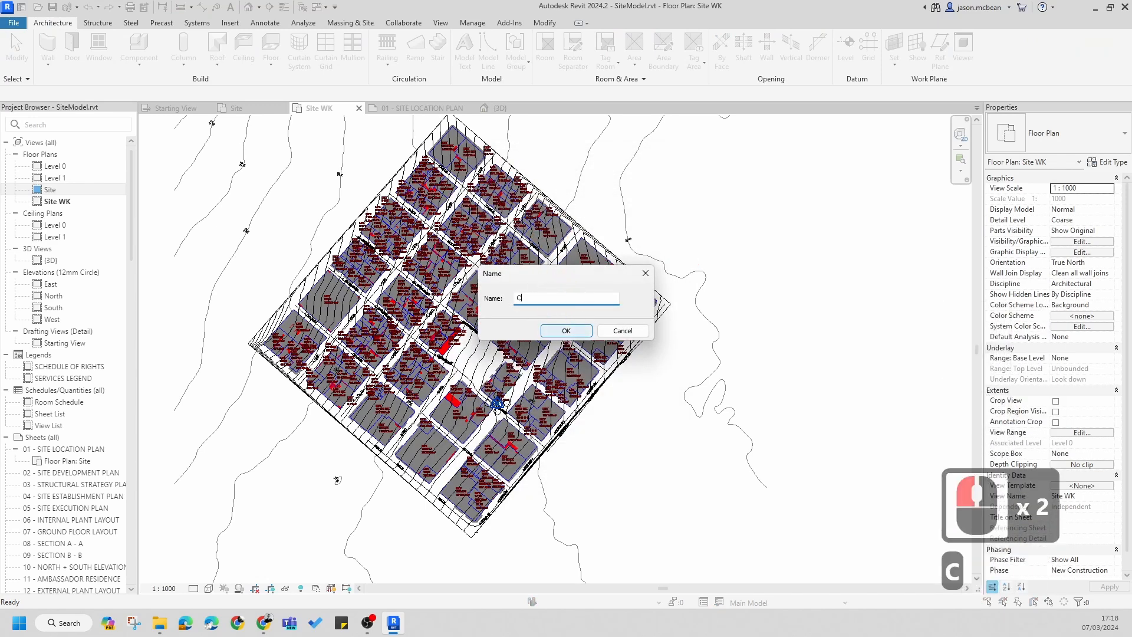
{"action": "type", "text": "onte"}
{"action": "type", "text": "x"}
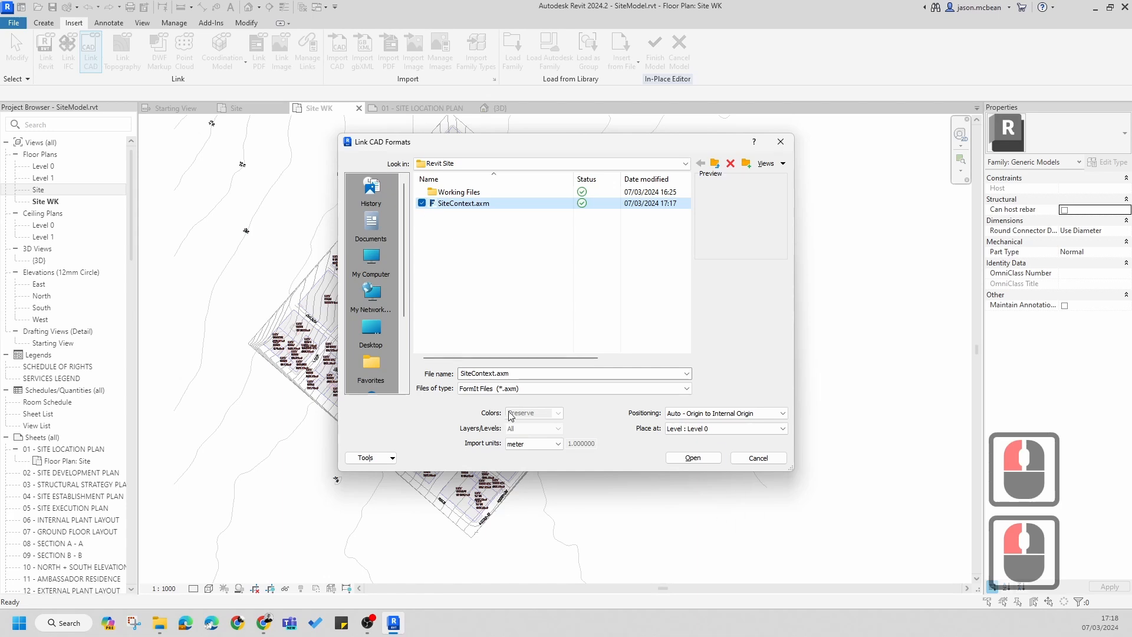
{"action": "left_click", "coordinate": [686, 458]}
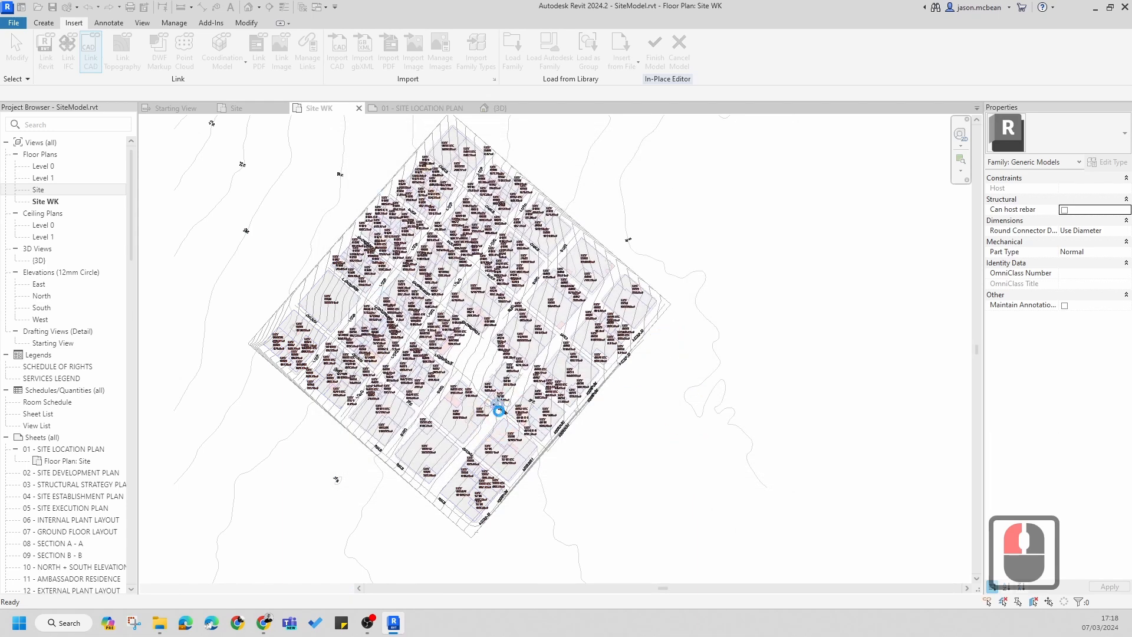
- Try to rotate the linked SiteContext.axm 310.78° about the reference point beside Longmarket
{"action": "scroll", "coordinate": [499, 411], "scroll_direction": "up", "scroll_amount": 8}
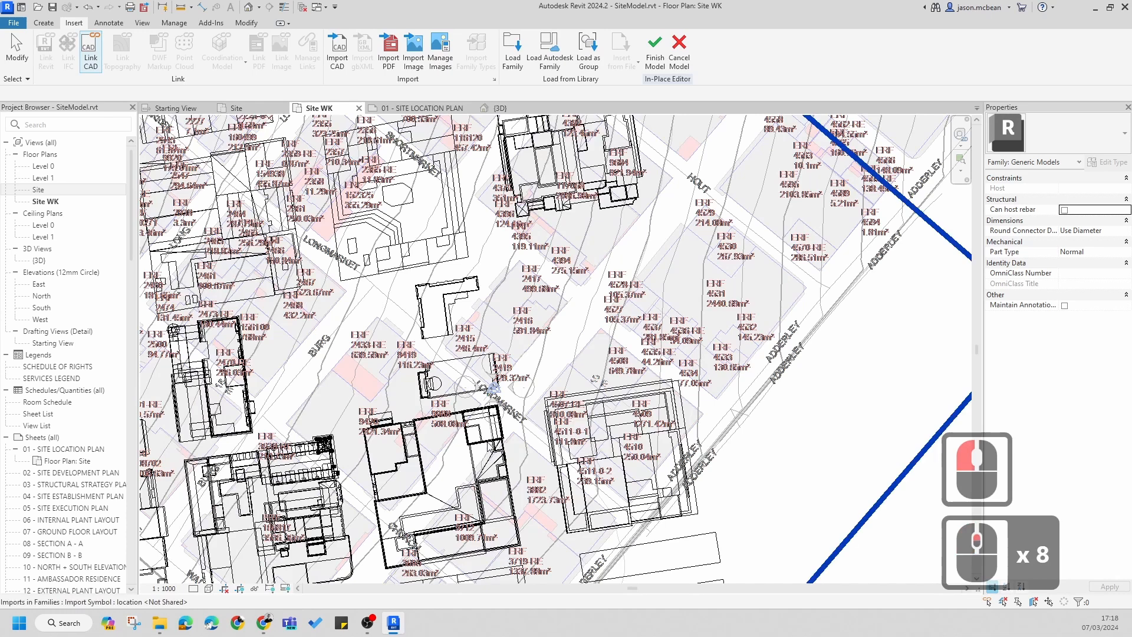
{"action": "left_click", "coordinate": [518, 442]}
{"action": "left_click", "coordinate": [285, 62]}
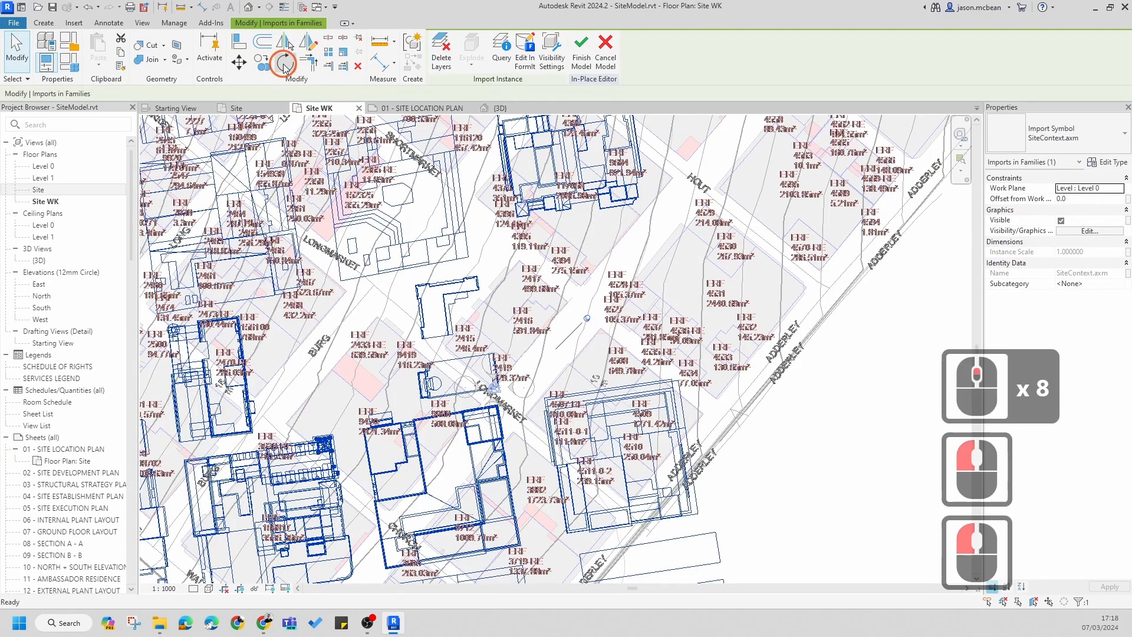
{"action": "left_click", "coordinate": [261, 110]}
{"action": "left_click", "coordinate": [362, 93]}
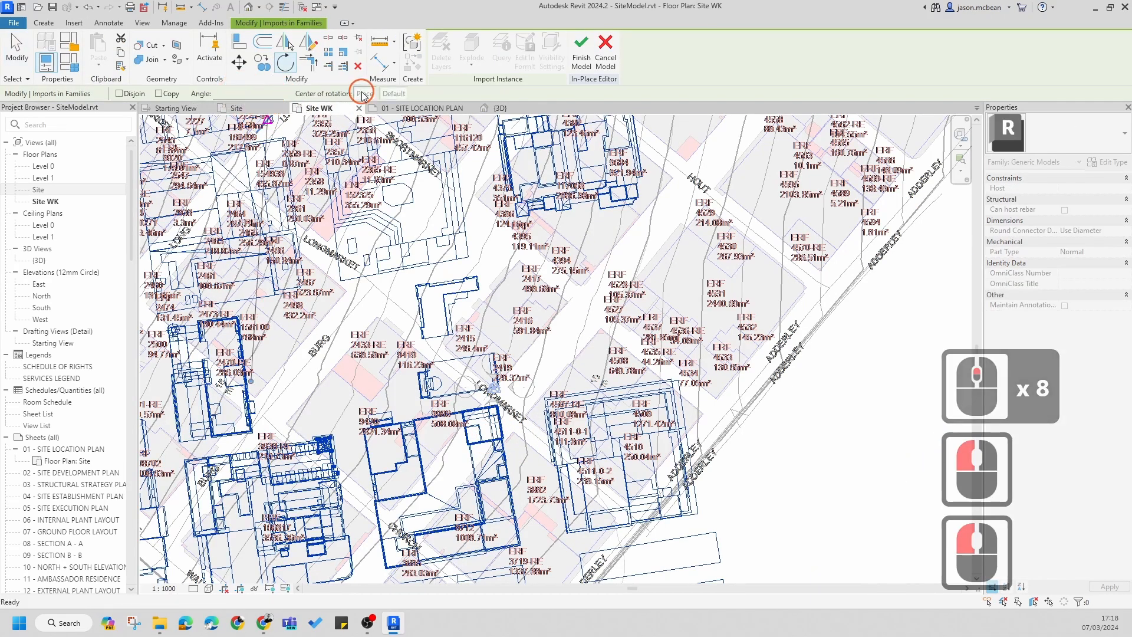
{"action": "left_click", "coordinate": [493, 388]}
{"action": "left_click", "coordinate": [333, 108]}
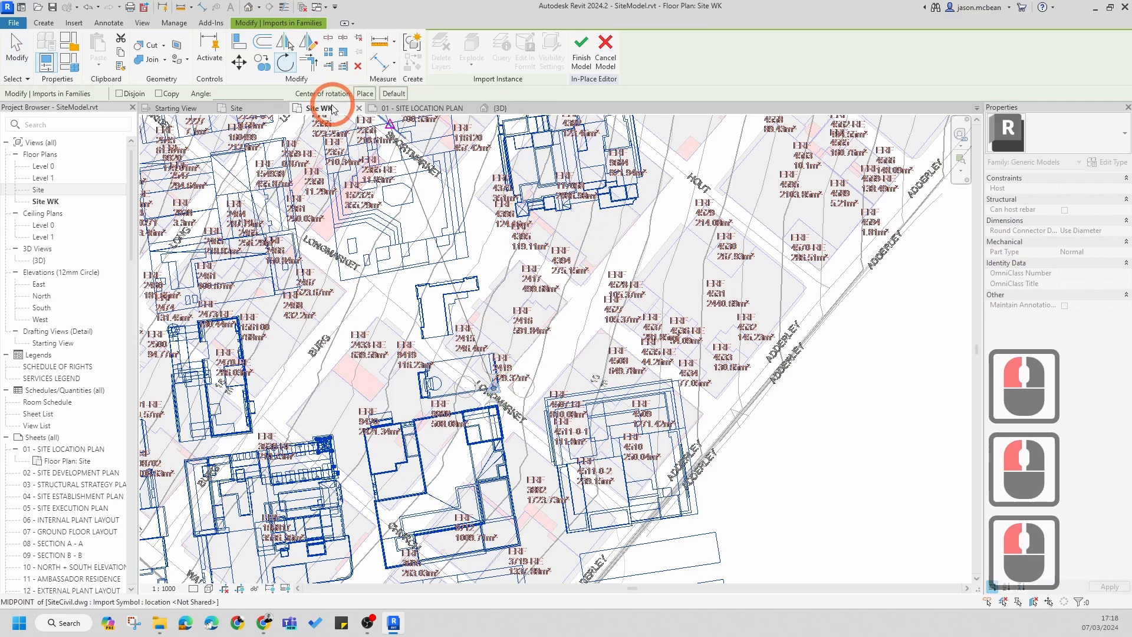
{"action": "left_click", "coordinate": [248, 98]}
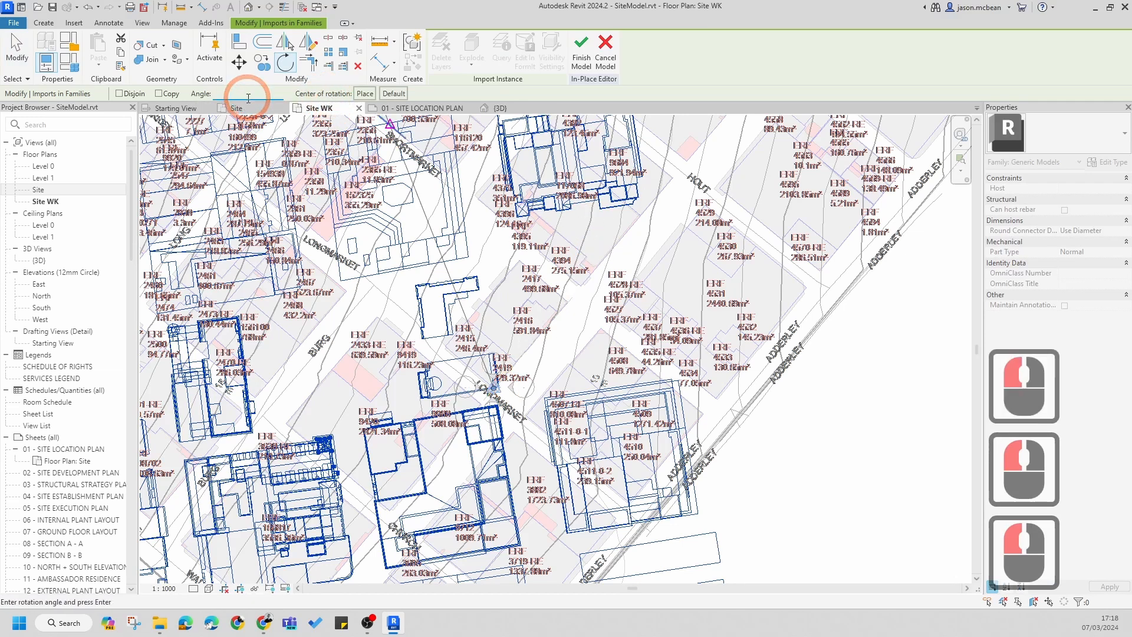
{"action": "type", "text": "310.78°"}
{"action": "key", "text": "Return"}
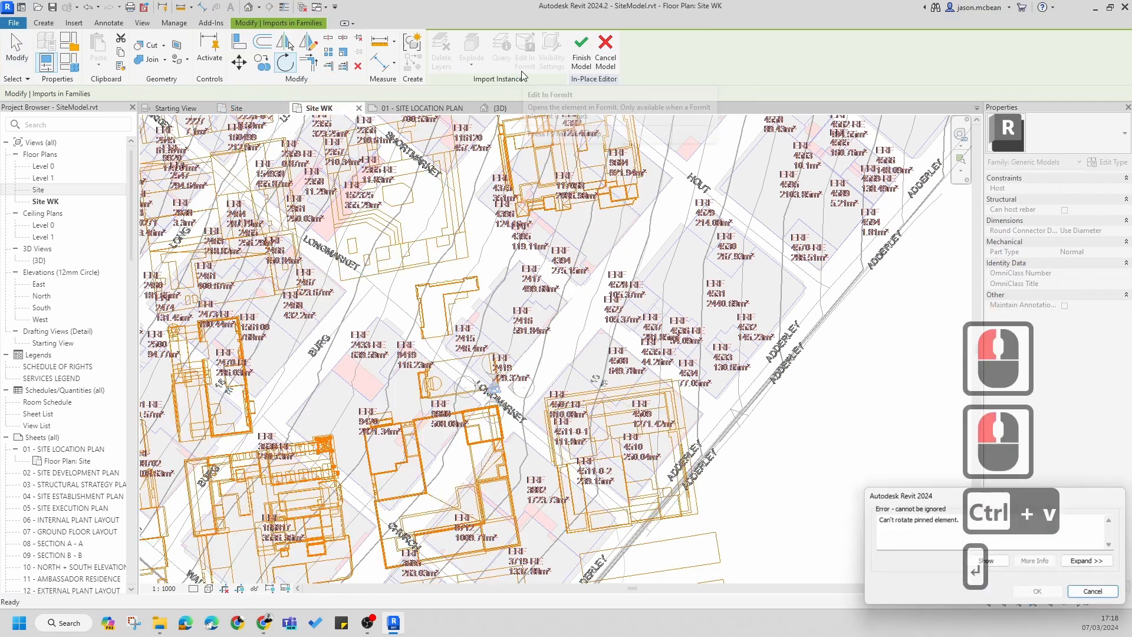
{"action": "key", "text": "Escape"}
- Unpin the linked SiteContext.axm, rotate it 310.78° about the reference point beside Longmarket, and finish the in-place model
{"action": "left_click", "coordinate": [447, 242]}
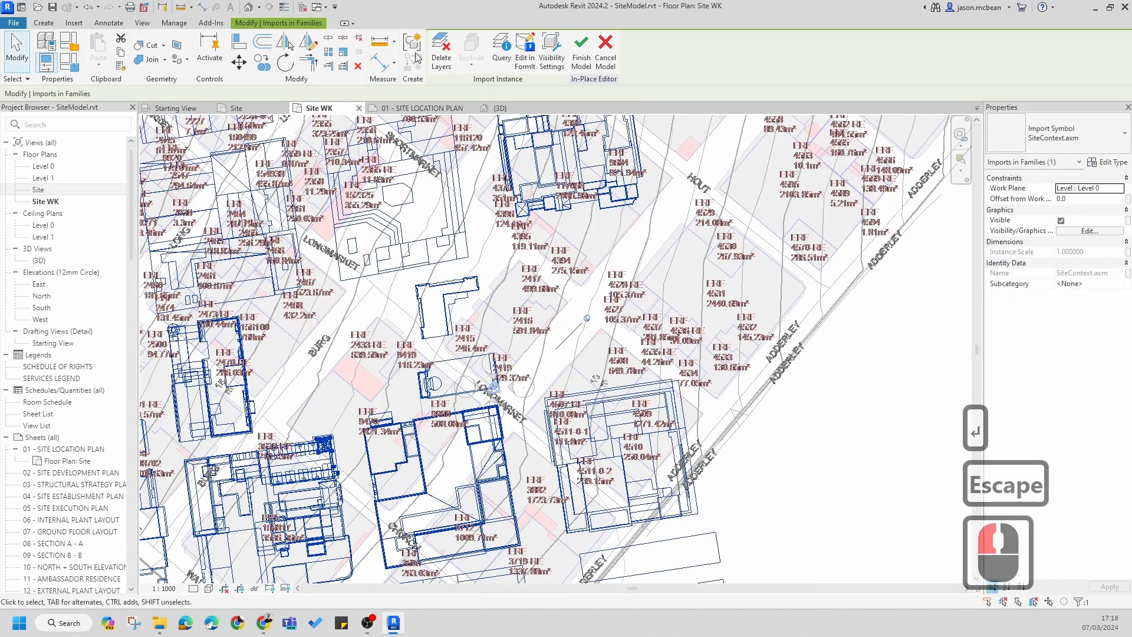
{"action": "left_click", "coordinate": [436, 241]}
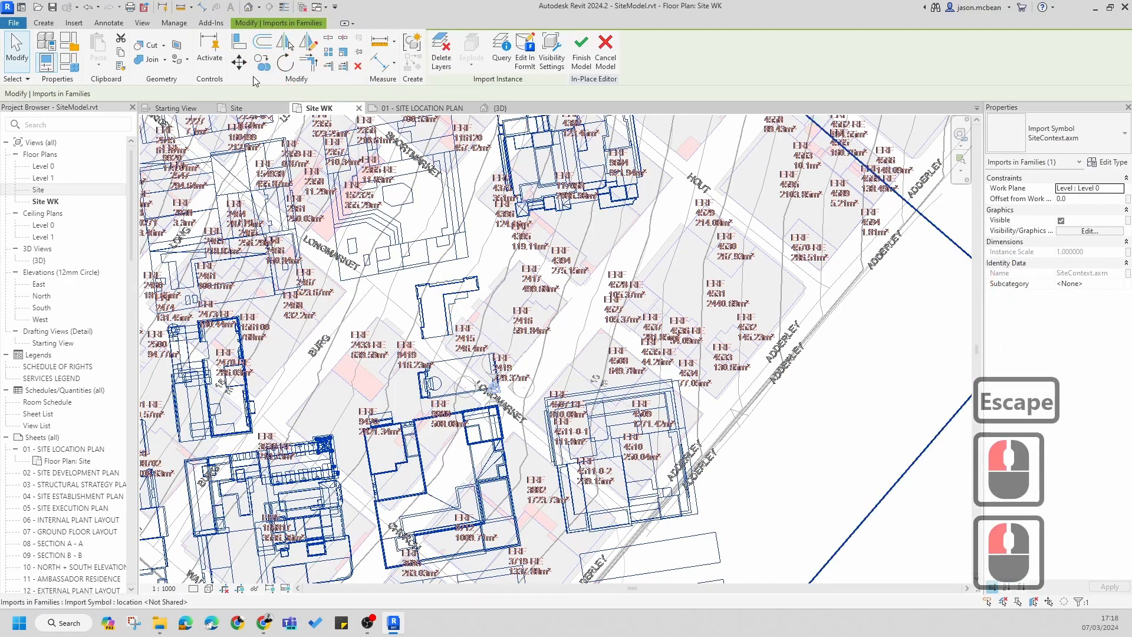
{"action": "left_click", "coordinate": [287, 63]}
{"action": "left_click", "coordinate": [450, 399]}
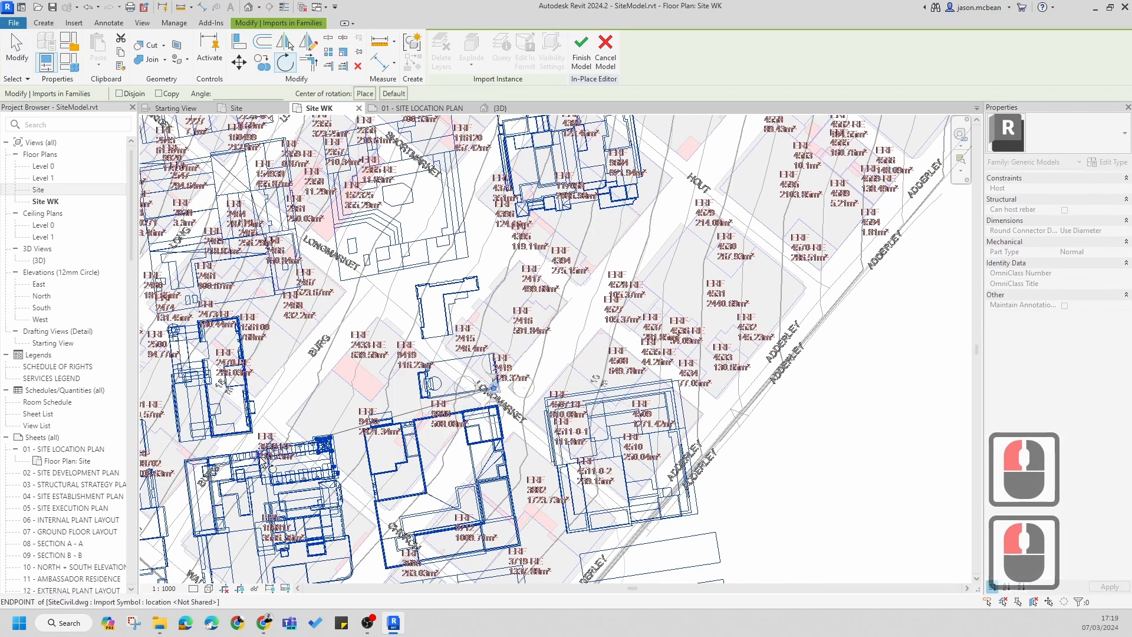
{"action": "left_click", "coordinate": [648, 534]}
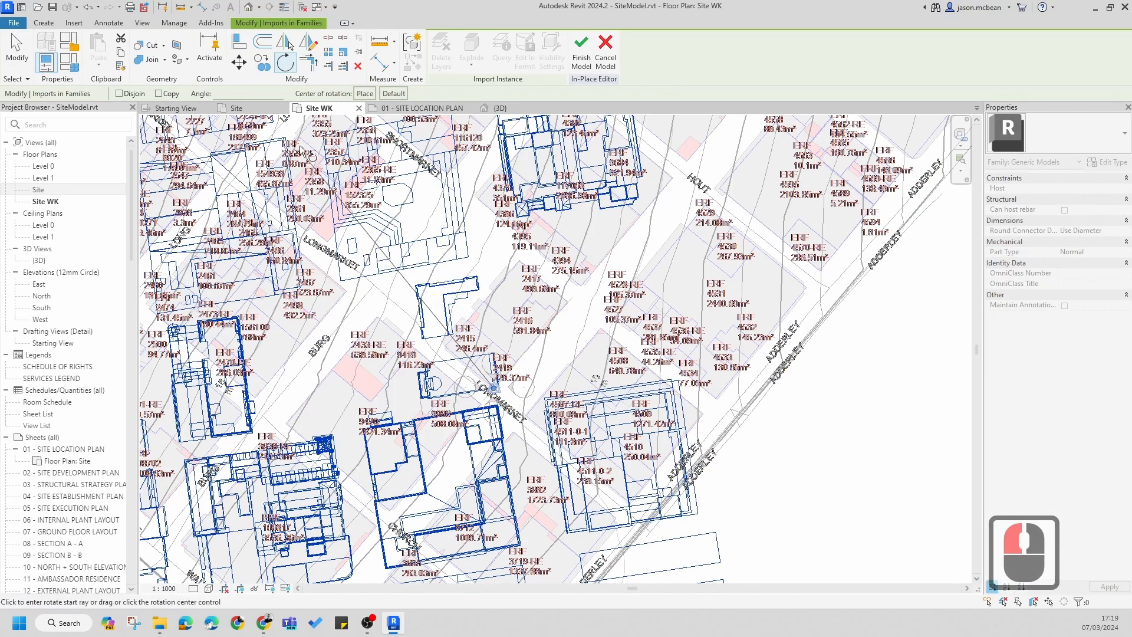
{"action": "double_click", "coordinate": [258, 95]}
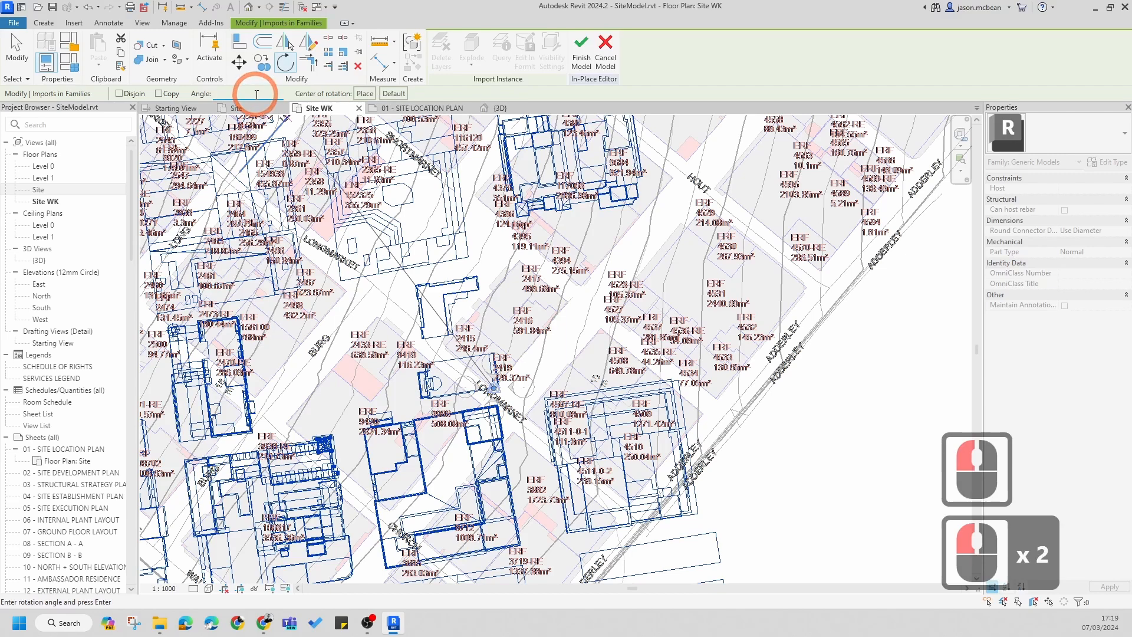
{"action": "type", "text": "310.78°"}
{"action": "key", "text": "Return"}
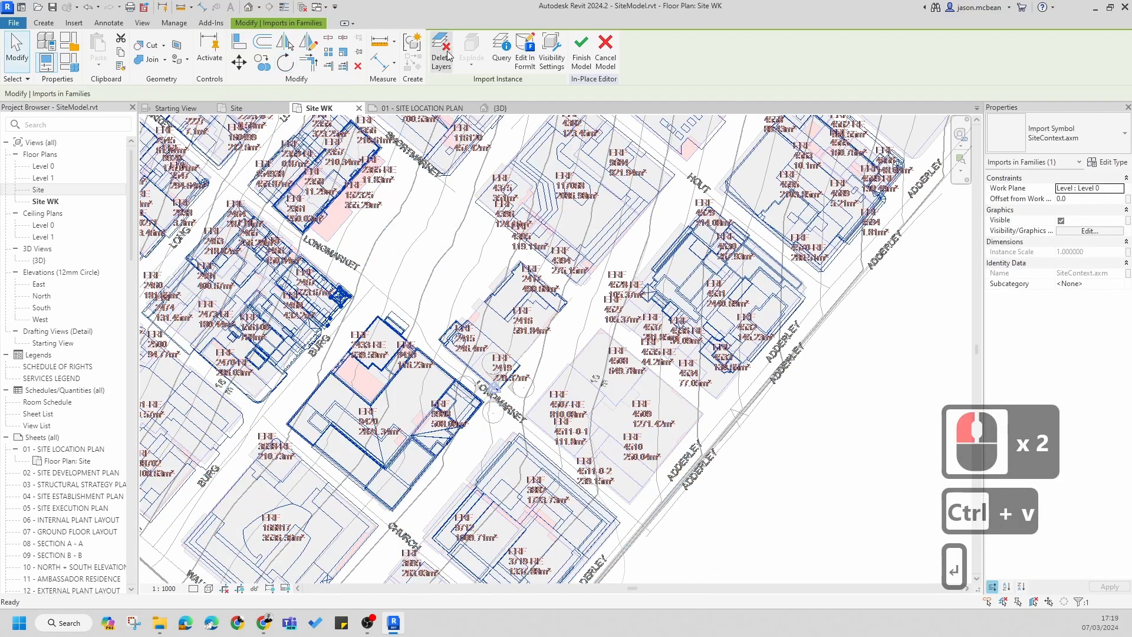
{"action": "left_click", "coordinate": [581, 53]}
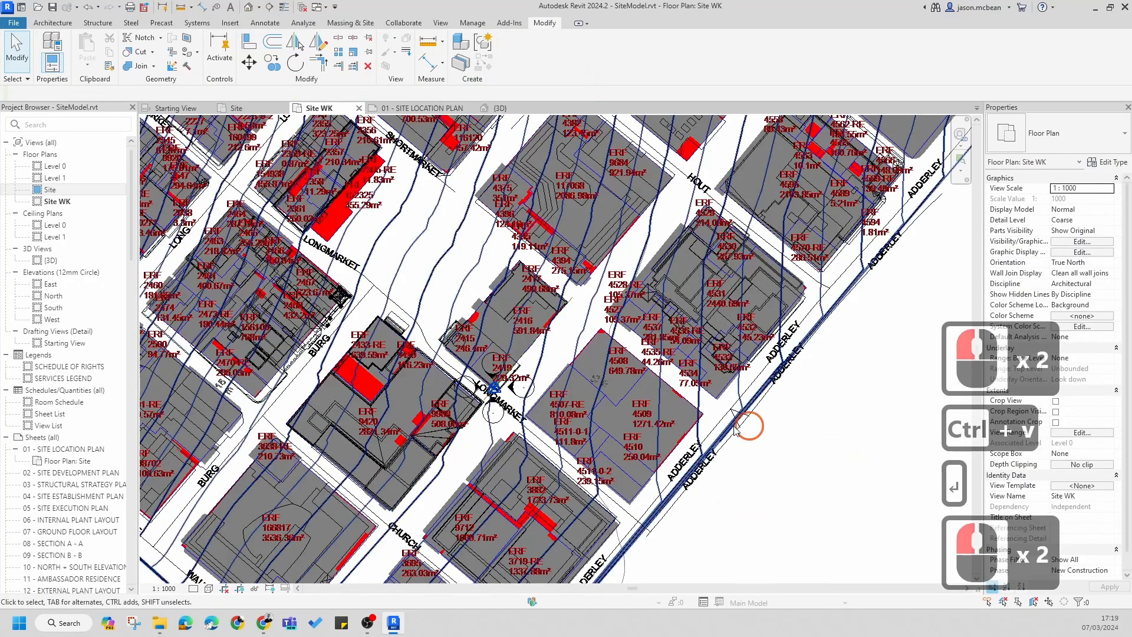
- Check the context buildings' alignment with the site in the Site WK plan and open the default 3D view
{"action": "left_click", "coordinate": [627, 399]}
{"action": "scroll", "coordinate": [626, 400], "scroll_direction": "down", "scroll_amount": 6}
{"action": "left_click", "coordinate": [313, 467]}
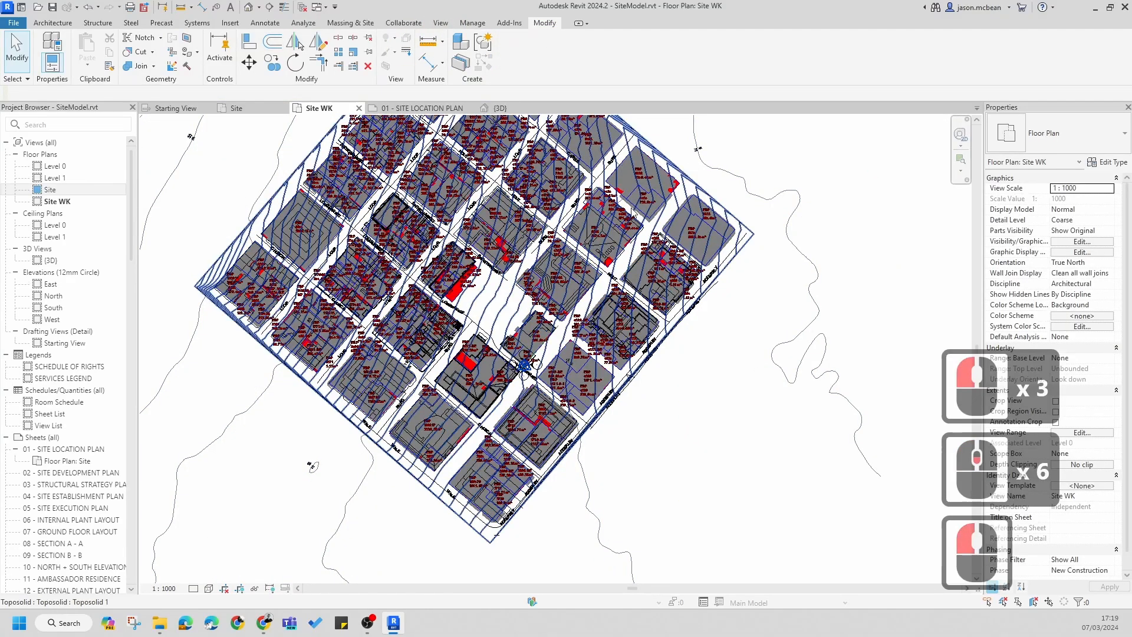
{"action": "left_click", "coordinate": [751, 446]}
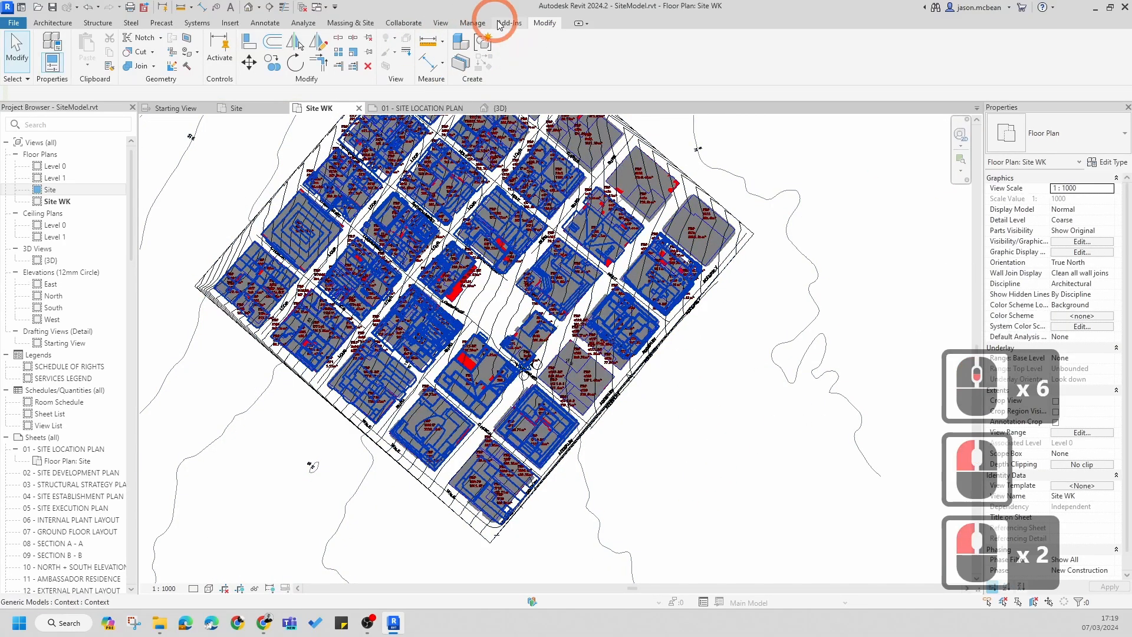
{"action": "left_click", "coordinate": [258, 10]}
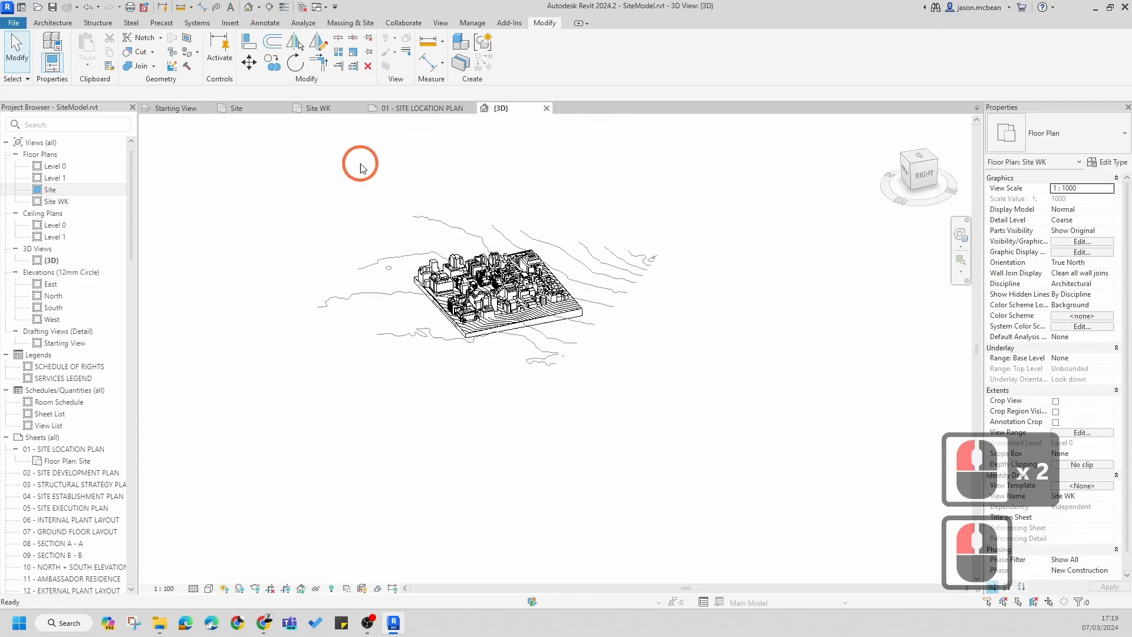
- Examine the rebuilt context buildings and how they sit on the sloping terrain in the 3D view
{"action": "scroll", "coordinate": [513, 342], "scroll_direction": "up", "scroll_amount": 10}
{"action": "middle_click_drag", "start_coordinate": [513, 341], "coordinate": [568, 360], "text": "shift"}
{"action": "left_click", "coordinate": [619, 455]}
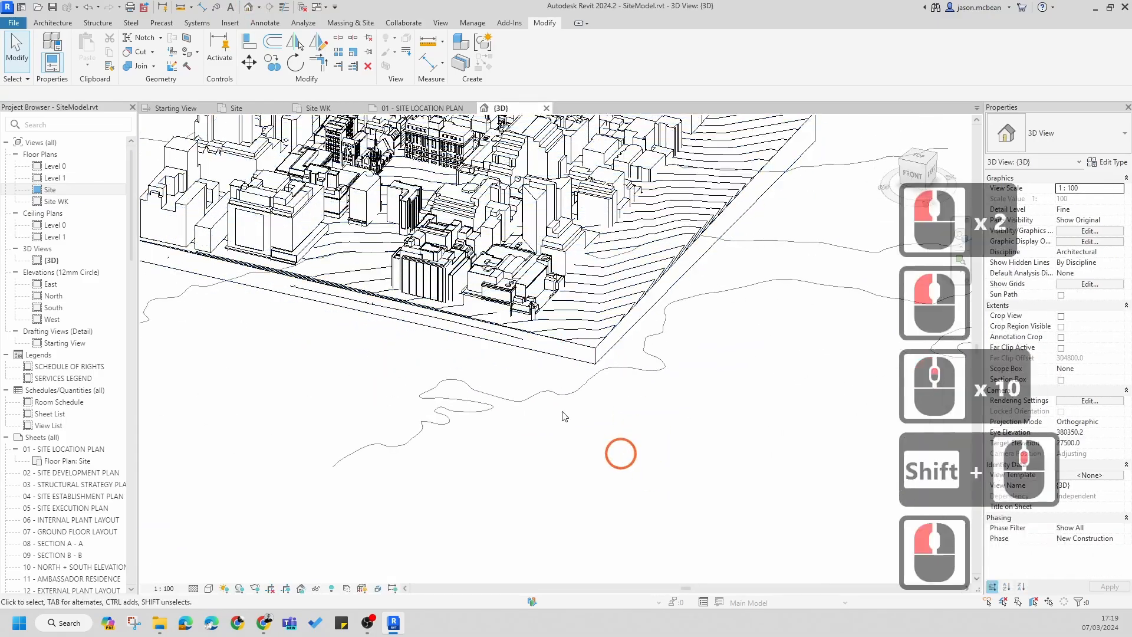
{"action": "scroll", "coordinate": [422, 356], "scroll_direction": "up", "scroll_amount": 1}
{"action": "middle_click_drag", "start_coordinate": [422, 356], "coordinate": [531, 472]}
{"action": "scroll", "coordinate": [556, 203], "scroll_direction": "up", "scroll_amount": 3}
{"action": "middle_click_drag", "start_coordinate": [560, 345], "coordinate": [610, 352]}
{"action": "scroll", "coordinate": [288, 498], "scroll_direction": "down", "scroll_amount": 4}
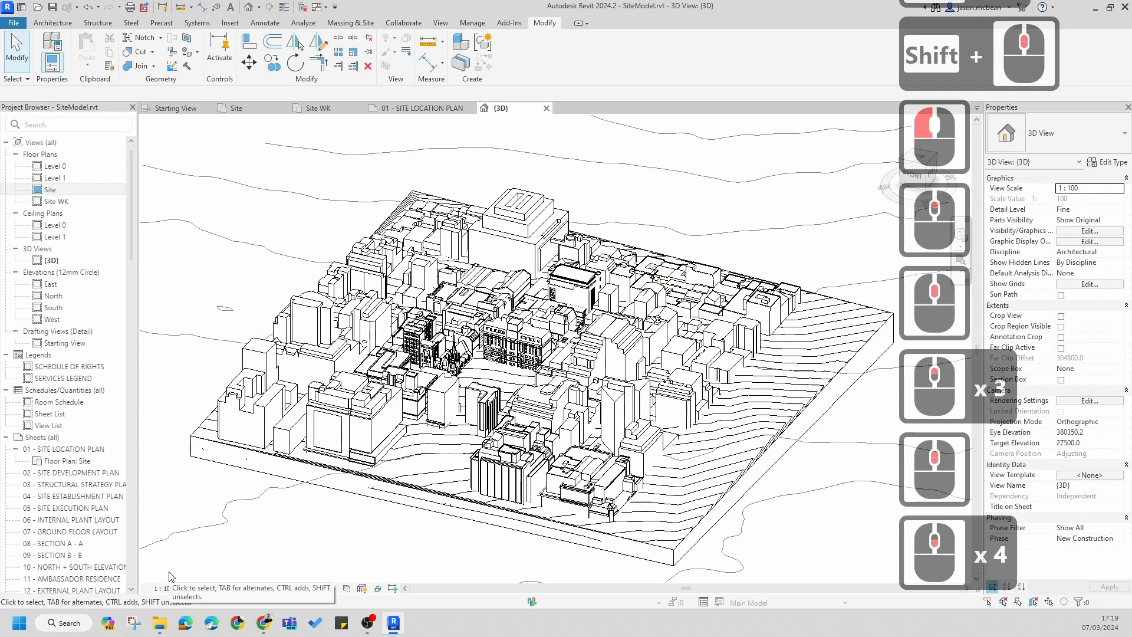
{"action": "scroll", "coordinate": [290, 574], "scroll_direction": "up", "scroll_amount": 6}
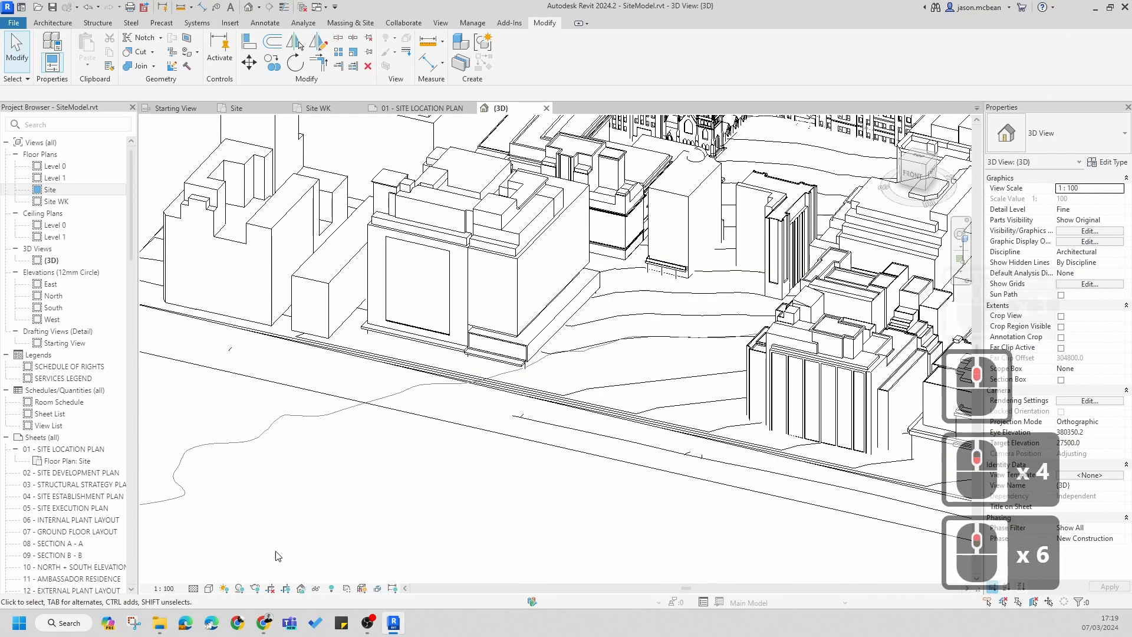
{"action": "middle_click", "coordinate": [617, 343]}
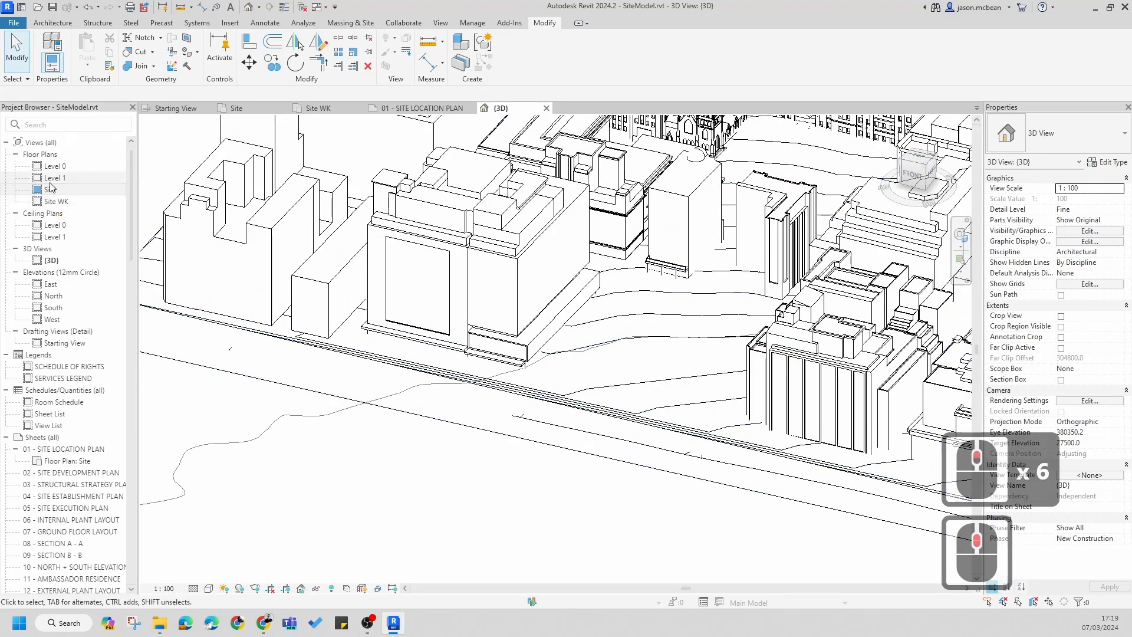
- Open the Site floor plan, dismiss the save reminder, and compare the context buildings with the grey building outlines
{"action": "double_click", "coordinate": [51, 189]}
{"action": "scroll", "coordinate": [421, 354], "scroll_direction": "down", "scroll_amount": 4}
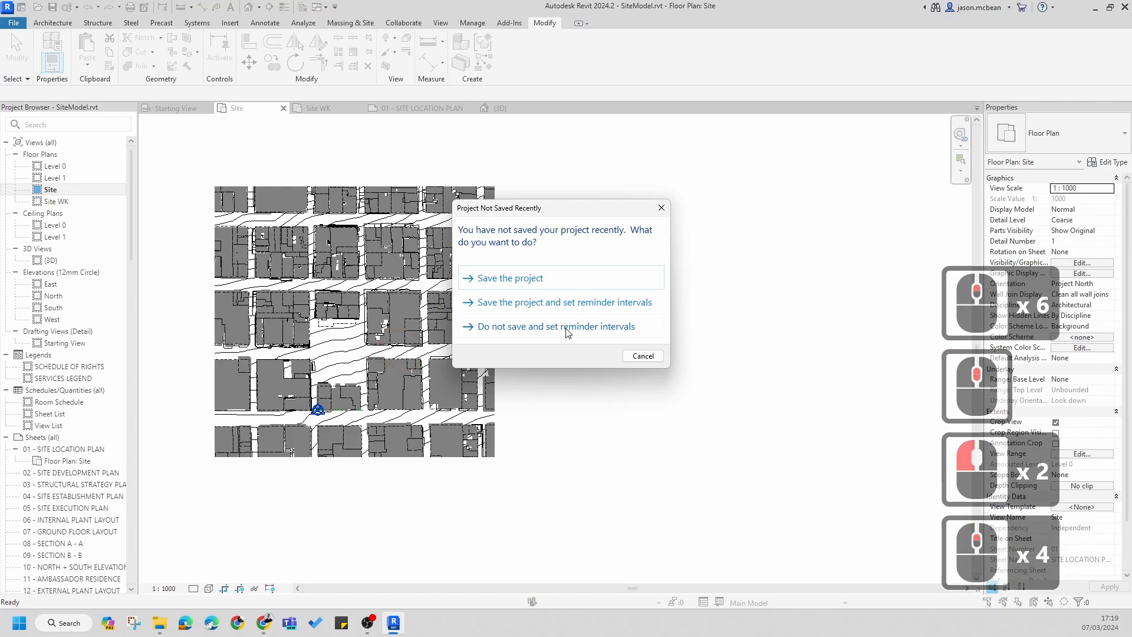
{"action": "left_click", "coordinate": [642, 355]}
{"action": "scroll", "coordinate": [538, 336], "scroll_direction": "up", "scroll_amount": 9}
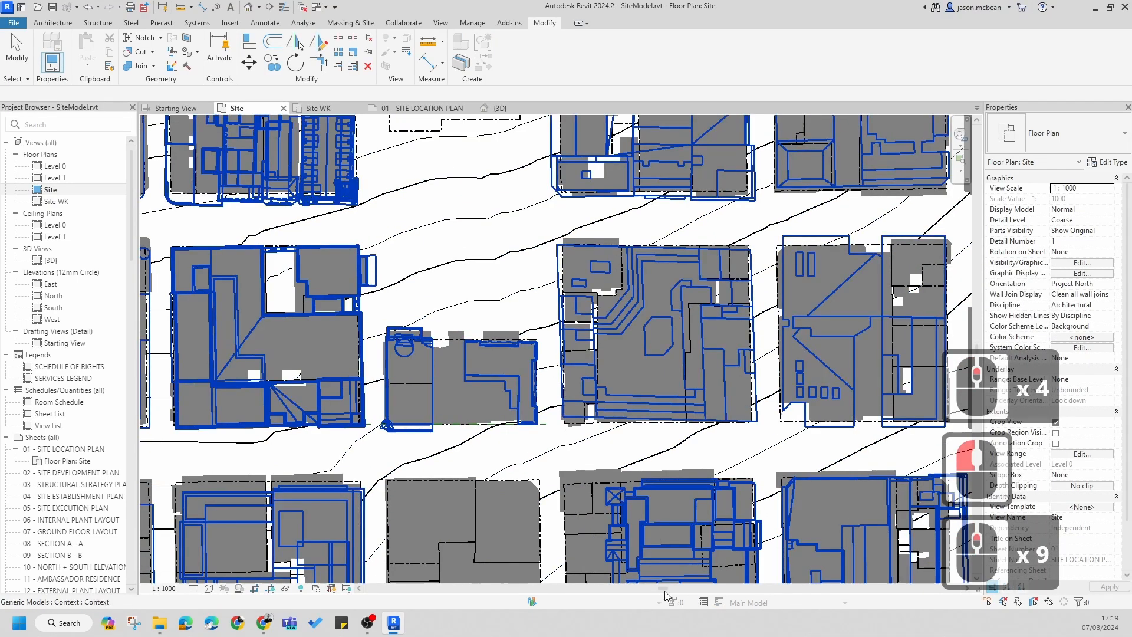
{"action": "key", "text": "Escape"}
{"action": "left_click", "coordinate": [634, 411]}
{"action": "scroll", "coordinate": [538, 370], "scroll_direction": "down", "scroll_amount": 6}
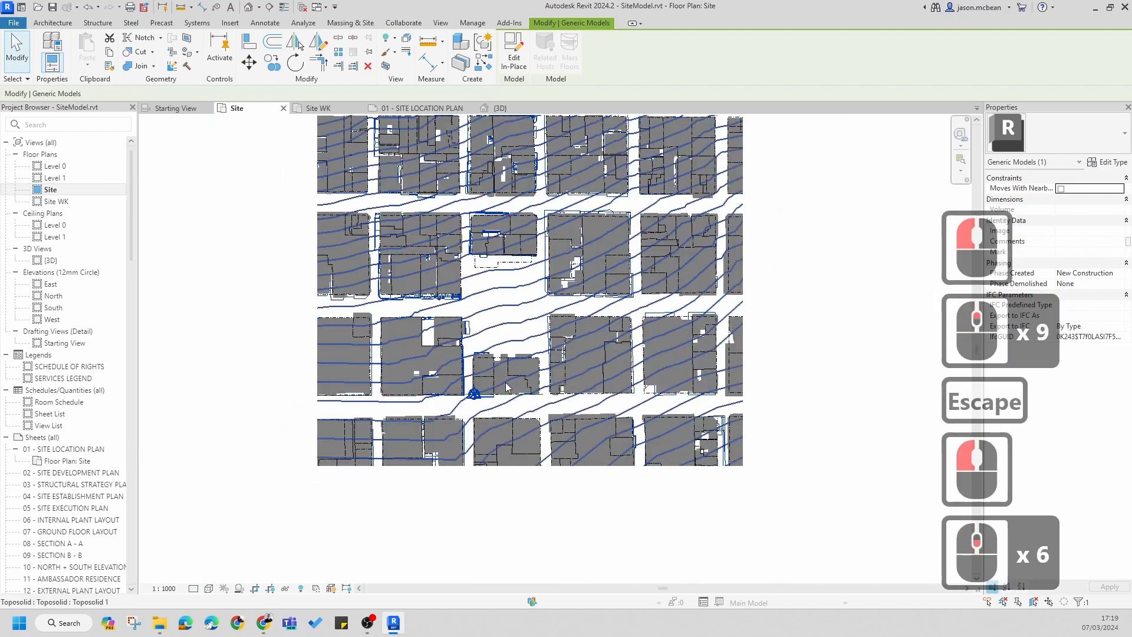
{"action": "scroll", "coordinate": [538, 371], "scroll_direction": "up", "scroll_amount": 6}
{"action": "key", "text": "Escape"}
{"action": "left_click", "coordinate": [537, 390]}
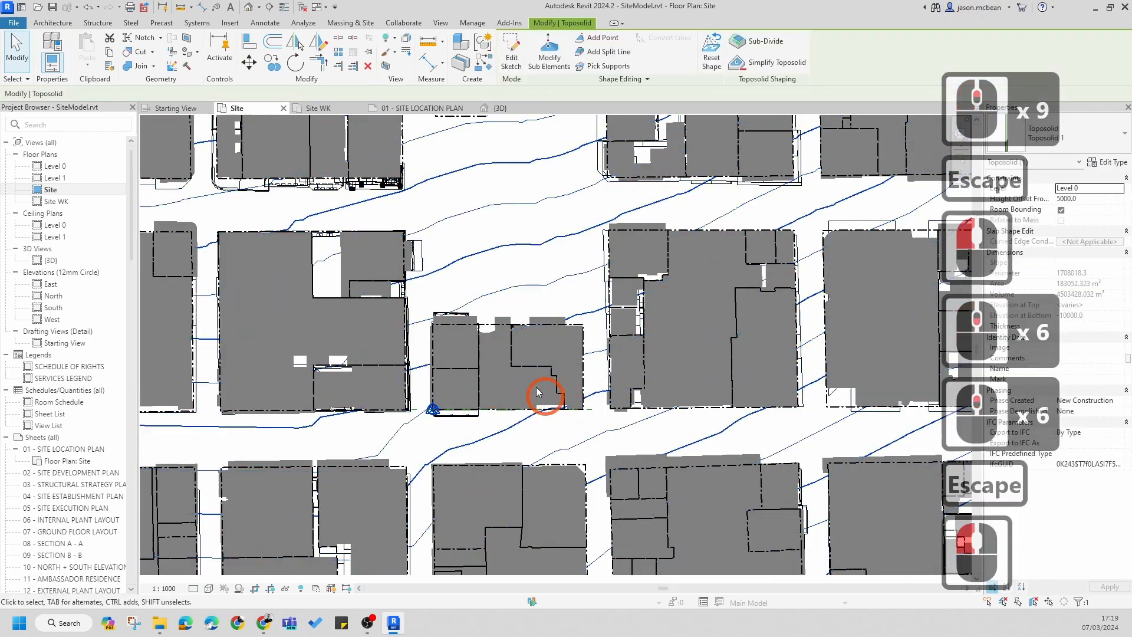
{"action": "key", "text": "Escape"}
{"action": "left_click", "coordinate": [501, 322]}
{"action": "key", "text": "Escape"}
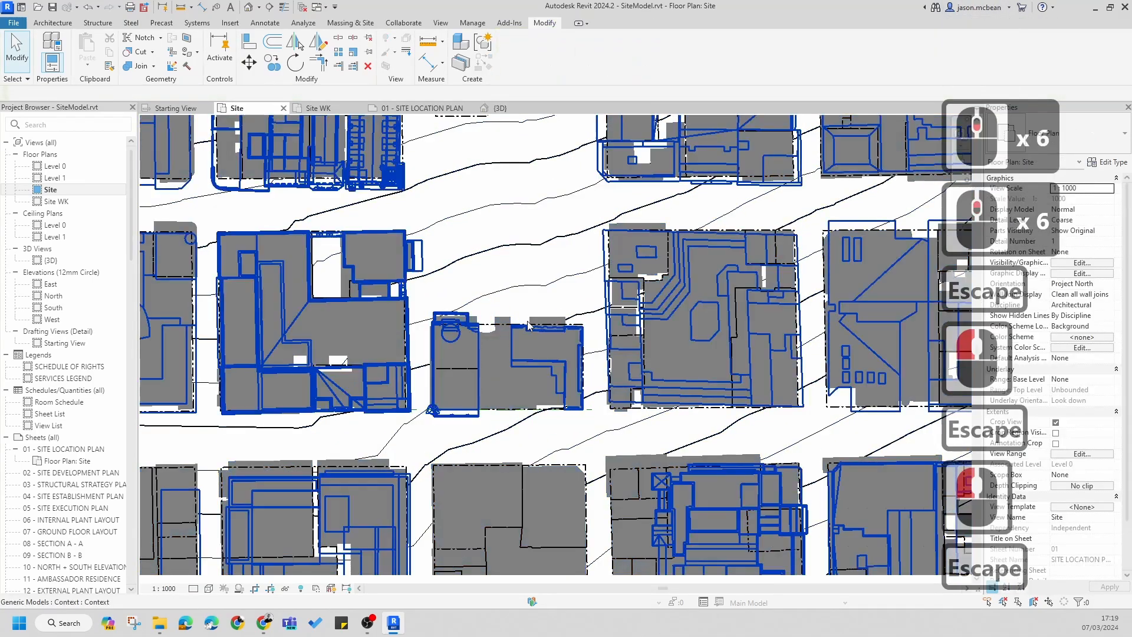
- Inspect BuildingOutlines.dwg against the Context model's edges around the block beside the project origin
{"action": "scroll", "coordinate": [501, 318], "scroll_direction": "up", "scroll_amount": 5}
{"action": "left_click", "coordinate": [537, 332]}
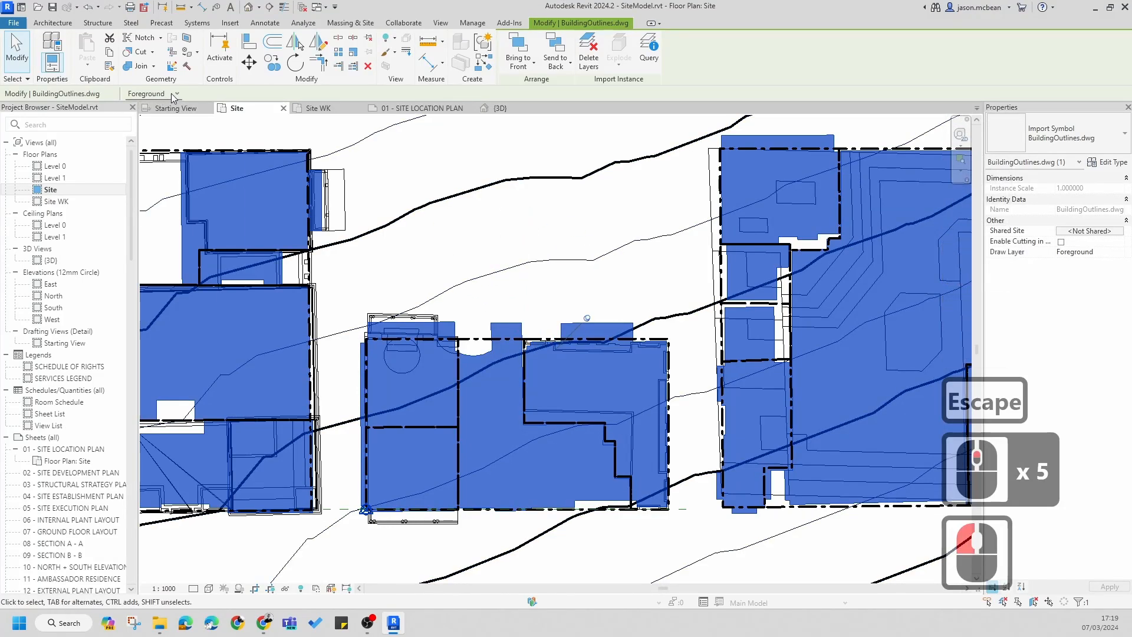
{"action": "key", "text": "Escape"}
{"action": "key", "text": "Escape"}
{"action": "left_click", "coordinate": [347, 215]}
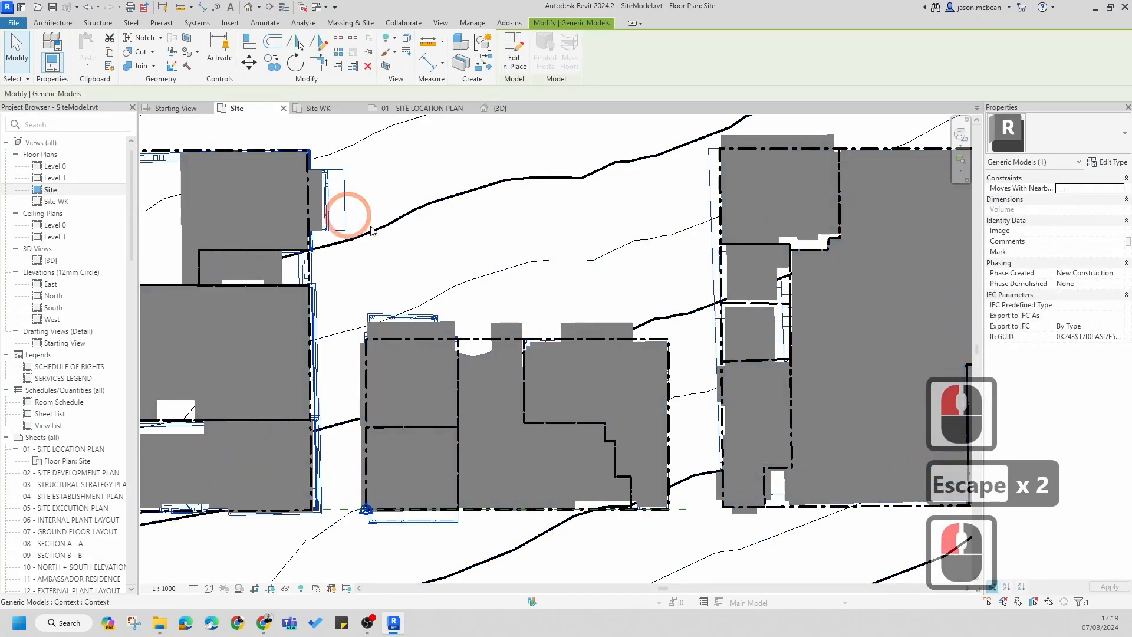
{"action": "key", "text": "Escape"}
{"action": "scroll", "coordinate": [477, 444], "scroll_direction": "down", "scroll_amount": 5}
{"action": "scroll", "coordinate": [477, 443], "scroll_direction": "up", "scroll_amount": 7}
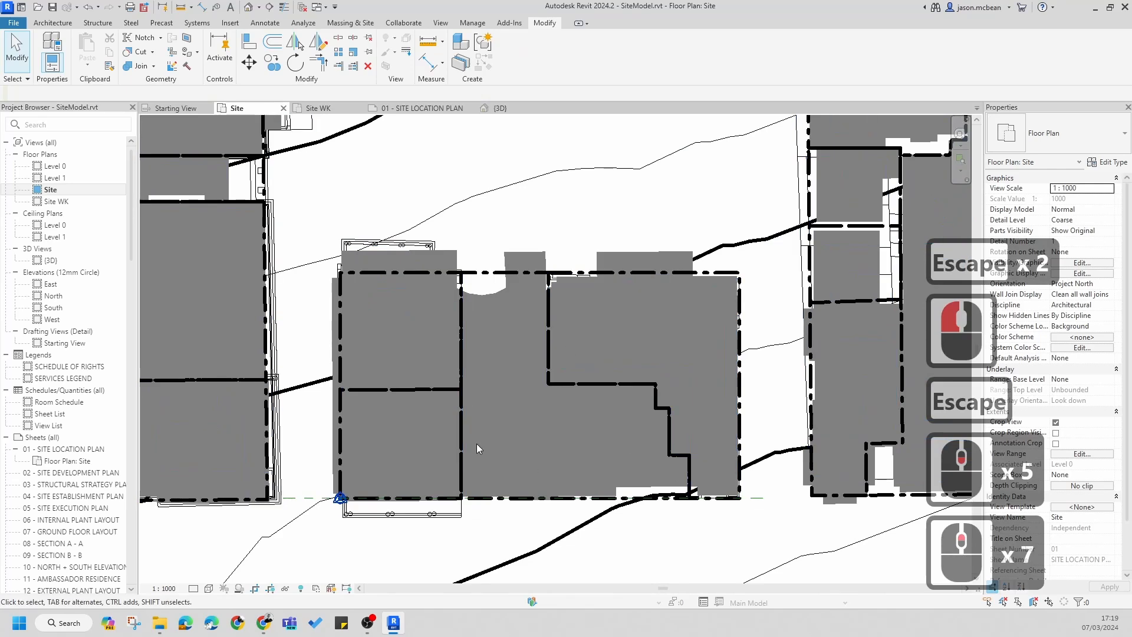
{"action": "key", "text": "Escape"}
{"action": "scroll", "coordinate": [404, 236], "scroll_direction": "up", "scroll_amount": 5}
{"action": "left_click", "coordinate": [457, 251]}
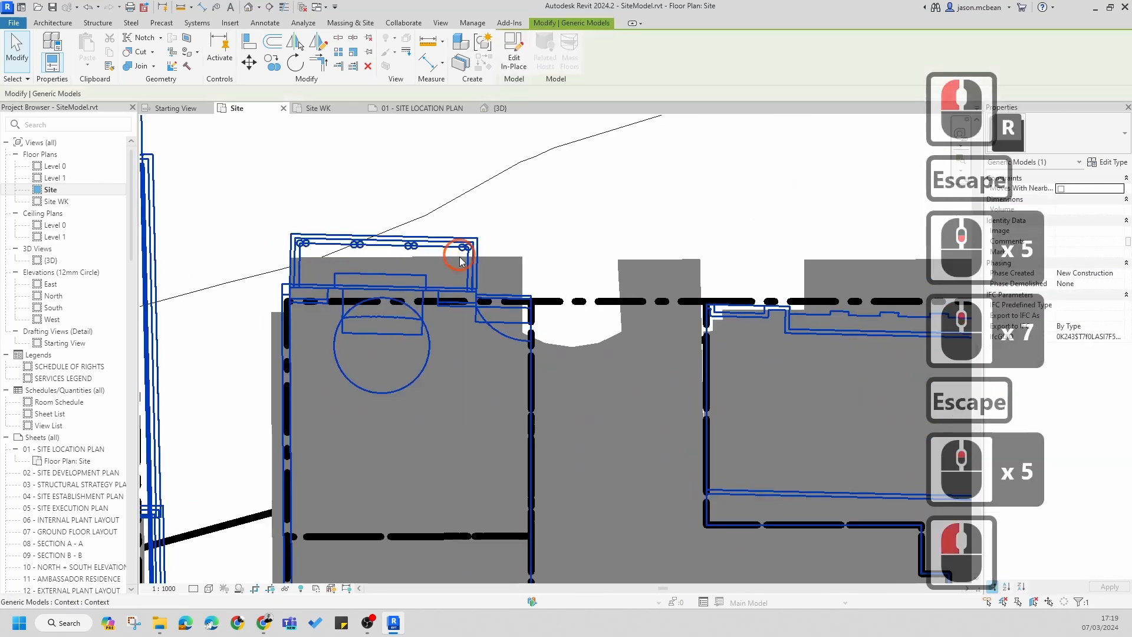
{"action": "scroll", "coordinate": [476, 259], "scroll_direction": "down", "scroll_amount": 8}
{"action": "key", "text": "Escape"}
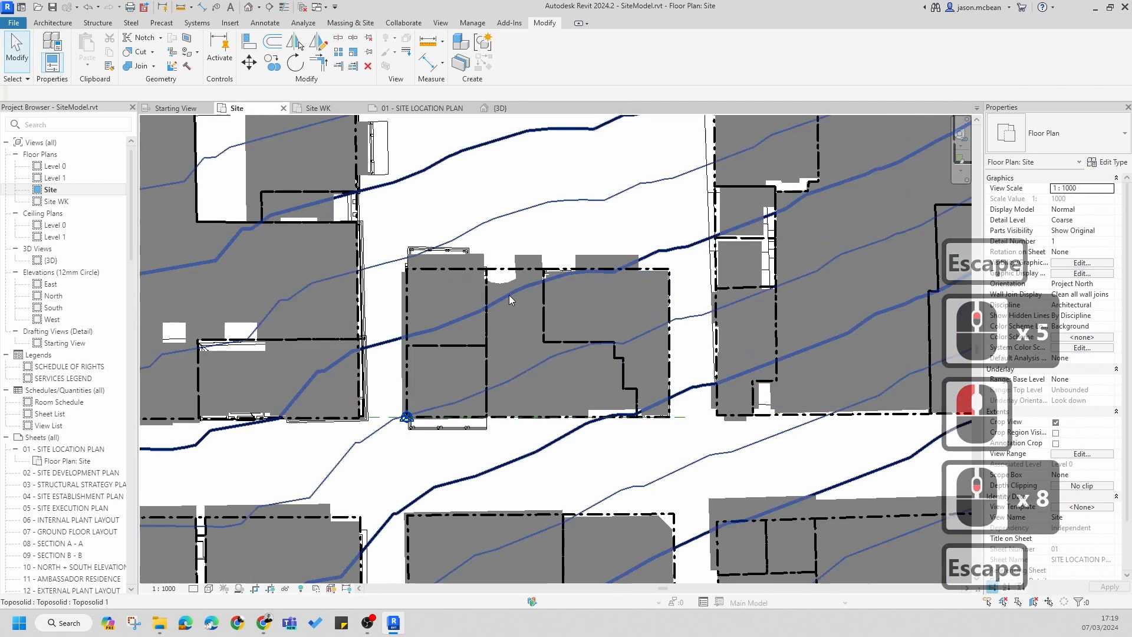
- Hide the imported BuildingOutlines.dwg in the Site floor plan through the Visibility/Graphic Overrides
{"action": "key", "text": "v"}
{"action": "key", "text": "g"}
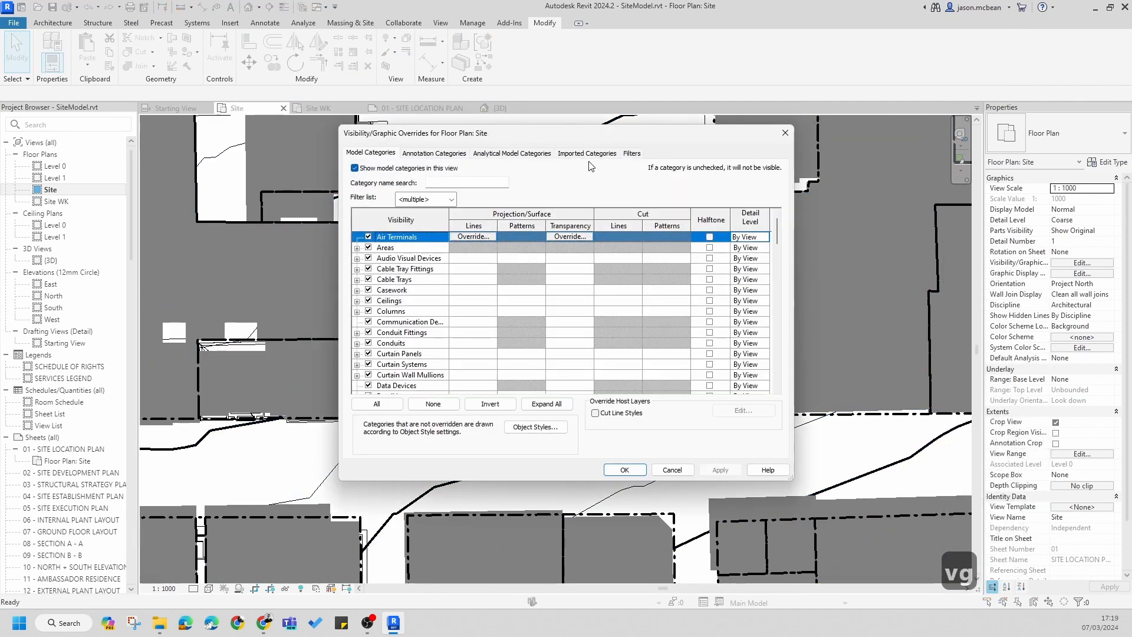
{"action": "left_click", "coordinate": [588, 154]}
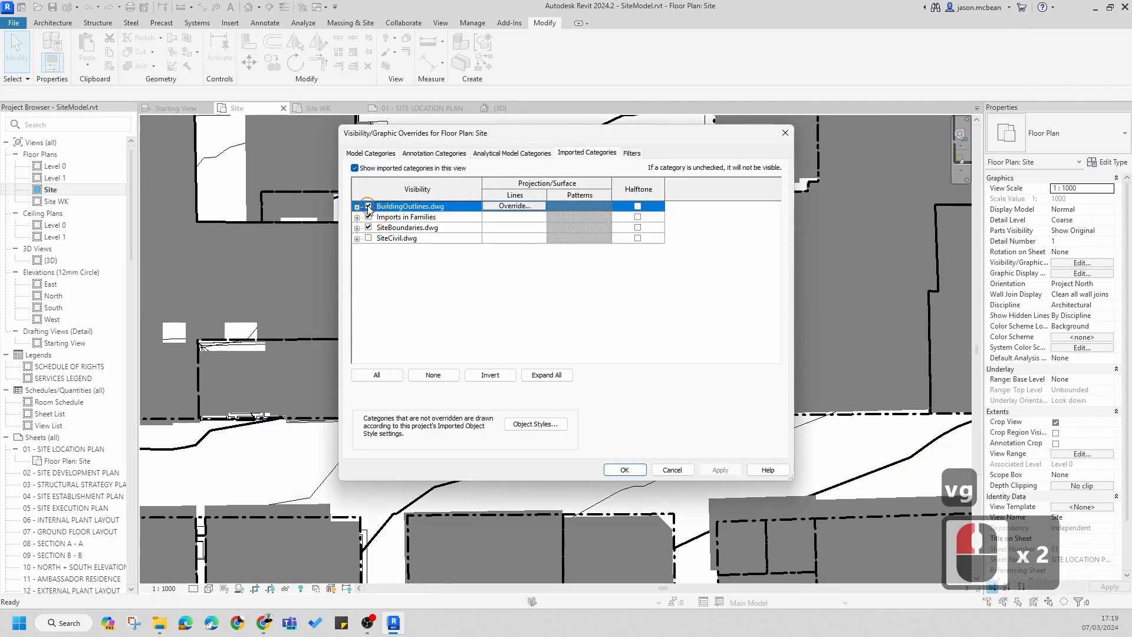
{"action": "left_click", "coordinate": [368, 207]}
{"action": "left_click", "coordinate": [726, 472]}
{"action": "left_click", "coordinate": [625, 470]}
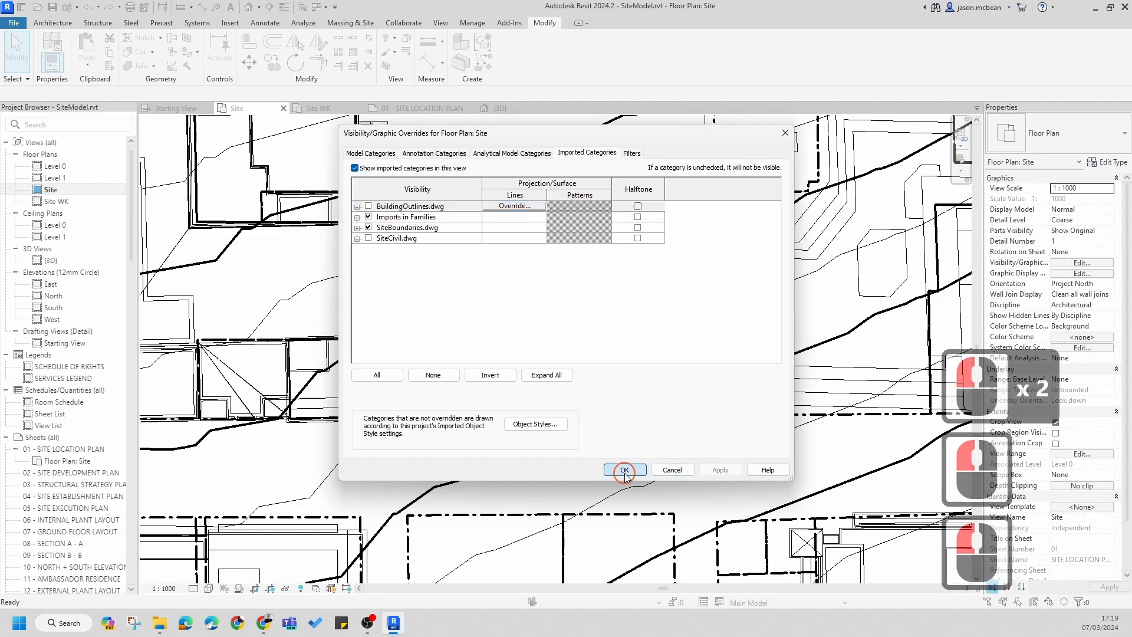
{"action": "left_click", "coordinate": [556, 328]}
{"action": "scroll", "coordinate": [556, 328], "scroll_direction": "down", "scroll_amount": 6}
{"action": "key", "text": "Escape"}
{"action": "middle_click_drag", "start_coordinate": [584, 365], "coordinate": [562, 405]}
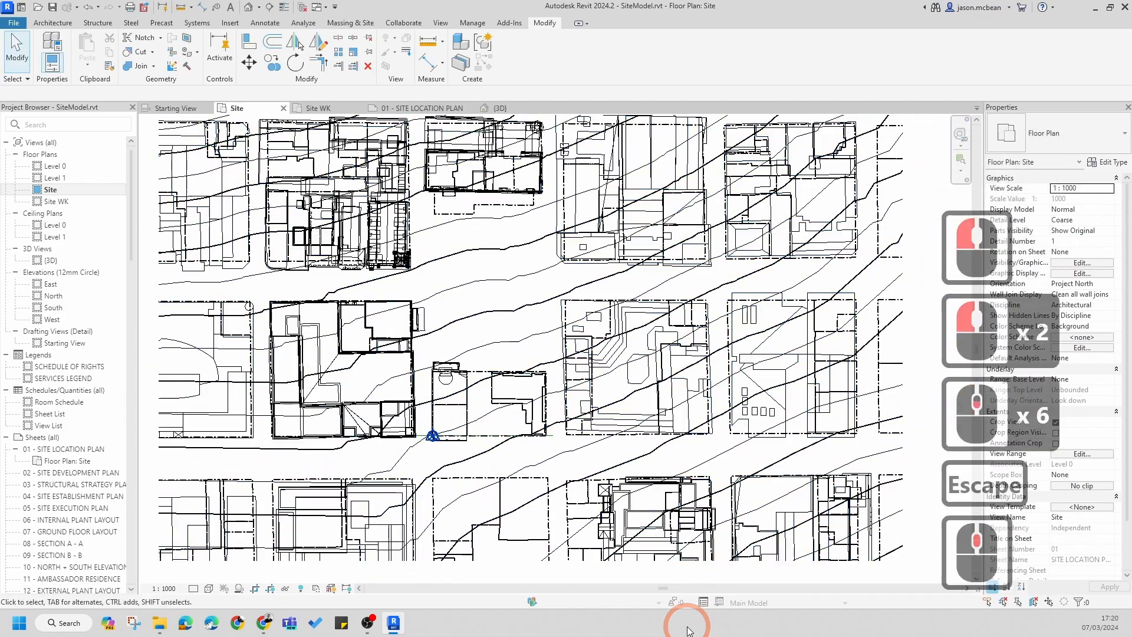
- Set the Site floor plan's visual style to Hidden Line
{"action": "key", "text": "Escape"}
{"action": "scroll", "coordinate": [656, 449], "scroll_direction": "down", "scroll_amount": 4}
{"action": "scroll", "coordinate": [656, 449], "scroll_direction": "up", "scroll_amount": 6}
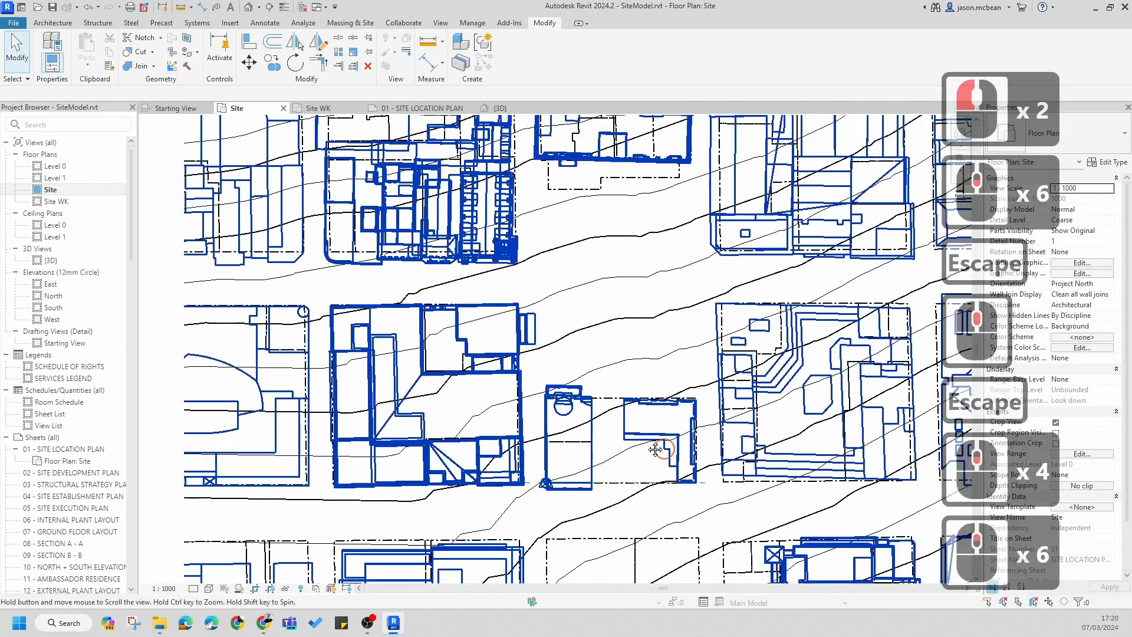
{"action": "middle_click_drag", "start_coordinate": [656, 450], "coordinate": [548, 386]}
{"action": "left_click", "coordinate": [209, 588]}
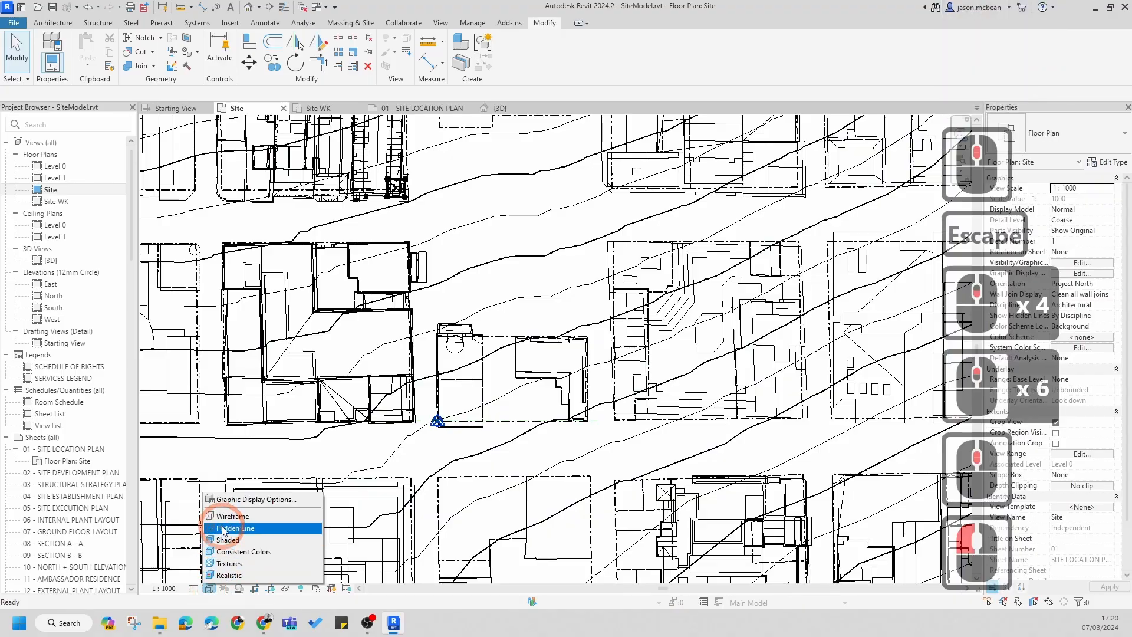
{"action": "left_click", "coordinate": [236, 541]}
- Examine the context roofs, site boundaries and contours across the Site floor plan
{"action": "scroll", "coordinate": [604, 432], "scroll_direction": "down", "scroll_amount": 2}
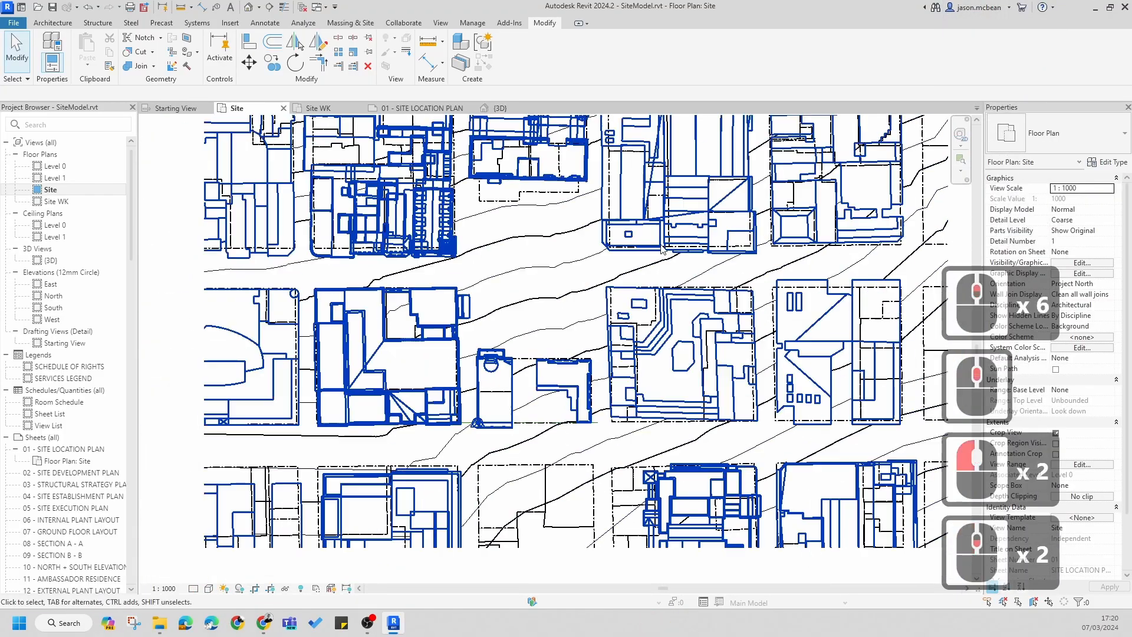
{"action": "scroll", "coordinate": [796, 425], "scroll_direction": "up", "scroll_amount": 2}
{"action": "scroll", "coordinate": [699, 371], "scroll_direction": "down", "scroll_amount": 6}
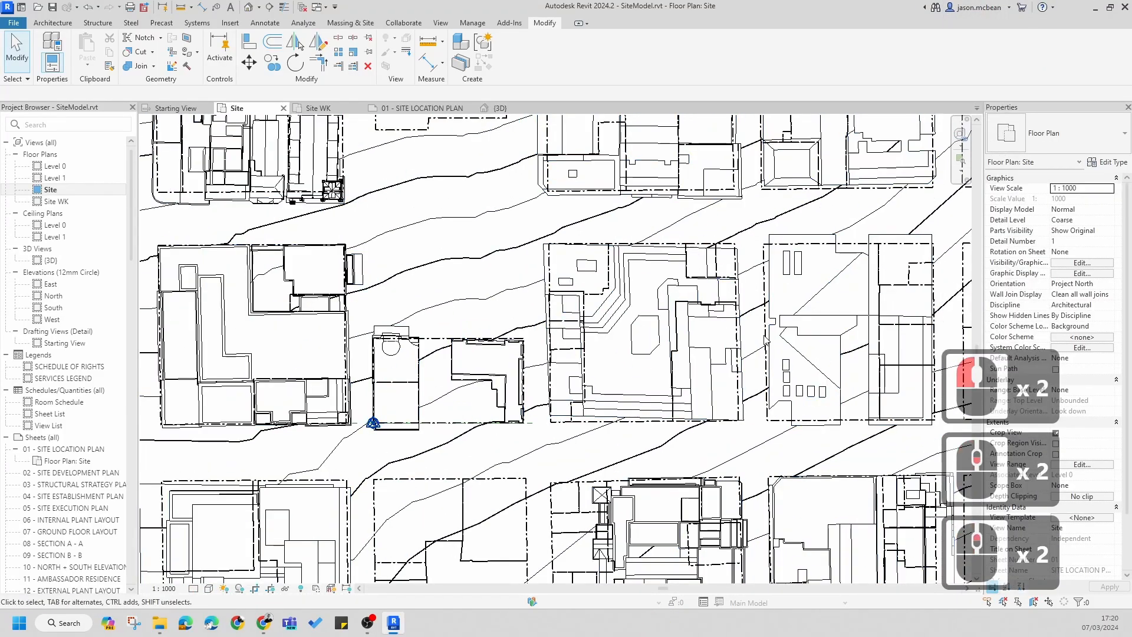
{"action": "scroll", "coordinate": [551, 283], "scroll_direction": "up", "scroll_amount": 5}
{"action": "scroll", "coordinate": [552, 283], "scroll_direction": "down", "scroll_amount": 7}
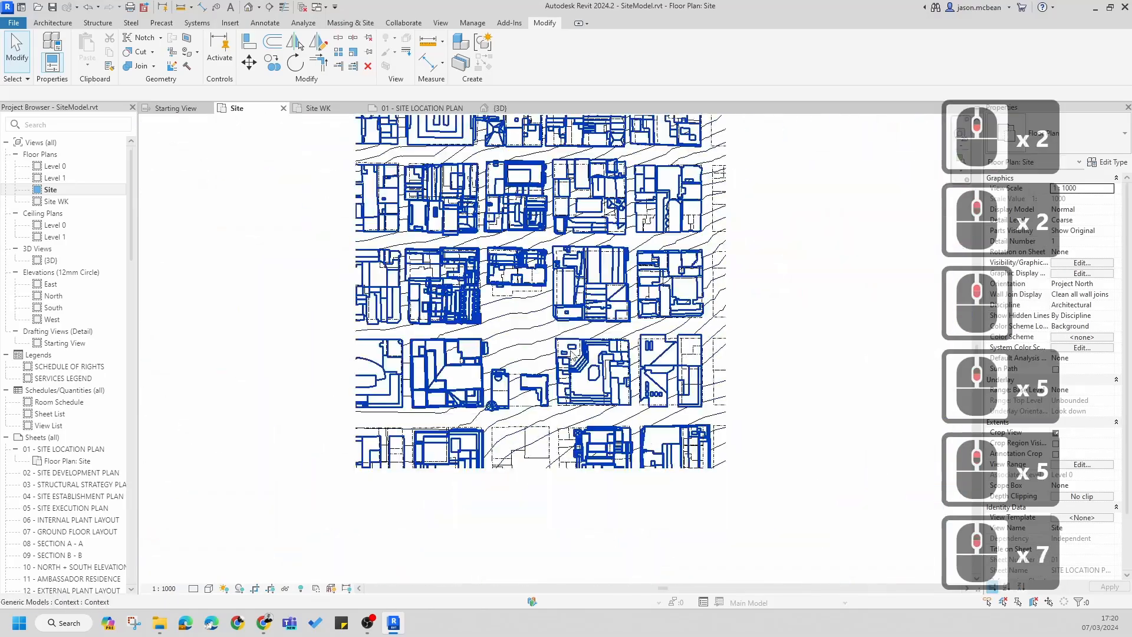
{"action": "scroll", "coordinate": [797, 427], "scroll_direction": "up", "scroll_amount": 5}
{"action": "scroll", "coordinate": [797, 427], "scroll_direction": "down", "scroll_amount": 5}
{"action": "left_click", "coordinate": [513, 336]}
{"action": "scroll", "coordinate": [513, 336], "scroll_direction": "up", "scroll_amount": 12}
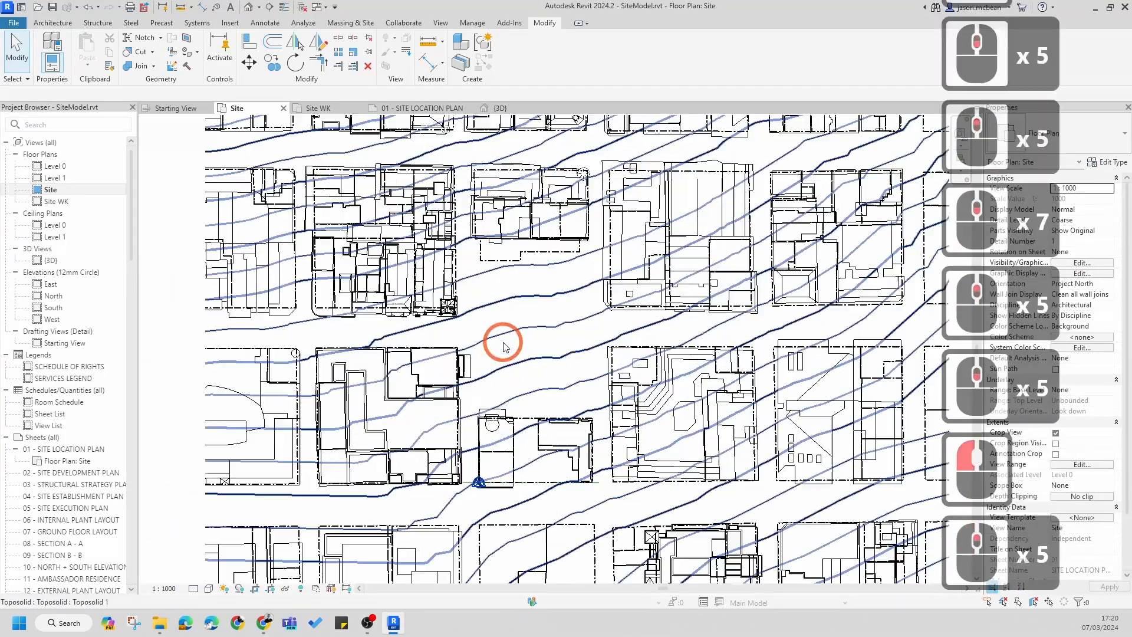
{"action": "scroll", "coordinate": [489, 257], "scroll_direction": "down", "scroll_amount": 14}
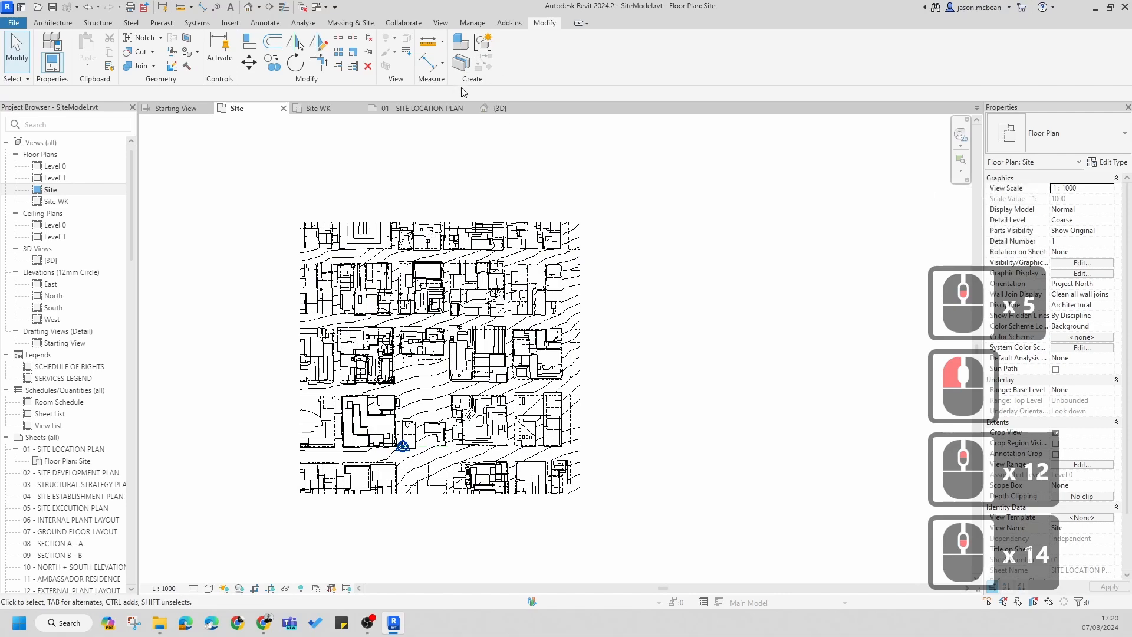
- Open the default 3D view and select the toposolid beneath the context buildings
{"action": "left_click", "coordinate": [248, 7]}
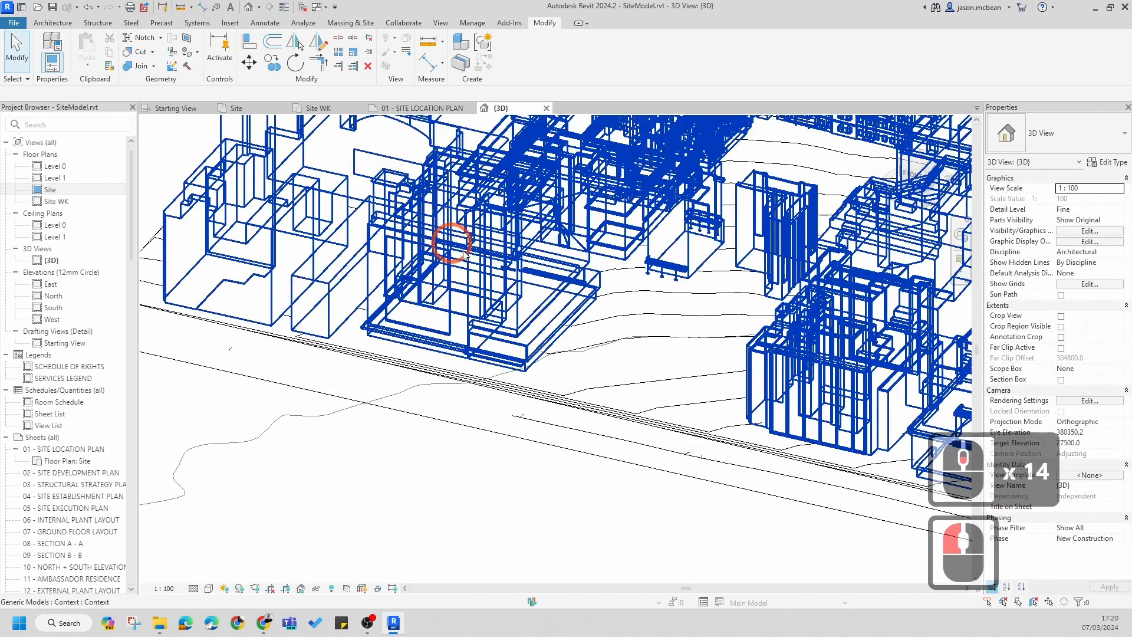
{"action": "scroll", "coordinate": [497, 386], "scroll_direction": "down", "scroll_amount": 6}
{"action": "left_click", "coordinate": [620, 387]}
{"action": "middle_click_drag", "start_coordinate": [619, 387], "coordinate": [708, 370], "text": "shift"}
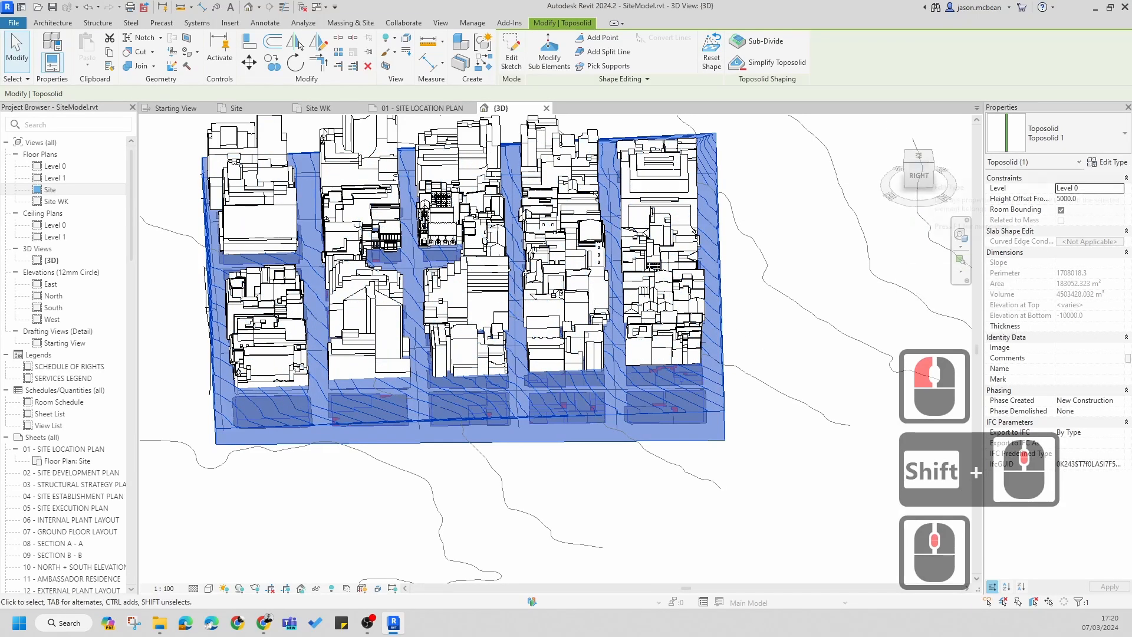
- Set the Secondary Contours interval to 250 in the Toposolid 1 type's contour display and check the terrain in 3D
{"action": "left_click", "coordinate": [1106, 163]}
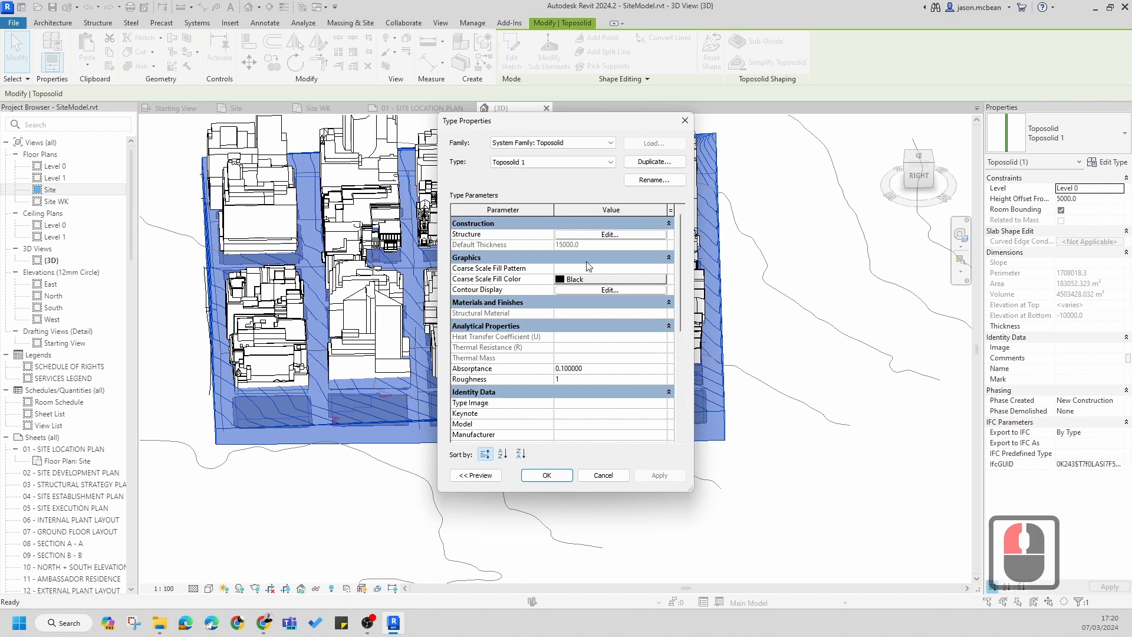
{"action": "scroll", "coordinate": [543, 276], "scroll_direction": "down", "scroll_amount": 4}
{"action": "scroll", "coordinate": [534, 312], "scroll_direction": "up", "scroll_amount": 3}
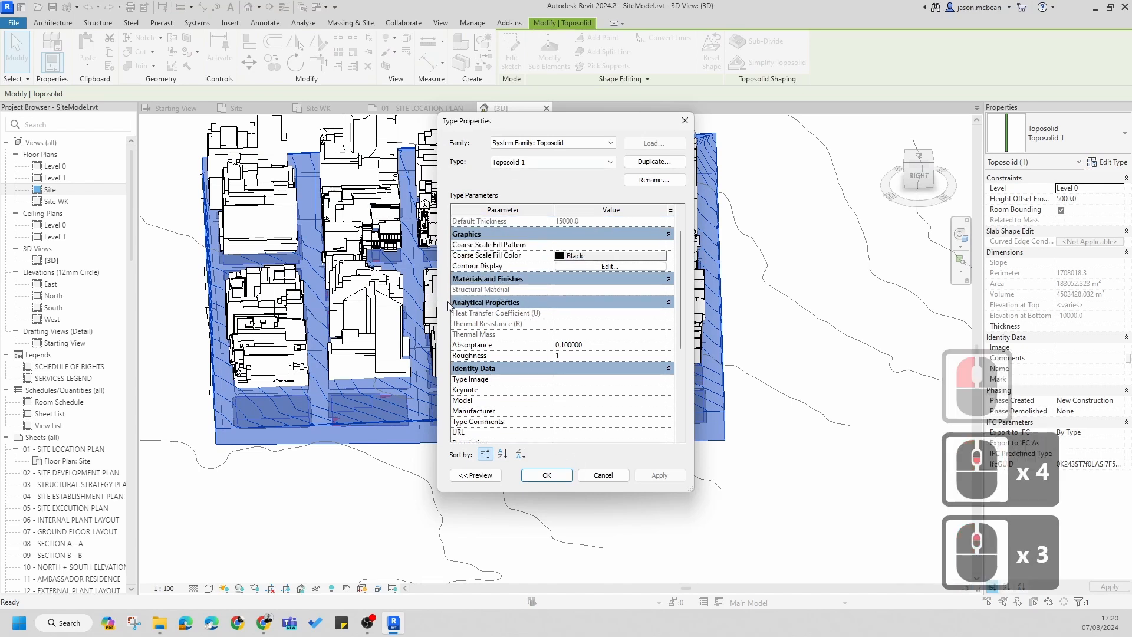
{"action": "left_click", "coordinate": [632, 268]}
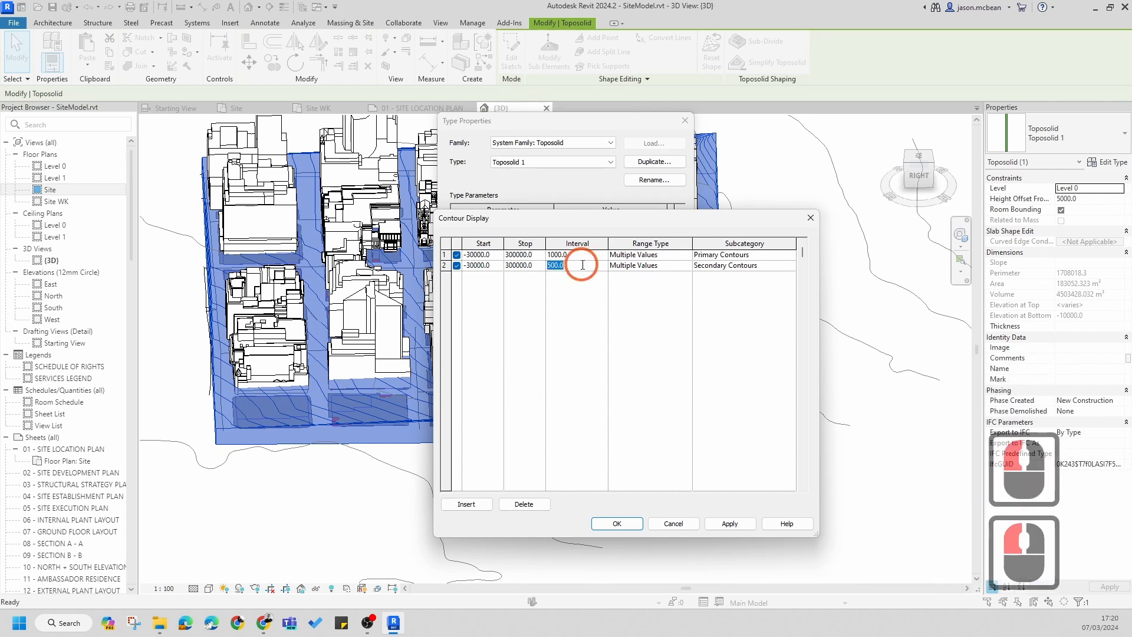
{"action": "type", "text": "250"}
{"action": "key", "text": "Return"}
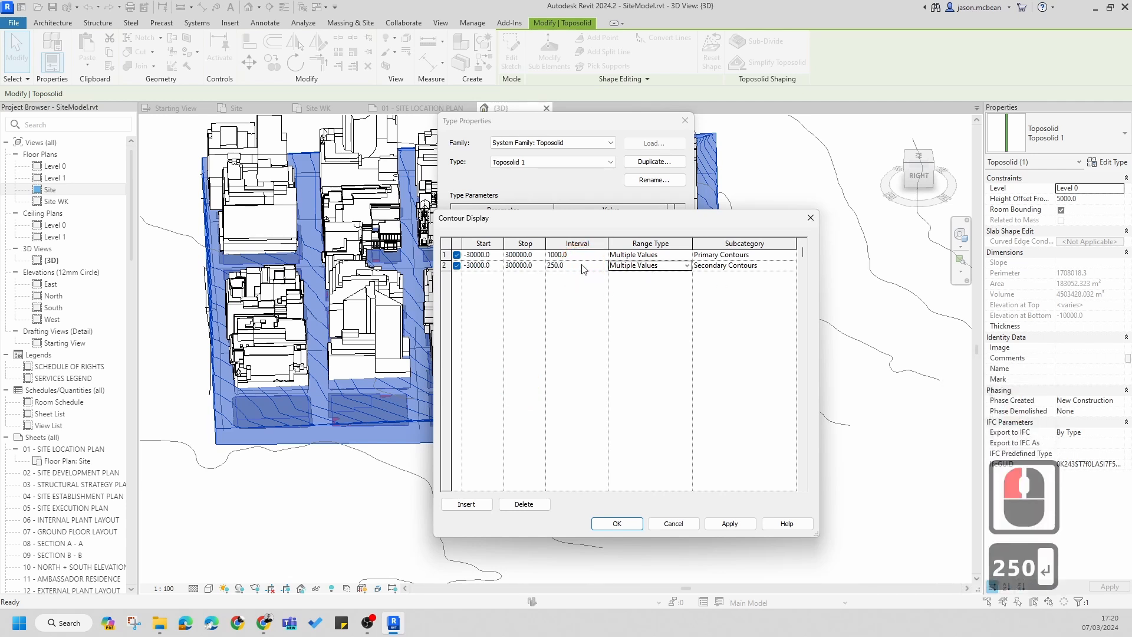
{"action": "left_click", "coordinate": [730, 524]}
{"action": "left_click", "coordinate": [626, 526]}
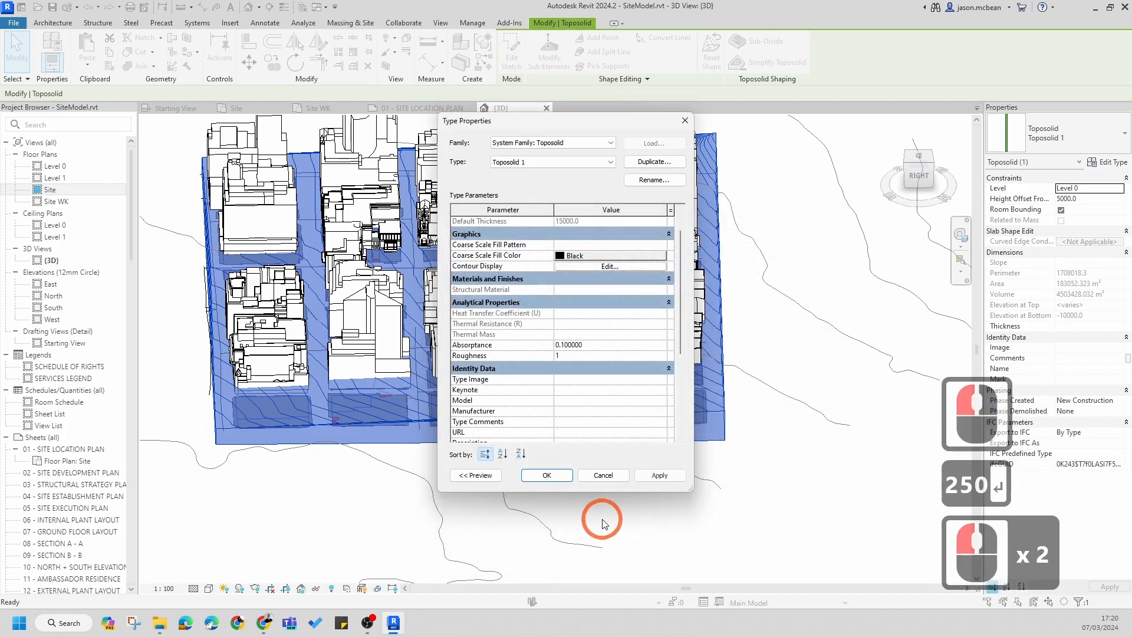
{"action": "left_click", "coordinate": [547, 475]}
{"action": "left_click", "coordinate": [601, 470]}
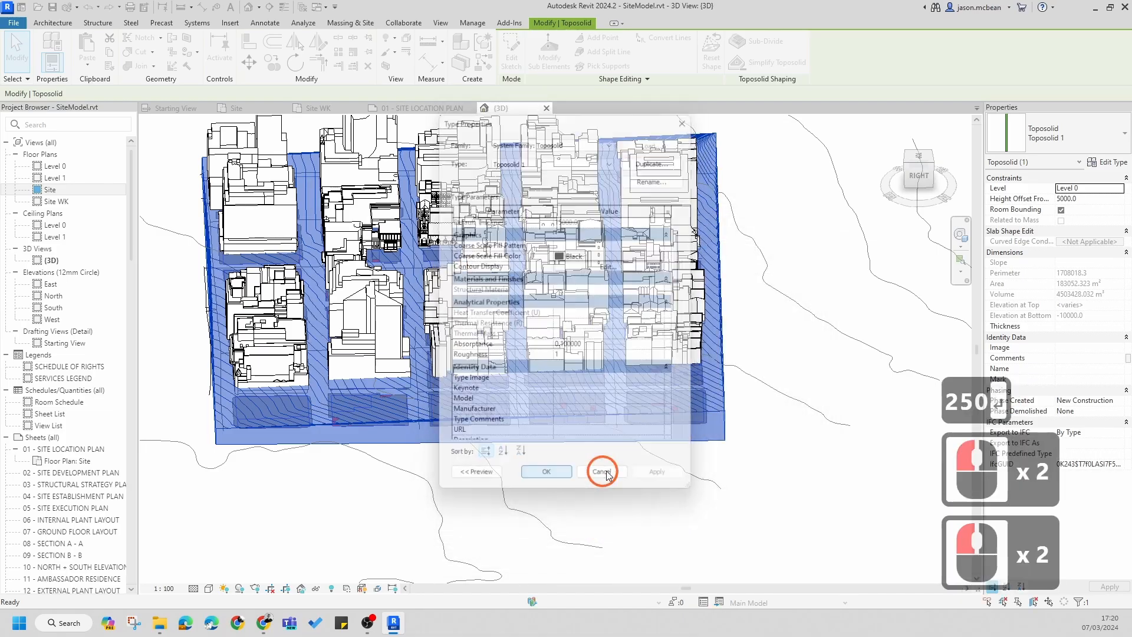
{"action": "scroll", "coordinate": [468, 416], "scroll_direction": "up", "scroll_amount": 7}
{"action": "key", "text": "Escape"}
{"action": "scroll", "coordinate": [604, 350], "scroll_direction": "down", "scroll_amount": 5}
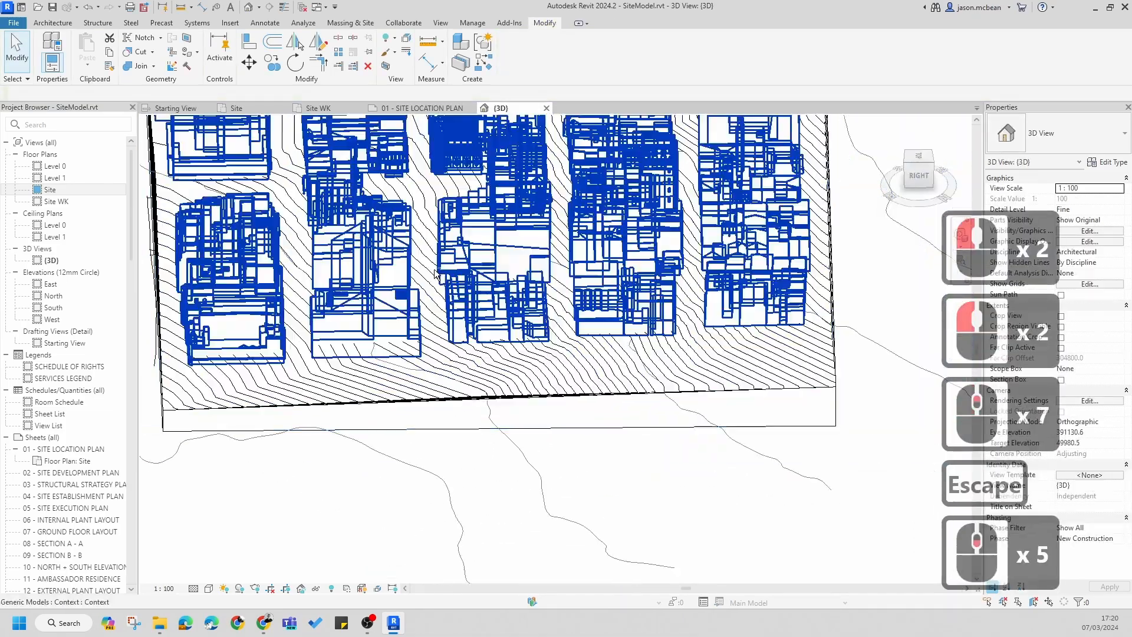
{"action": "middle_click_drag", "start_coordinate": [604, 351], "coordinate": [449, 125], "text": "shift"}
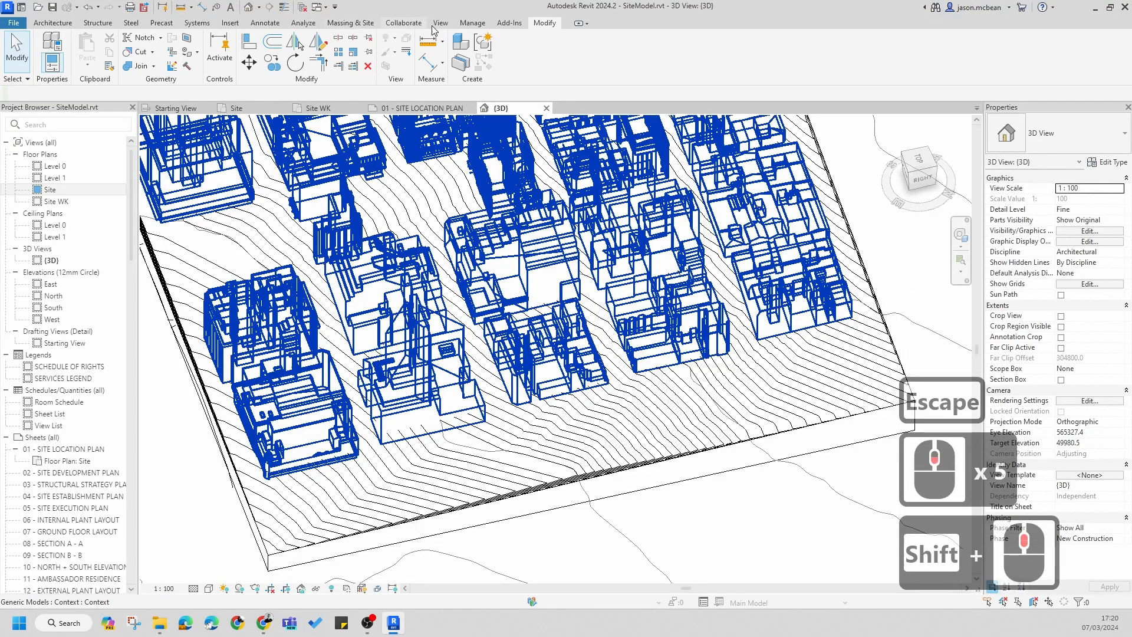
- Open the project's Object Styles and expand the Topography category to its contour subcategories
{"action": "left_click", "coordinate": [473, 23]}
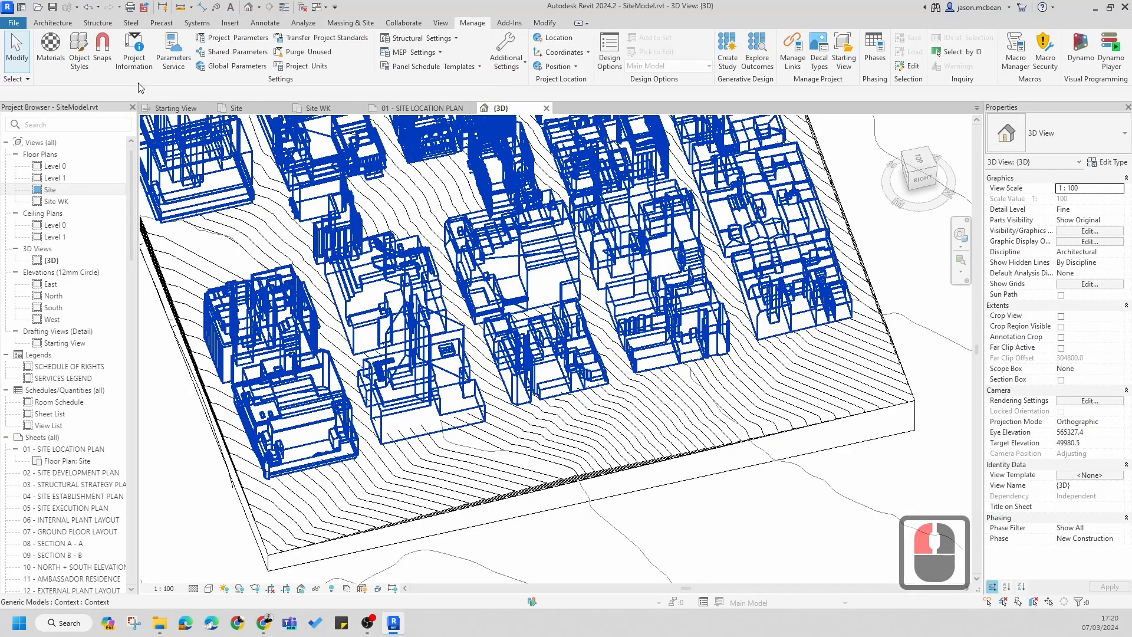
{"action": "left_click", "coordinate": [131, 56]}
{"action": "left_click", "coordinate": [79, 56]}
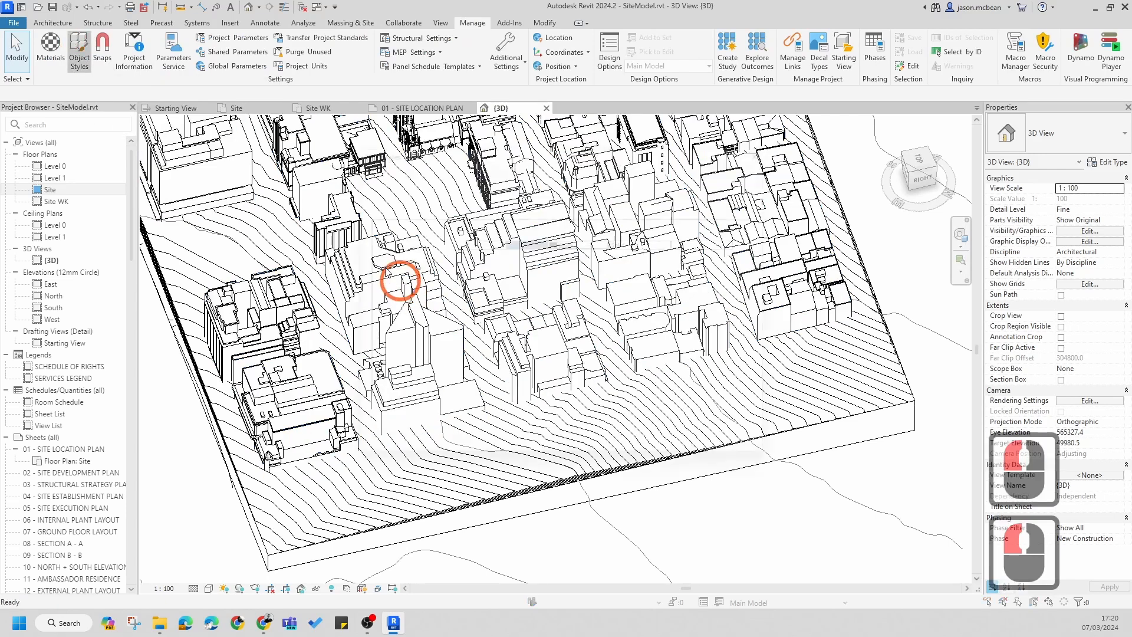
{"action": "left_click", "coordinate": [398, 376]}
{"action": "key", "text": "t"}
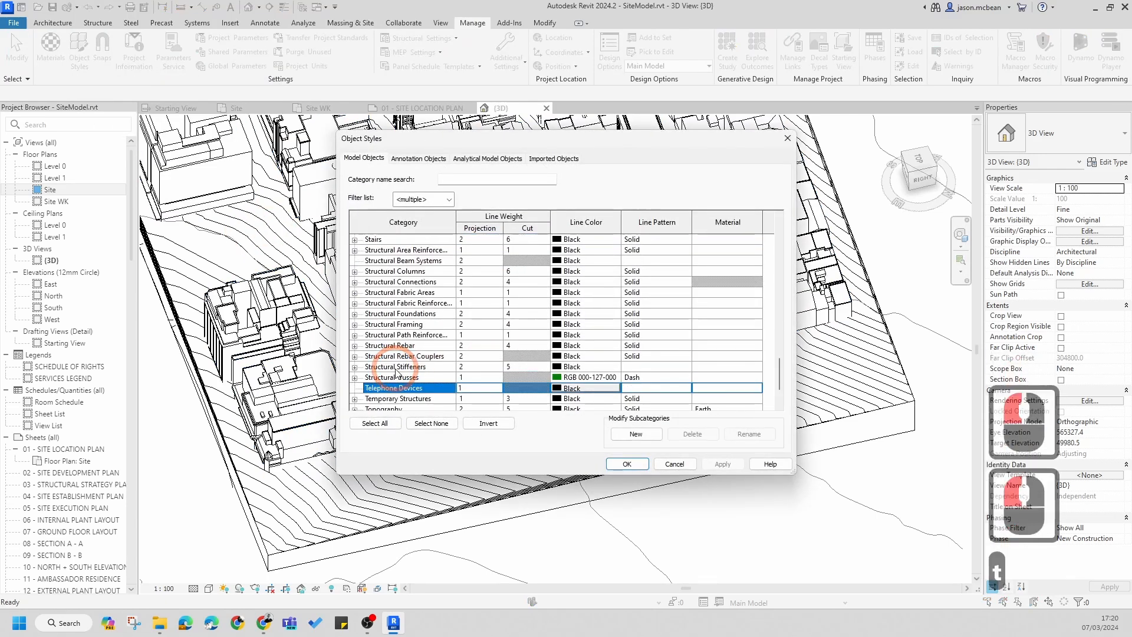
{"action": "scroll", "coordinate": [372, 378], "scroll_direction": "down", "scroll_amount": 3}
{"action": "left_click", "coordinate": [370, 379]}
{"action": "left_click", "coordinate": [354, 378]}
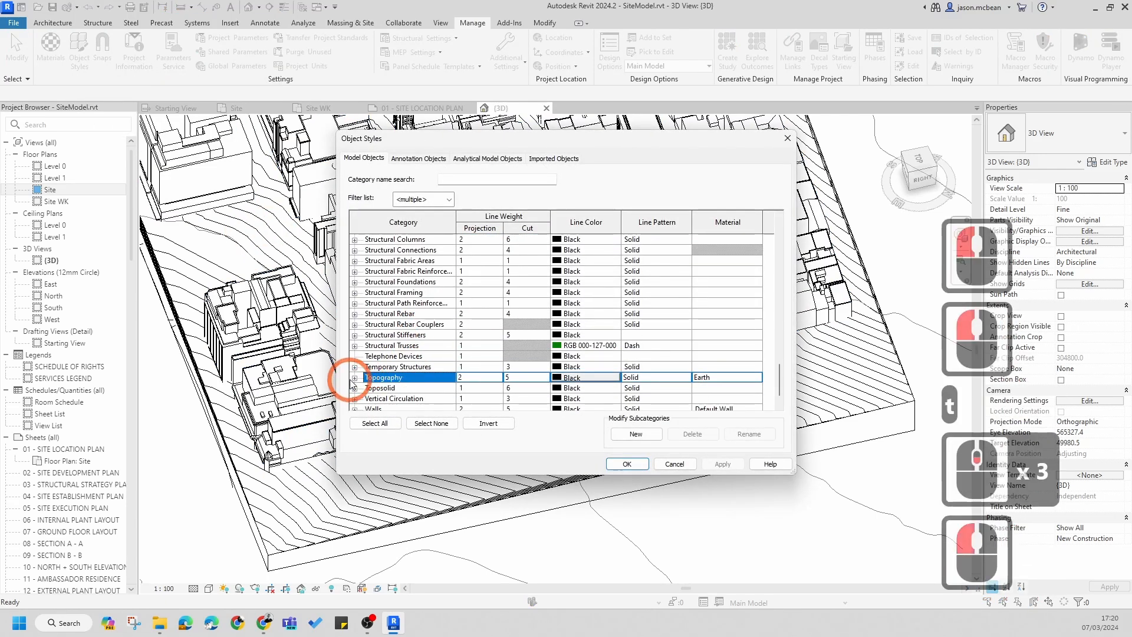
{"action": "scroll", "coordinate": [412, 378], "scroll_direction": "down", "scroll_amount": 3}
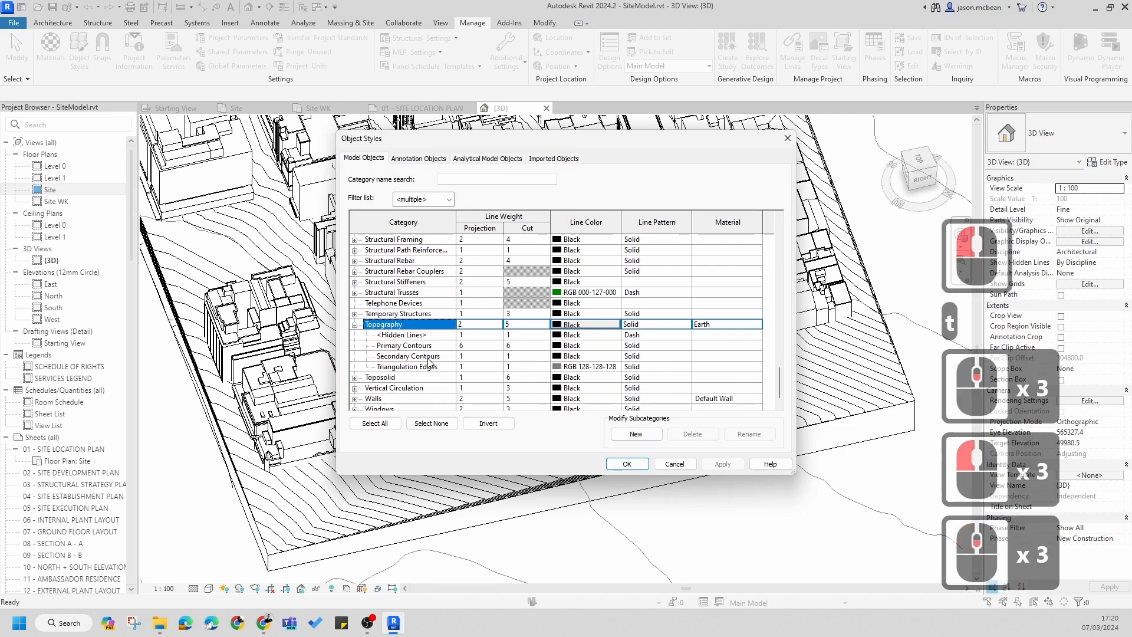
- Set the line colour of Topography's Secondary Contours to grey and apply the object styles
{"action": "left_click", "coordinate": [511, 344]}
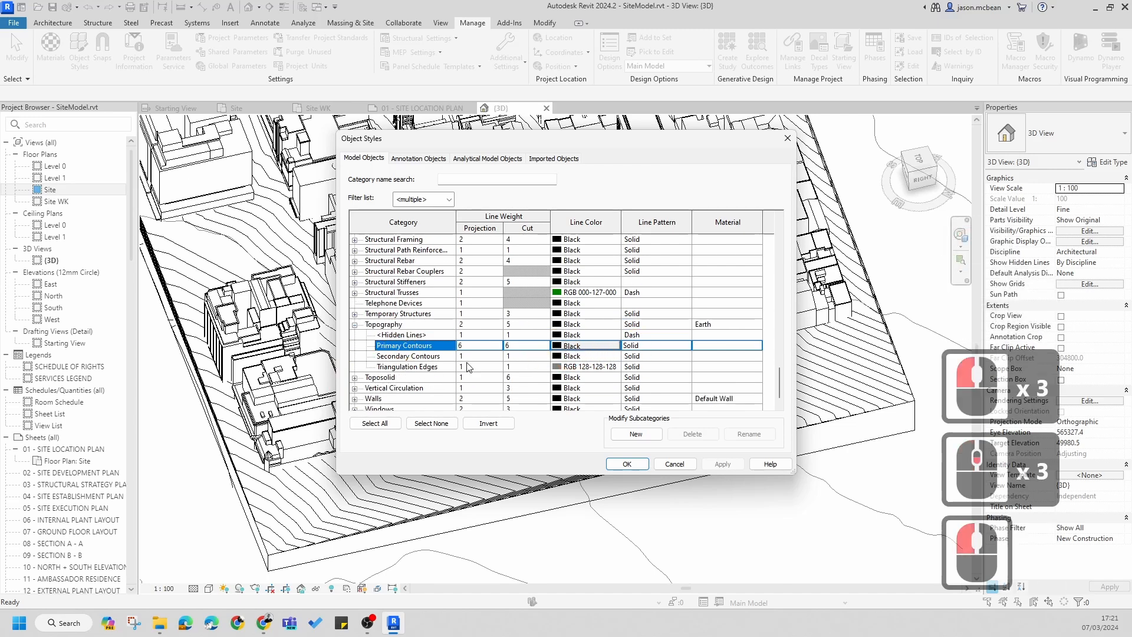
{"action": "left_click", "coordinate": [433, 356]}
{"action": "left_click", "coordinate": [579, 360]}
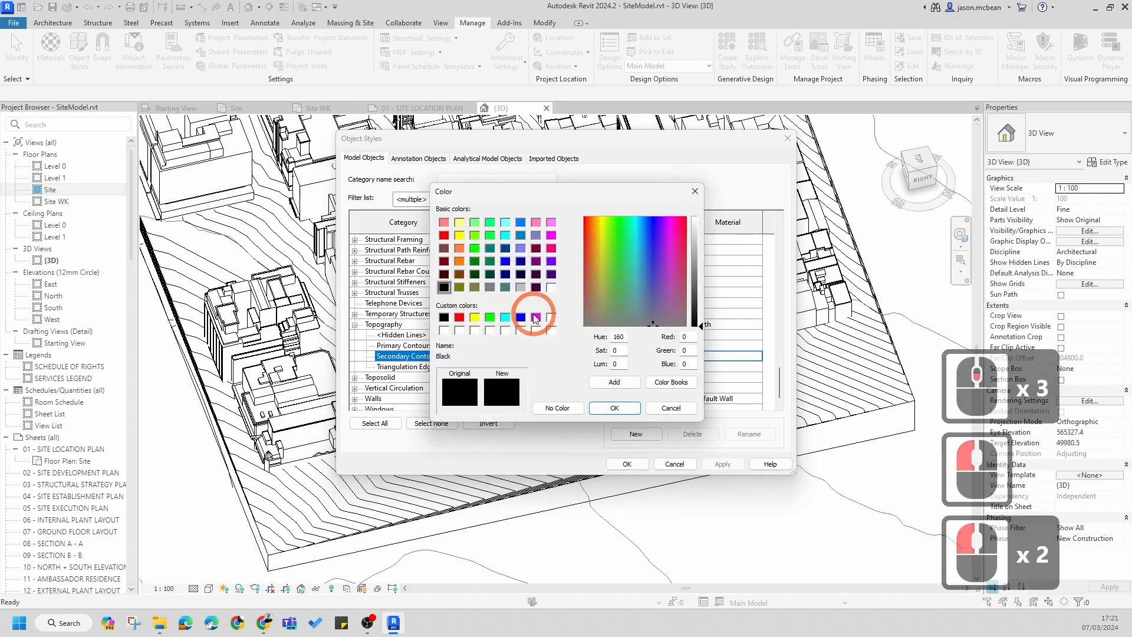
{"action": "left_click", "coordinate": [490, 287]}
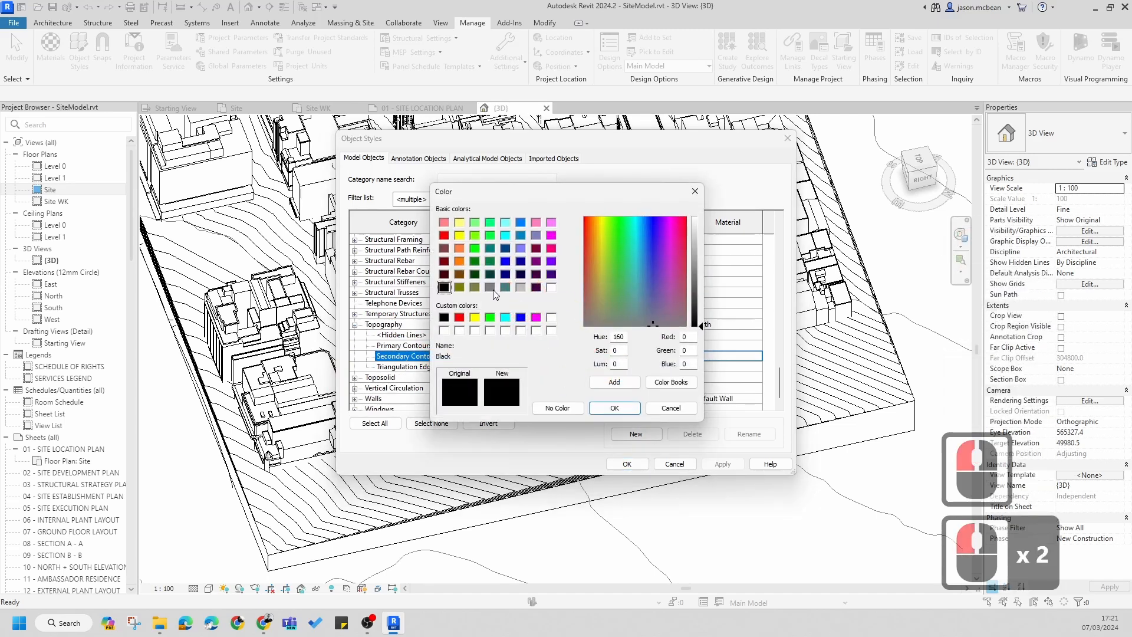
{"action": "left_click", "coordinate": [609, 411]}
{"action": "left_click", "coordinate": [724, 464]}
{"action": "left_click", "coordinate": [626, 465]}
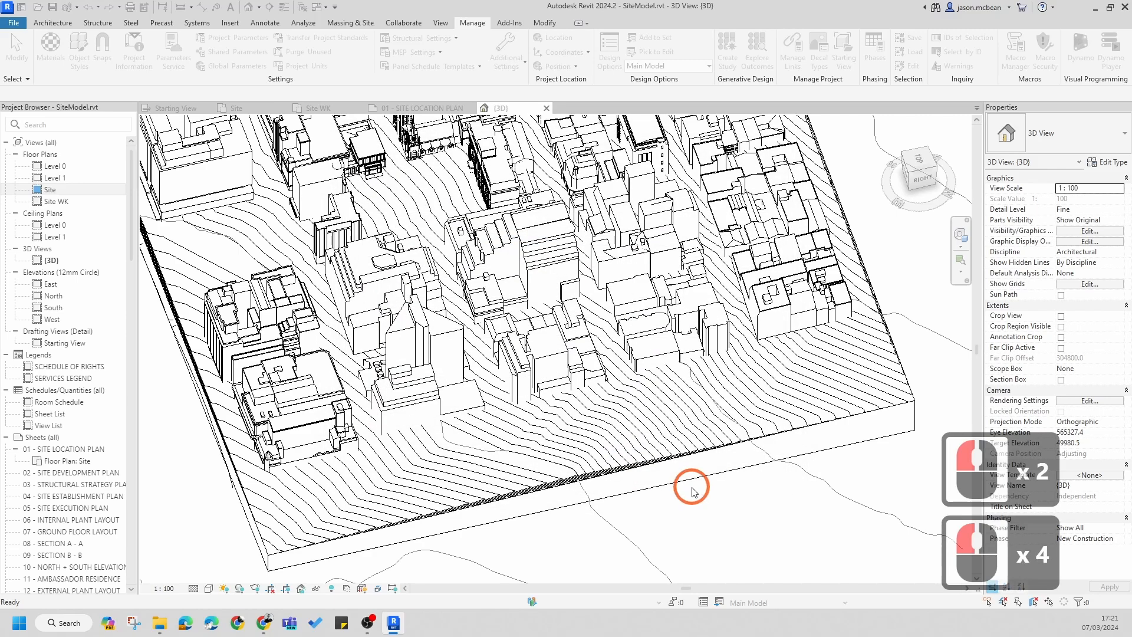
- Set the 3D view's scale to 1:1000 and inspect the contour lines on the toposolid up close
{"action": "scroll", "coordinate": [688, 487], "scroll_direction": "up", "scroll_amount": 8}
{"action": "scroll", "coordinate": [610, 408], "scroll_direction": "up", "scroll_amount": 8}
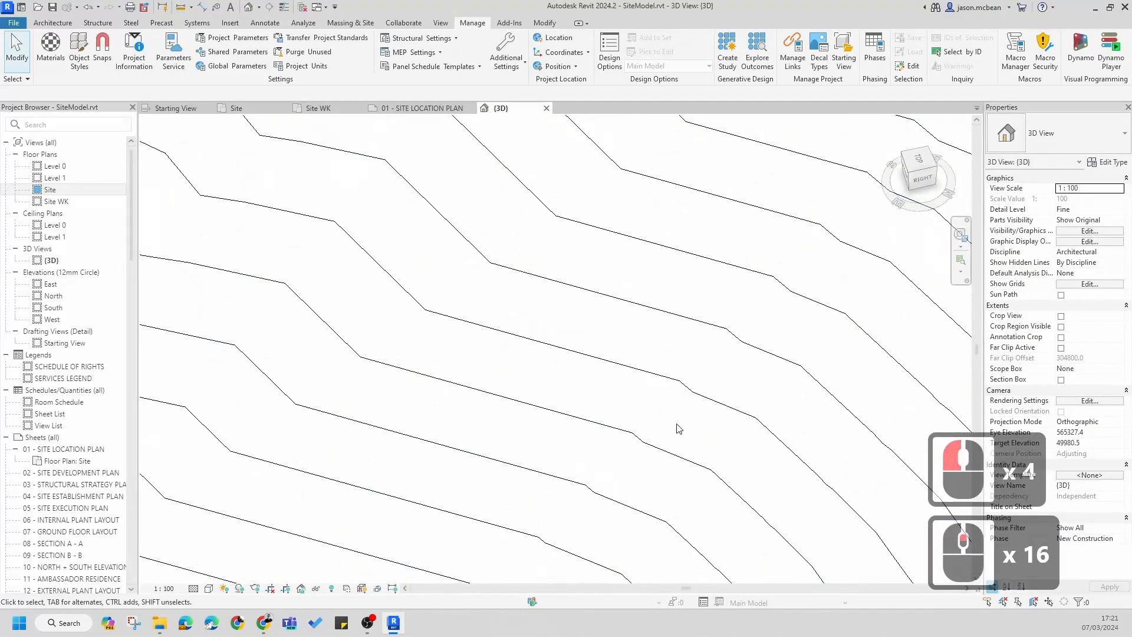
{"action": "left_click", "coordinate": [160, 588]}
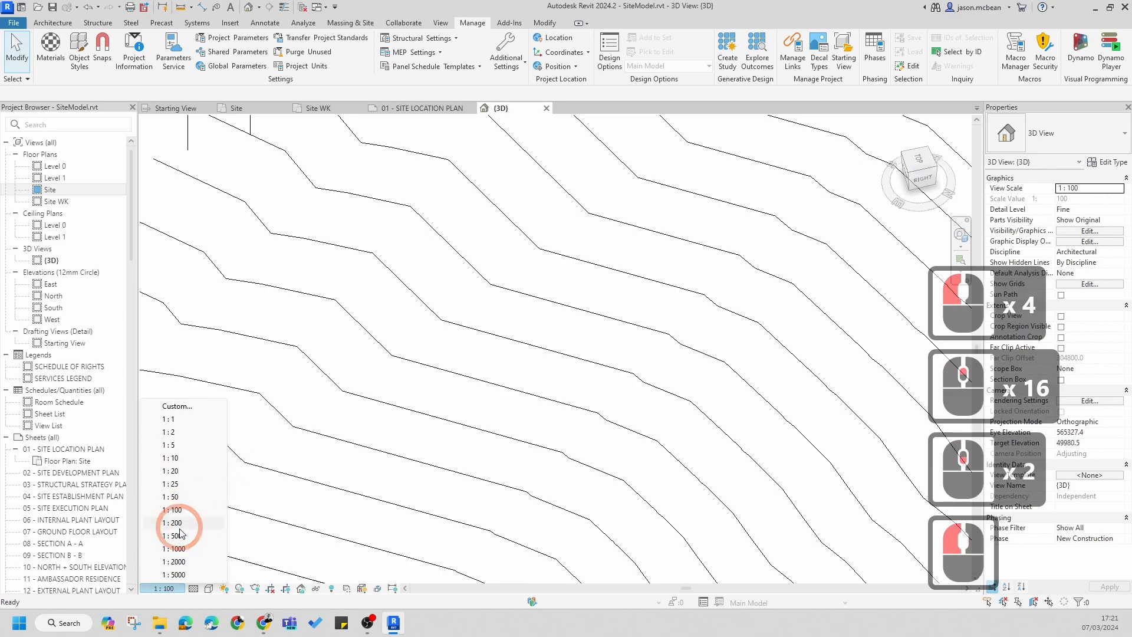
{"action": "left_click", "coordinate": [177, 549]}
{"action": "scroll", "coordinate": [569, 341], "scroll_direction": "down", "scroll_amount": 8}
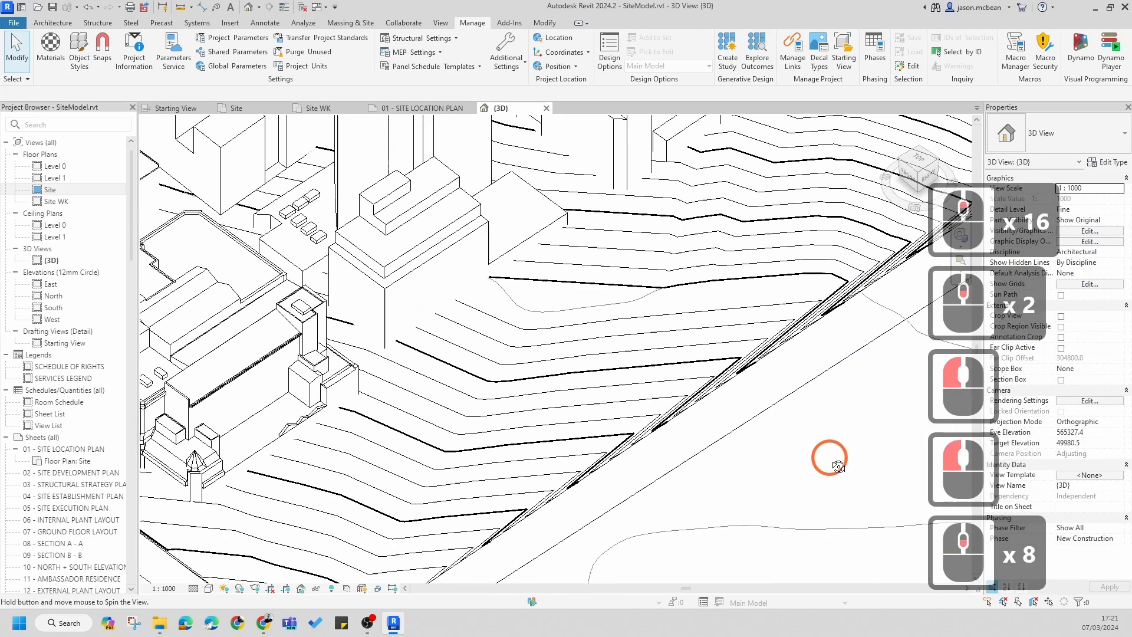
{"action": "middle_click_drag", "start_coordinate": [785, 460], "coordinate": [759, 247], "text": "shift"}
{"action": "scroll", "coordinate": [759, 247], "scroll_direction": "up", "scroll_amount": 4}
{"action": "scroll", "coordinate": [759, 247], "scroll_direction": "up", "scroll_amount": 14}
{"action": "scroll", "coordinate": [620, 336], "scroll_direction": "down", "scroll_amount": 7}
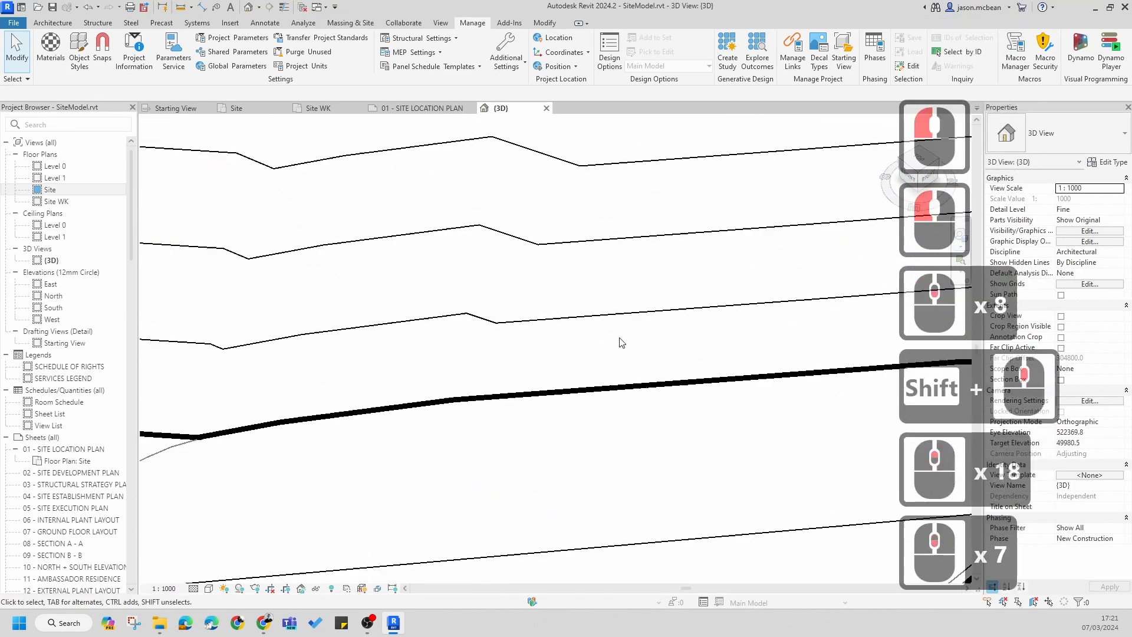
- Reopen the Object Styles and expand the Toposolid category to its contour subcategories
{"action": "left_click", "coordinate": [84, 53]}
{"action": "scroll", "coordinate": [422, 366], "scroll_direction": "down", "scroll_amount": 8}
{"action": "left_click", "coordinate": [385, 382]}
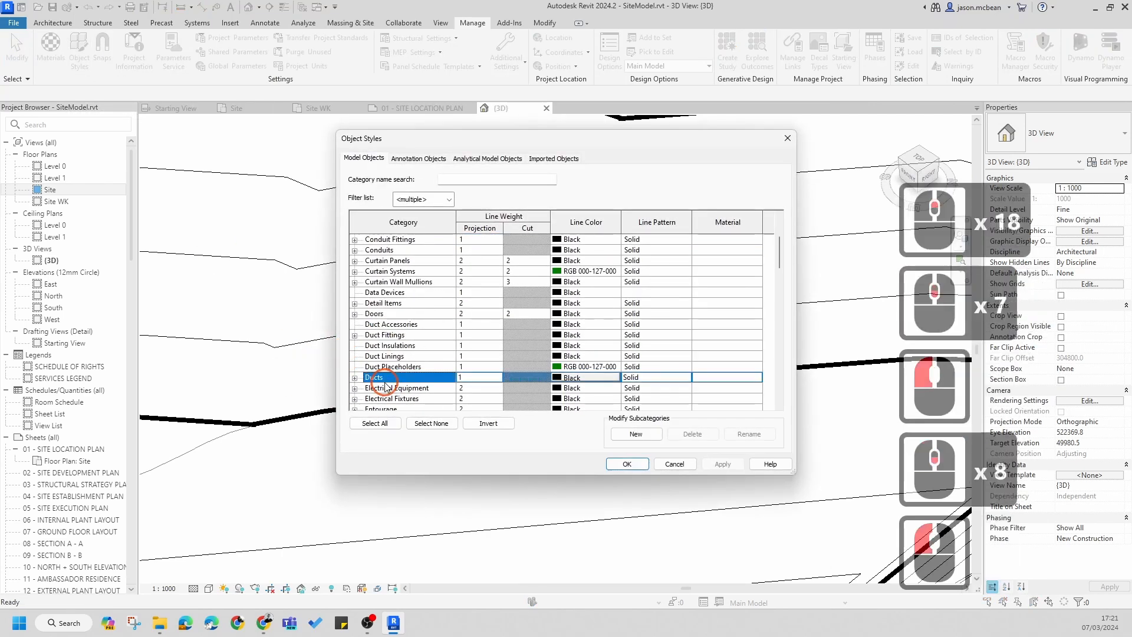
{"action": "key", "text": "t"}
{"action": "scroll", "coordinate": [394, 398], "scroll_direction": "down", "scroll_amount": 2}
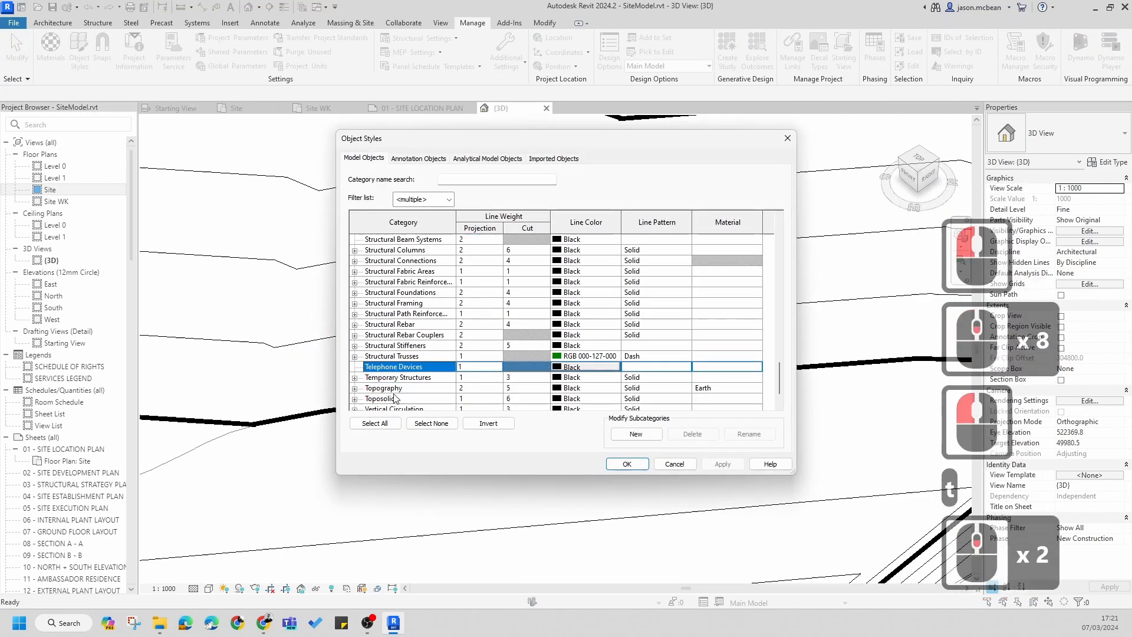
{"action": "left_click", "coordinate": [356, 389]}
{"action": "scroll", "coordinate": [376, 377], "scroll_direction": "down", "scroll_amount": 2}
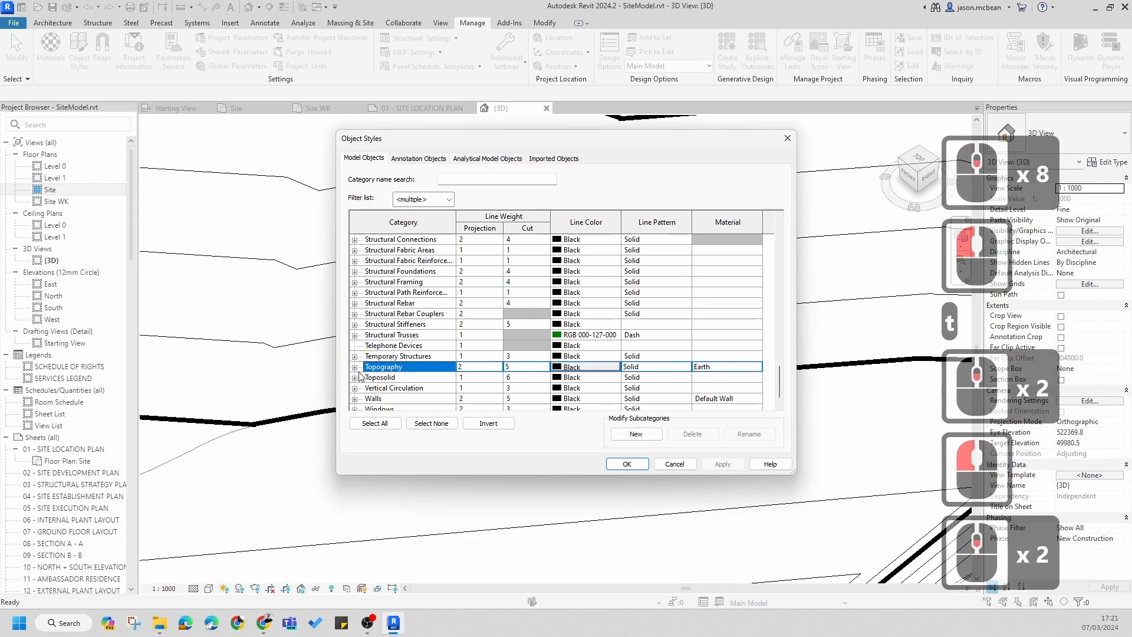
{"action": "left_click", "coordinate": [355, 377]}
{"action": "scroll", "coordinate": [407, 354], "scroll_direction": "down", "scroll_amount": 3}
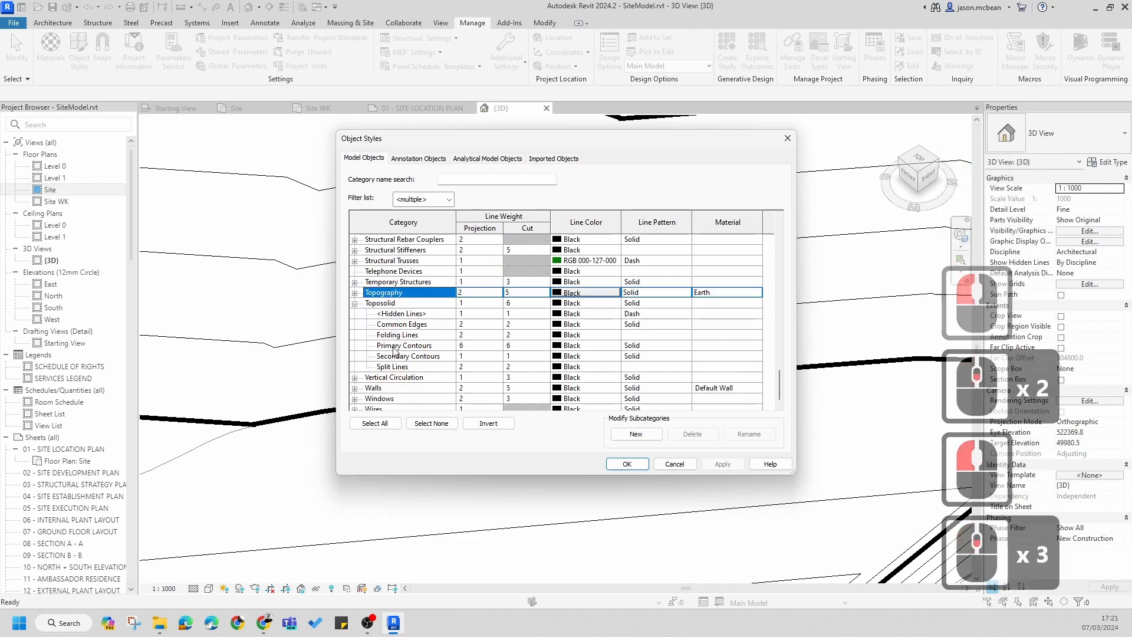
- Set the line colour of Toposolid's Secondary Contours to grey RGB 128-128-128 and apply the object styles
{"action": "left_click", "coordinate": [504, 347]}
{"action": "left_click", "coordinate": [569, 356]}
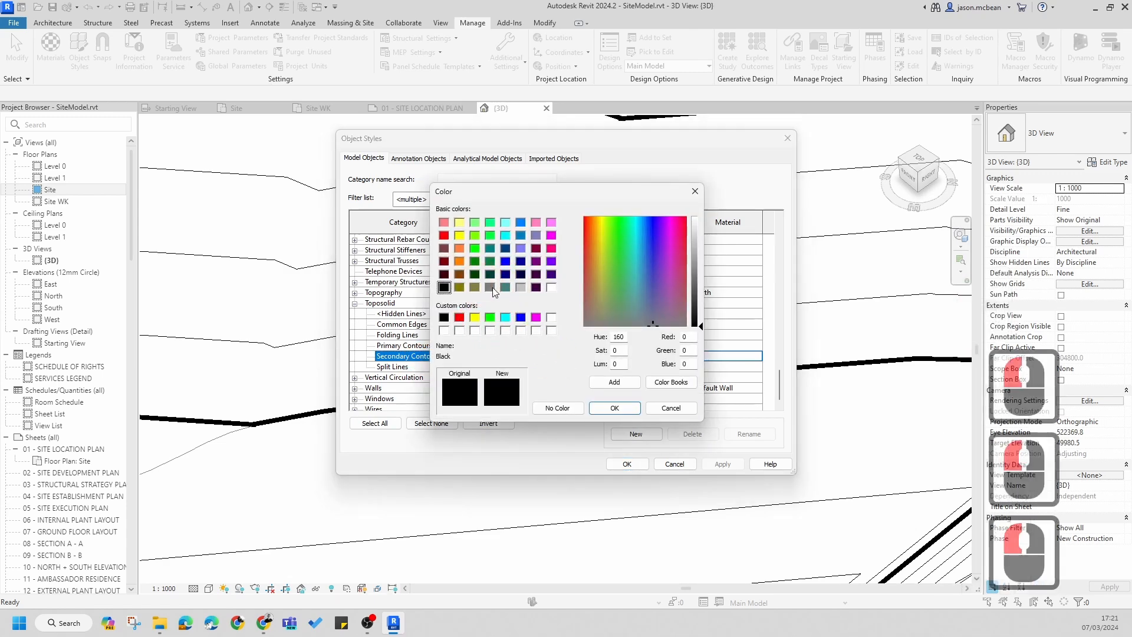
{"action": "left_click", "coordinate": [490, 288]}
{"action": "double_click", "coordinate": [599, 408]}
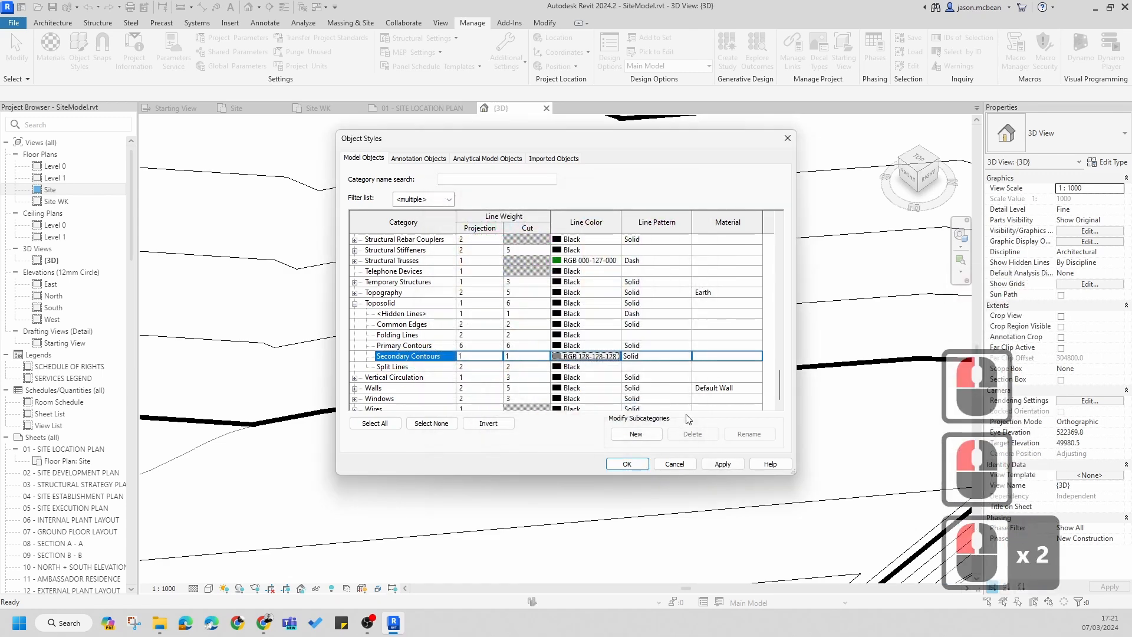
{"action": "left_click", "coordinate": [715, 466]}
{"action": "left_click", "coordinate": [627, 464]}
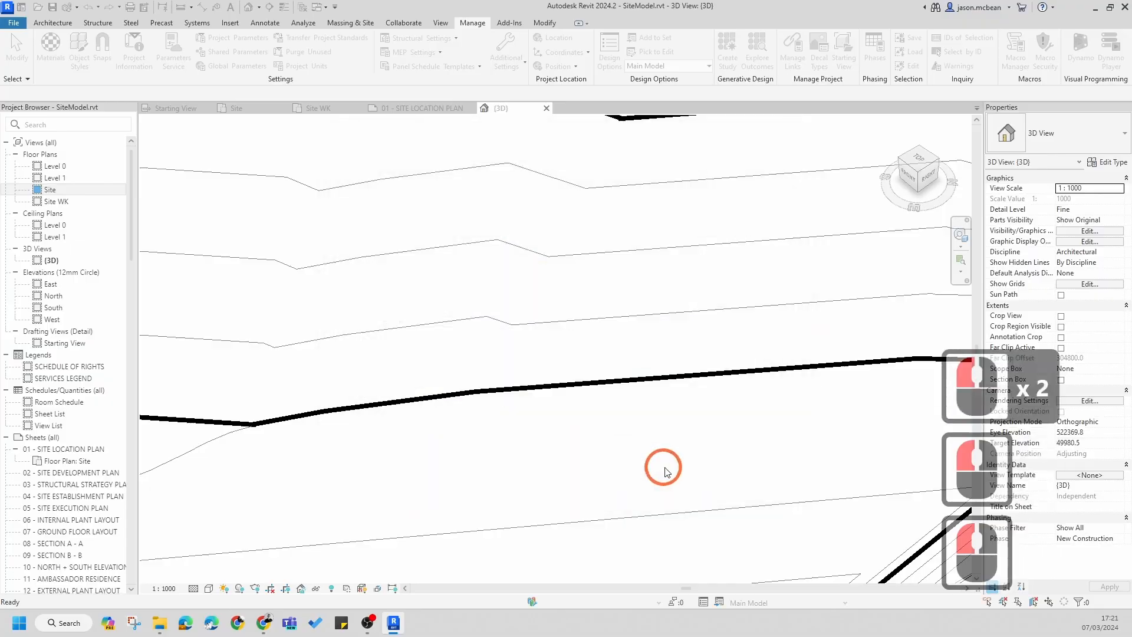
- Examine the toposolid's primary and secondary contours around the context buildings in 3D, from close up and as a whole site
{"action": "scroll", "coordinate": [643, 382], "scroll_direction": "up", "scroll_amount": 8}
{"action": "scroll", "coordinate": [643, 382], "scroll_direction": "up", "scroll_amount": 4}
{"action": "scroll", "coordinate": [642, 382], "scroll_direction": "up", "scroll_amount": 7}
{"action": "scroll", "coordinate": [654, 331], "scroll_direction": "down", "scroll_amount": 9}
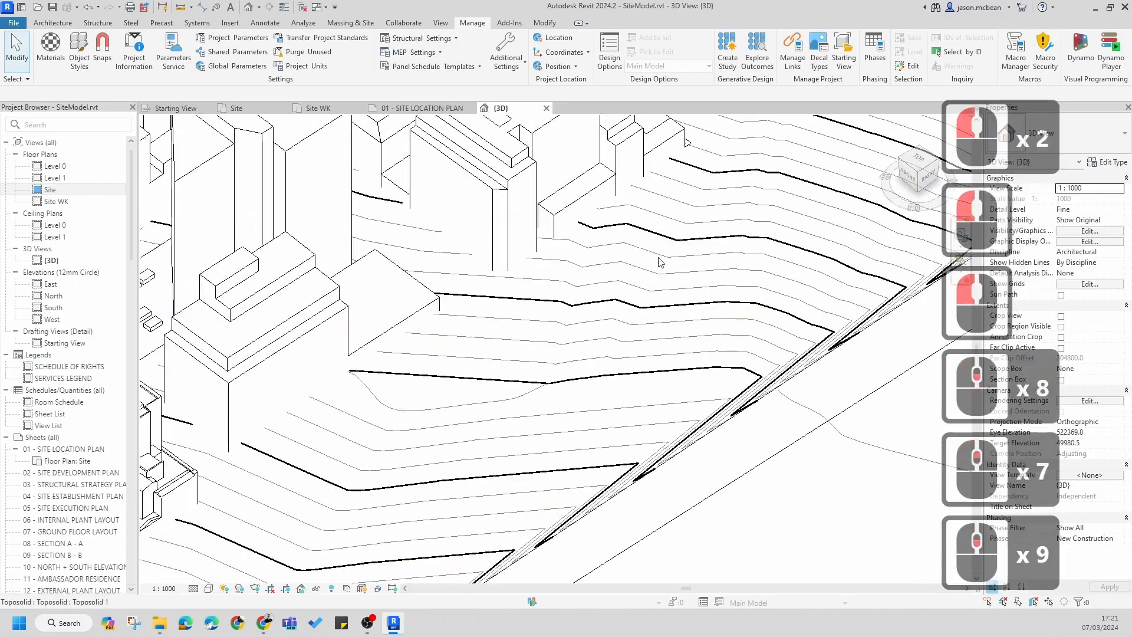
{"action": "middle_click_drag", "start_coordinate": [660, 255], "coordinate": [671, 300], "text": "shift"}
{"action": "scroll", "coordinate": [791, 457], "scroll_direction": "down", "scroll_amount": 7}
{"action": "middle_click_drag", "start_coordinate": [791, 458], "coordinate": [743, 345], "text": "shift"}
{"action": "middle_click_drag", "start_coordinate": [744, 345], "coordinate": [767, 330]}
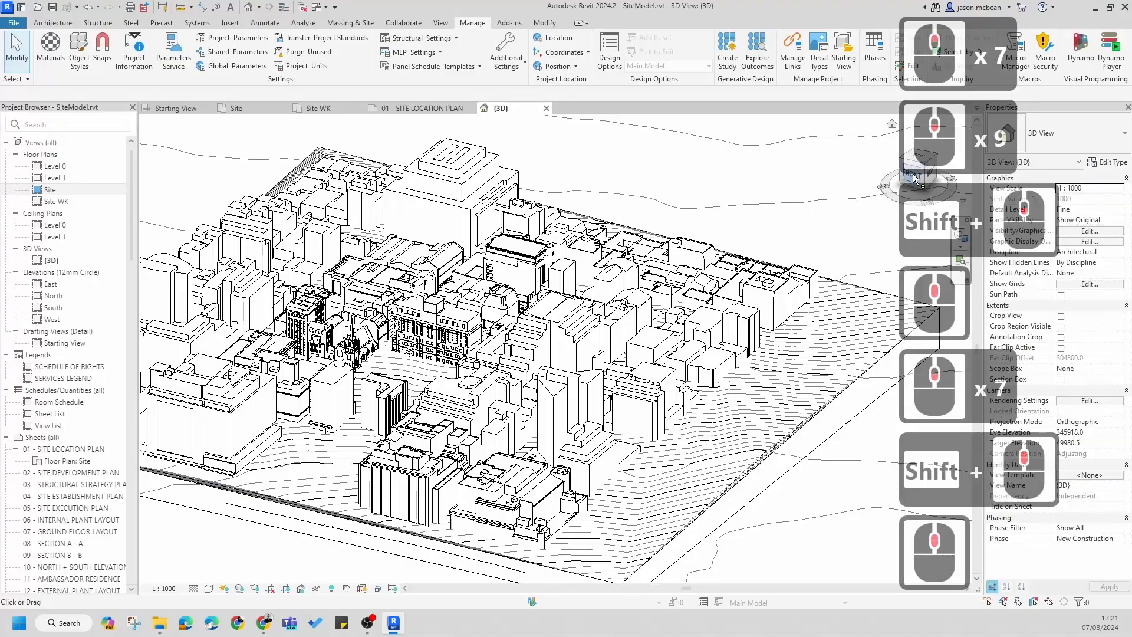
{"action": "scroll", "coordinate": [713, 341], "scroll_direction": "up", "scroll_amount": 3}
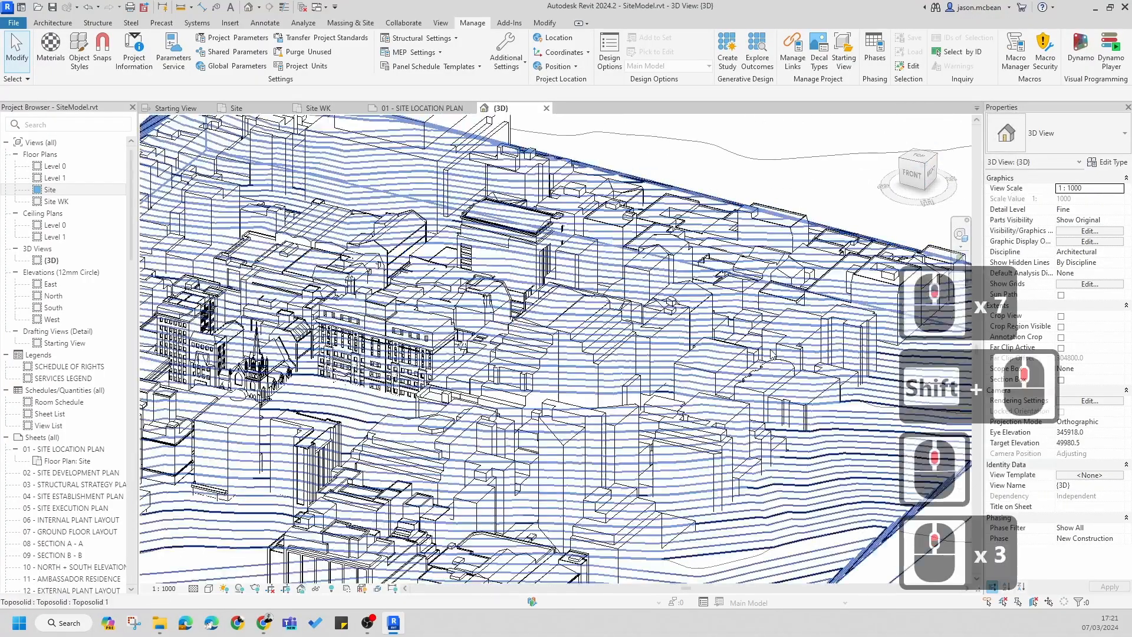
{"action": "middle_click_drag", "start_coordinate": [696, 348], "coordinate": [714, 289], "text": "shift"}
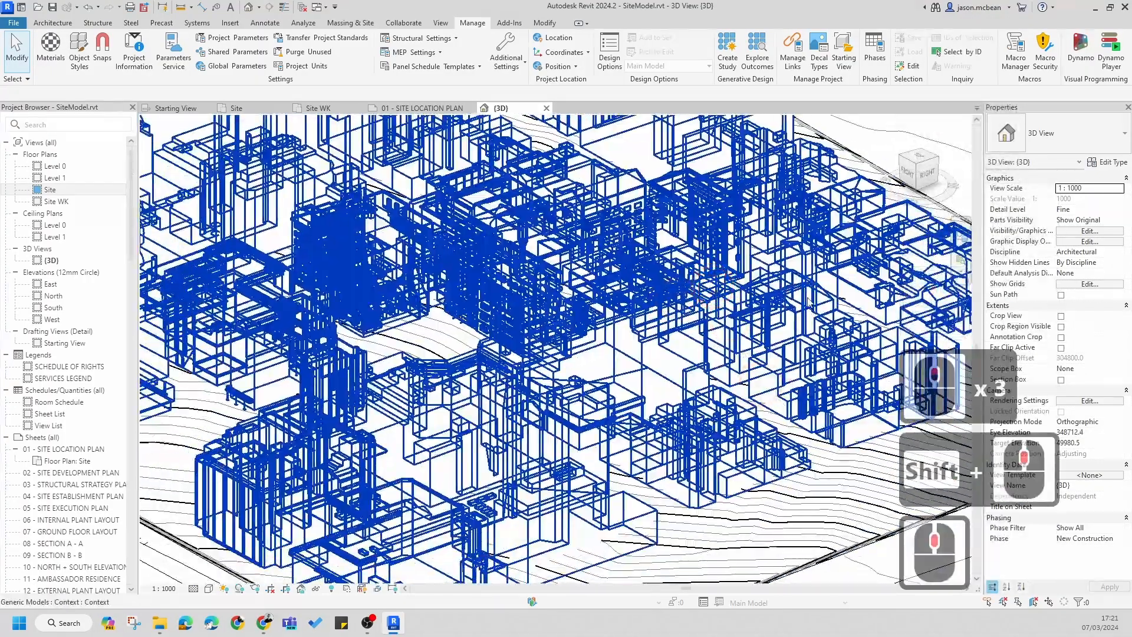
{"action": "scroll", "coordinate": [808, 299], "scroll_direction": "down", "scroll_amount": 2}
{"action": "scroll", "coordinate": [684, 298], "scroll_direction": "down", "scroll_amount": 3}
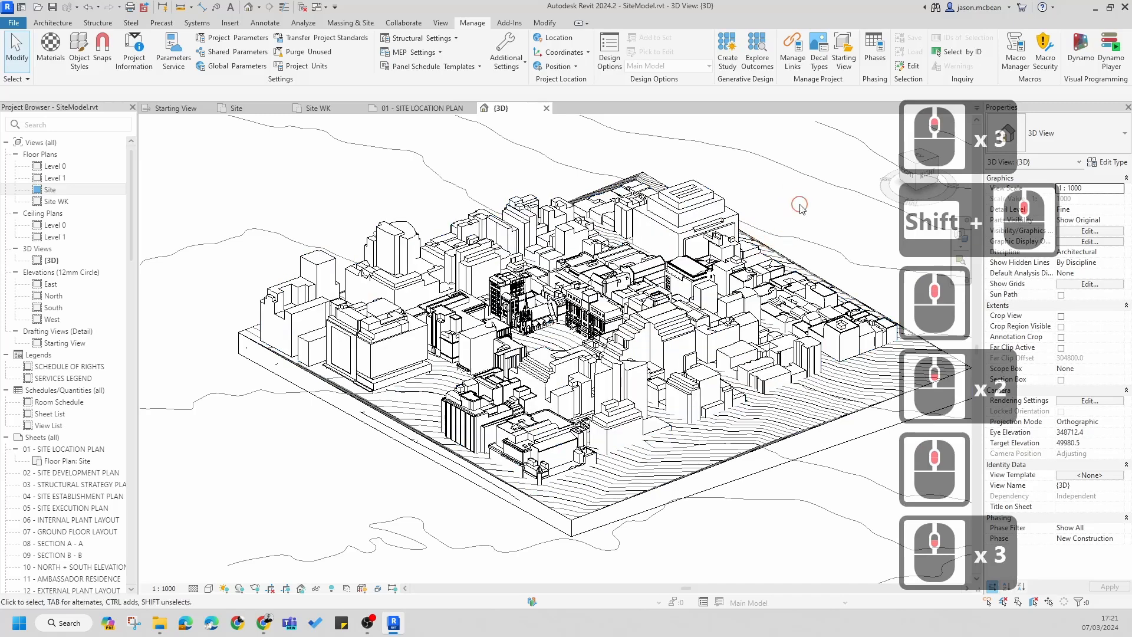
{"action": "left_click", "coordinate": [800, 208]}
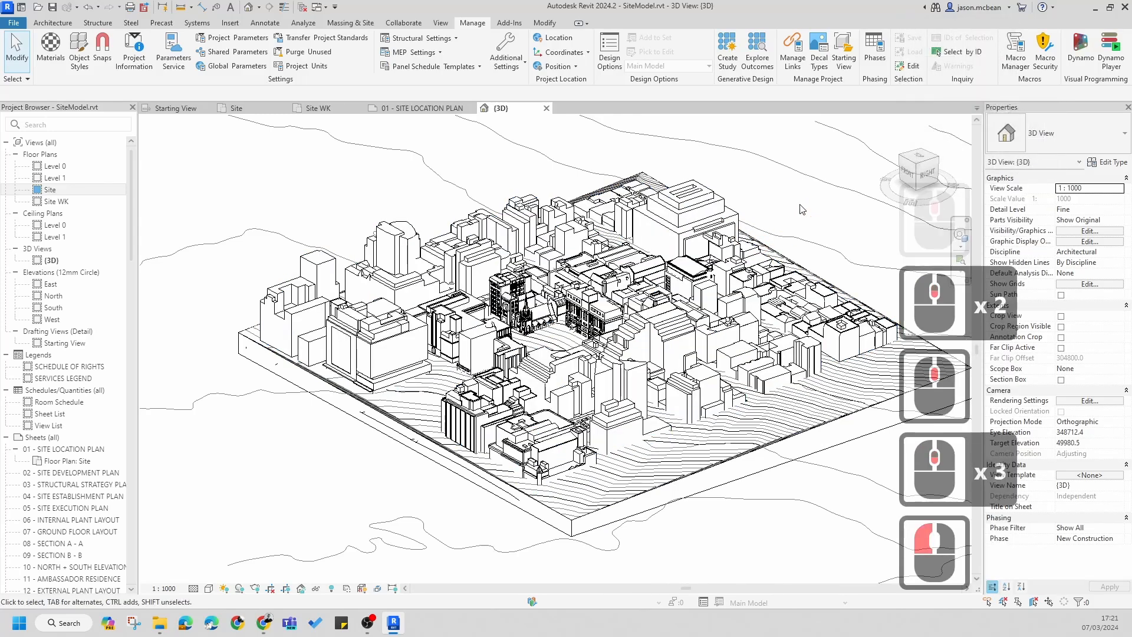